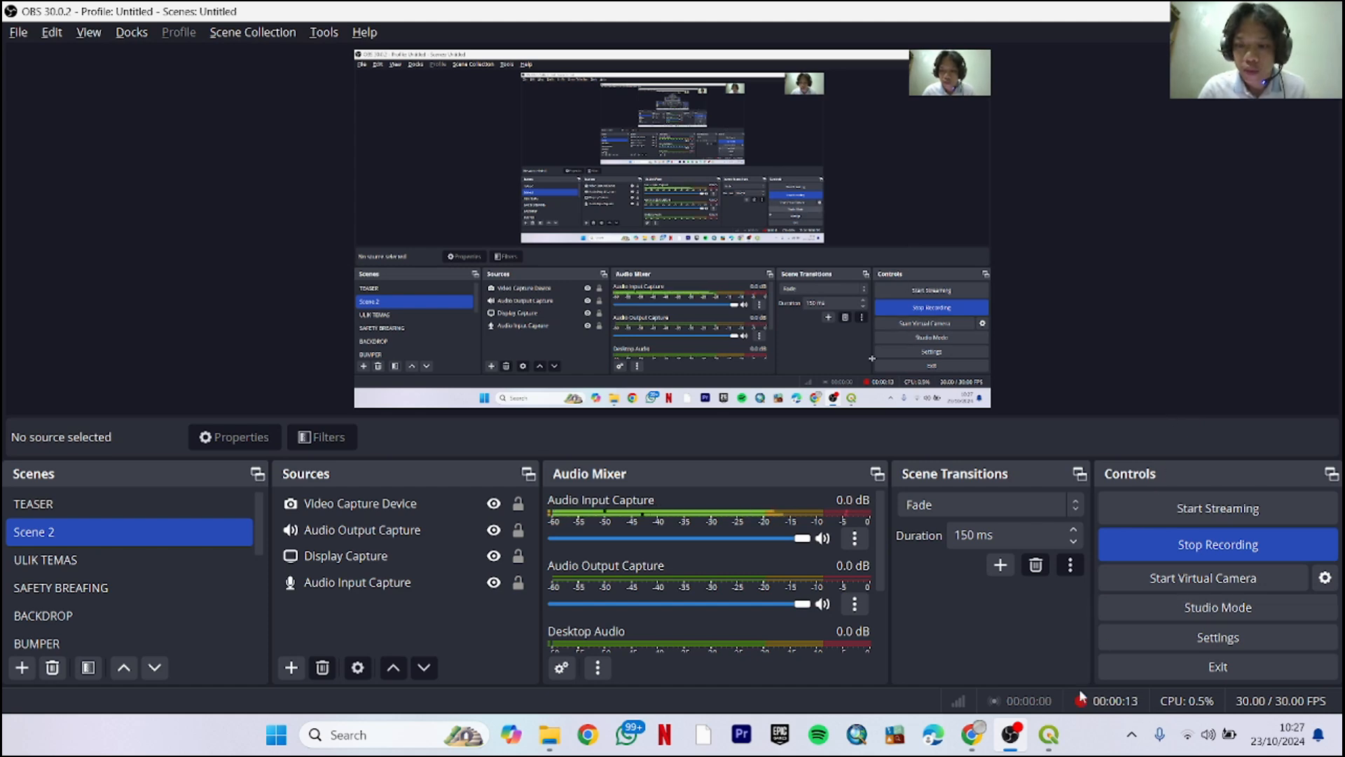
# Switch to QGIS and show the full list of available plugins in the plugin manager
pyautogui.click(1048, 734)
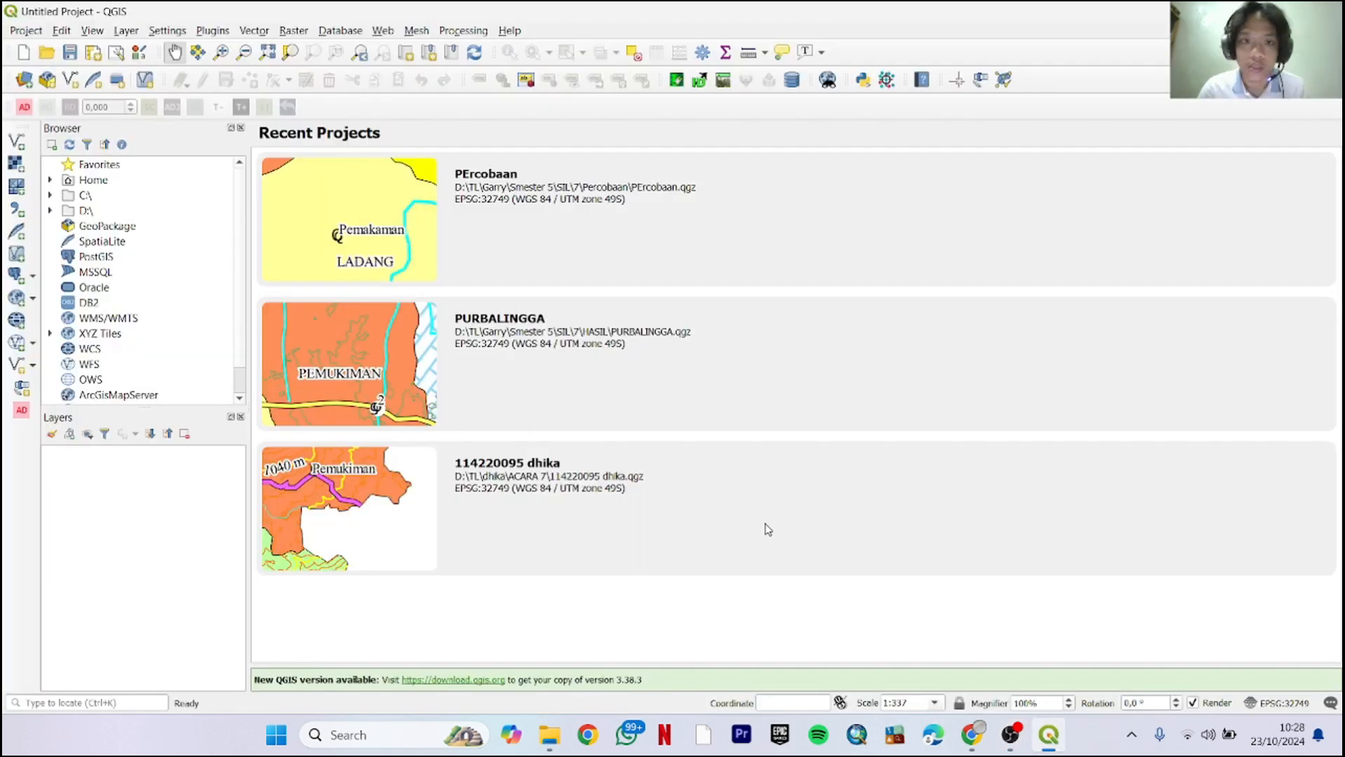
pyautogui.click(220, 32)
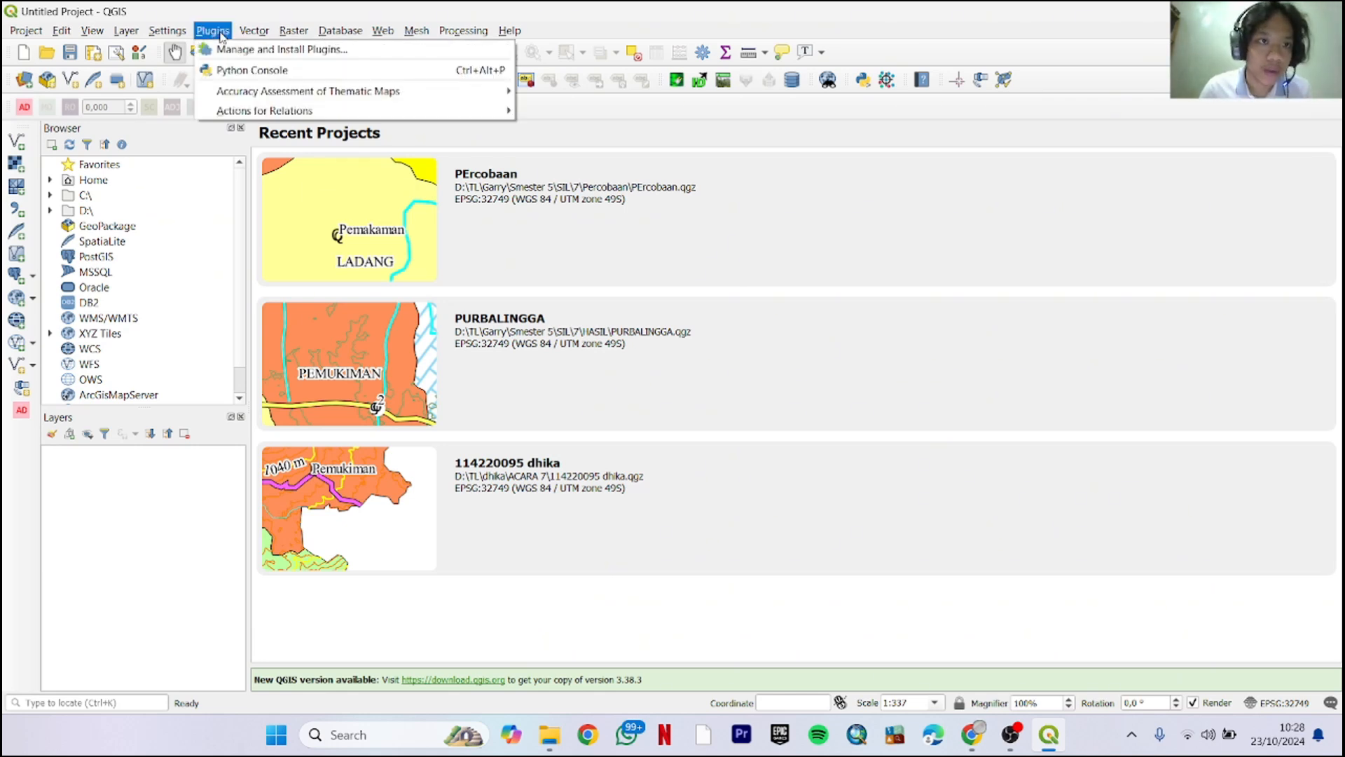
pyautogui.click(224, 47)
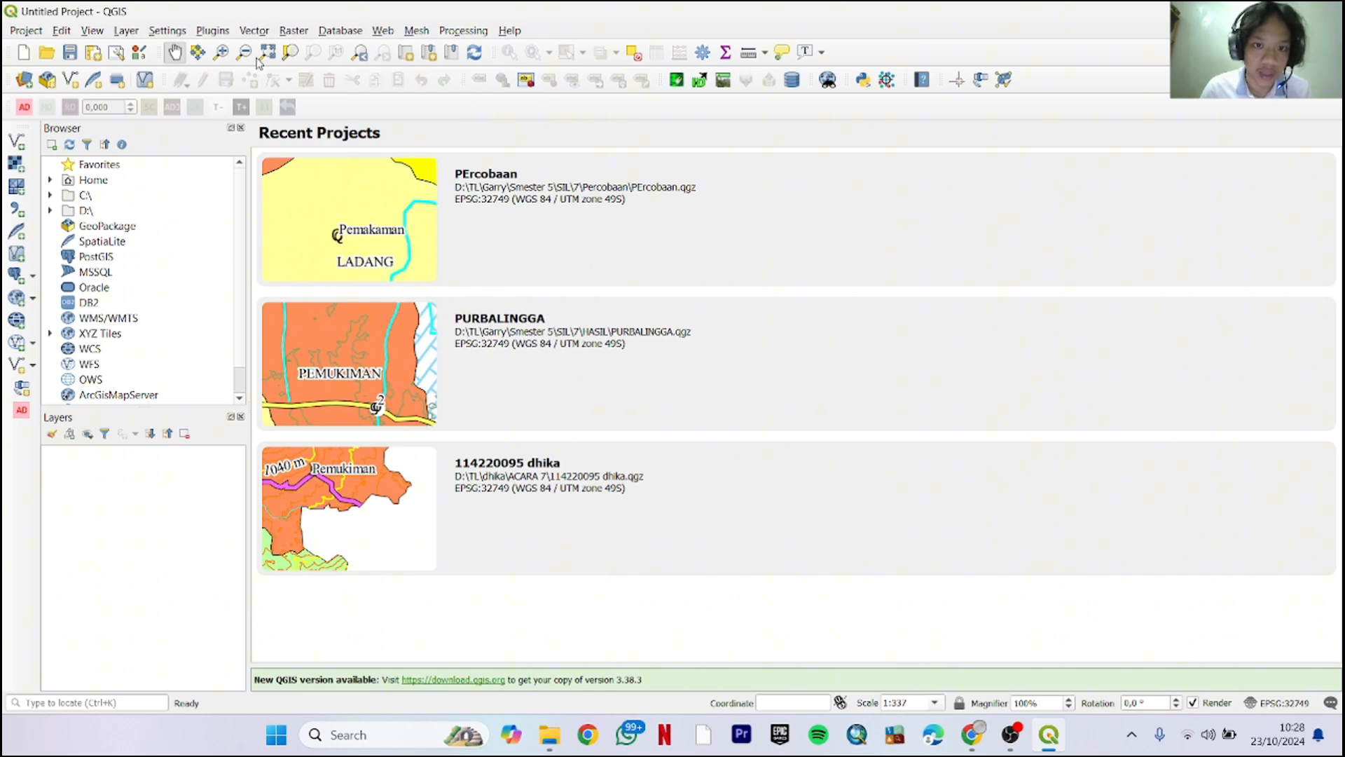
pyautogui.click(125, 177)
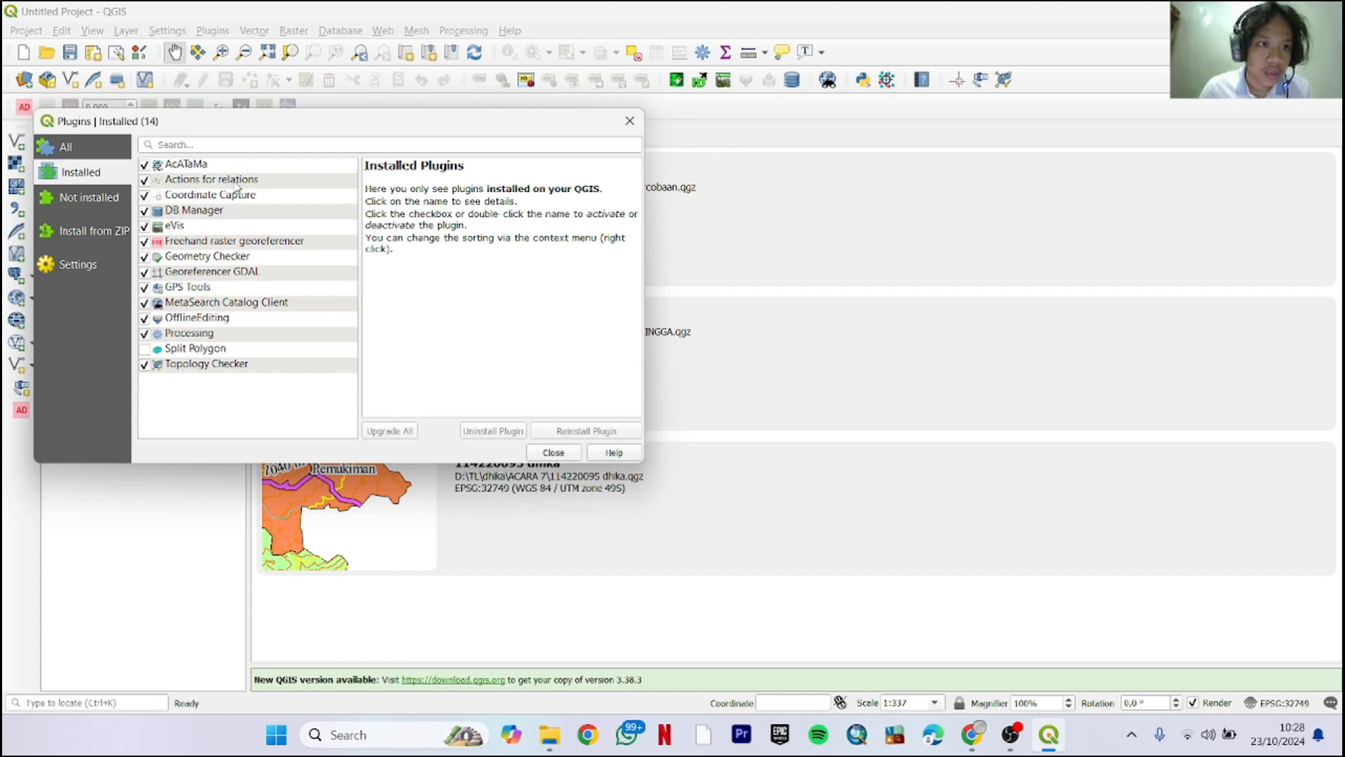
pyautogui.click(77, 150)
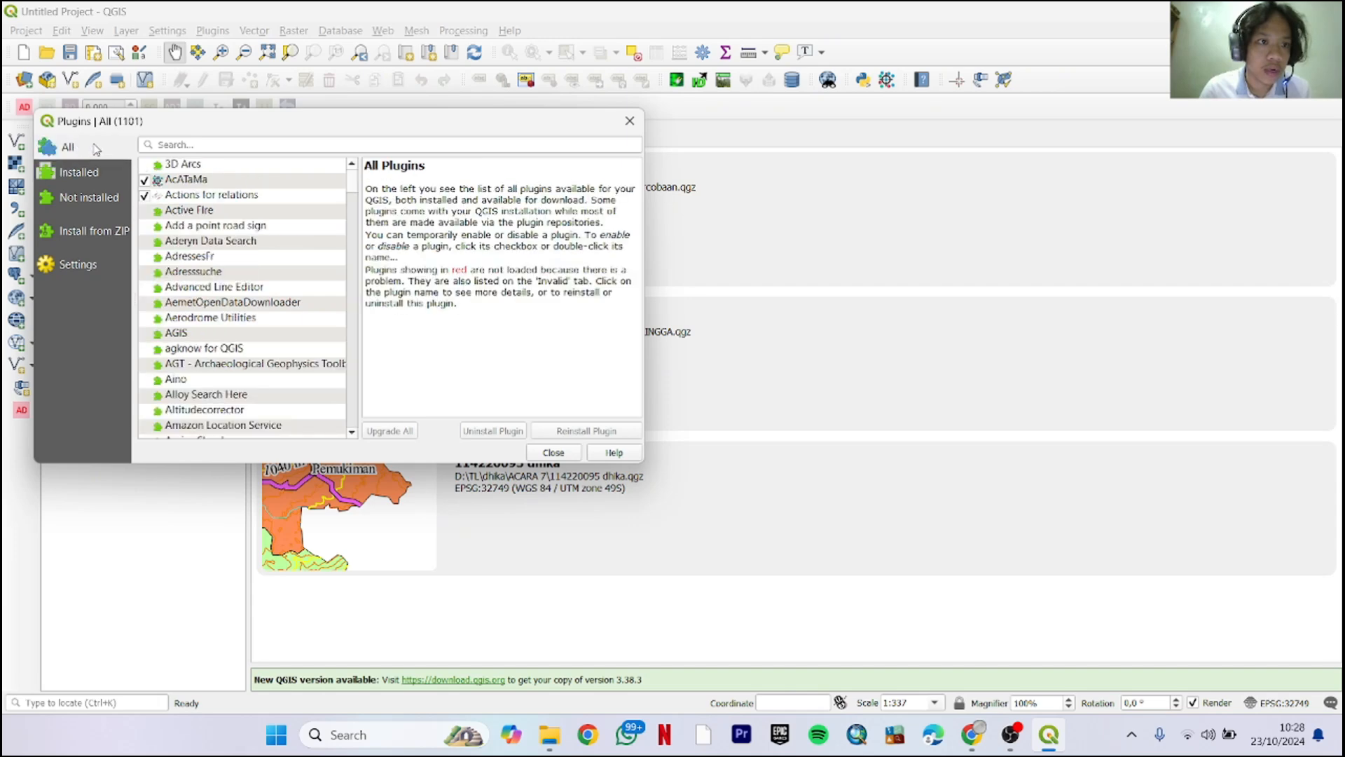
# Search the plugins for "db", view the details of DB Manager and DB Style Manager, and close the plugin manager
pyautogui.click(216, 145)
pyautogui.write('db')
pyautogui.click(190, 181)
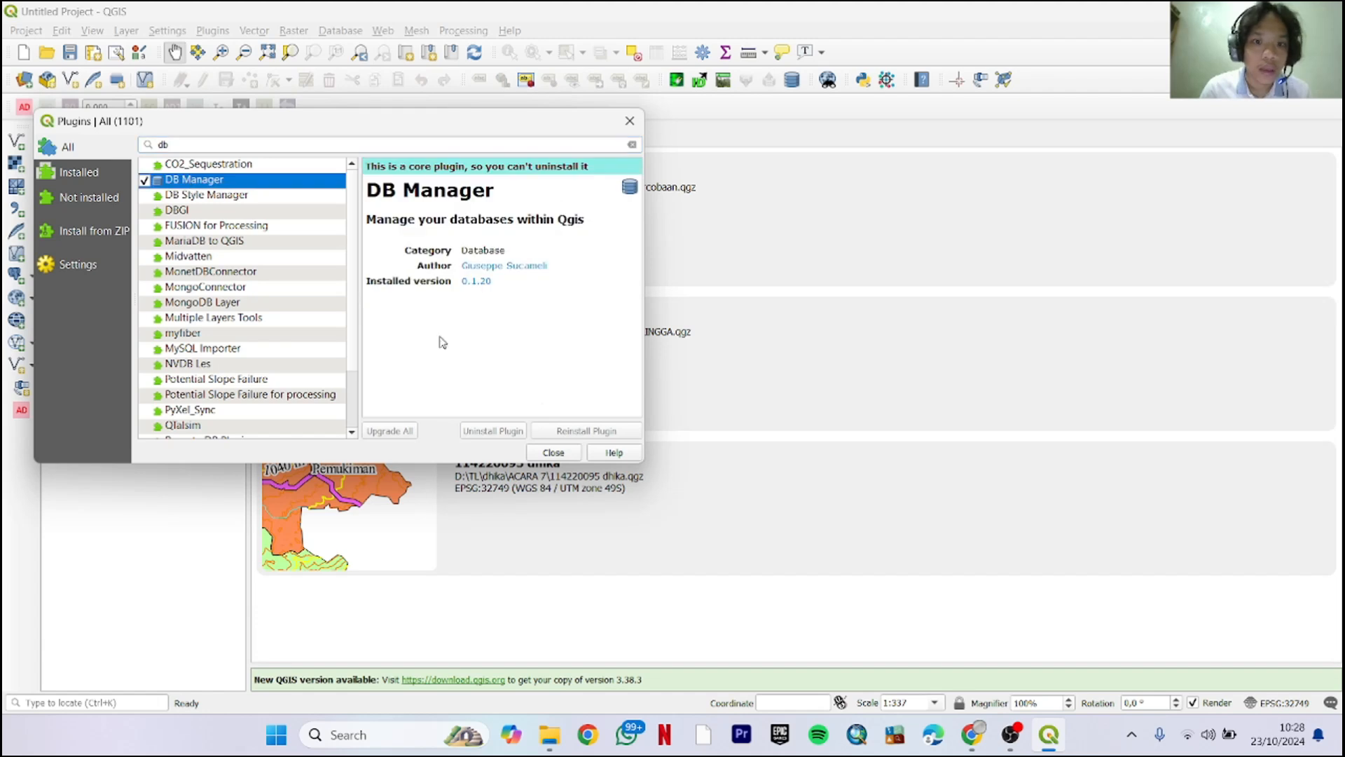
pyautogui.click(241, 199)
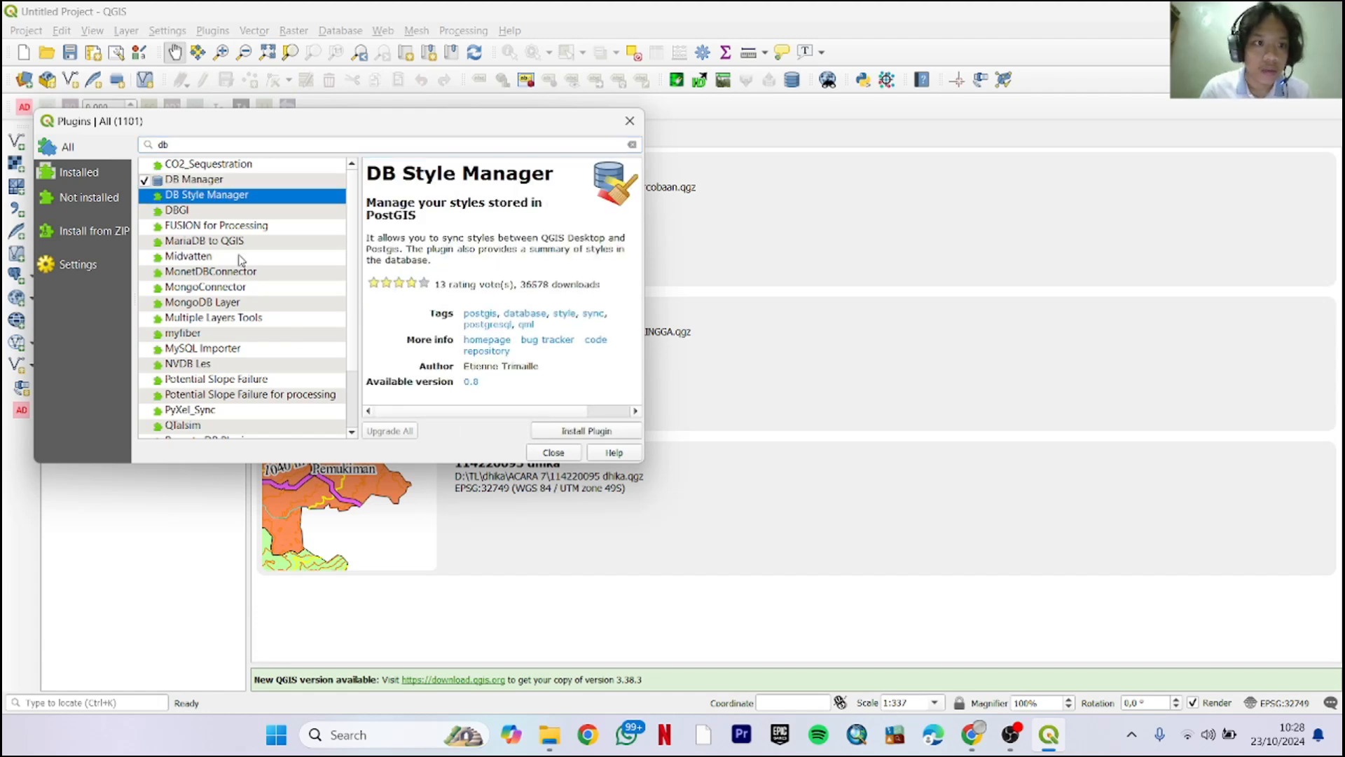
pyautogui.click(629, 144)
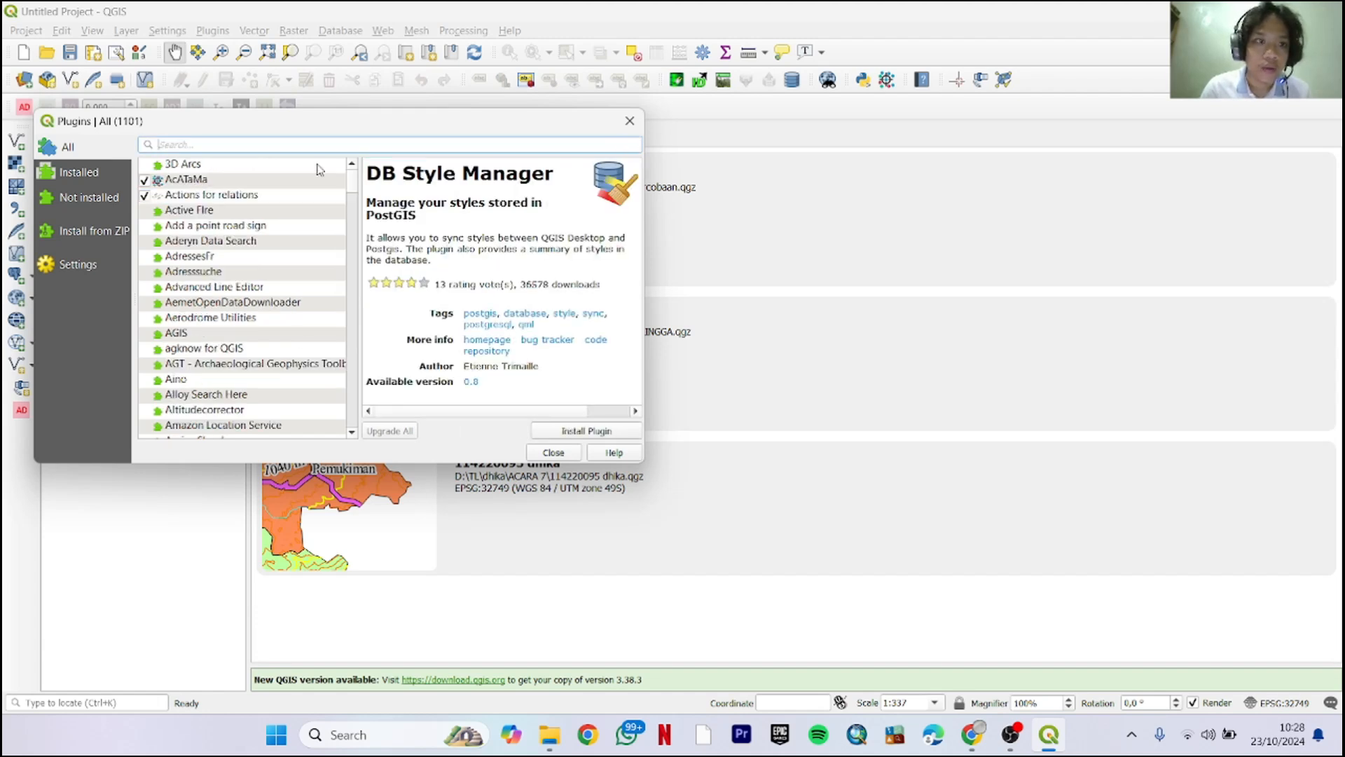
pyautogui.click(84, 172)
pyautogui.click(553, 453)
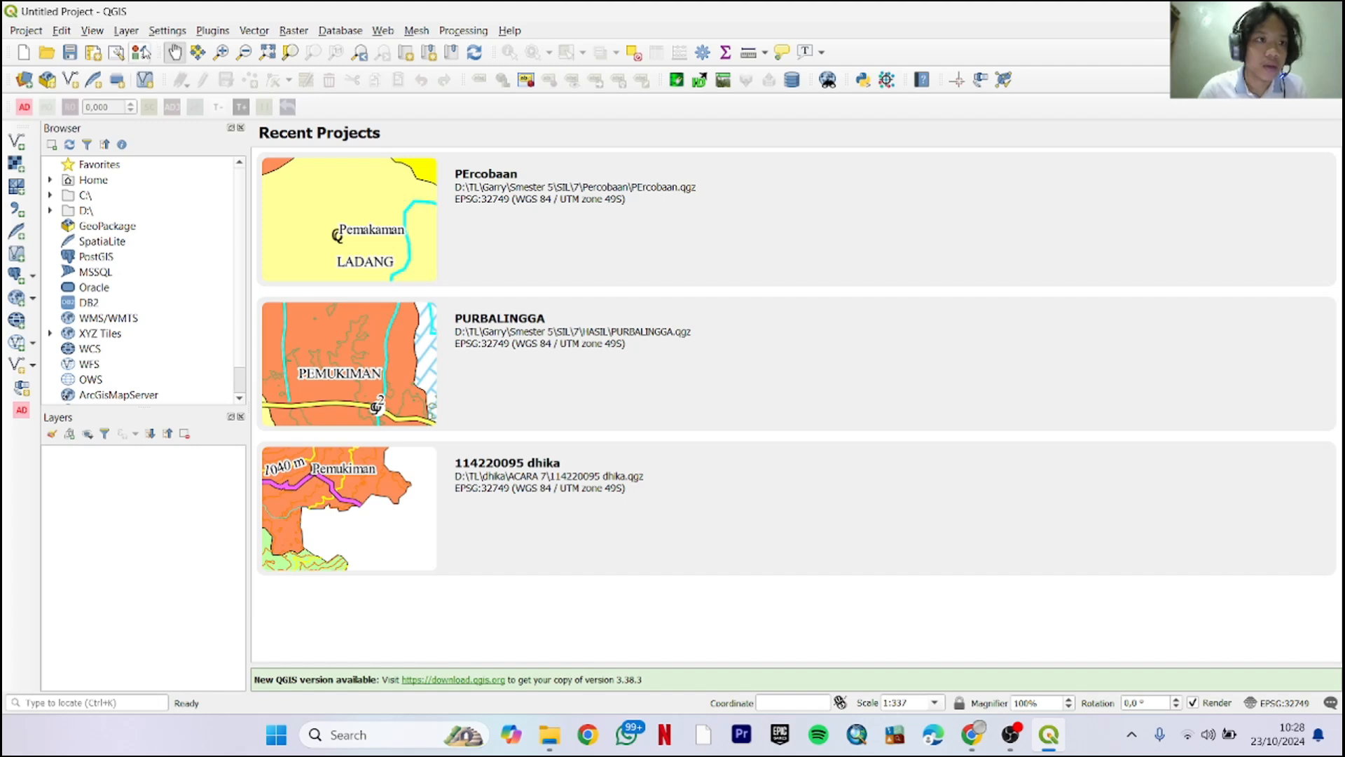
# Start the Georeferencer and load the raster IMG-20240828-WA0065.jpg from the SIL folder
pyautogui.click(294, 32)
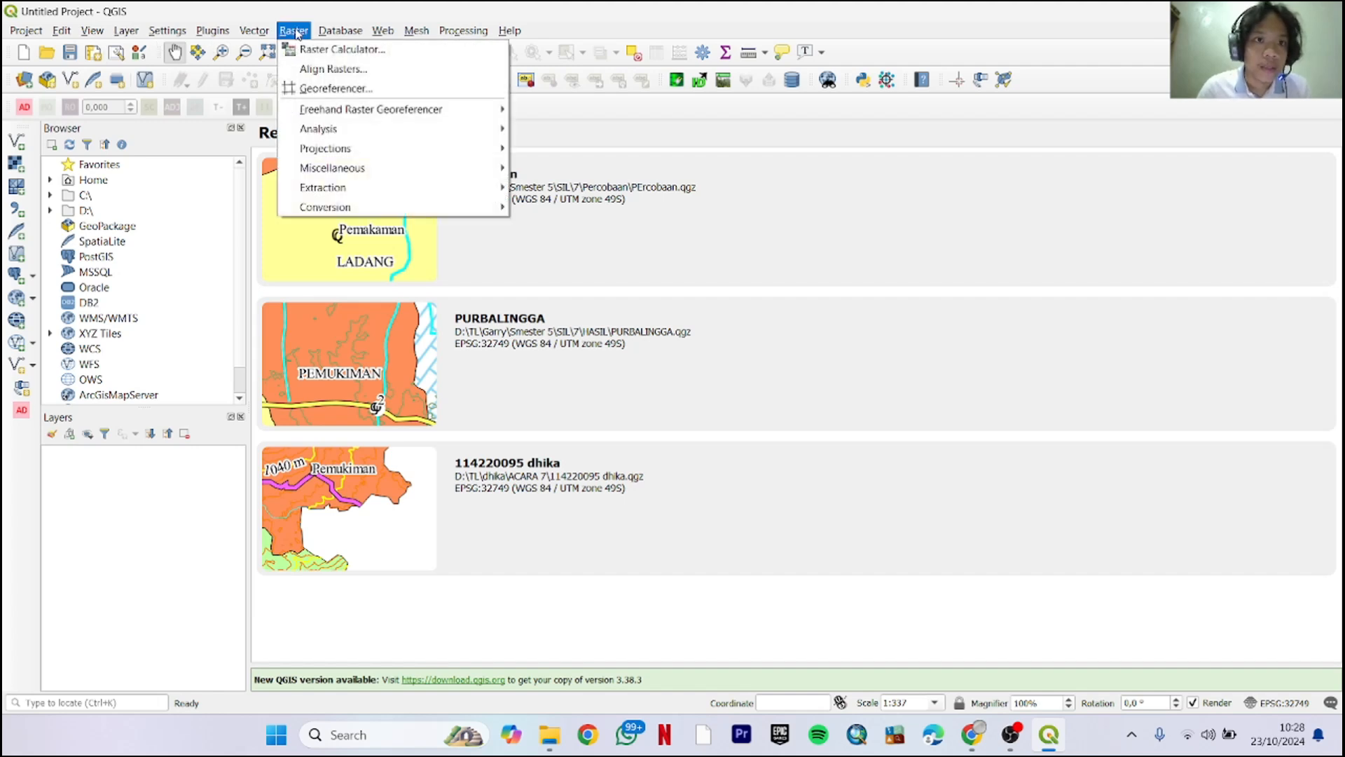
pyautogui.click(309, 89)
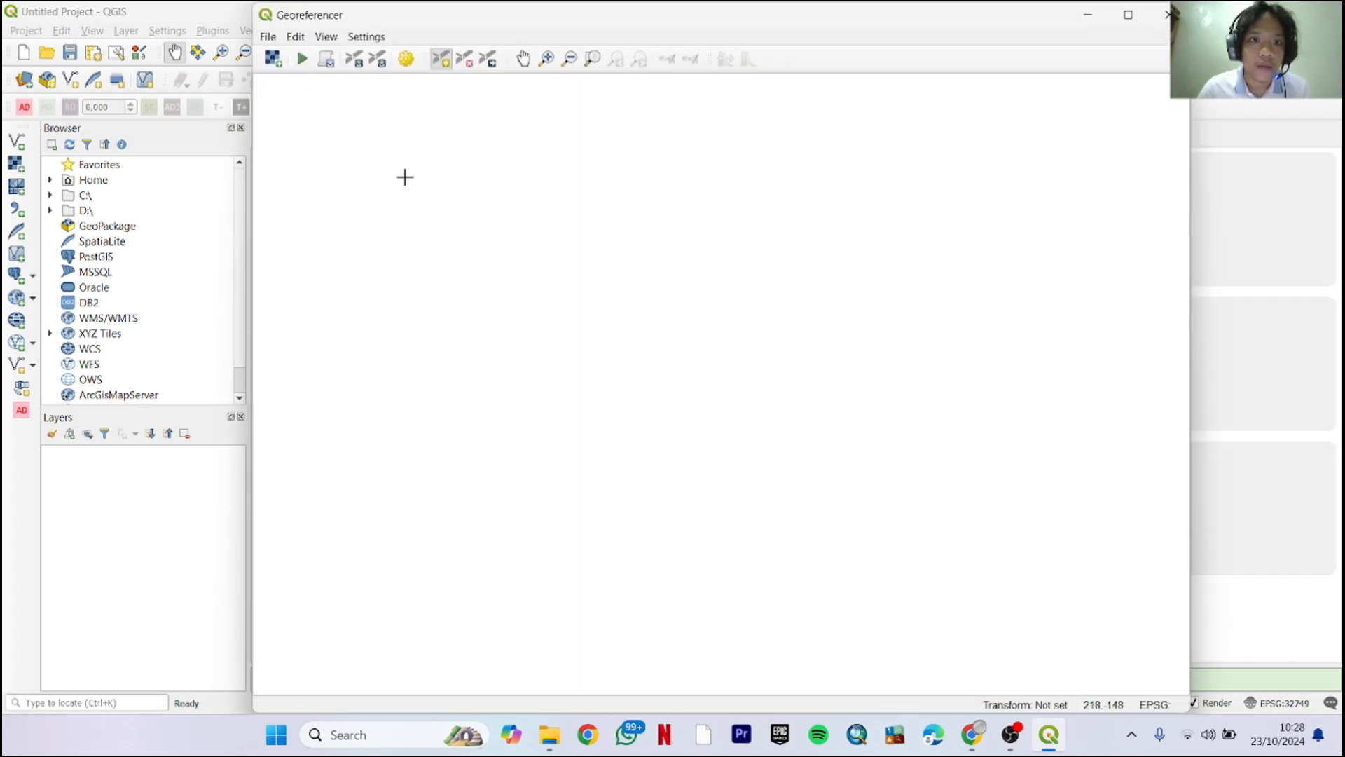
pyautogui.click(270, 37)
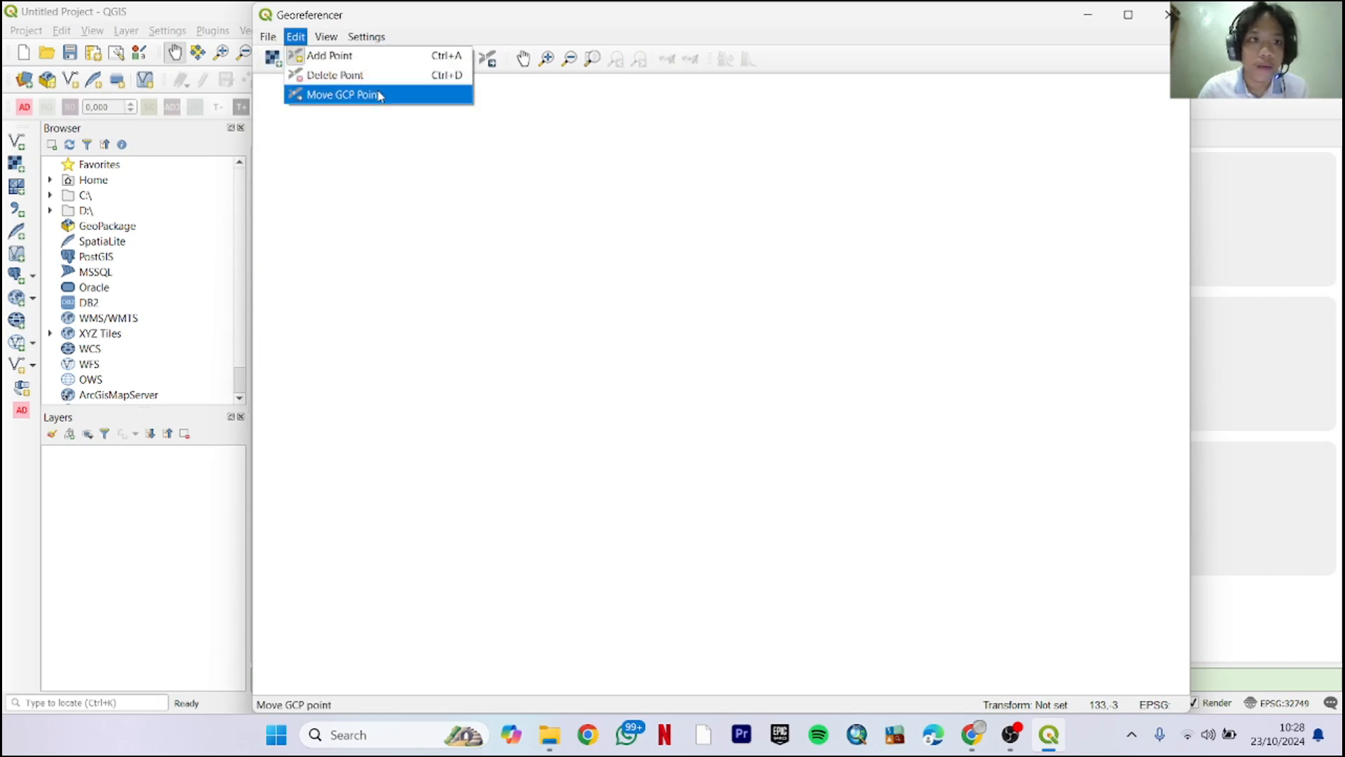
pyautogui.click(301, 75)
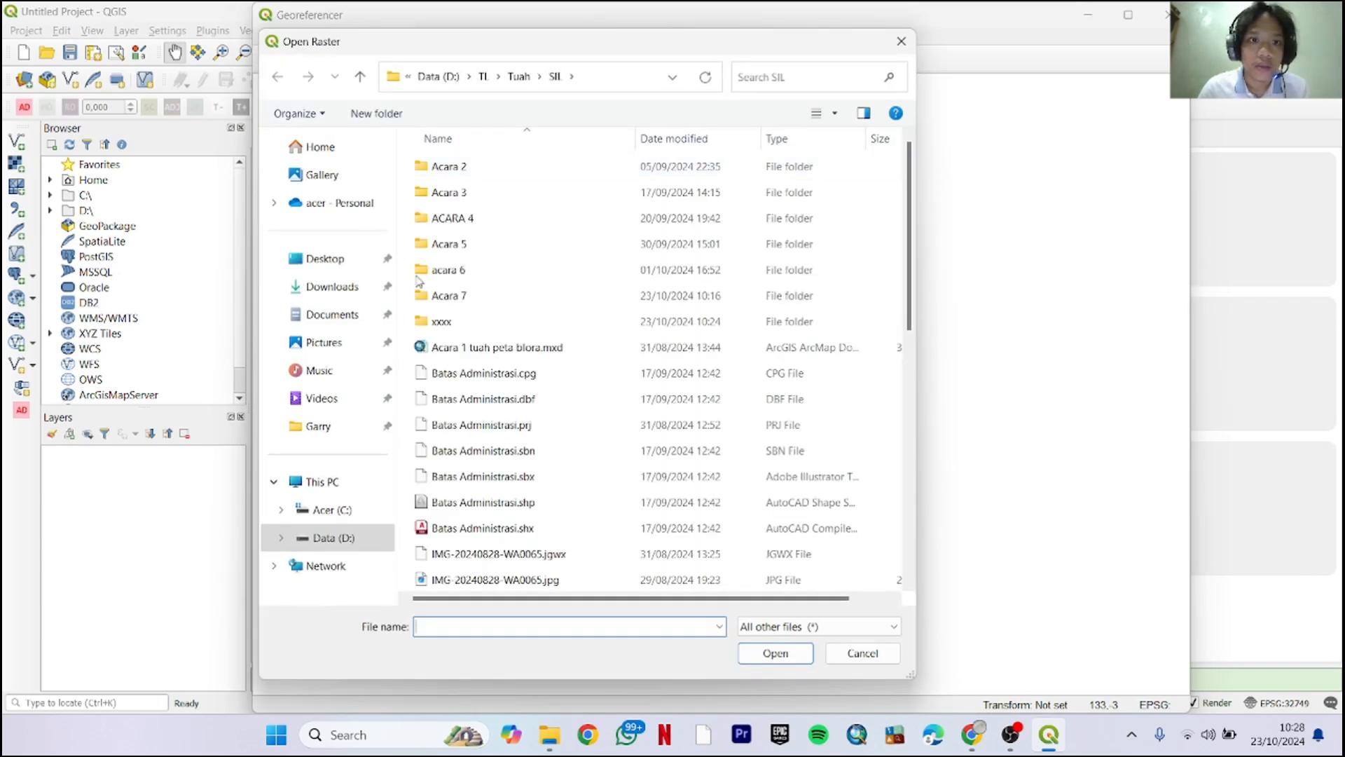
pyautogui.scroll(-1, 604, 464)
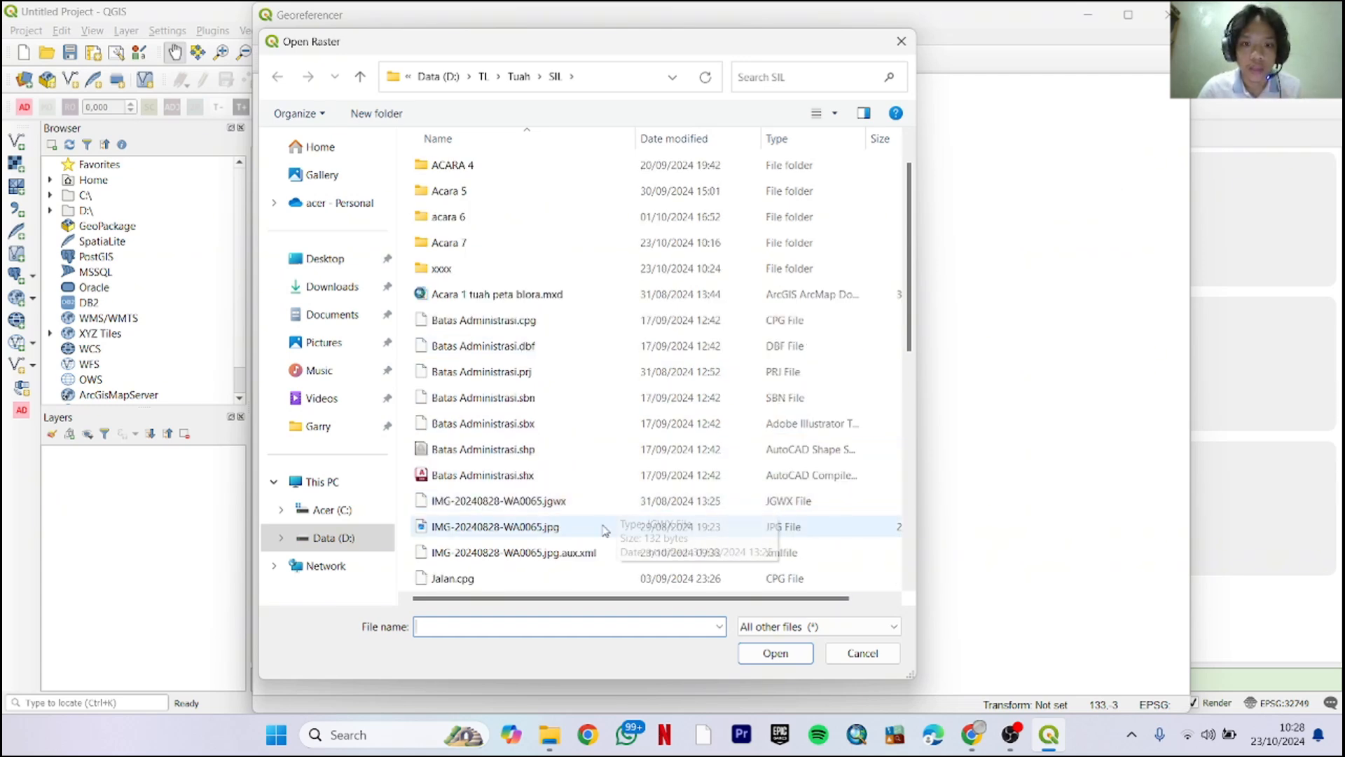
pyautogui.click(604, 530)
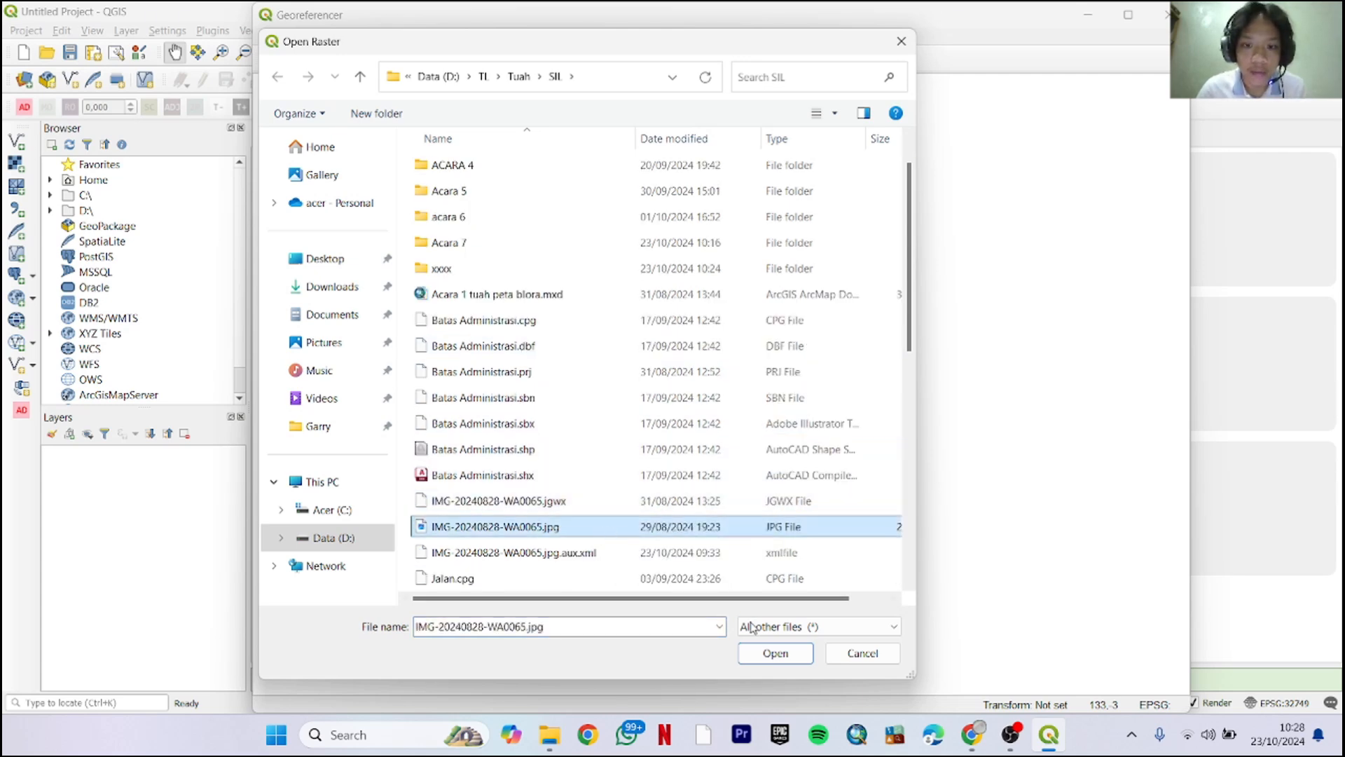
pyautogui.click(774, 652)
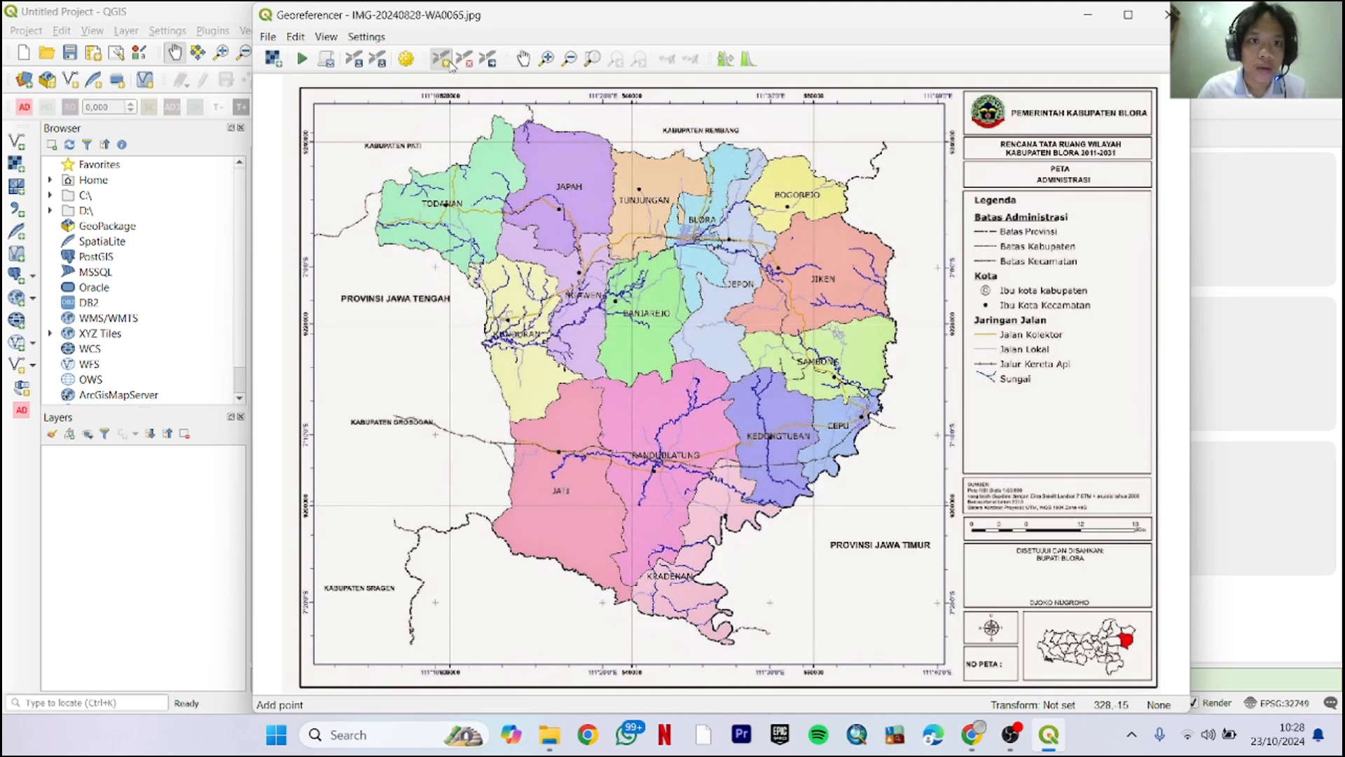
# Add a control point at the map's northwest grid intersection with X/East 520000 and Y/North 9240000
pyautogui.click(449, 62)
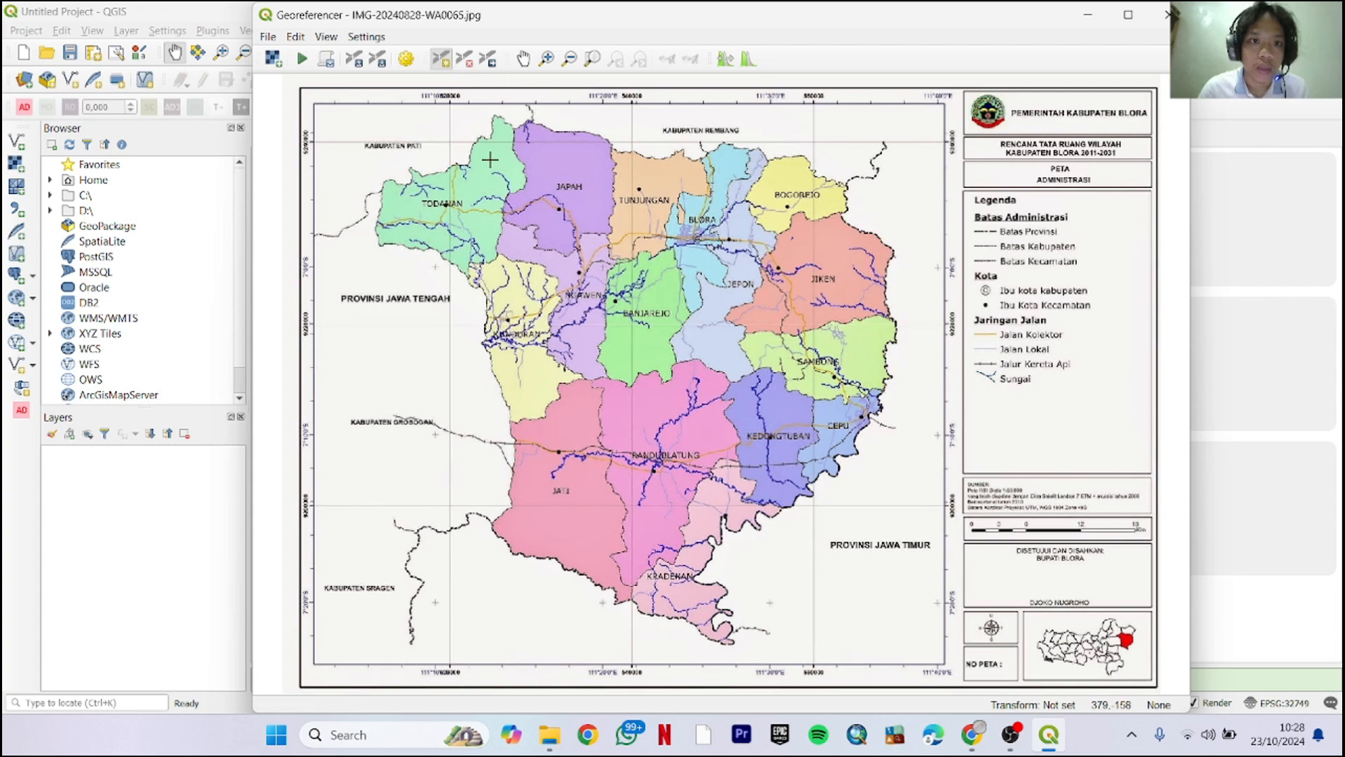
pyautogui.scroll(3, 490, 160)
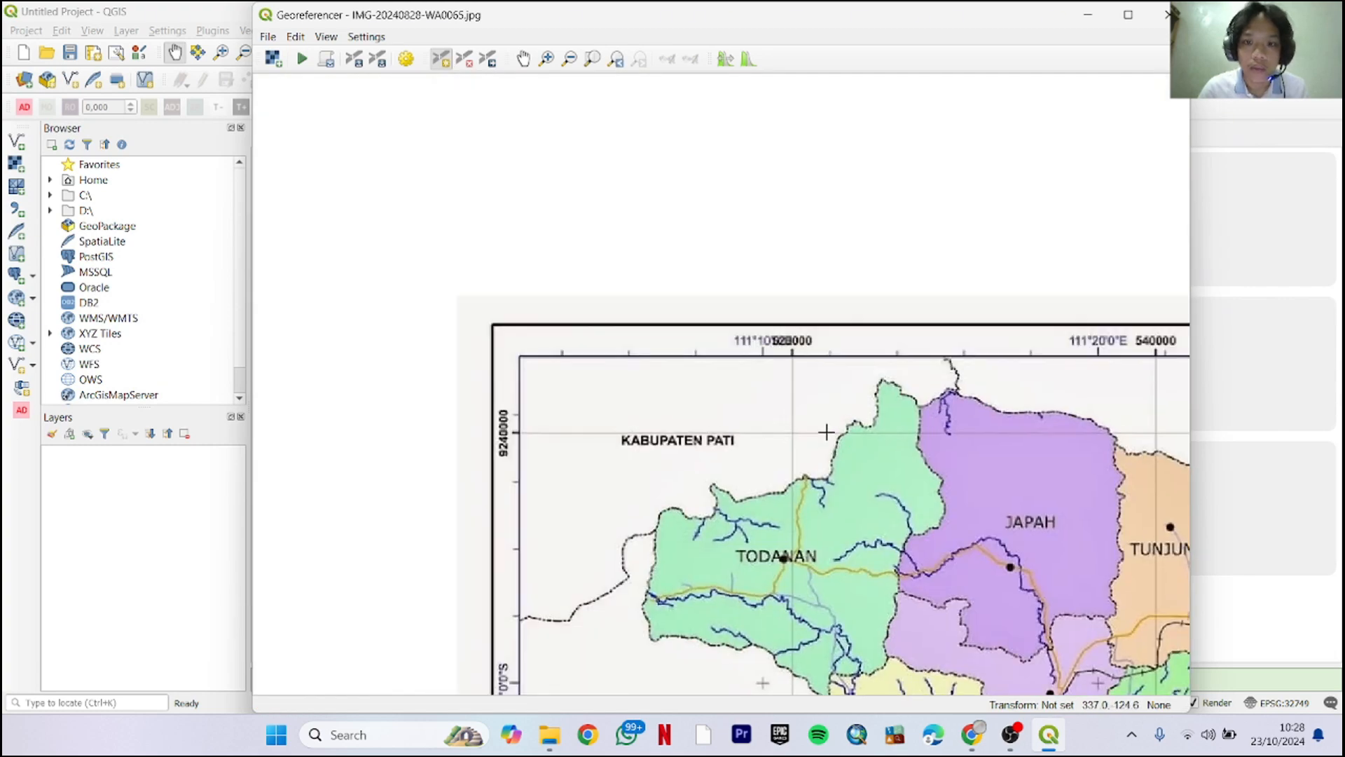
pyautogui.scroll(5, 819, 430)
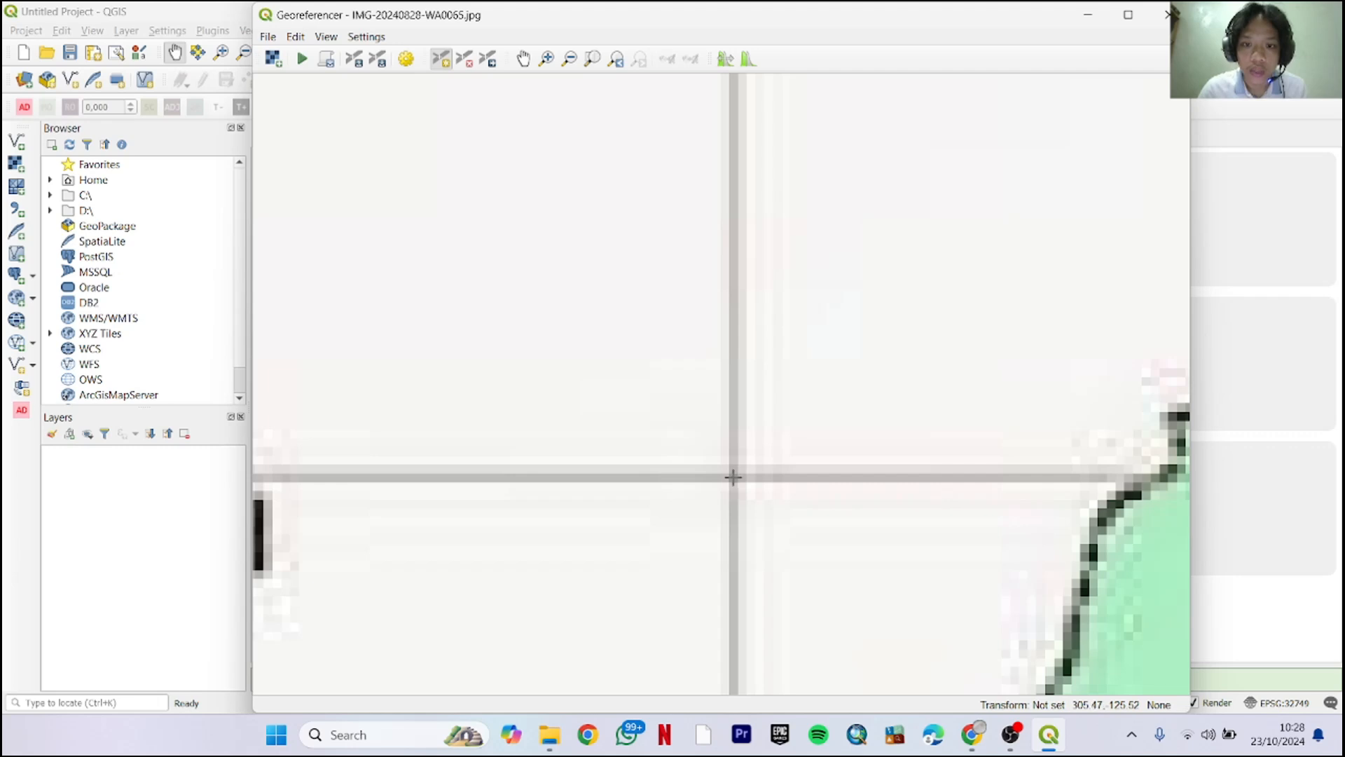
pyautogui.click(732, 477)
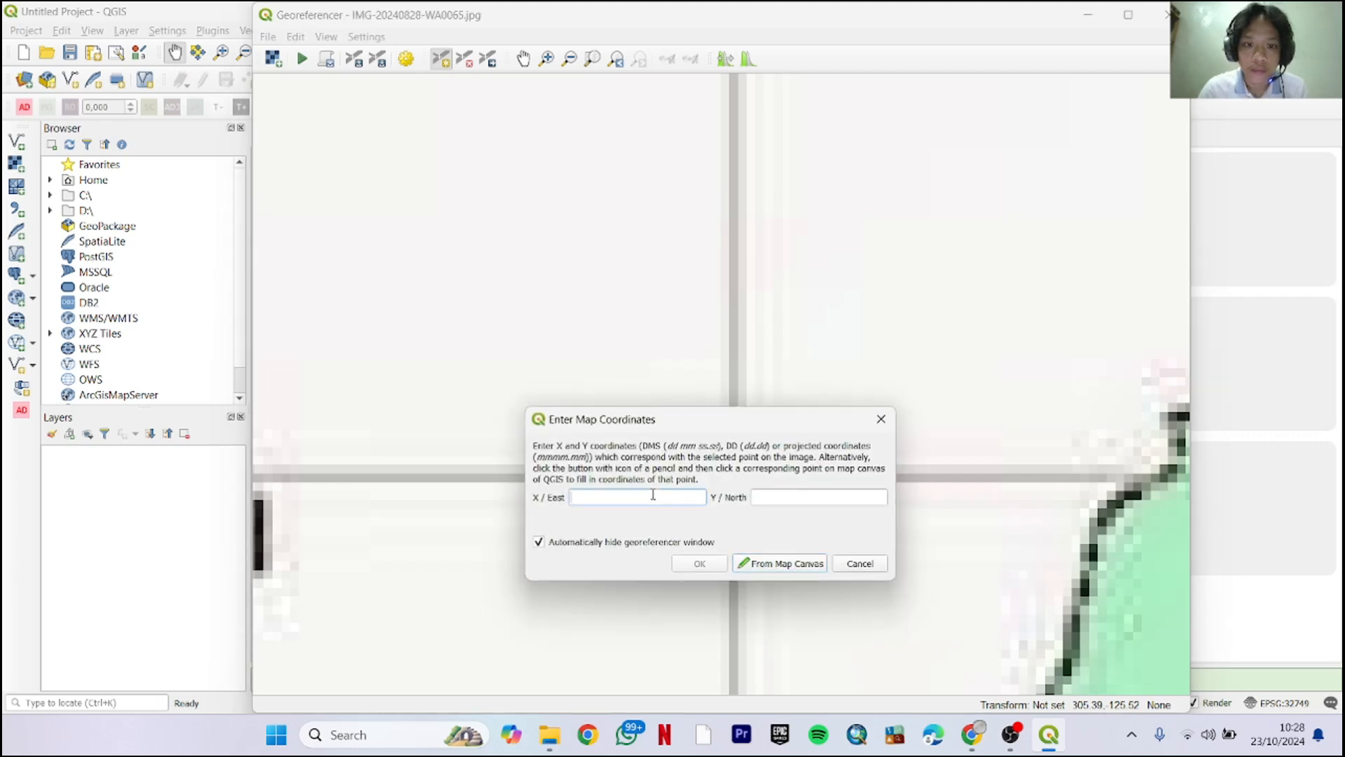
pyautogui.scroll(-4, 658, 372)
pyautogui.scroll(-4, 658, 346)
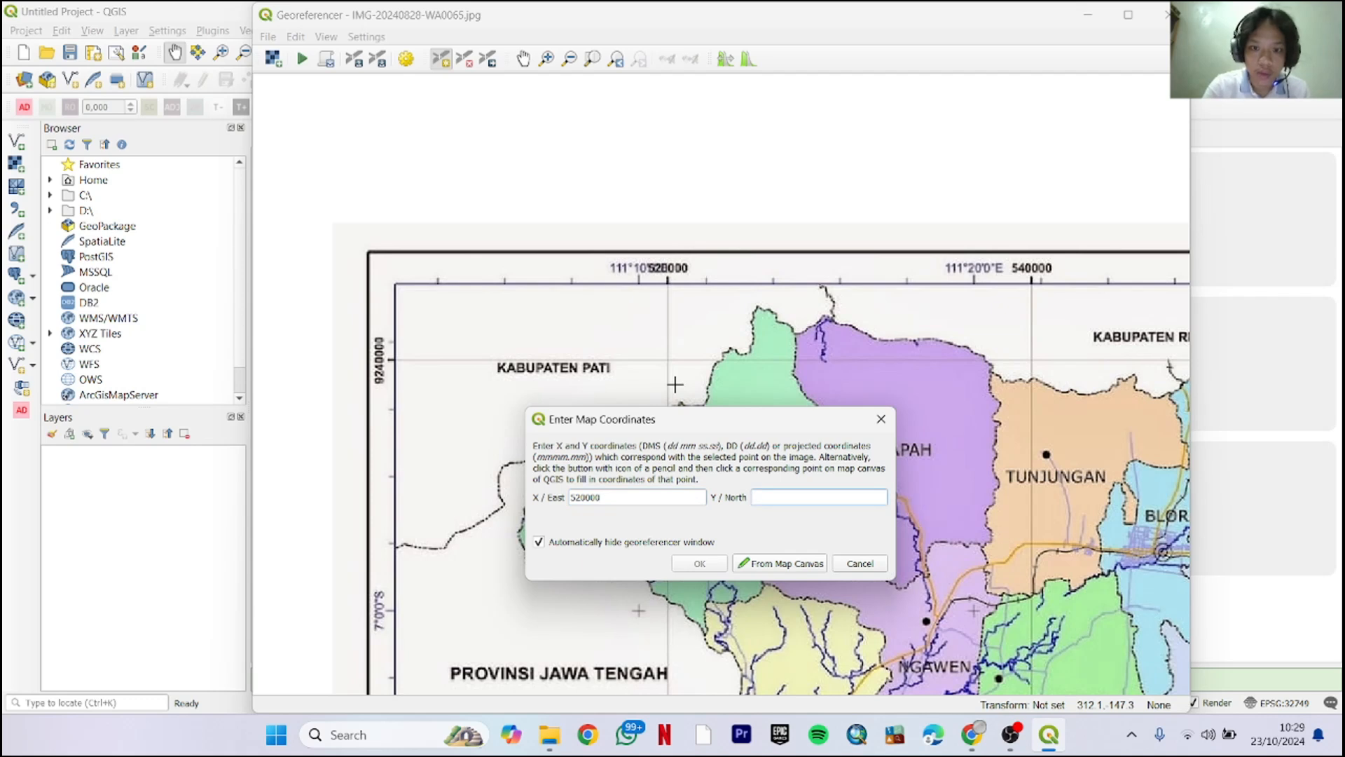
pyautogui.write('9240000')
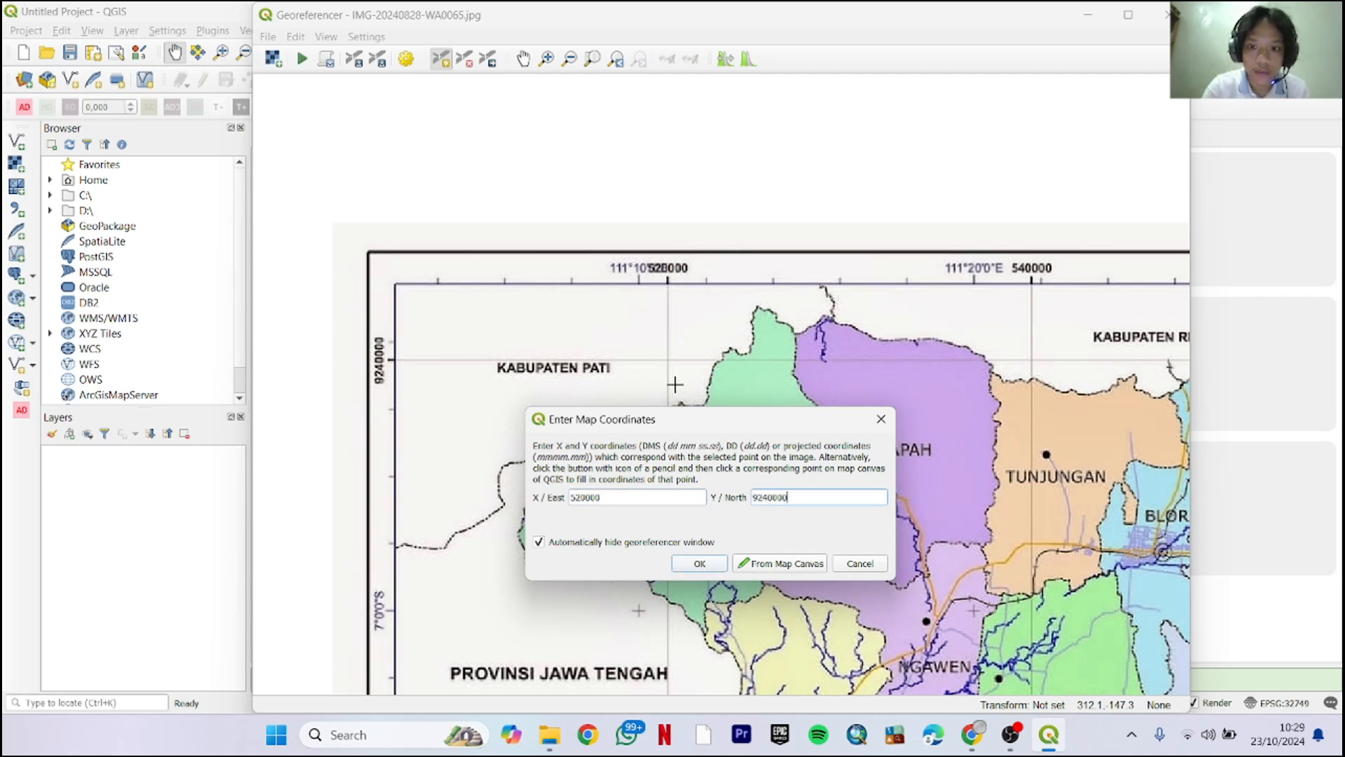
pyautogui.click(703, 569)
# Add a control point at the map's southeast grid intersection with X/East 560000 and Y/North 9200000
pyautogui.moveTo(831, 556); pyautogui.dragTo(427, 225)
pyautogui.moveTo(773, 575); pyautogui.dragTo(514, 287)
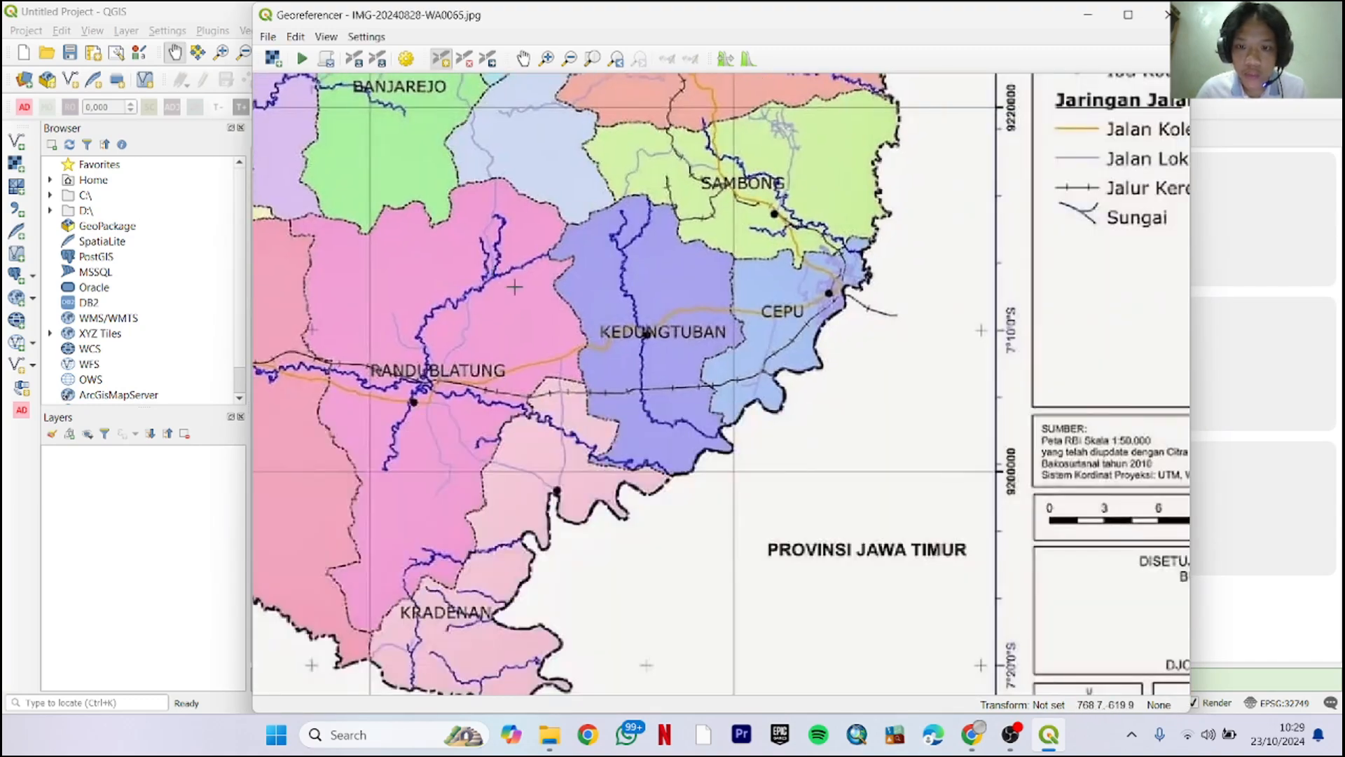
pyautogui.moveTo(781, 519); pyautogui.dragTo(711, 361)
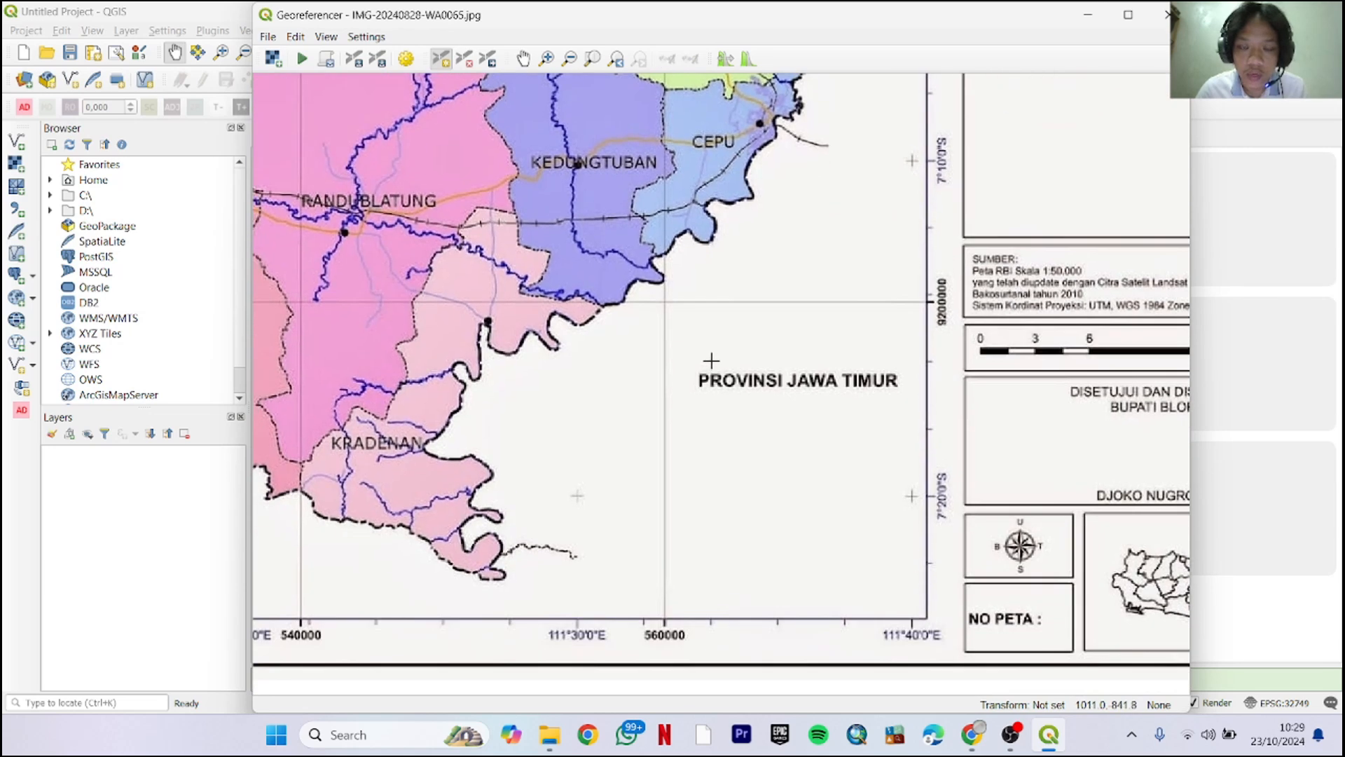
pyautogui.scroll(-2, 690, 297)
pyautogui.scroll(6, 685, 297)
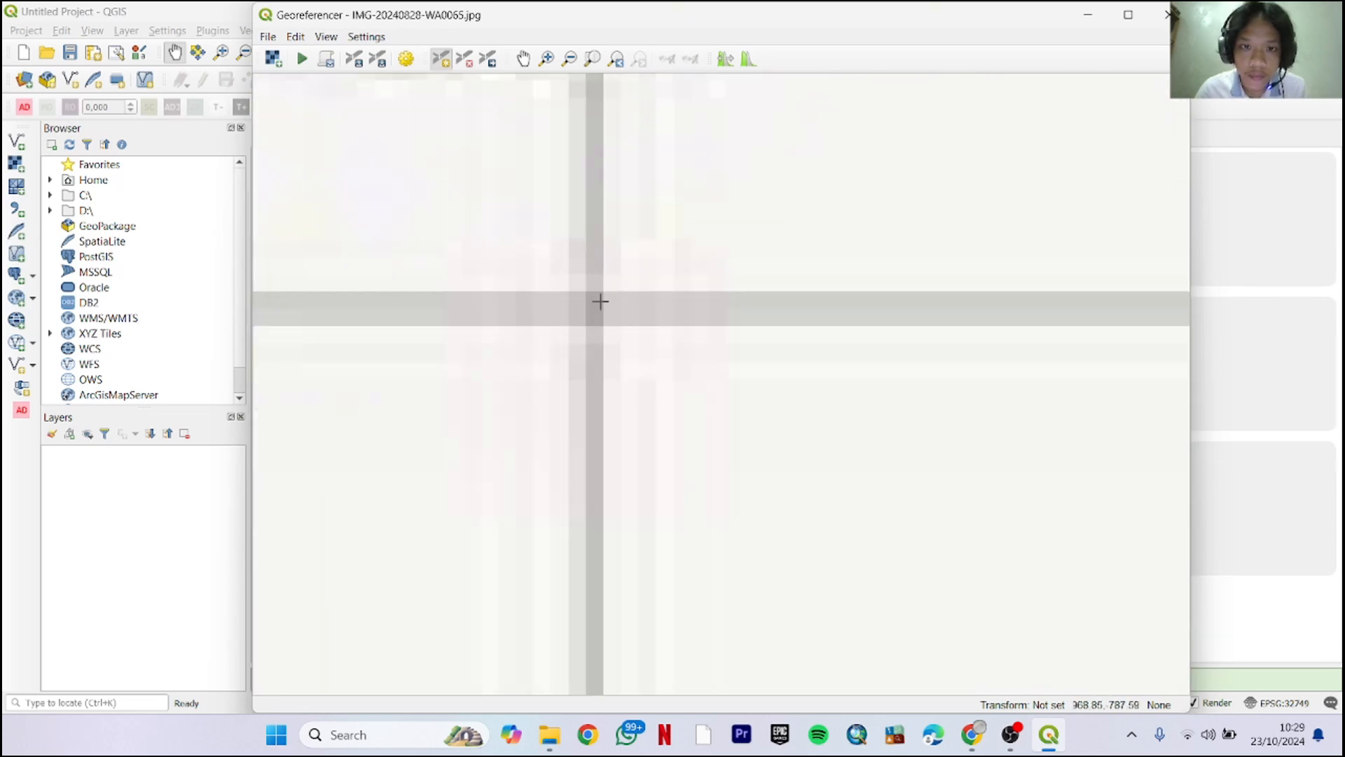
pyautogui.click(596, 308)
pyautogui.scroll(-5, 692, 353)
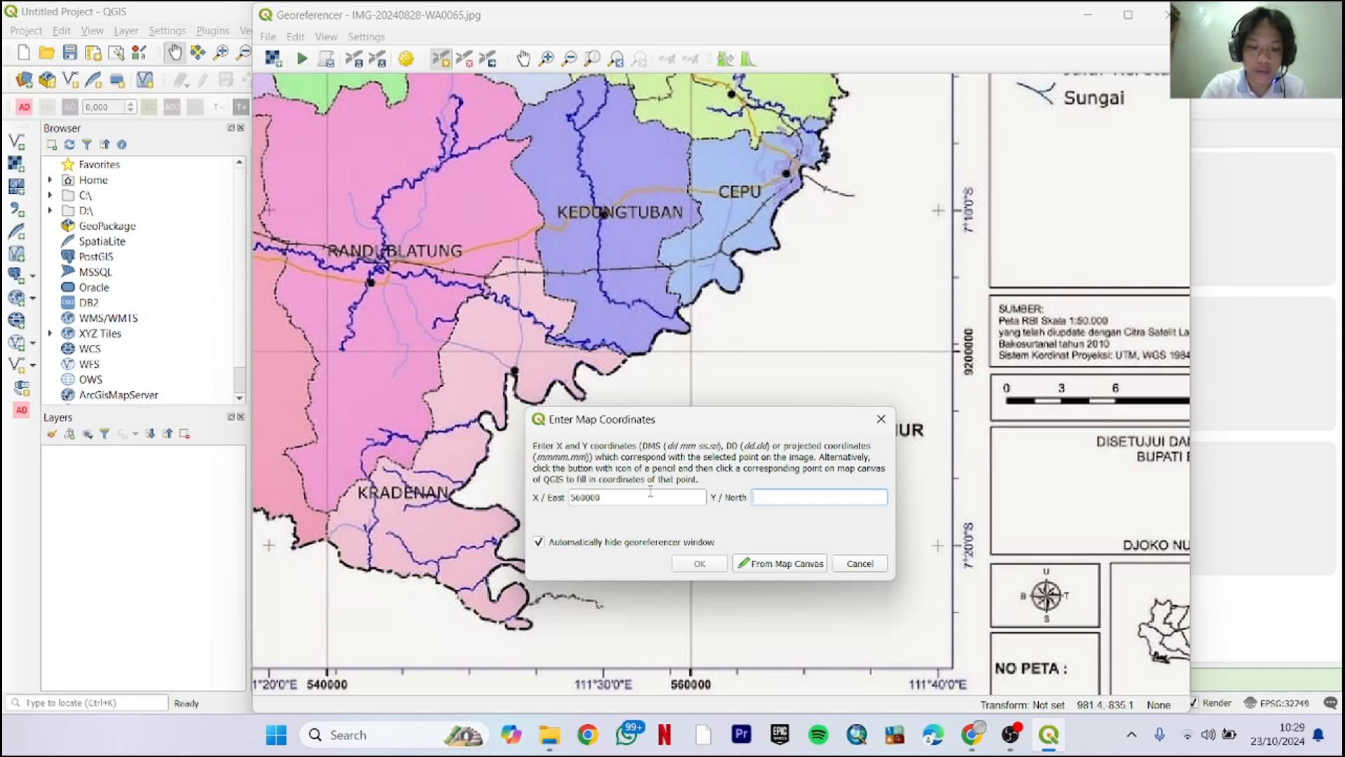
pyautogui.write('9200000')
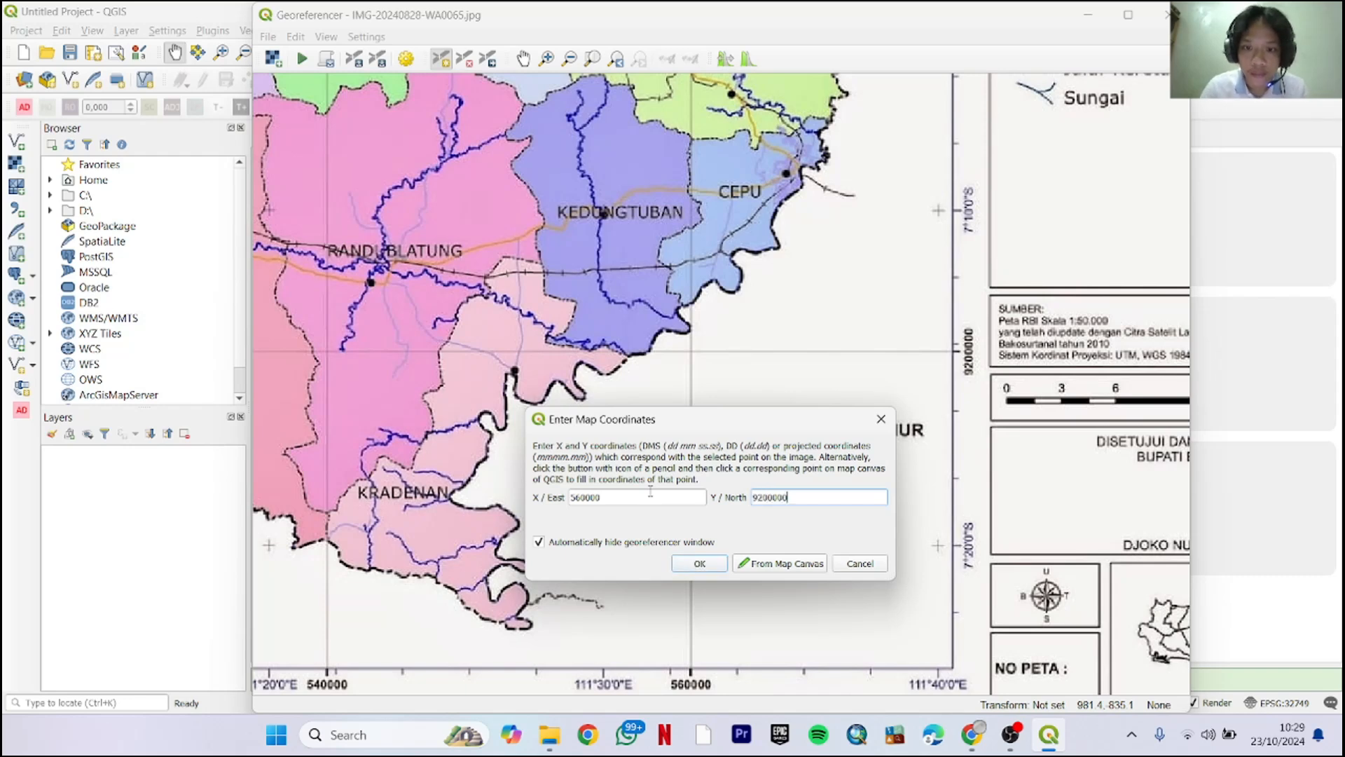
pyautogui.click(692, 563)
# Choose EPSG:32749 - WGS 84 / UTM zone 49S as the target SRS in the transformation settings
pyautogui.scroll(-2, 662, 303)
pyautogui.scroll(1, 620, 287)
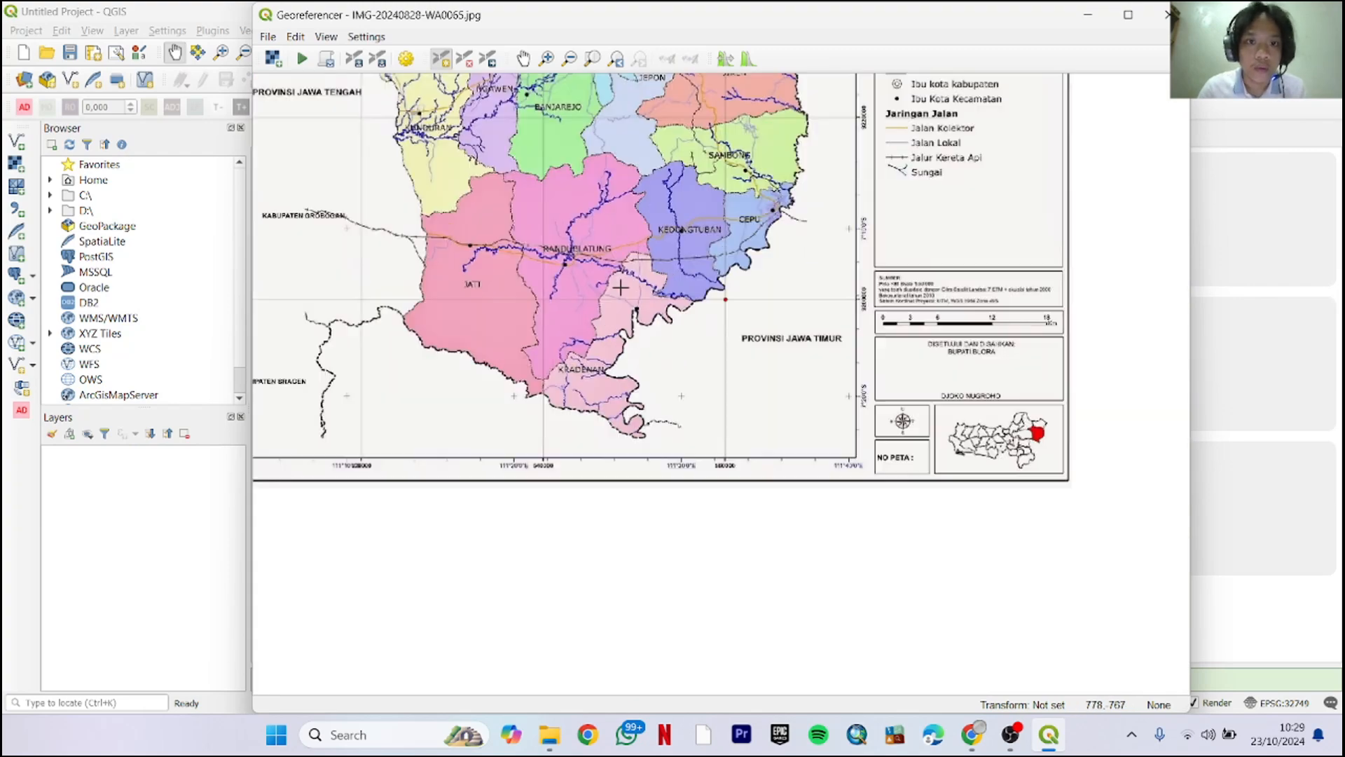
pyautogui.scroll(-2, 620, 288)
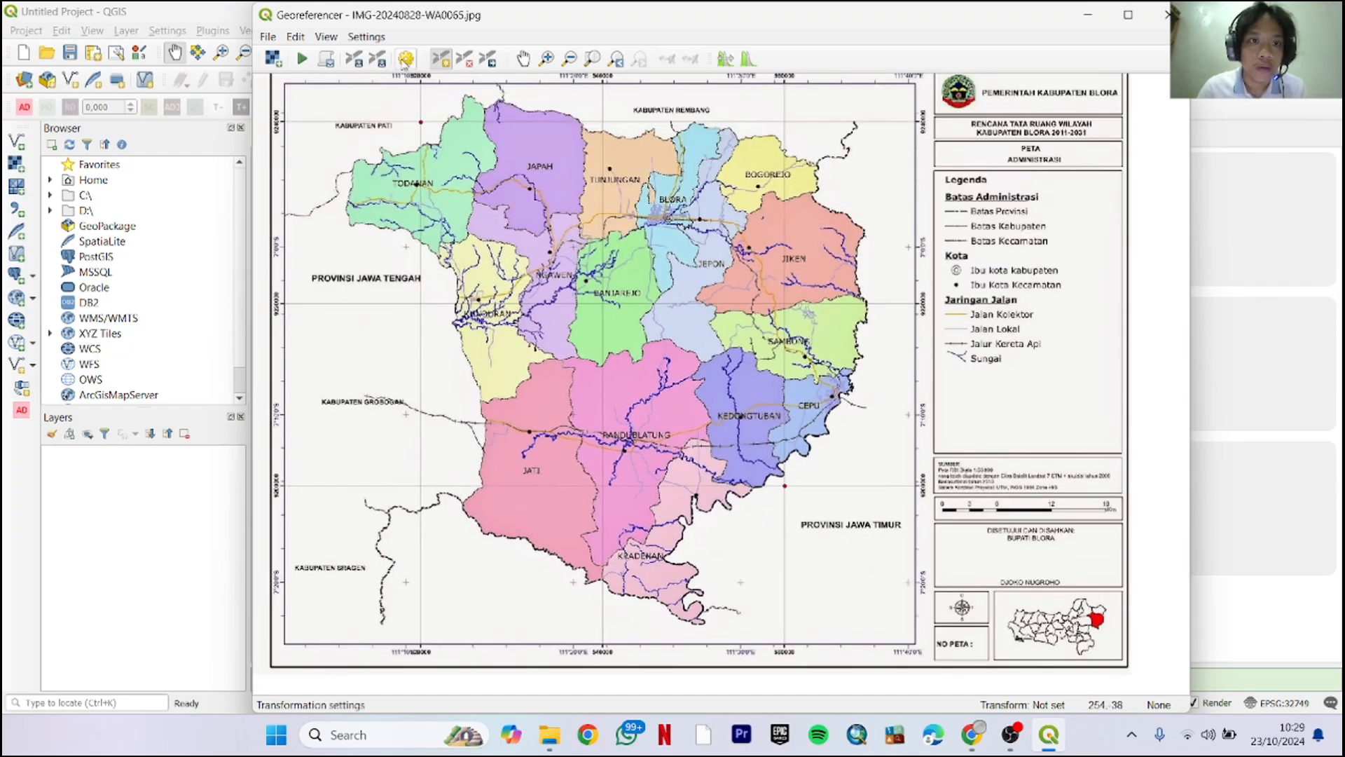
pyautogui.click(406, 61)
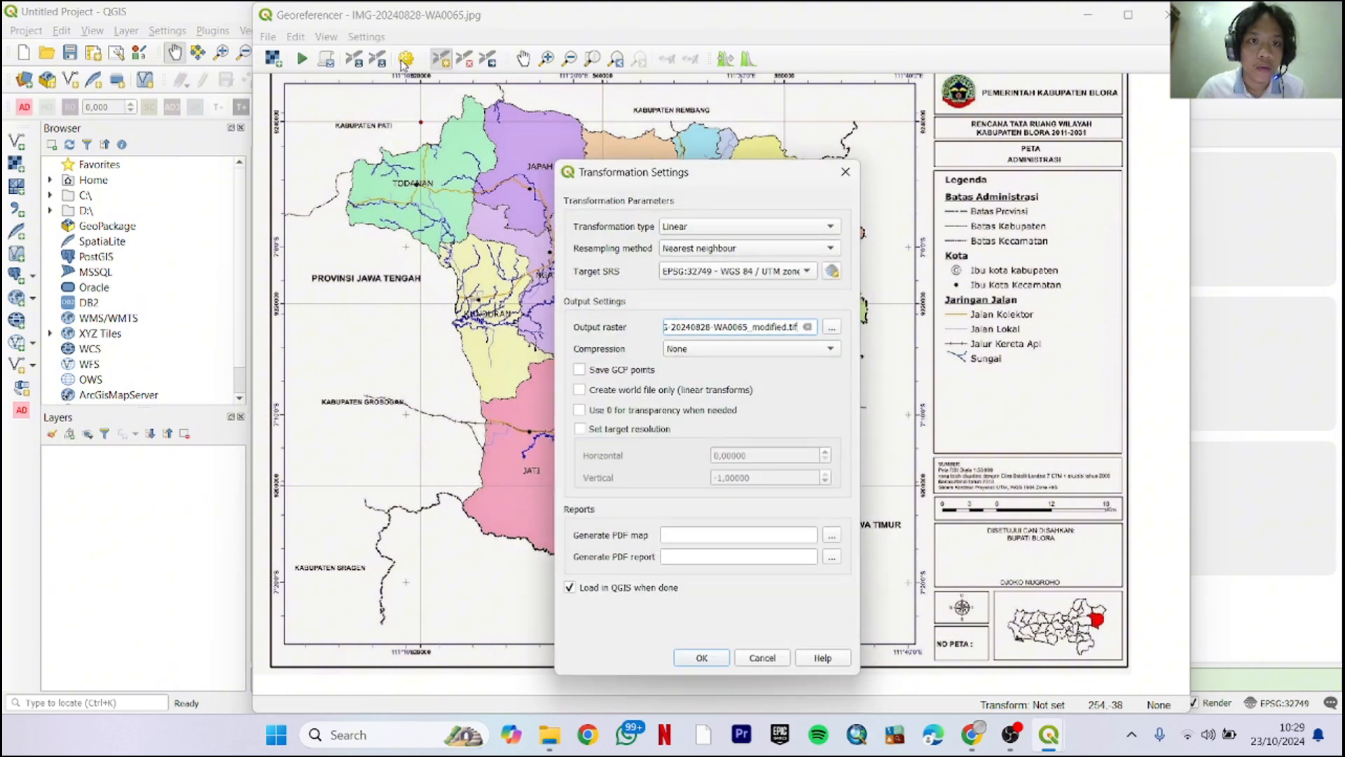
pyautogui.click(845, 172)
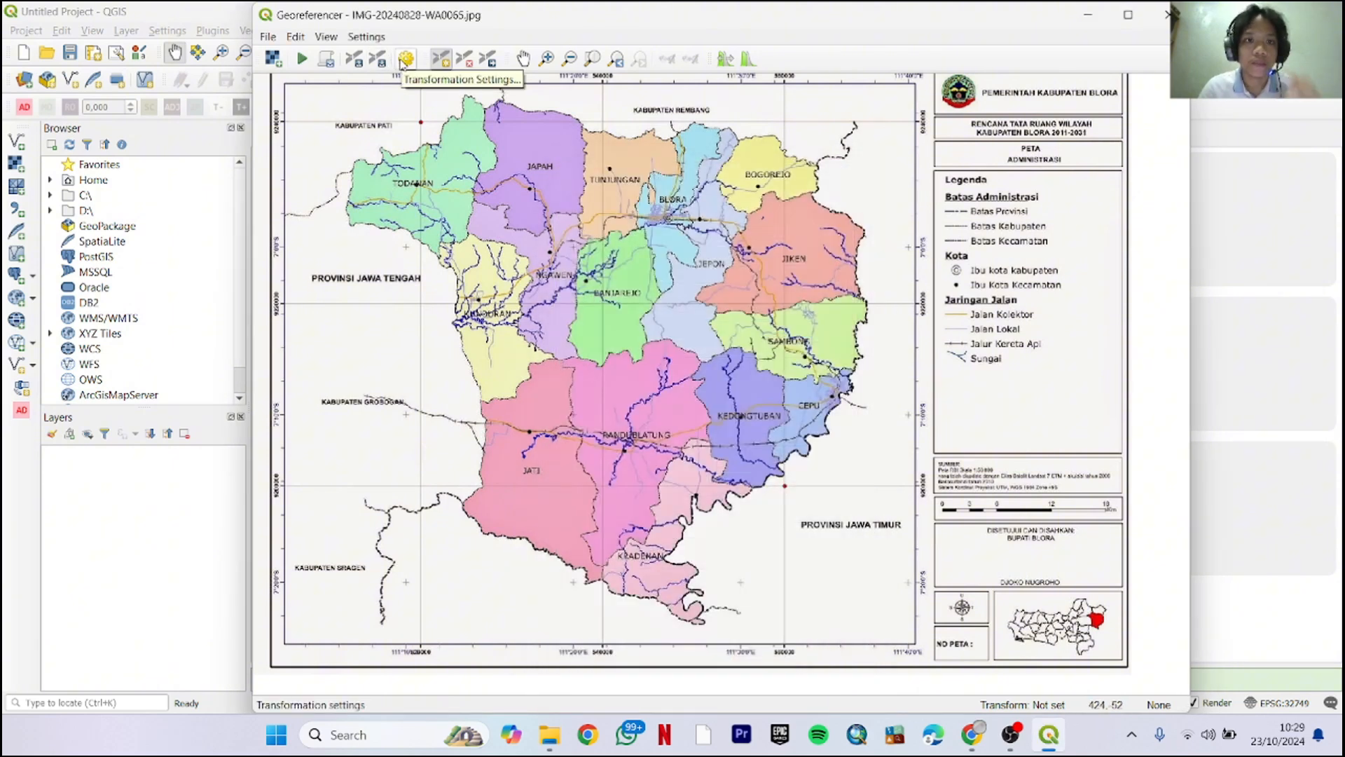
pyautogui.click(404, 62)
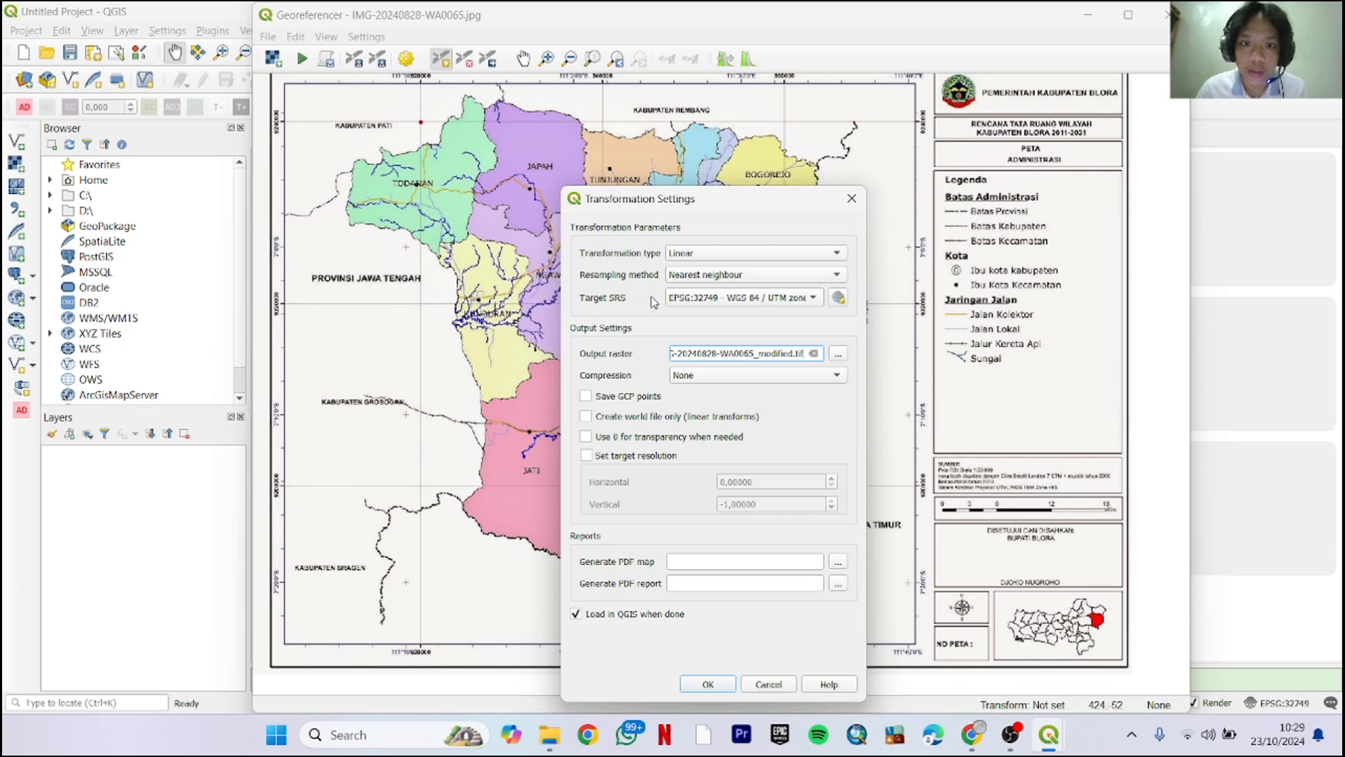
pyautogui.click(817, 300)
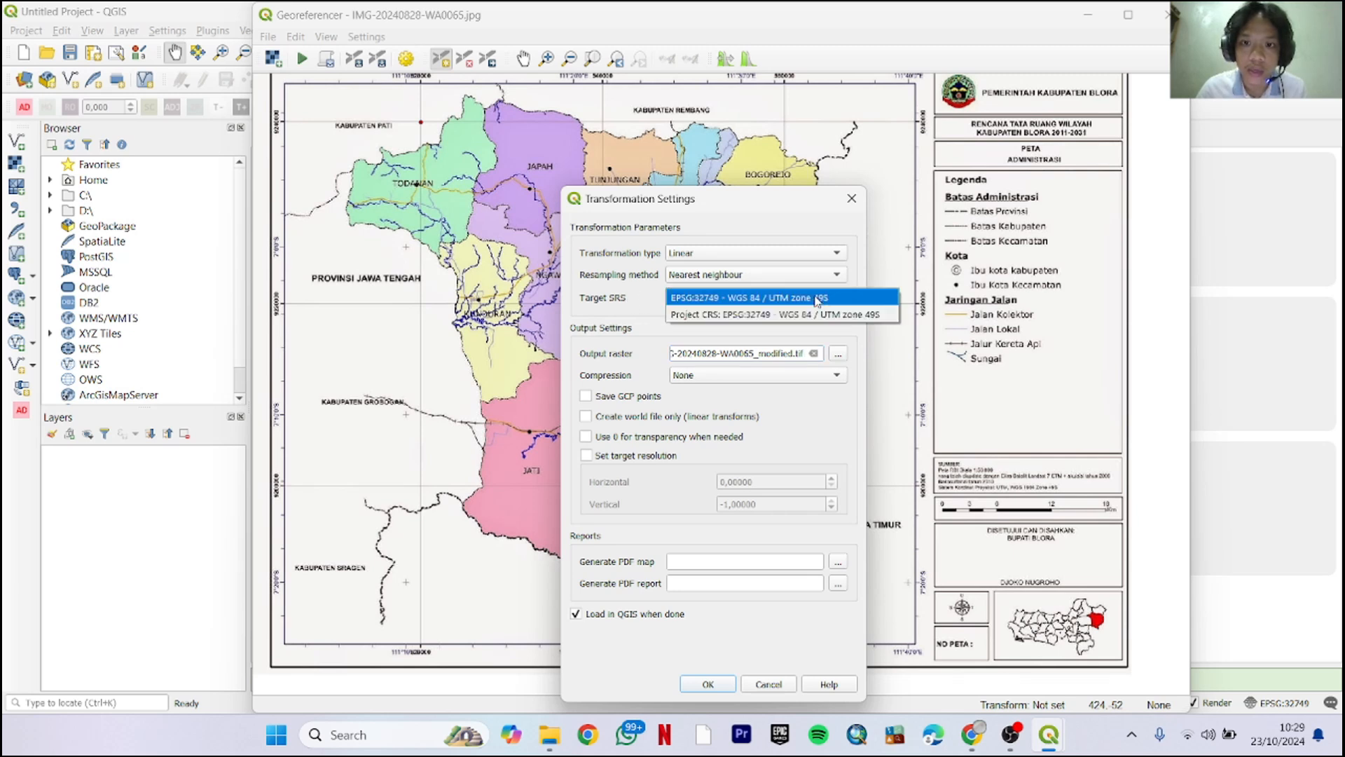
pyautogui.click(808, 300)
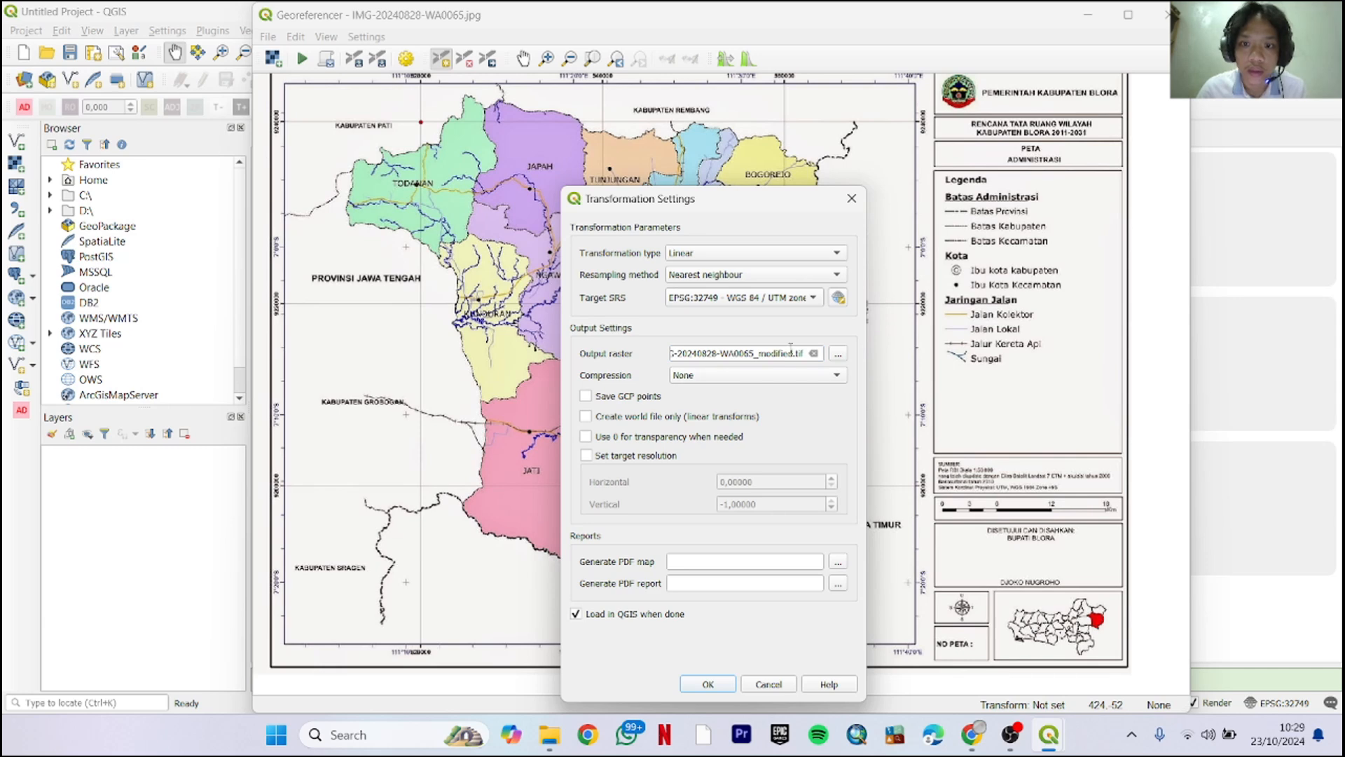
# Set the output raster to Acara 7.tif in the Acara 7 folder and accept the transformation settings
pyautogui.click(837, 353)
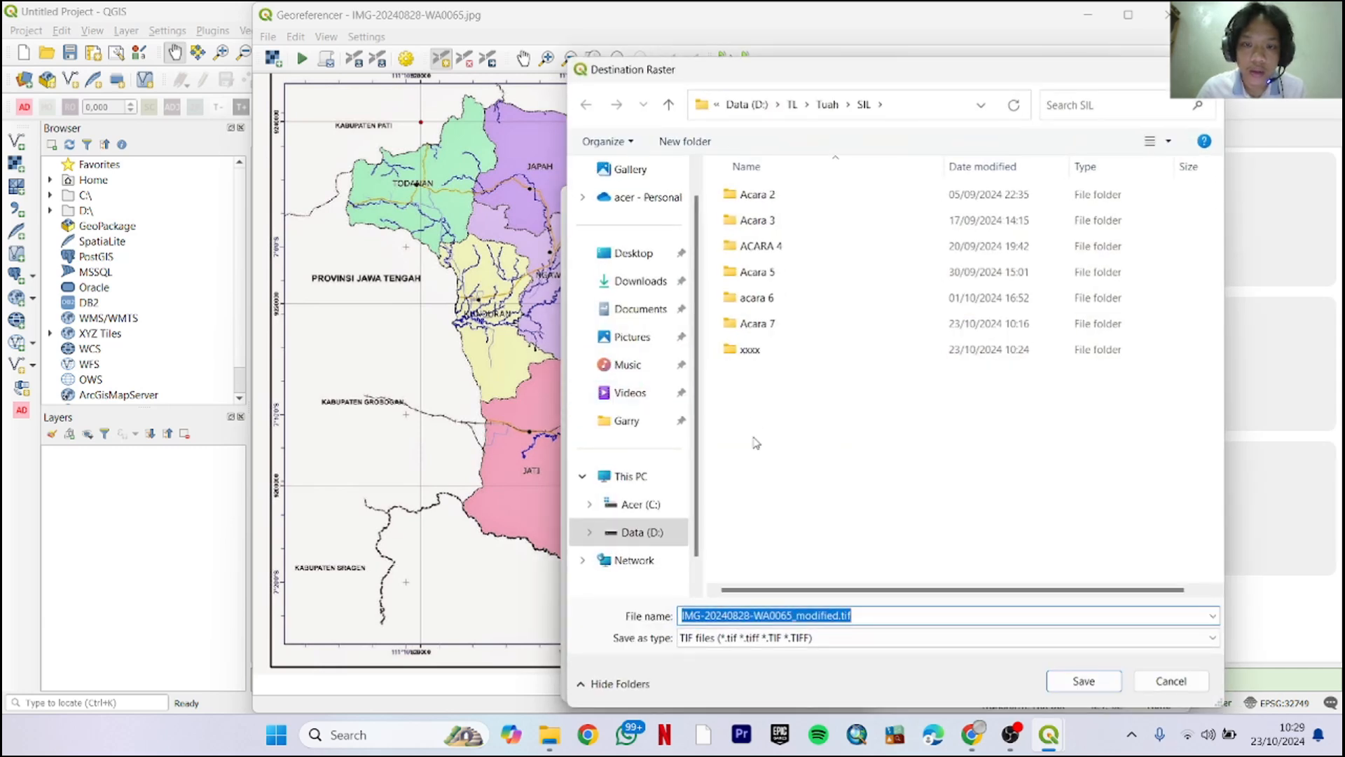
pyautogui.doubleClick(795, 324)
pyautogui.click(886, 614)
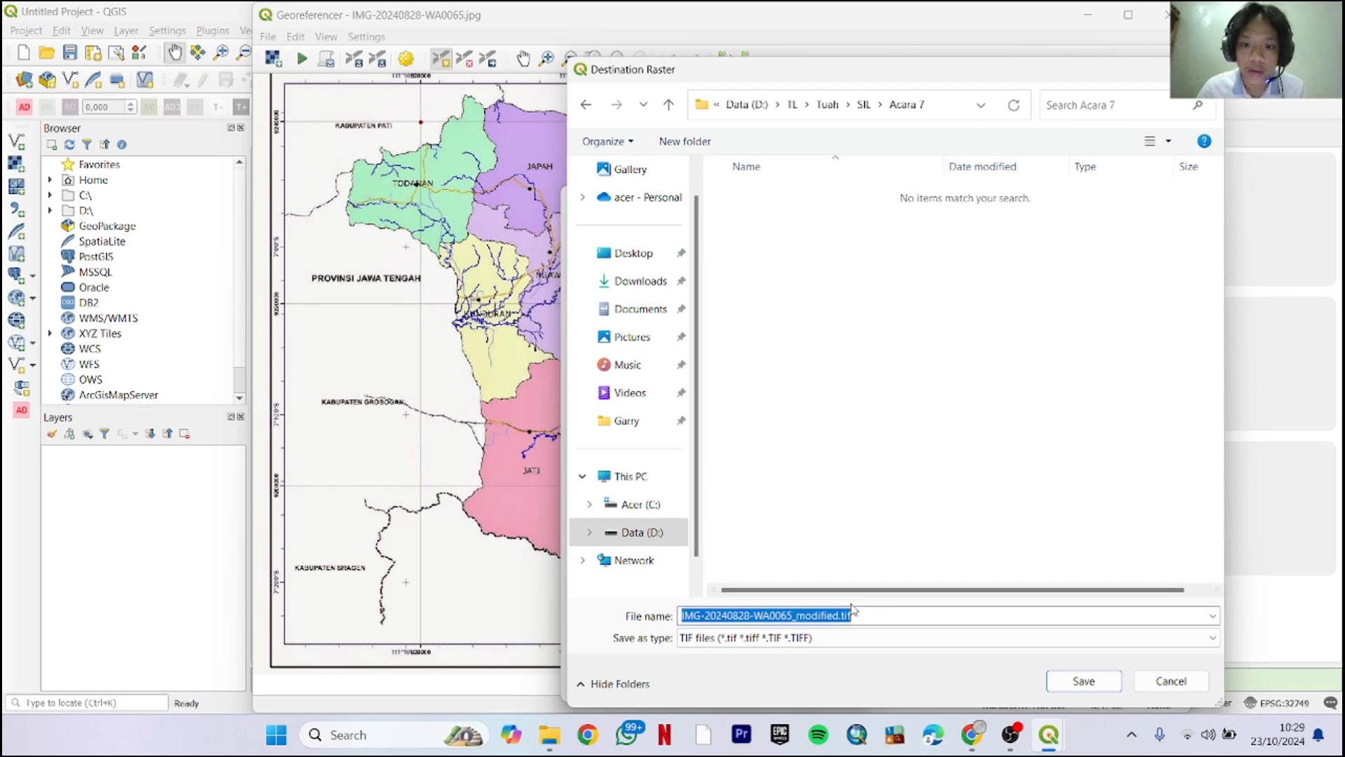
pyautogui.write('Acara')
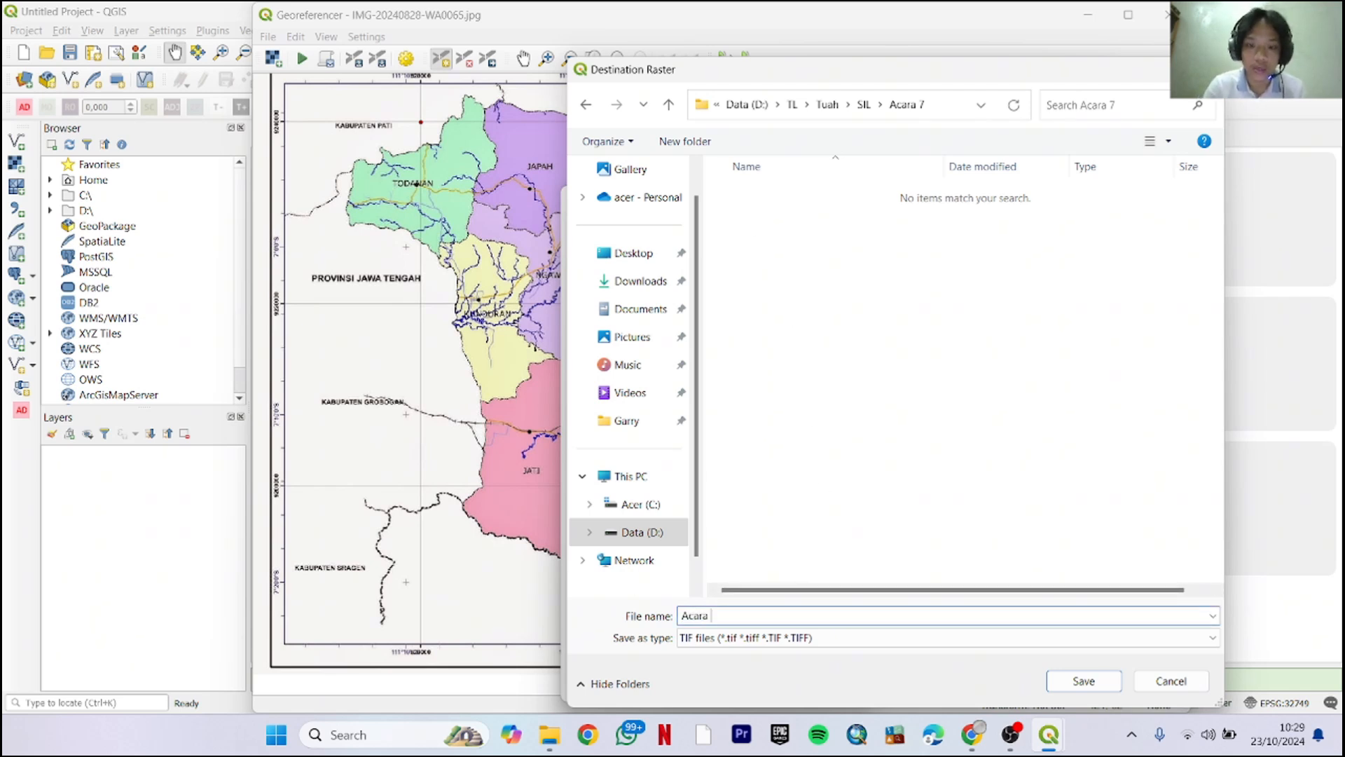
pyautogui.write(' 7')
pyautogui.click(1094, 680)
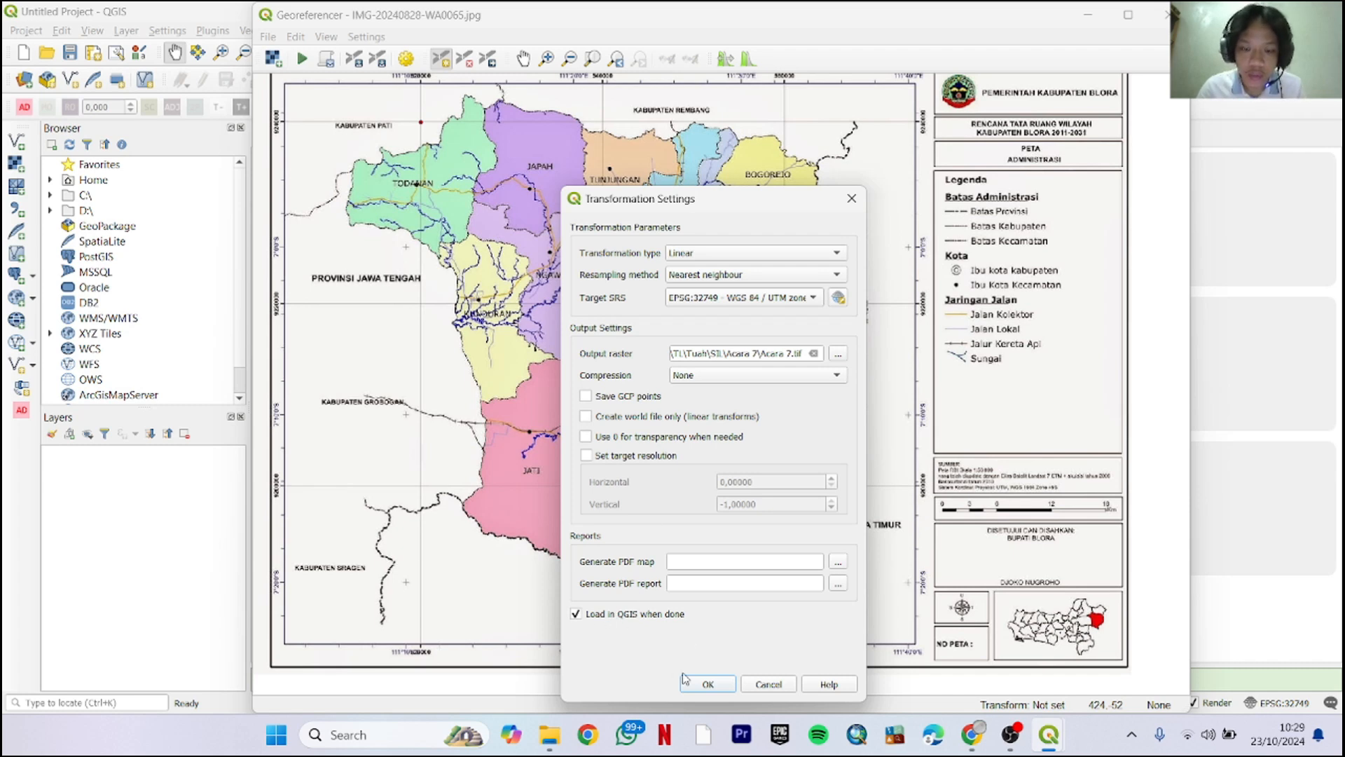
pyautogui.click(703, 685)
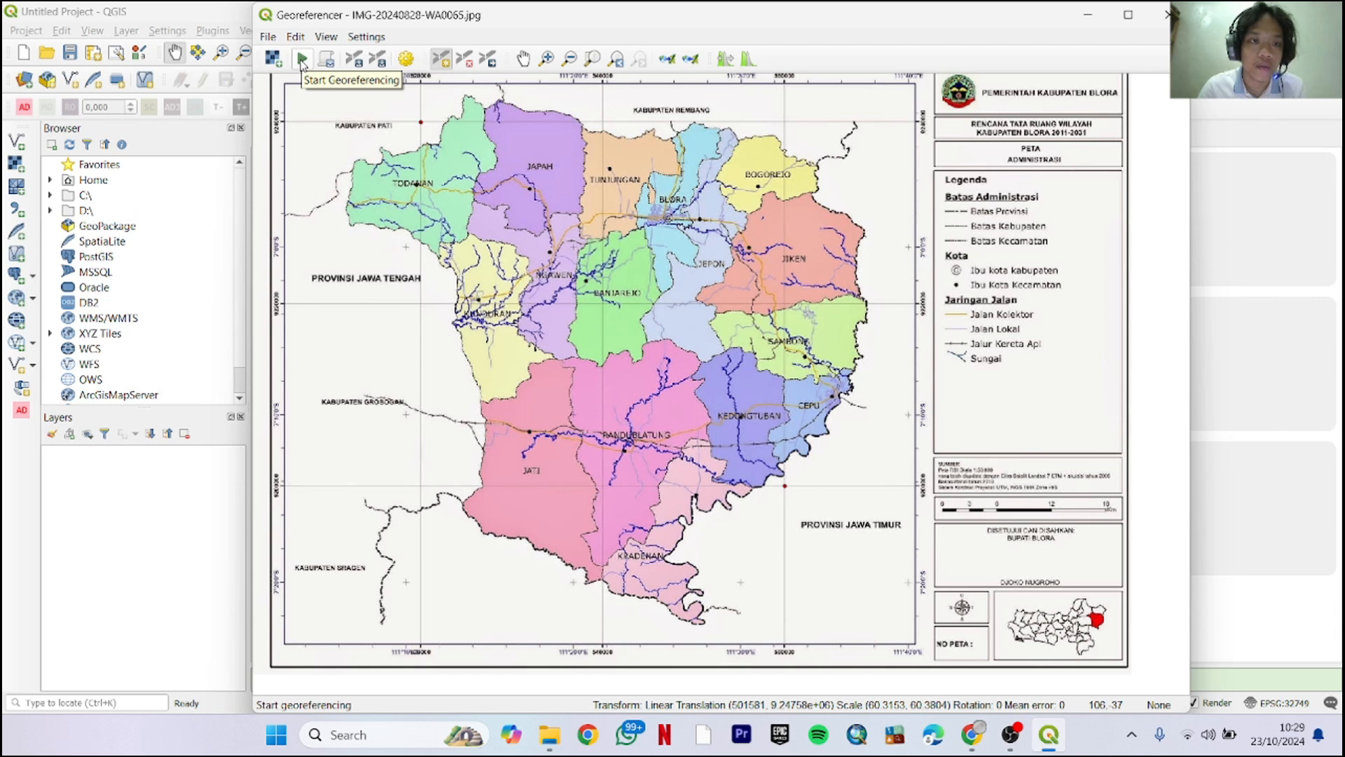
# Run the georeferencing and close the Georeferencer, discarding the GCP points
pyautogui.click(302, 59)
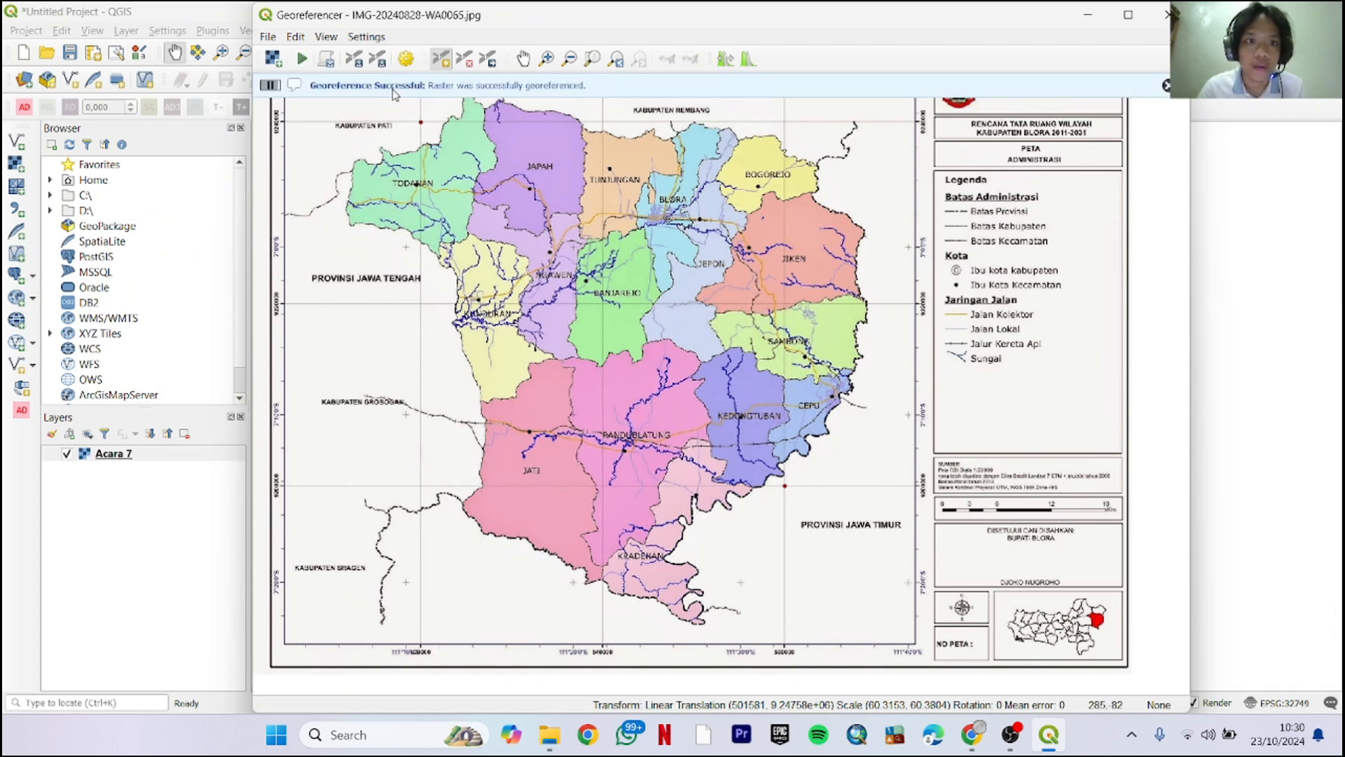
pyautogui.click(1166, 15)
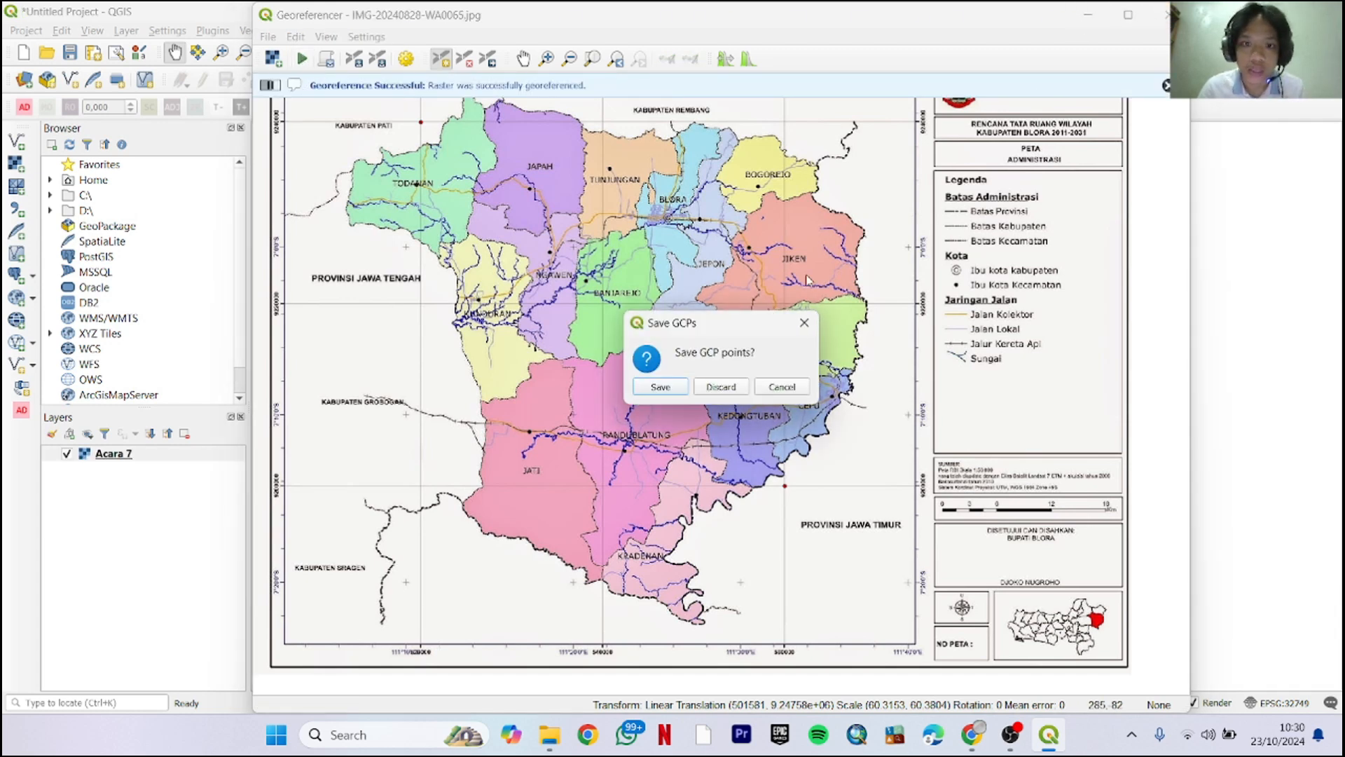
pyautogui.click(728, 388)
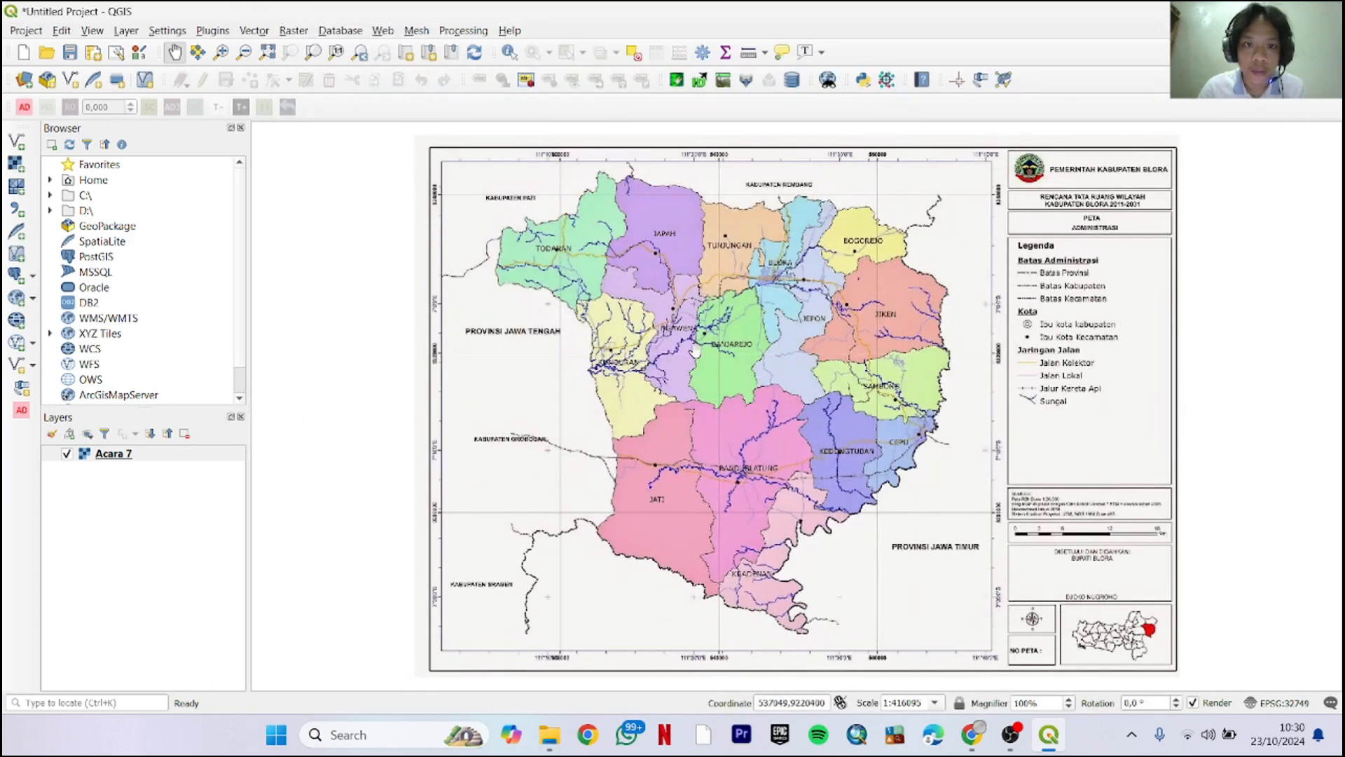
# Start a new shapefile layer and set its file to Batas Administrasi in the Acara 7 folder
pyautogui.moveTo(696, 351); pyautogui.dragTo(644, 322)
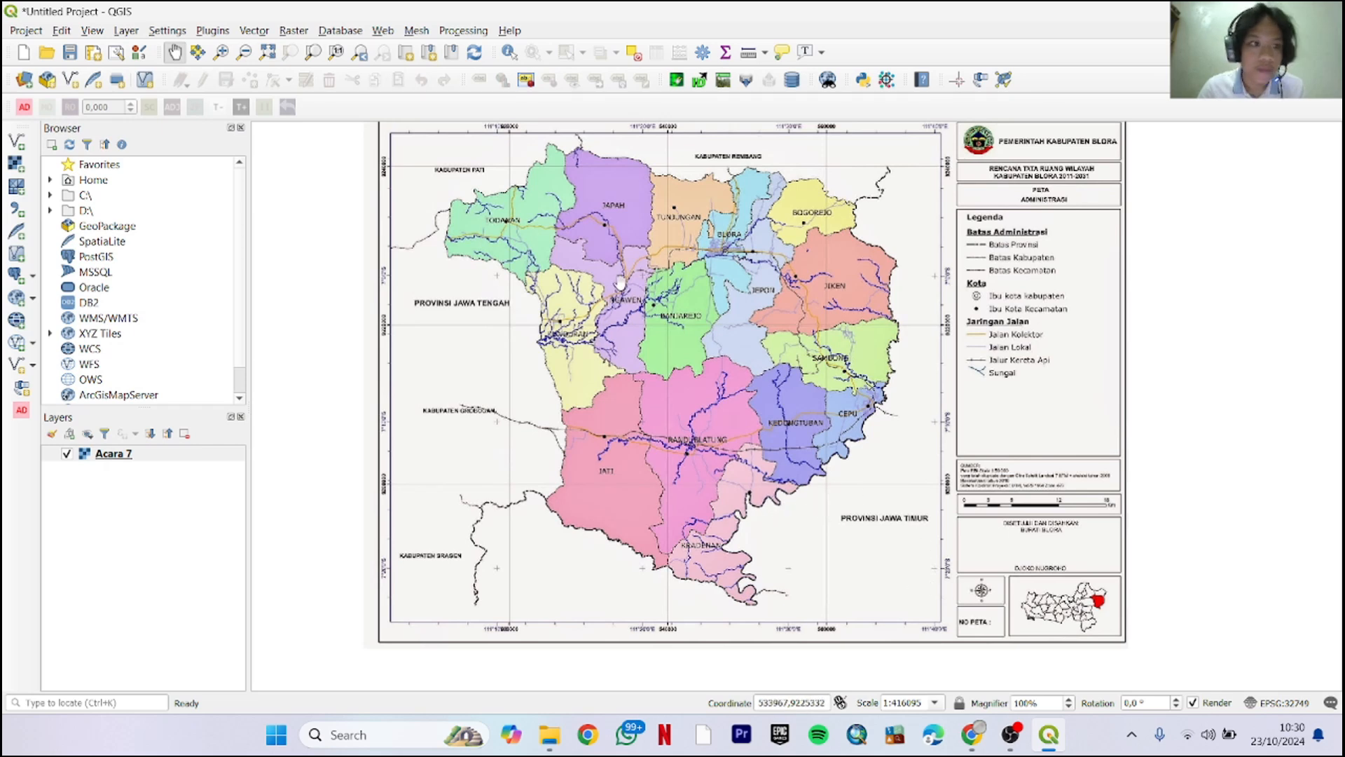
pyautogui.click(127, 31)
pyautogui.moveTo(150, 75)
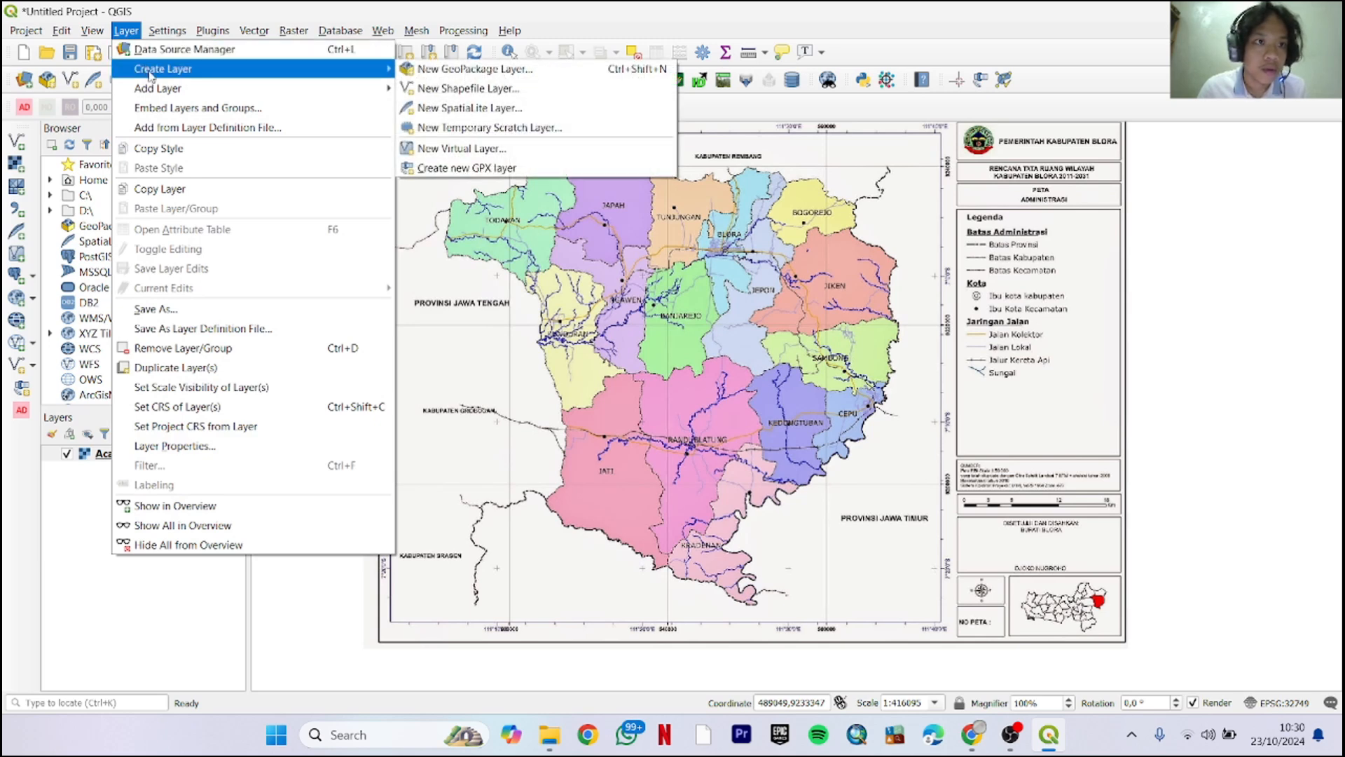
pyautogui.click(438, 89)
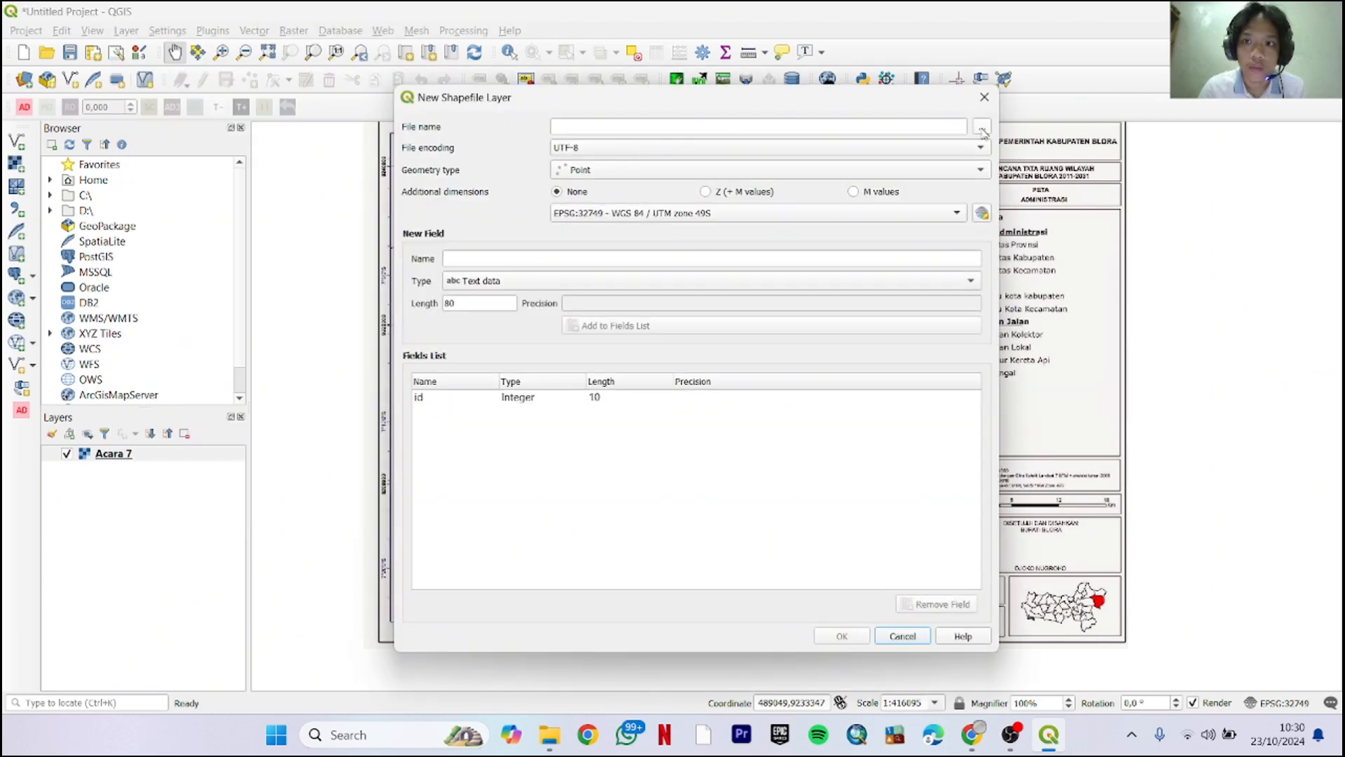
pyautogui.click(981, 128)
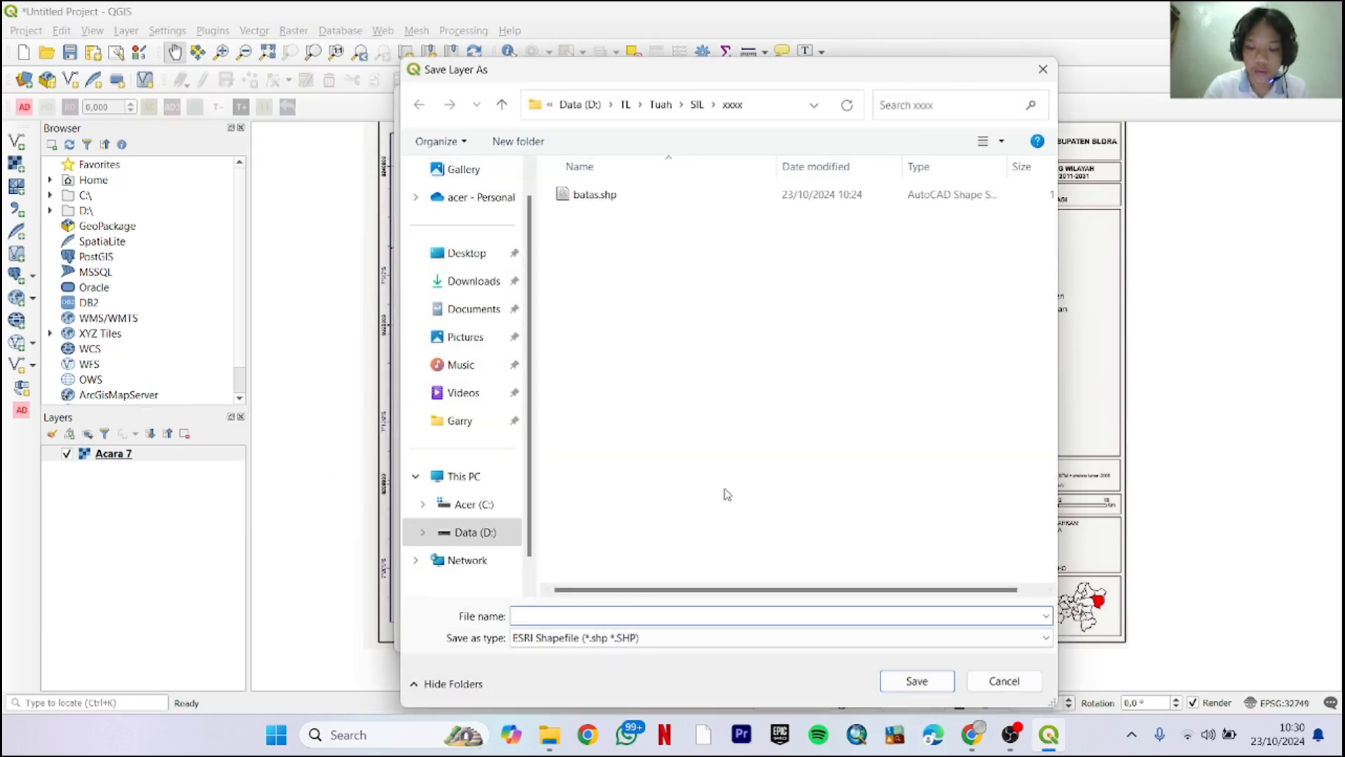
pyautogui.write('Batas Administrasi')
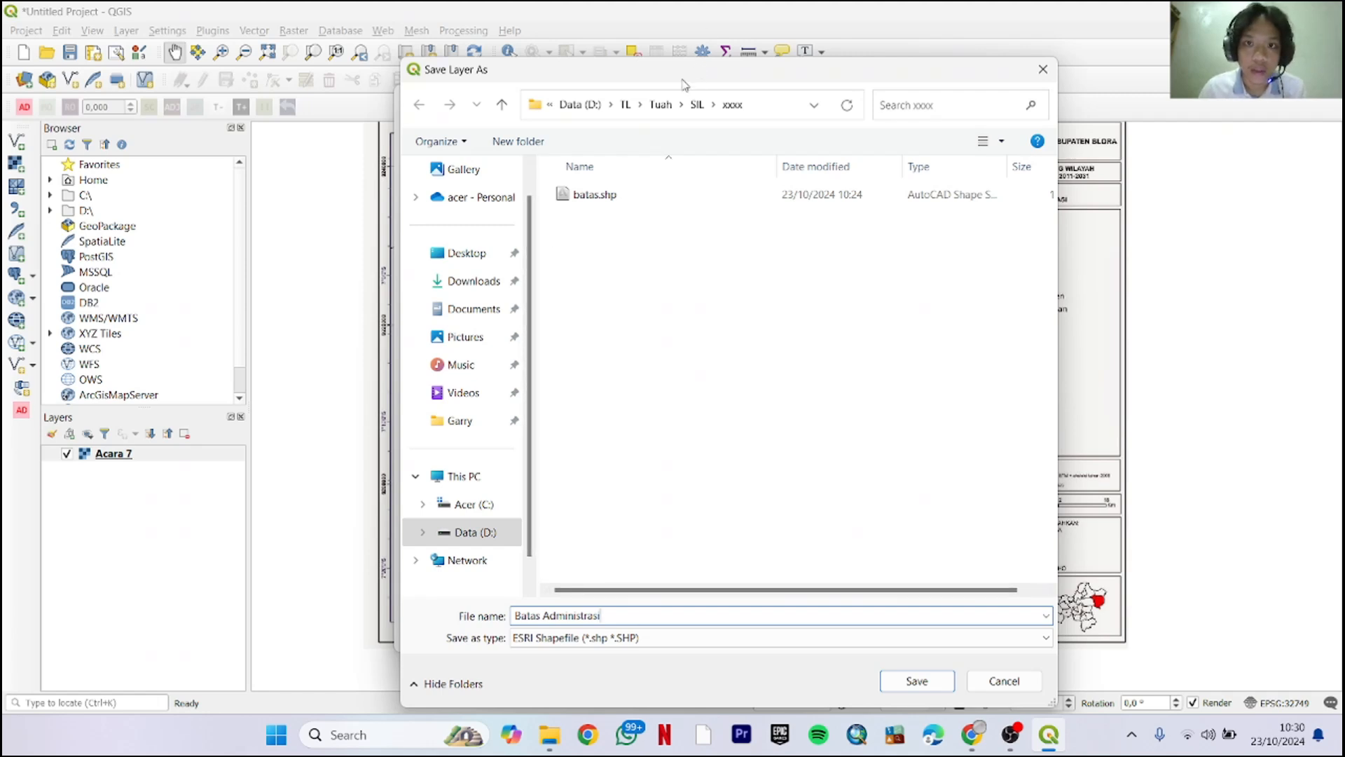
pyautogui.click(694, 107)
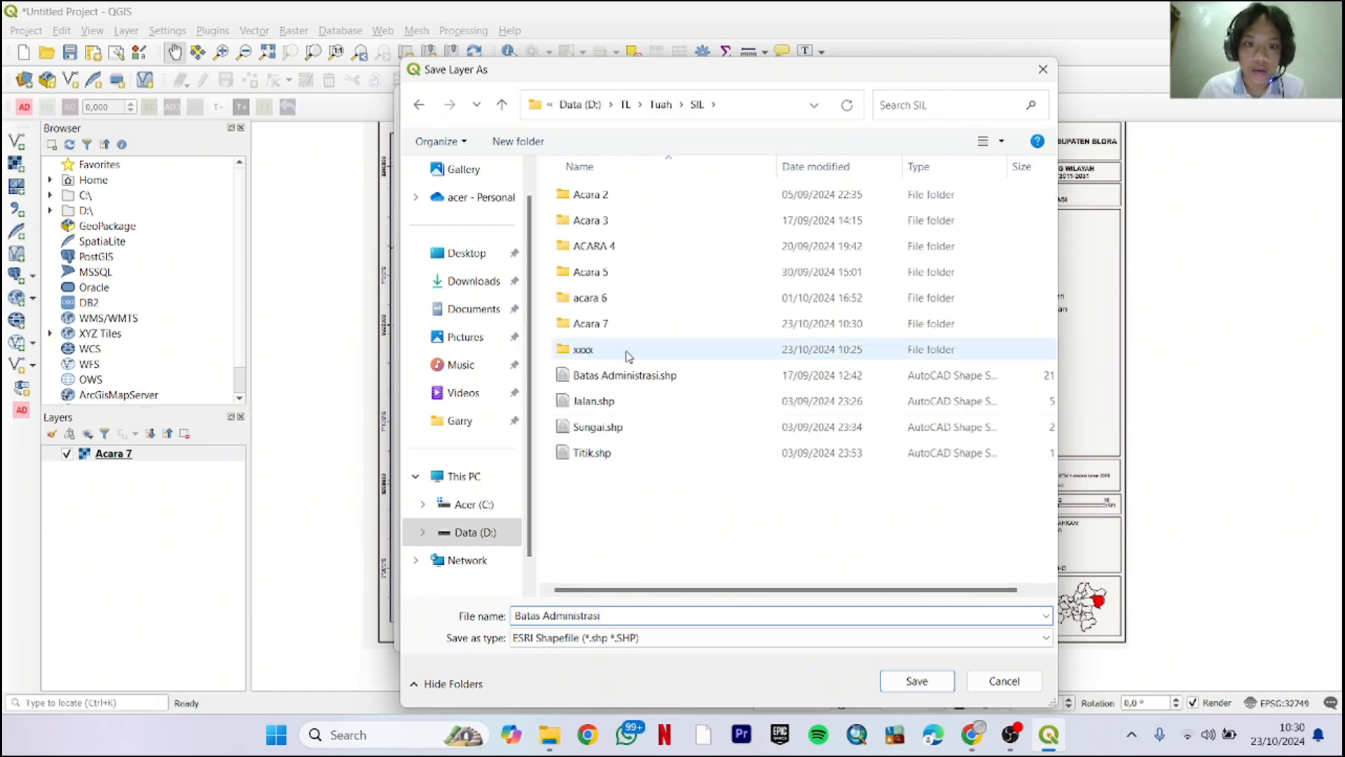
pyautogui.doubleClick(626, 325)
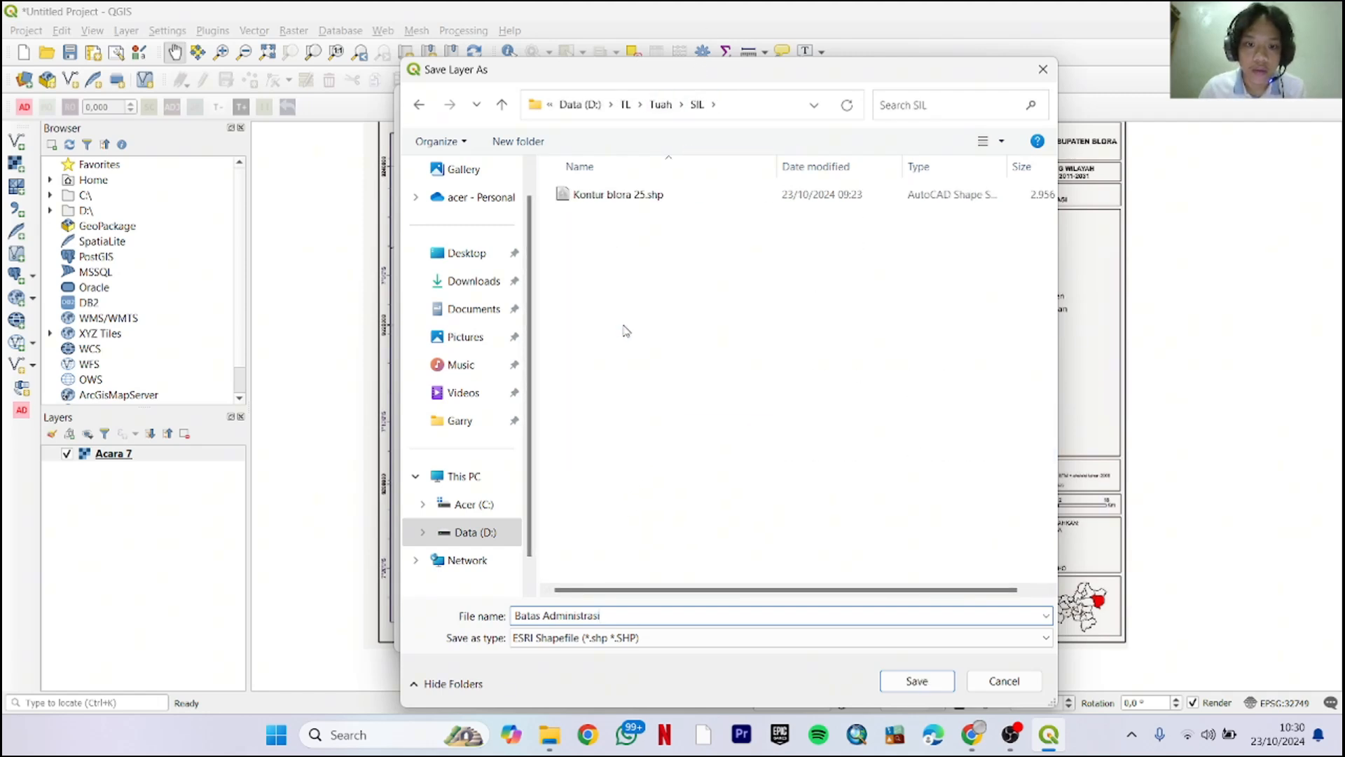
pyautogui.click(897, 682)
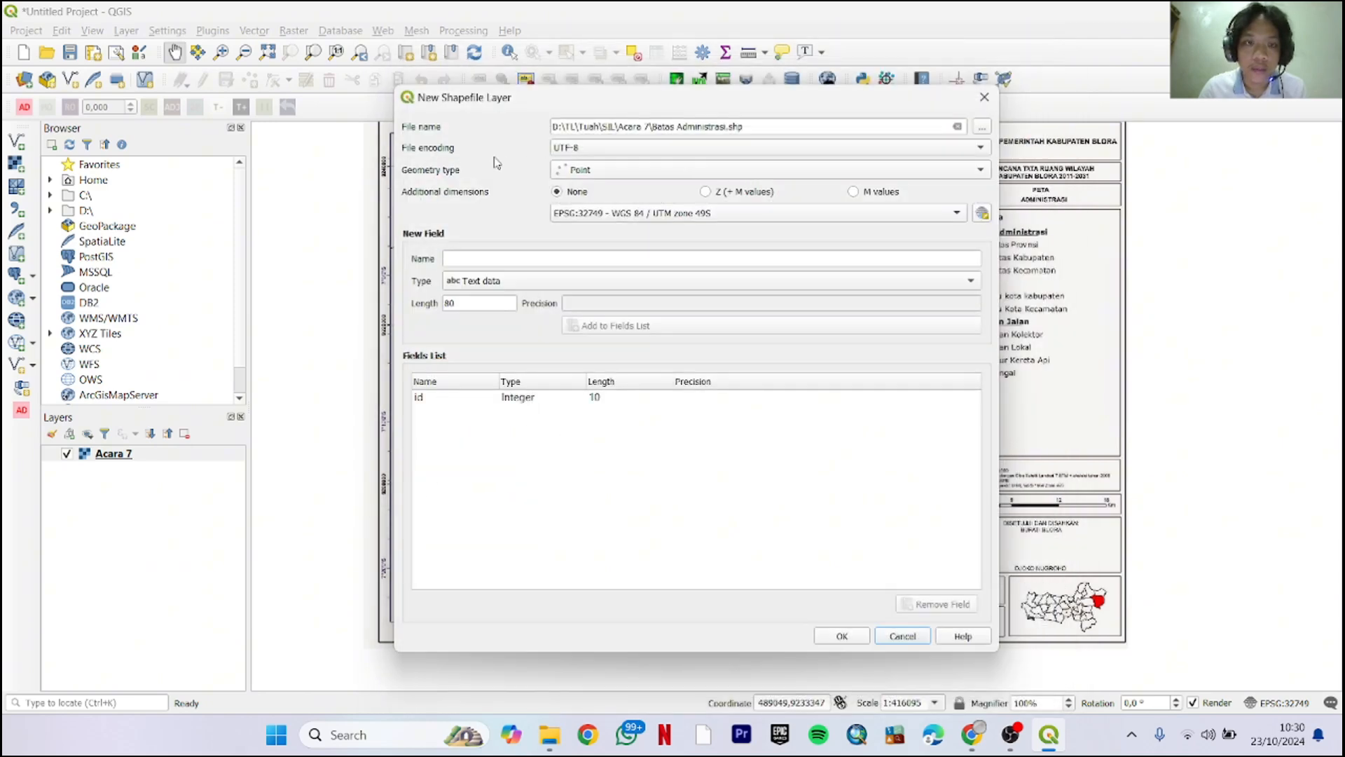
# Set the Batas Administrasi layer's geometry type to Polygon, keeping EPSG:32749 - WGS 84 / UTM zone 49S as its CRS
pyautogui.click(584, 176)
pyautogui.click(607, 217)
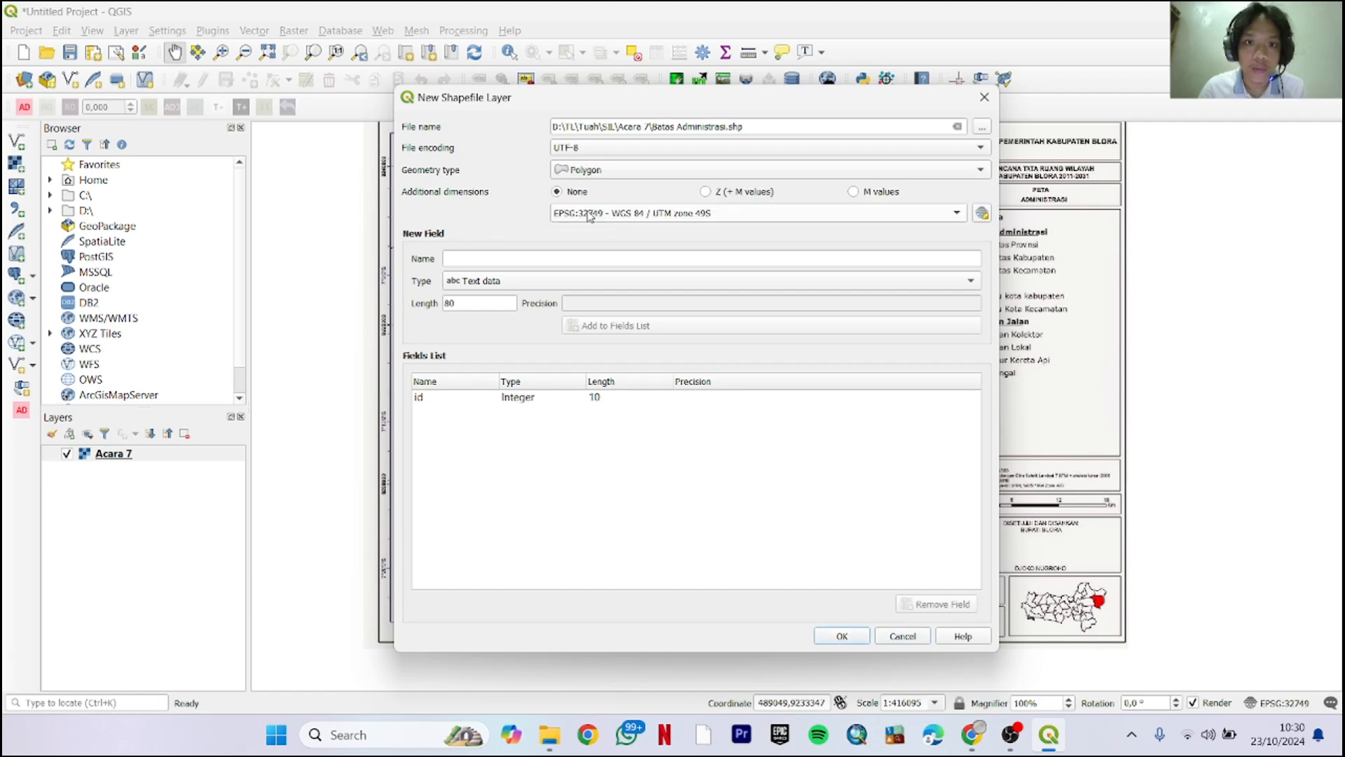
pyautogui.click(957, 214)
pyautogui.click(889, 212)
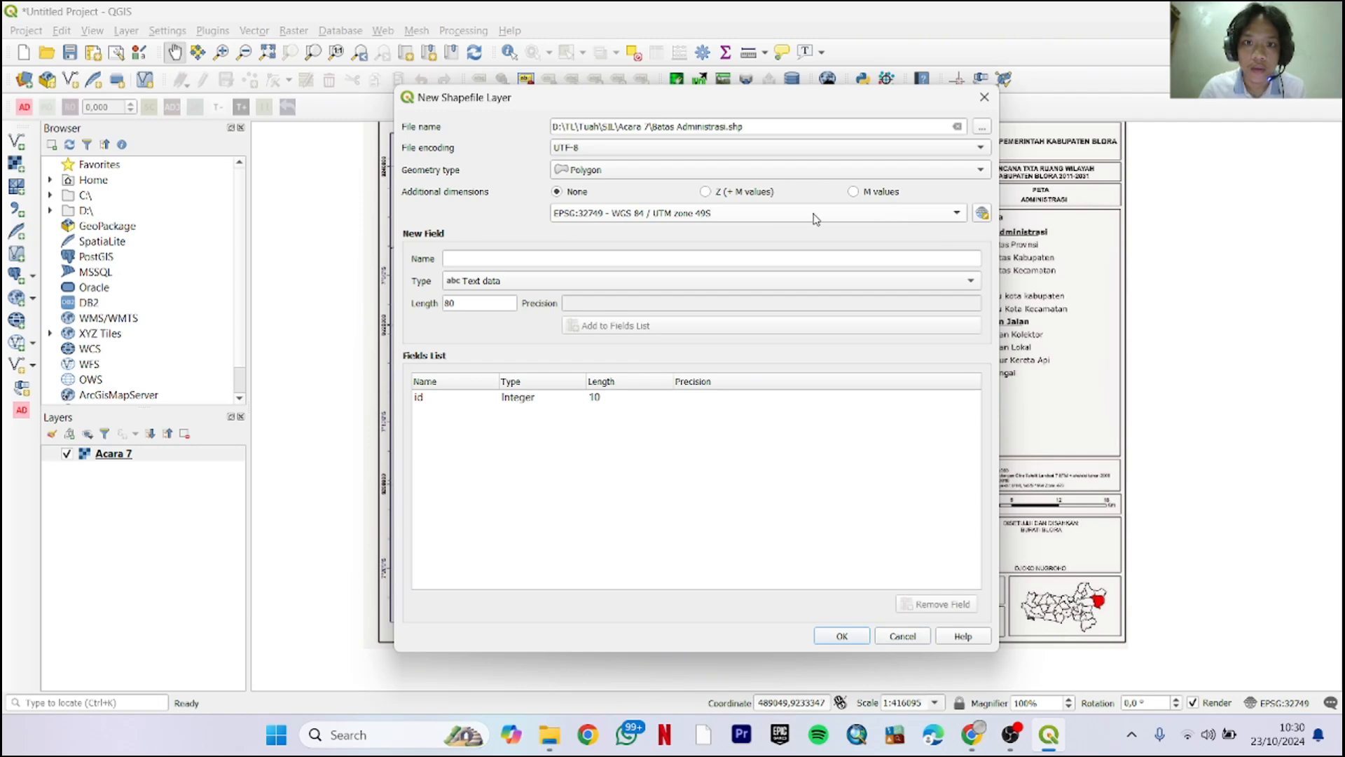
# Add a text field named Keterangan with length 80 and create the Batas Administrasi layer
pyautogui.click(460, 258)
pyautogui.write('Keterangan')
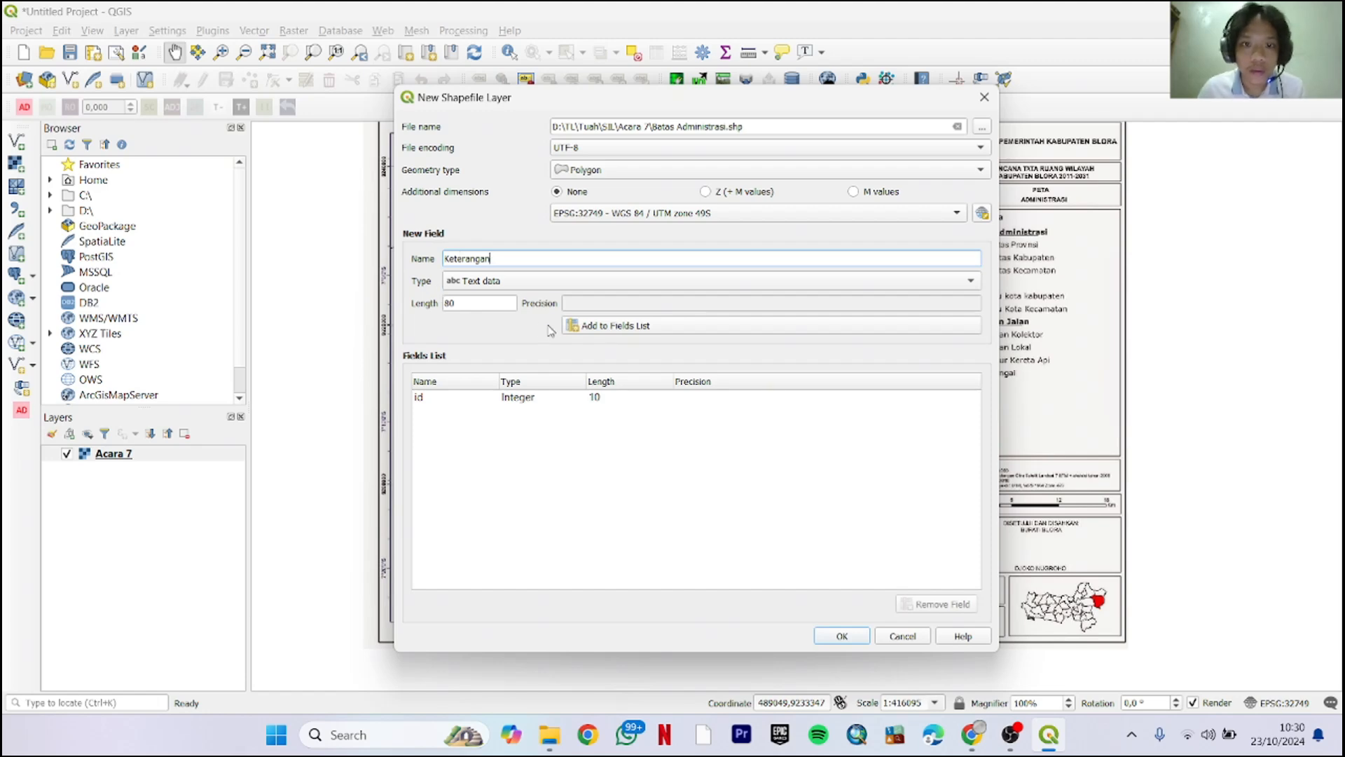
pyautogui.click(578, 329)
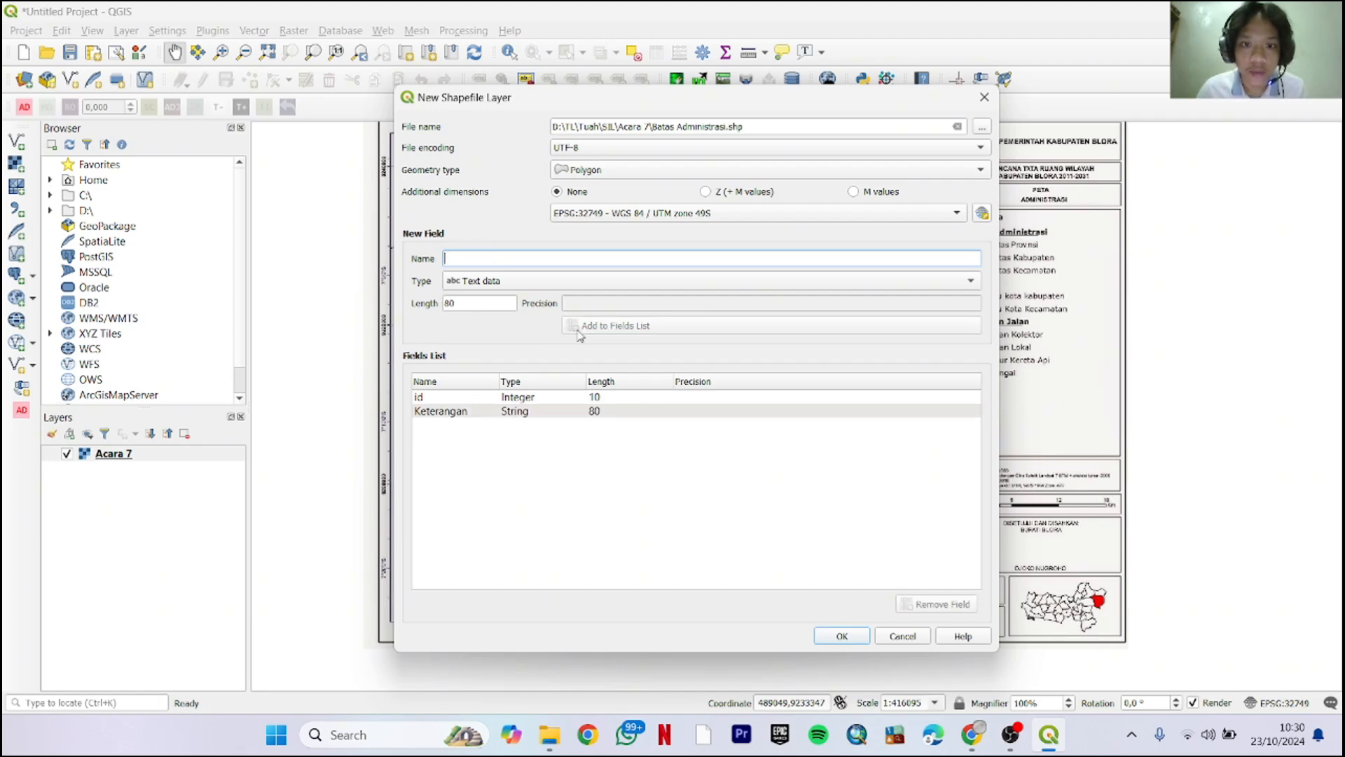
pyautogui.click(841, 636)
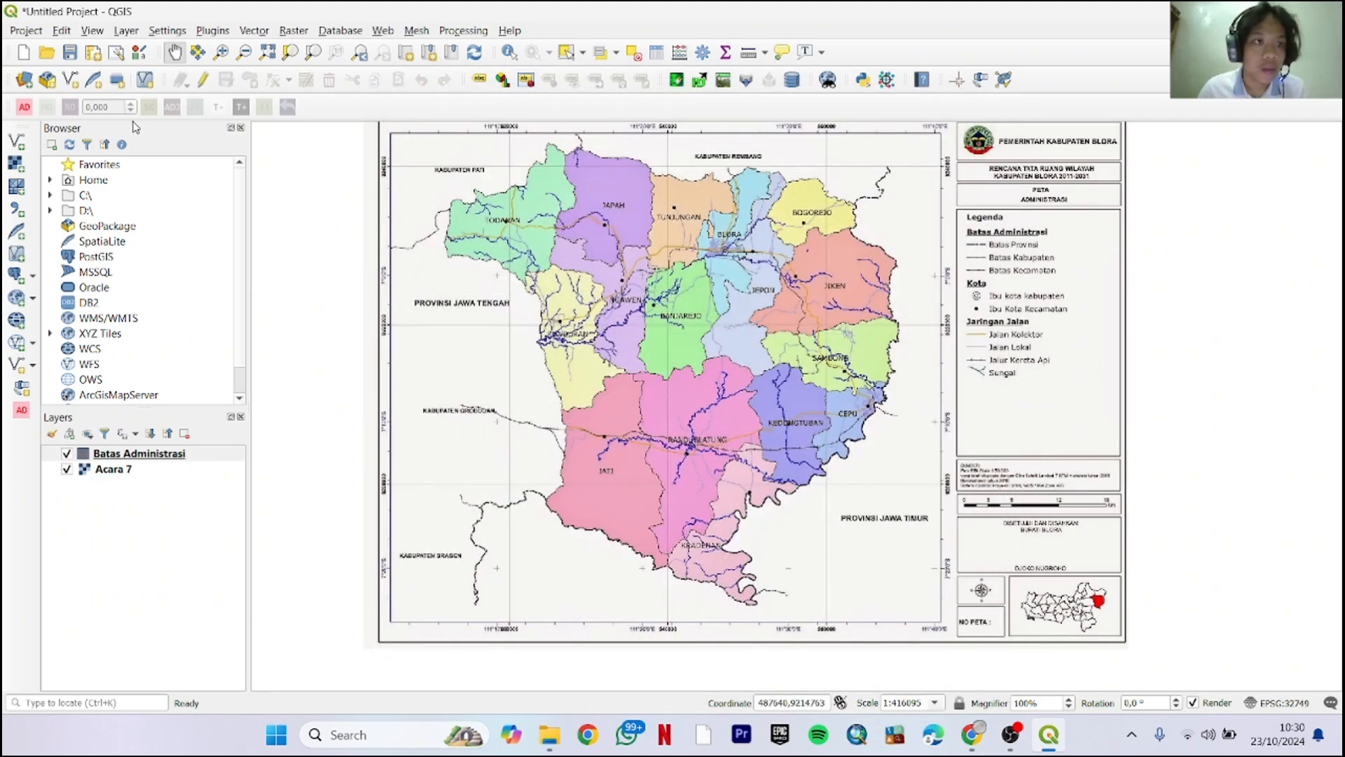
# Start a new shapefile layer with file Jalan in the Acara 7 folder and geometry type Line
pyautogui.click(127, 35)
pyautogui.moveTo(149, 74)
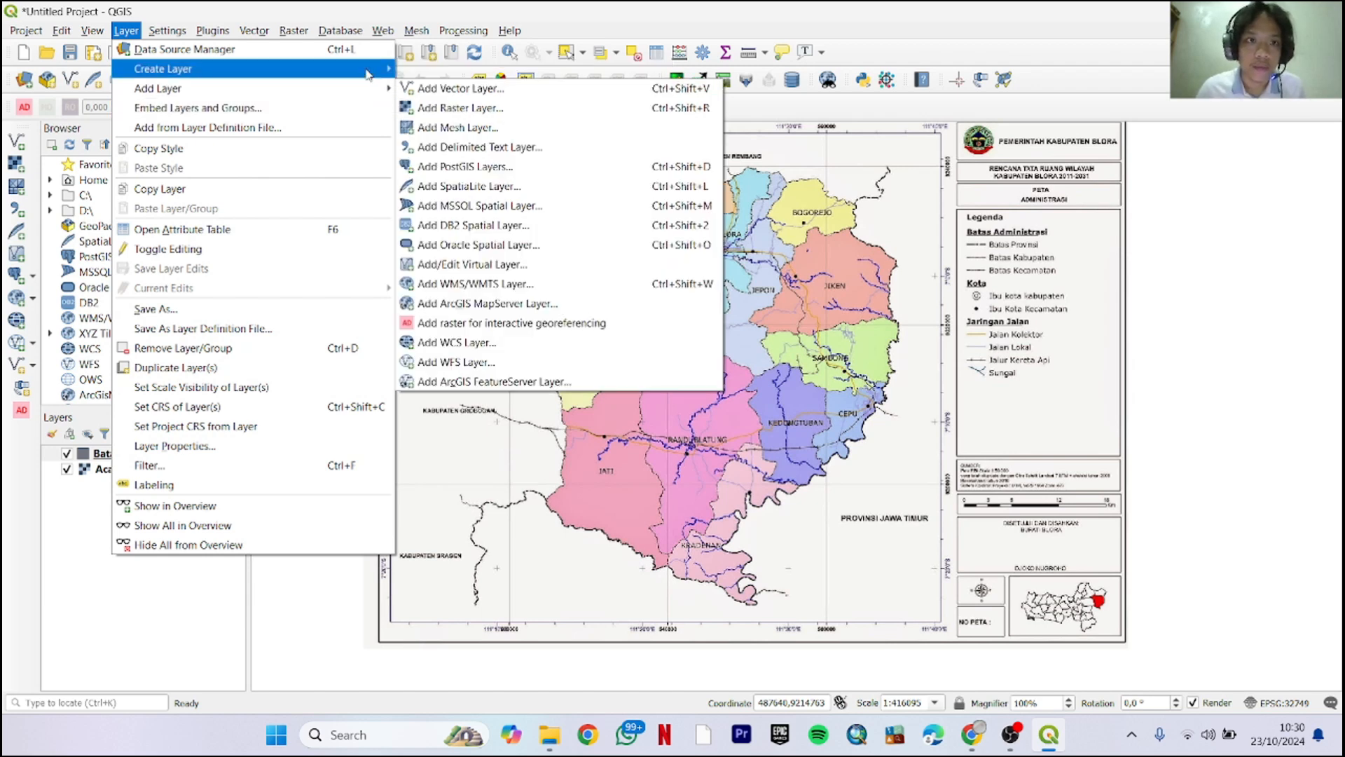
pyautogui.click(466, 88)
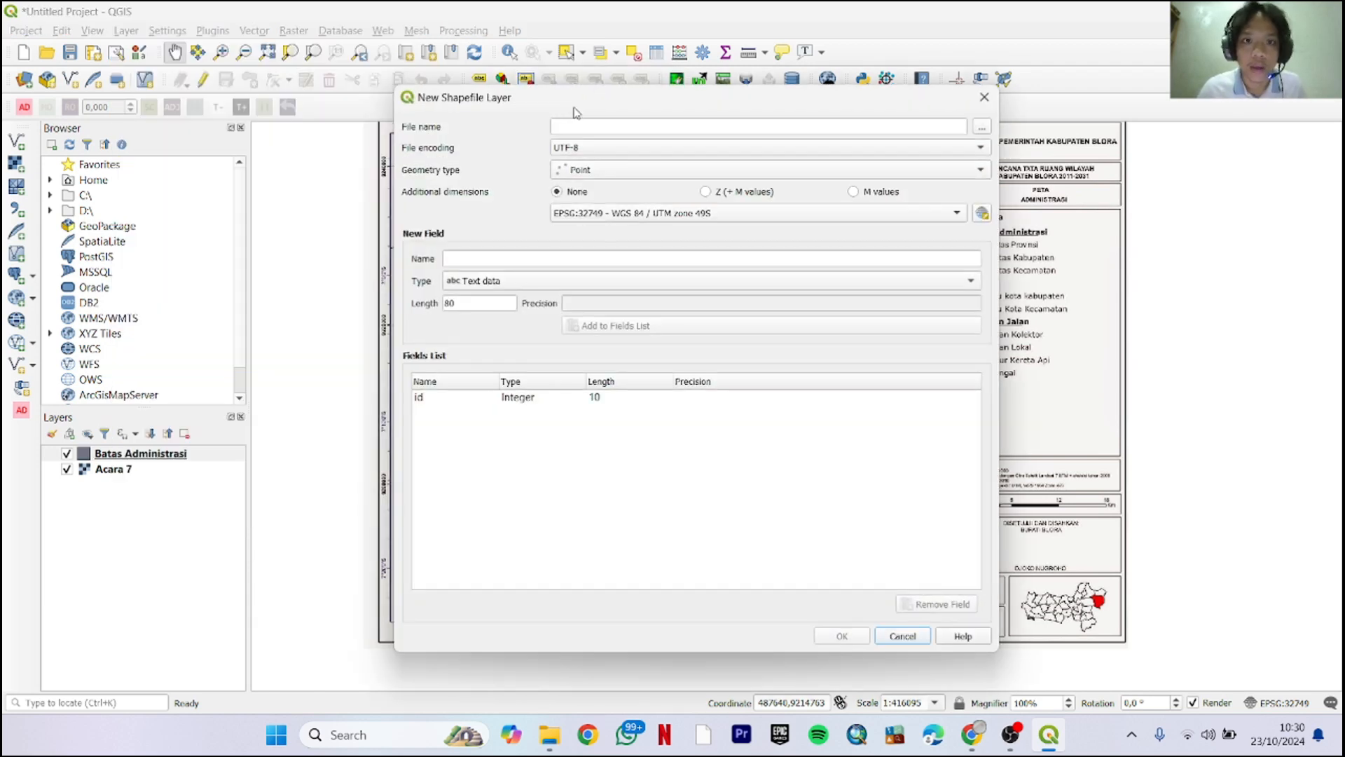
pyautogui.click(984, 128)
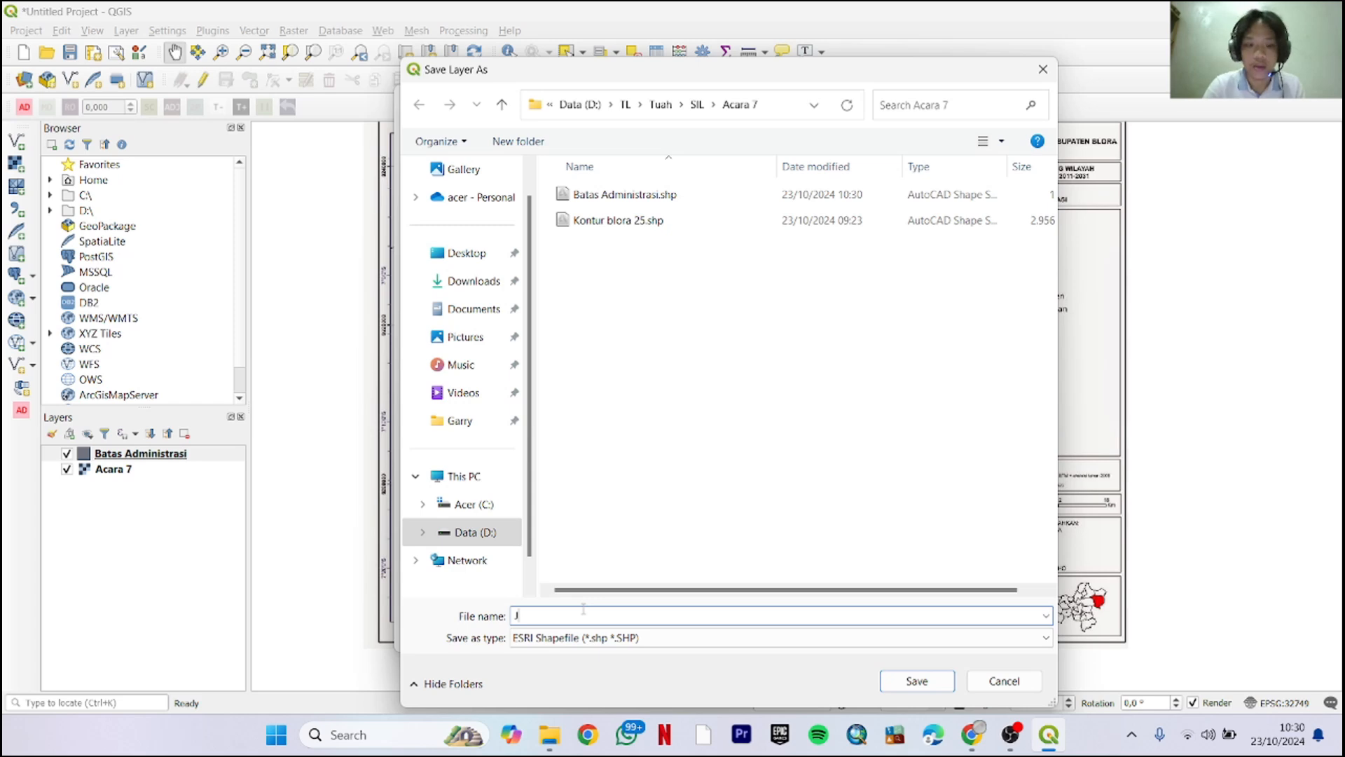
pyautogui.click(891, 683)
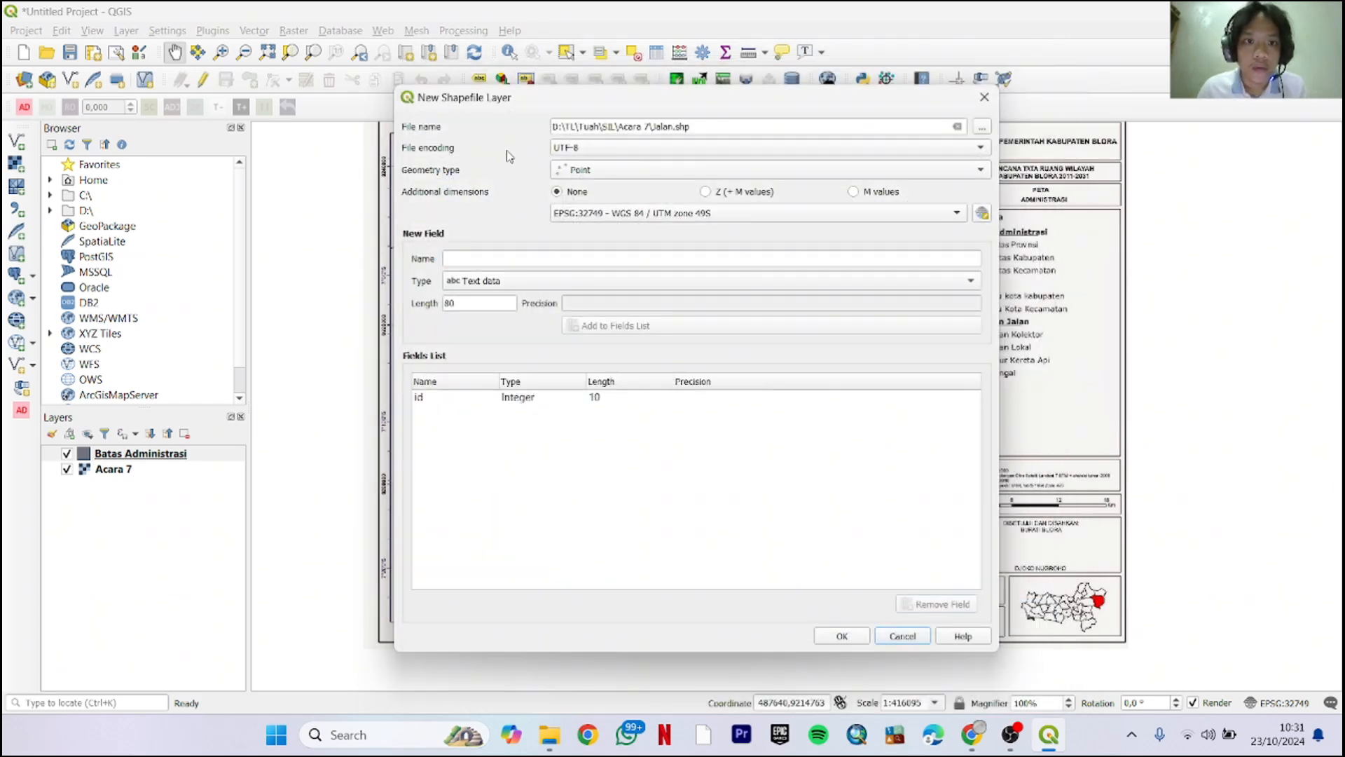
pyautogui.click(586, 168)
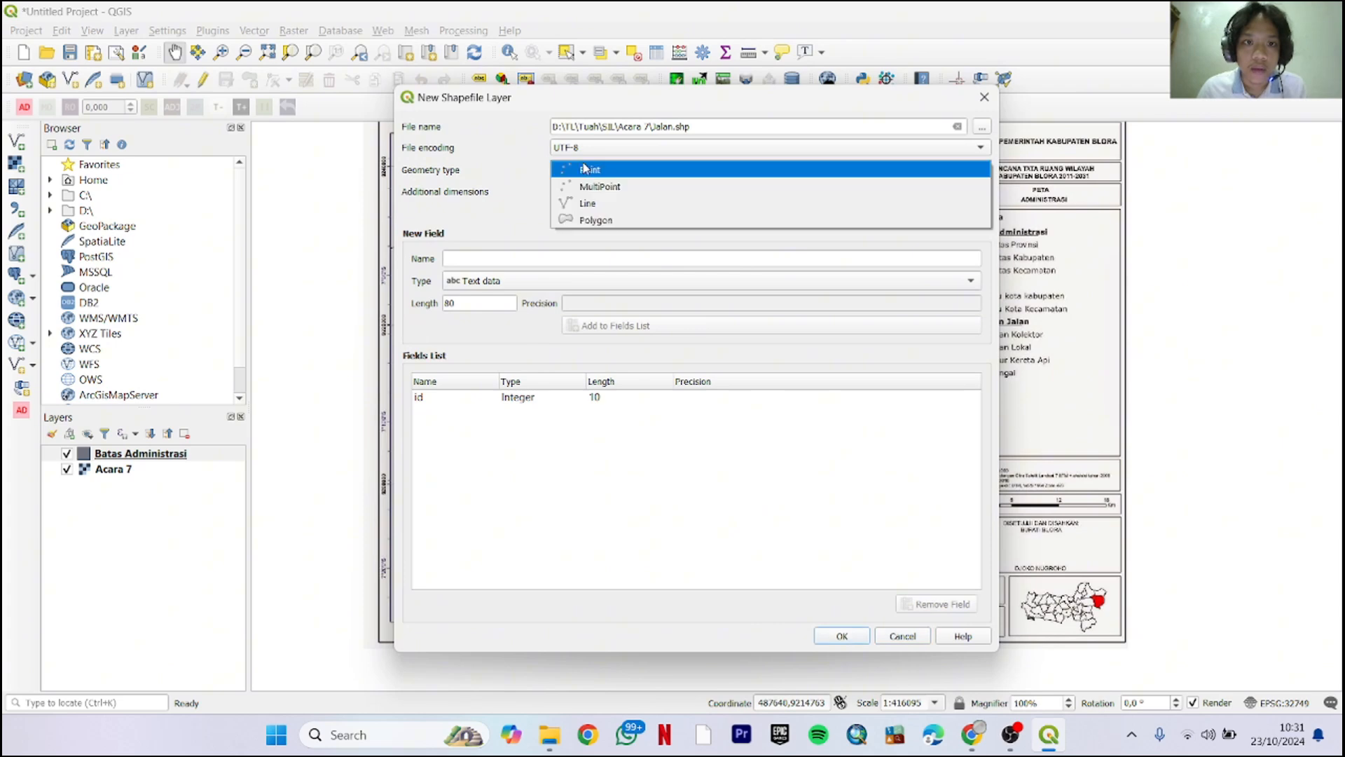
pyautogui.click(587, 202)
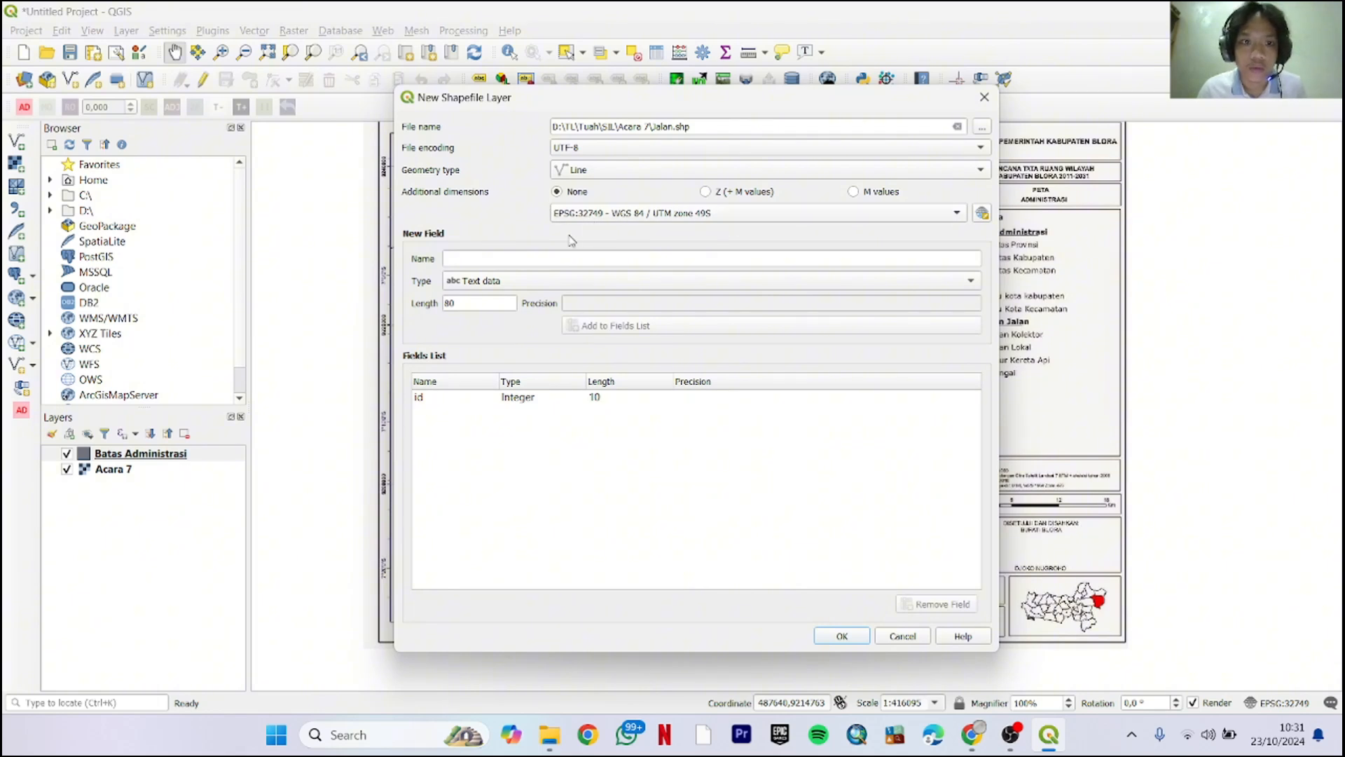
# Add a text field named Keterangan with length 80 and create the Jalan layer
pyautogui.click(549, 259)
pyautogui.write('Keterangan')
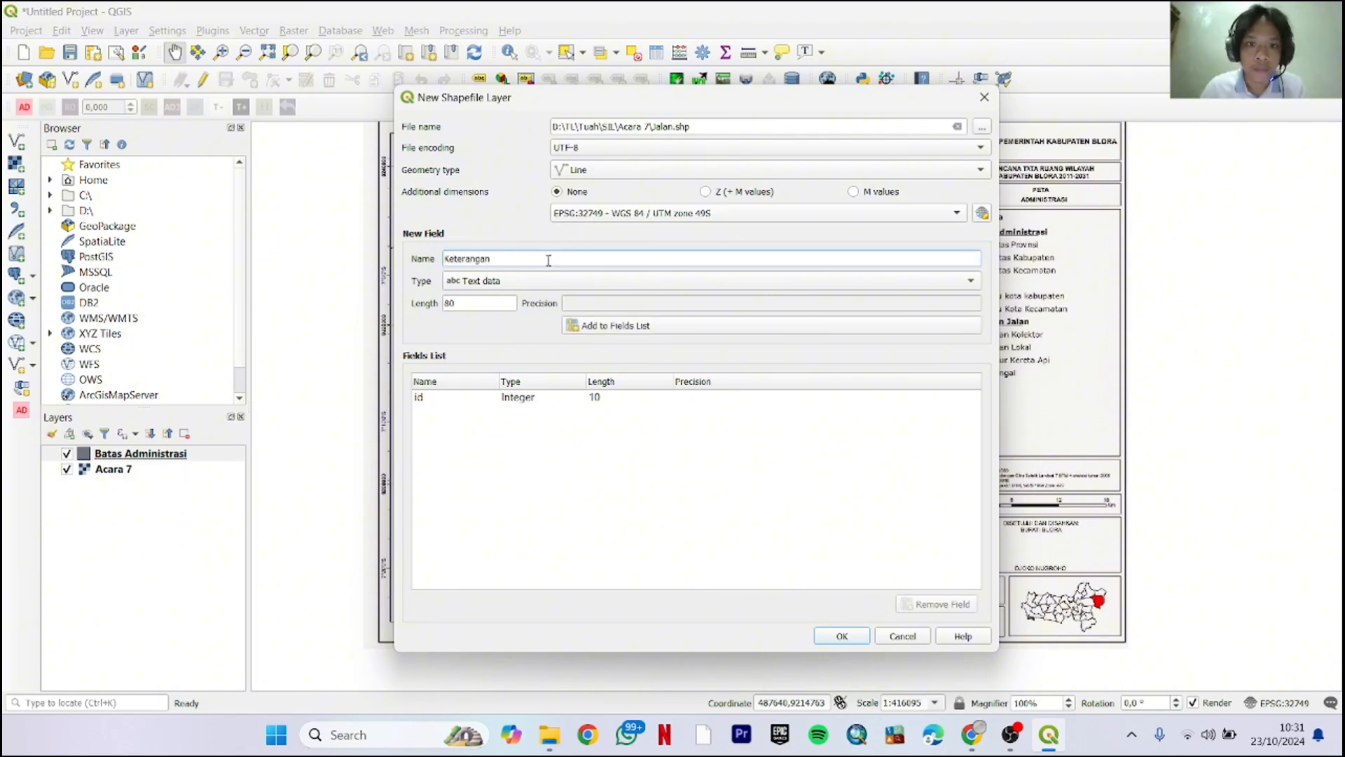
pyautogui.click(601, 326)
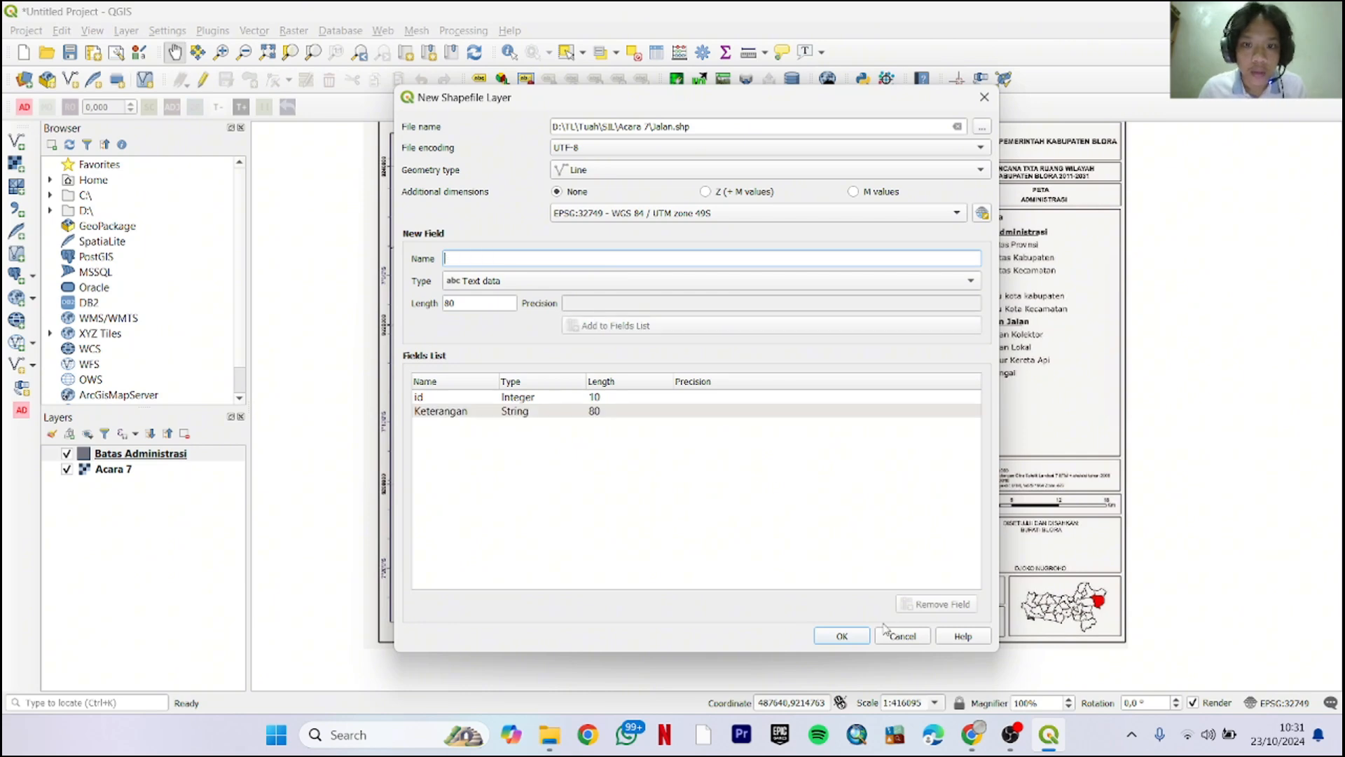
pyautogui.click(842, 637)
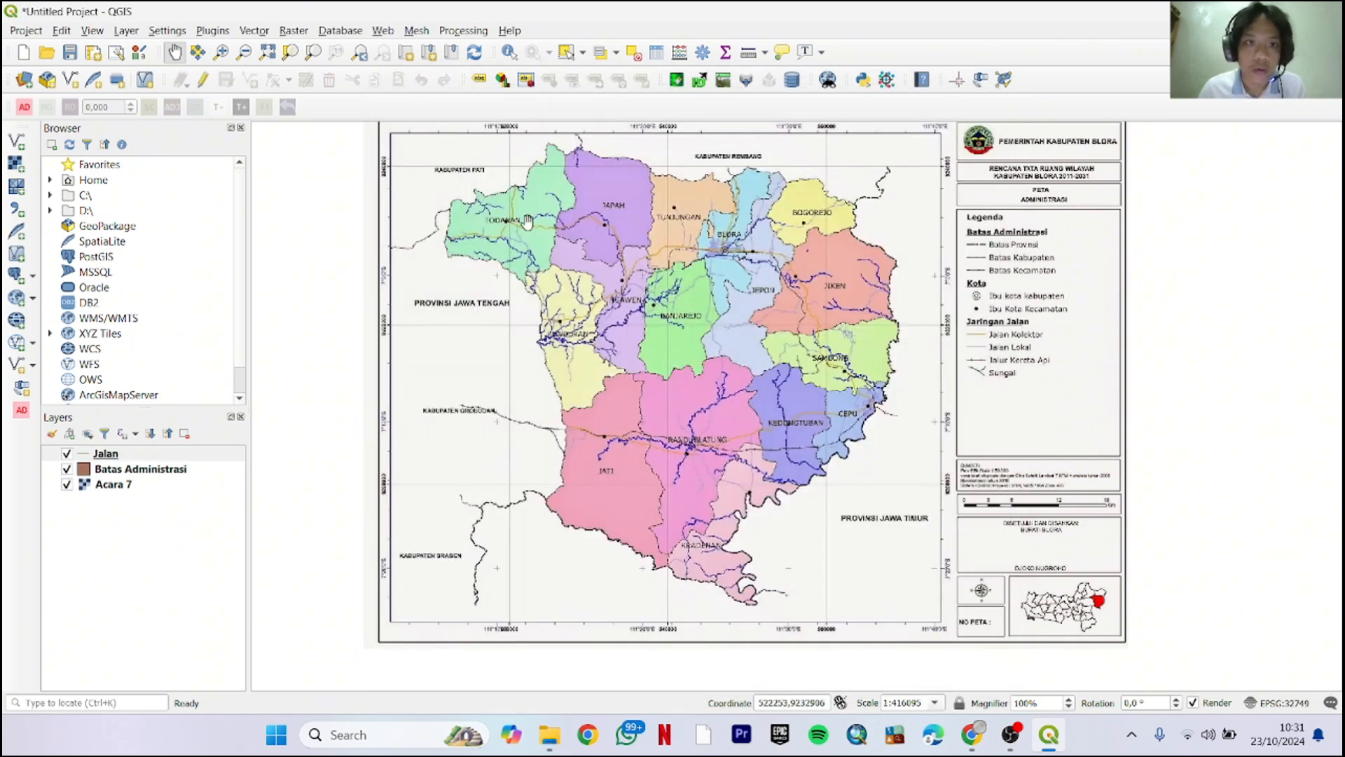
# Start a new shapefile layer with file Sungai in the Acara 7 folder and geometry type Line
pyautogui.click(122, 31)
pyautogui.moveTo(143, 70)
pyautogui.click(420, 91)
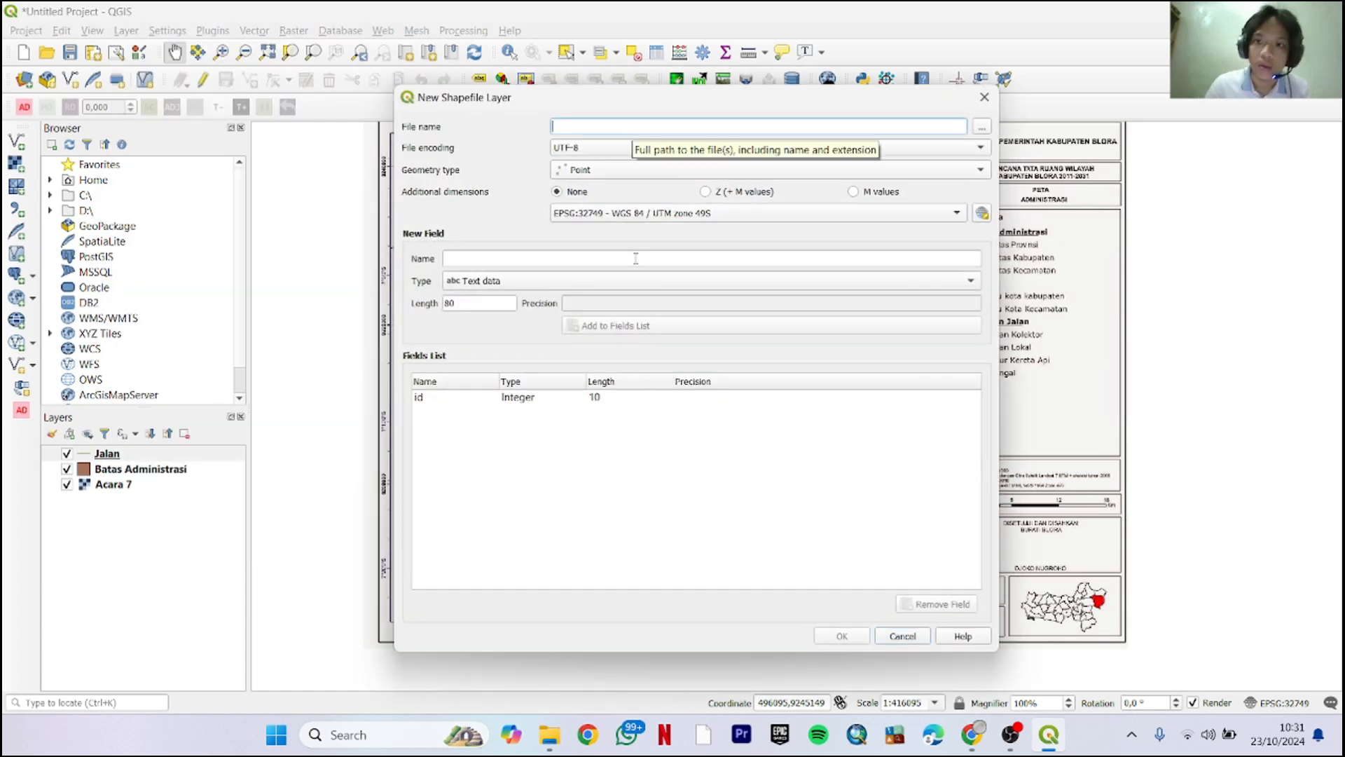
pyautogui.click(979, 125)
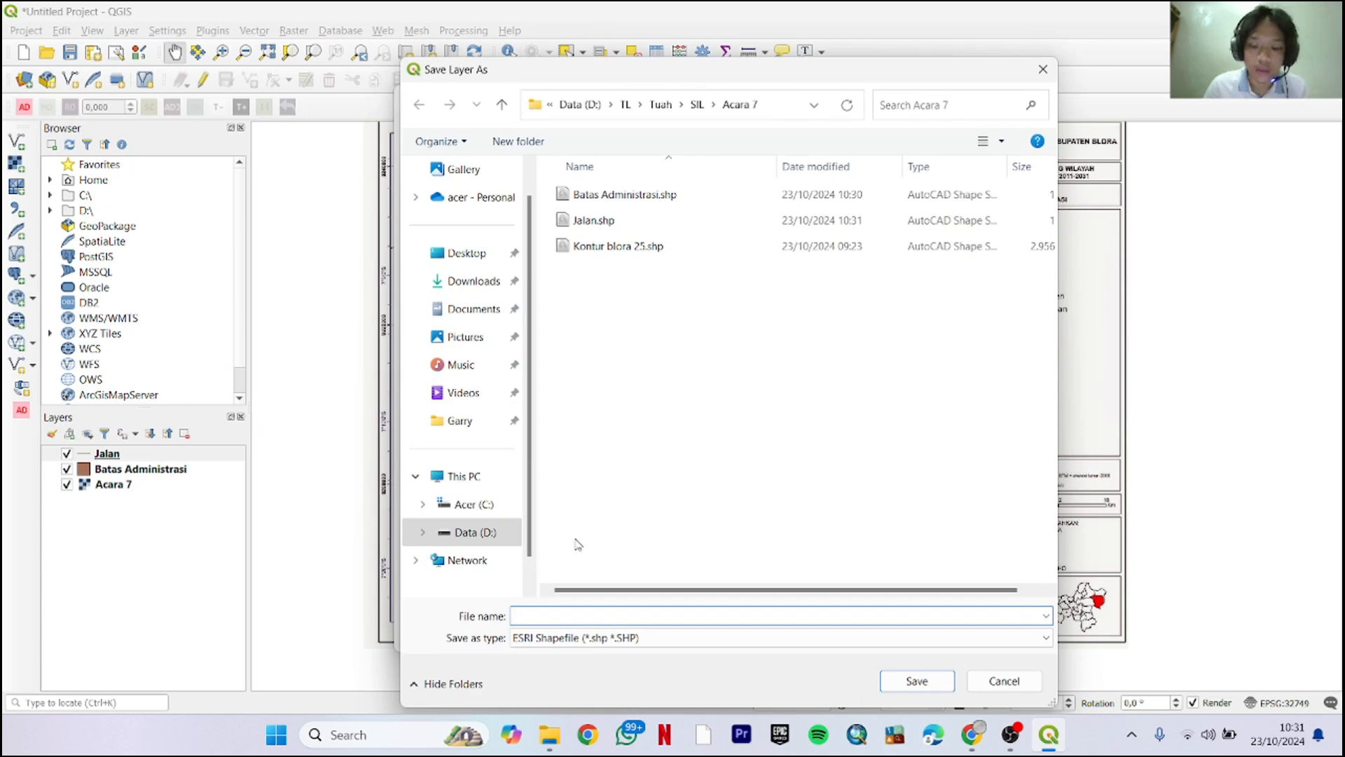
pyautogui.click(904, 683)
pyautogui.click(616, 170)
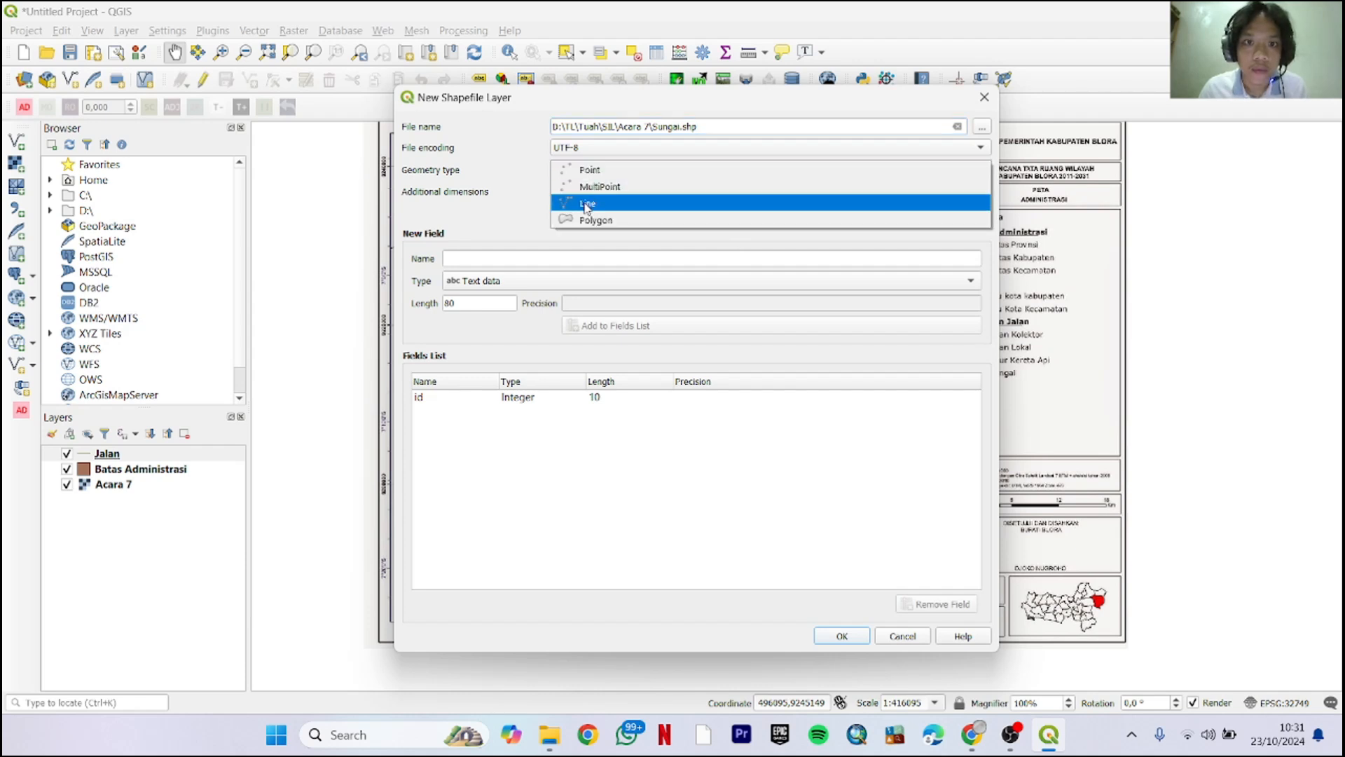
pyautogui.click(587, 204)
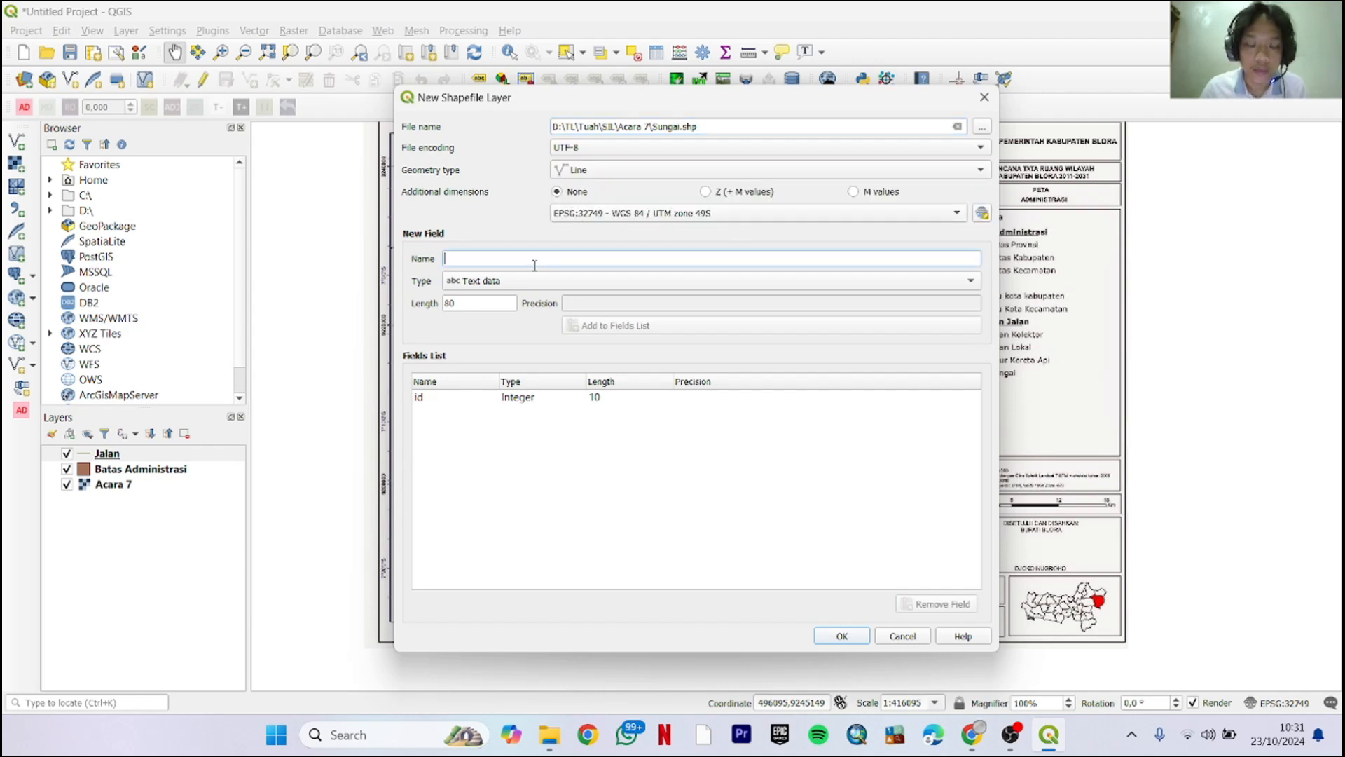
# Add a text field named Keterangan with length 80 and create the Sungai layer
pyautogui.write('Keter')
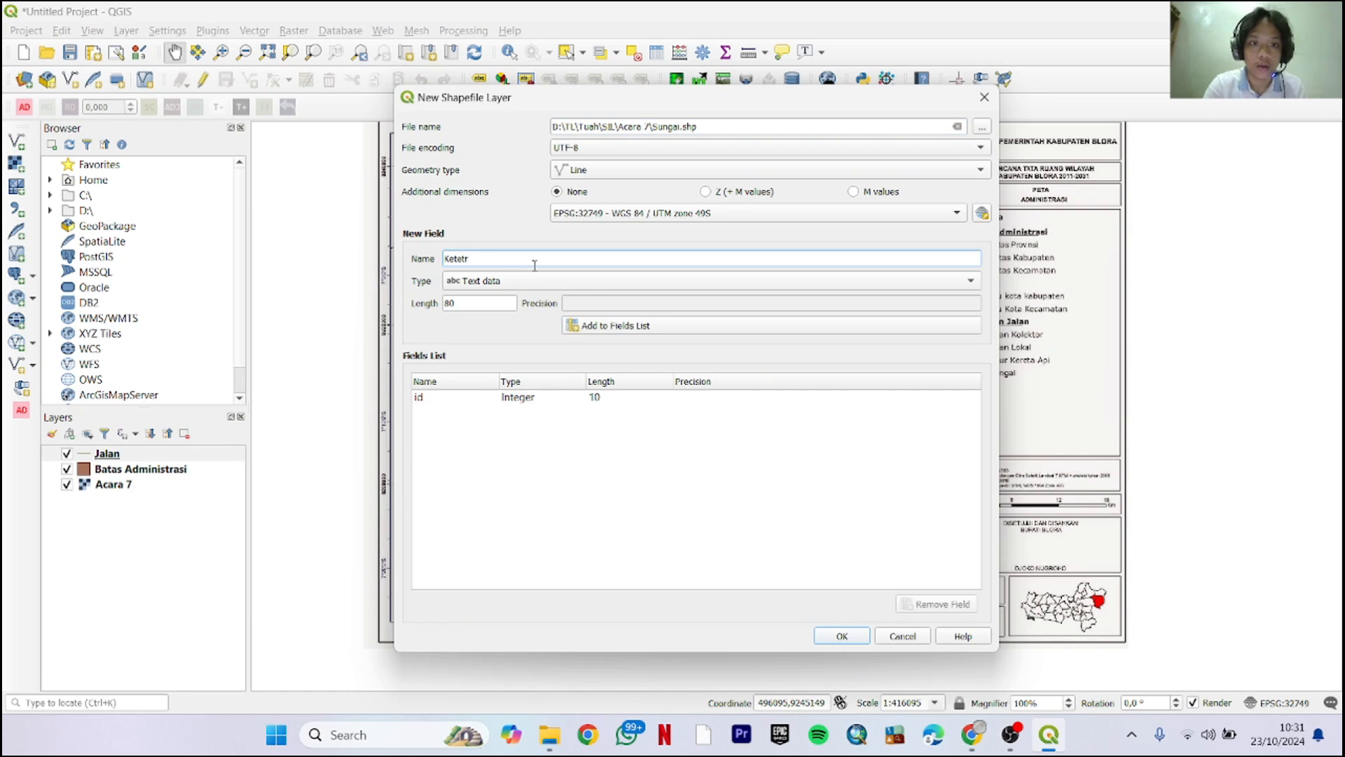
pyautogui.write('angan')
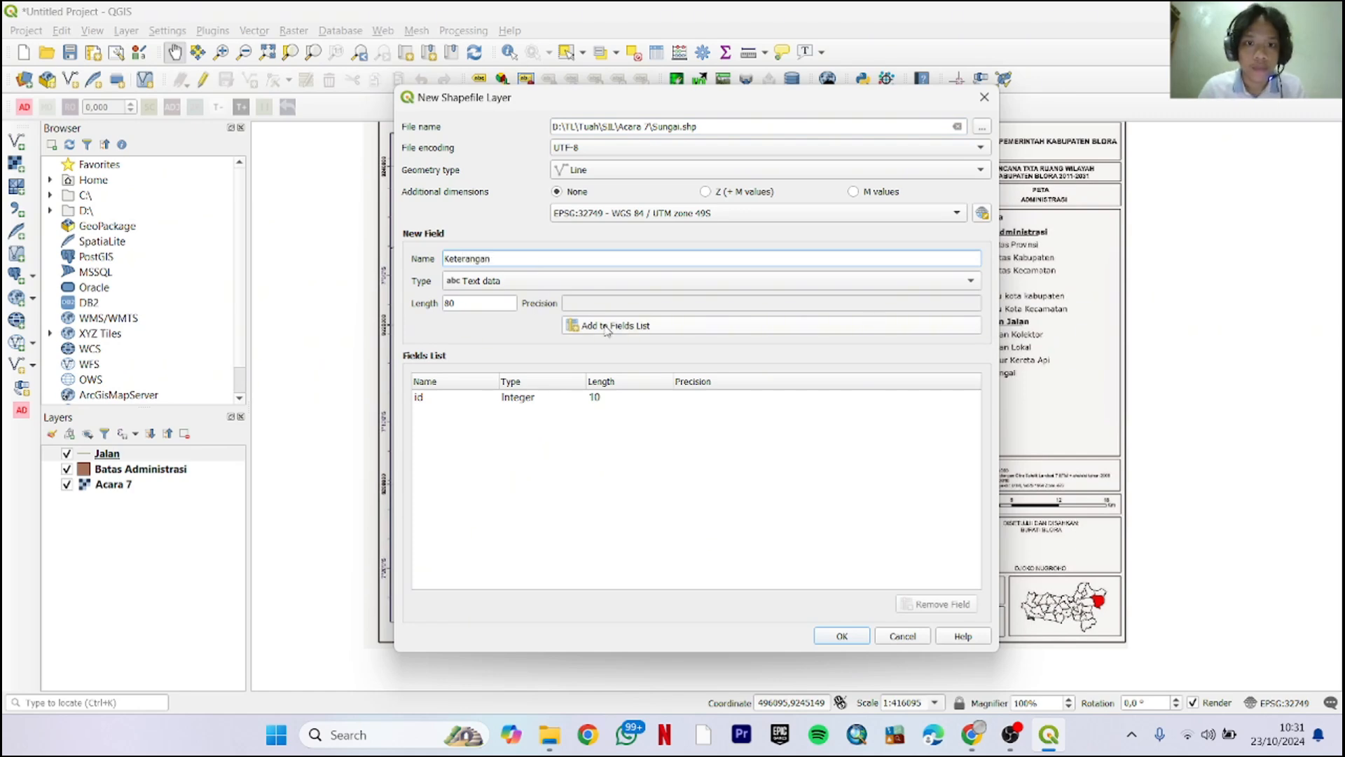
pyautogui.click(613, 325)
pyautogui.click(839, 636)
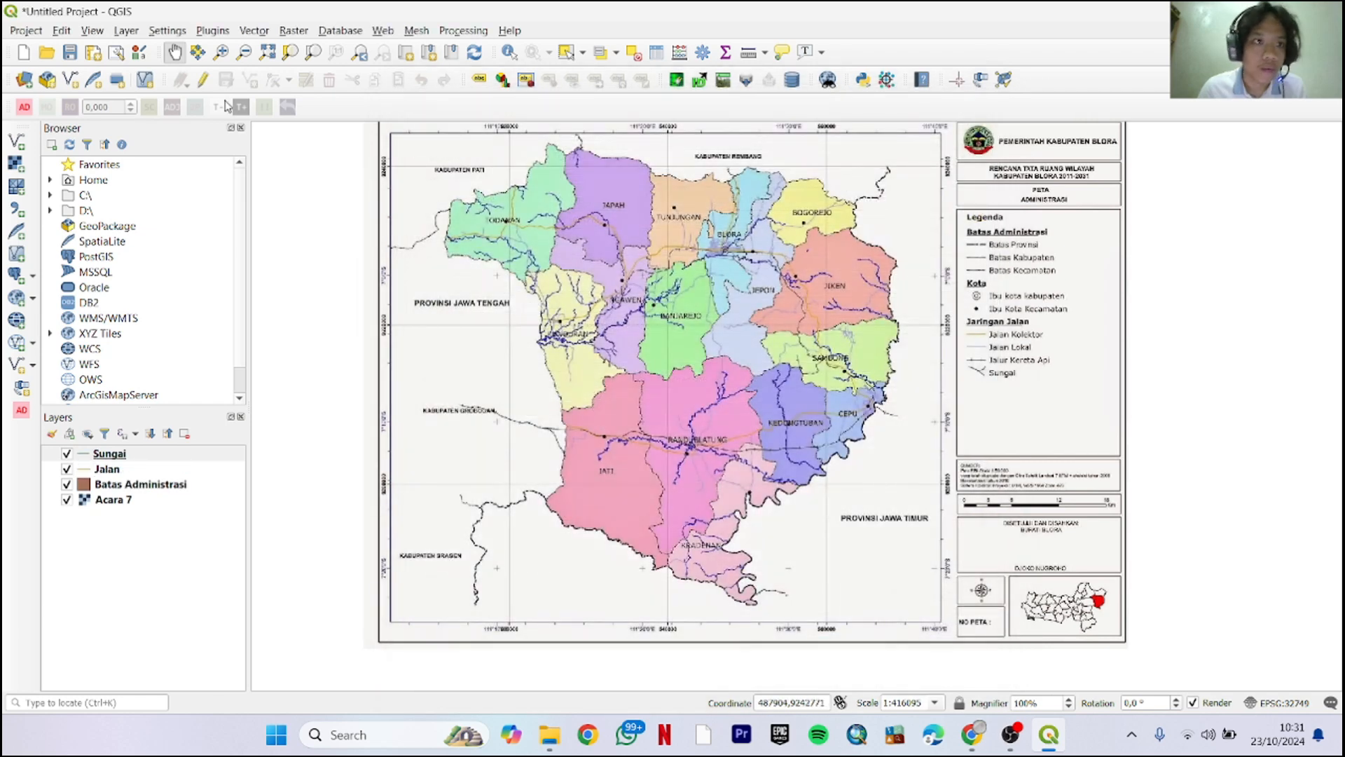
# Start a new shapefile layer with file Titik in the Acara 7 folder and geometry type Point
pyautogui.click(119, 32)
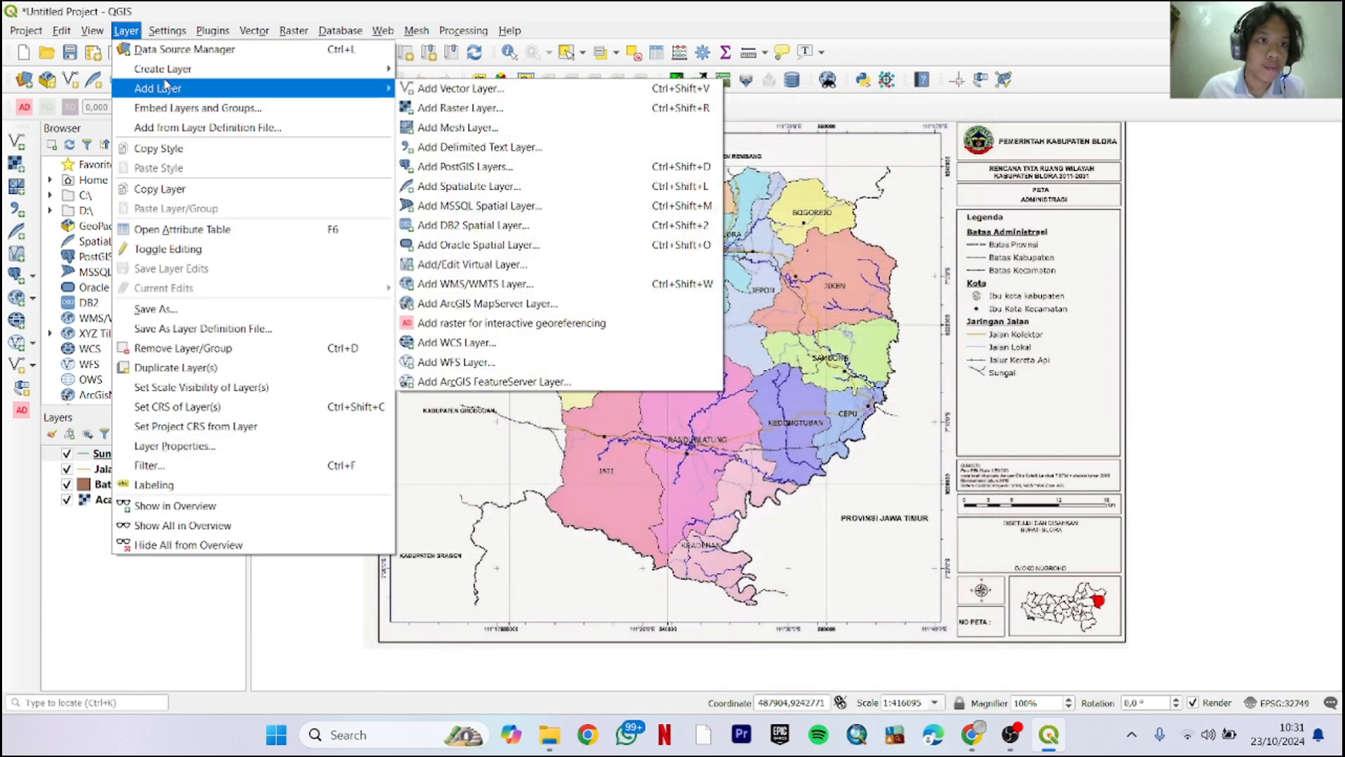
pyautogui.moveTo(168, 74)
pyautogui.click(468, 88)
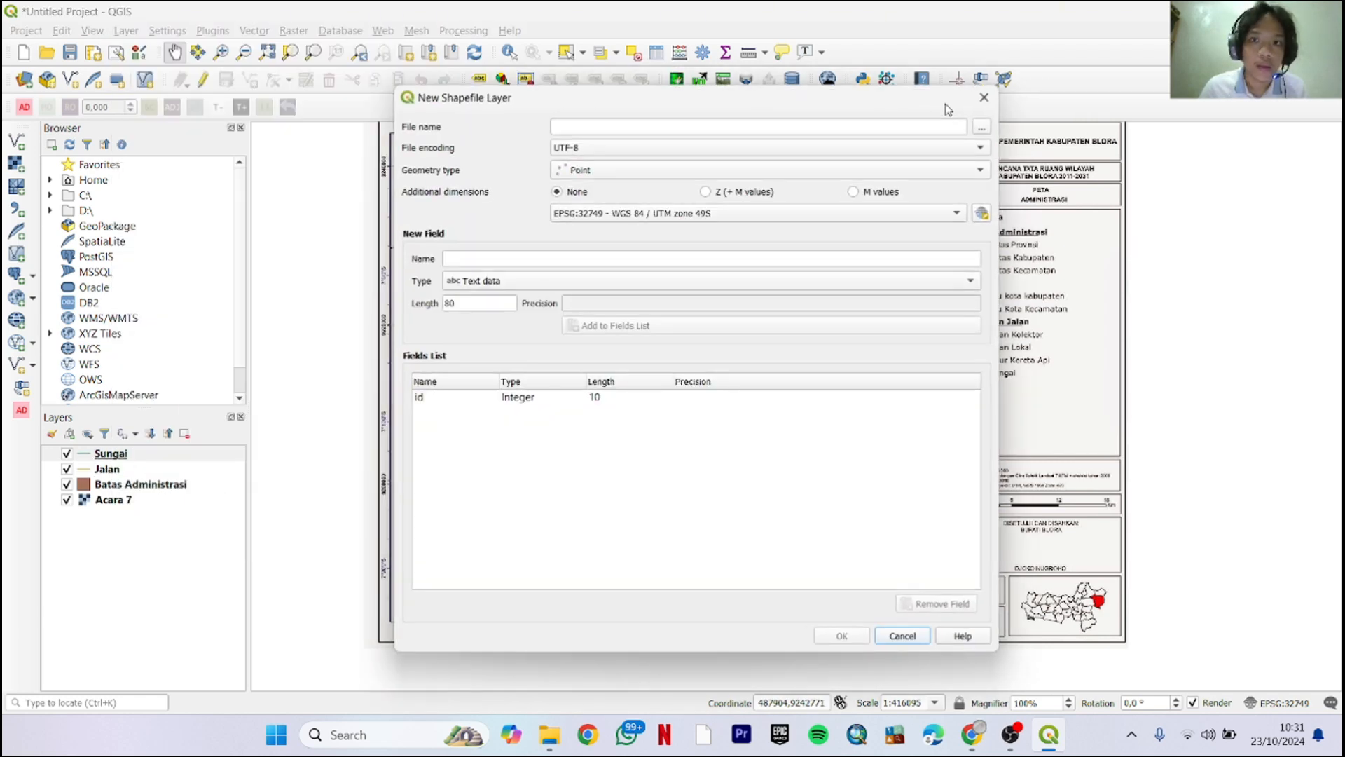
pyautogui.click(981, 128)
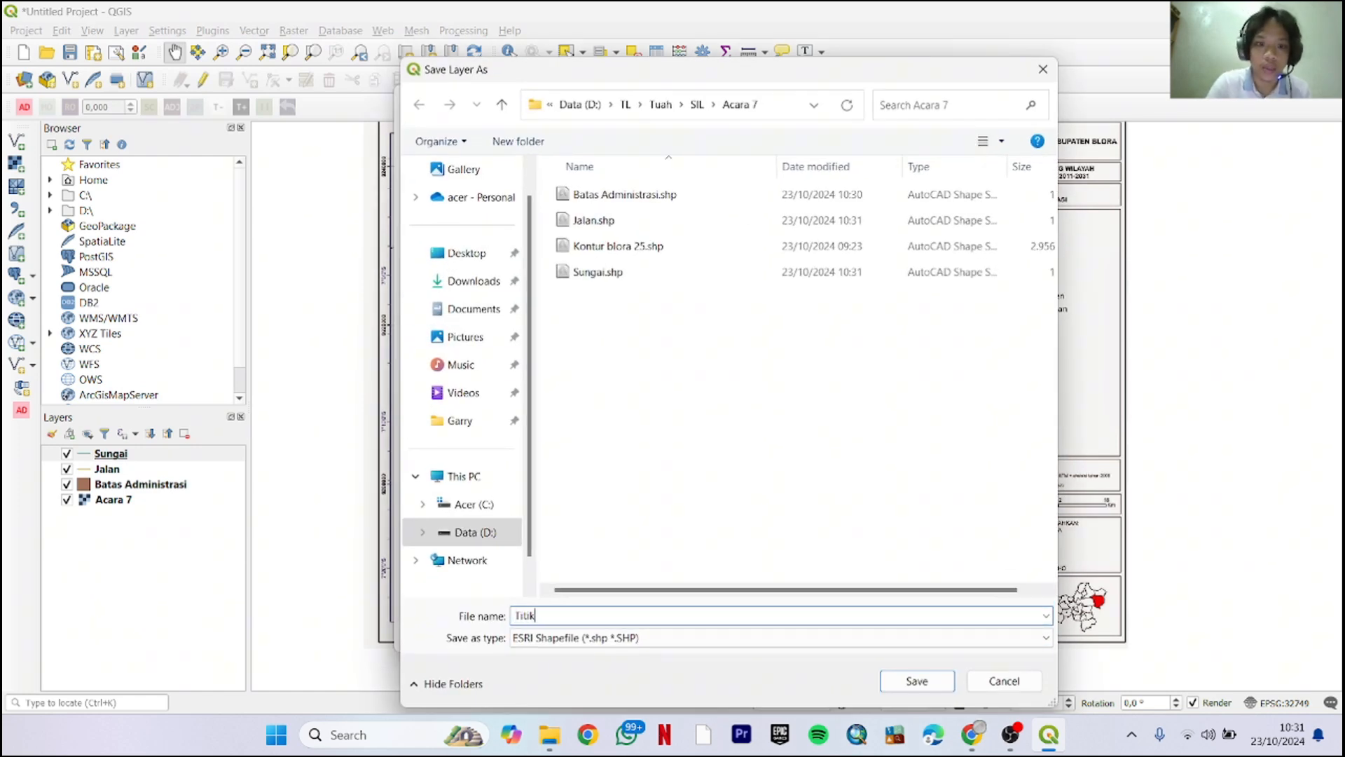
pyautogui.click(917, 681)
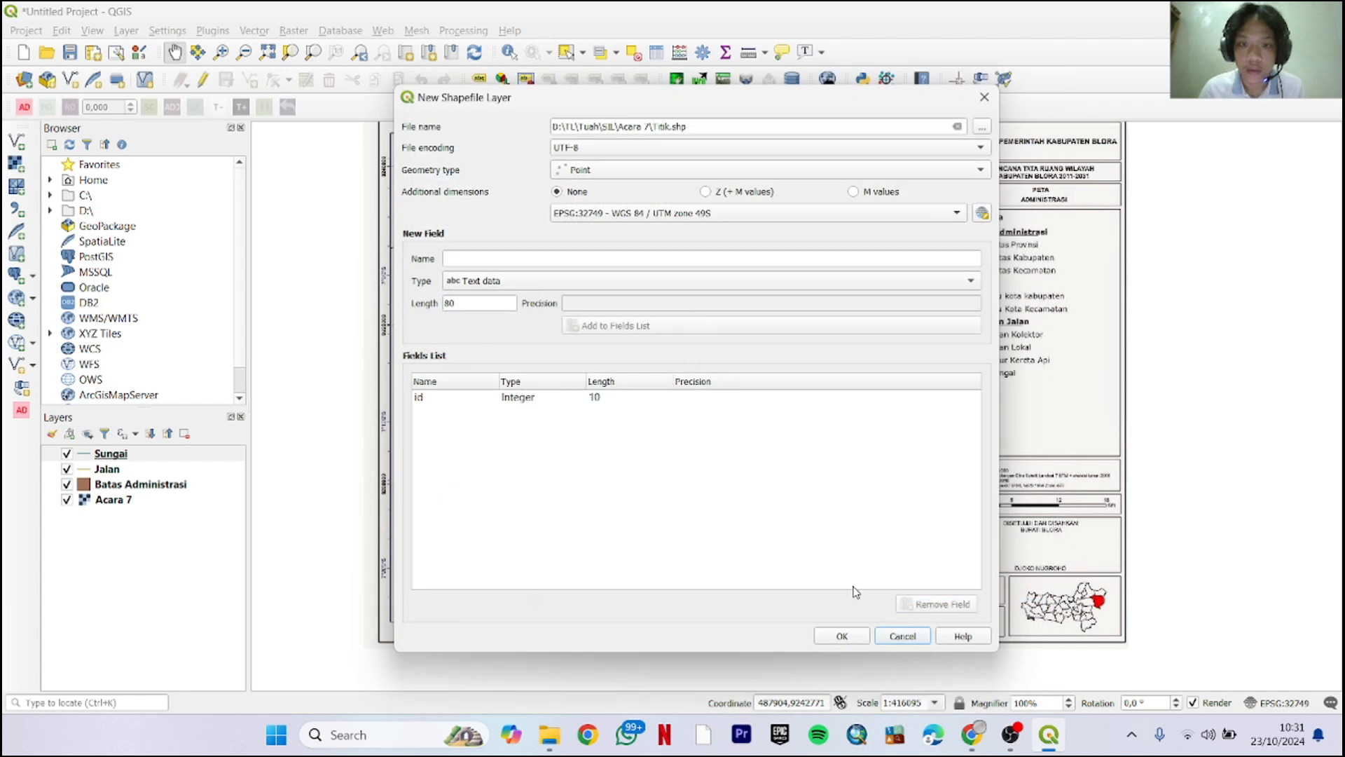
pyautogui.click(658, 171)
pyautogui.click(599, 175)
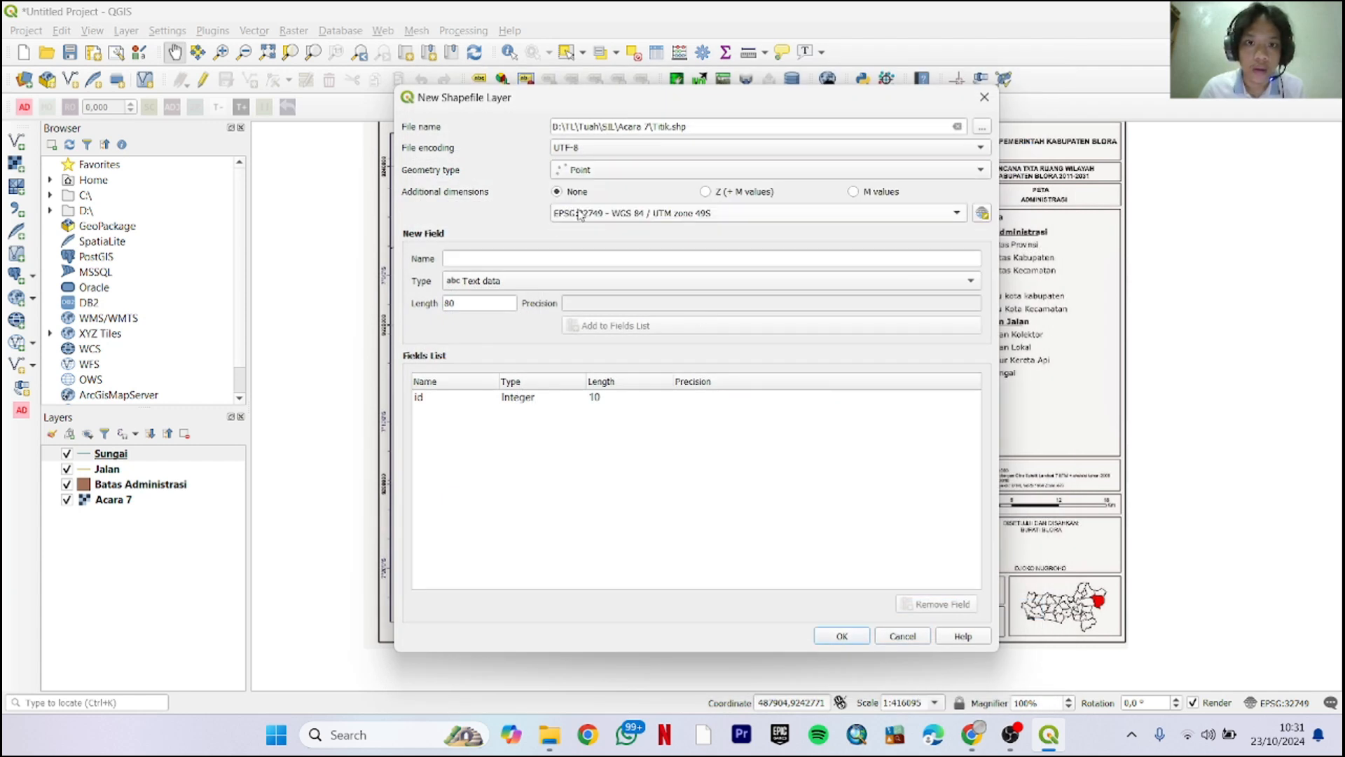
# Add a text field named Keterangan with length 80 and create the Titik layer
pyautogui.click(506, 260)
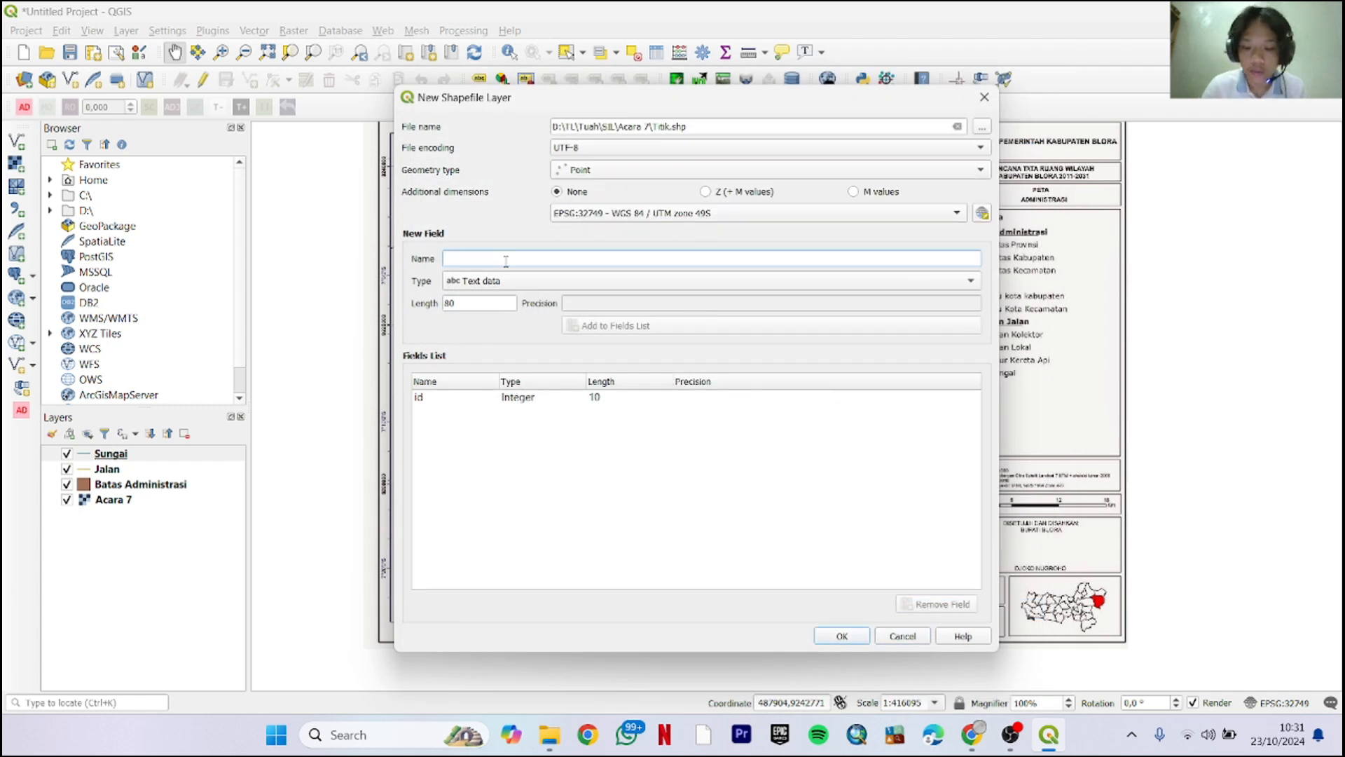
pyautogui.write('Keterangan')
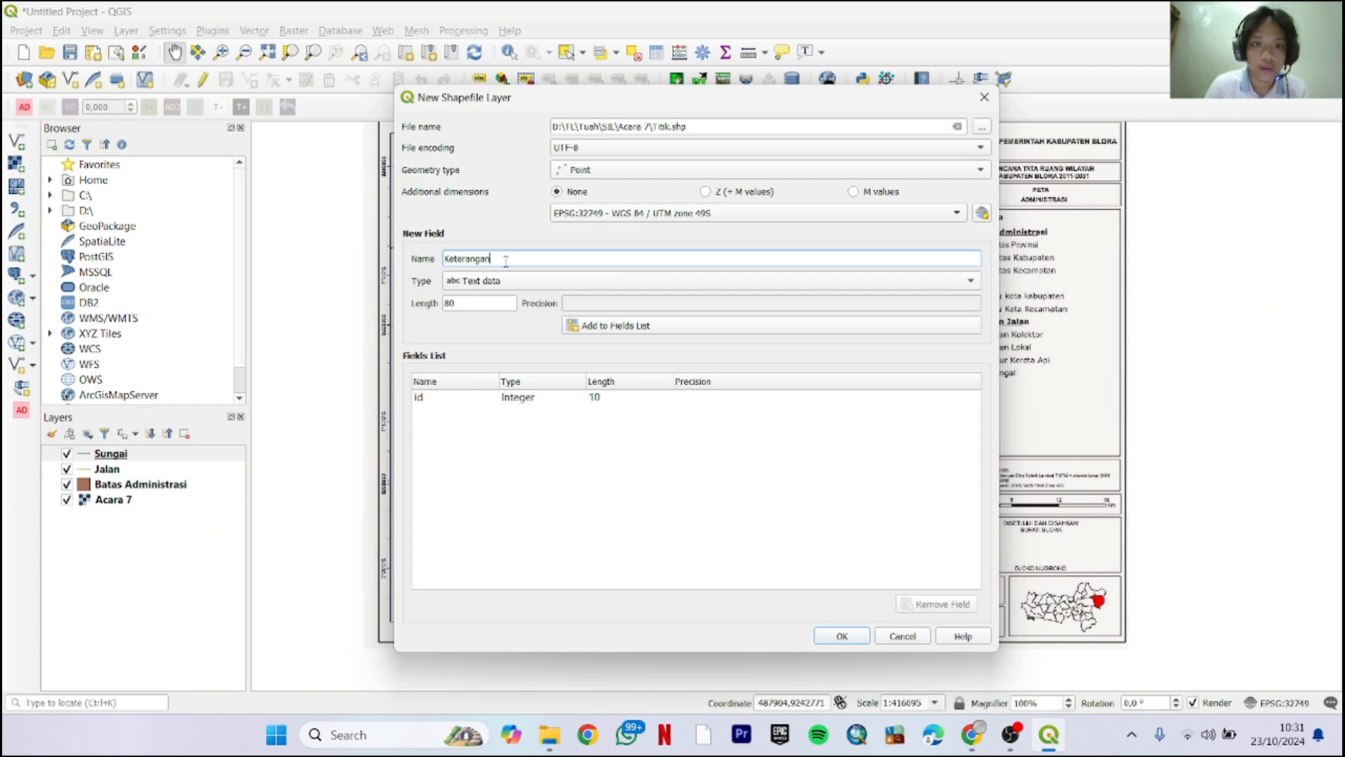
pyautogui.click(588, 325)
pyautogui.click(843, 634)
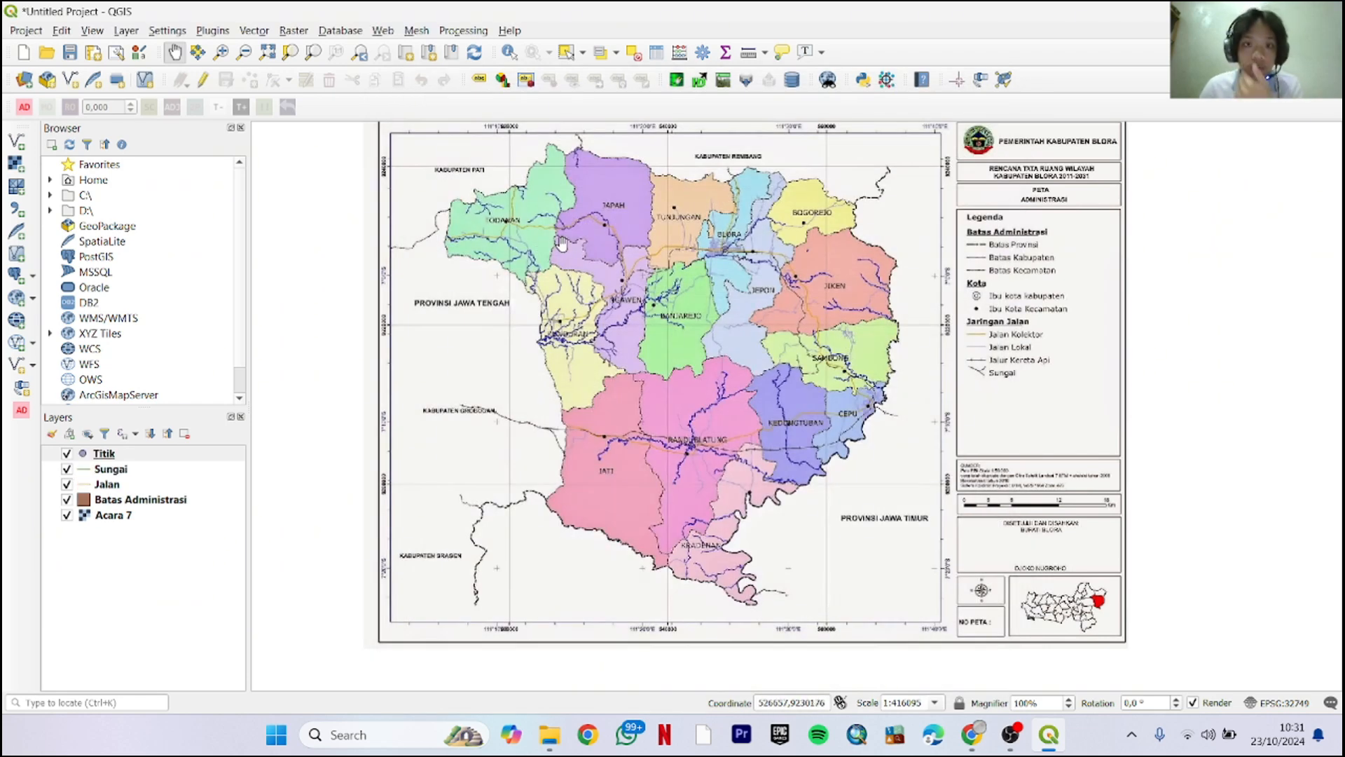
# Enable editing on the Batas Administrasi layer
pyautogui.scroll(-1, 645, 235)
pyautogui.scroll(2, 595, 339)
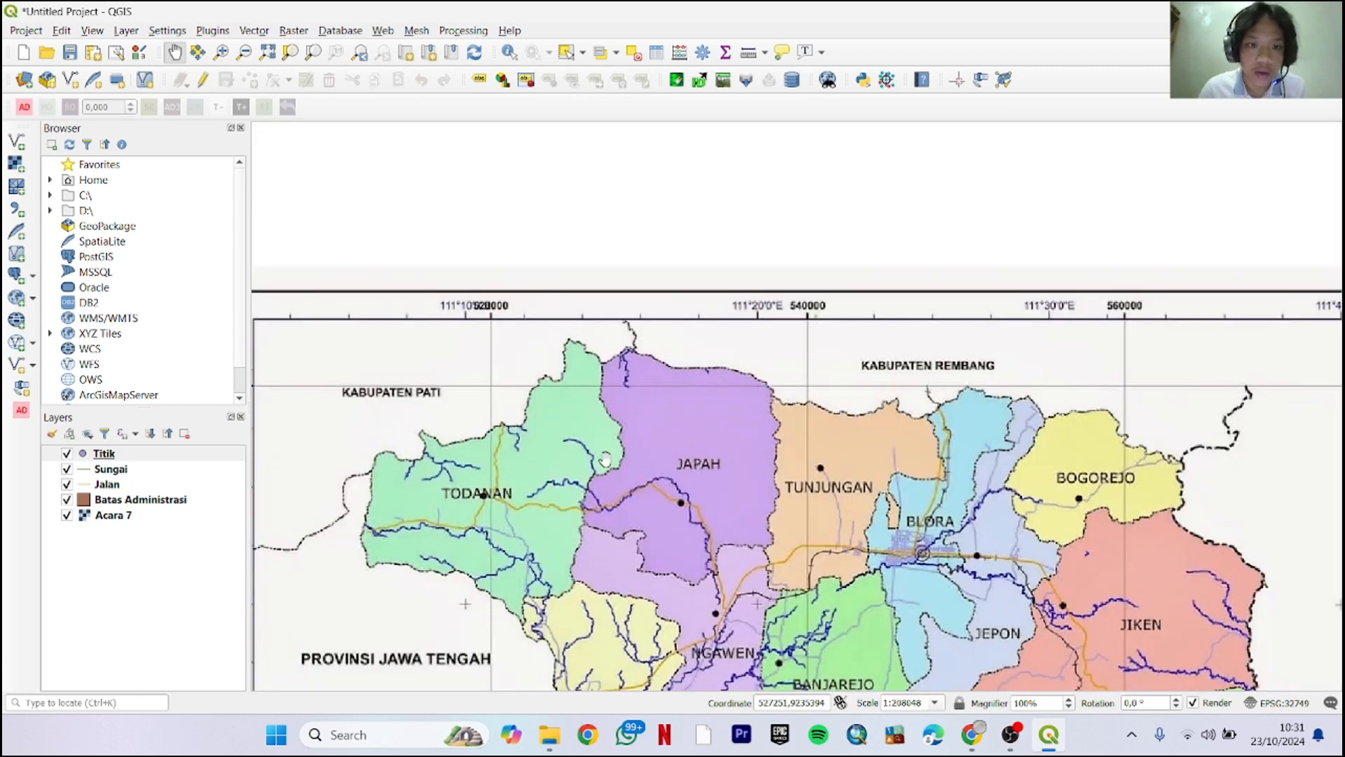
pyautogui.moveTo(605, 459); pyautogui.dragTo(589, 372)
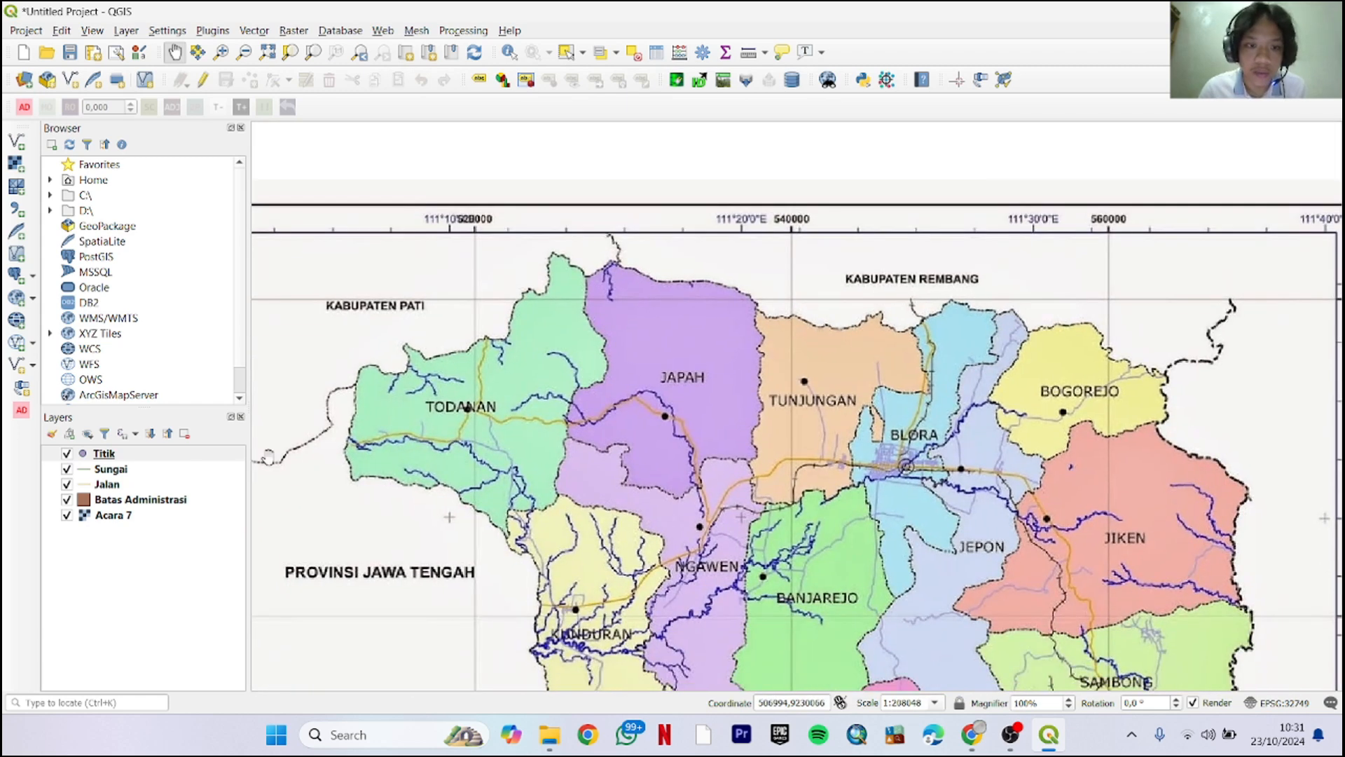
pyautogui.click(117, 501)
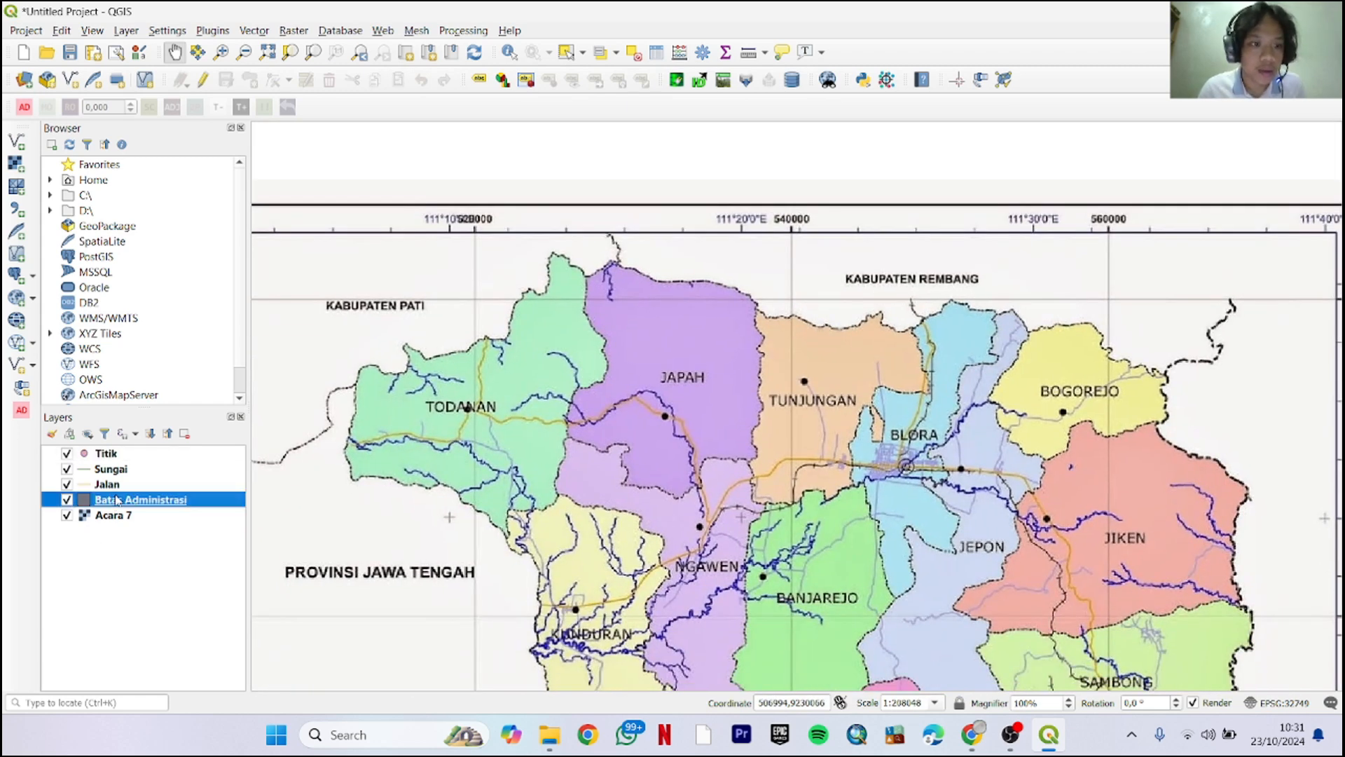
pyautogui.rightClick(117, 502)
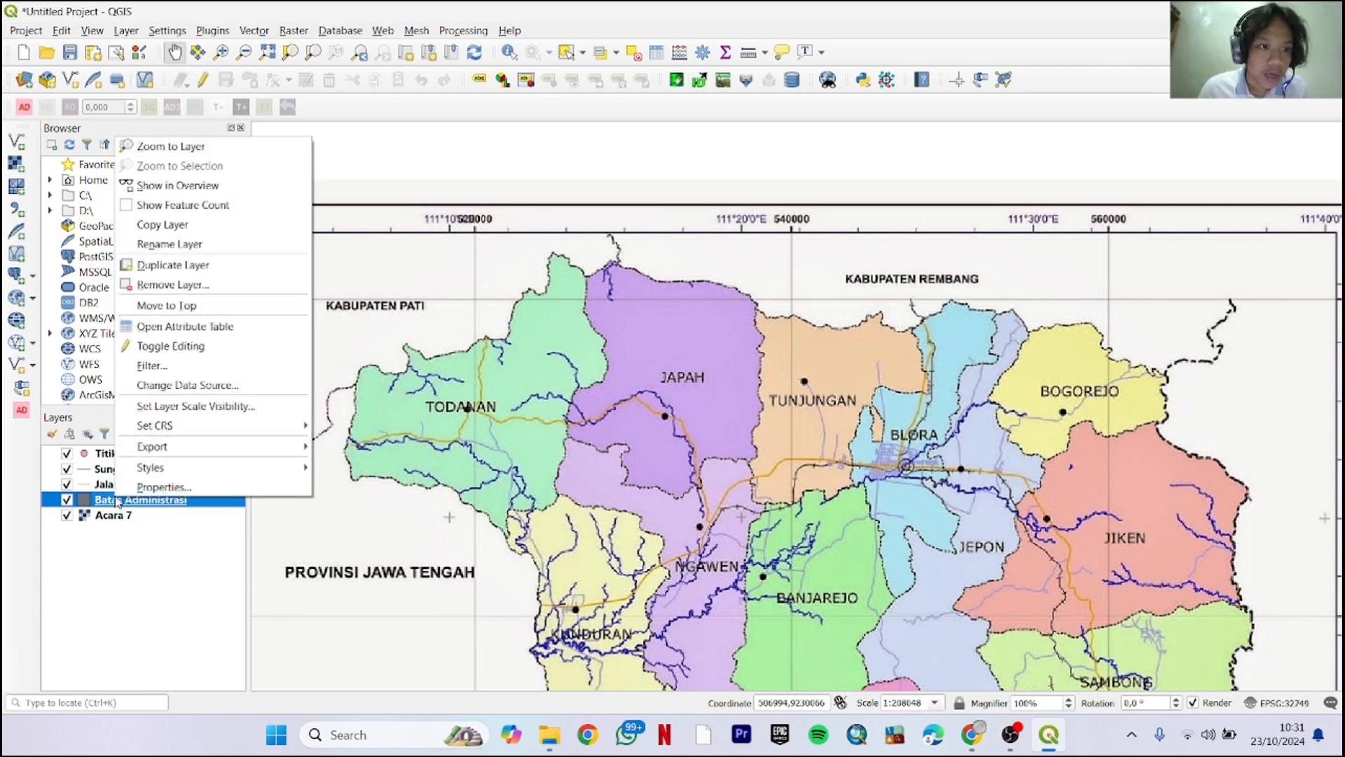
pyautogui.click(176, 346)
# Trace one polygon along the outer boundary of the Todanan, Japah and Tunjungan districts, starting at Todanan's western edge
pyautogui.scroll(-1, 386, 416)
pyautogui.scroll(3, 384, 423)
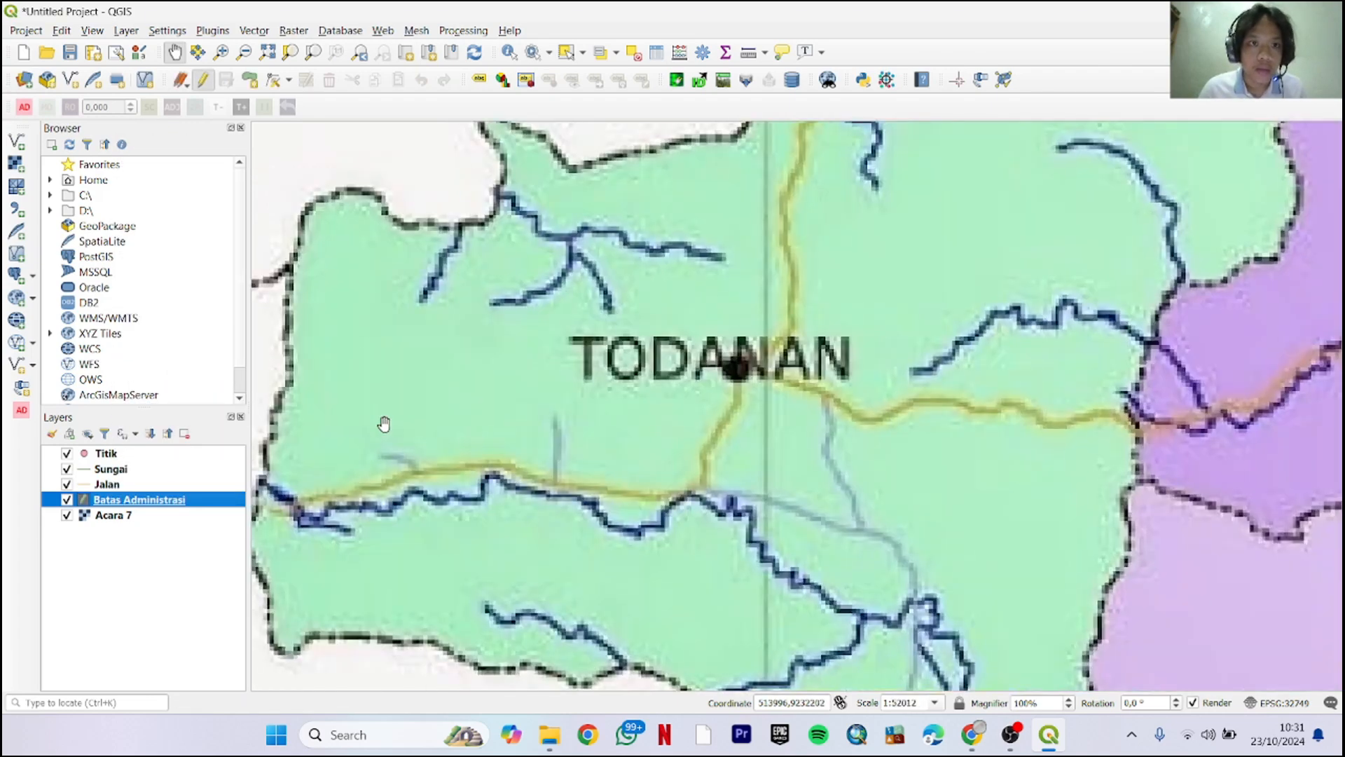
pyautogui.click(248, 85)
pyautogui.moveTo(360, 418); pyautogui.dragTo(495, 279)
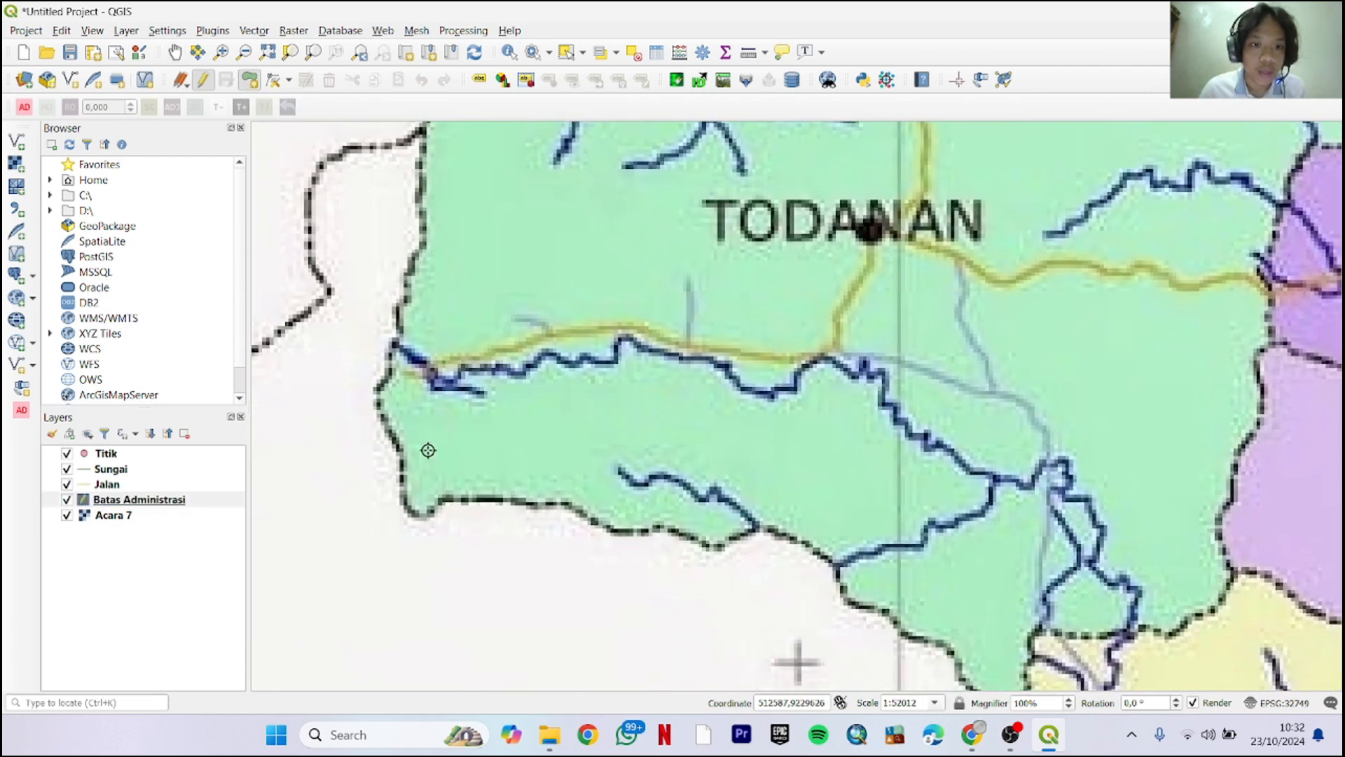
pyautogui.scroll(-1, 428, 450)
pyautogui.scroll(3, 392, 395)
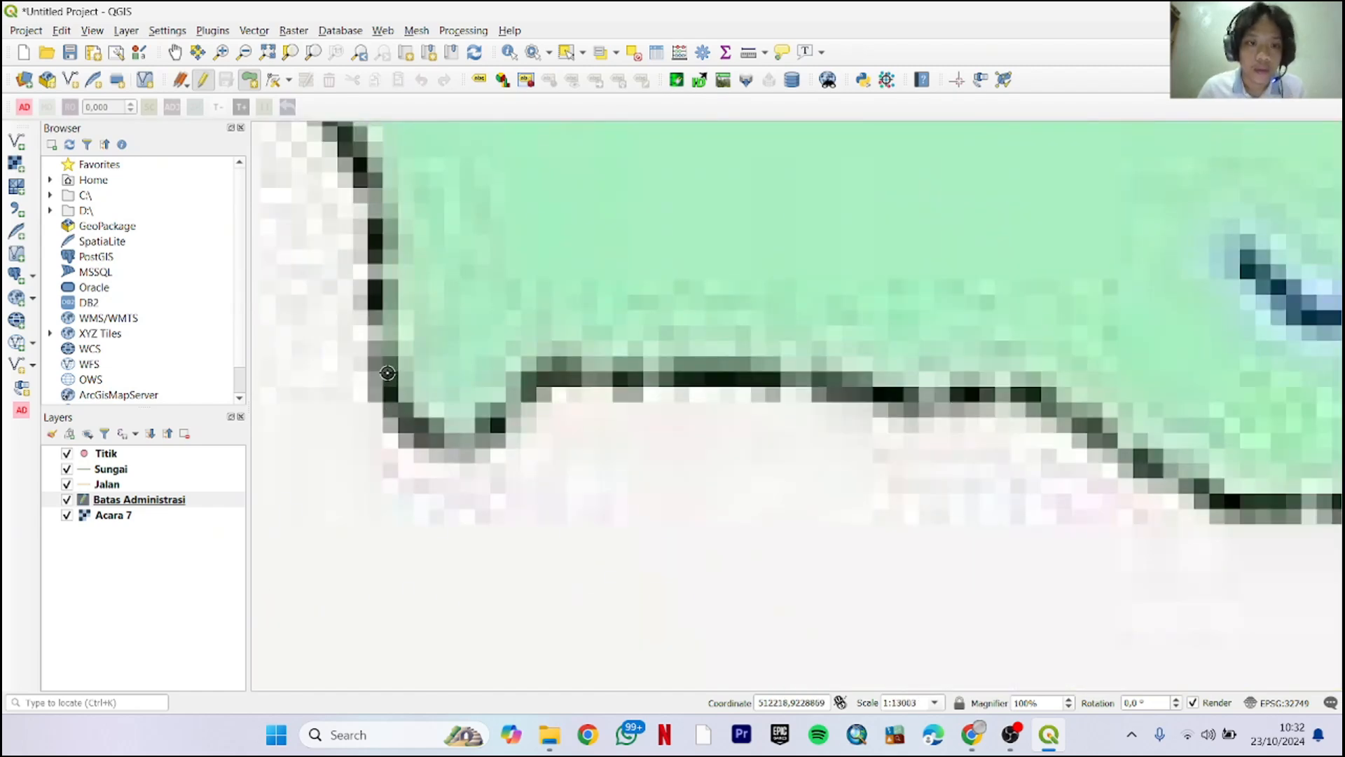
pyautogui.scroll(-1, 387, 382)
pyautogui.moveTo(421, 327); pyautogui.dragTo(684, 586)
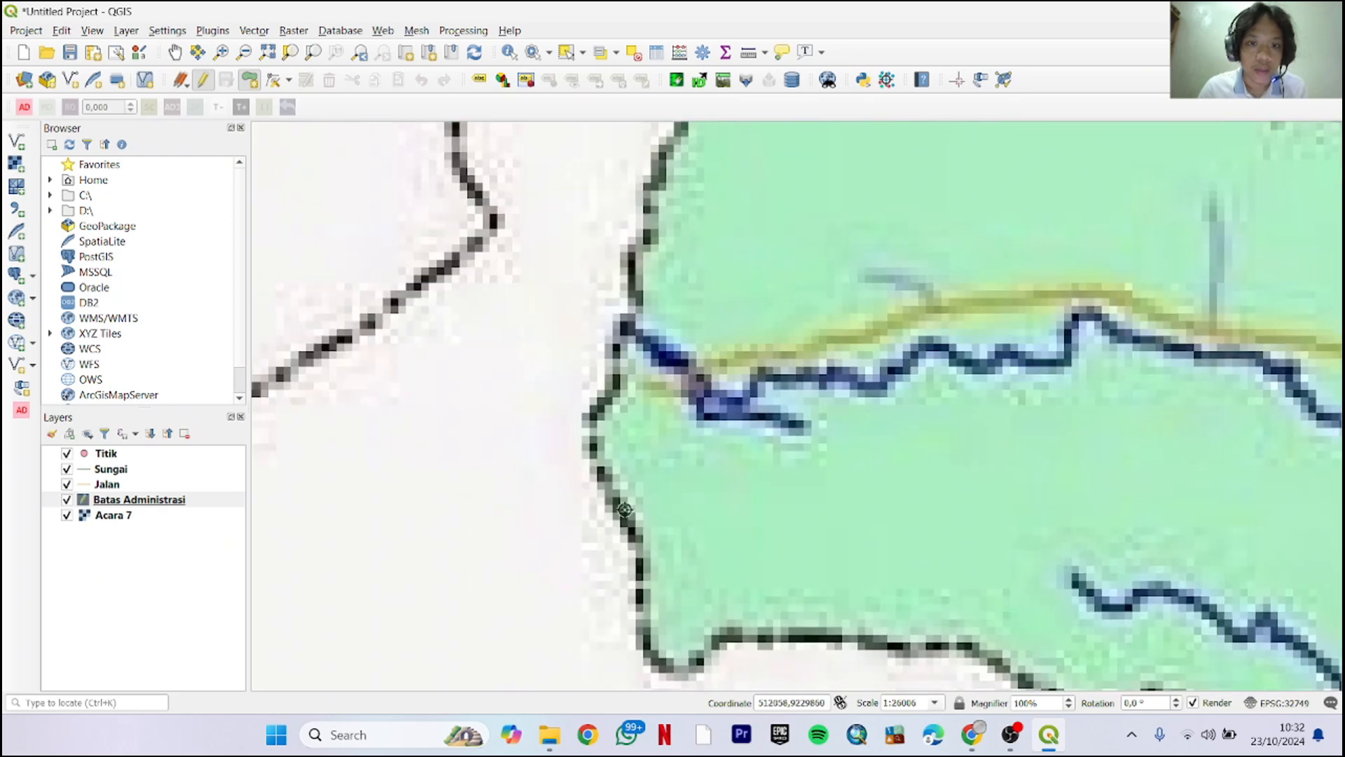
pyautogui.click(623, 324)
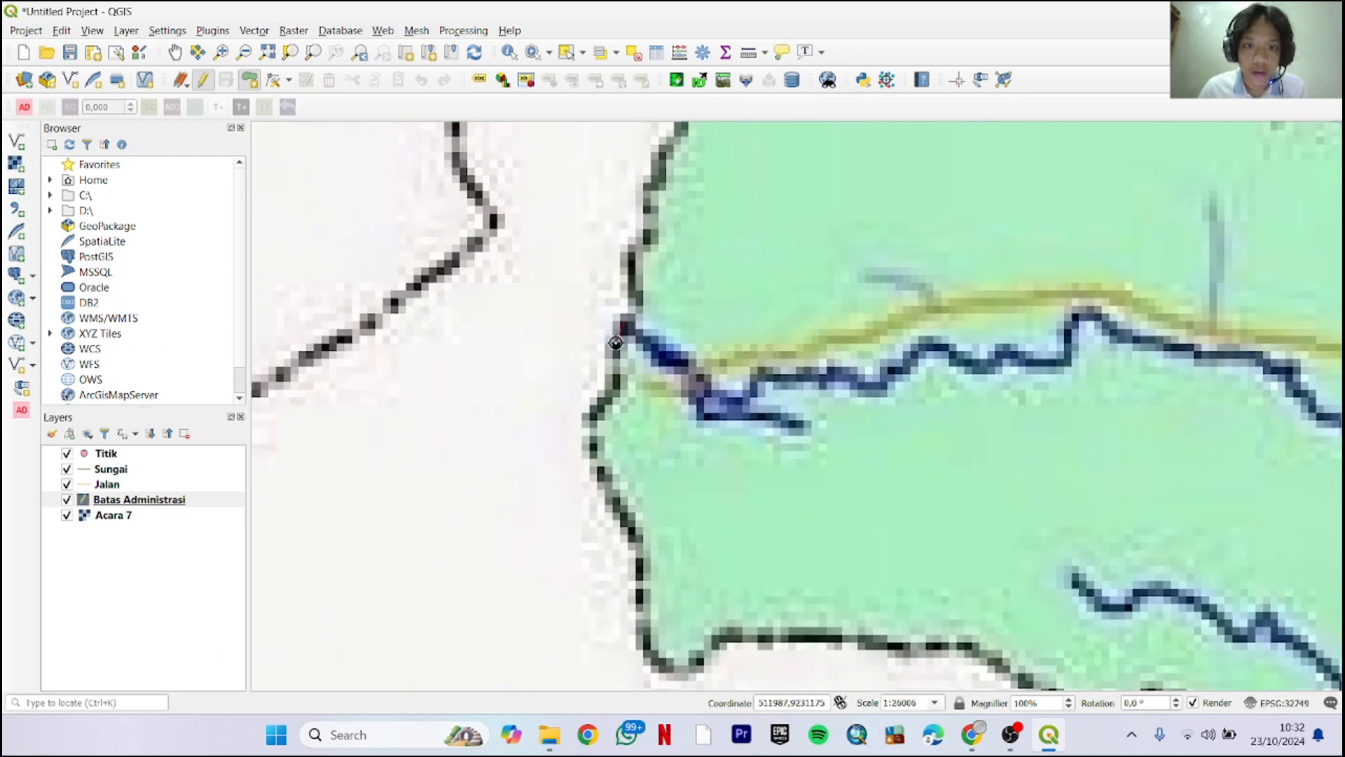
pyautogui.click(615, 345)
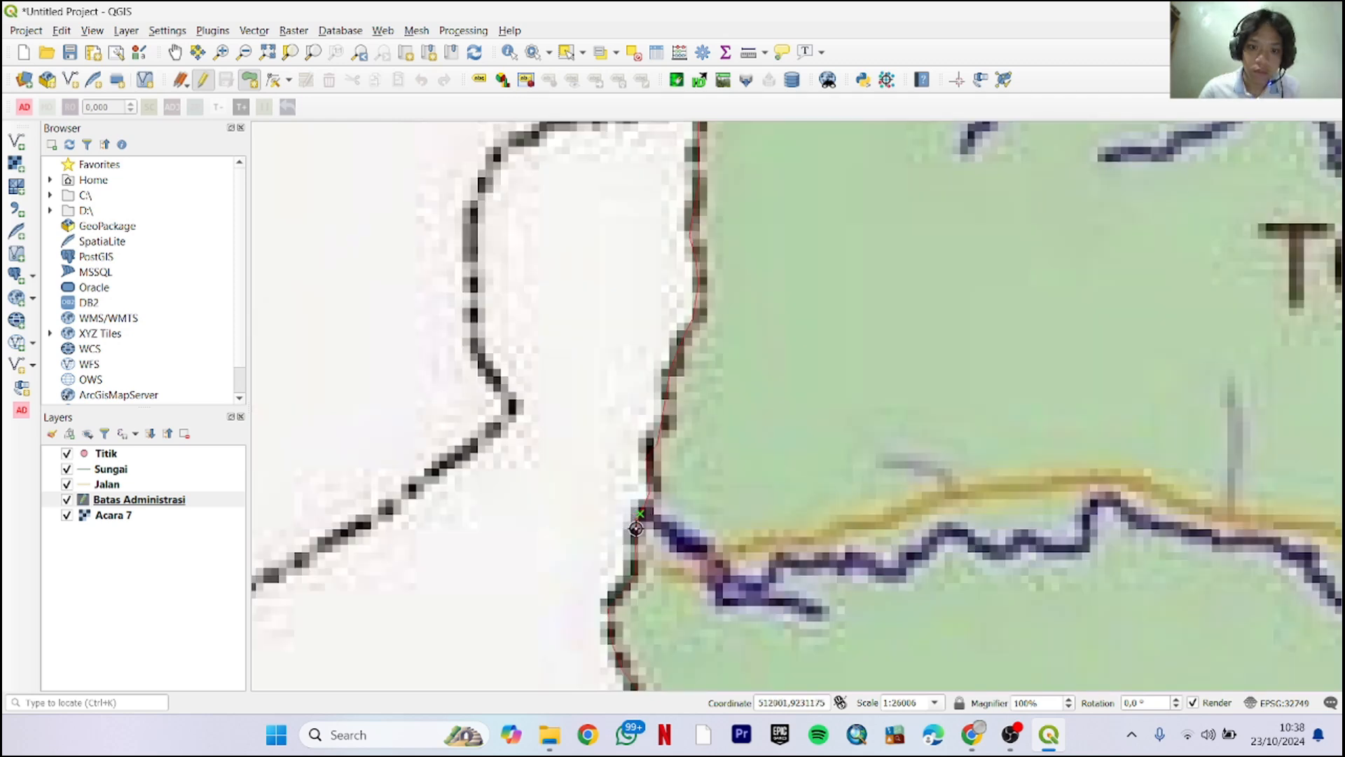
# Finish the boundary polygon with id 0 and save the Batas Administrasi layer edits
pyautogui.rightClick(634, 528)
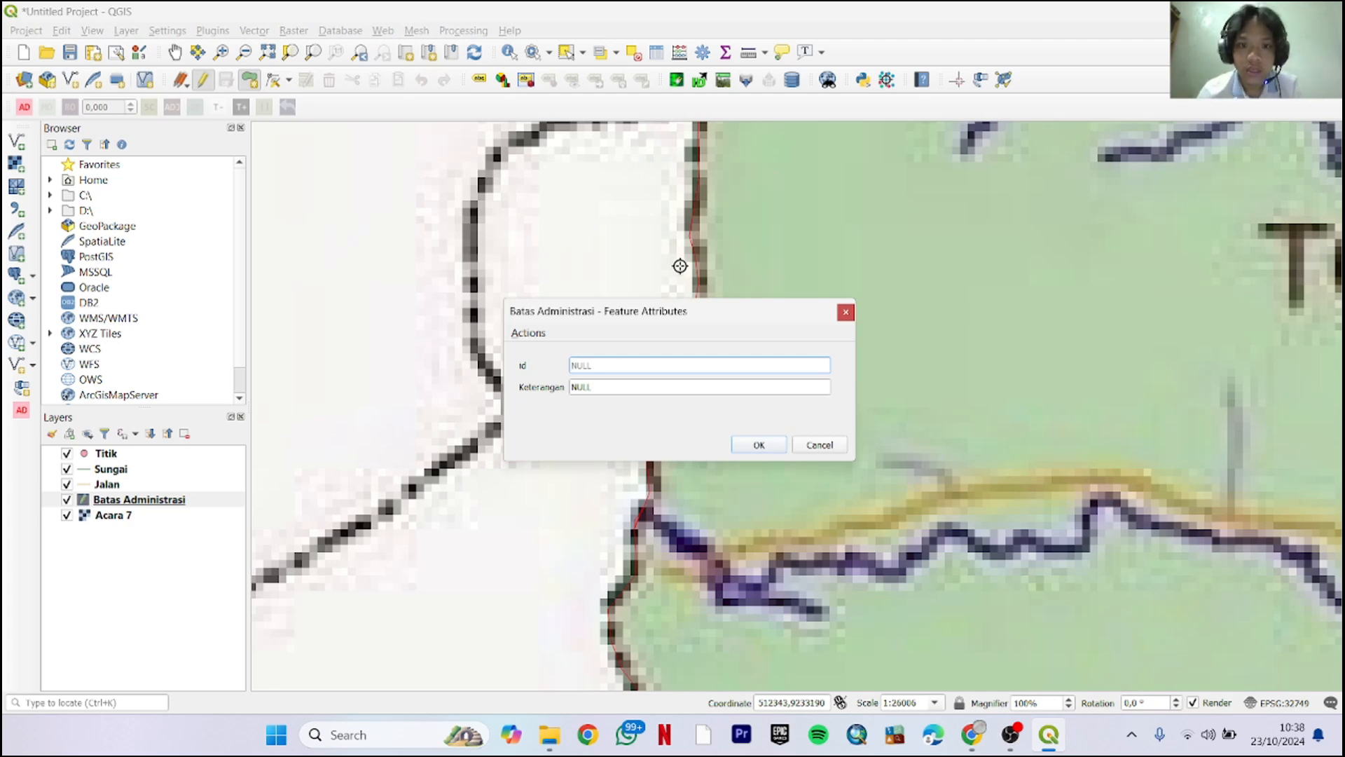
pyautogui.scroll(-1, 849, 294)
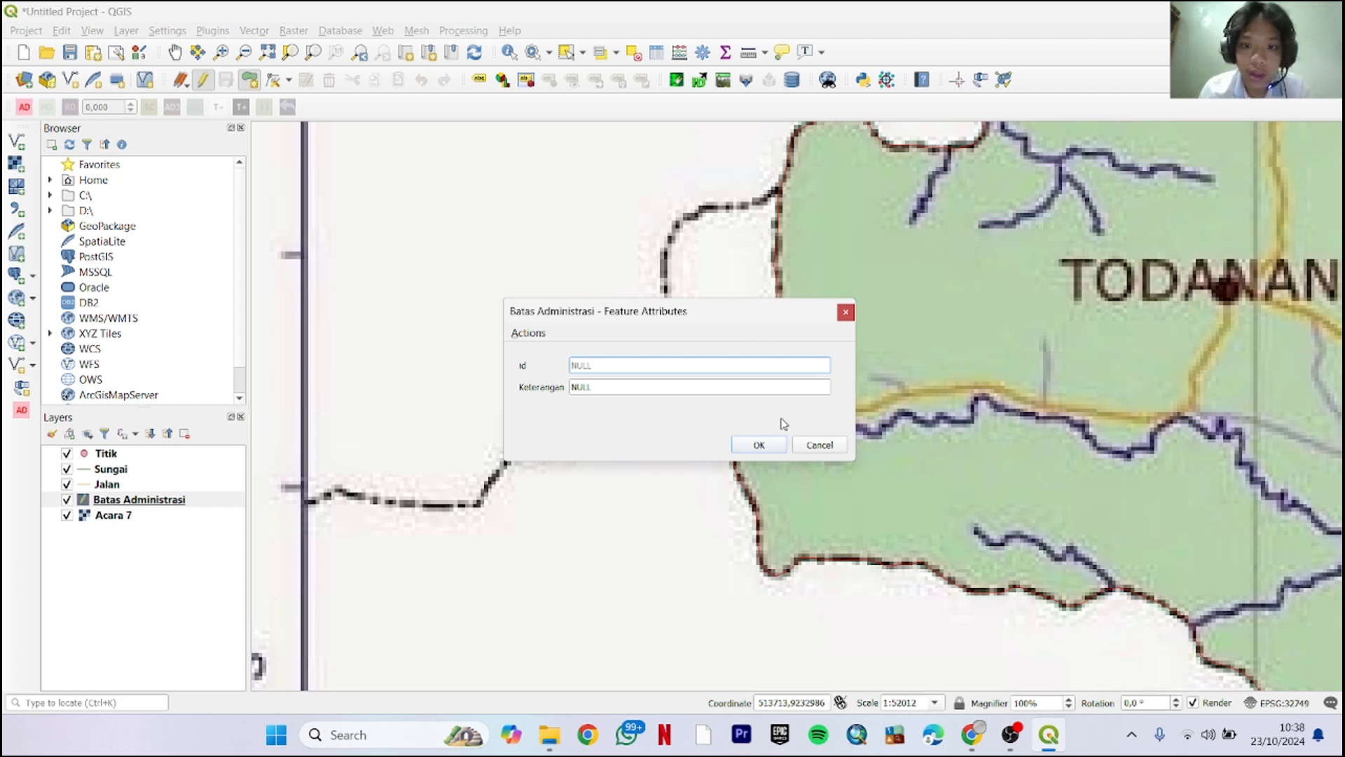
pyautogui.write('0')
pyautogui.click(760, 445)
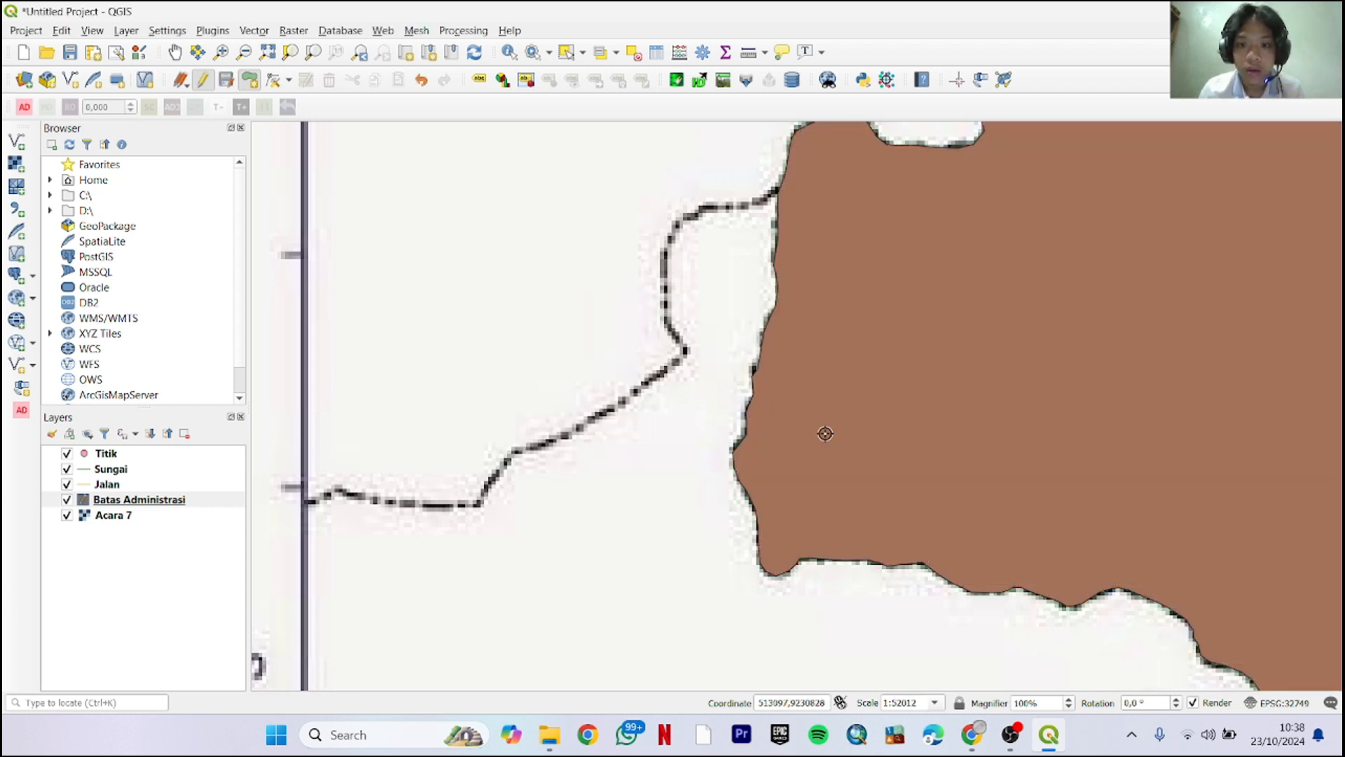
pyautogui.moveTo(912, 430); pyautogui.dragTo(525, 409)
pyautogui.scroll(-1, 595, 392)
pyautogui.scroll(-1, 713, 402)
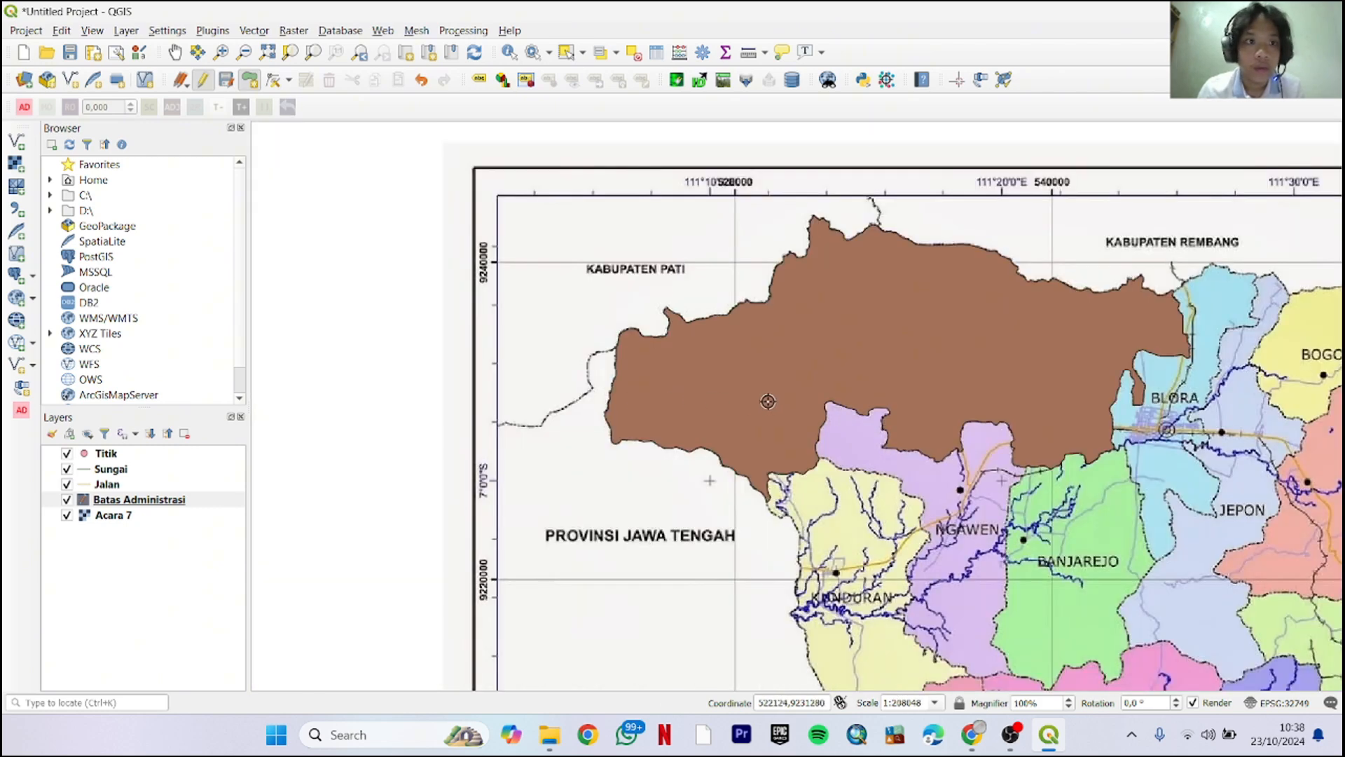
pyautogui.scroll(1, 714, 383)
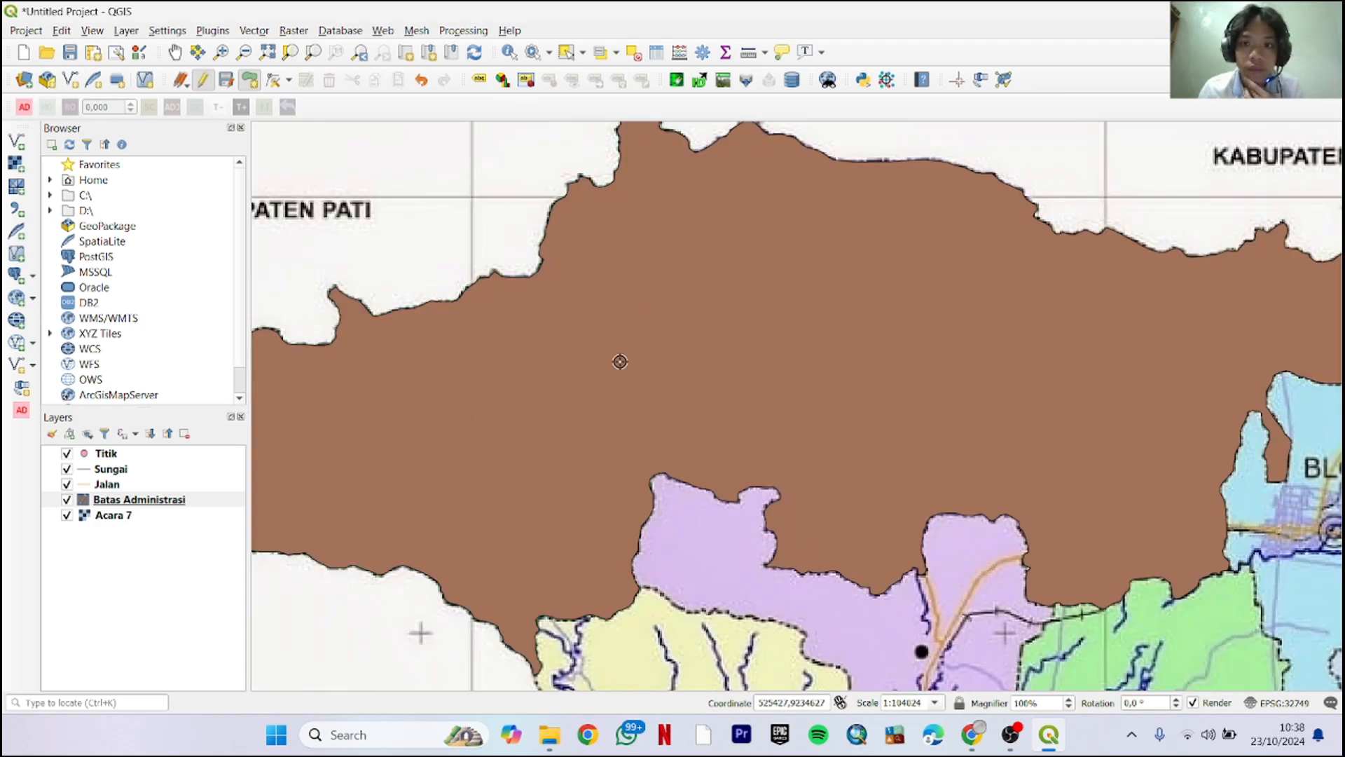
pyautogui.scroll(-1, 620, 361)
pyautogui.click(224, 79)
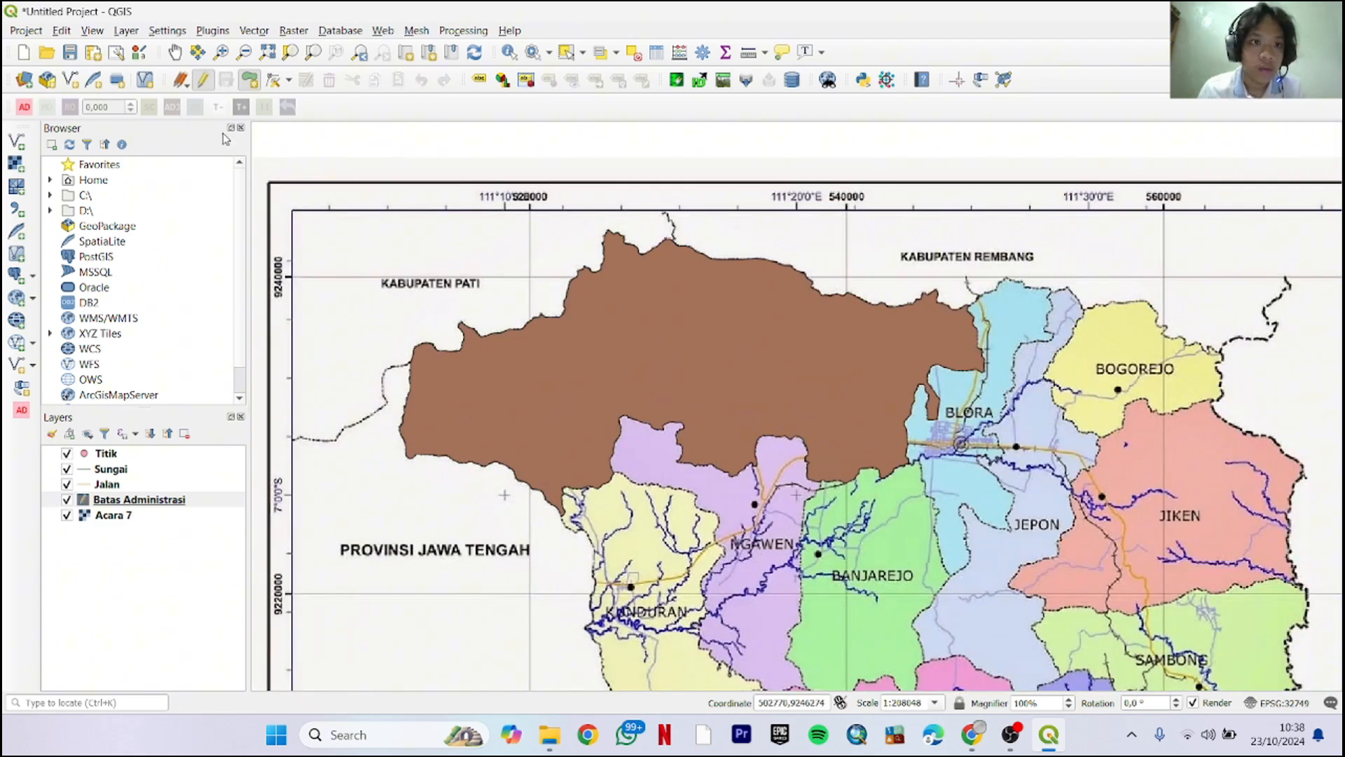
# Set the fill style of the Batas Administrasi layer's simple fill symbol to No Brush
pyautogui.rightClick(142, 502)
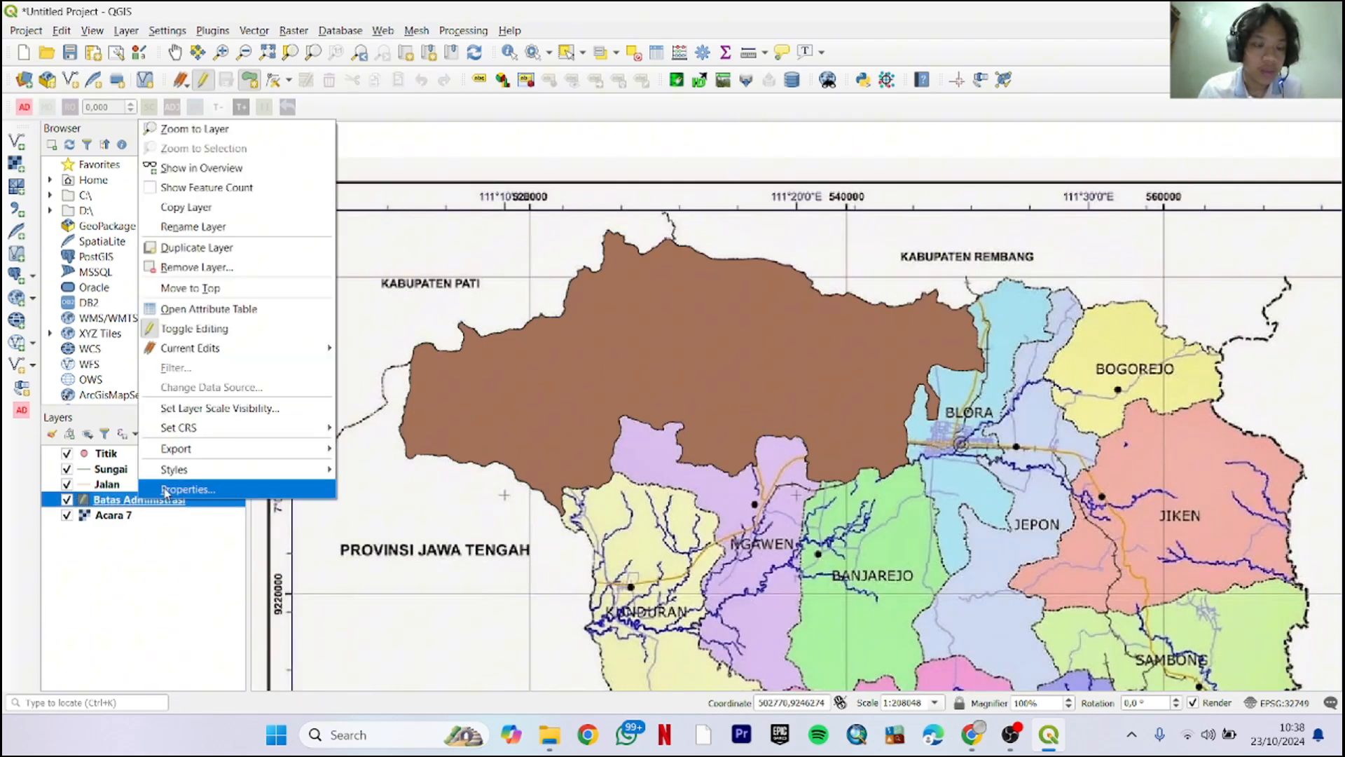
pyautogui.click(206, 490)
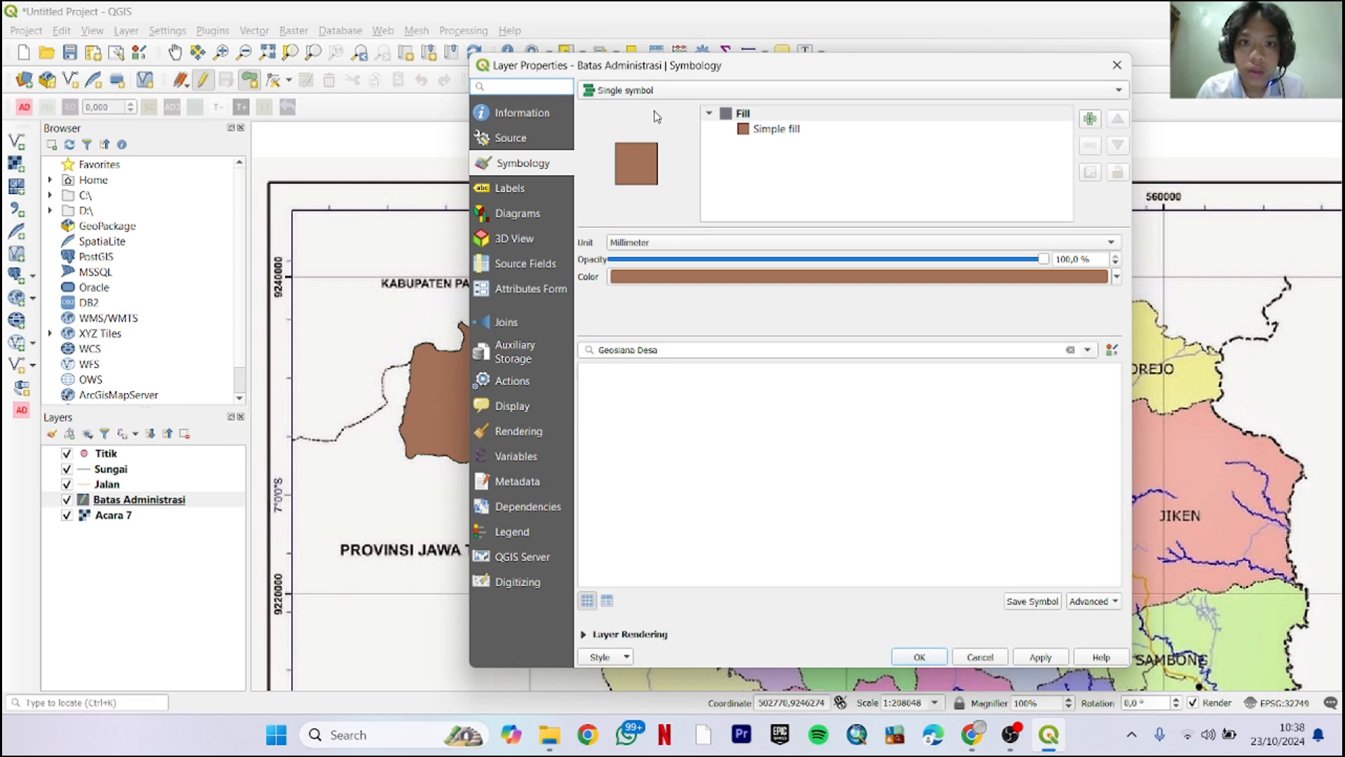
pyautogui.click(770, 129)
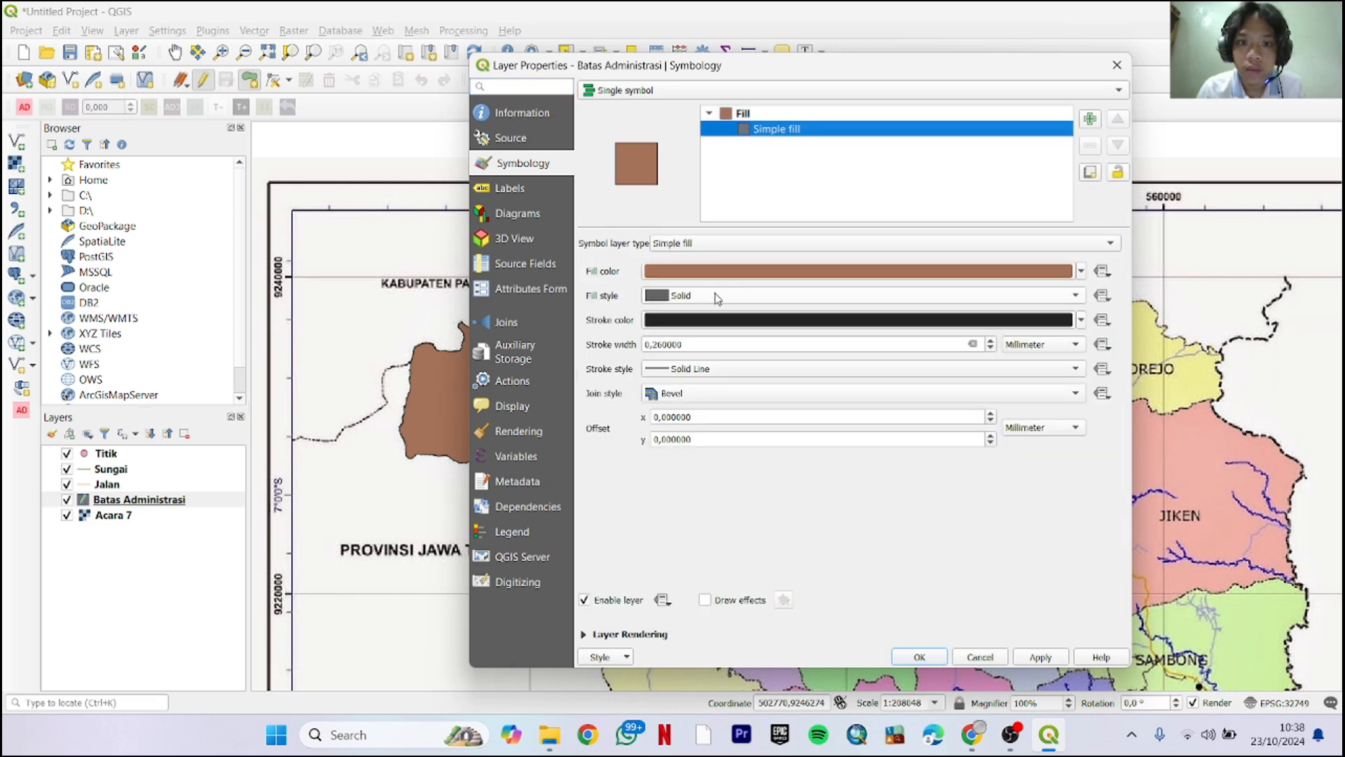
pyautogui.click(714, 295)
pyautogui.click(714, 311)
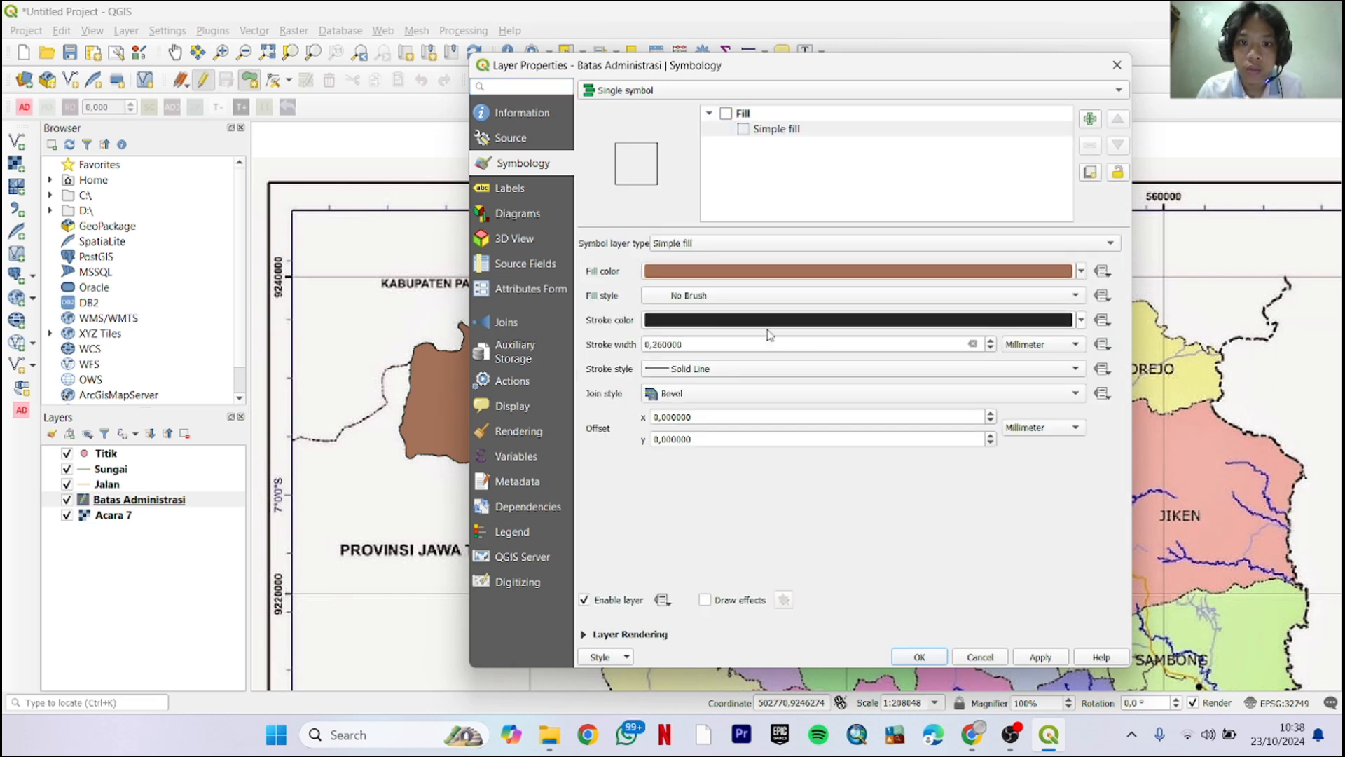
# Give the Batas Administrasi outline a red stroke 0.46 mm wide and apply the symbology
pyautogui.click(1081, 321)
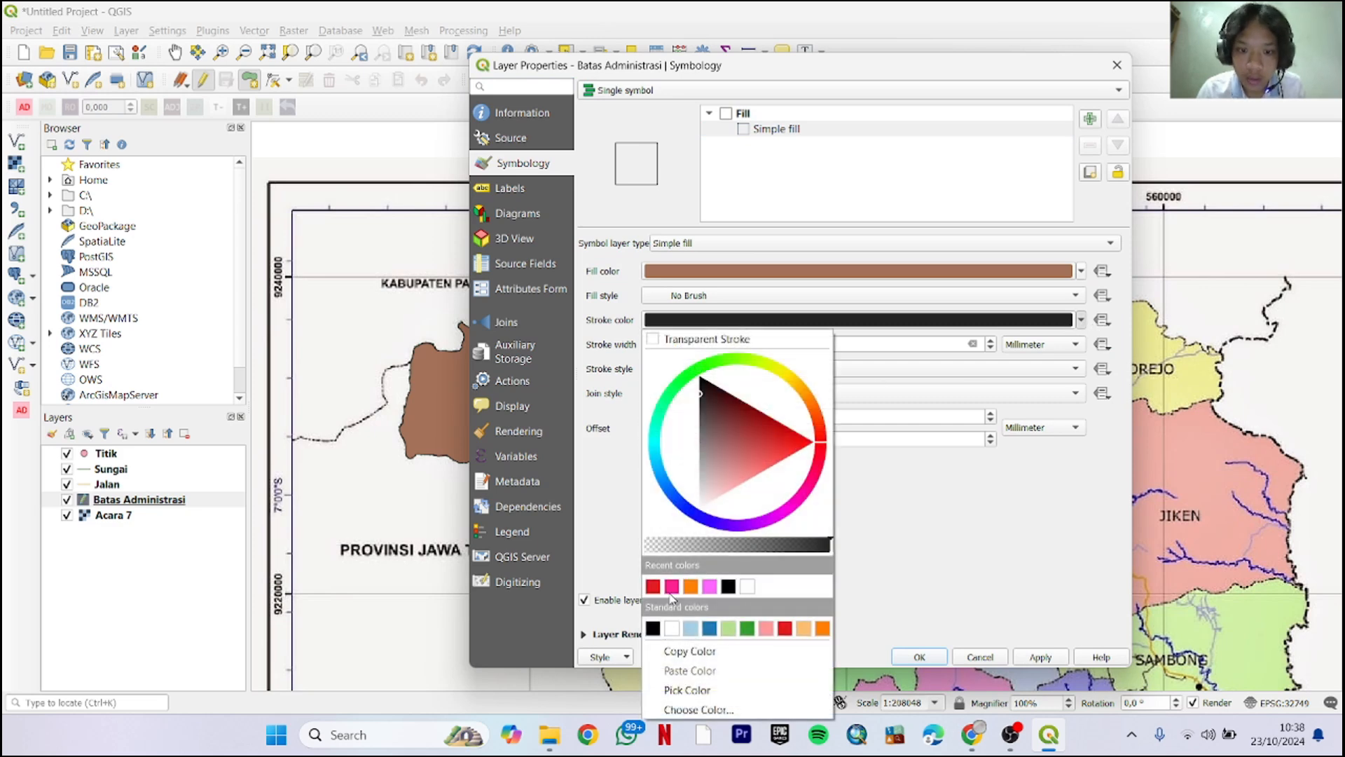
pyautogui.click(785, 628)
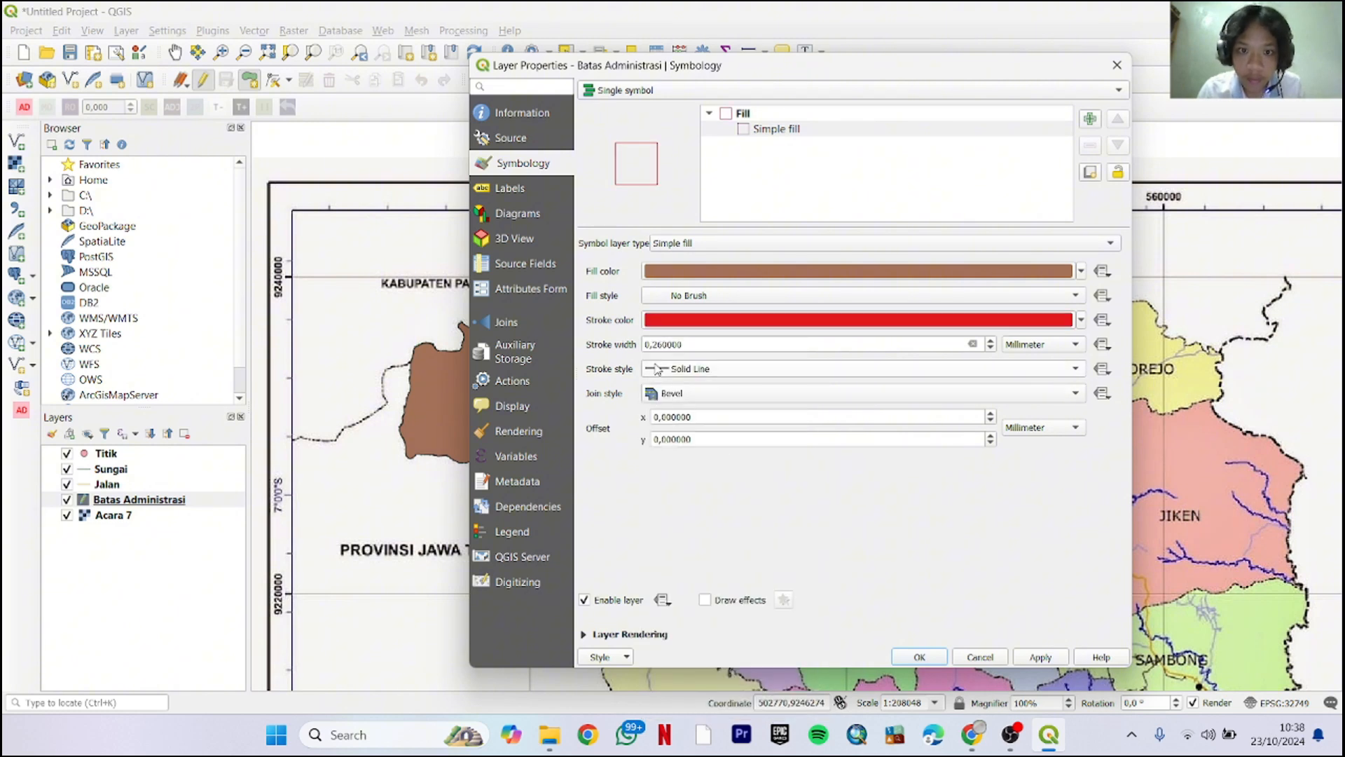
pyautogui.click(990, 341)
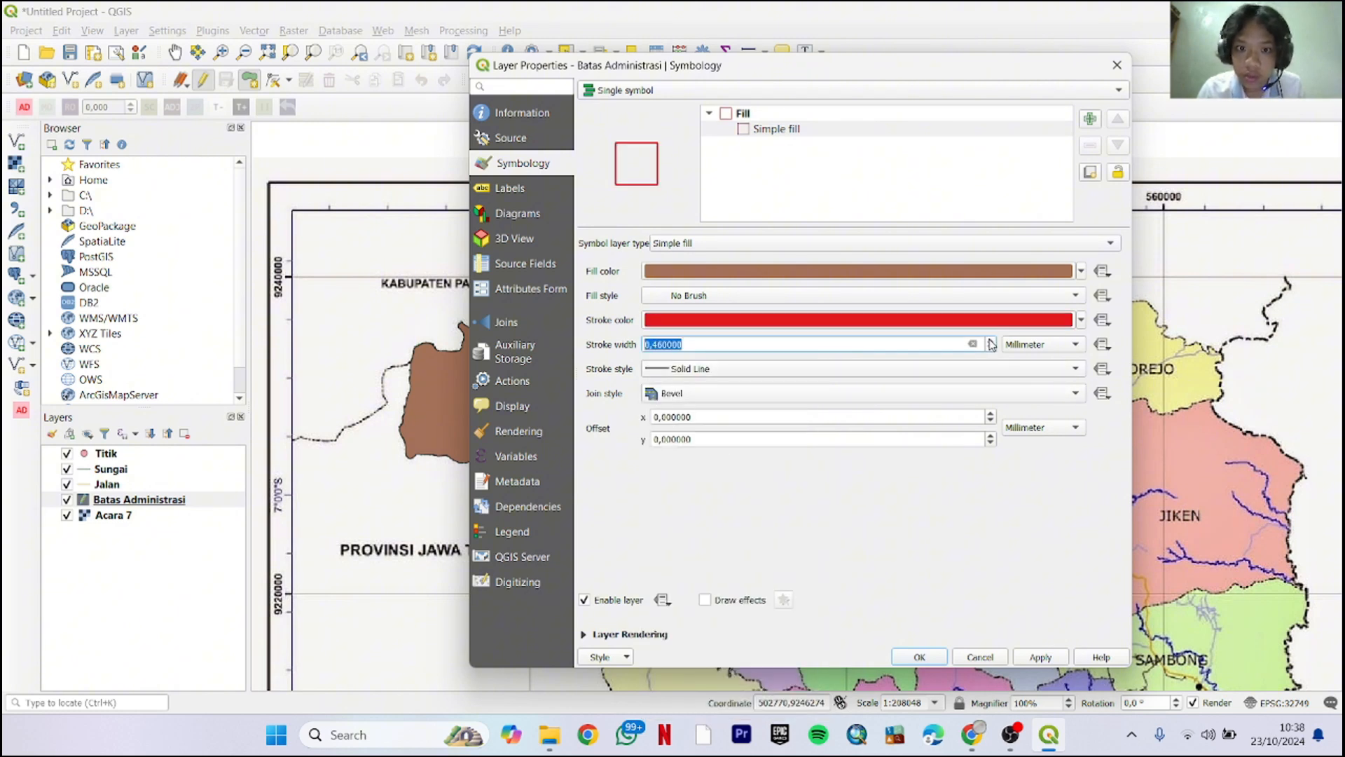
pyautogui.click(1025, 658)
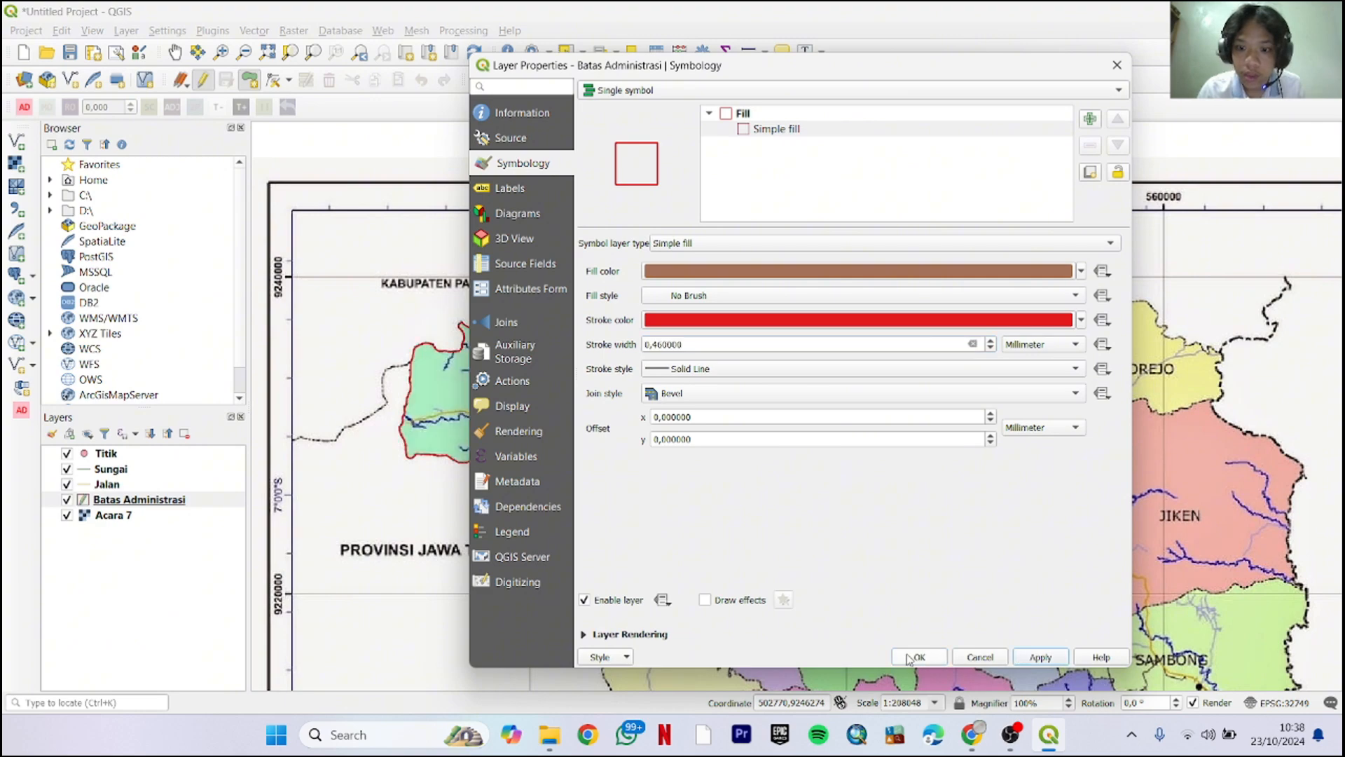
# Split the boundary polygon with Split Features along the Todanan–Japah and Japah–Tunjungan district borders
pyautogui.click(920, 657)
pyautogui.scroll(-1, 536, 408)
pyautogui.scroll(2, 549, 407)
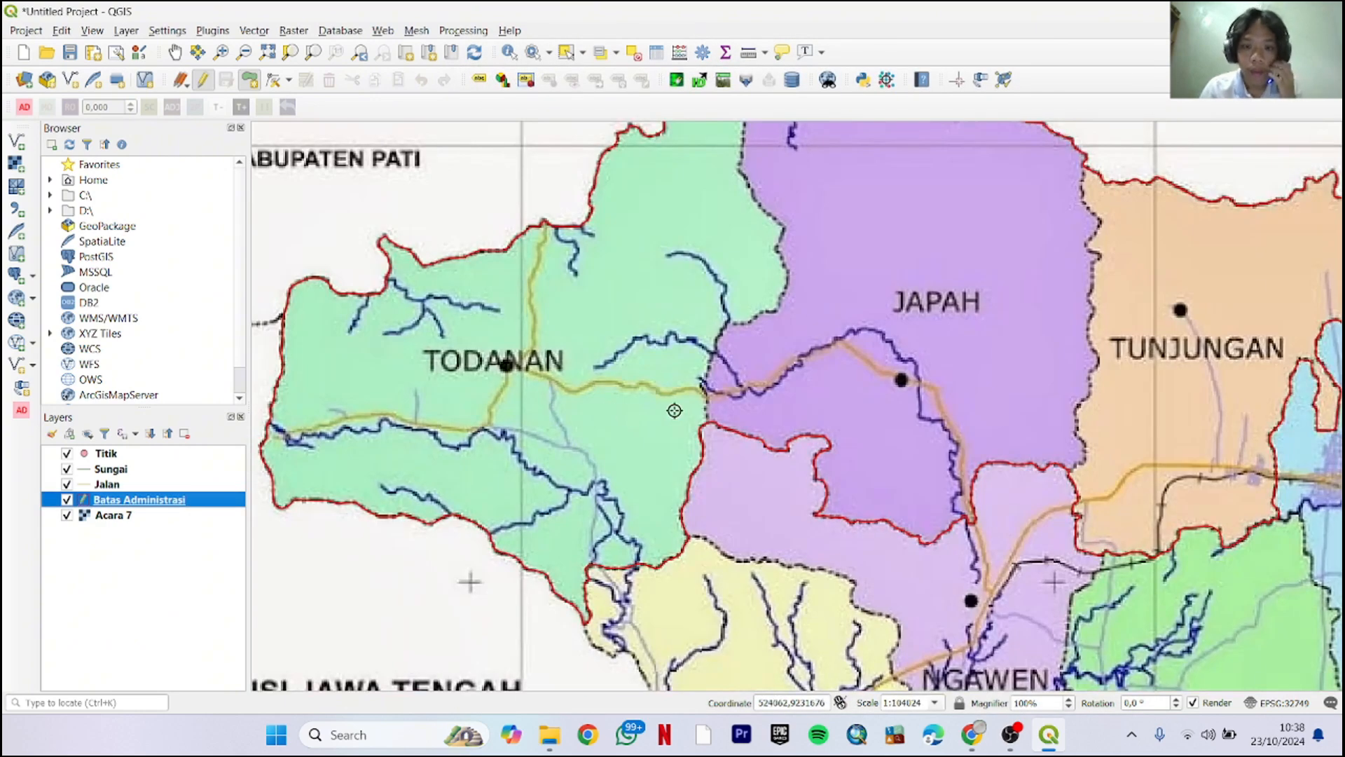
pyautogui.moveTo(730, 305); pyautogui.dragTo(645, 365)
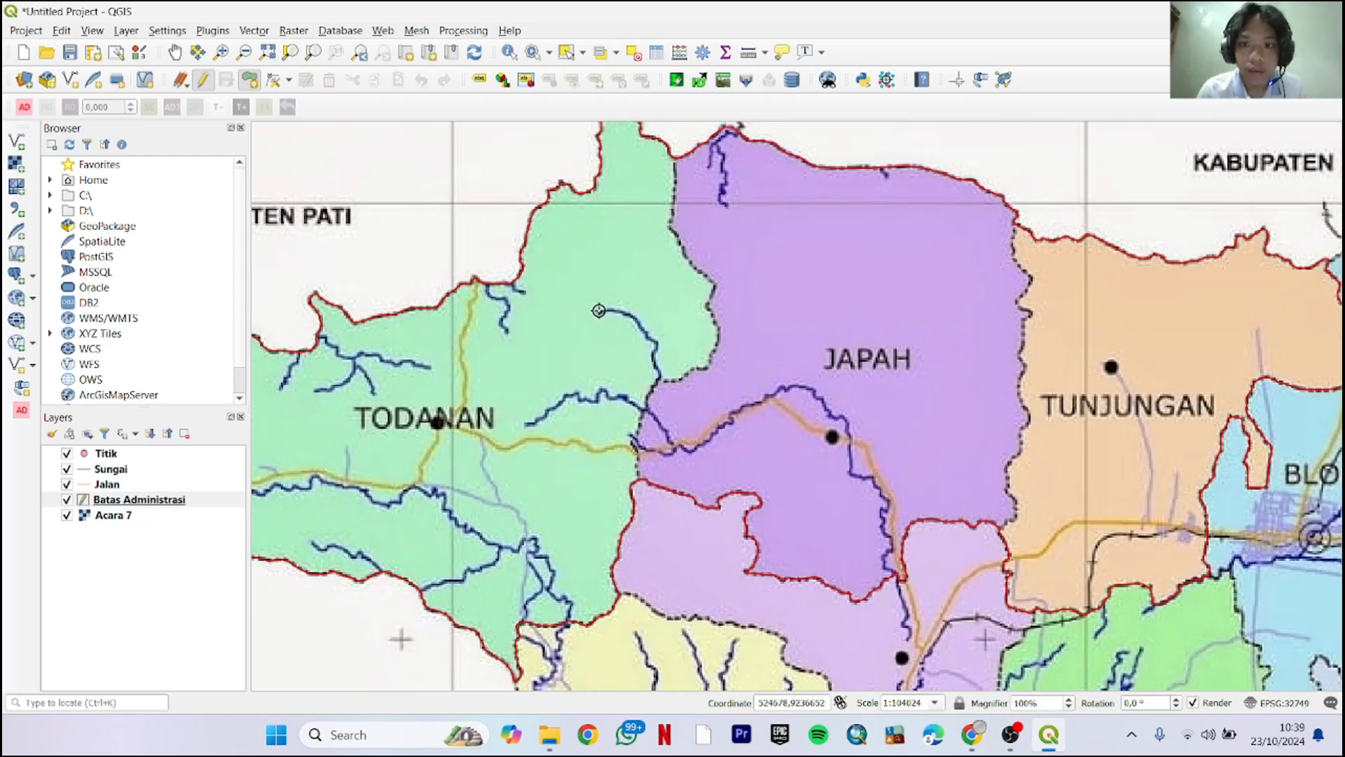
pyautogui.moveTo(807, 398); pyautogui.dragTo(748, 398)
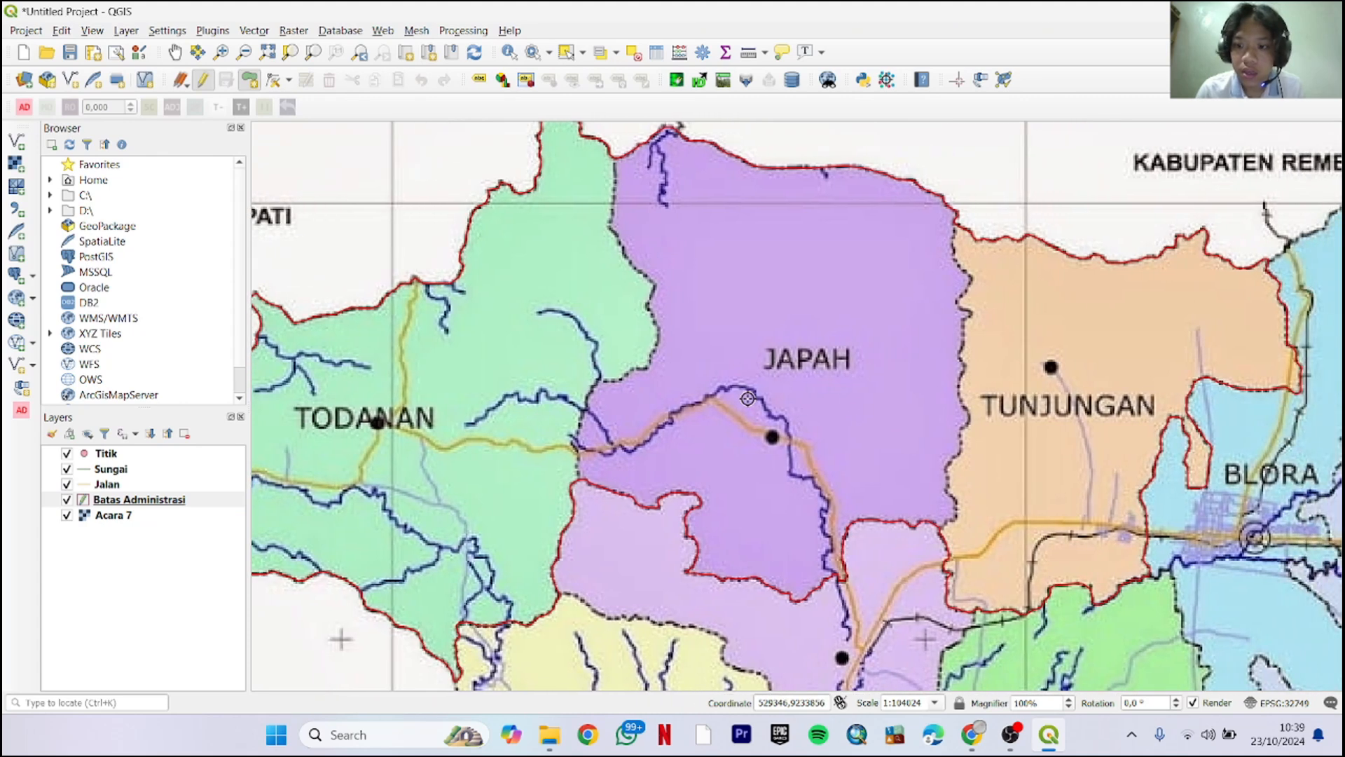
pyautogui.click(67, 32)
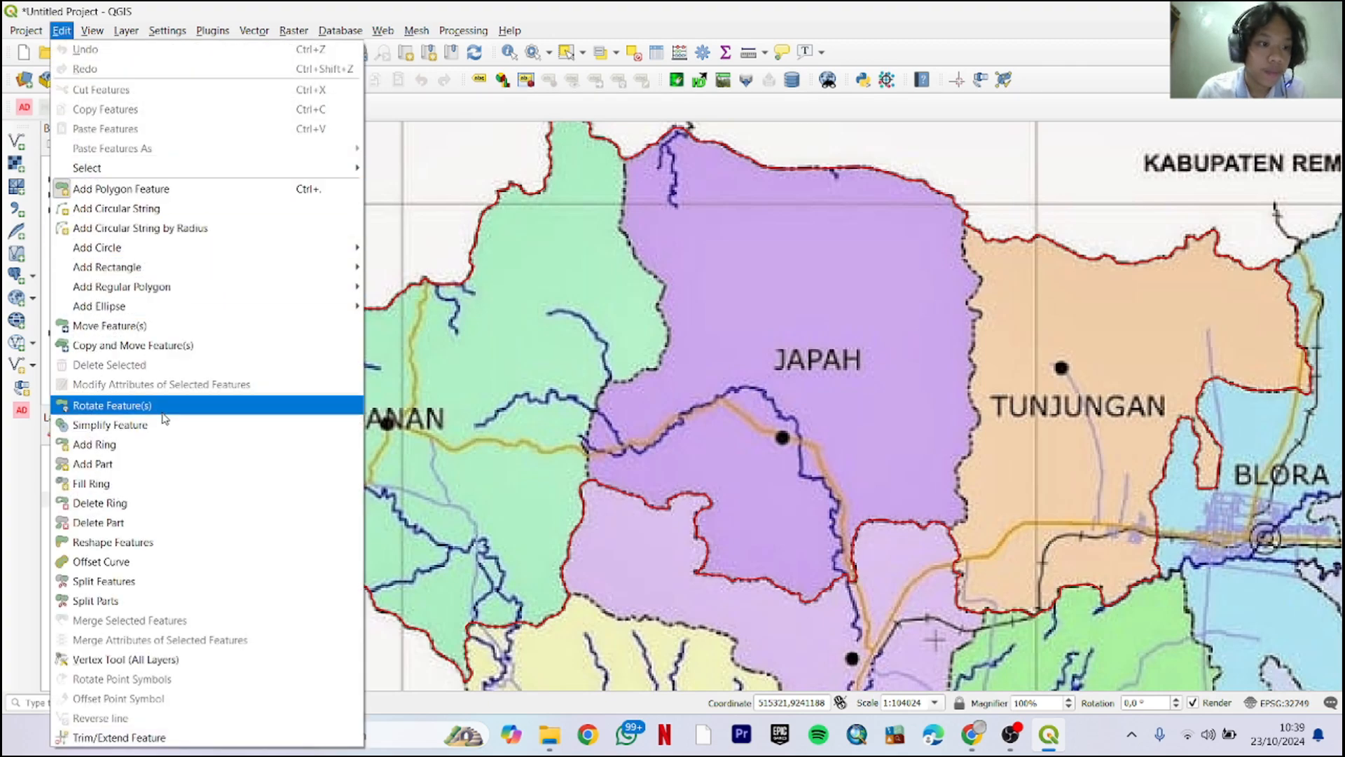
pyautogui.click(131, 583)
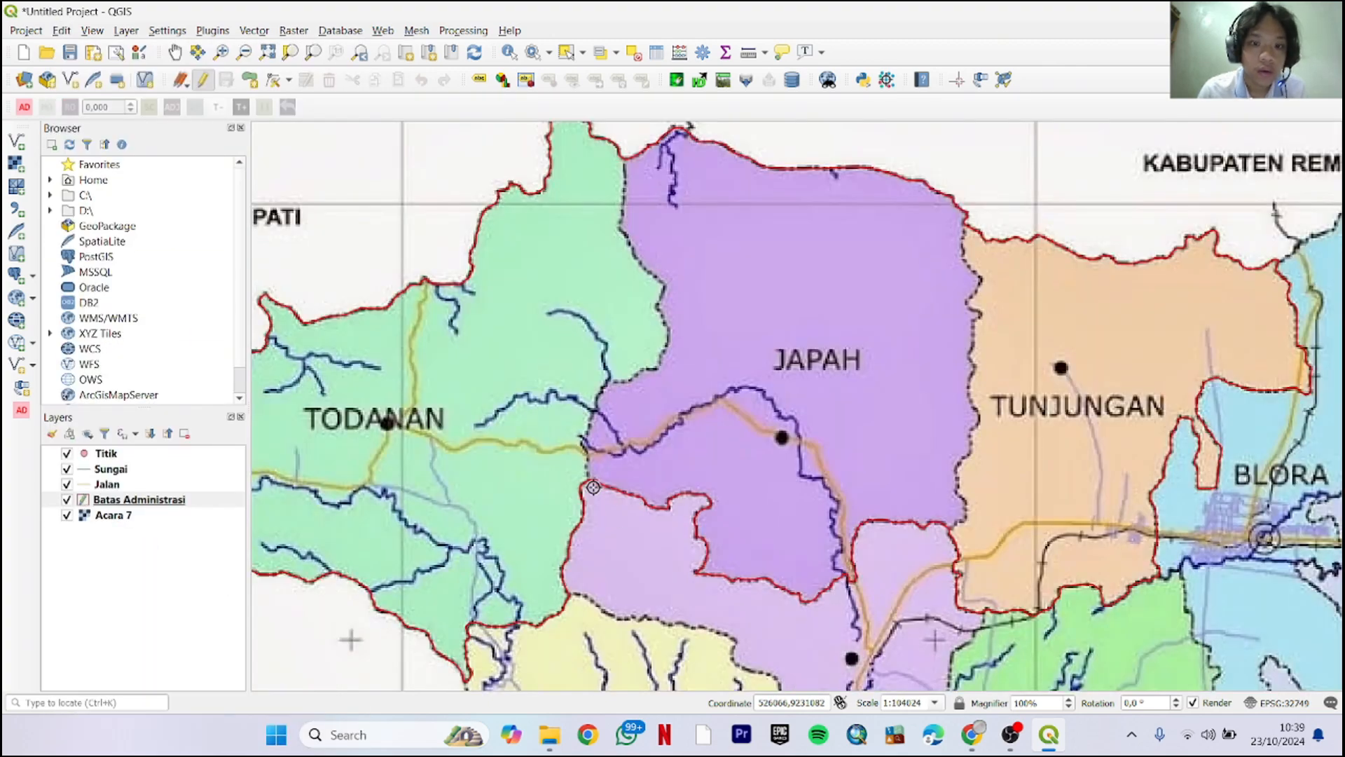
pyautogui.scroll(2, 582, 482)
pyautogui.click(573, 484)
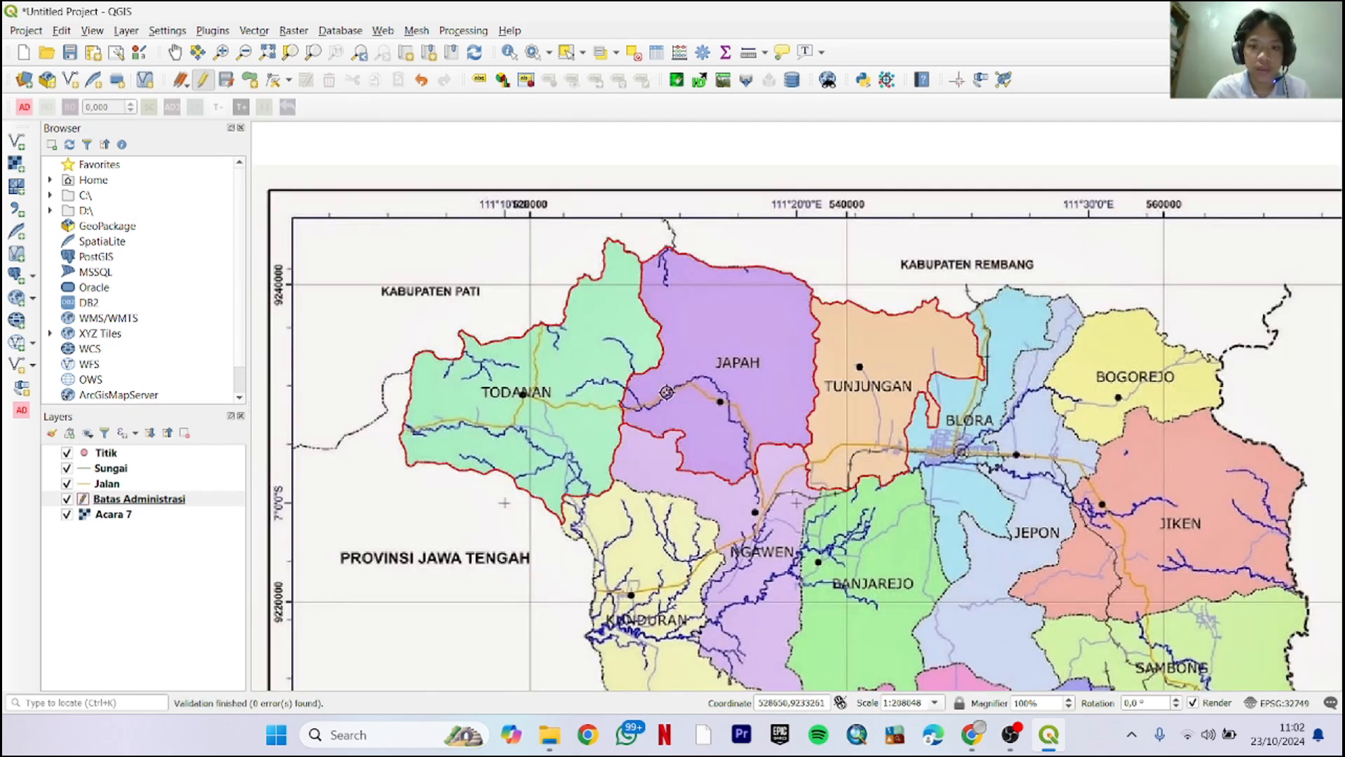
# Save the split polygons to the Batas Administrasi layer
pyautogui.scroll(-1, 666, 393)
pyautogui.scroll(1, 666, 393)
pyautogui.scroll(1, 666, 393)
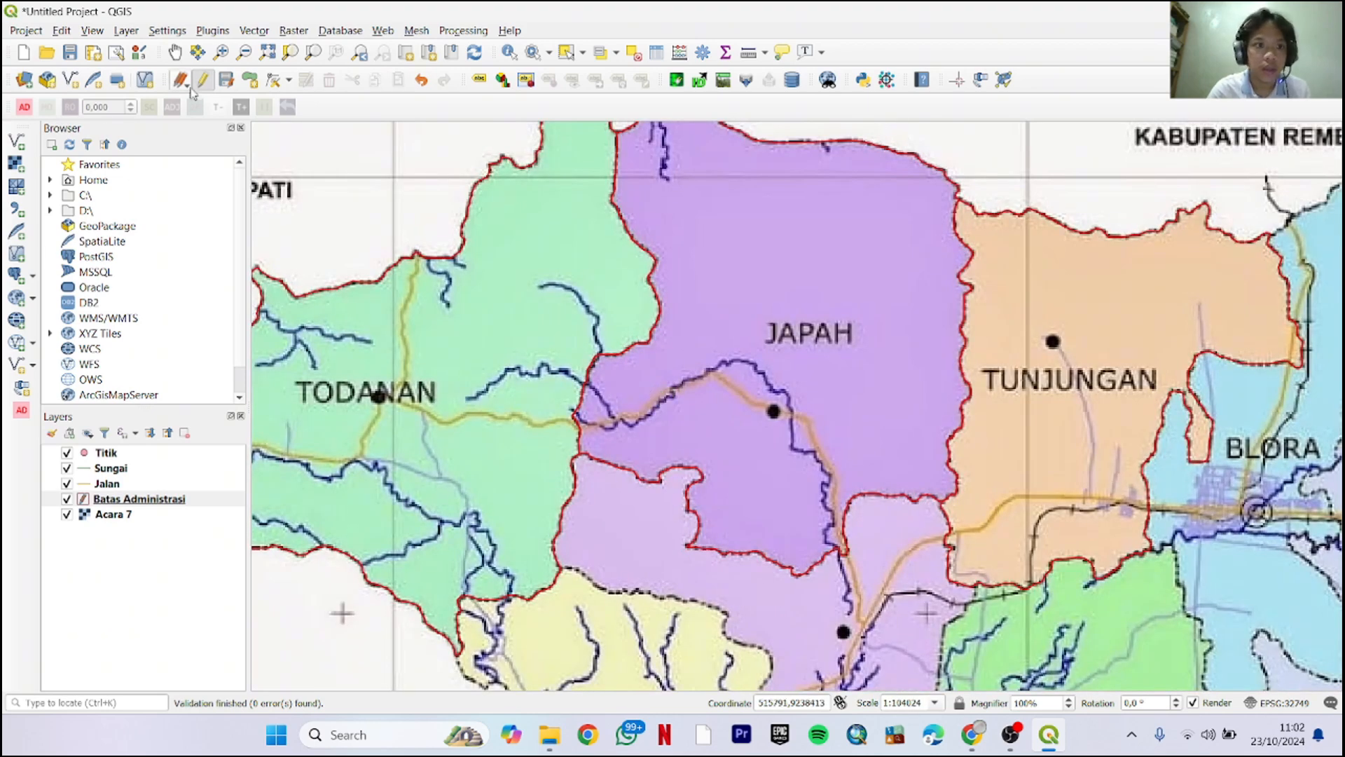
pyautogui.click(225, 79)
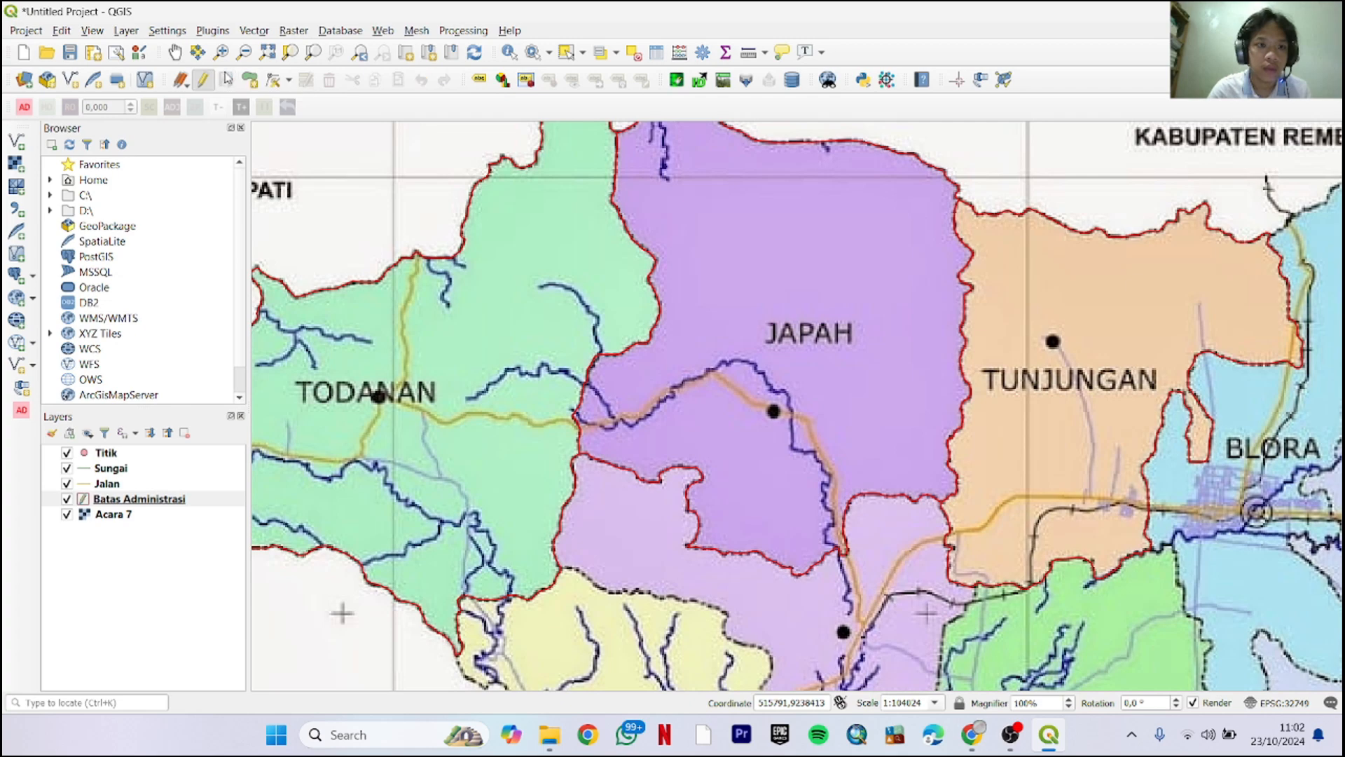
# Move the boundary vertex where the yellow road meets Todanan's northern border slightly south with the Vertex Tool (Current Layer)
pyautogui.scroll(-1, 567, 353)
pyautogui.scroll(2, 567, 354)
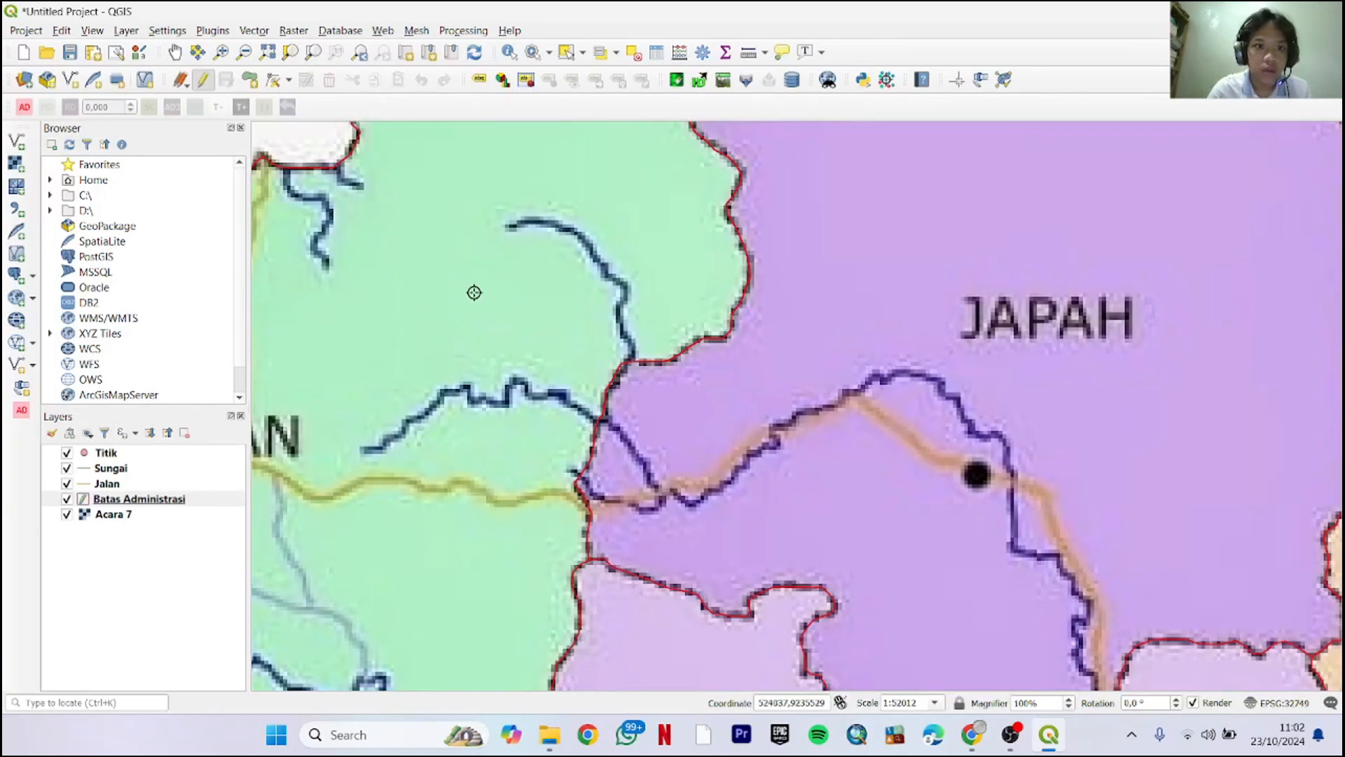
pyautogui.scroll(1, 567, 330)
pyautogui.moveTo(533, 327); pyautogui.dragTo(838, 544)
pyautogui.moveTo(511, 352); pyautogui.dragTo(678, 472)
pyautogui.moveTo(569, 372); pyautogui.dragTo(650, 412)
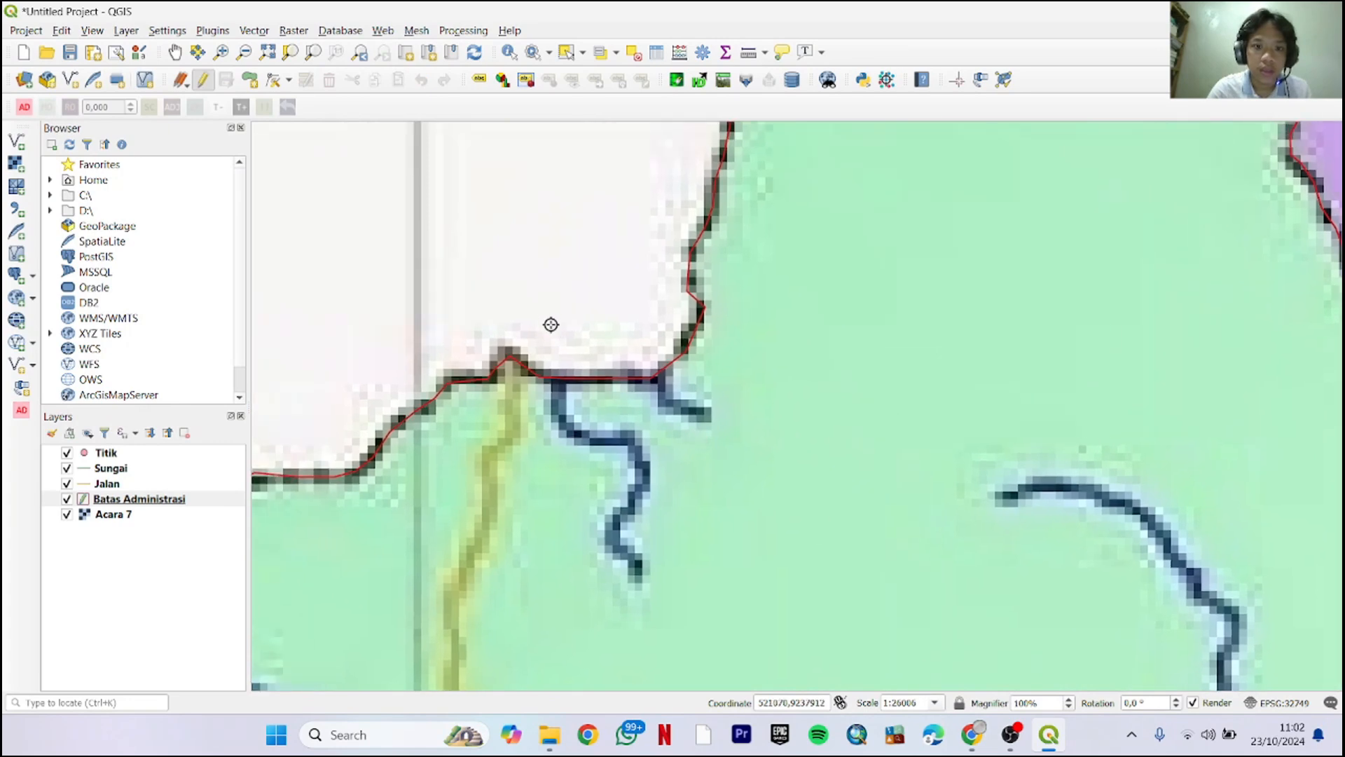
pyautogui.scroll(2, 485, 316)
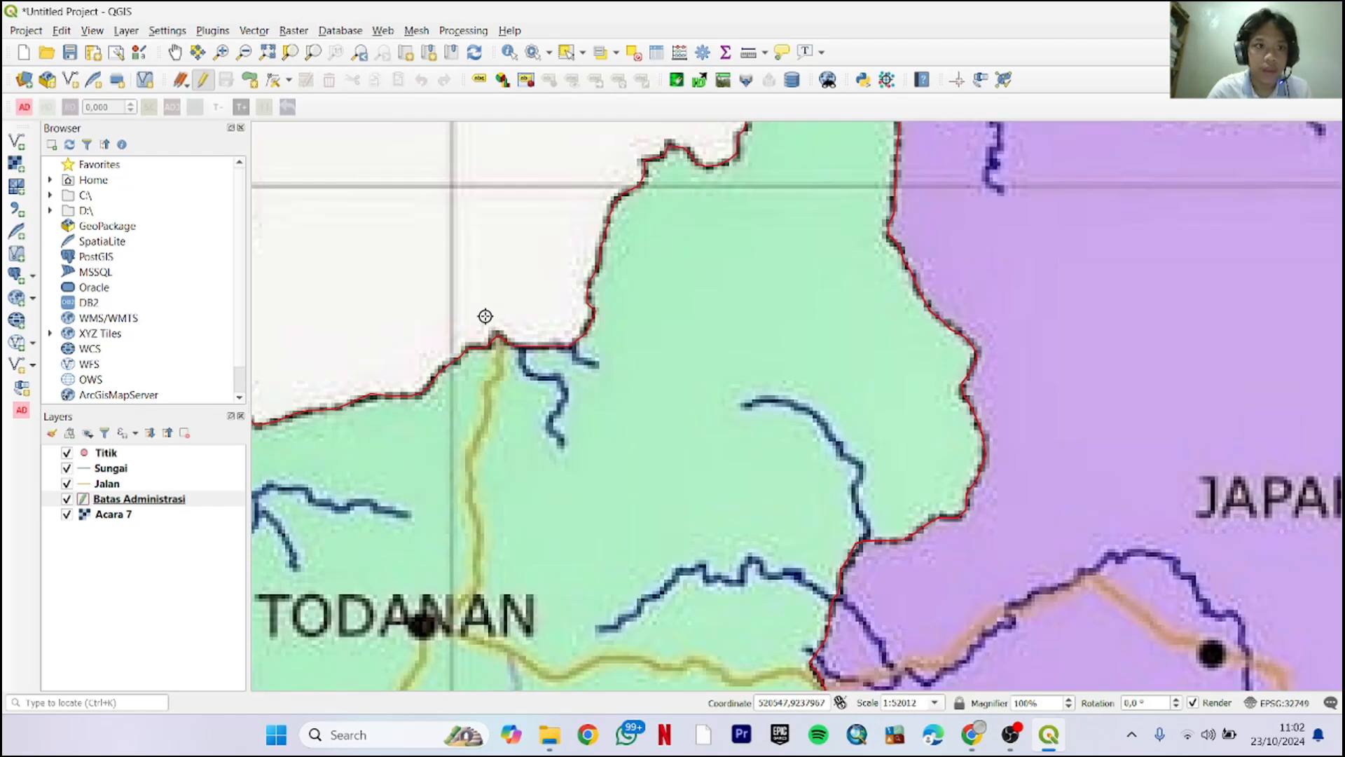
pyautogui.moveTo(611, 396); pyautogui.dragTo(536, 280)
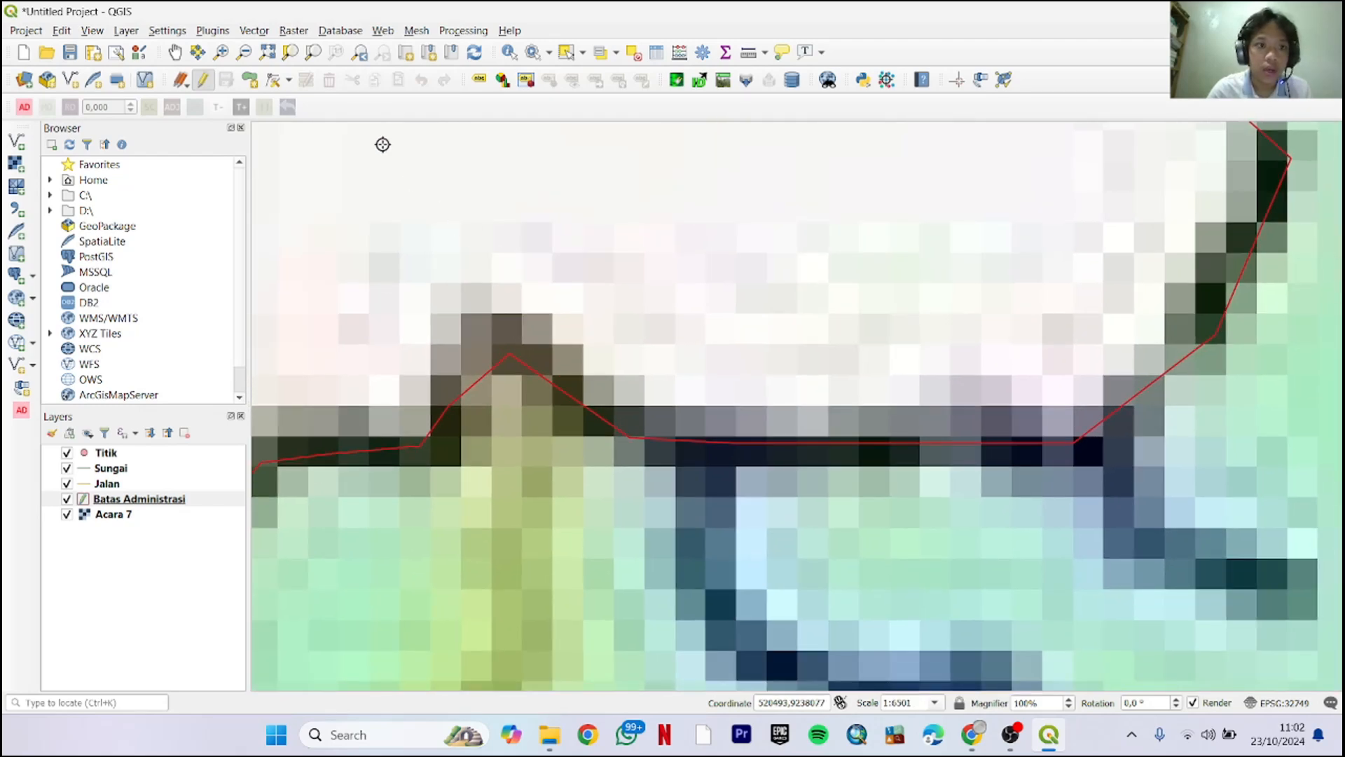
pyautogui.click(274, 82)
pyautogui.click(289, 80)
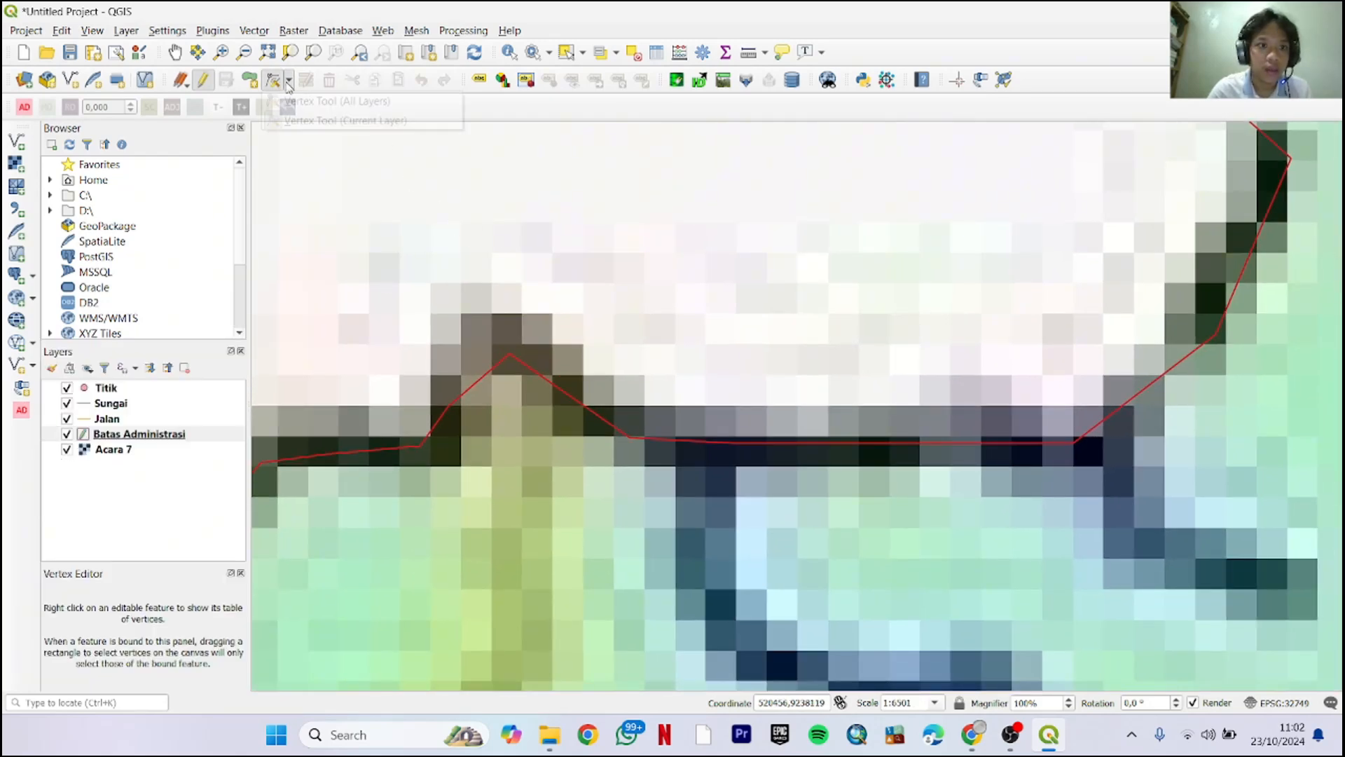
pyautogui.click(308, 123)
pyautogui.click(288, 80)
pyautogui.click(305, 121)
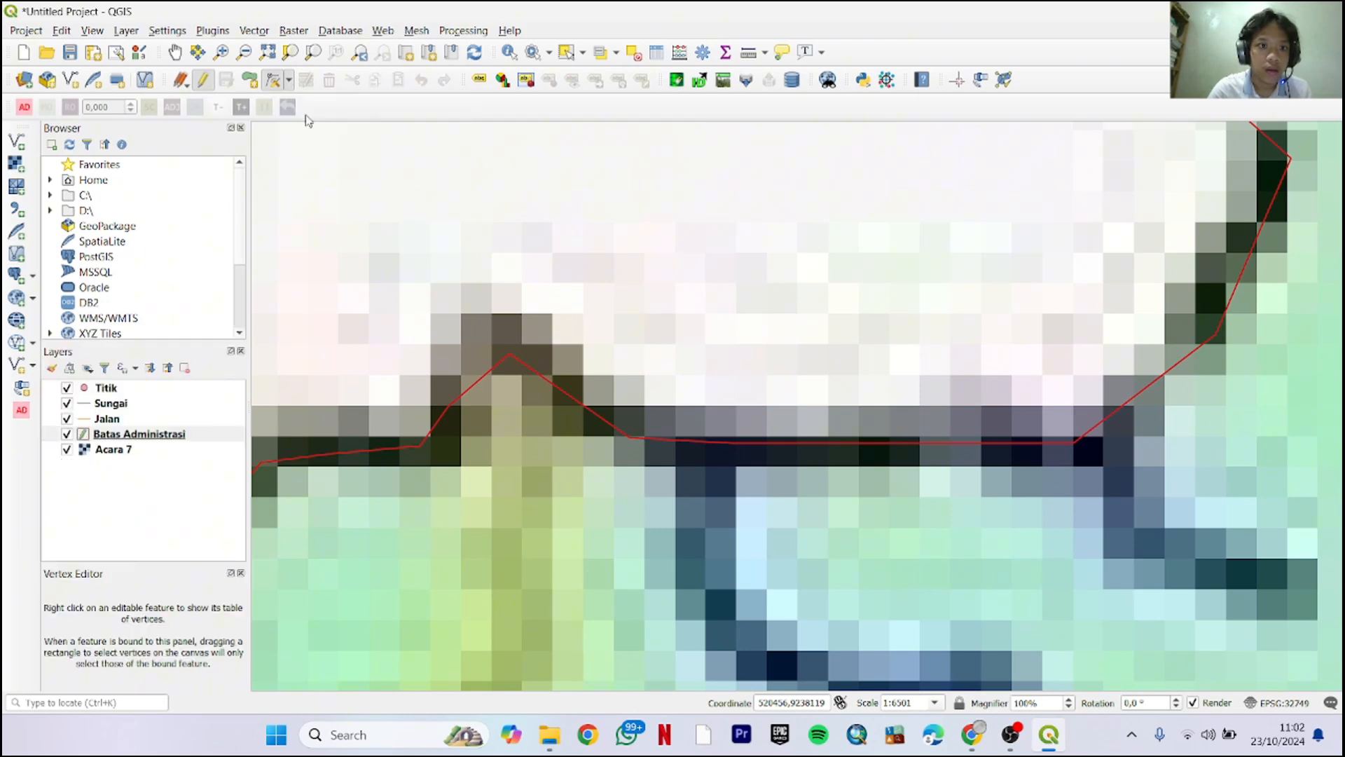
pyautogui.click(508, 356)
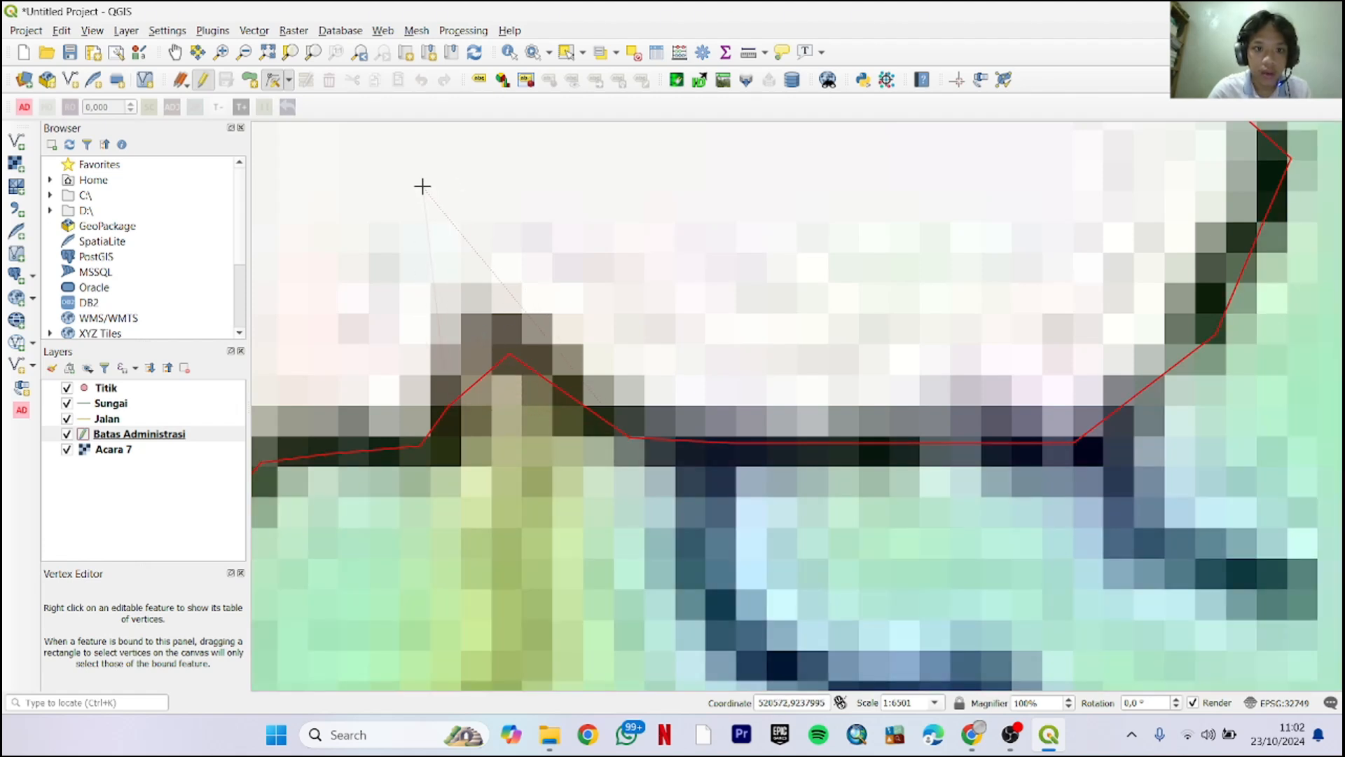
pyautogui.click(511, 361)
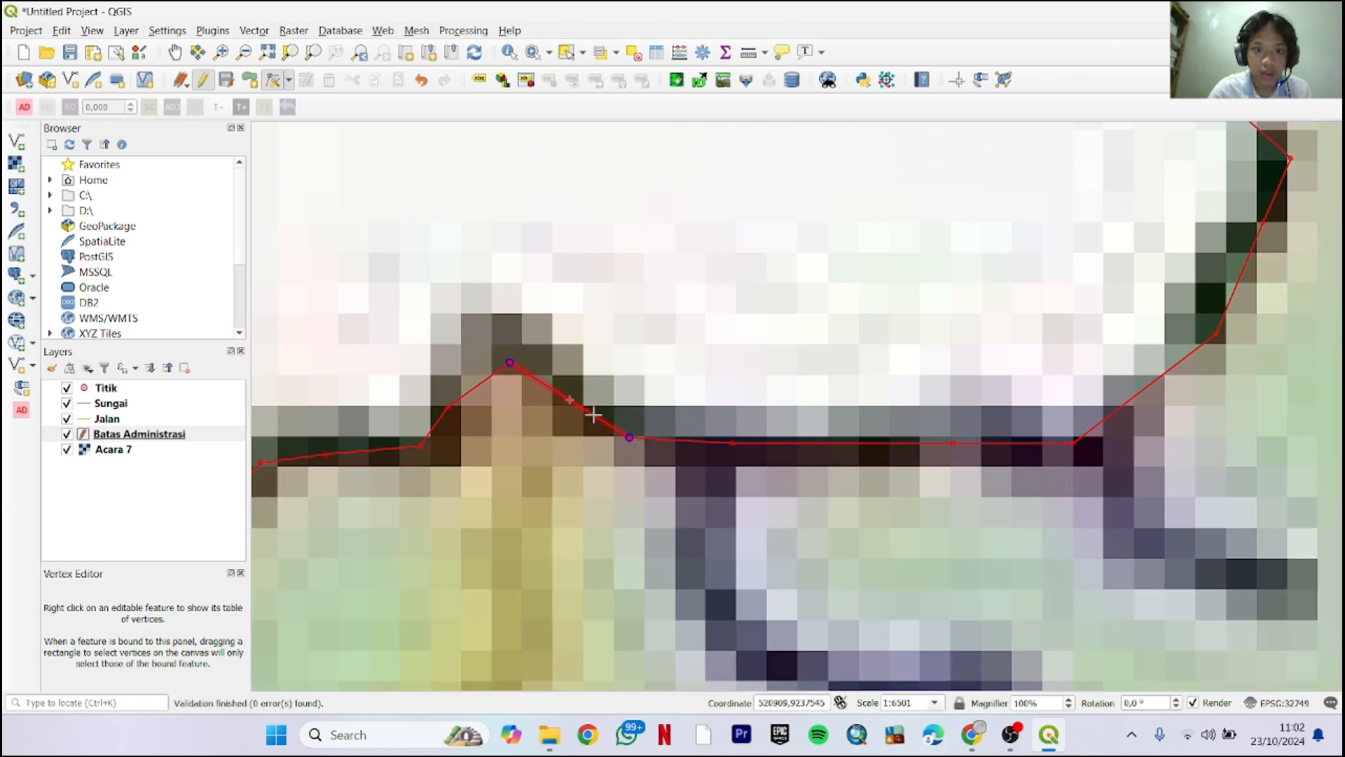
pyautogui.click(568, 399)
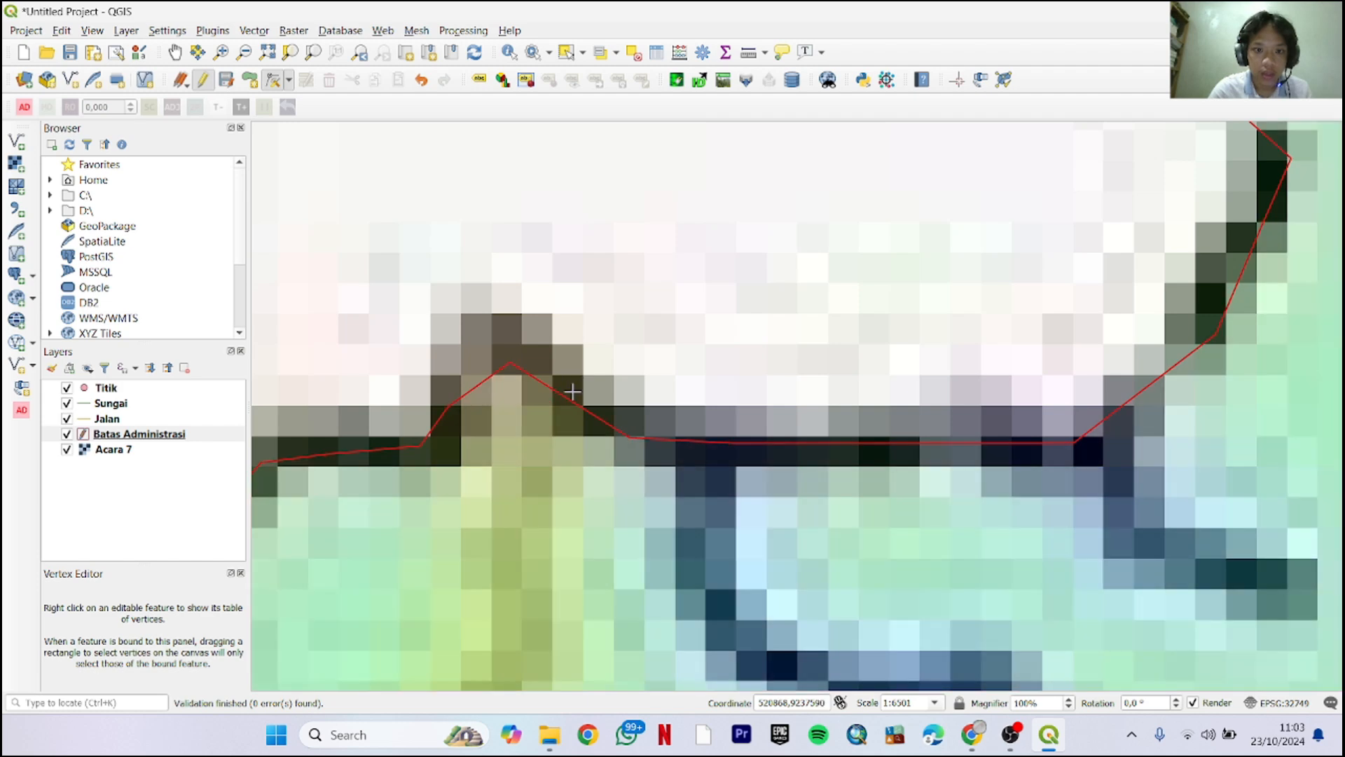
# Save the vertex edit and end editing of the Batas Administrasi layer
pyautogui.scroll(-2, 572, 393)
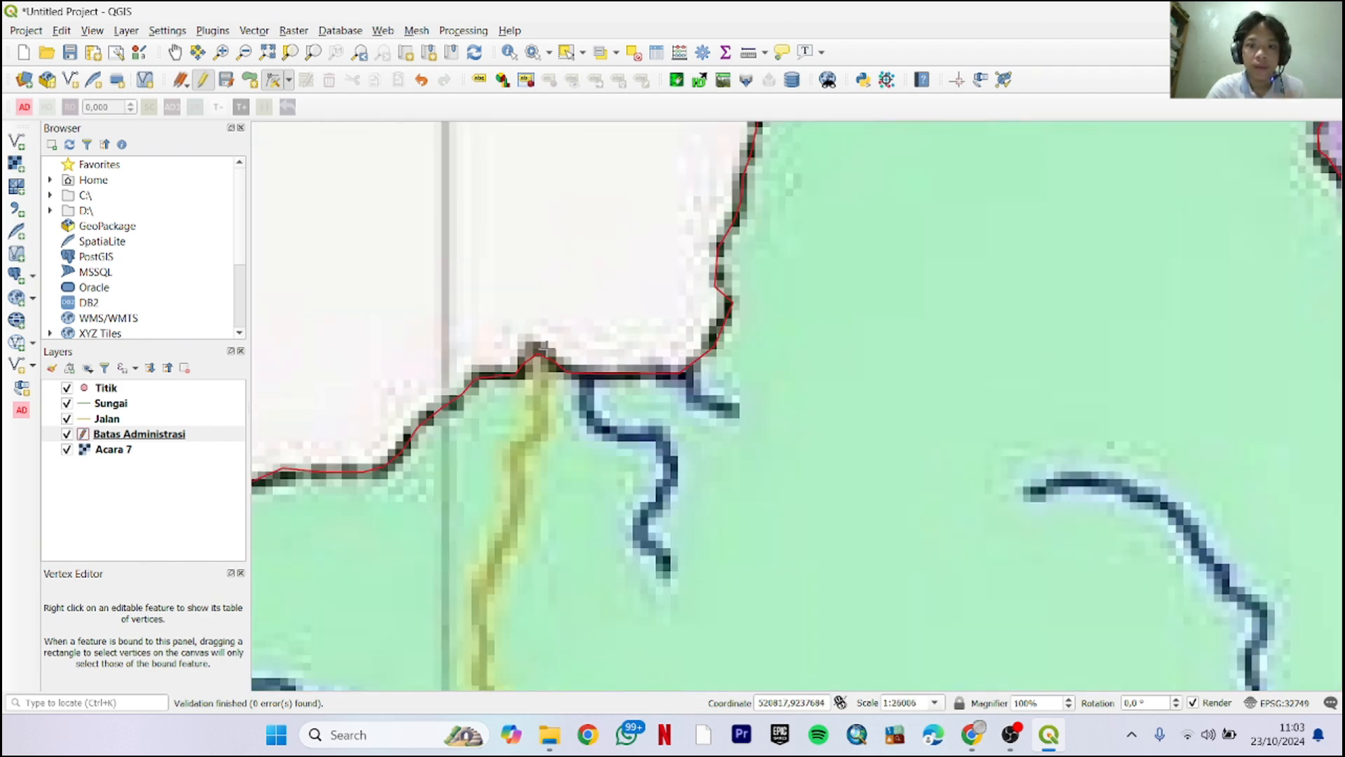
pyautogui.scroll(-1, 514, 329)
pyautogui.click(226, 80)
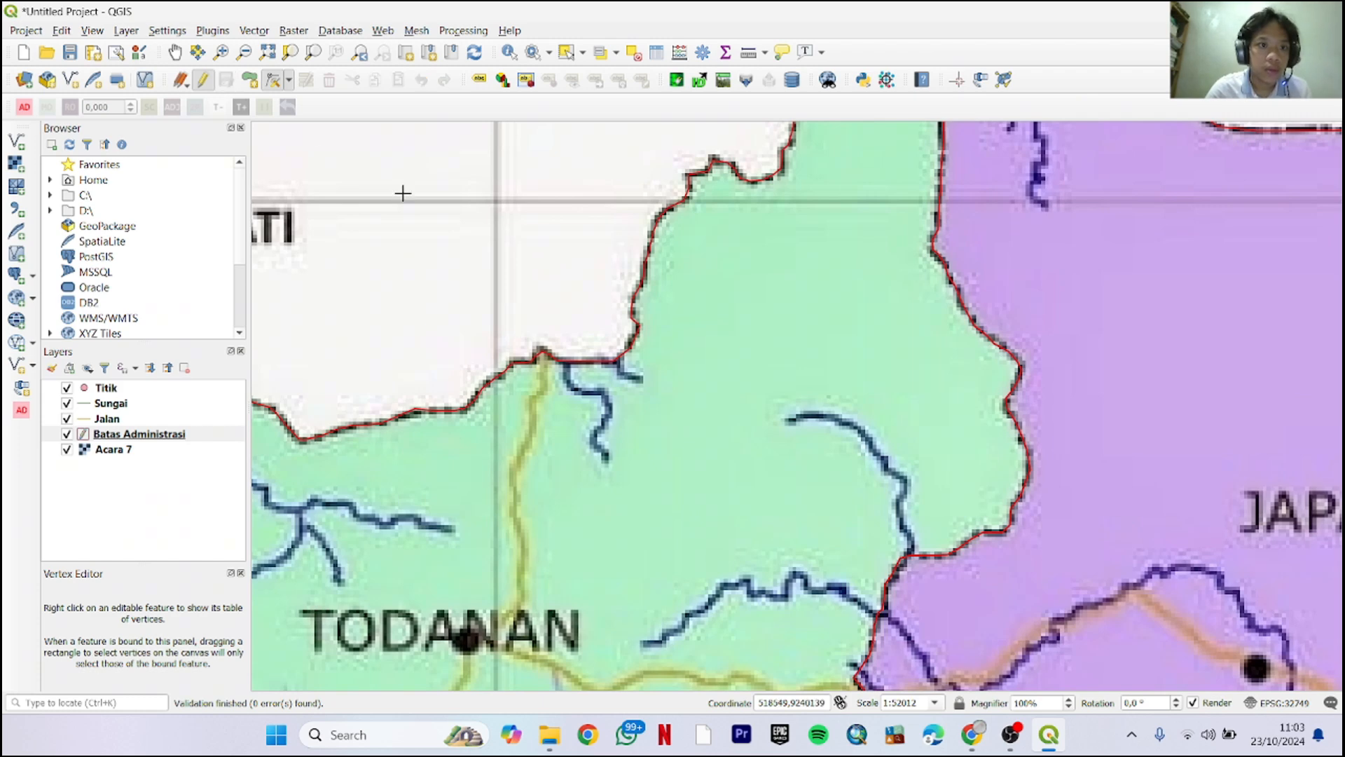
pyautogui.scroll(-1, 652, 392)
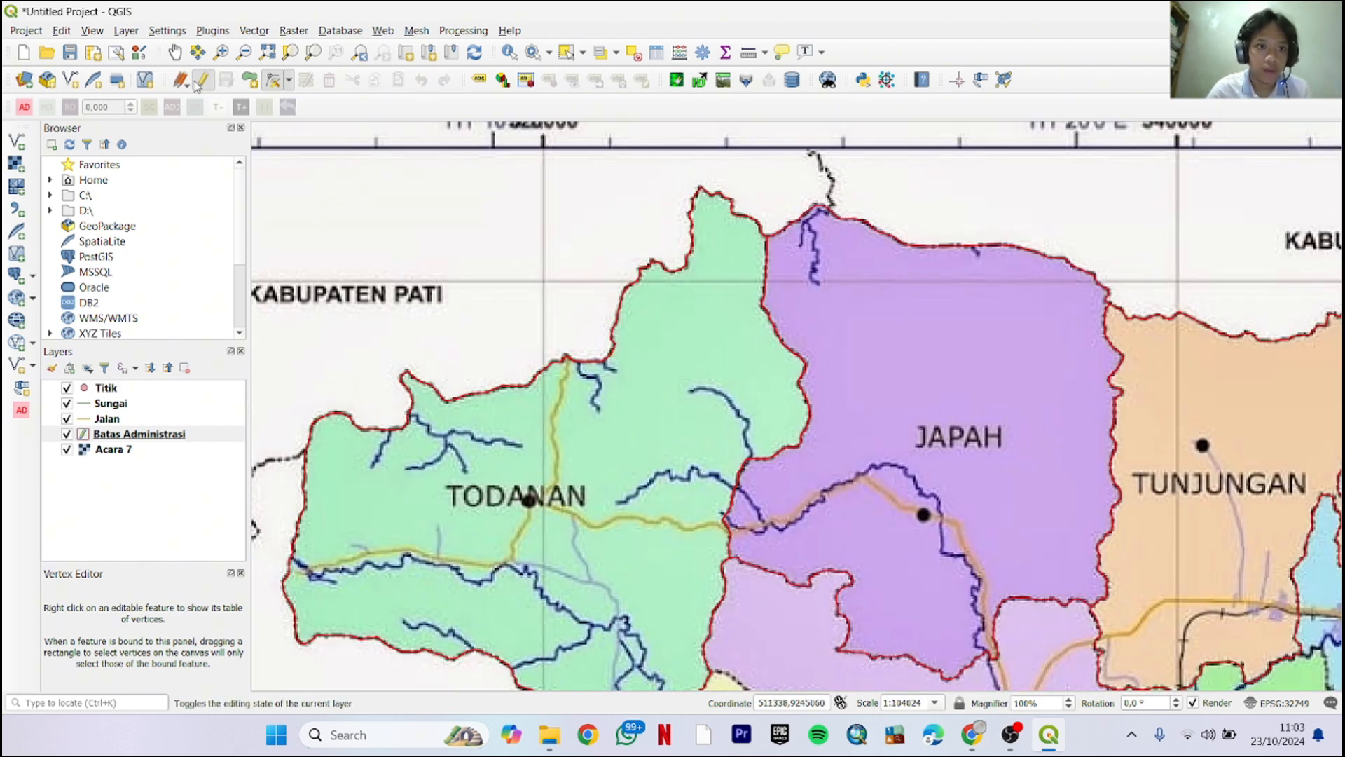
pyautogui.click(202, 82)
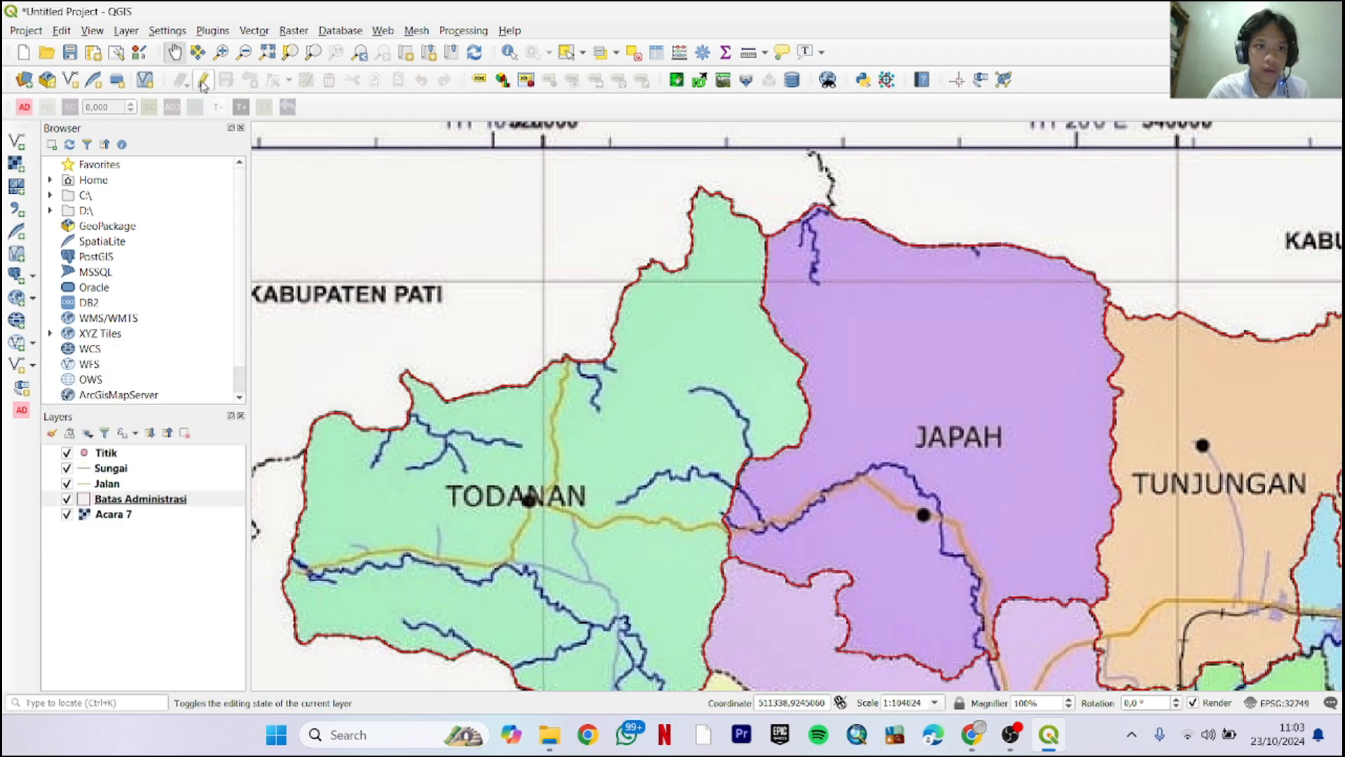
# Make Jalan the active layer and put it into edit mode
pyautogui.scroll(-3, 769, 483)
pyautogui.scroll(4, 496, 334)
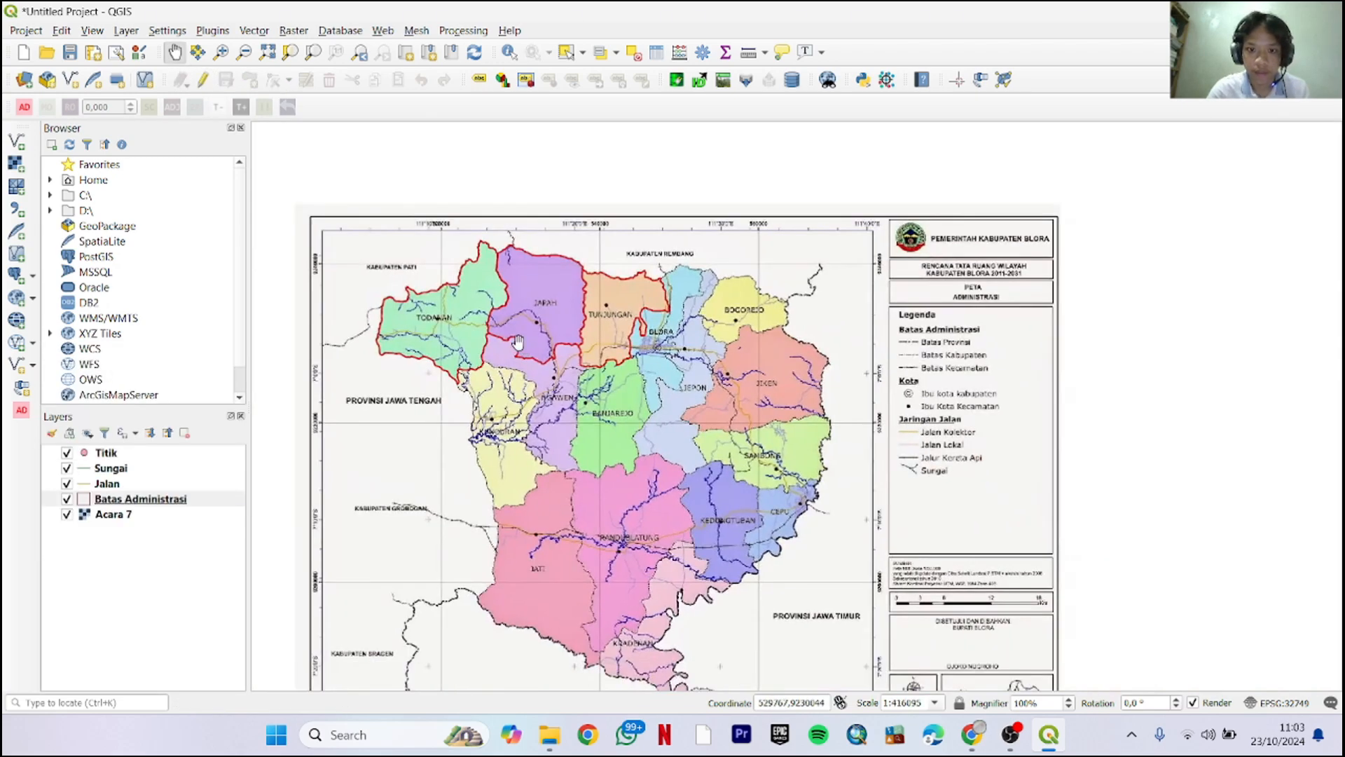
pyautogui.scroll(-1, 496, 334)
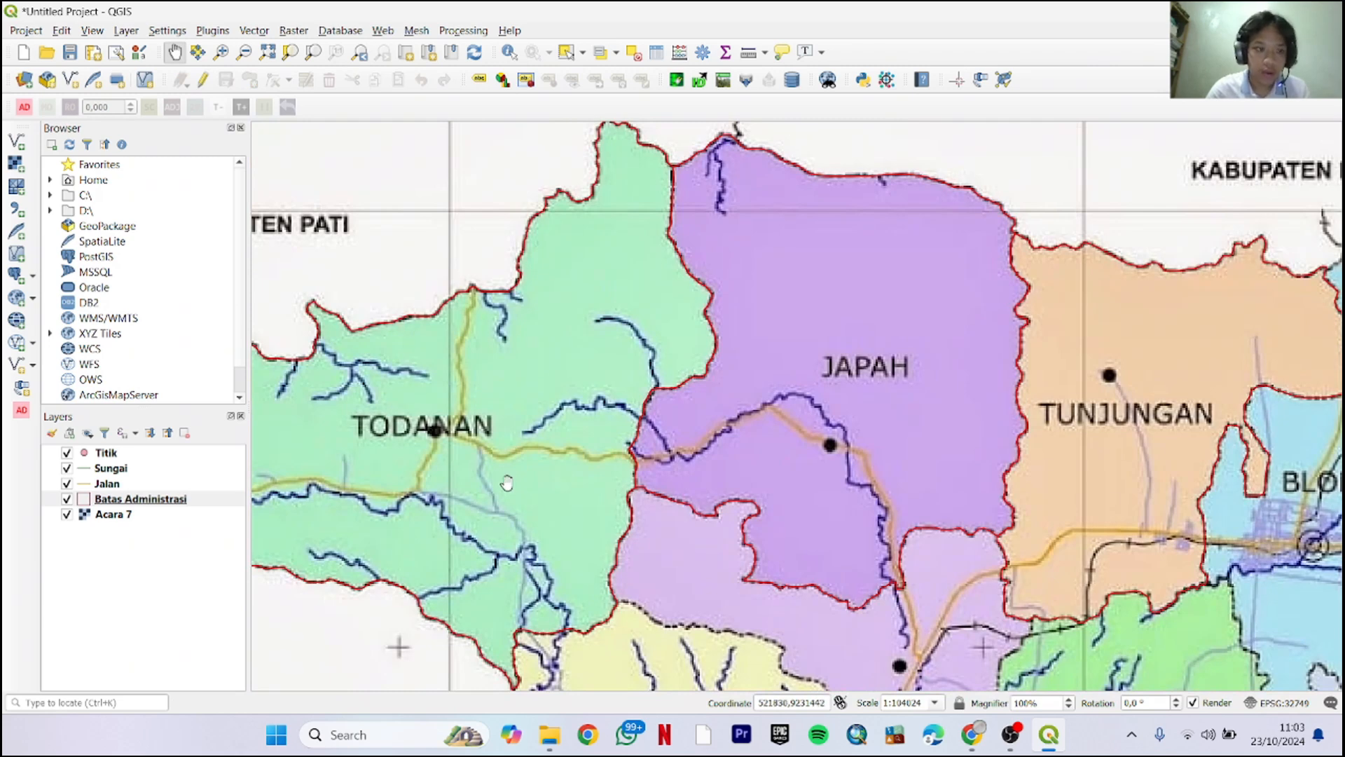
pyautogui.click(102, 484)
pyautogui.moveTo(396, 493); pyautogui.dragTo(571, 446)
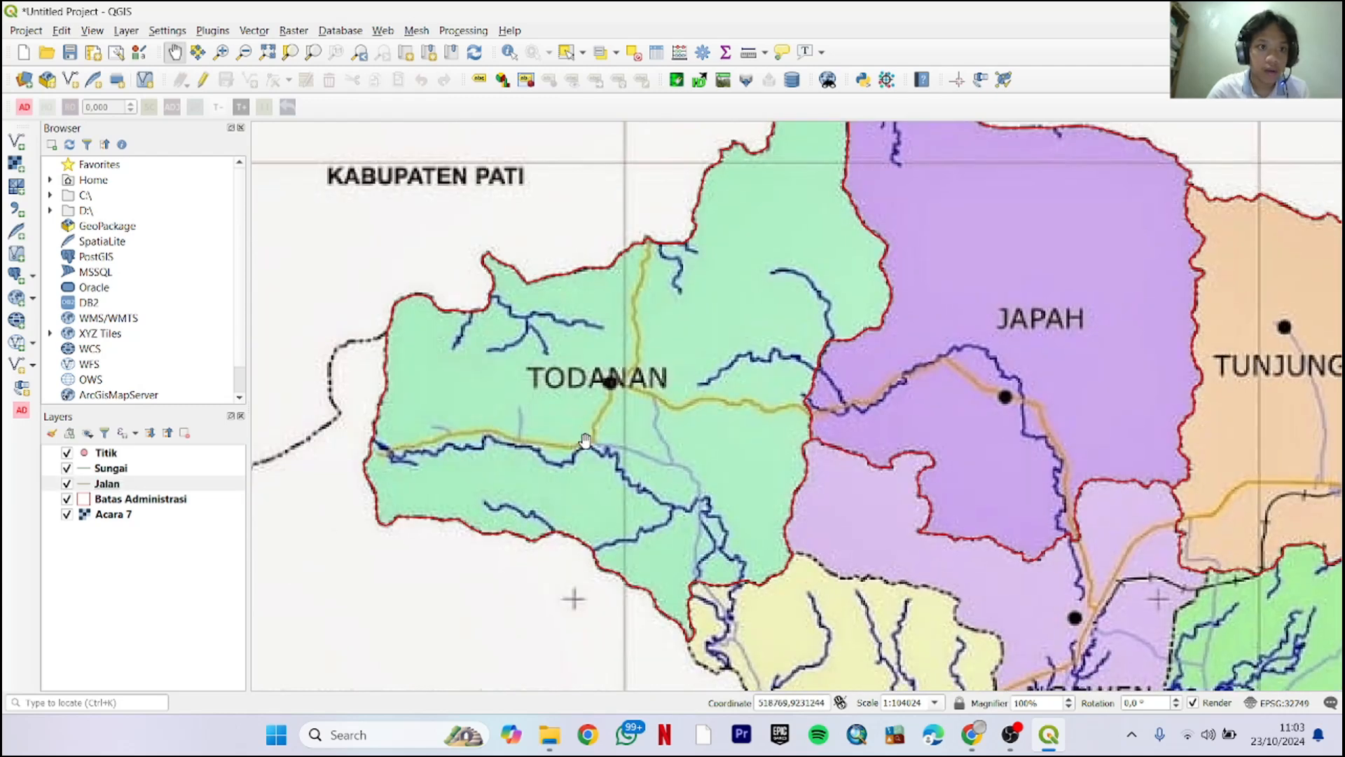
pyautogui.click(202, 86)
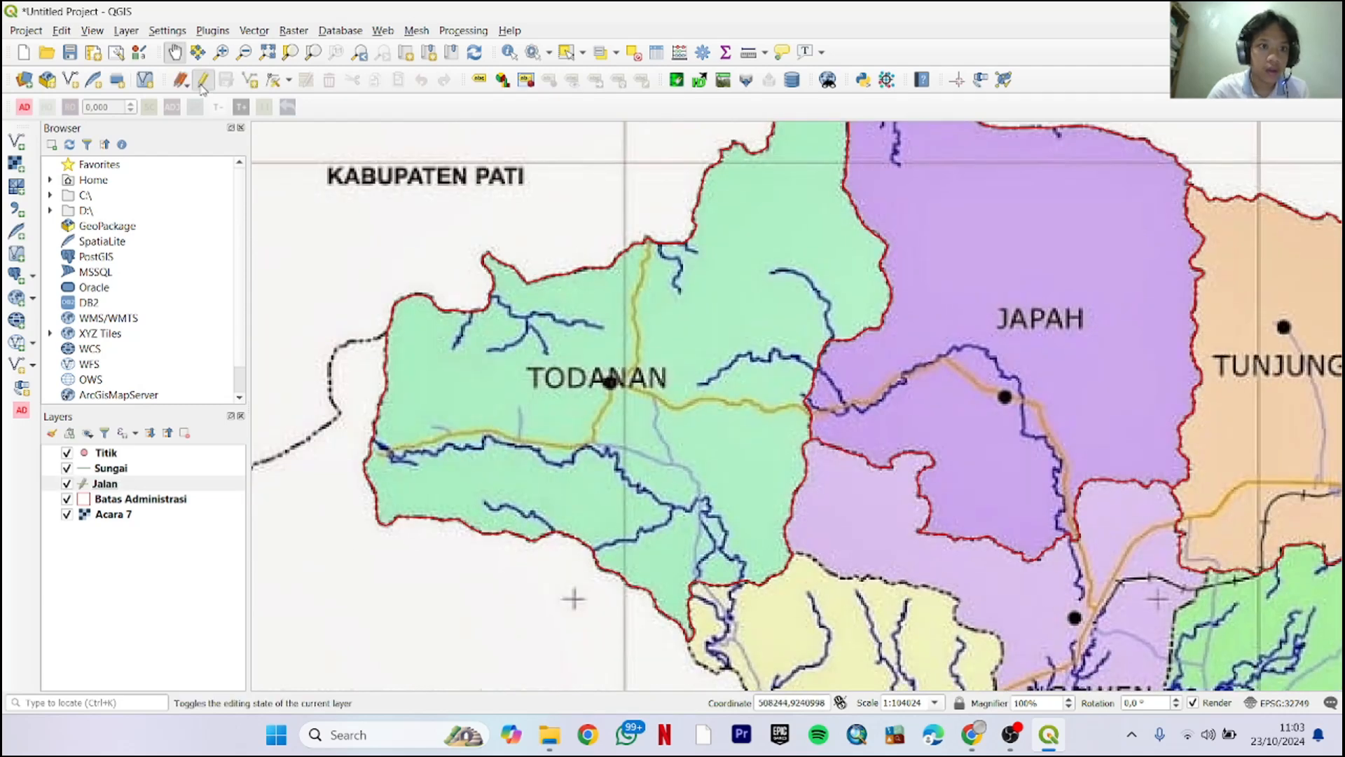
# Trace the collector road as a line feature from Todanan's western border through Japah to its southeastern border
pyautogui.click(249, 79)
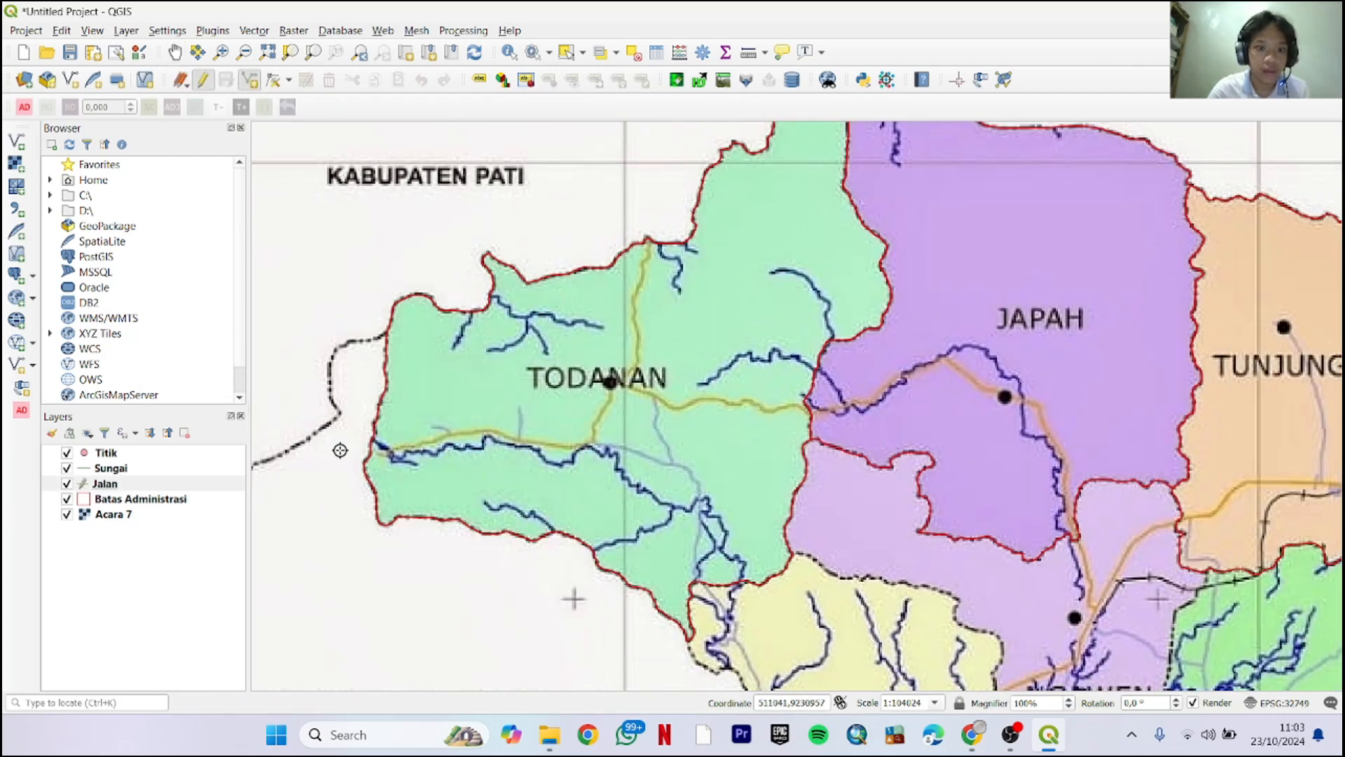
pyautogui.scroll(3, 343, 452)
pyautogui.scroll(-1, 364, 457)
pyautogui.scroll(-2, 368, 453)
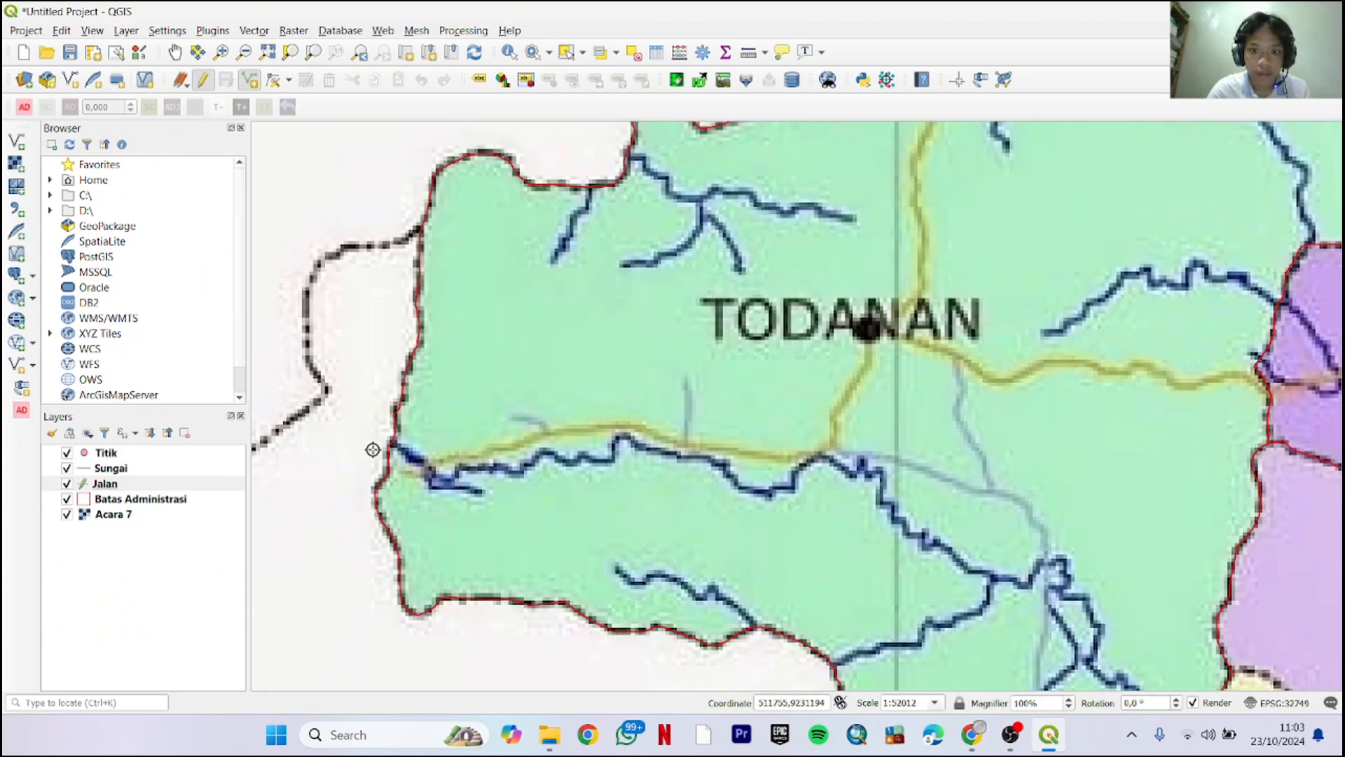
pyautogui.scroll(3, 351, 501)
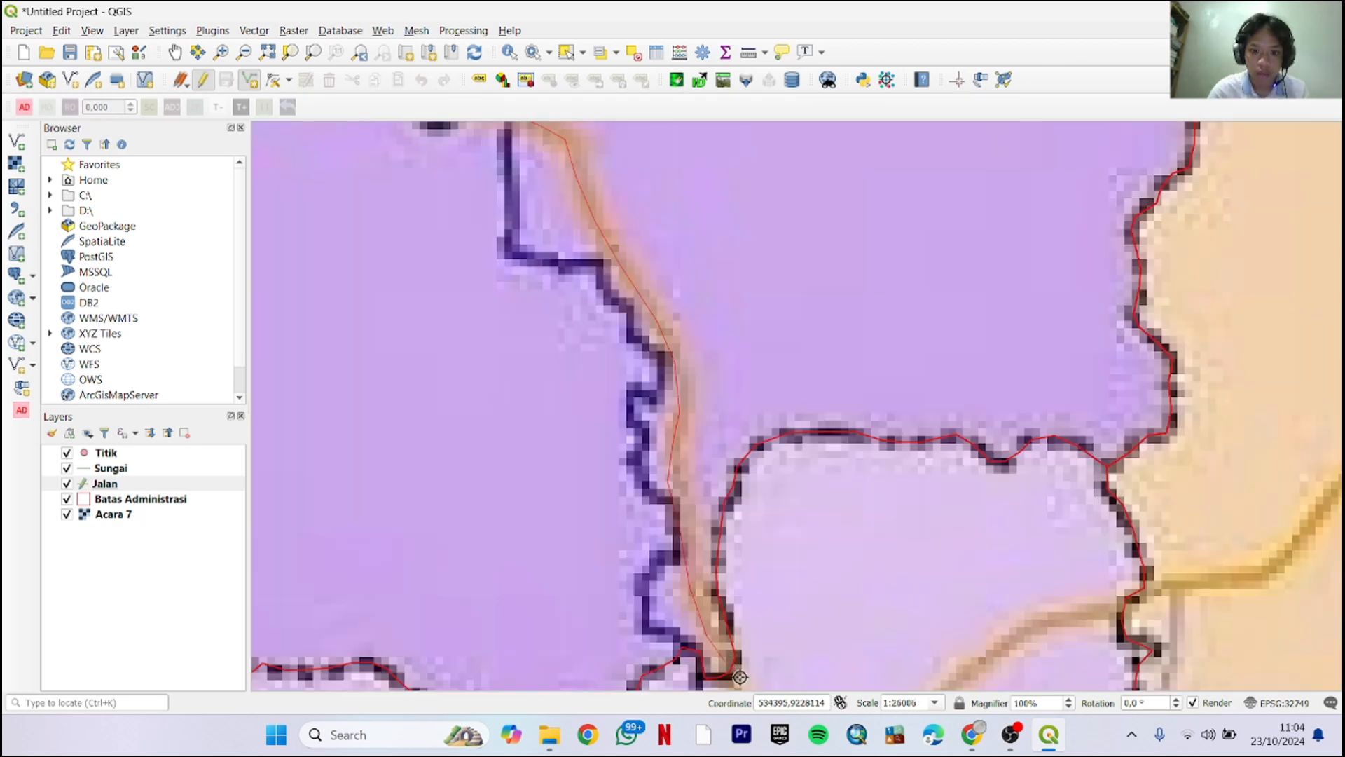
pyautogui.scroll(1, 728, 666)
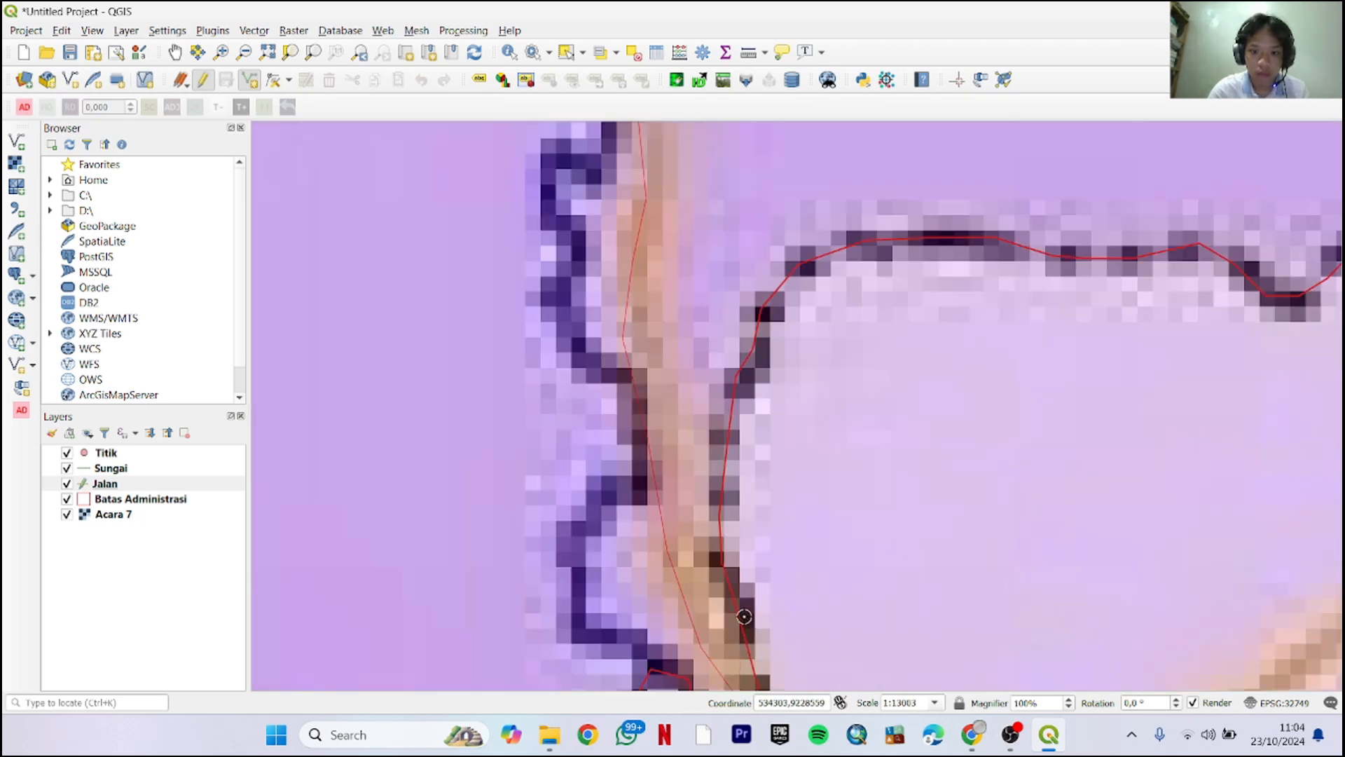
pyautogui.scroll(1, 744, 617)
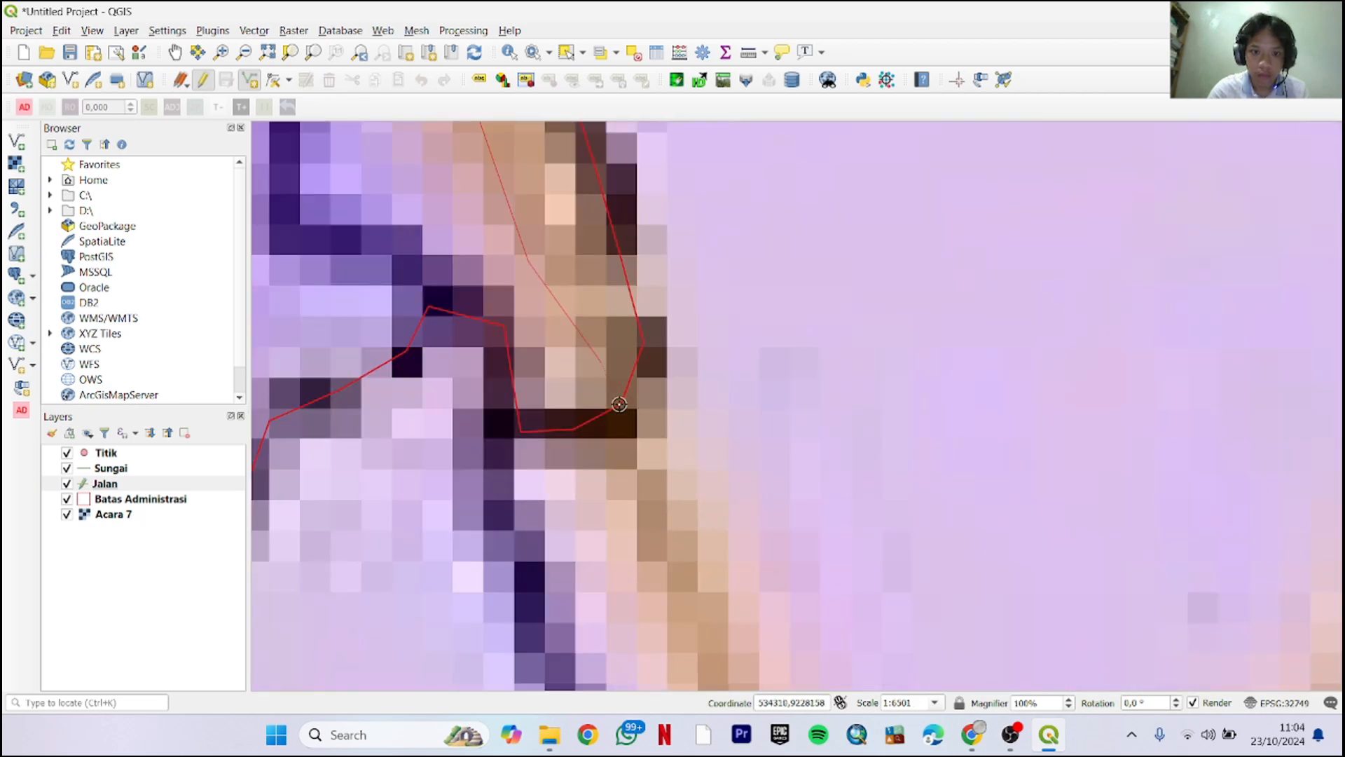
pyautogui.scroll(3, 619, 404)
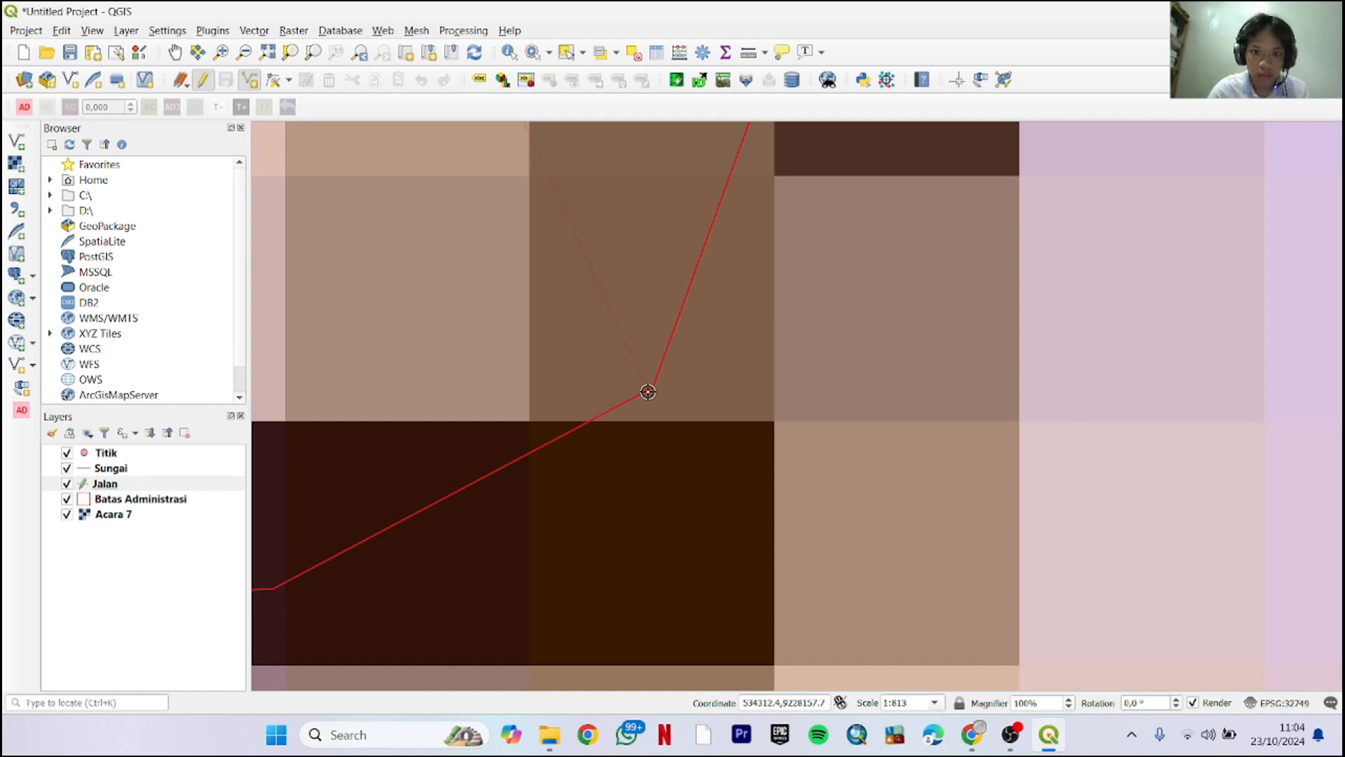
# Finish the road line with id 0 and Keterangan "Jalan Kolektor"
pyautogui.rightClick(676, 407)
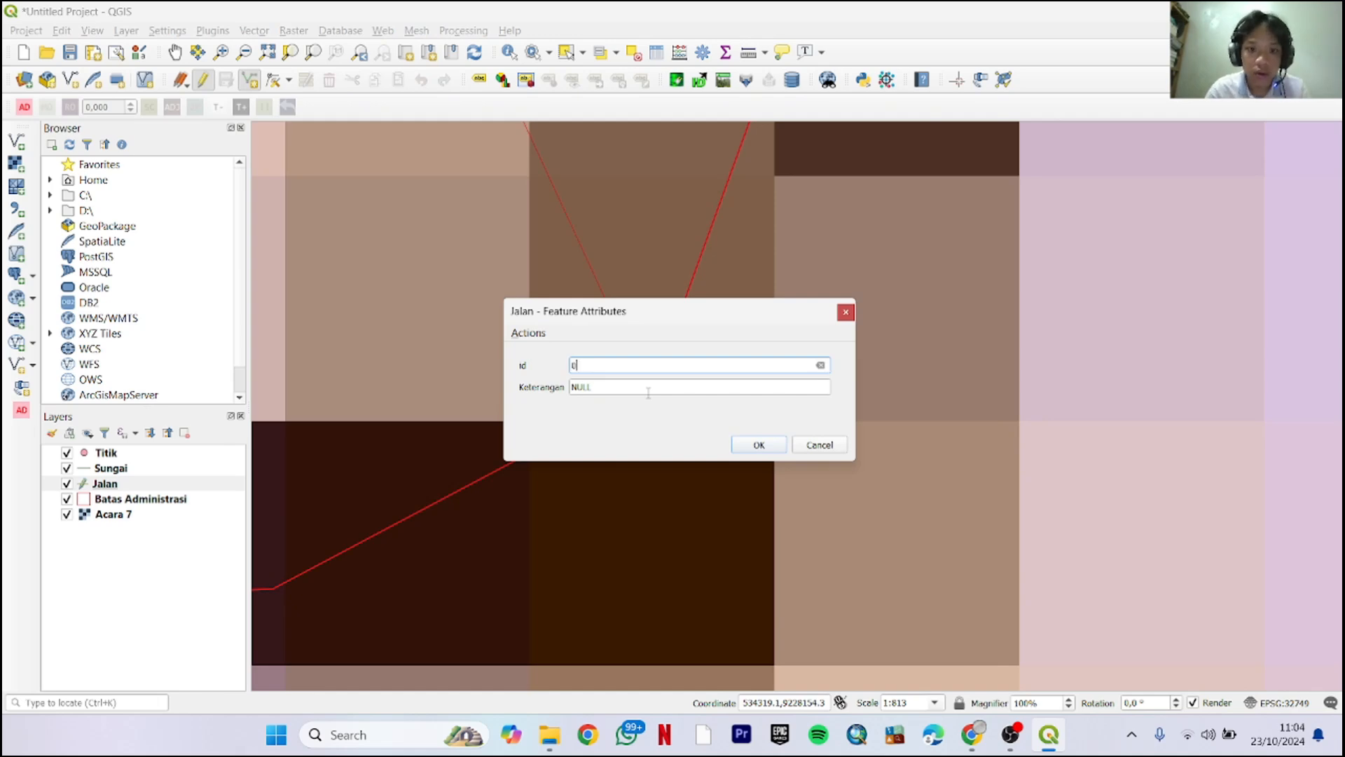
pyautogui.click(648, 391)
pyautogui.write('1')
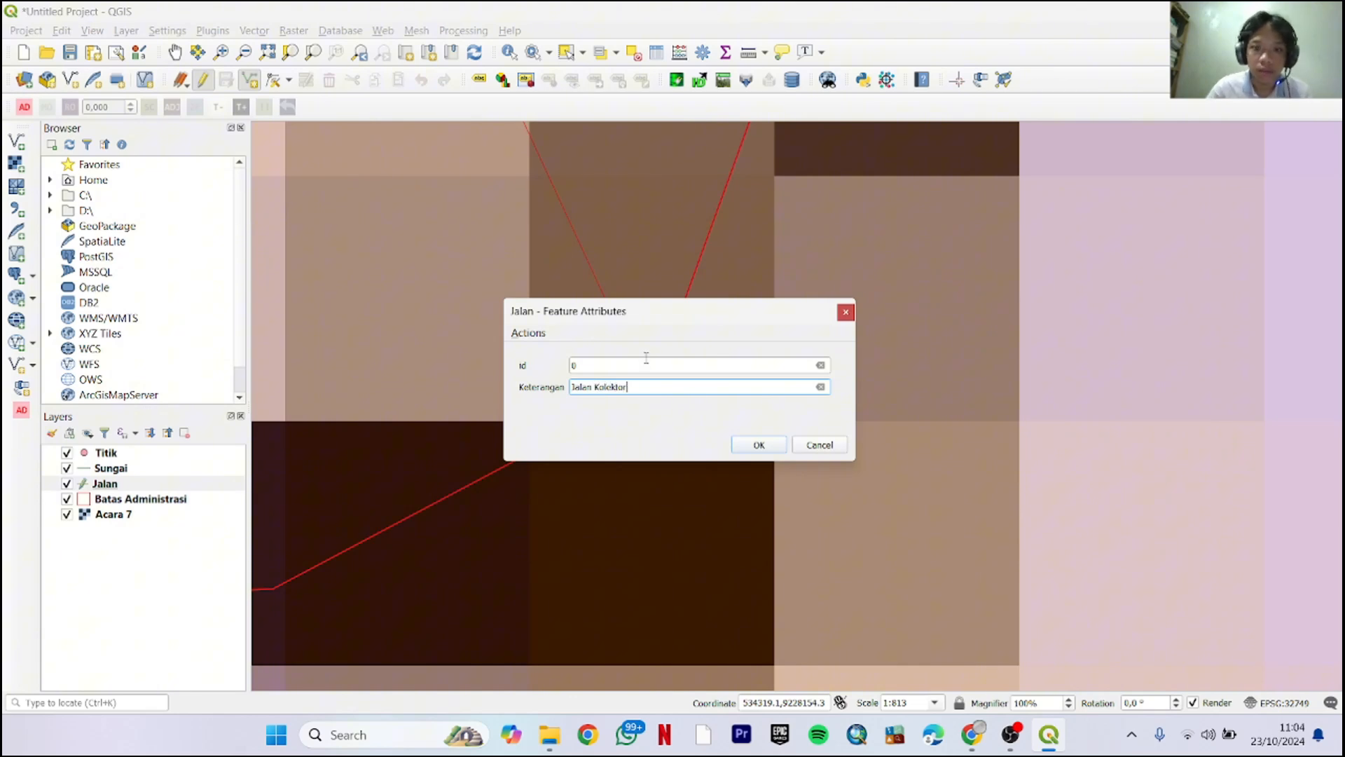
pyautogui.click(758, 445)
# Trace the main road across southern Tunjungan between its western and eastern borders as a line feature
pyautogui.scroll(-7, 762, 424)
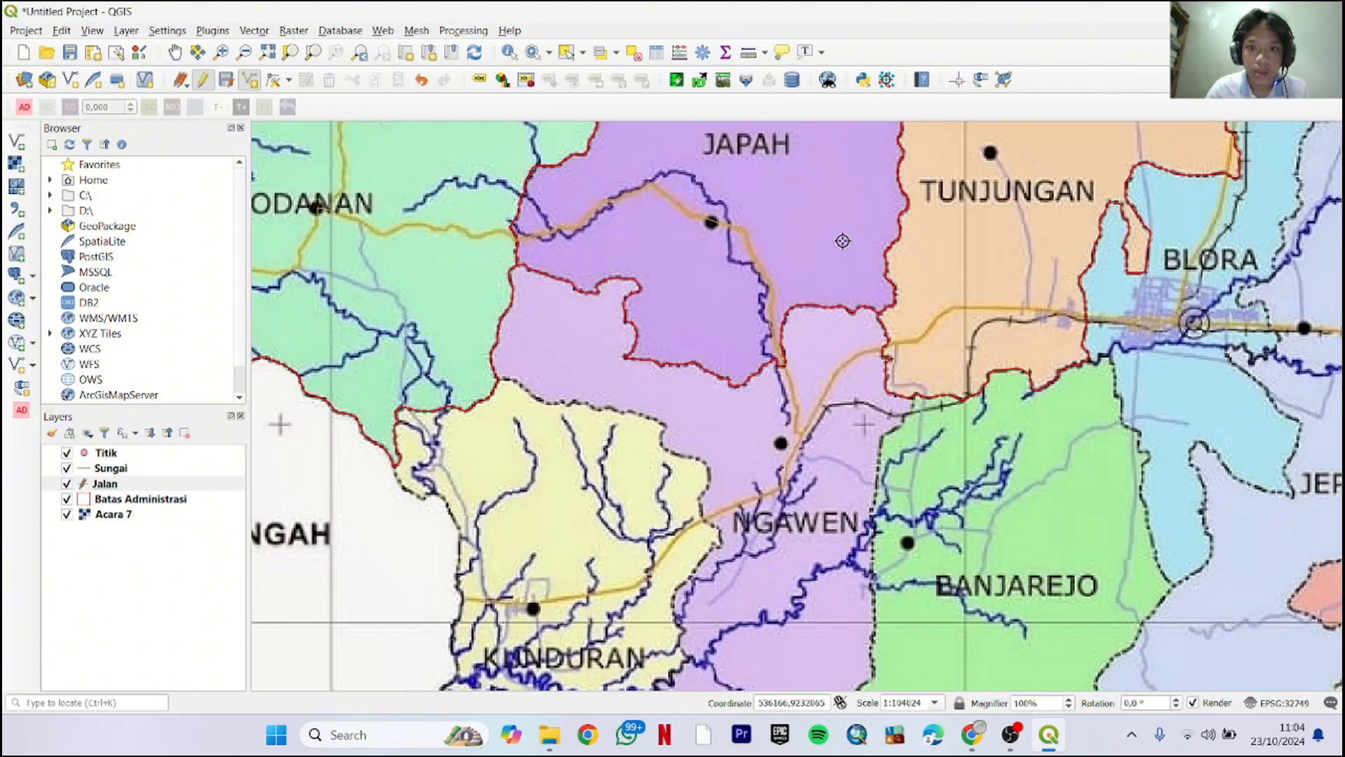
pyautogui.moveTo(843, 241); pyautogui.dragTo(595, 595)
pyautogui.scroll(2, 760, 599)
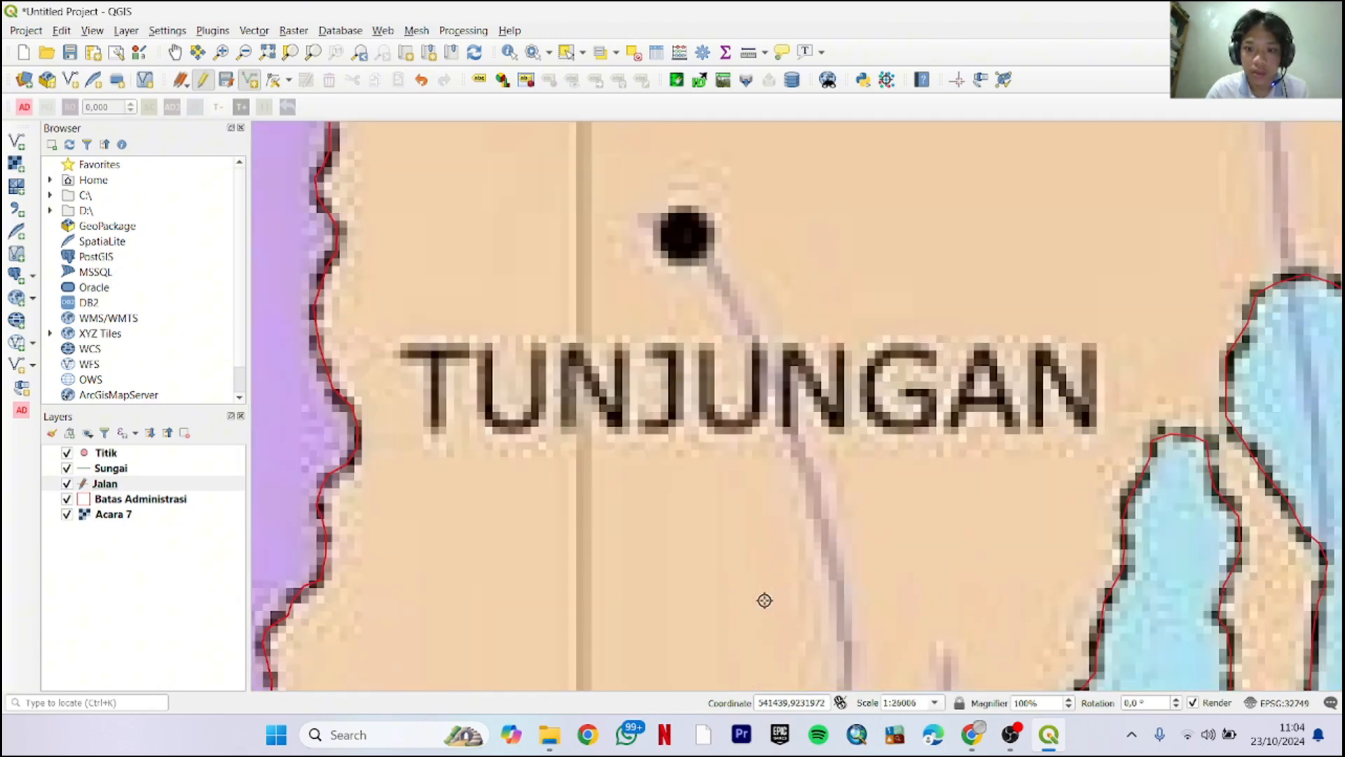
pyautogui.press('Down')
pyautogui.press('Down')
pyautogui.press('Down')
pyautogui.press('Down')
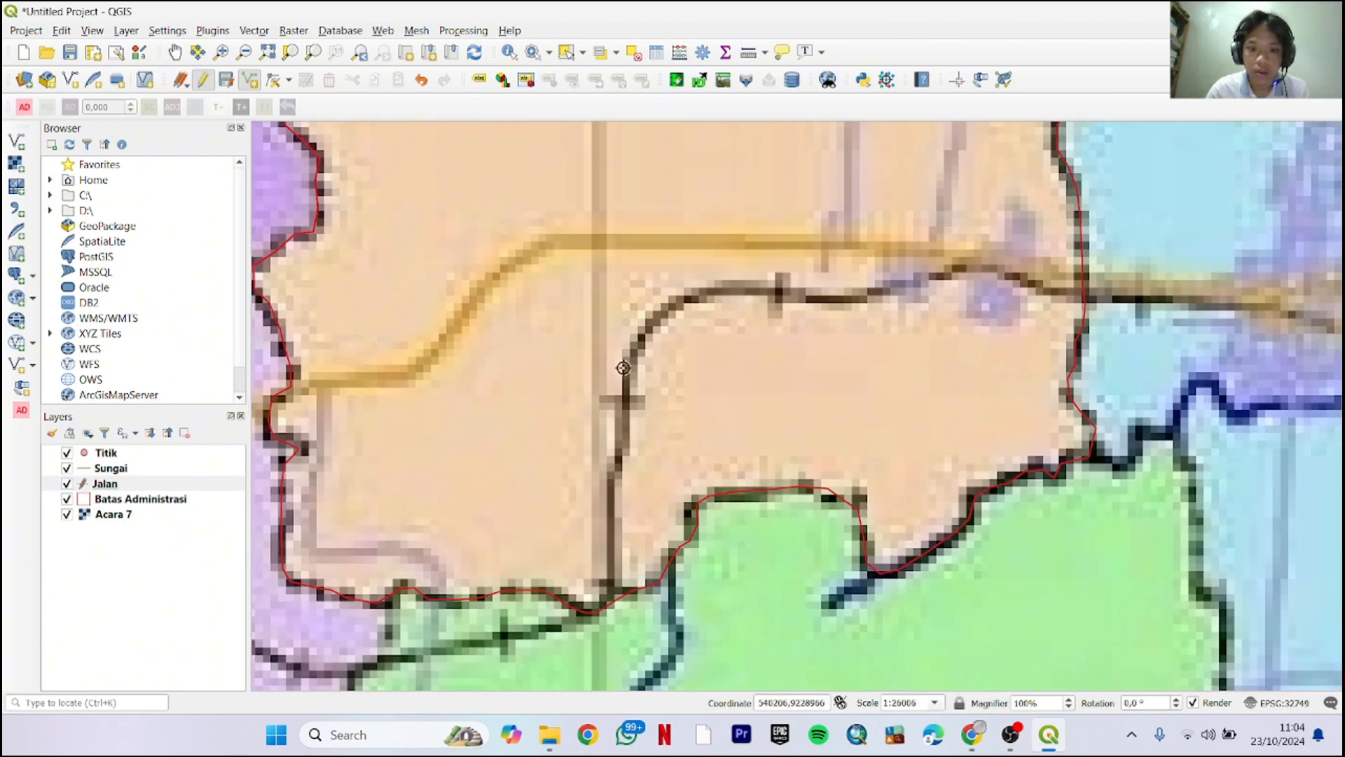
pyautogui.press('Left')
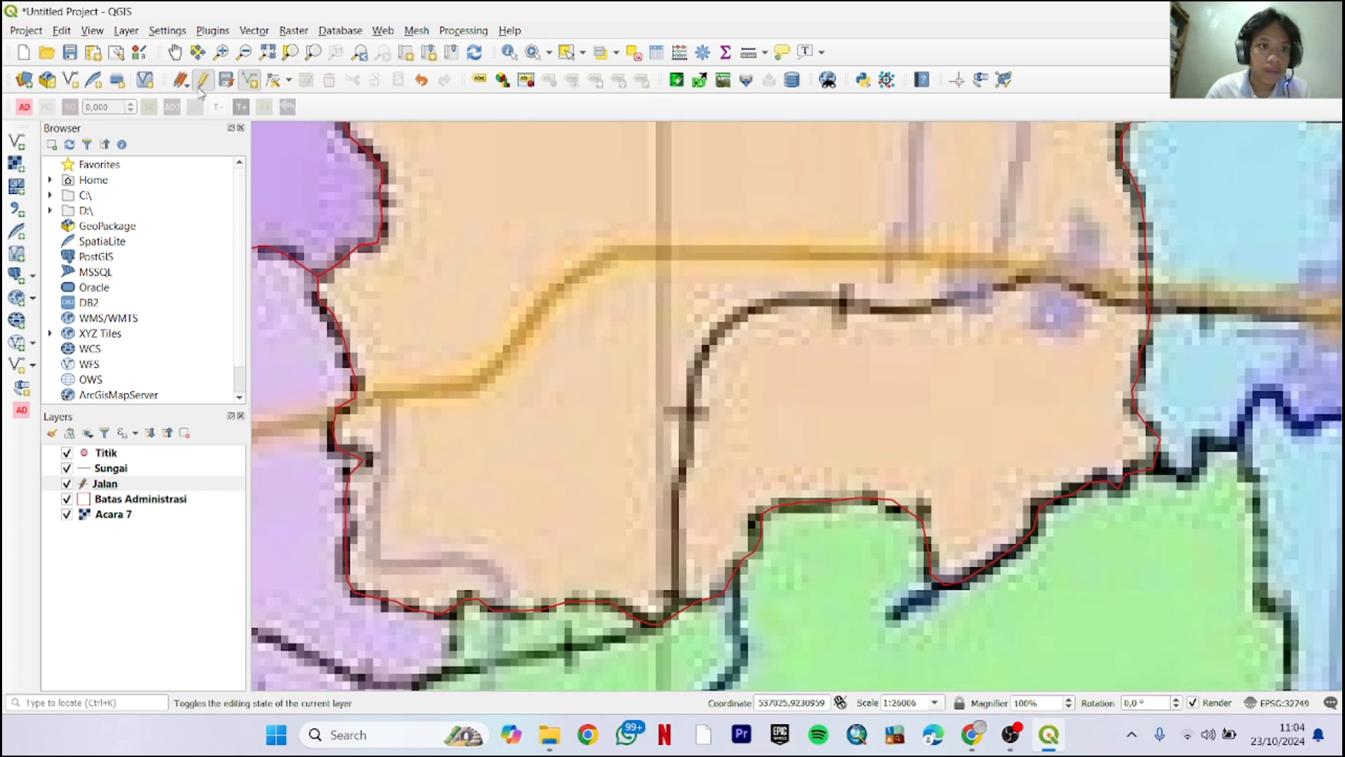
pyautogui.click(355, 398)
# Finish the Tunjungan road line with id 0 and Keterangan "Jalan Arteri"
pyautogui.rightClick(355, 397)
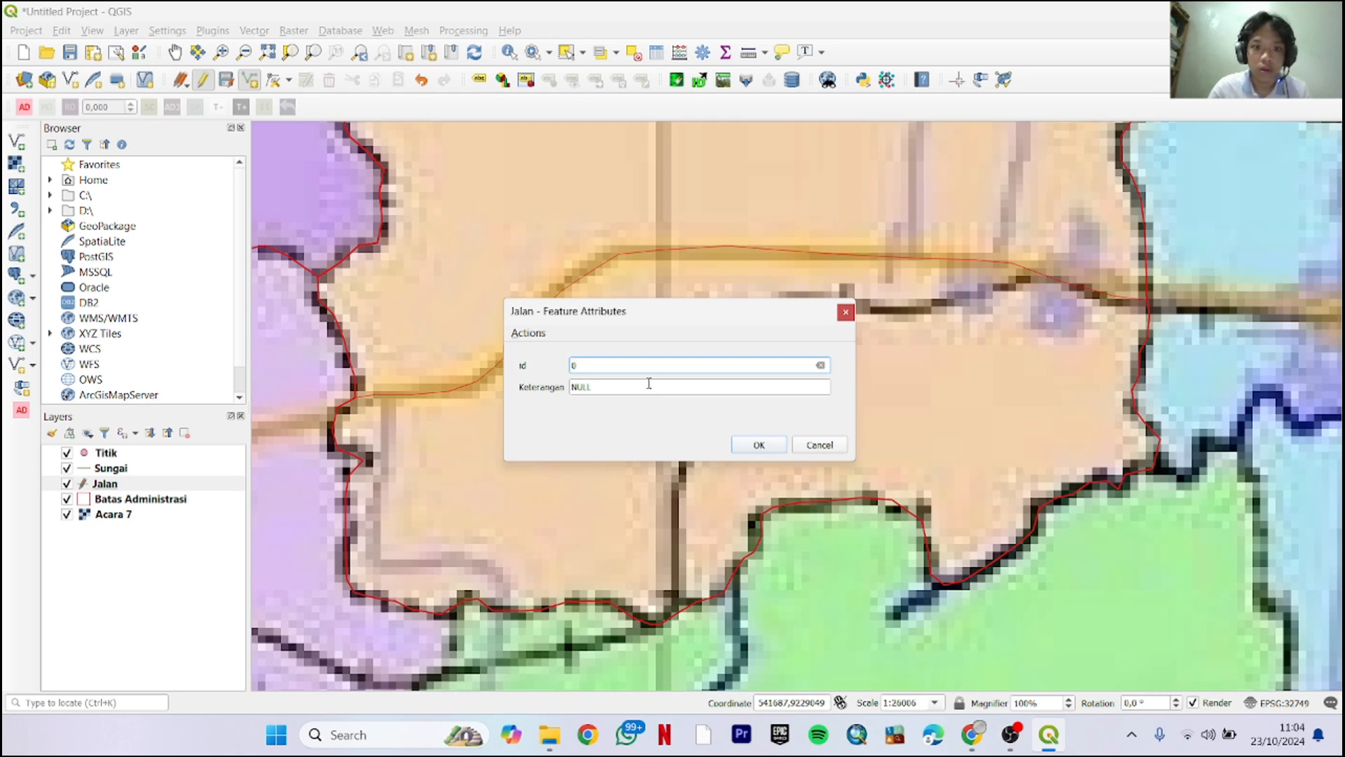
pyautogui.click(649, 383)
pyautogui.write('Jalan Arteri')
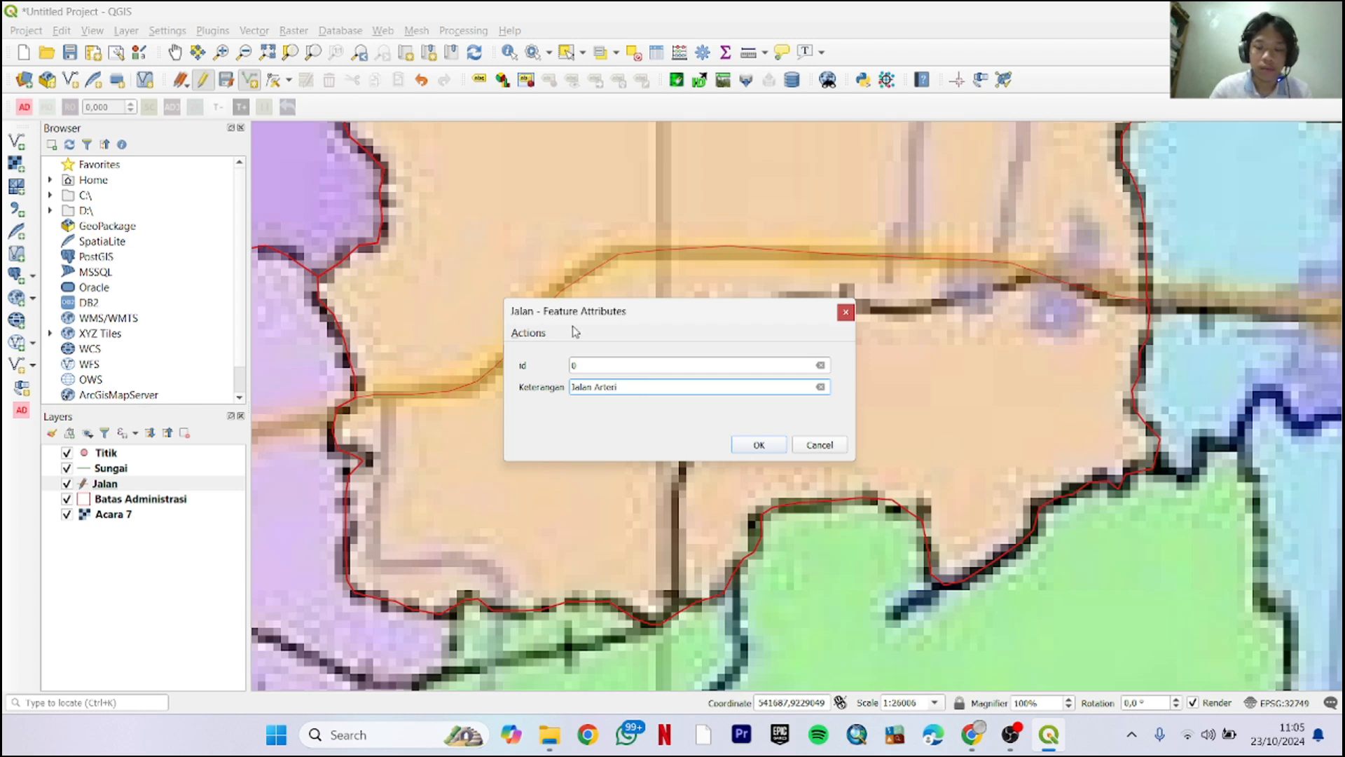
pyautogui.click(746, 446)
# Save the new road features and end editing of the Jalan layer
pyautogui.scroll(-3, 741, 445)
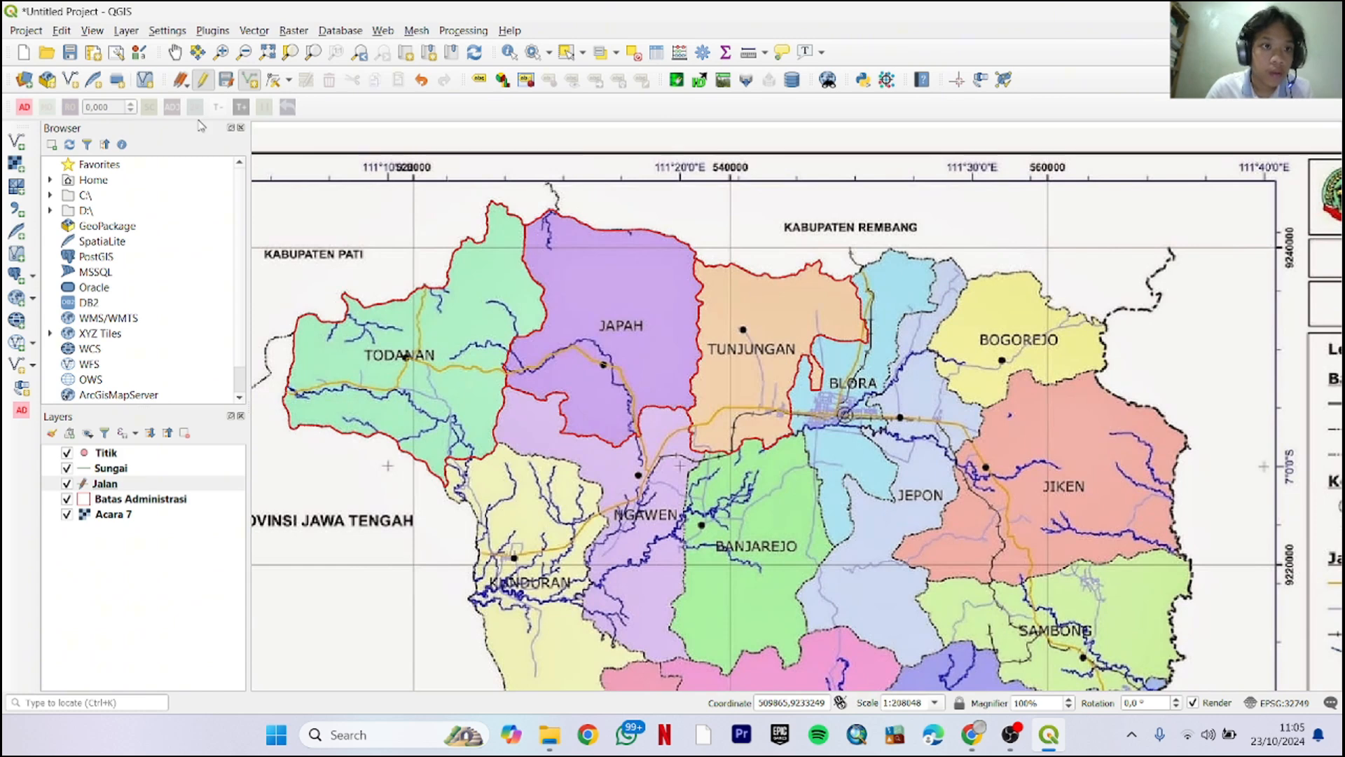
pyautogui.click(225, 81)
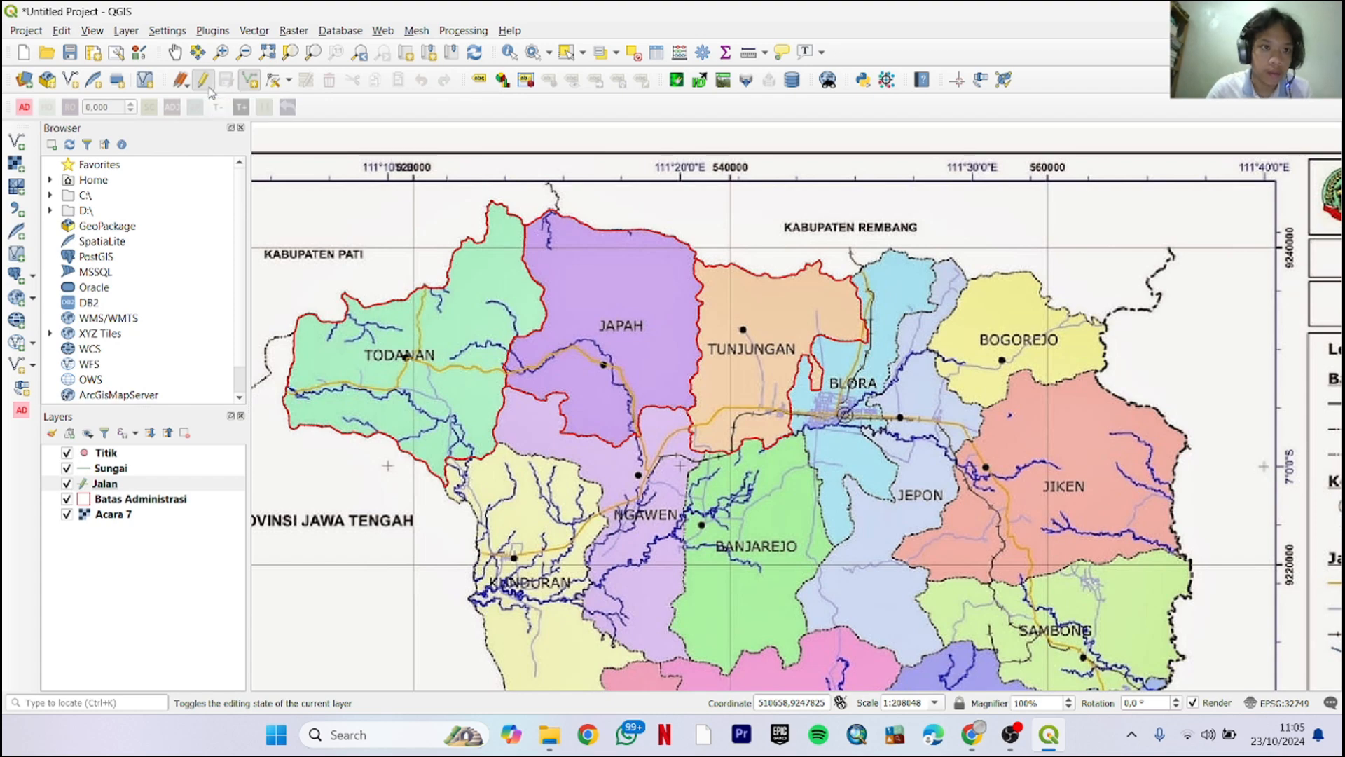
pyautogui.click(204, 82)
# Make Sungai the active layer and put it into edit mode
pyautogui.scroll(1, 595, 387)
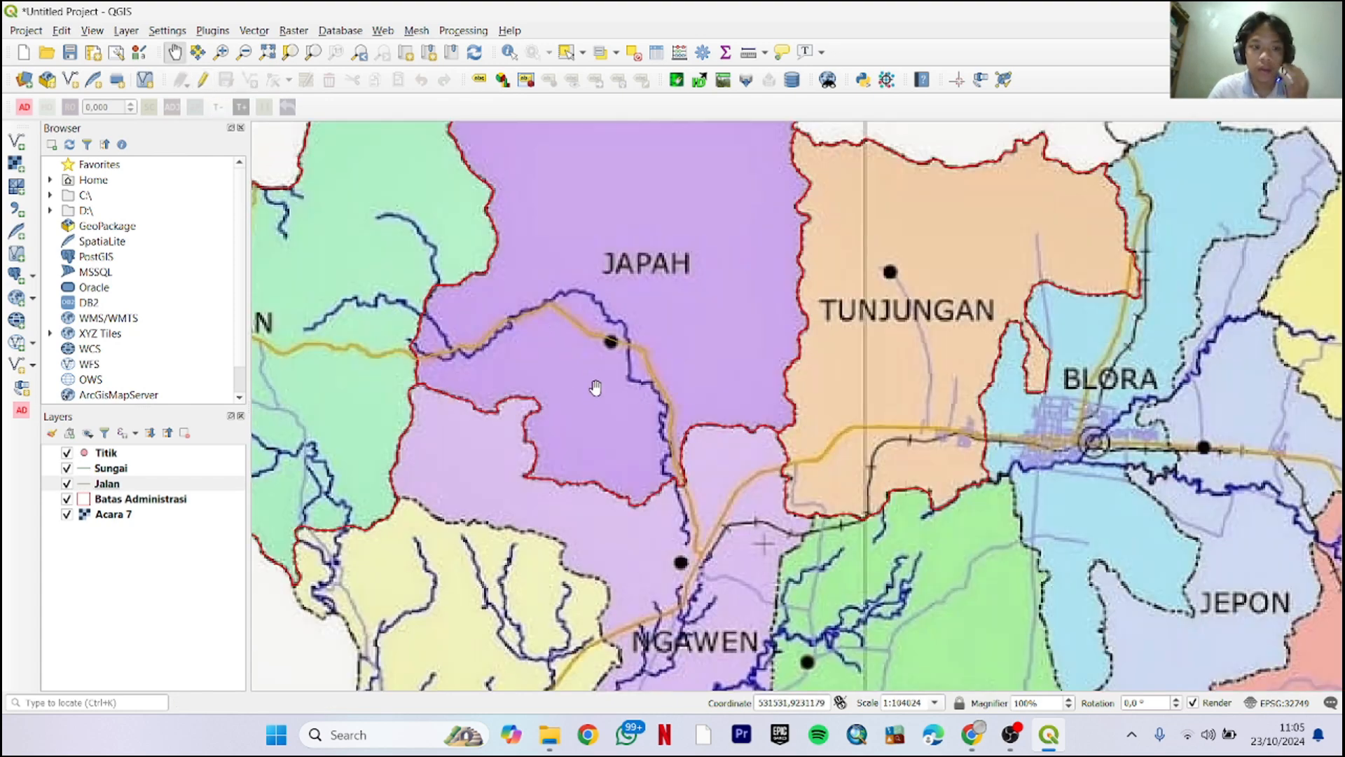
pyautogui.click(110, 467)
pyautogui.moveTo(318, 308); pyautogui.dragTo(674, 477)
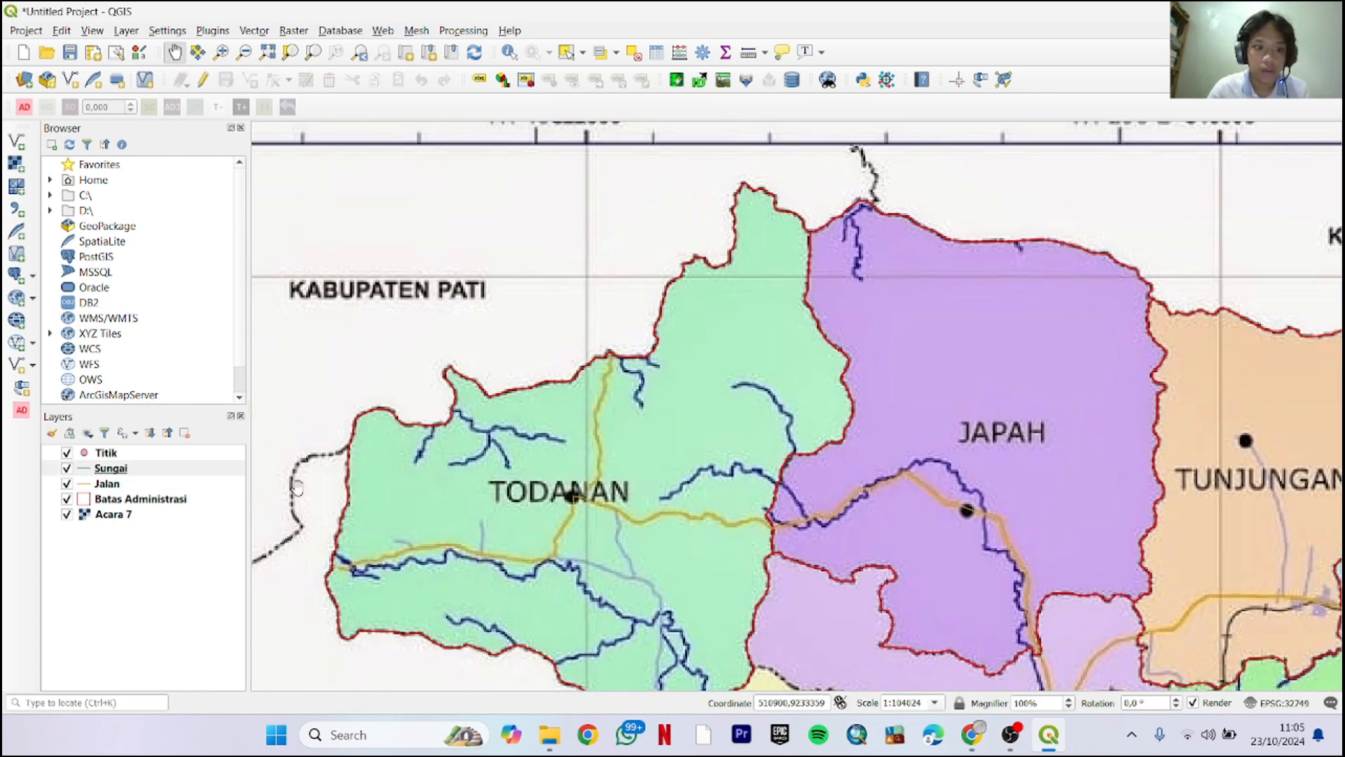
pyautogui.click(203, 80)
# Trace the curved river in northeastern Todanan as a line feature from the Japah border to its northwestern end
pyautogui.scroll(2, 496, 543)
pyautogui.scroll(-1, 442, 417)
pyautogui.scroll(-2, 441, 417)
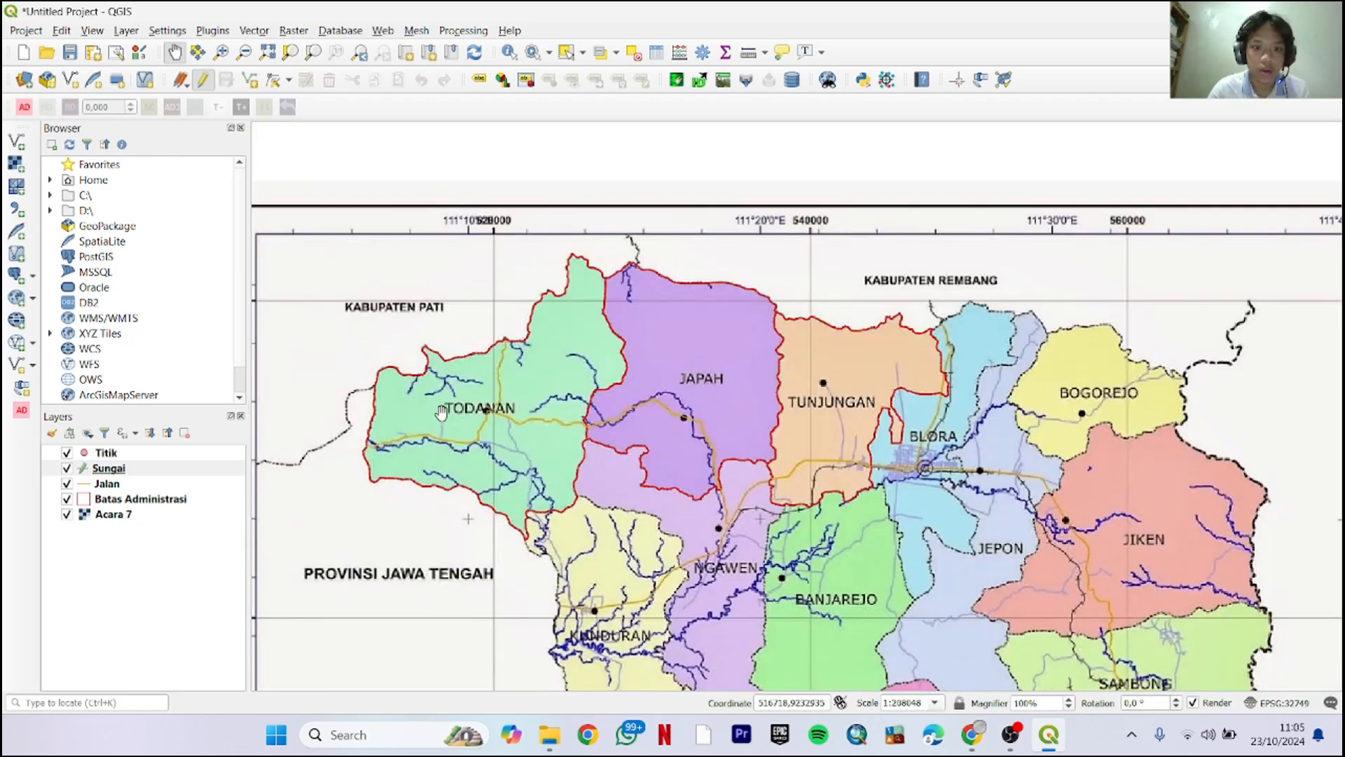
pyautogui.scroll(3, 441, 413)
pyautogui.moveTo(840, 389); pyautogui.dragTo(303, 421)
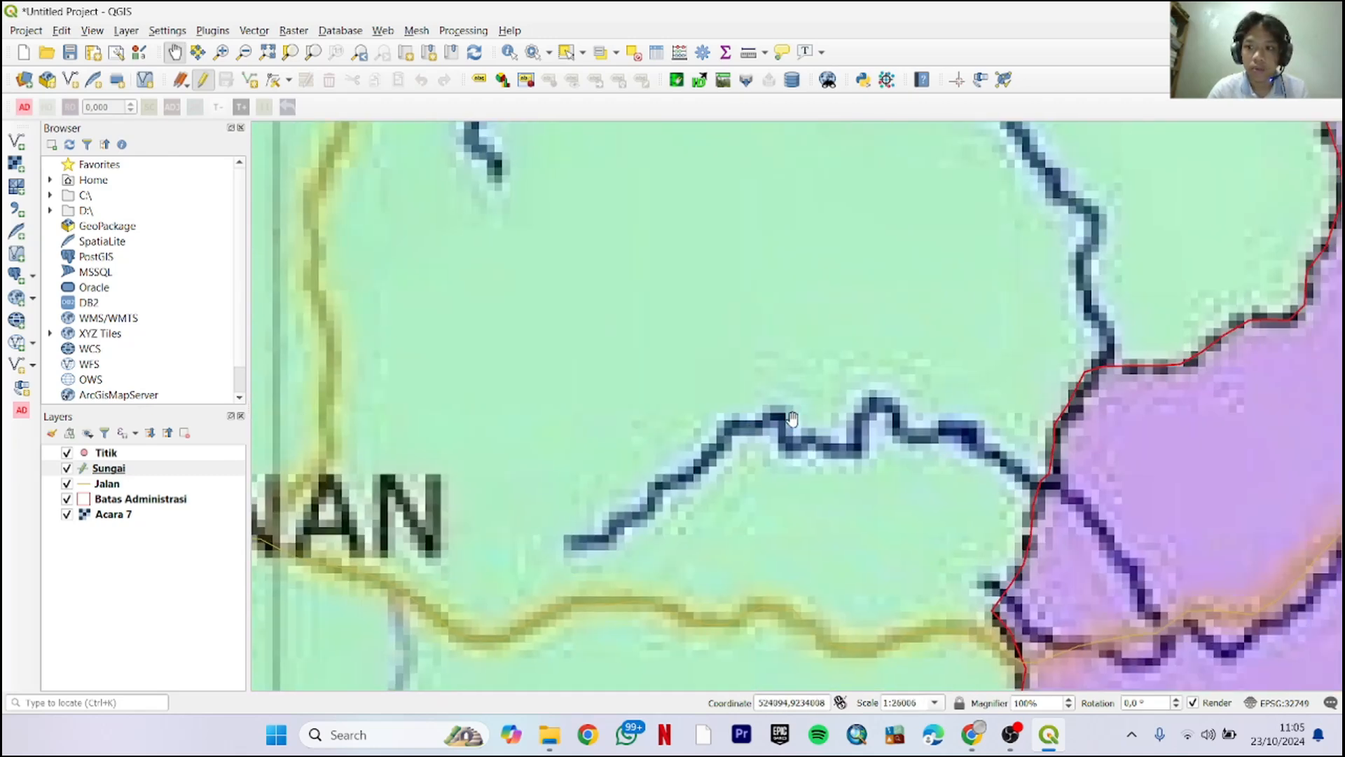
pyautogui.scroll(-1, 788, 423)
pyautogui.scroll(-1, 511, 534)
pyautogui.scroll(2, 515, 533)
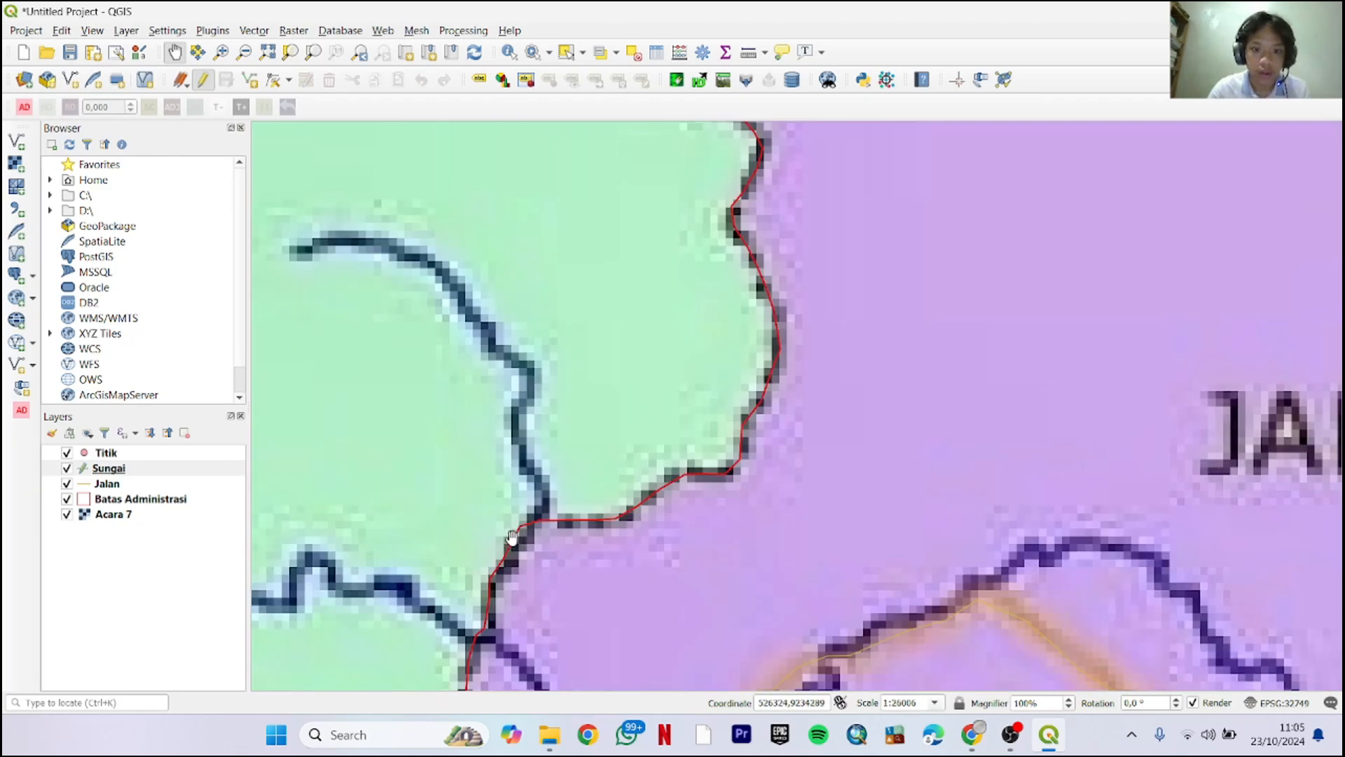
pyautogui.scroll(2, 628, 490)
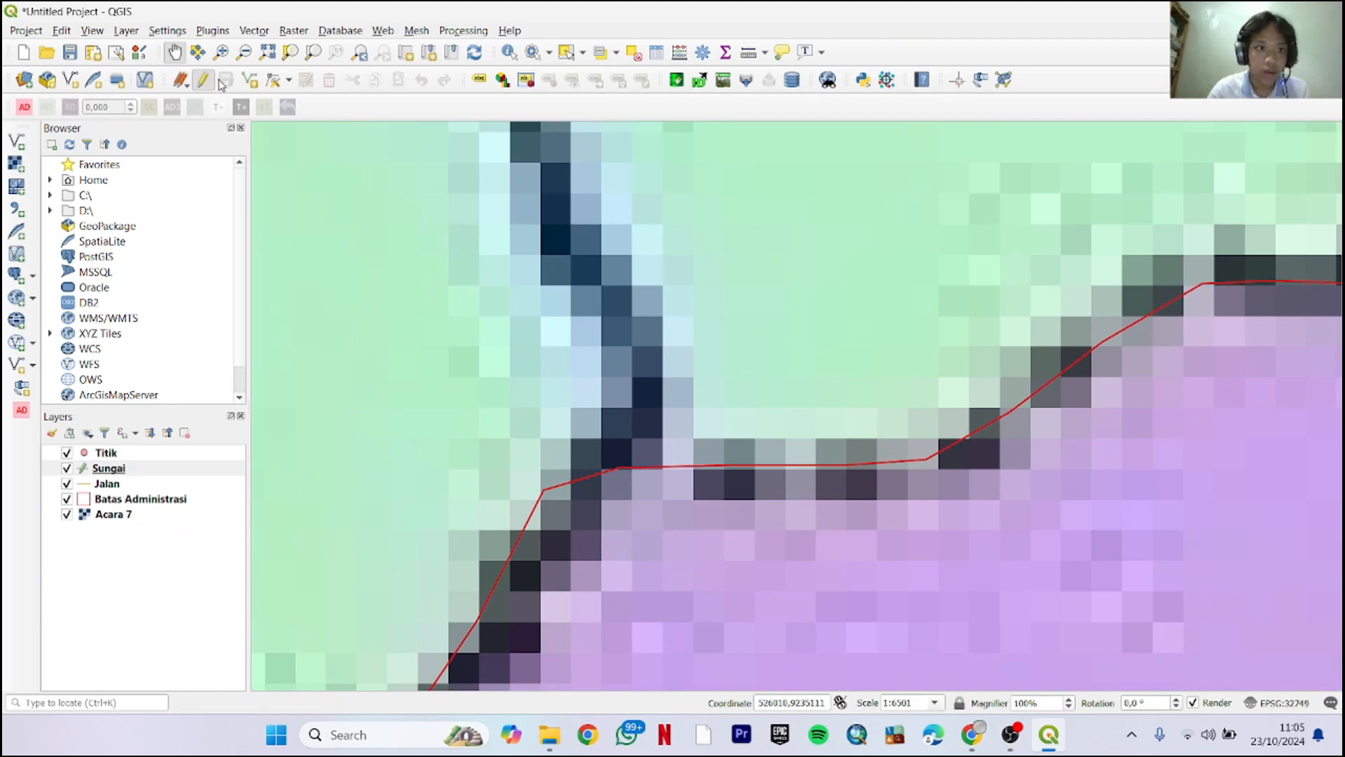
pyautogui.click(250, 80)
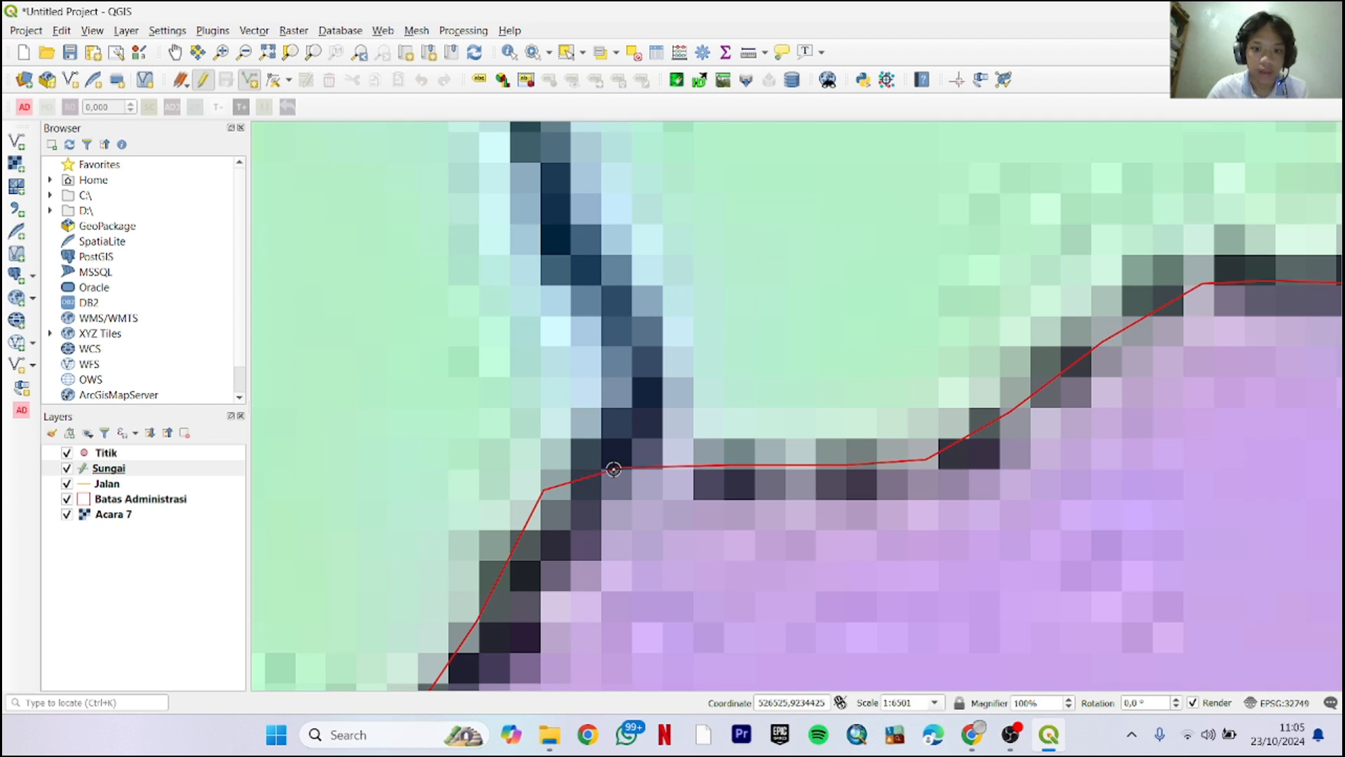
pyautogui.click(625, 460)
pyautogui.click(632, 425)
pyautogui.click(635, 351)
pyautogui.click(604, 304)
pyautogui.click(552, 192)
pyautogui.scroll(-2, 552, 192)
pyautogui.moveTo(552, 193); pyautogui.dragTo(545, 490)
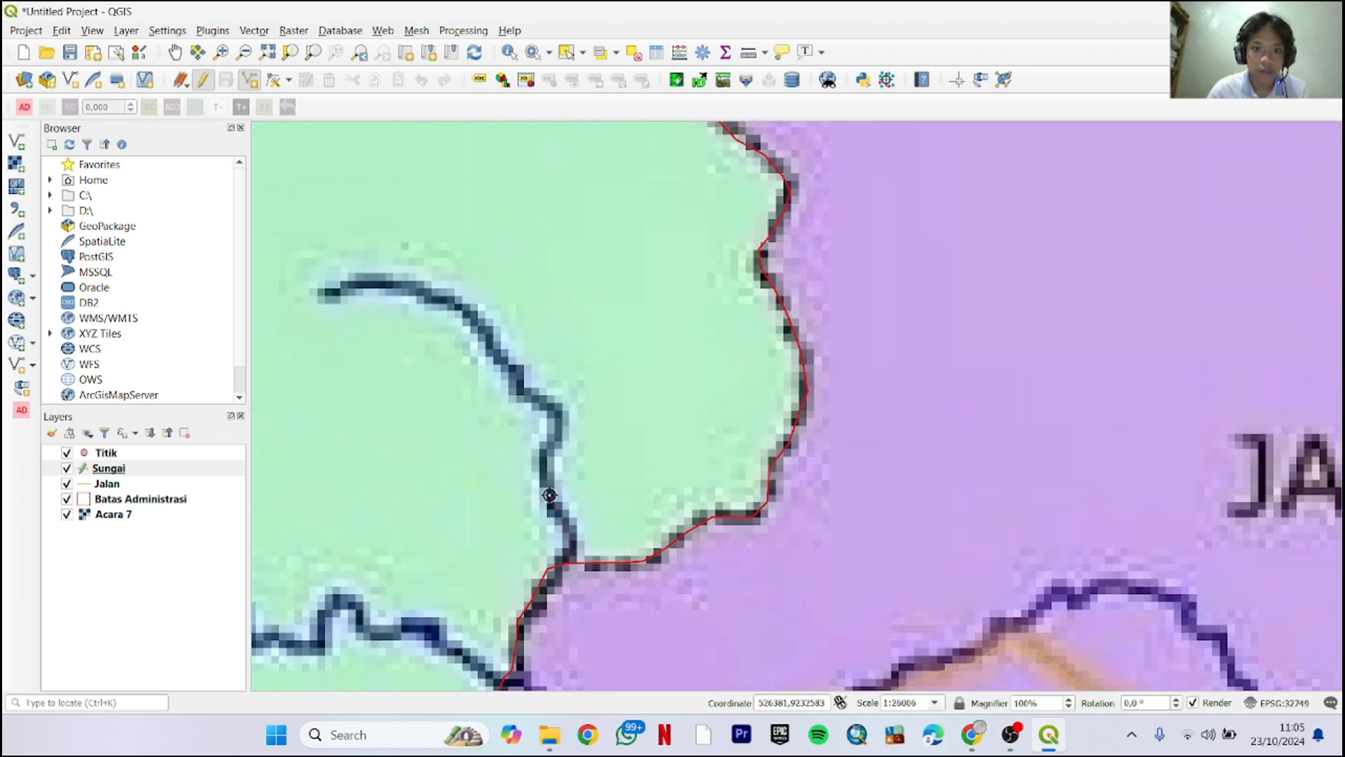
pyautogui.scroll(2, 543, 470)
pyautogui.click(536, 446)
pyautogui.click(539, 382)
pyautogui.click(559, 341)
pyautogui.click(578, 318)
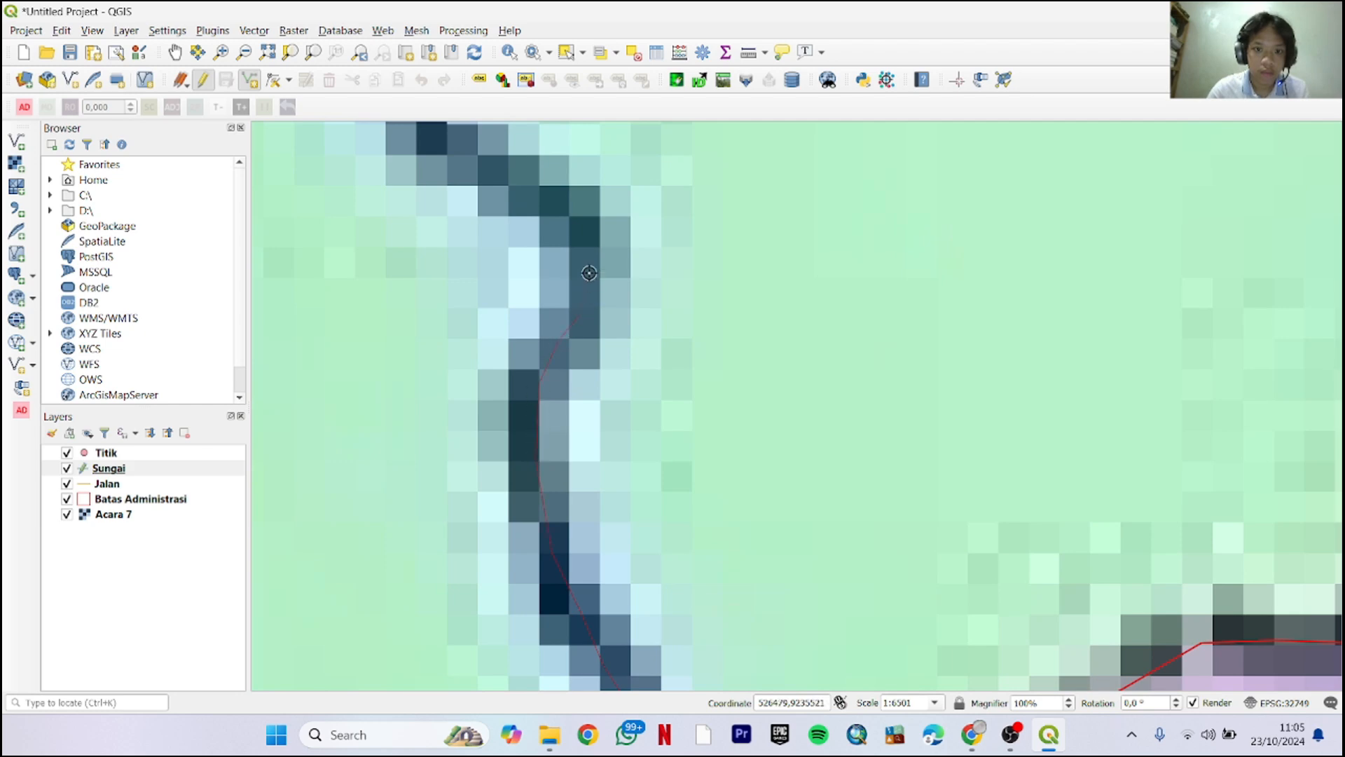
pyautogui.click(589, 262)
pyautogui.click(560, 215)
pyautogui.click(516, 191)
pyautogui.moveTo(505, 187); pyautogui.dragTo(881, 512)
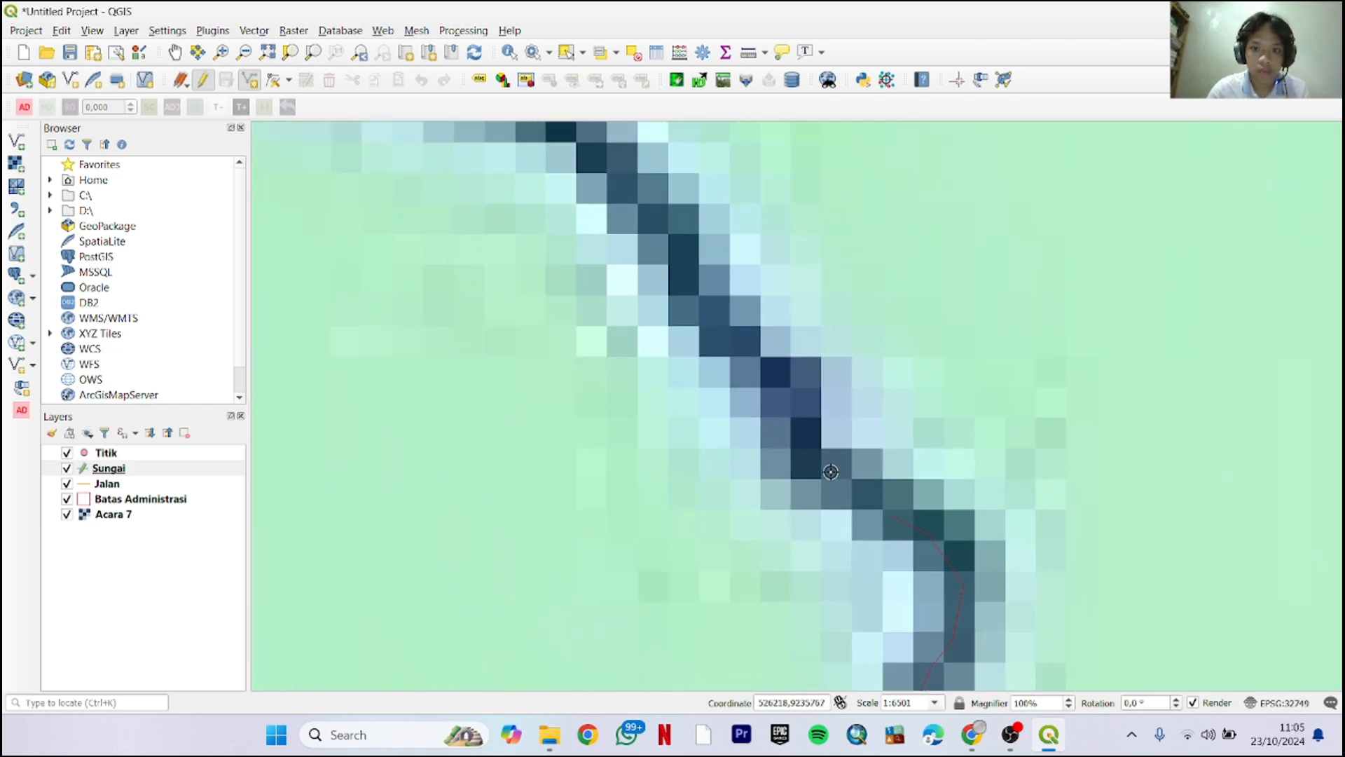
pyautogui.click(830, 470)
pyautogui.click(780, 403)
pyautogui.click(743, 353)
pyautogui.click(670, 246)
pyautogui.moveTo(671, 247); pyautogui.dragTo(934, 625)
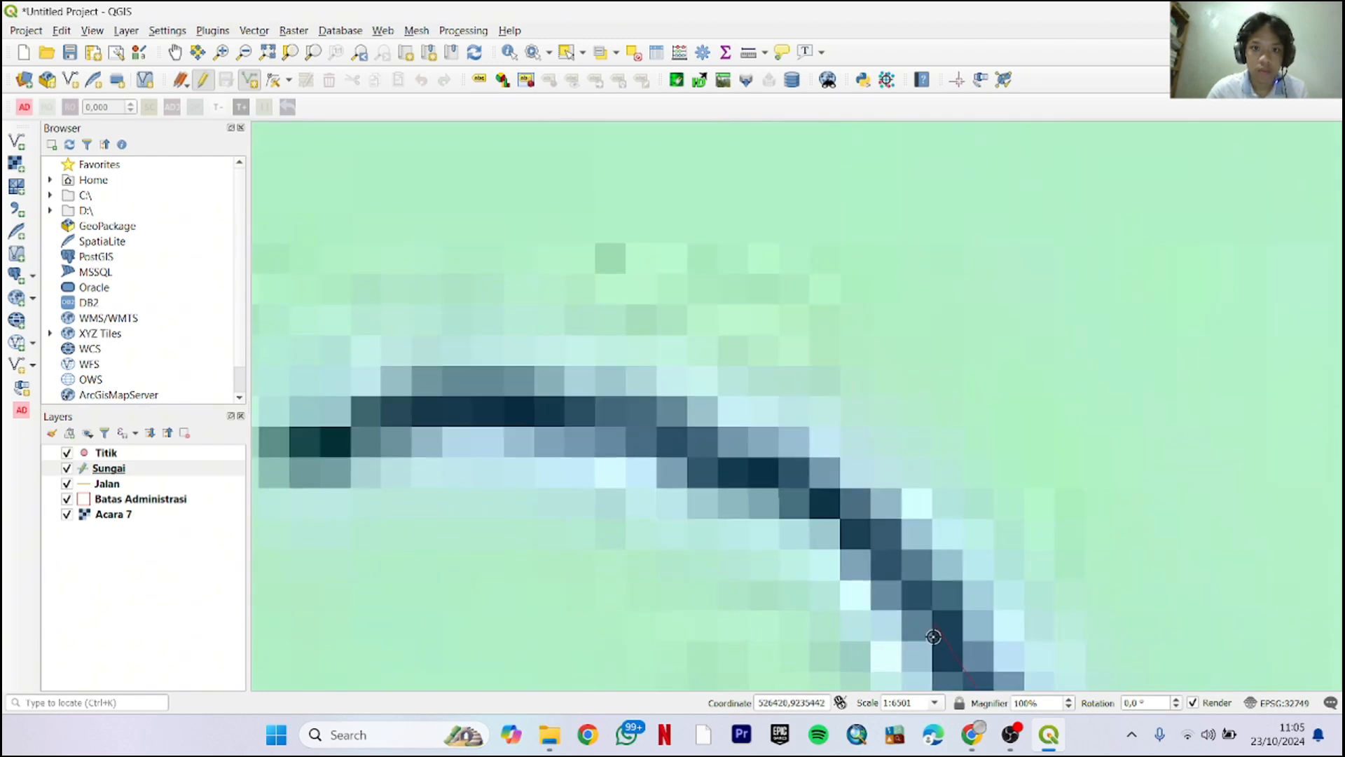
pyautogui.click(899, 580)
pyautogui.click(839, 520)
pyautogui.click(773, 482)
pyautogui.click(695, 451)
pyautogui.click(613, 425)
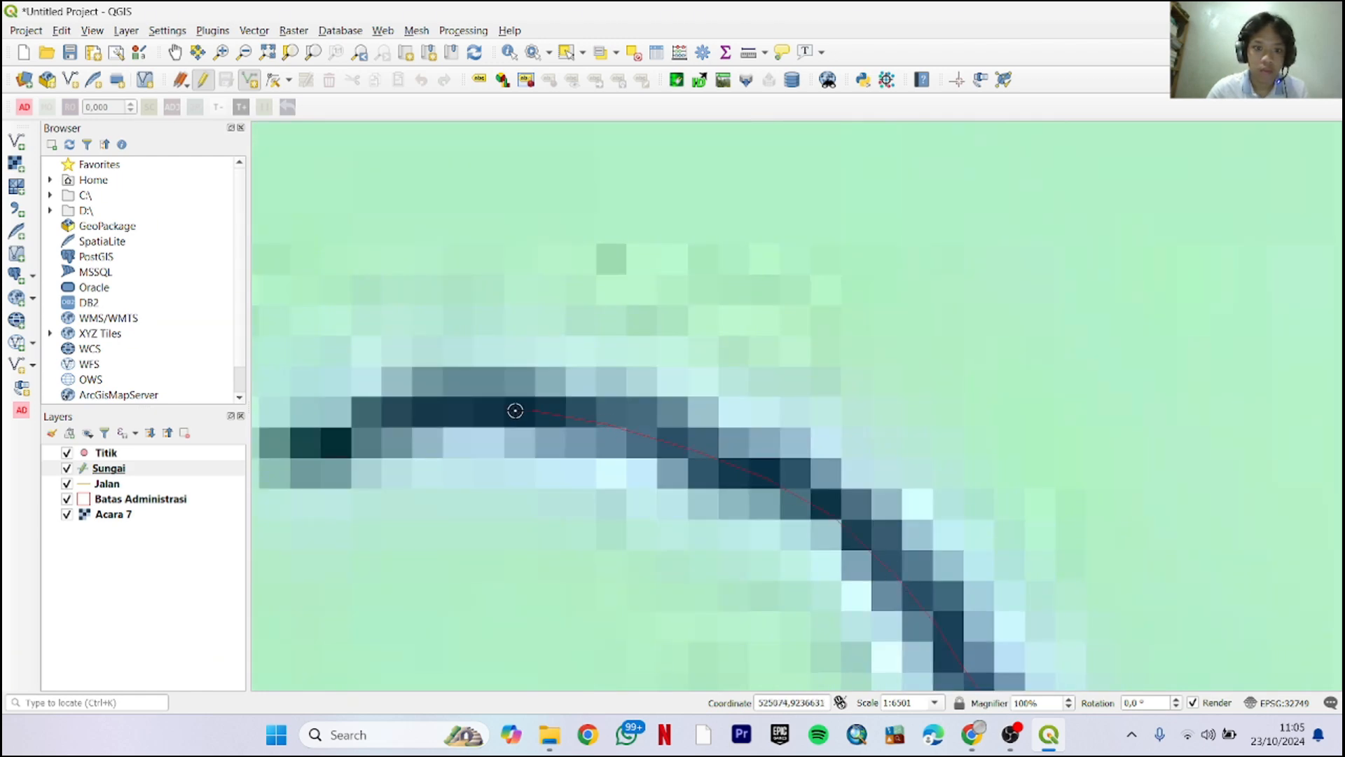
pyautogui.click(516, 410)
pyautogui.click(430, 414)
pyautogui.click(358, 442)
pyautogui.moveTo(330, 458); pyautogui.dragTo(730, 419)
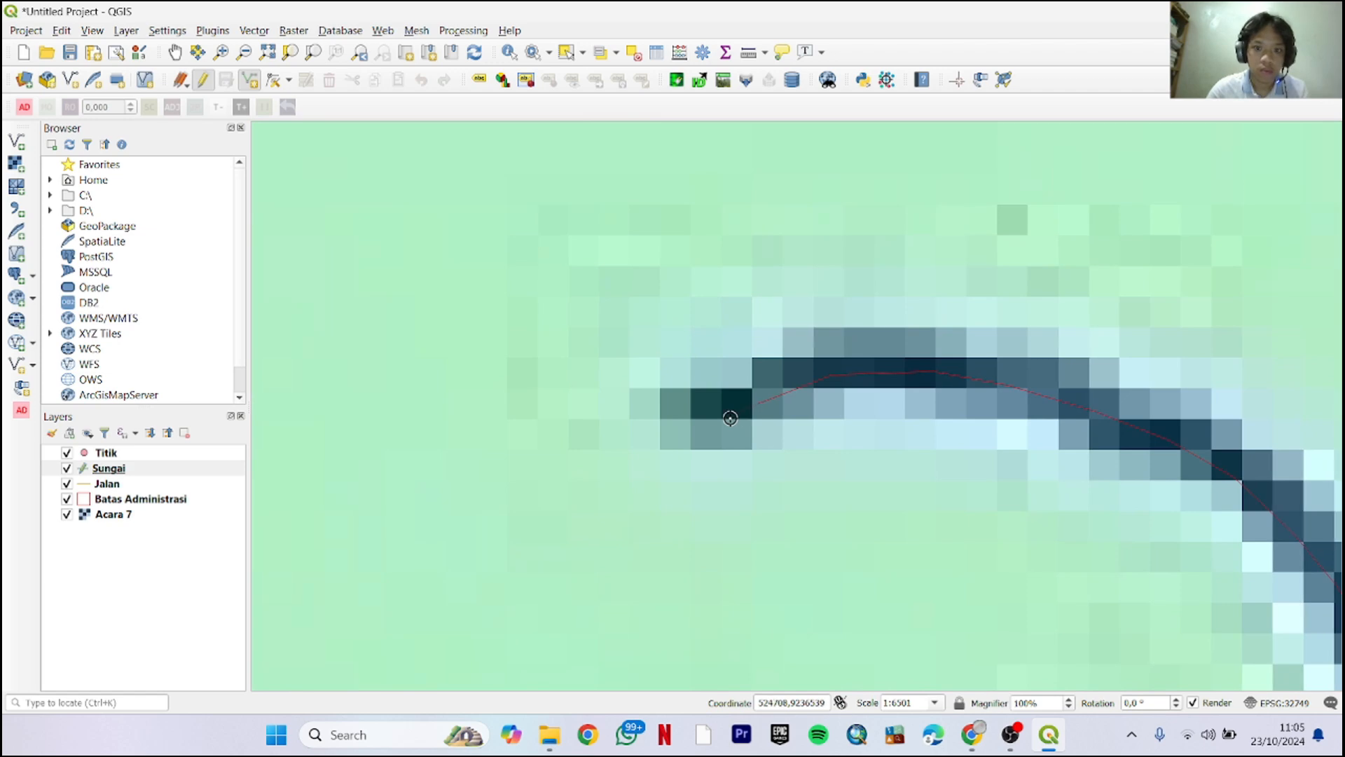
# Finish the Todanan river line with id 0 and Keterangan "Musi"
pyautogui.rightClick(671, 408)
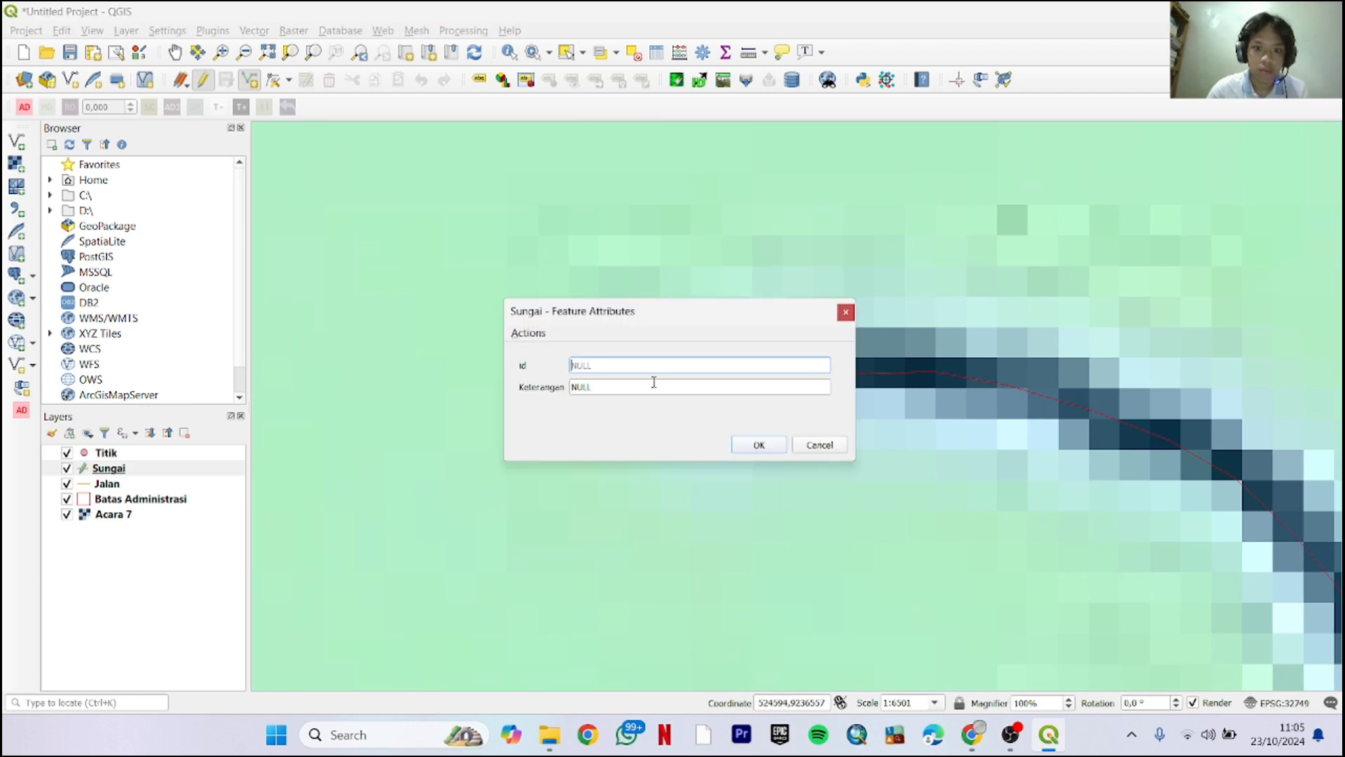
pyautogui.write('0')
pyautogui.click(654, 384)
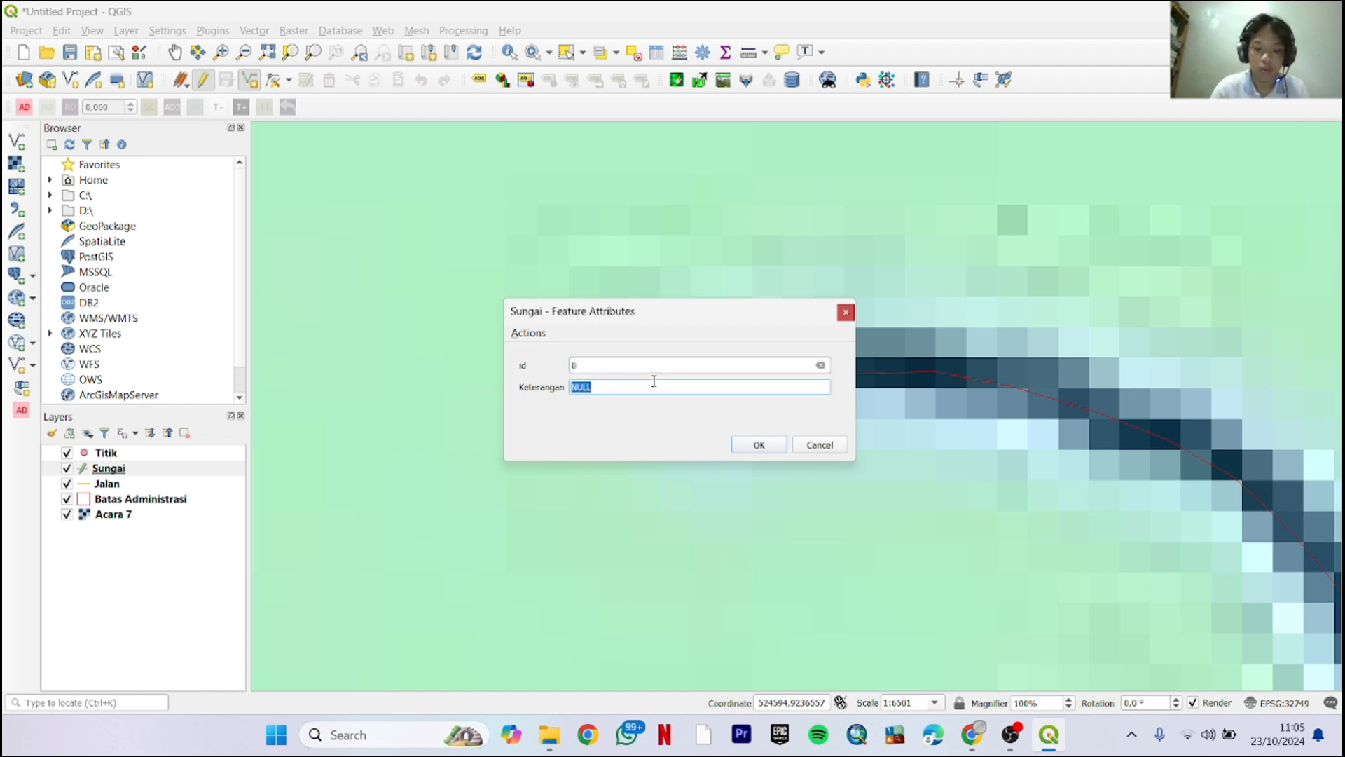
pyautogui.write('Musi')
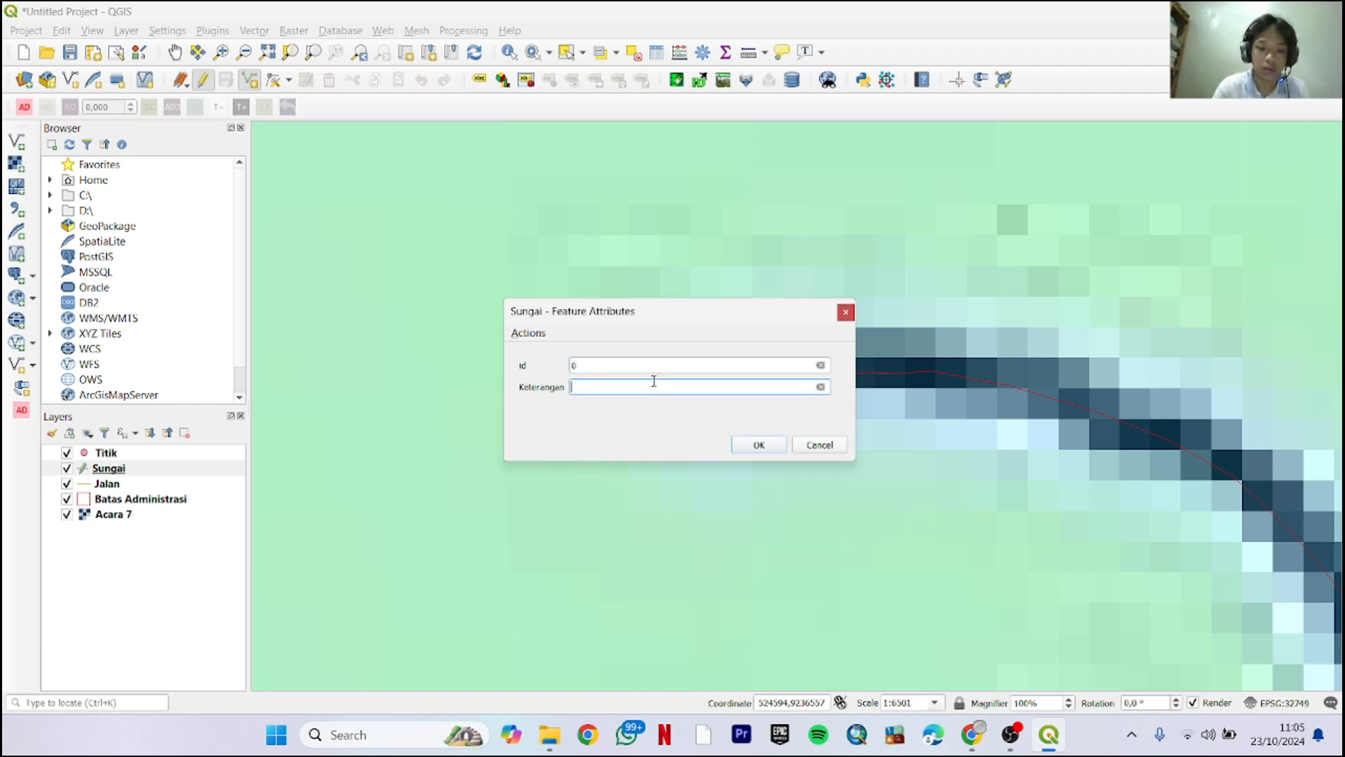
pyautogui.click(734, 446)
# Trace the longer river branch at Japah's northern tip as a line feature from the district border southwards
pyautogui.scroll(-5, 750, 435)
pyautogui.scroll(2, 743, 483)
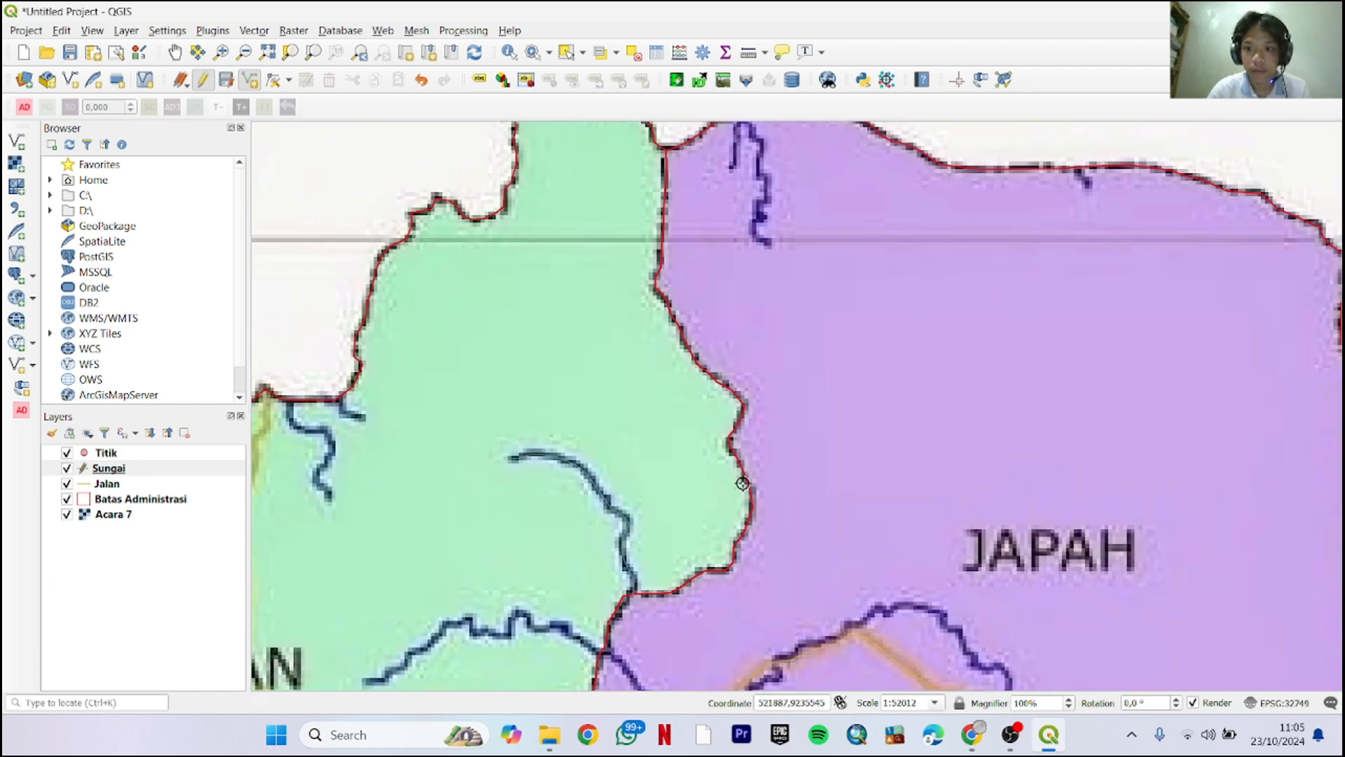
pyautogui.scroll(-4, 558, 383)
pyautogui.scroll(3, 664, 368)
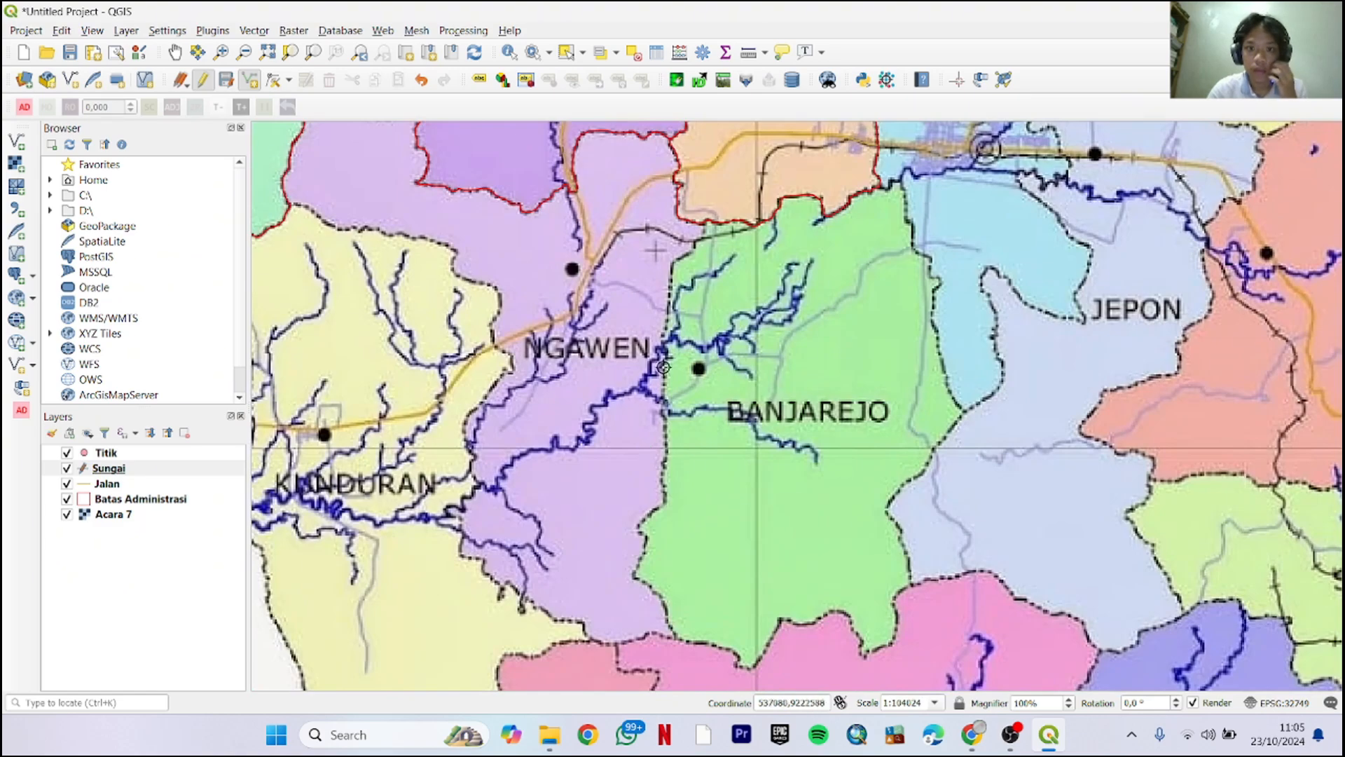
pyautogui.moveTo(659, 270); pyautogui.dragTo(681, 690)
pyautogui.moveTo(599, 476); pyautogui.dragTo(743, 701)
pyautogui.scroll(2, 620, 462)
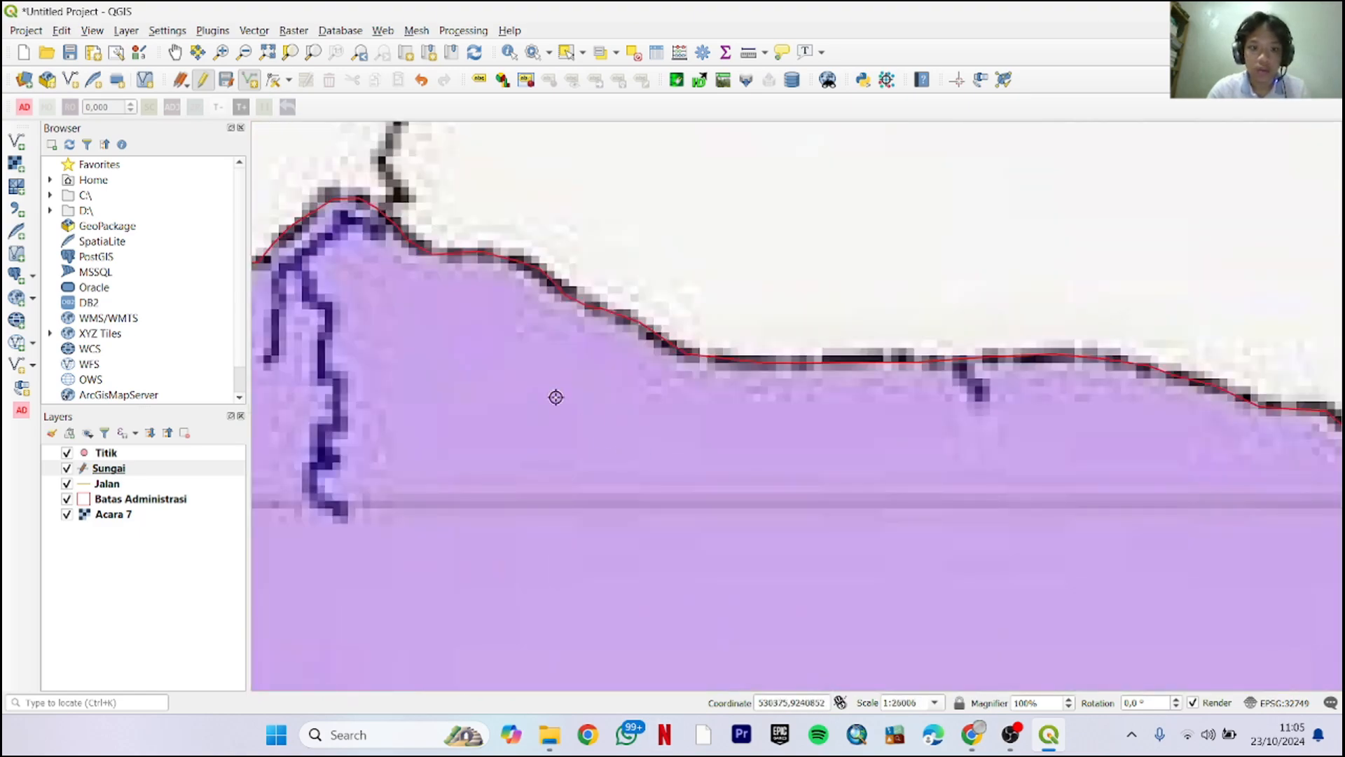
pyautogui.moveTo(431, 327); pyautogui.dragTo(796, 368)
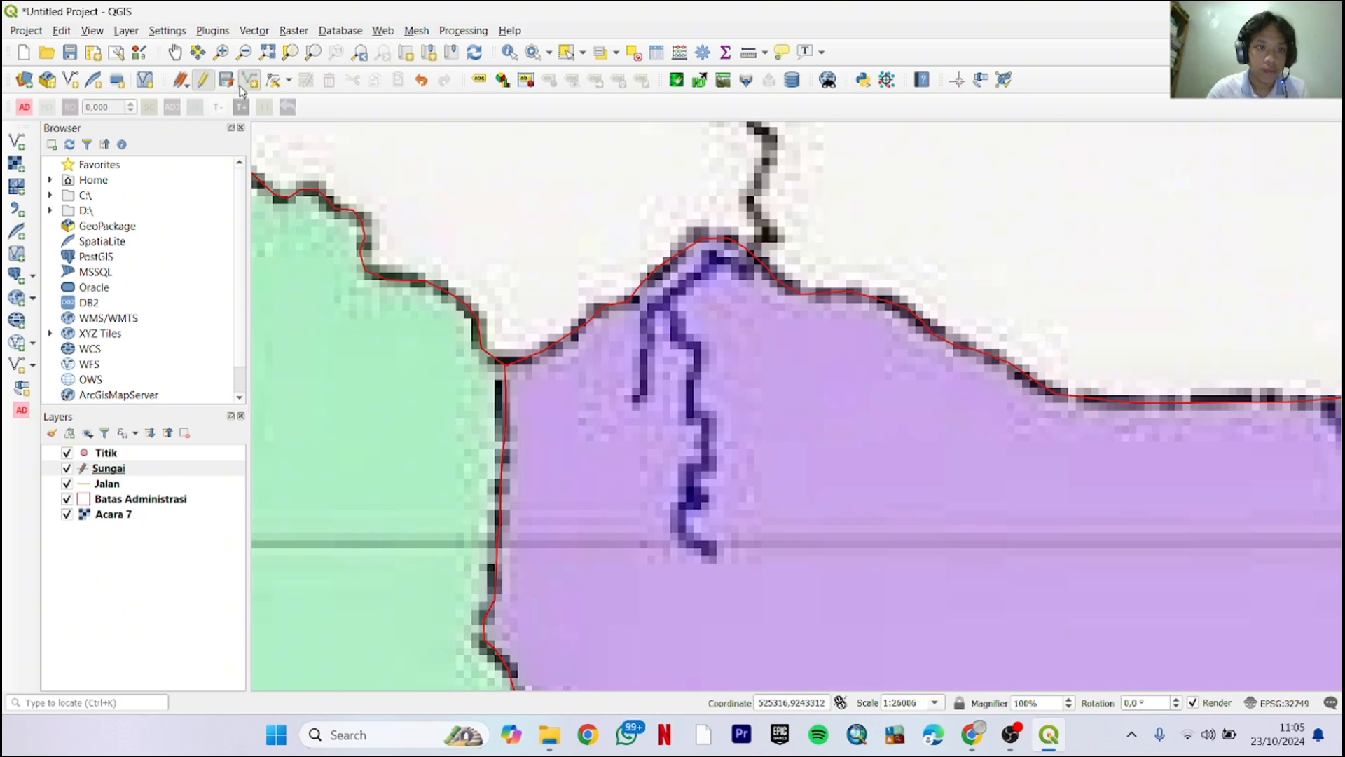
pyautogui.click(756, 260)
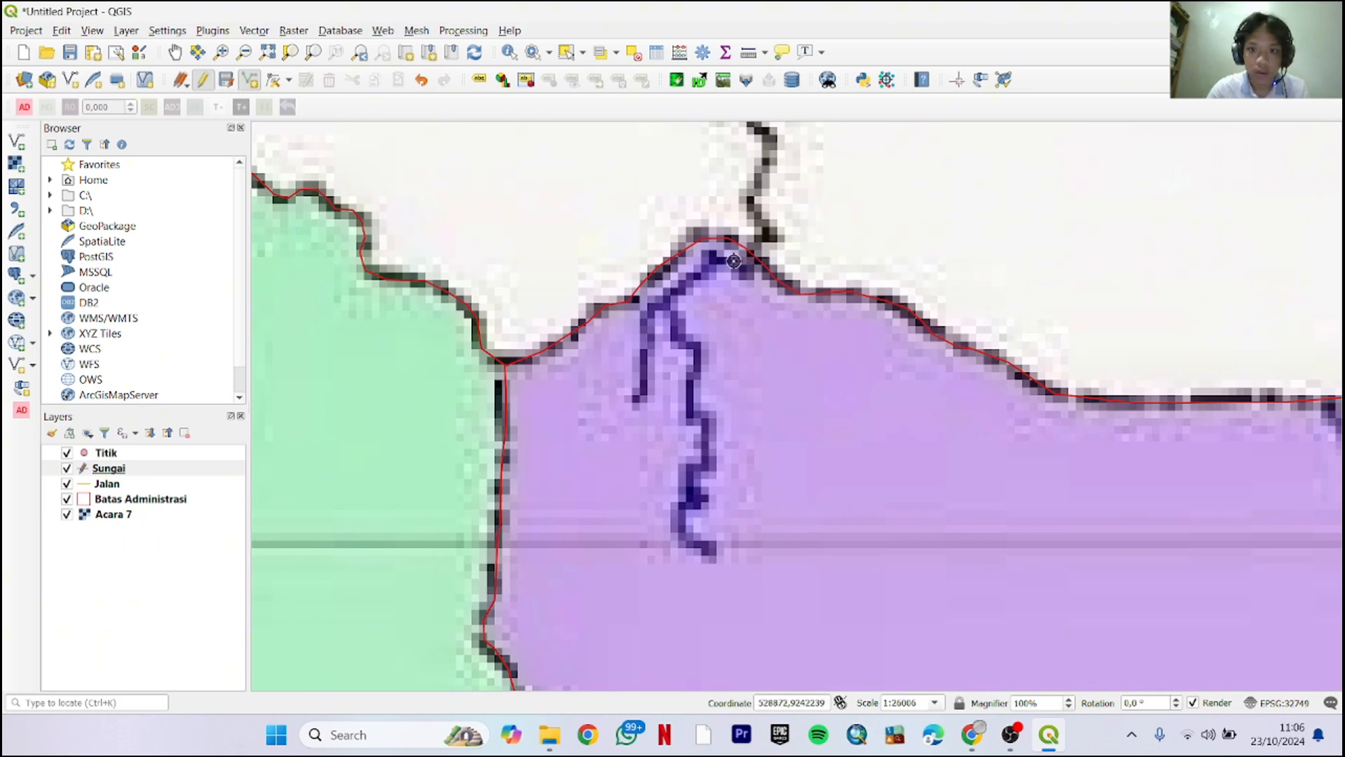
pyautogui.click(676, 291)
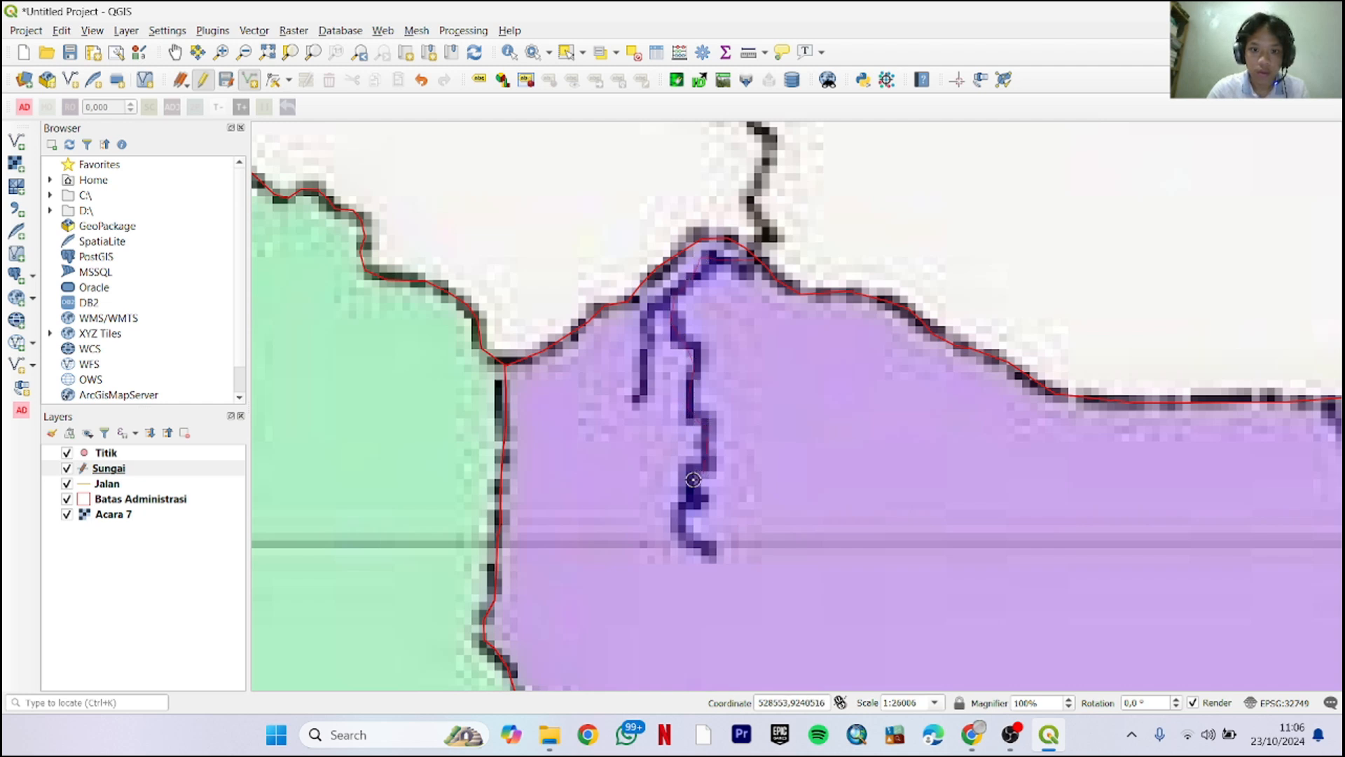
pyautogui.click(690, 501)
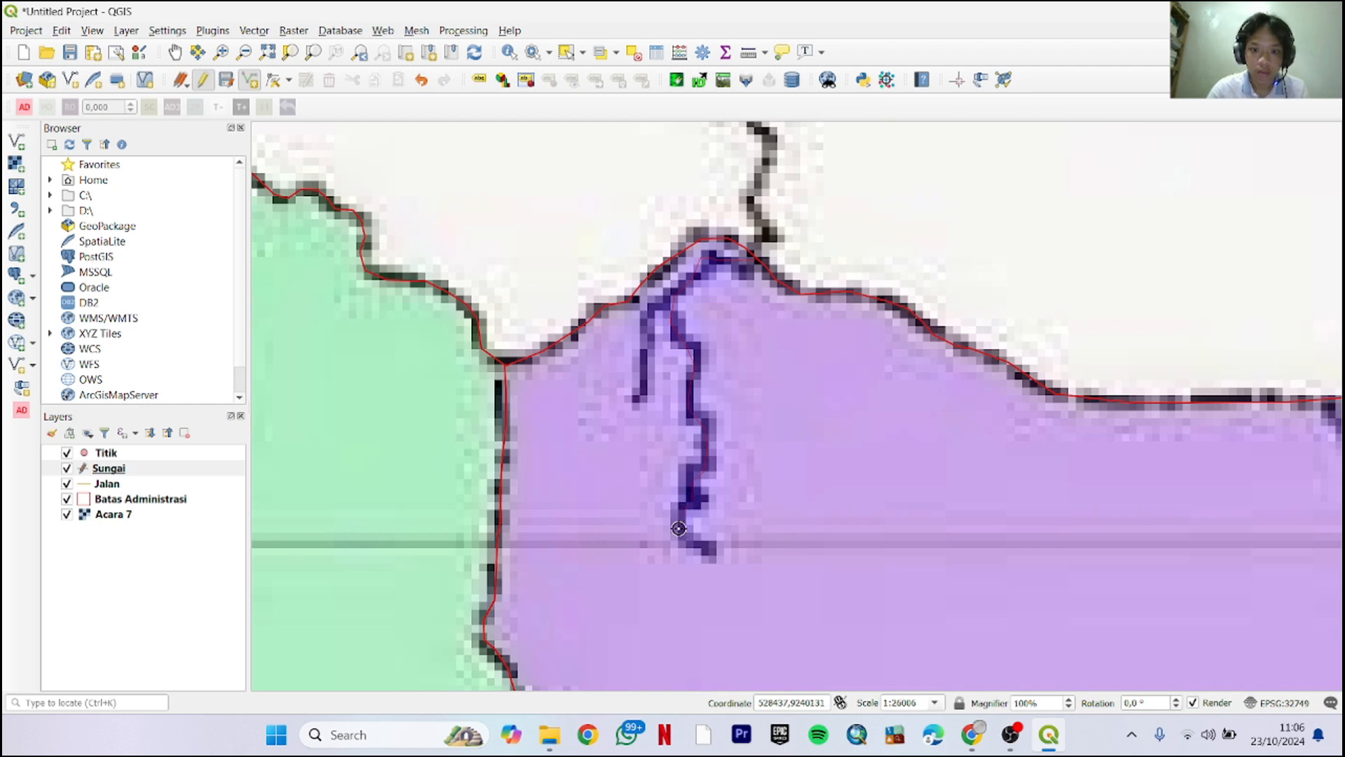
# Finish the Japah river line with id 0 and Keterangan "Sungai Musiman"
pyautogui.rightClick(709, 552)
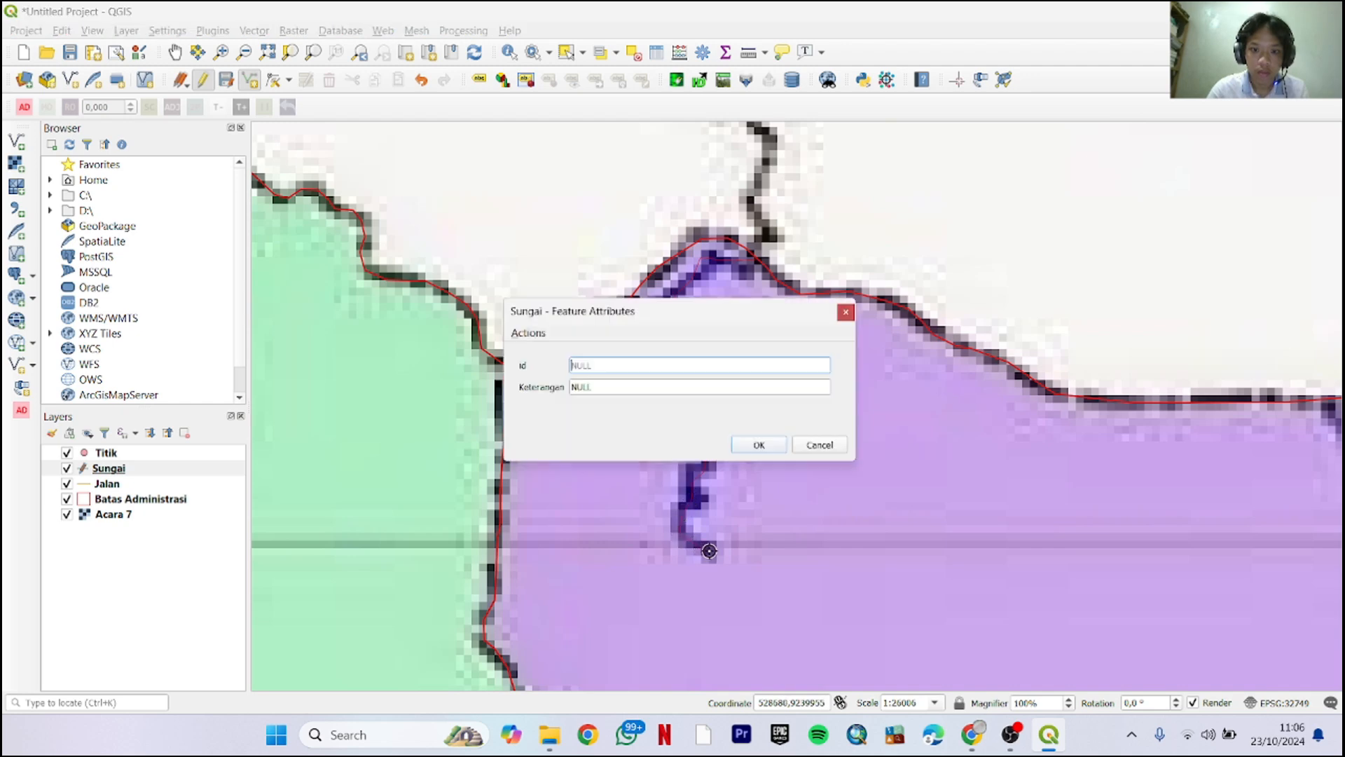
pyautogui.write('0')
pyautogui.click(650, 387)
pyautogui.write('Sungai M')
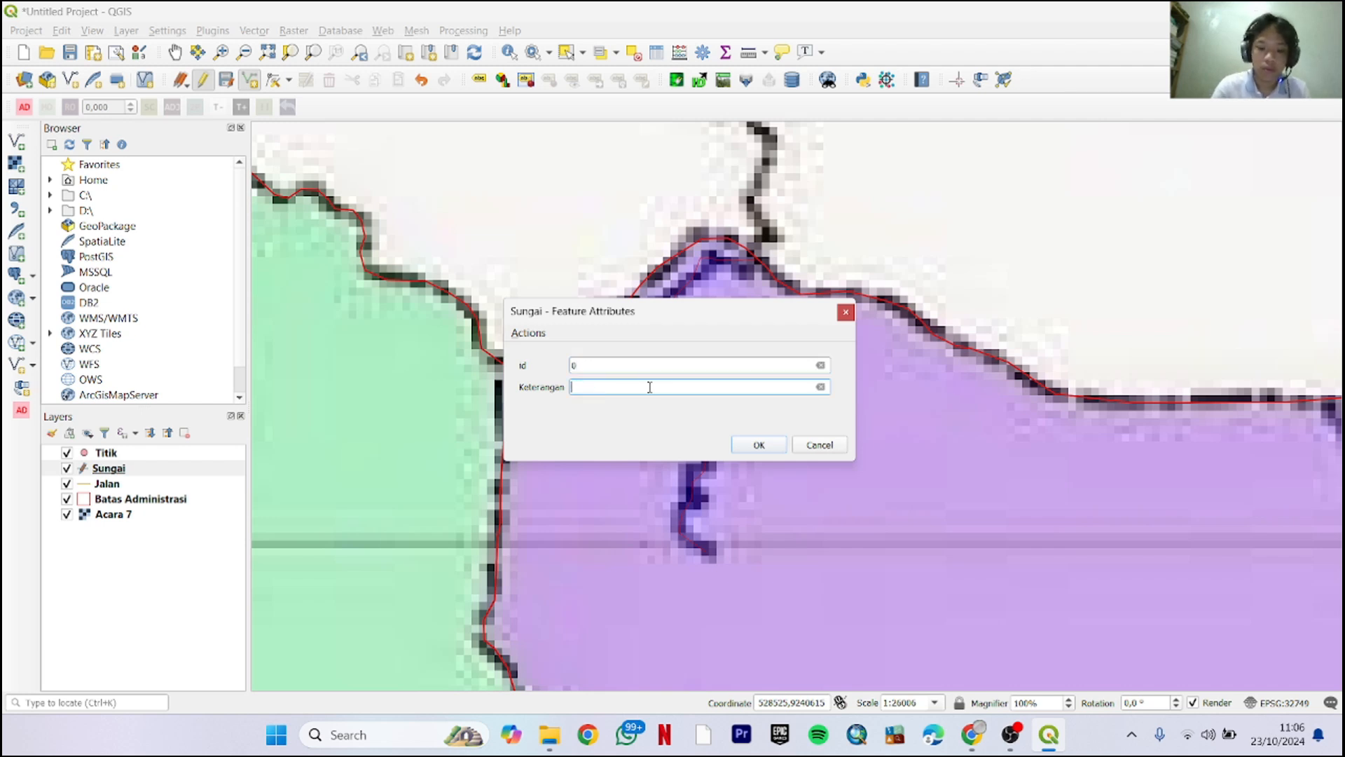
pyautogui.write('usiman')
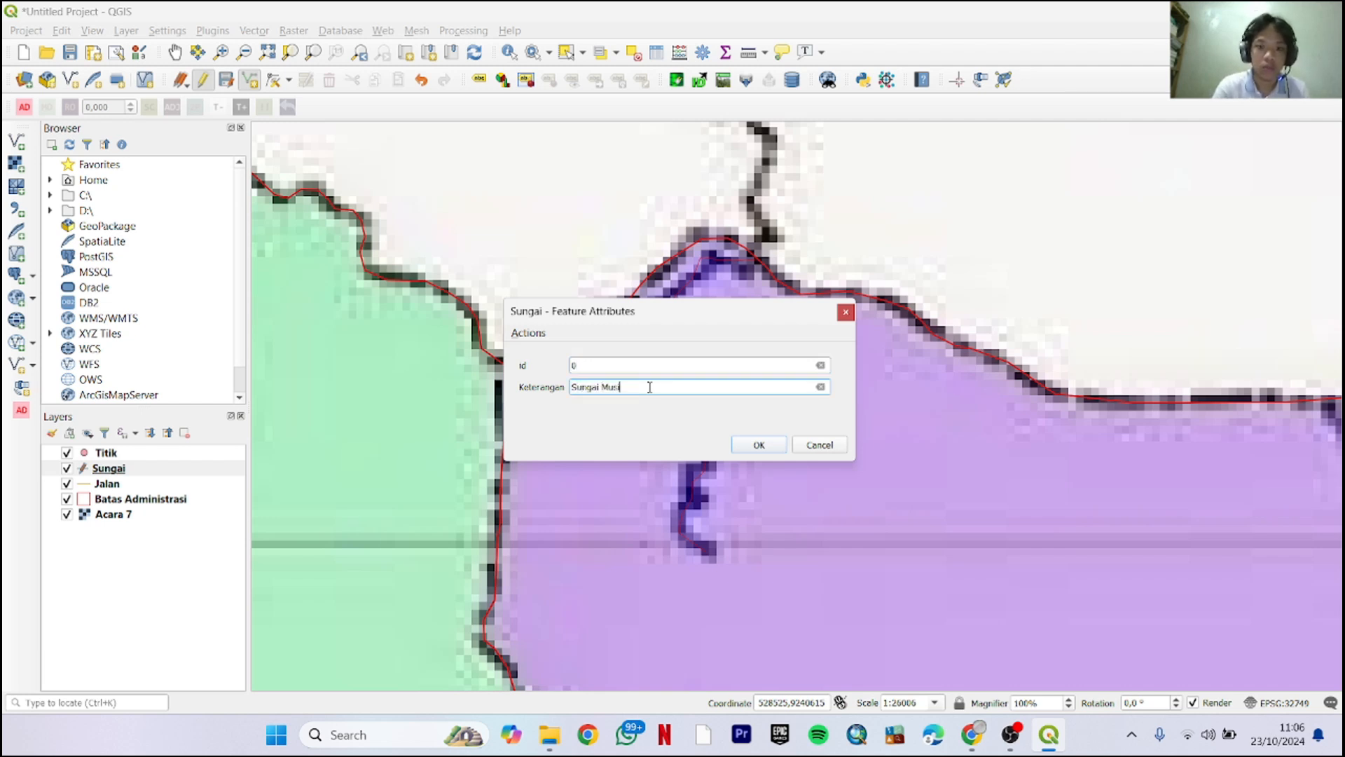
pyautogui.click(734, 439)
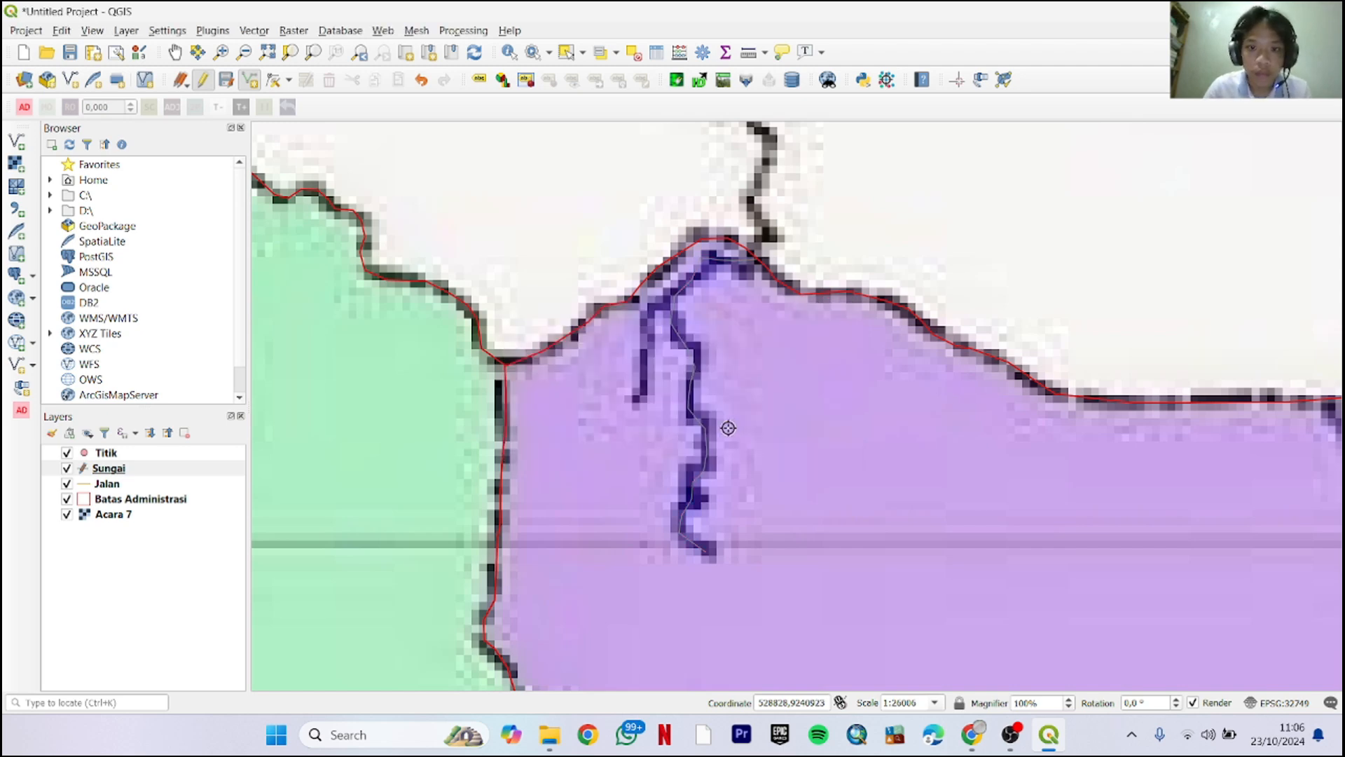
# Adjust the upper vertices of the Japah river line with the Vertex Tool (Current Layer) to follow the scanned river
pyautogui.click(280, 82)
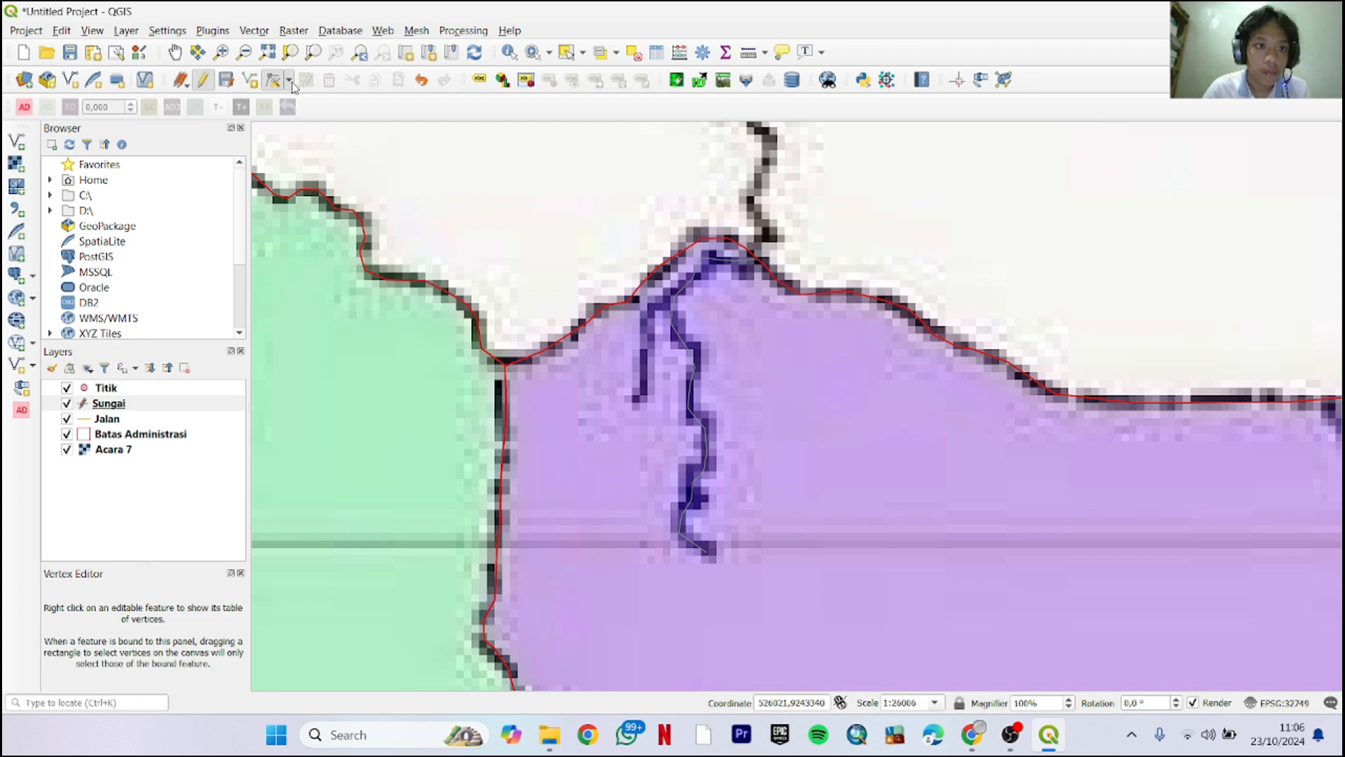
pyautogui.click(291, 84)
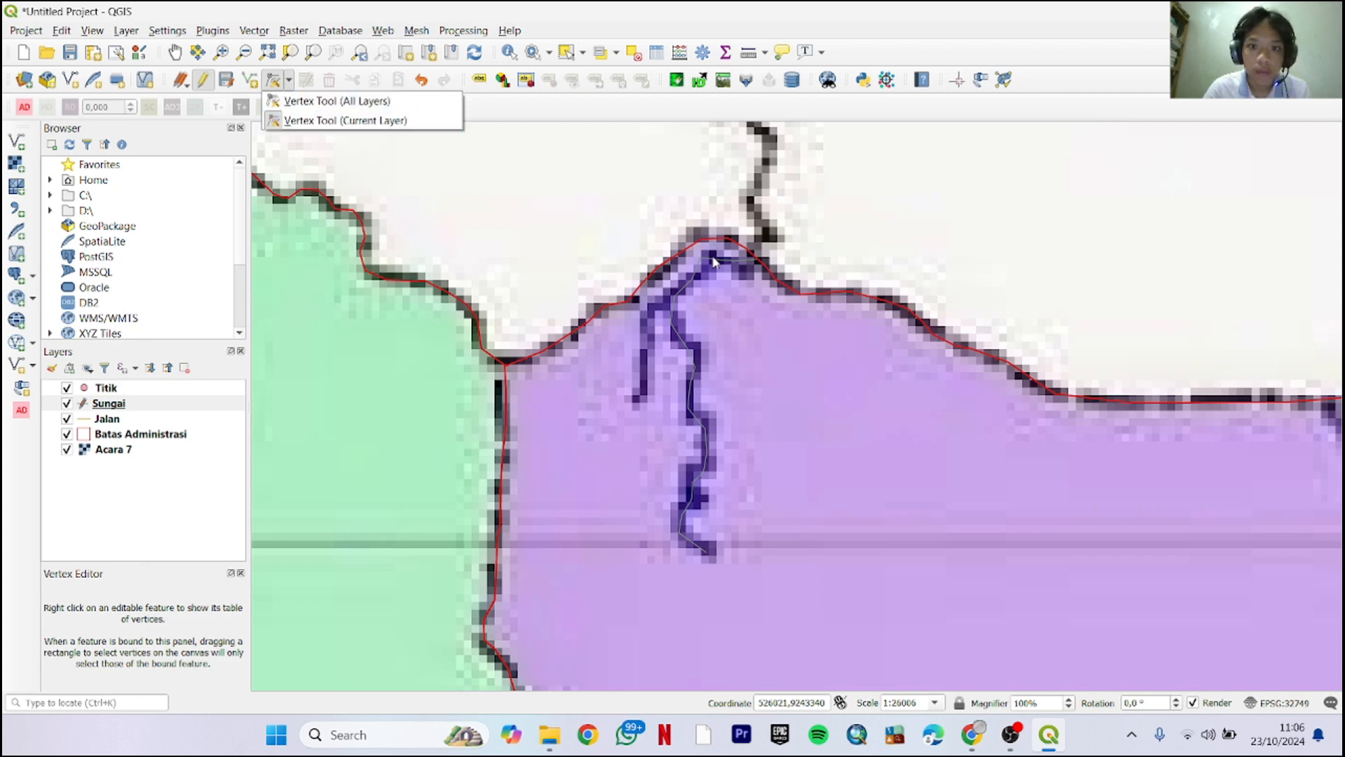
pyautogui.click(345, 120)
pyautogui.scroll(-2, 701, 252)
pyautogui.scroll(3, 679, 226)
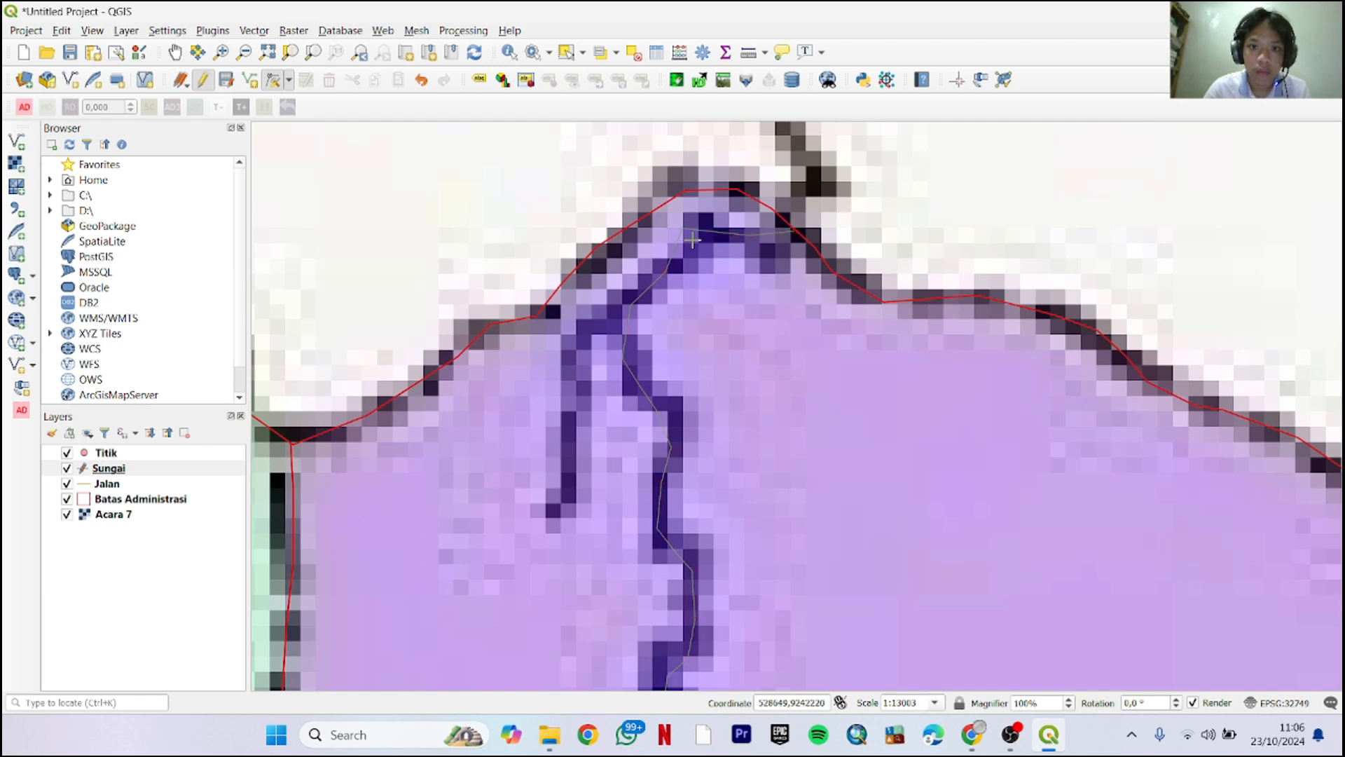
pyautogui.click(693, 243)
pyautogui.click(624, 360)
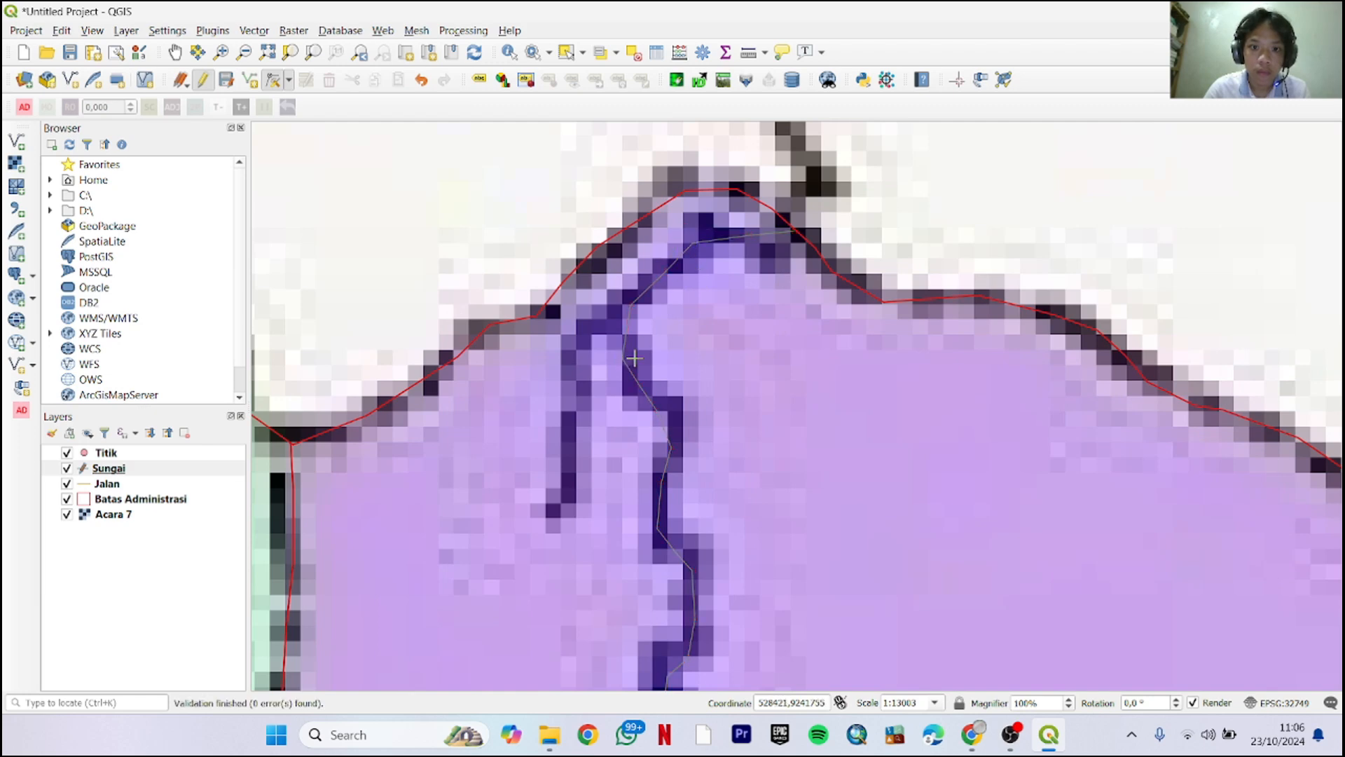
pyautogui.click(634, 358)
pyautogui.scroll(-2, 670, 442)
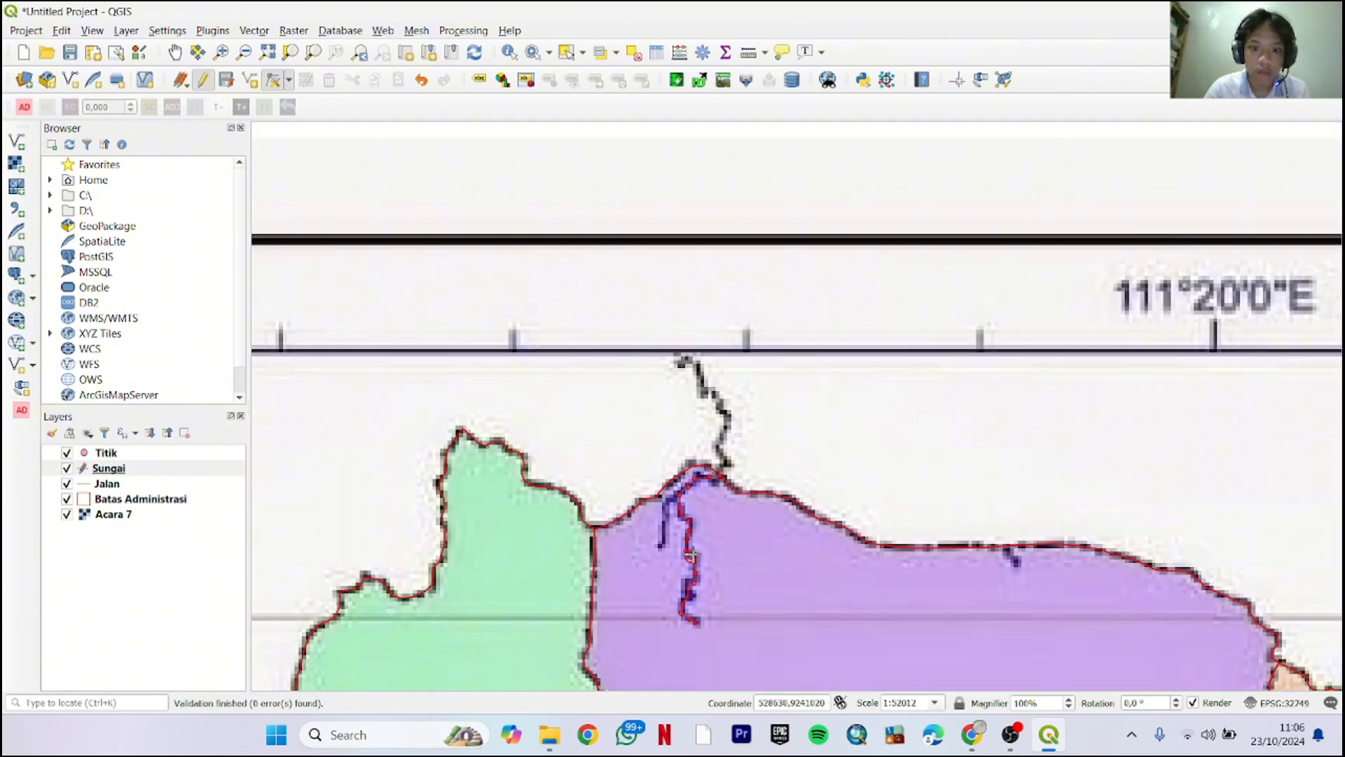
# Save the Sungai layer's edits and end its editing session
pyautogui.click(226, 81)
pyautogui.click(202, 80)
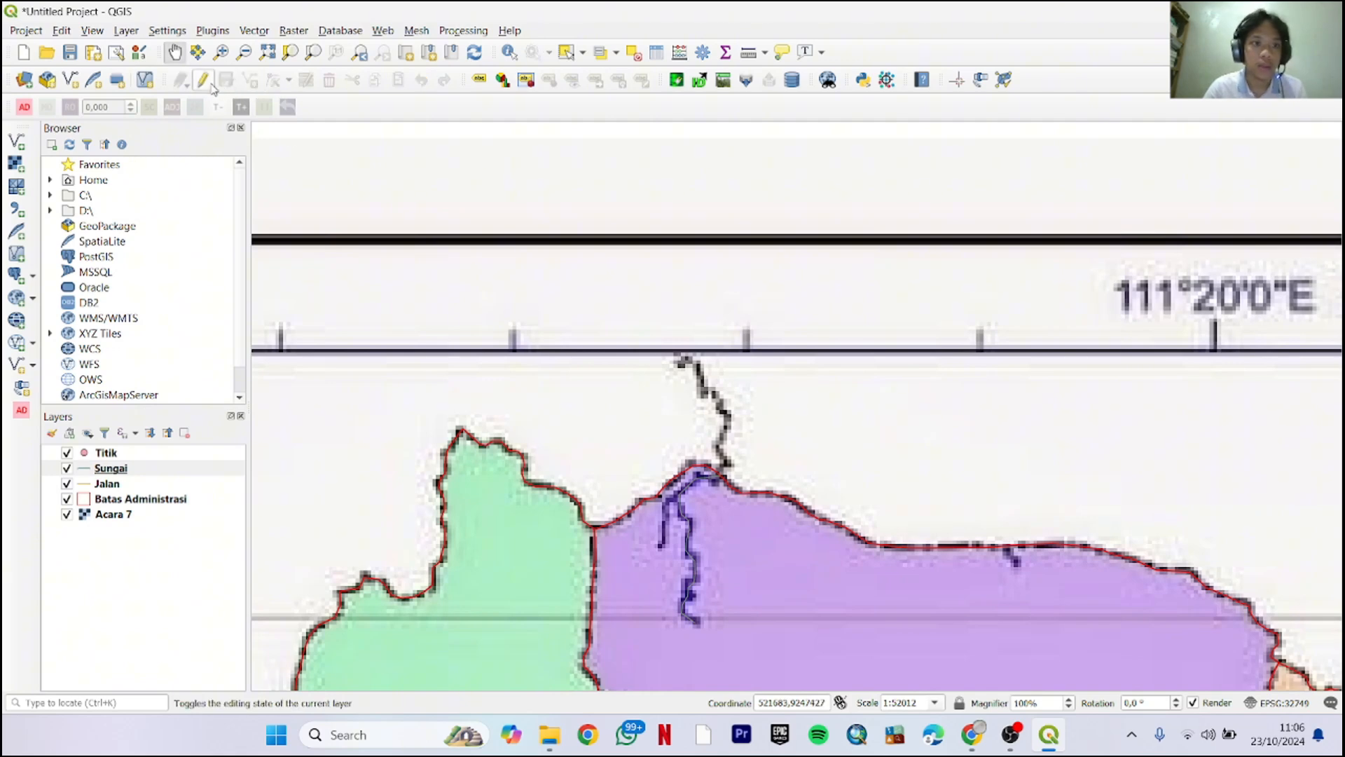
pyautogui.scroll(-3, 404, 409)
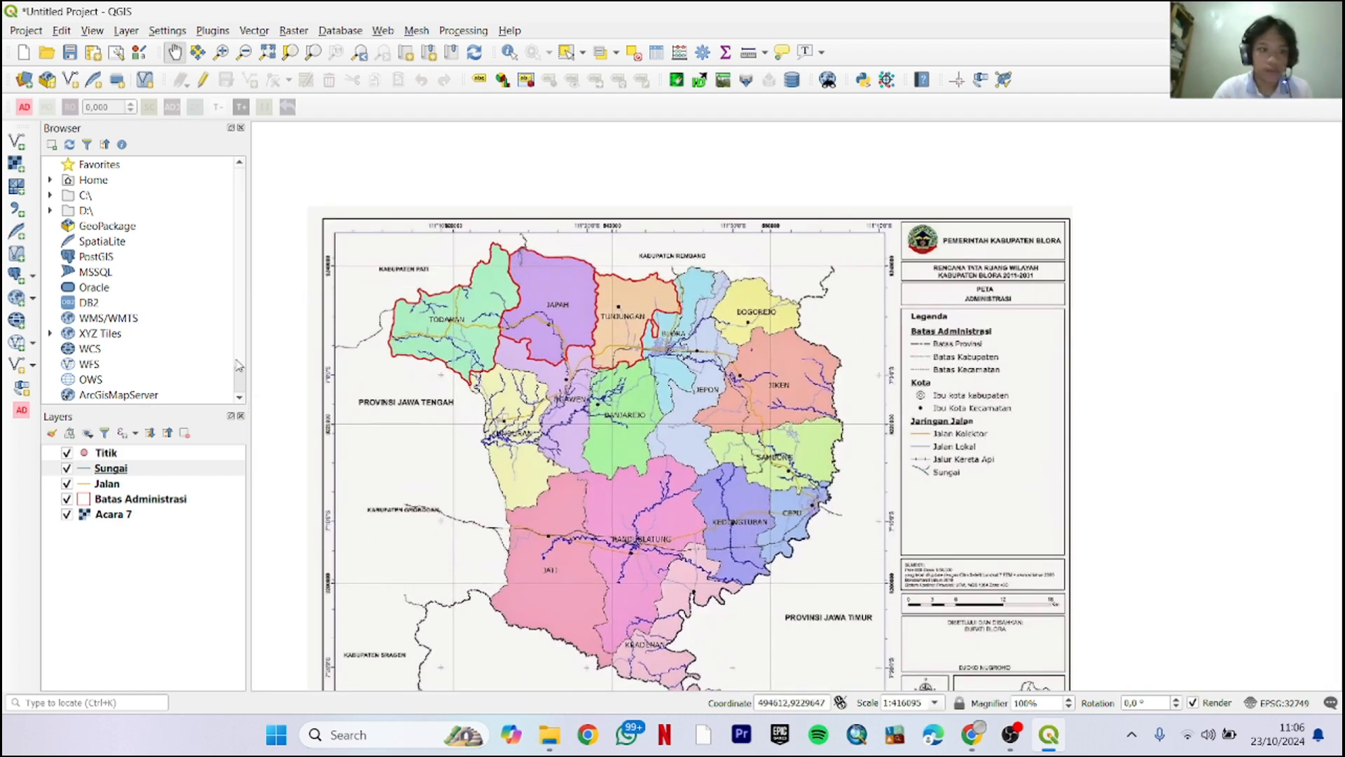
# Start editing the Titik layer and add a point on Todanan's black town dot with id 0 and a Keterangan description
pyautogui.click(166, 453)
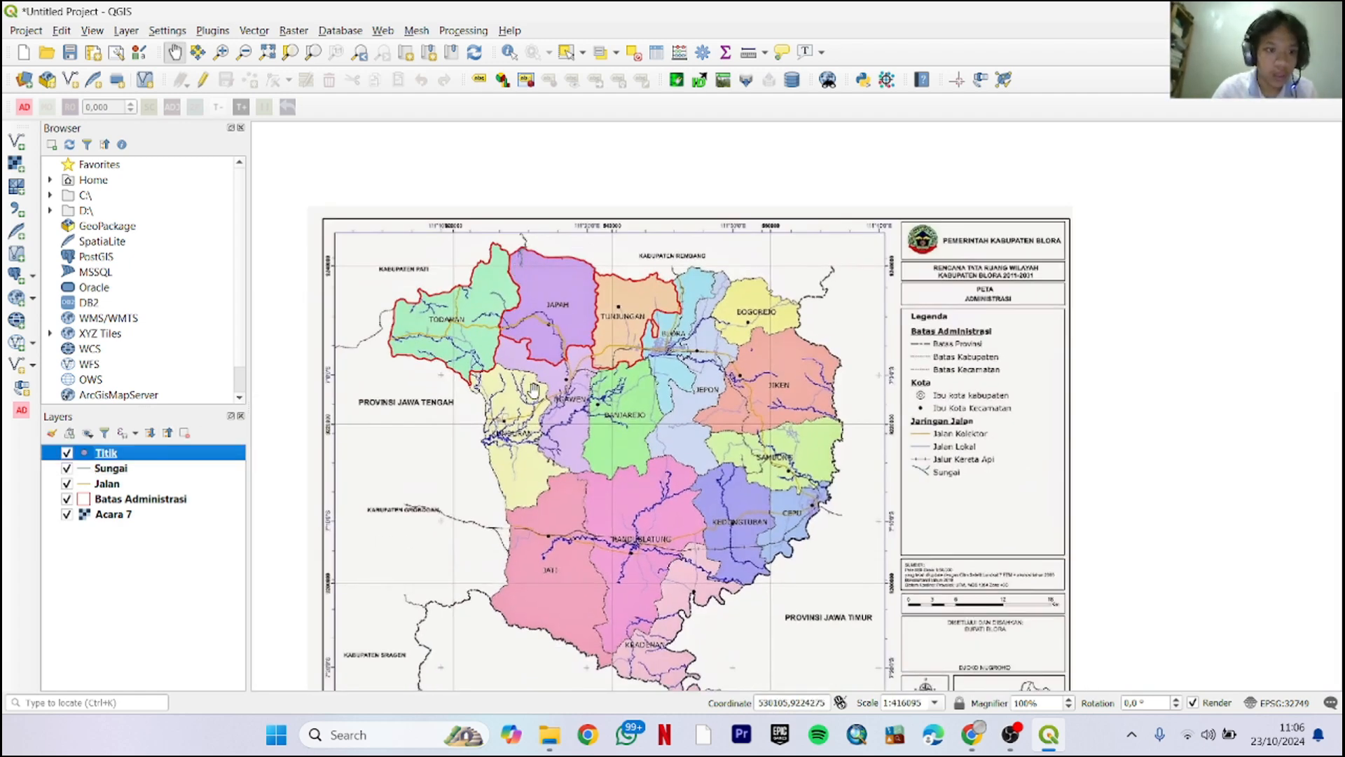
pyautogui.click(203, 80)
pyautogui.scroll(4, 476, 387)
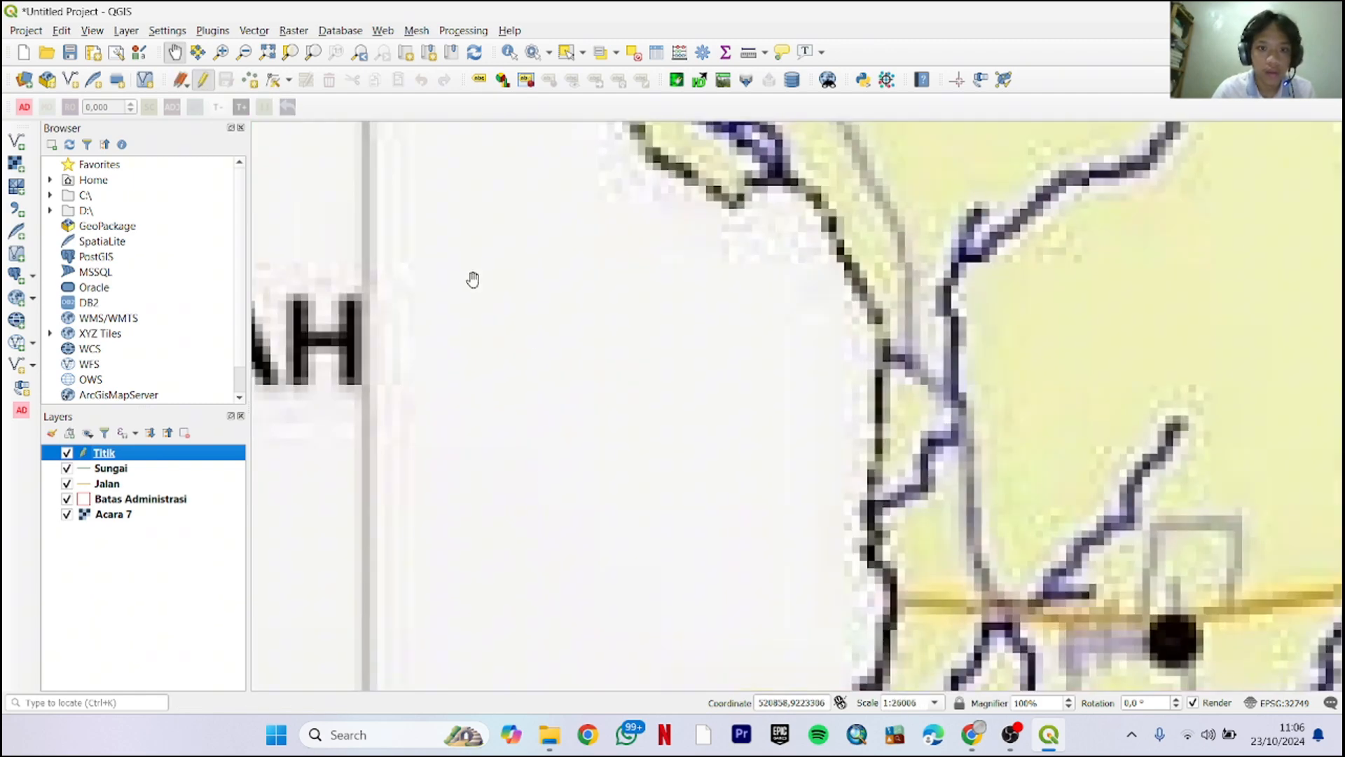
pyautogui.moveTo(483, 179); pyautogui.dragTo(459, 515)
pyautogui.moveTo(351, 273); pyautogui.dragTo(569, 400)
pyautogui.moveTo(259, 234); pyautogui.dragTo(505, 418)
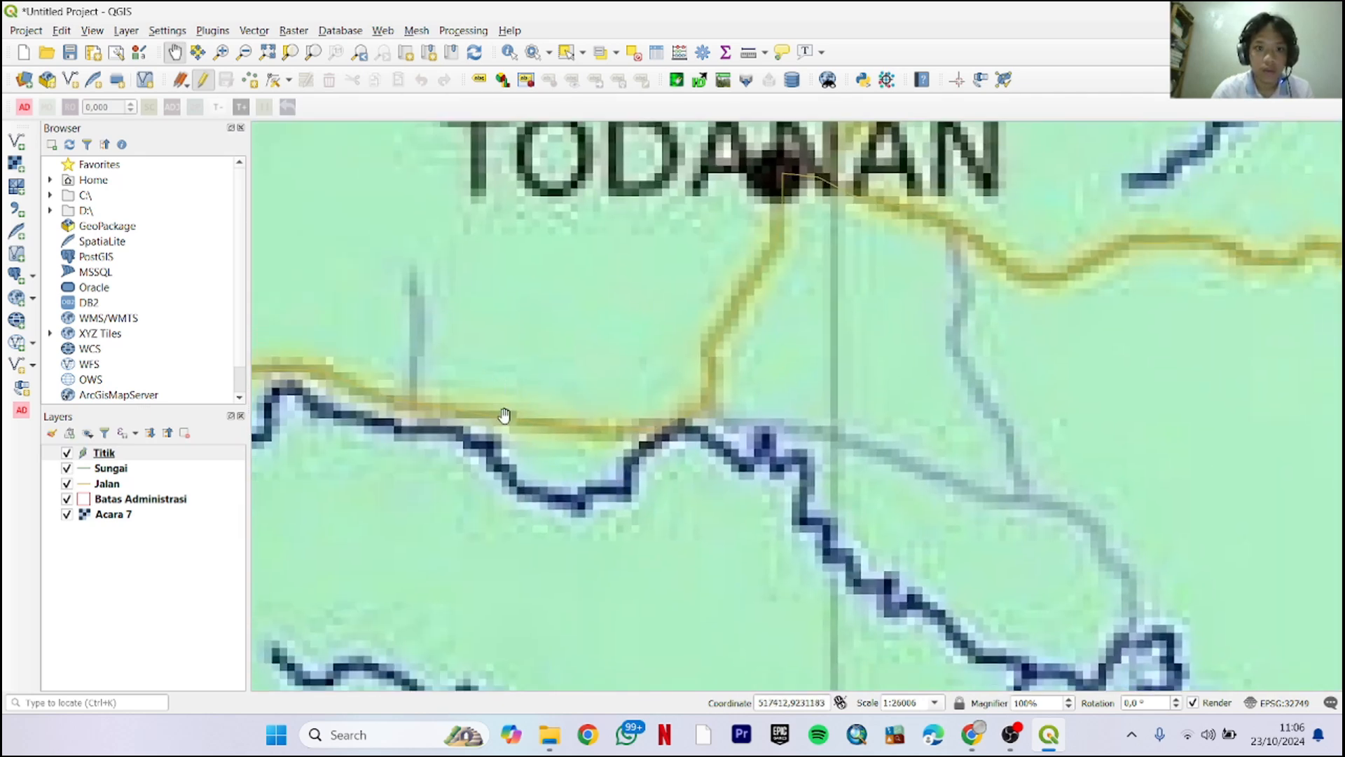
pyautogui.moveTo(645, 220); pyautogui.dragTo(465, 426)
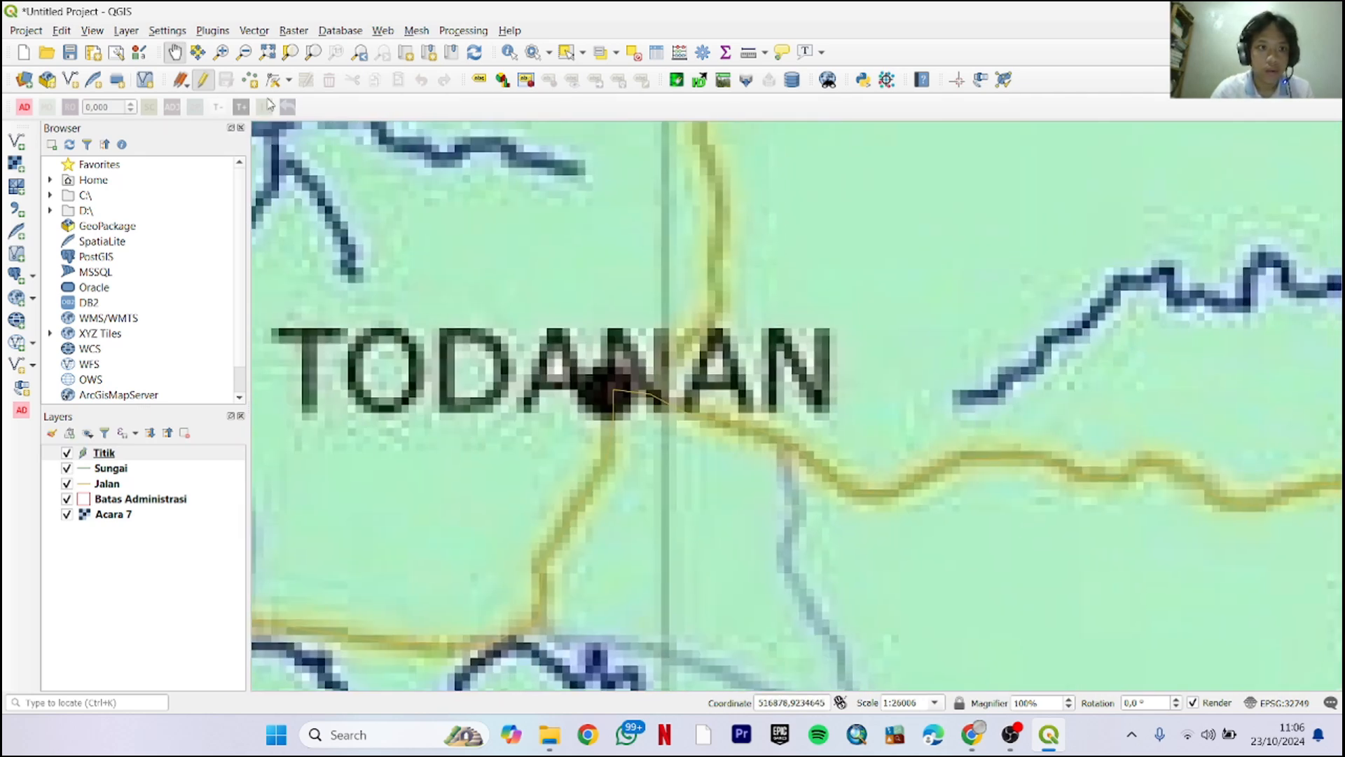
pyautogui.click(252, 83)
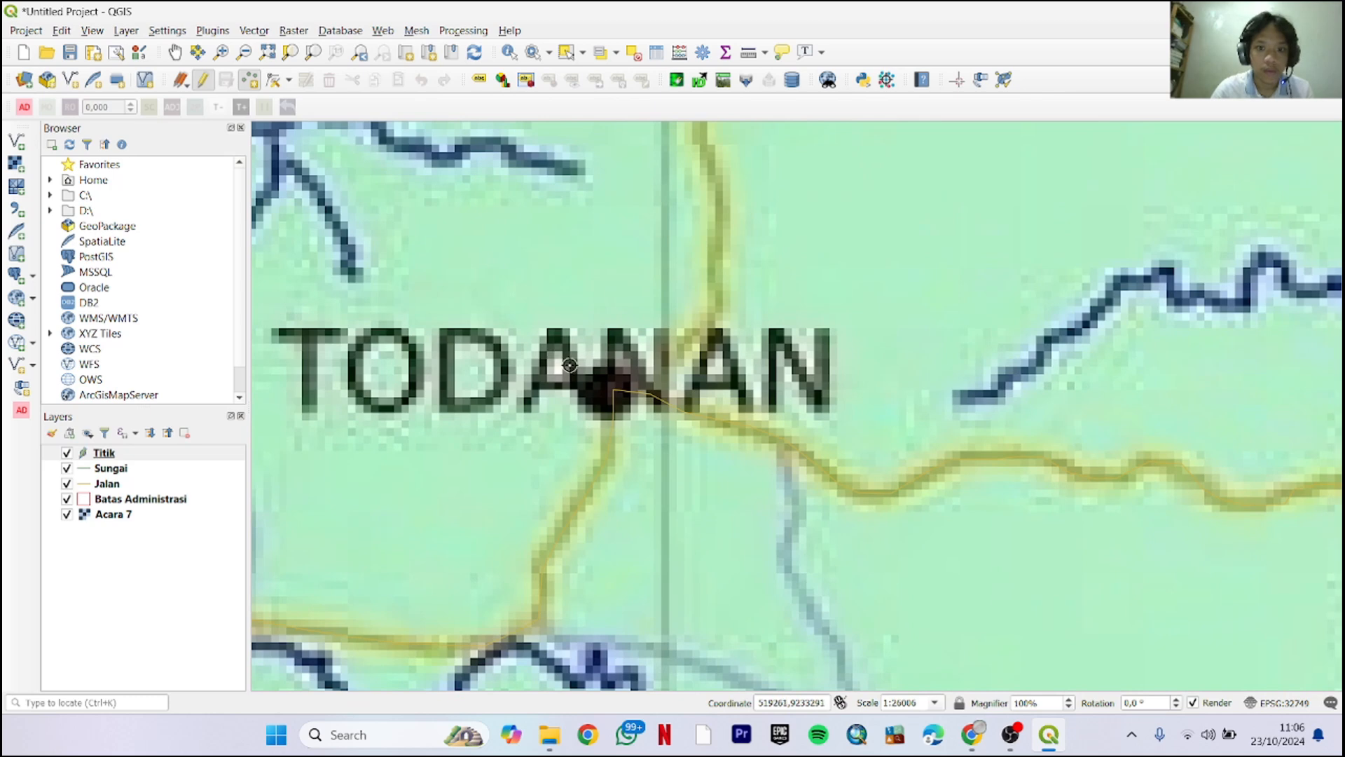
pyautogui.click(603, 390)
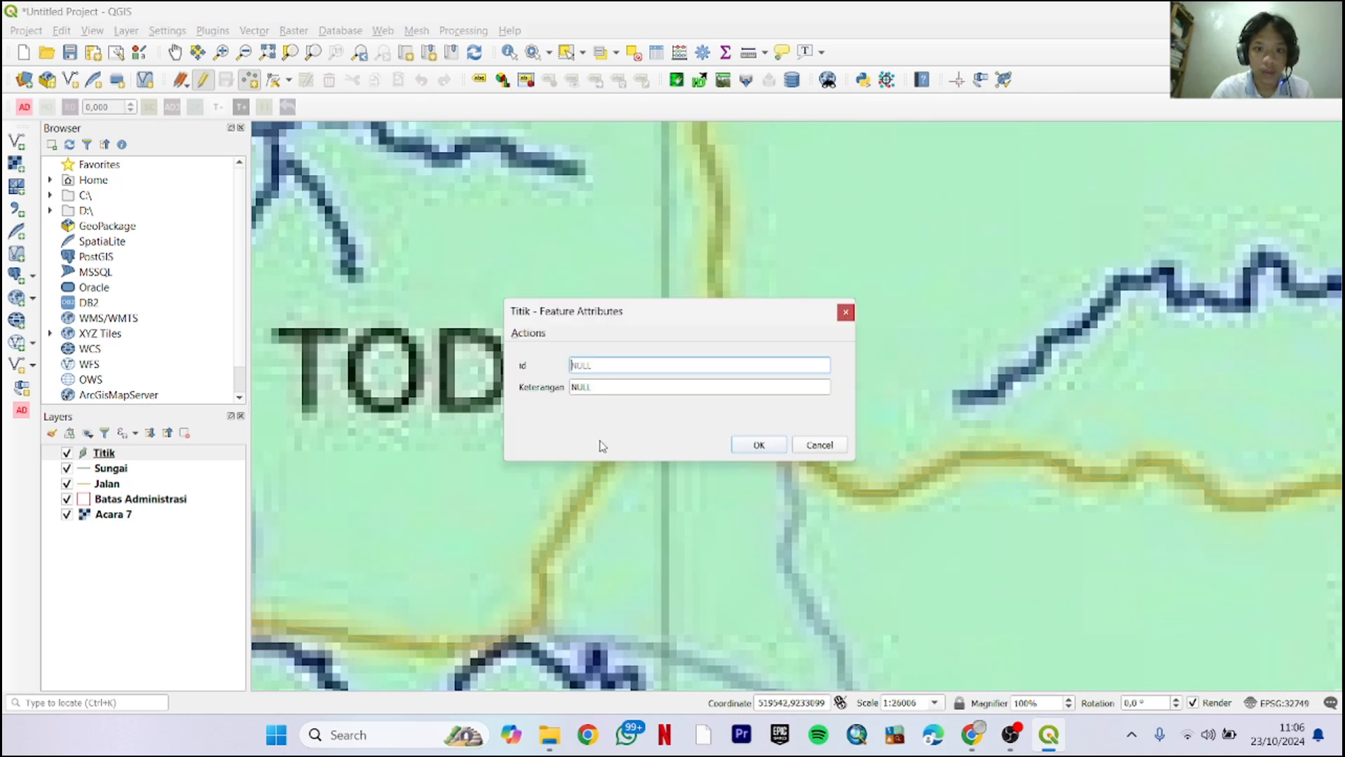
pyautogui.click(592, 386)
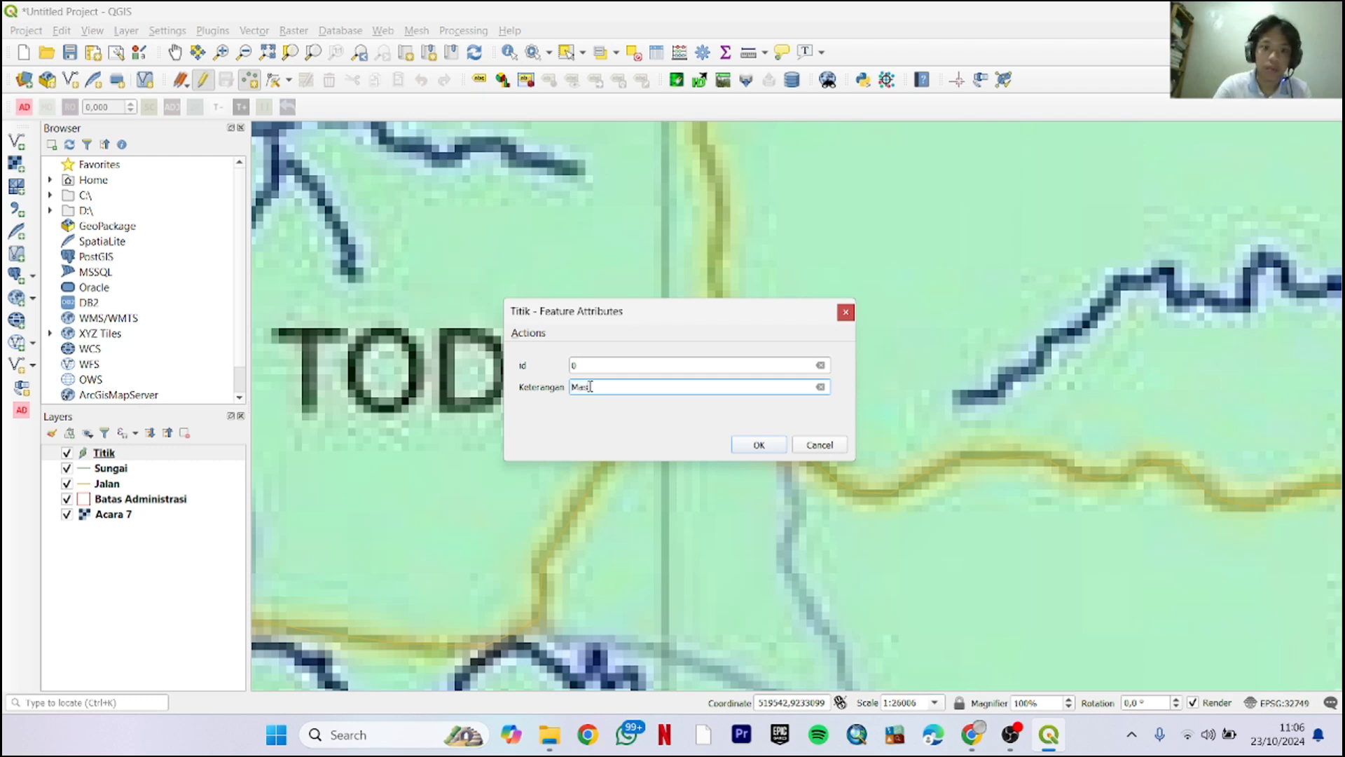
pyautogui.click(741, 444)
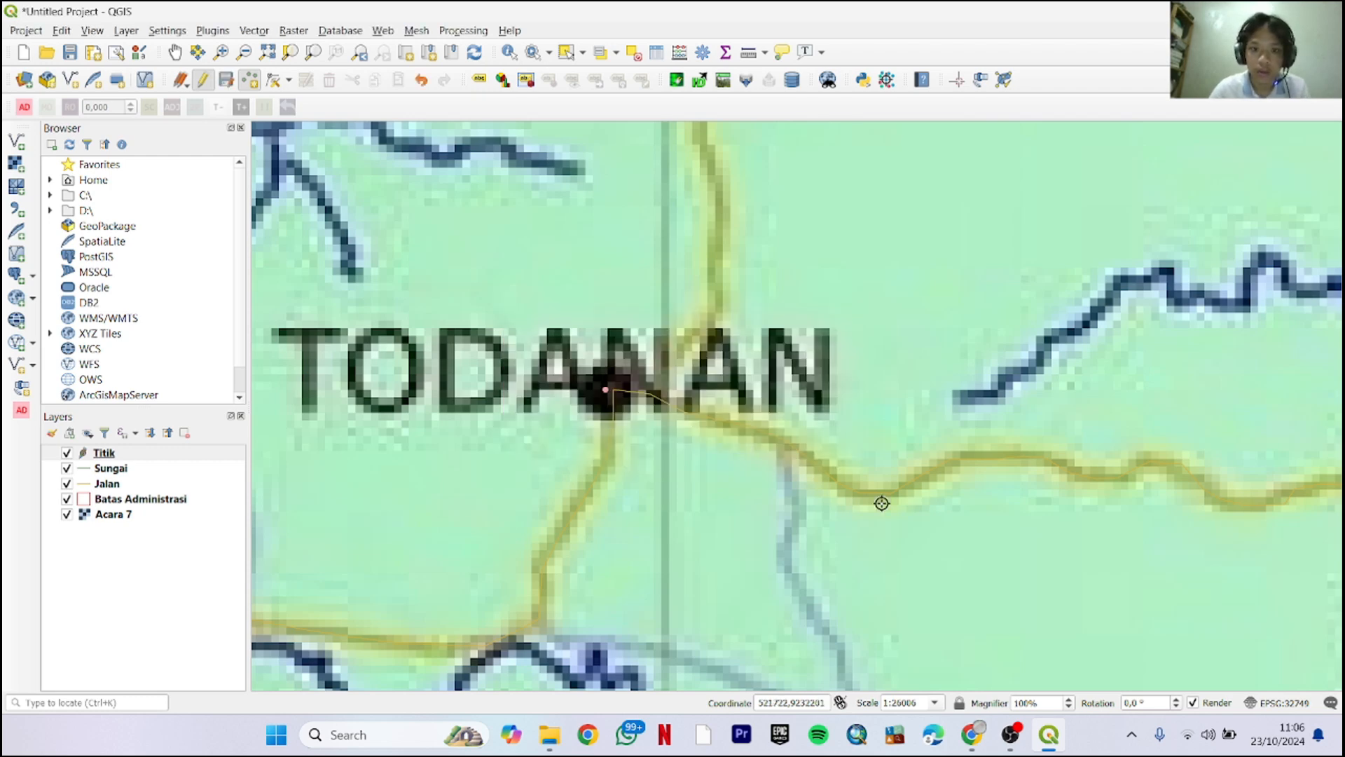
# Add a point on Japah's black town dot beside the main road, with id 0 and a Keterangan description
pyautogui.scroll(-5, 396, 492)
pyautogui.scroll(5, 396, 492)
pyautogui.scroll(2, 546, 330)
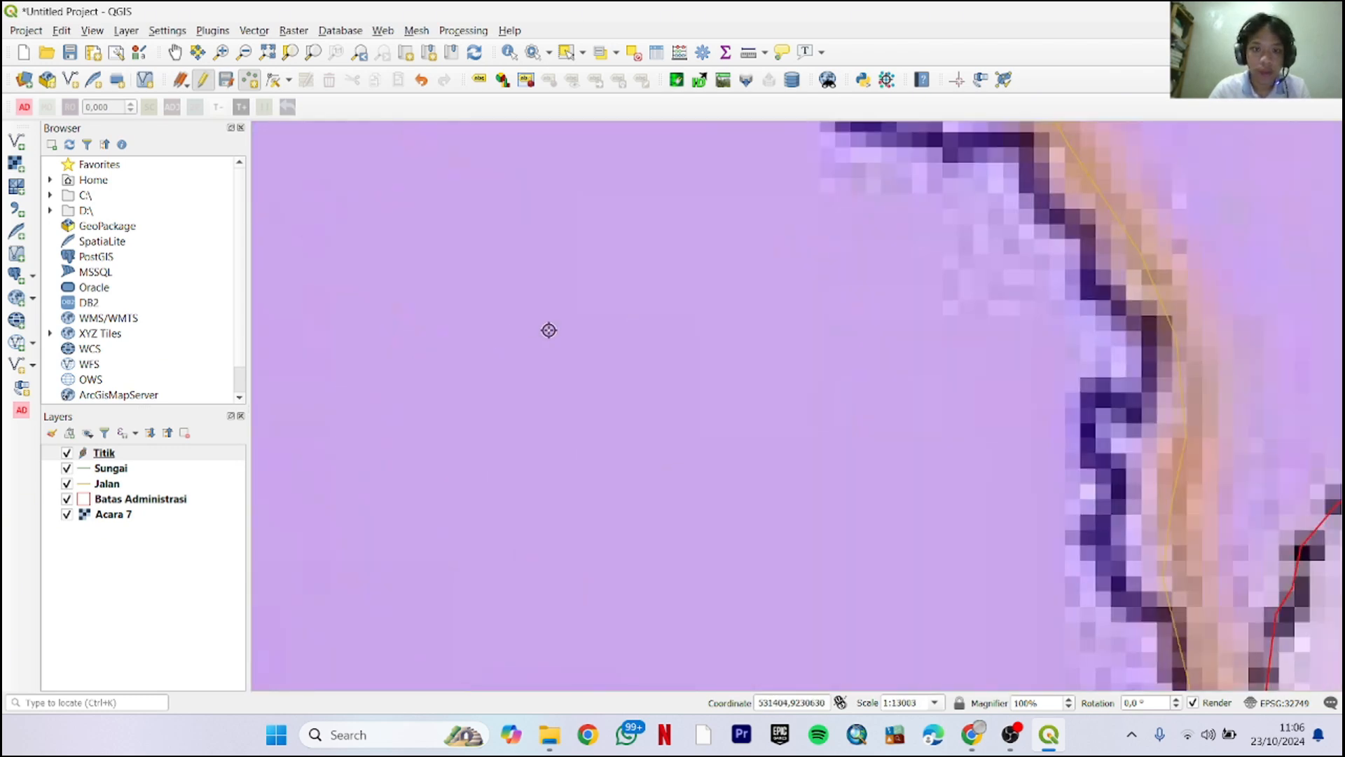
pyautogui.click(648, 203)
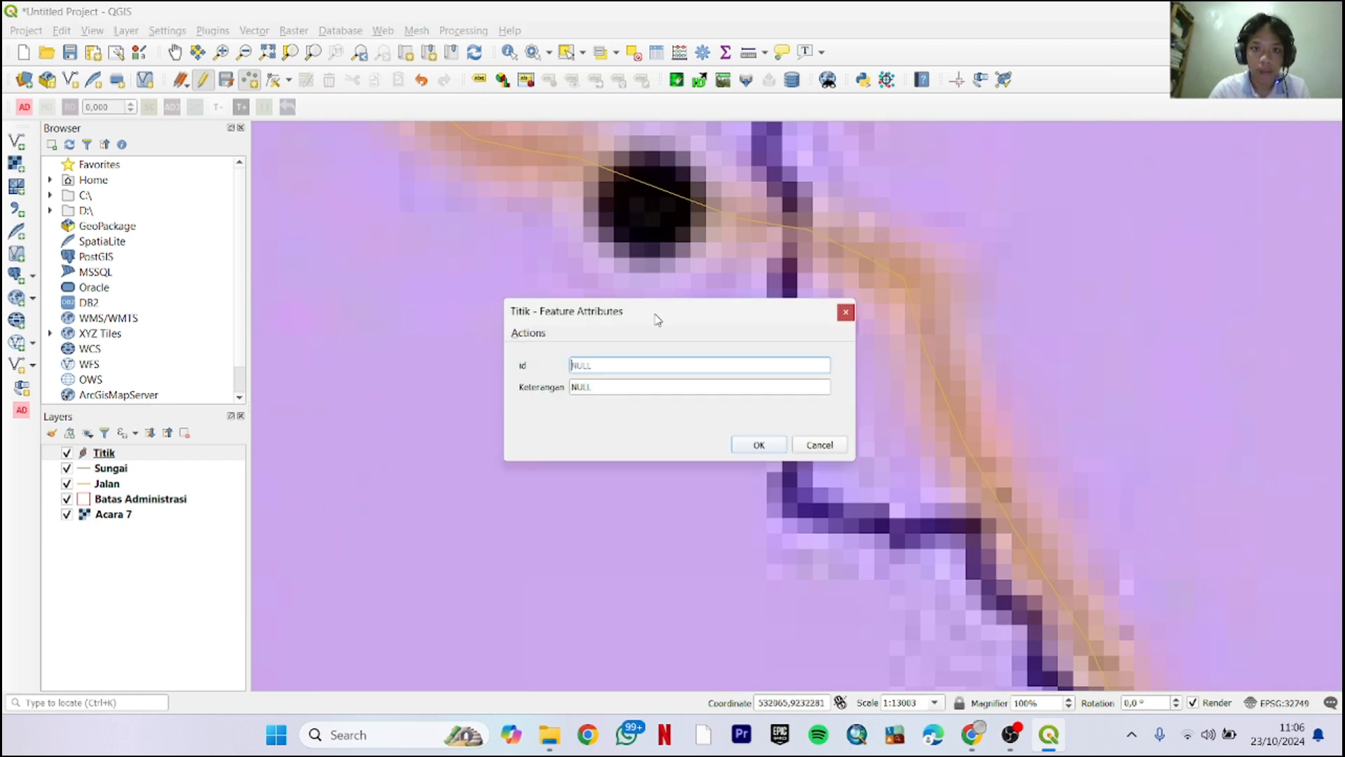
pyautogui.click(611, 384)
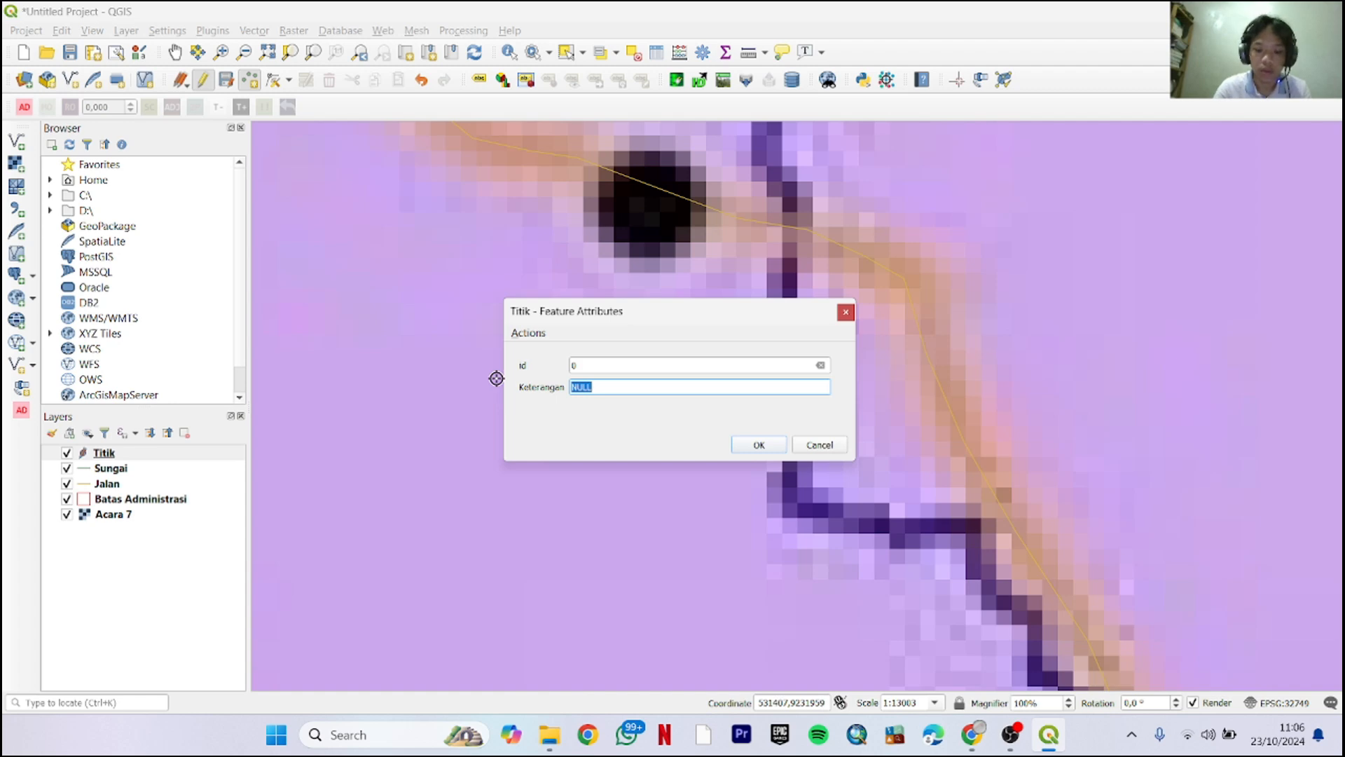
pyautogui.click(746, 449)
# Add a point on Tunjungan's town dot with id 0 and Keterangan "Sekolah", and finish editing the Titik layer with its edits saved
pyautogui.scroll(-2, 867, 445)
pyautogui.moveTo(924, 430); pyautogui.dragTo(441, 405)
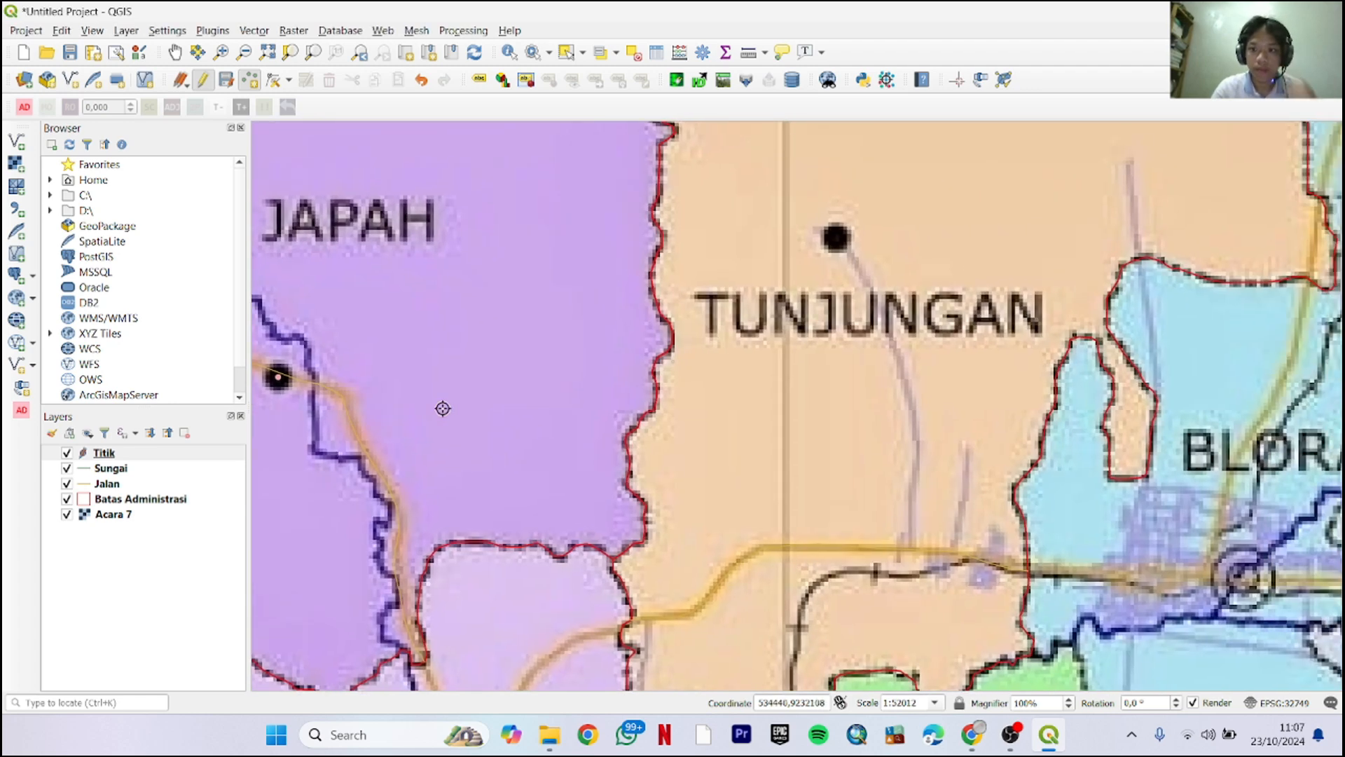
pyautogui.click(836, 237)
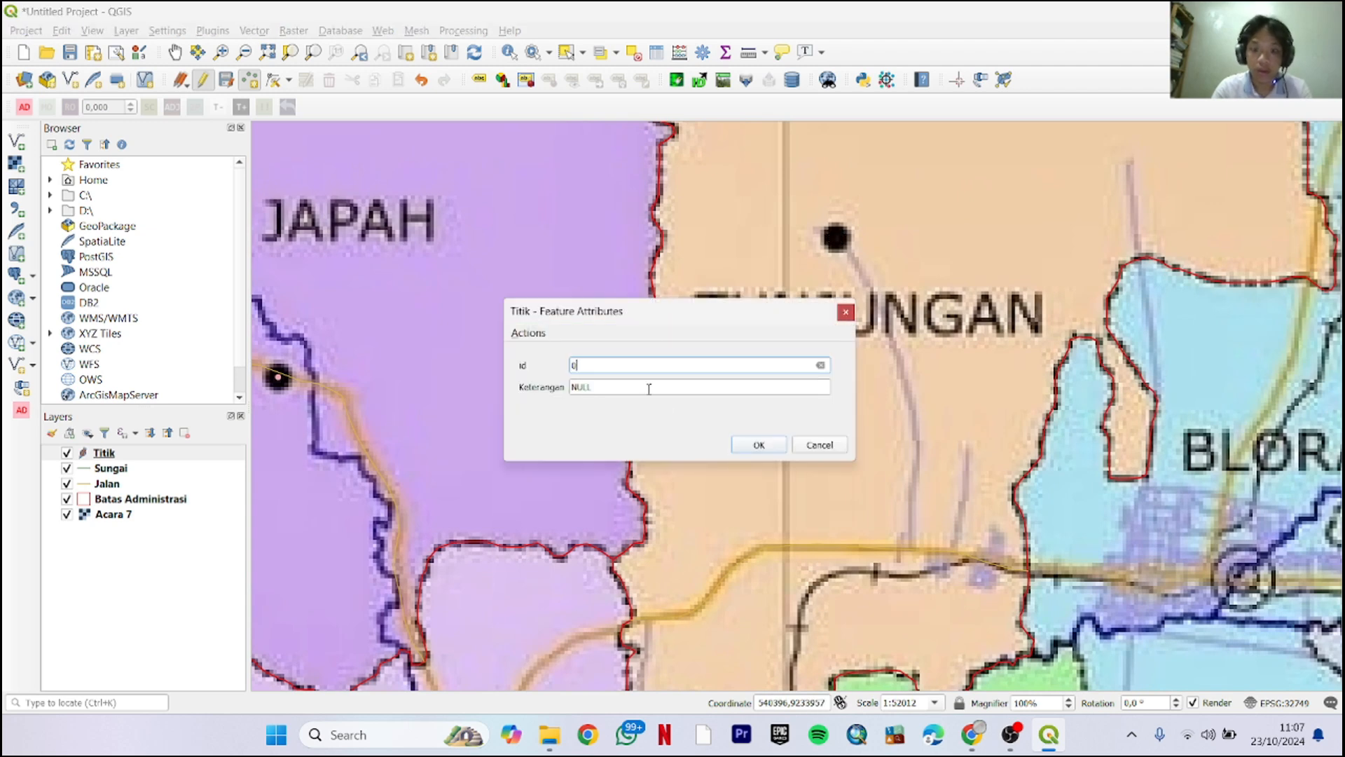
pyautogui.click(619, 386)
pyautogui.write('s')
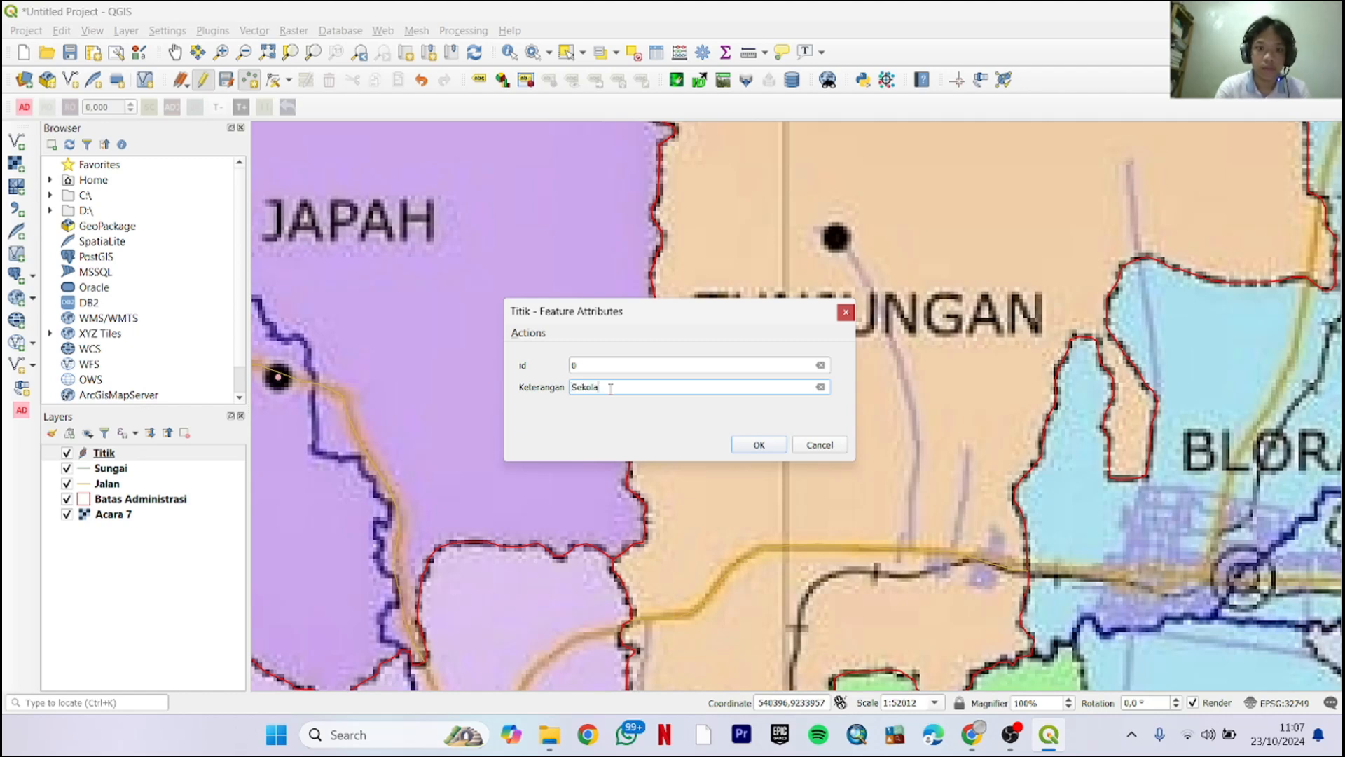
pyautogui.click(749, 442)
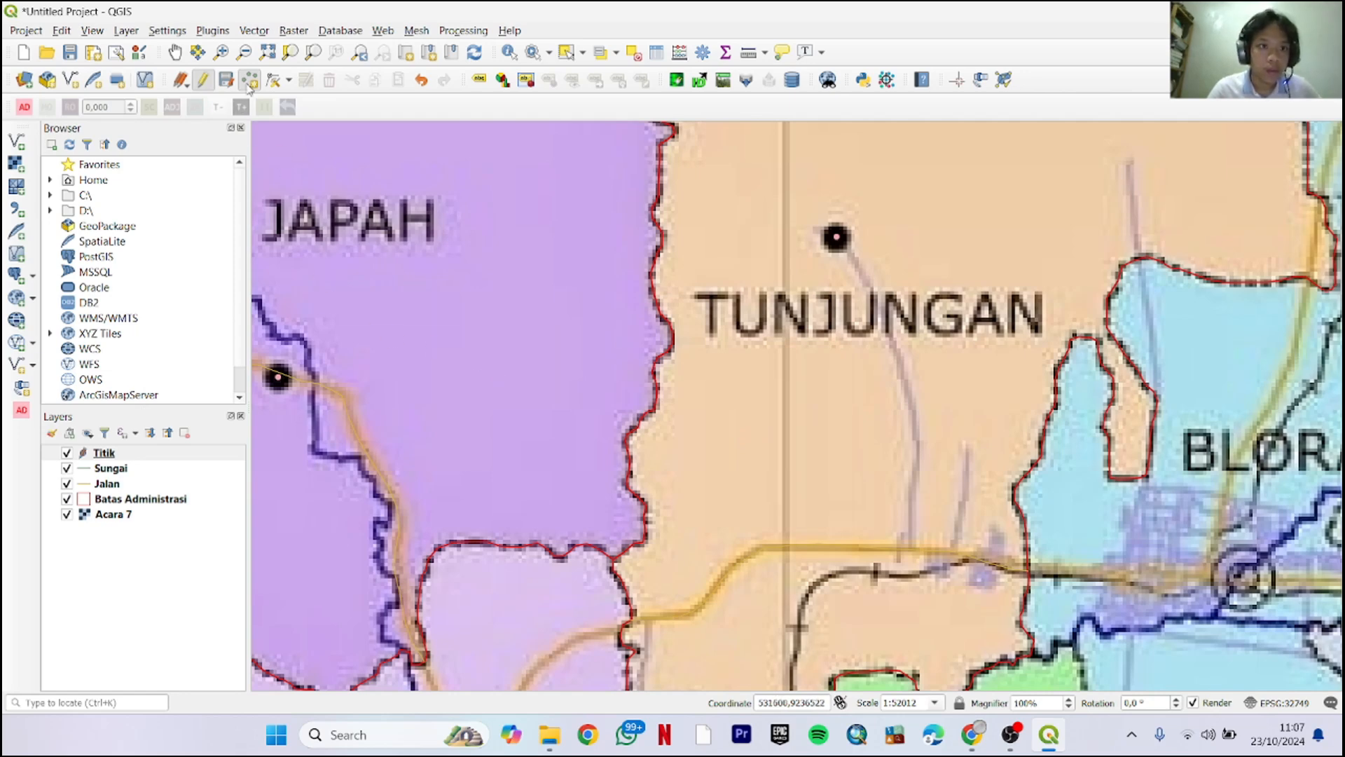
pyautogui.click(224, 81)
pyautogui.click(204, 81)
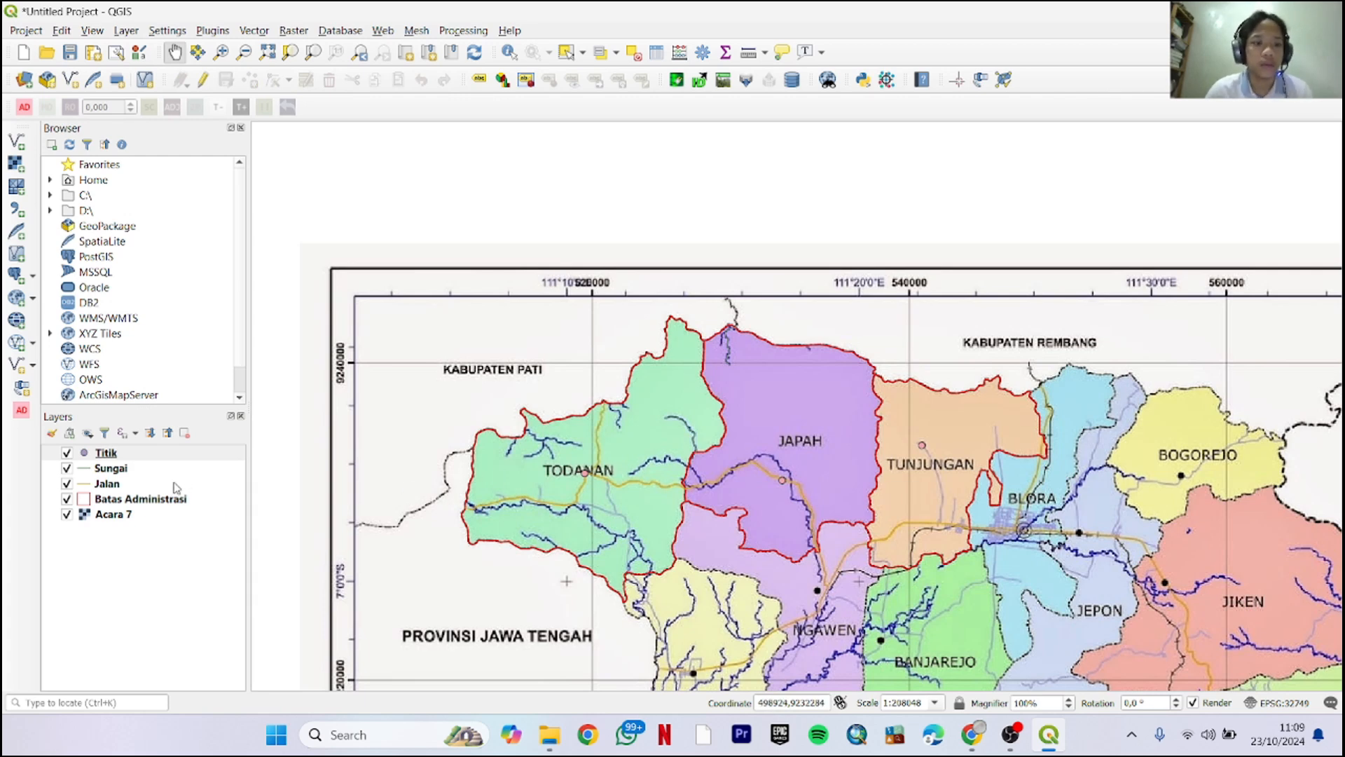
# Open the attribute table of the Batas Administrasi layer and place it clear of the Todanan and Japah districts
pyautogui.click(161, 500)
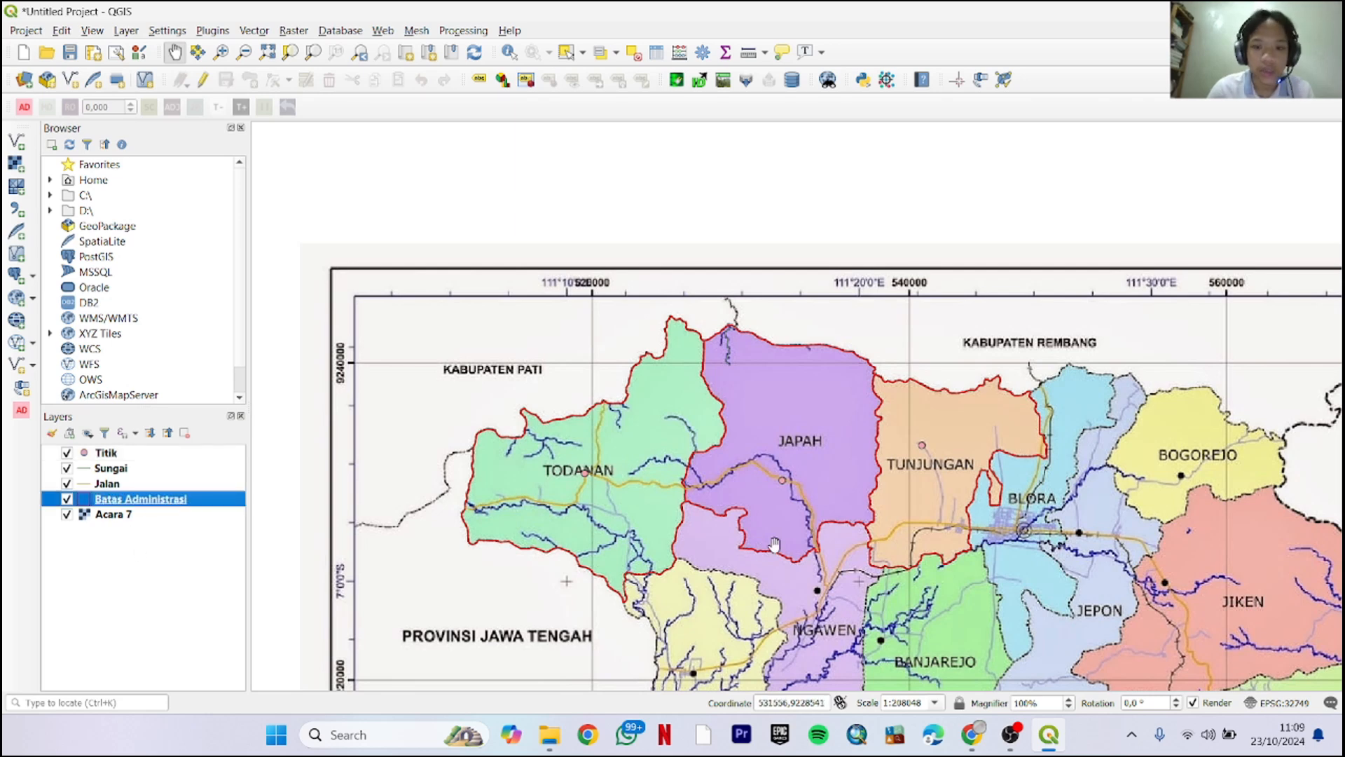
pyautogui.moveTo(758, 547); pyautogui.dragTo(488, 440)
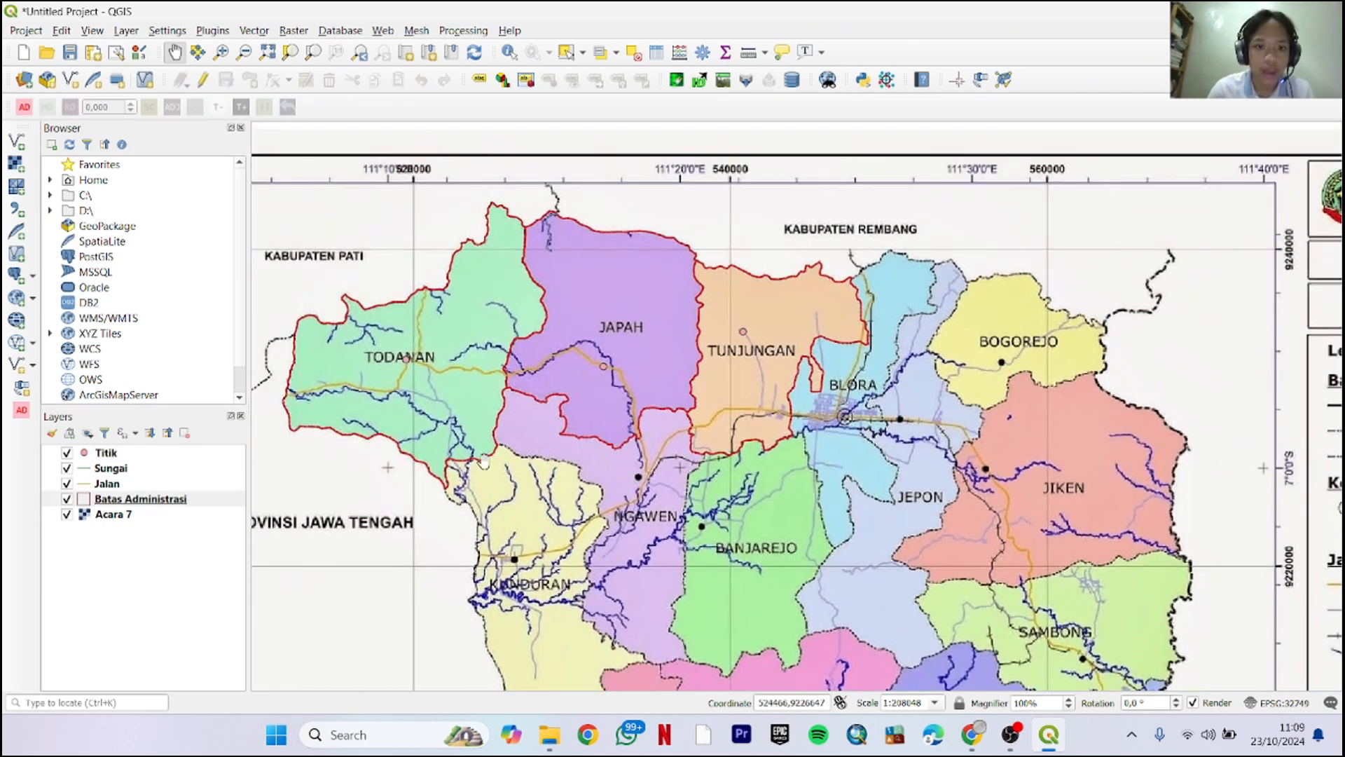
pyautogui.rightClick(137, 503)
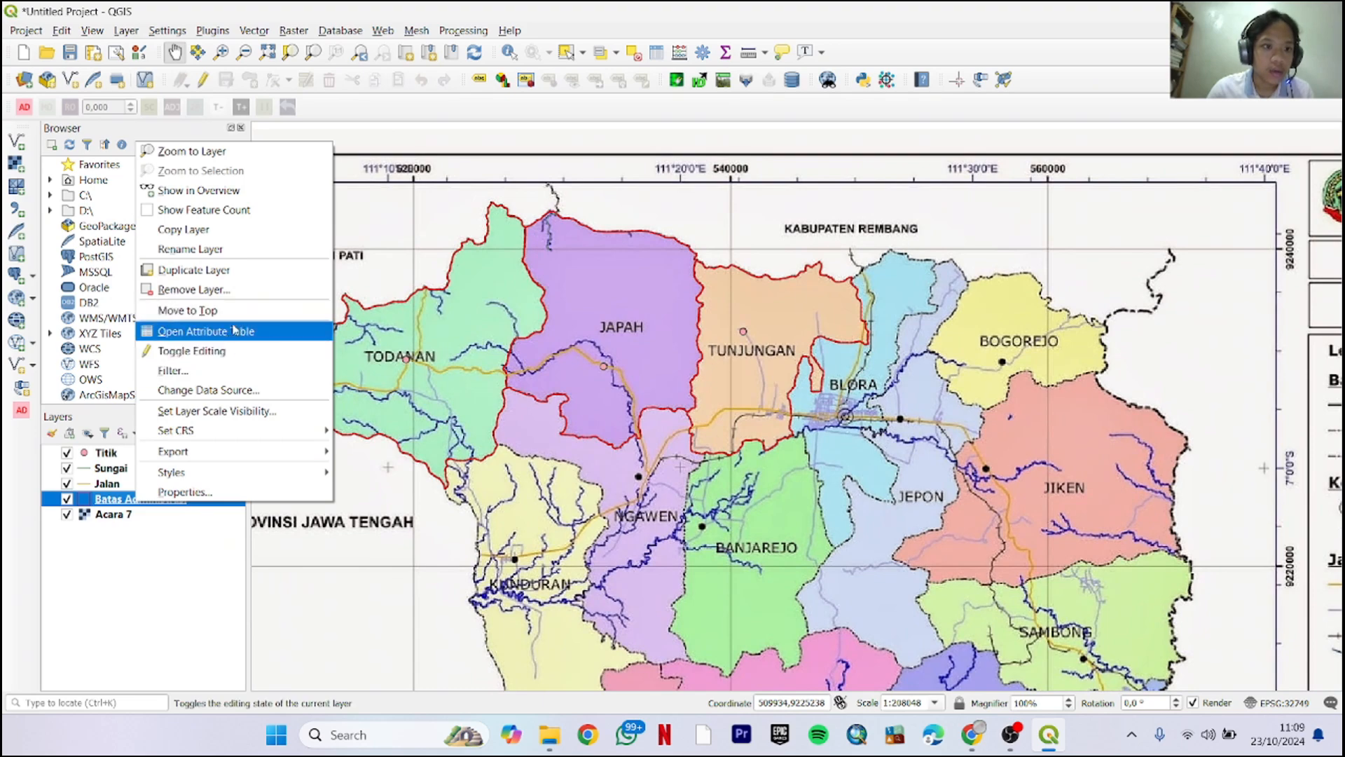
pyautogui.click(234, 330)
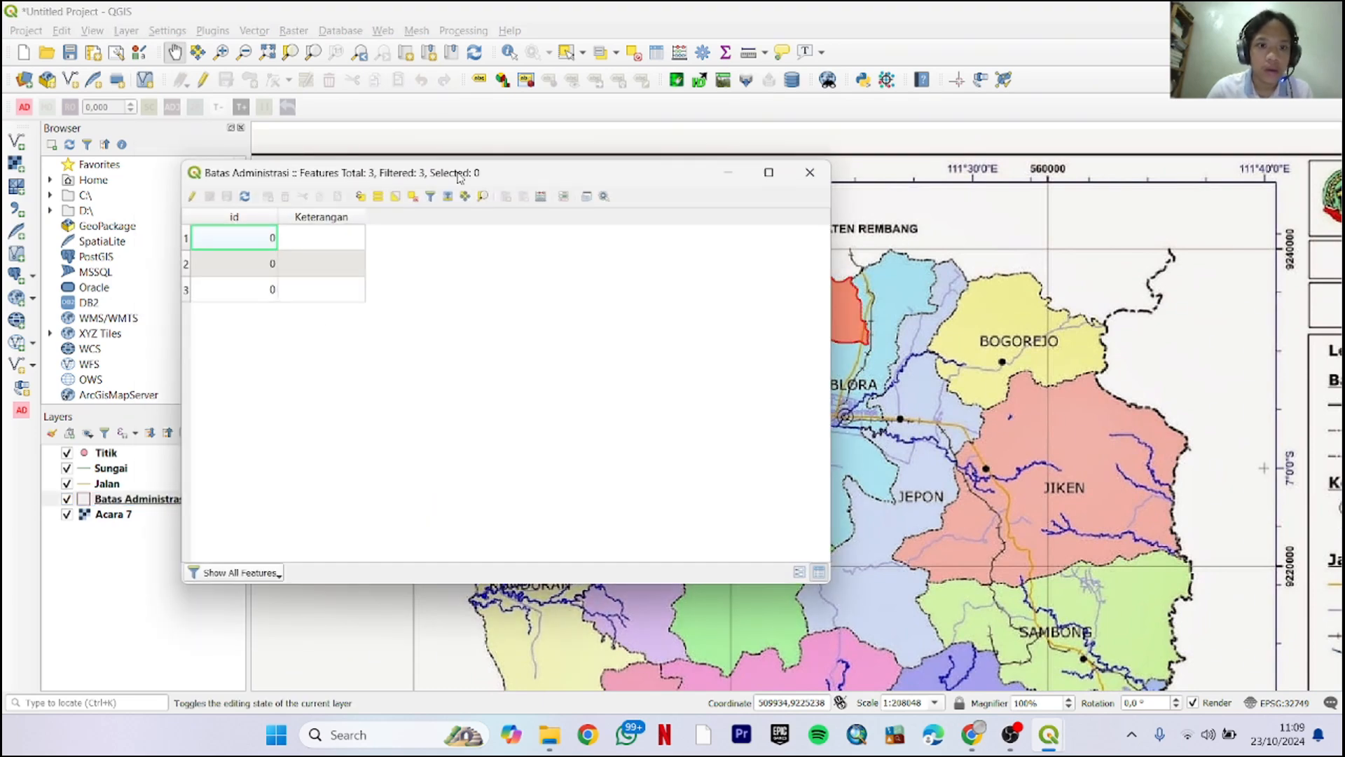
pyautogui.moveTo(458, 177); pyautogui.dragTo(939, 153)
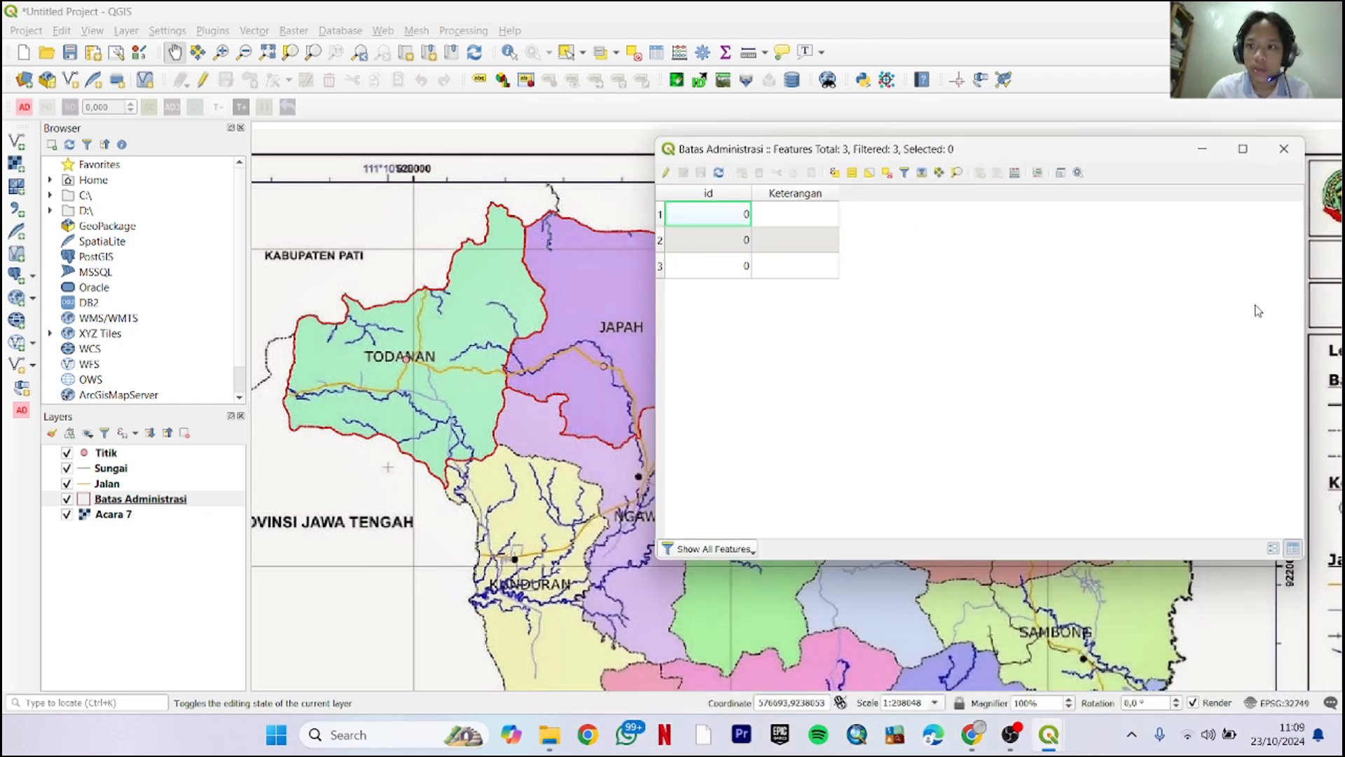
pyautogui.moveTo(847, 140); pyautogui.dragTo(974, 168)
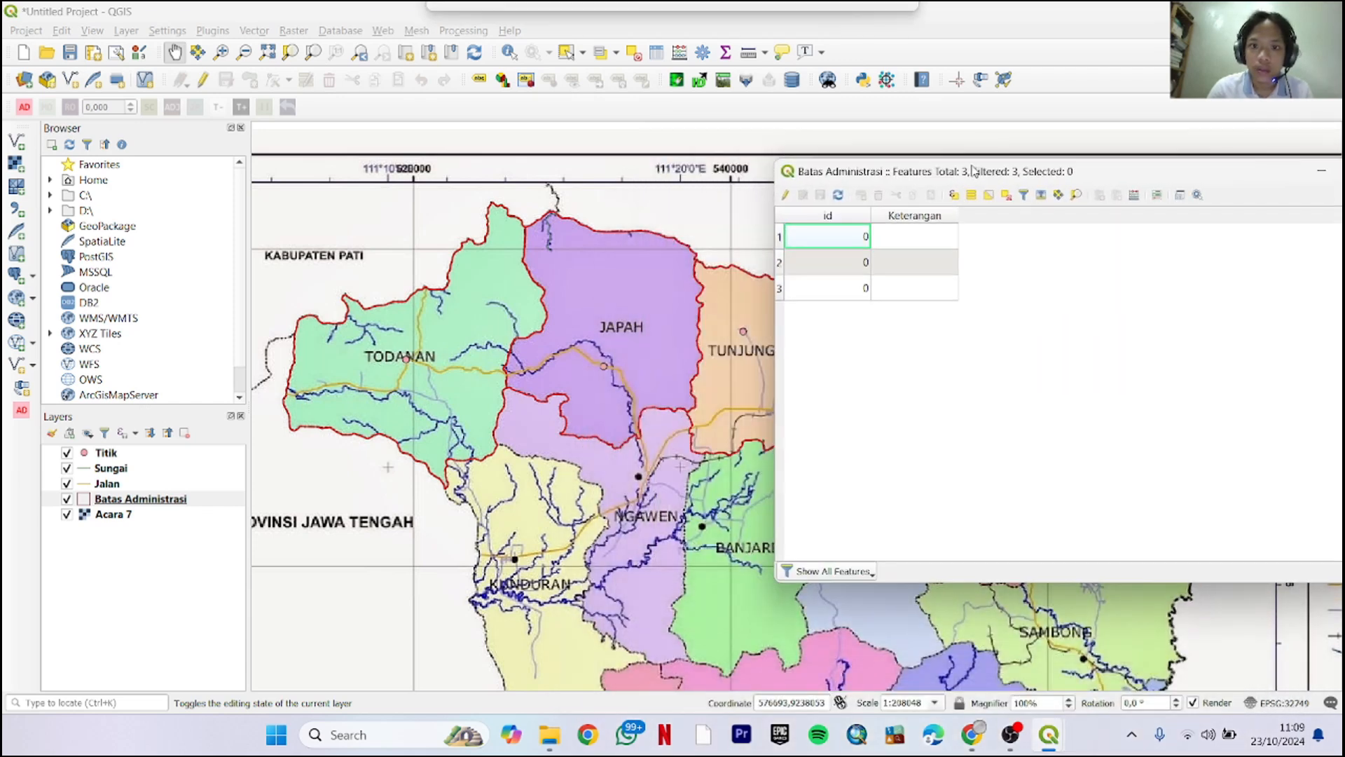
# Check the id and Keterangan cells of the boundary records against the districts on the map
pyautogui.click(853, 266)
pyautogui.click(858, 242)
pyautogui.click(904, 238)
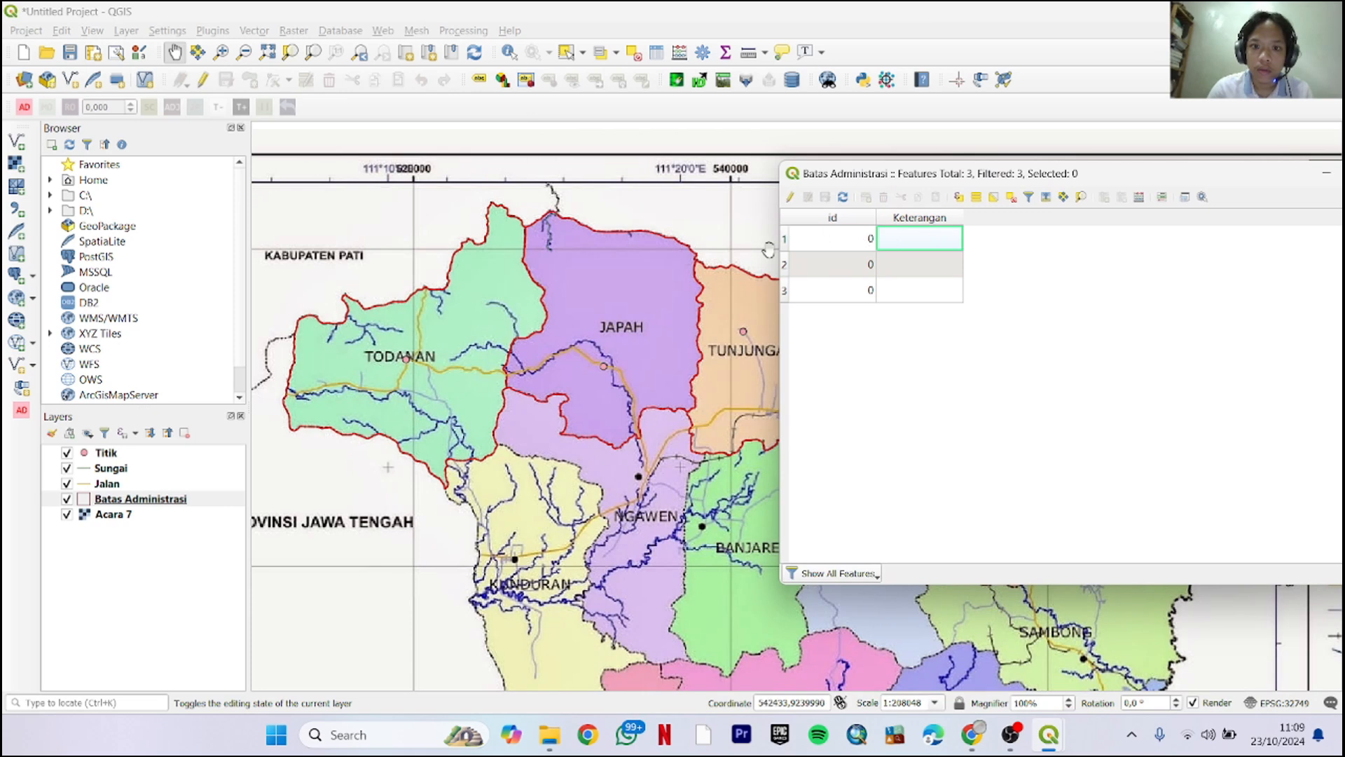
pyautogui.click(822, 295)
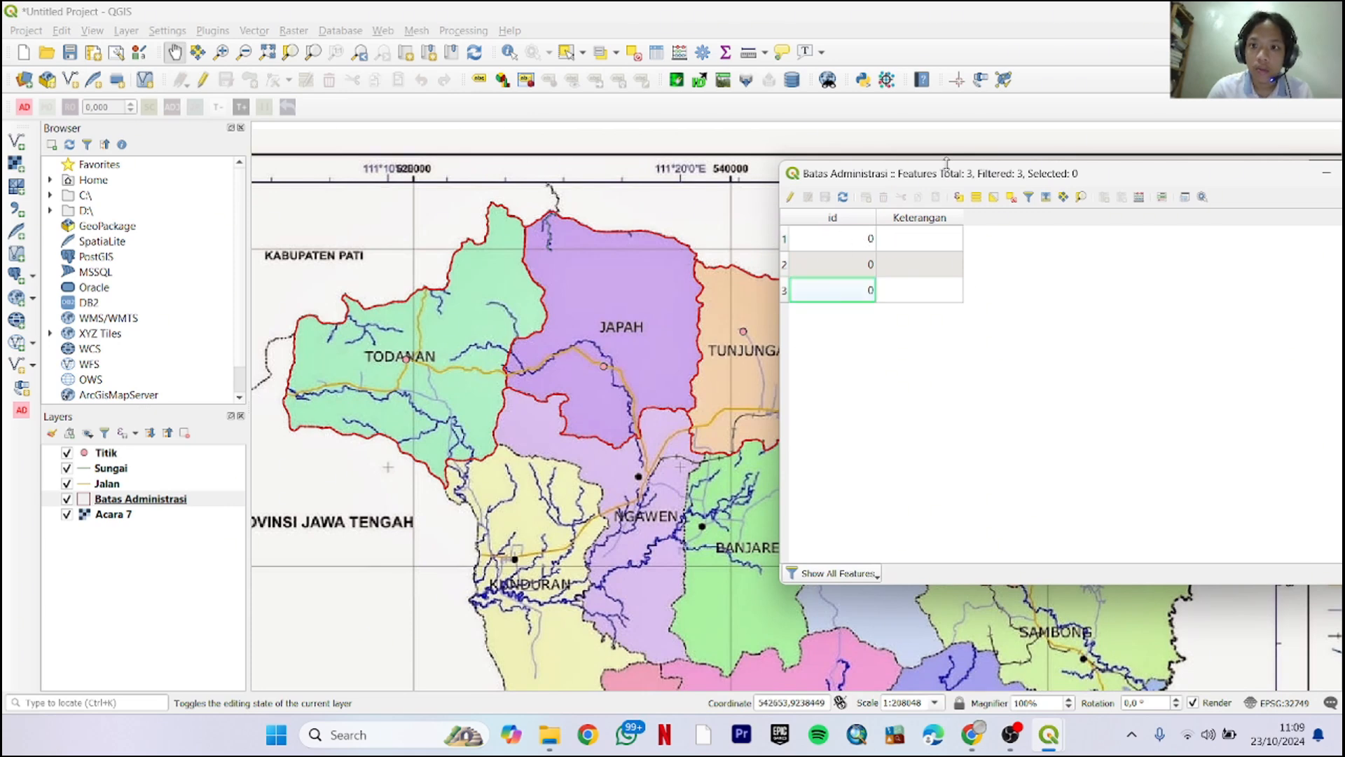
pyautogui.moveTo(946, 163); pyautogui.dragTo(771, 138)
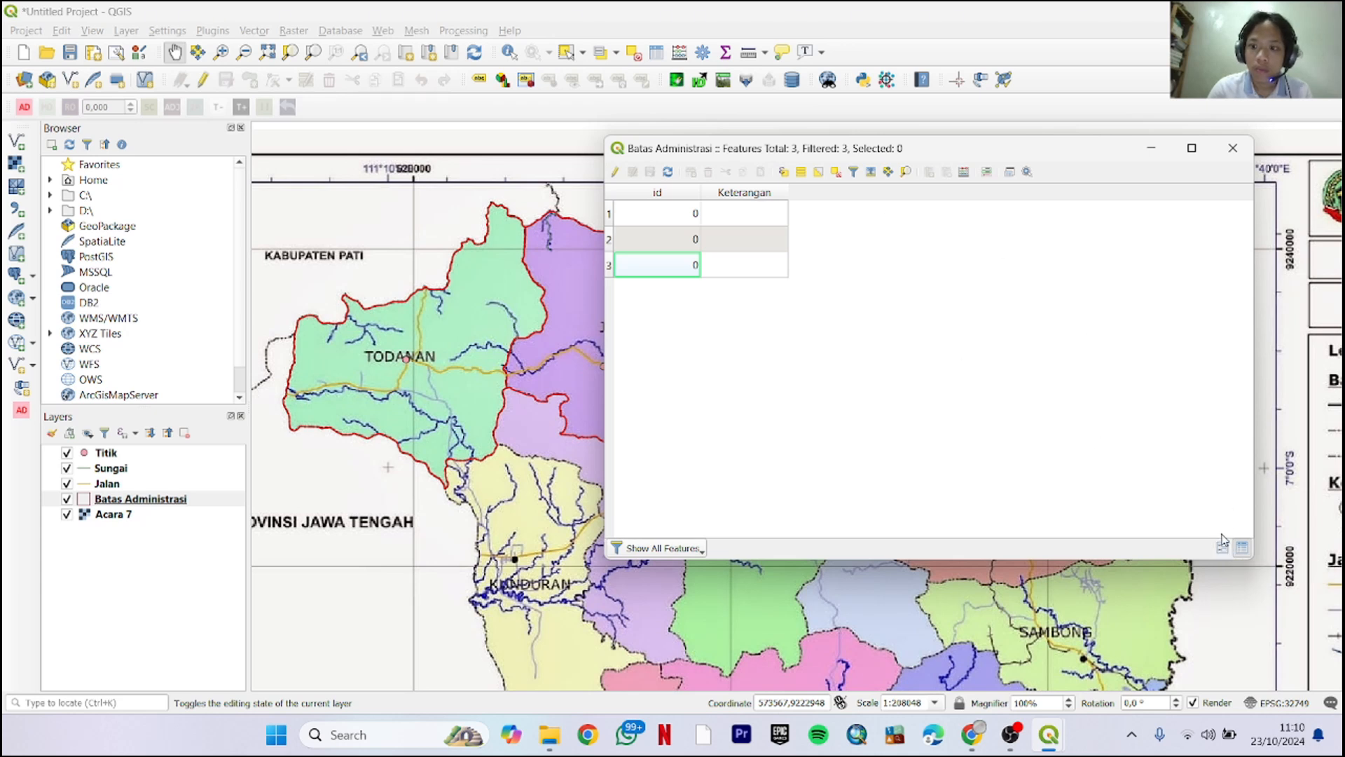
# Switch the Batas Administrasi attribute table to form view and pick the third record to highlight its district on the map
pyautogui.click(1220, 546)
pyautogui.moveTo(863, 149); pyautogui.dragTo(965, 248)
pyautogui.click(666, 294)
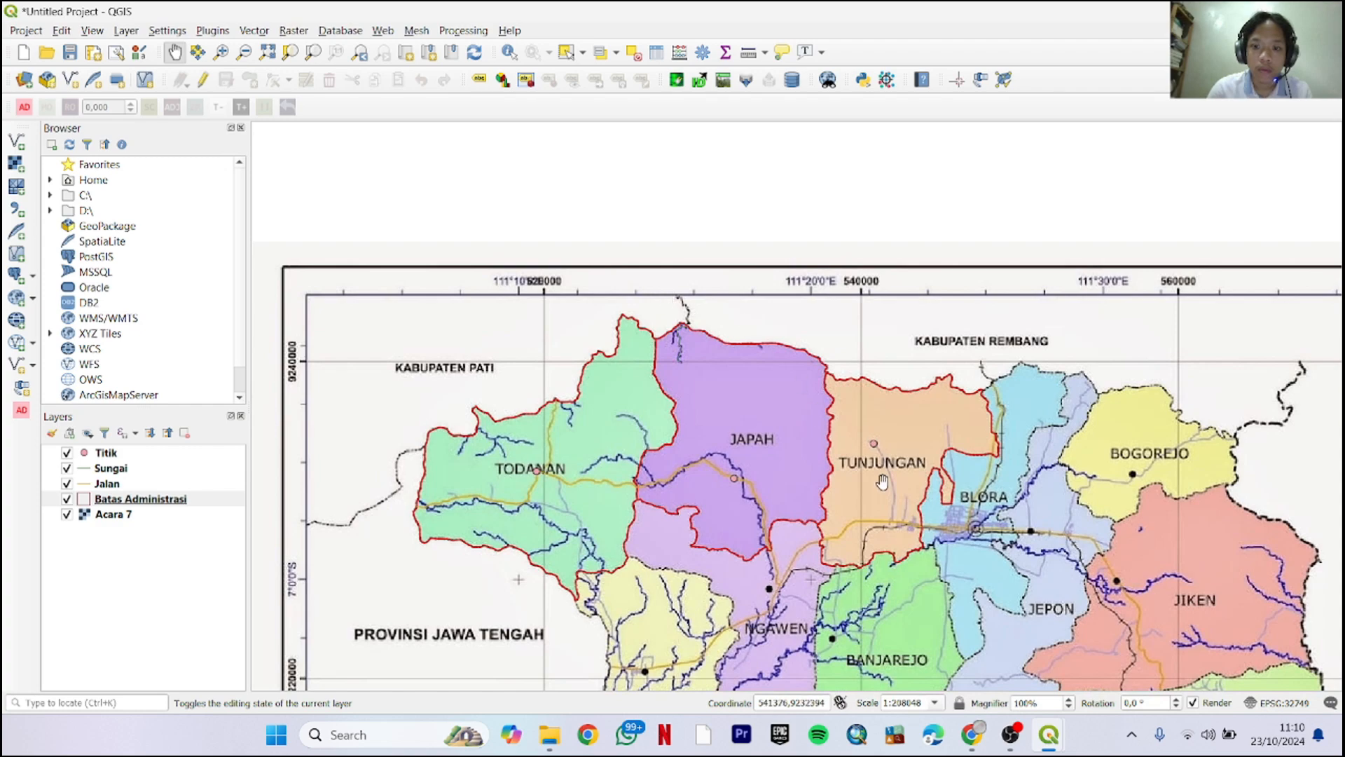
pyautogui.hotkey('alt', 'Tab')
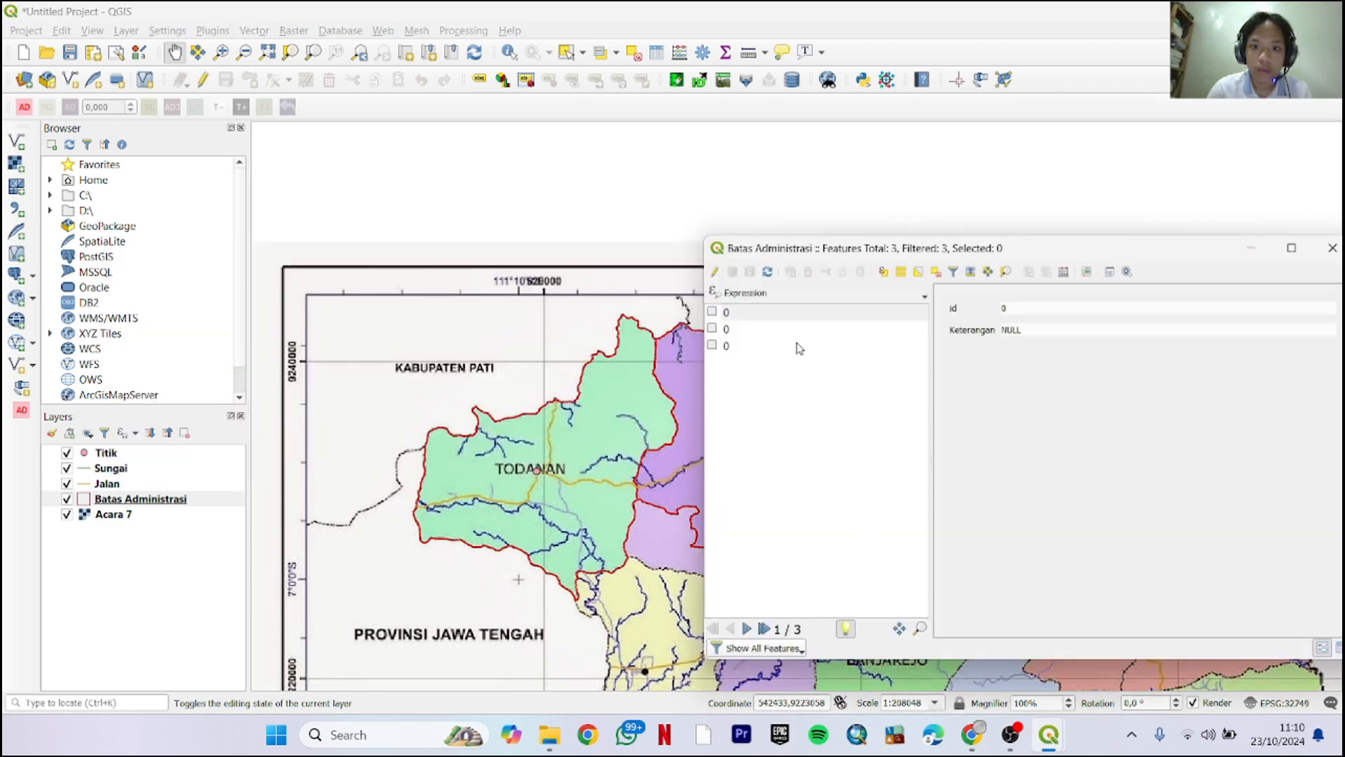
pyautogui.click(799, 348)
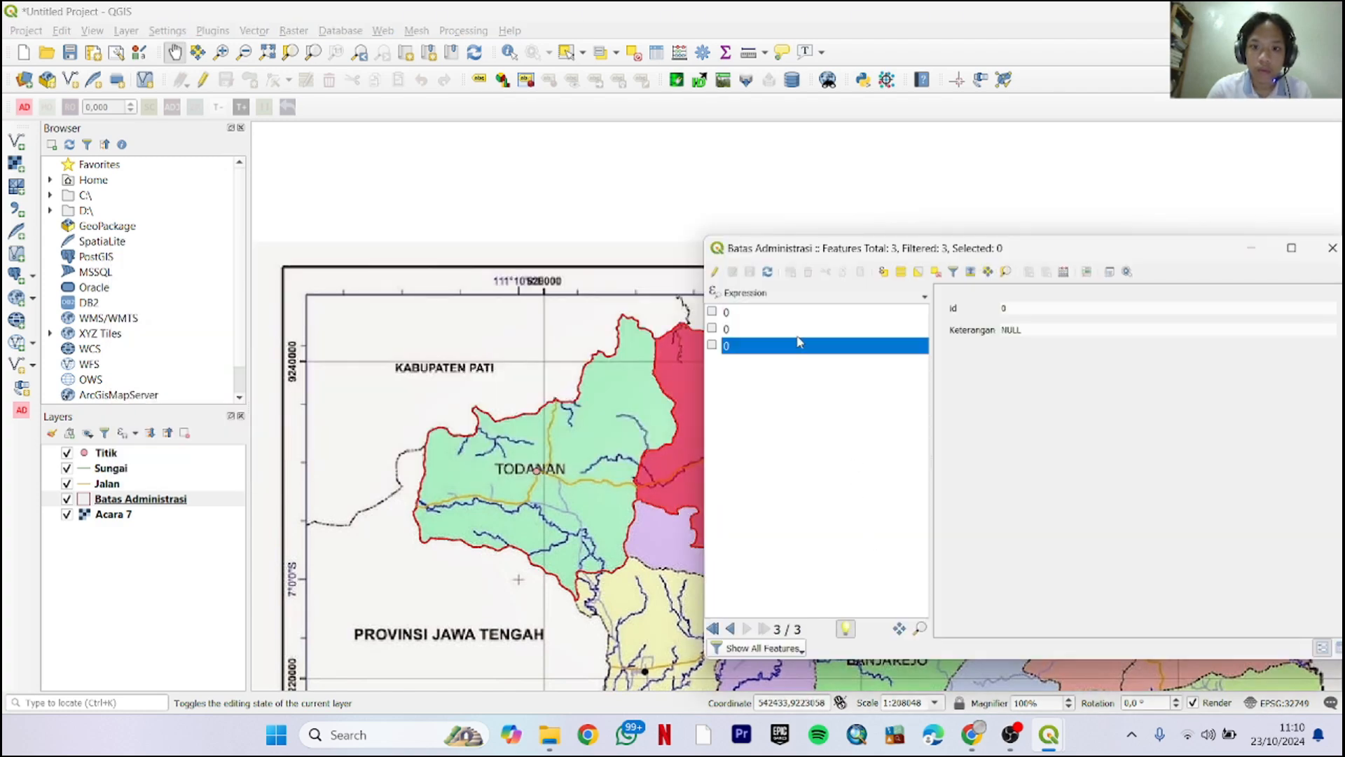
# Bring Todanan, Japah and Tunjungan into view and pick boundary records in the attribute table to match them with their districts
pyautogui.click(632, 211)
pyautogui.moveTo(632, 212); pyautogui.dragTo(457, 60)
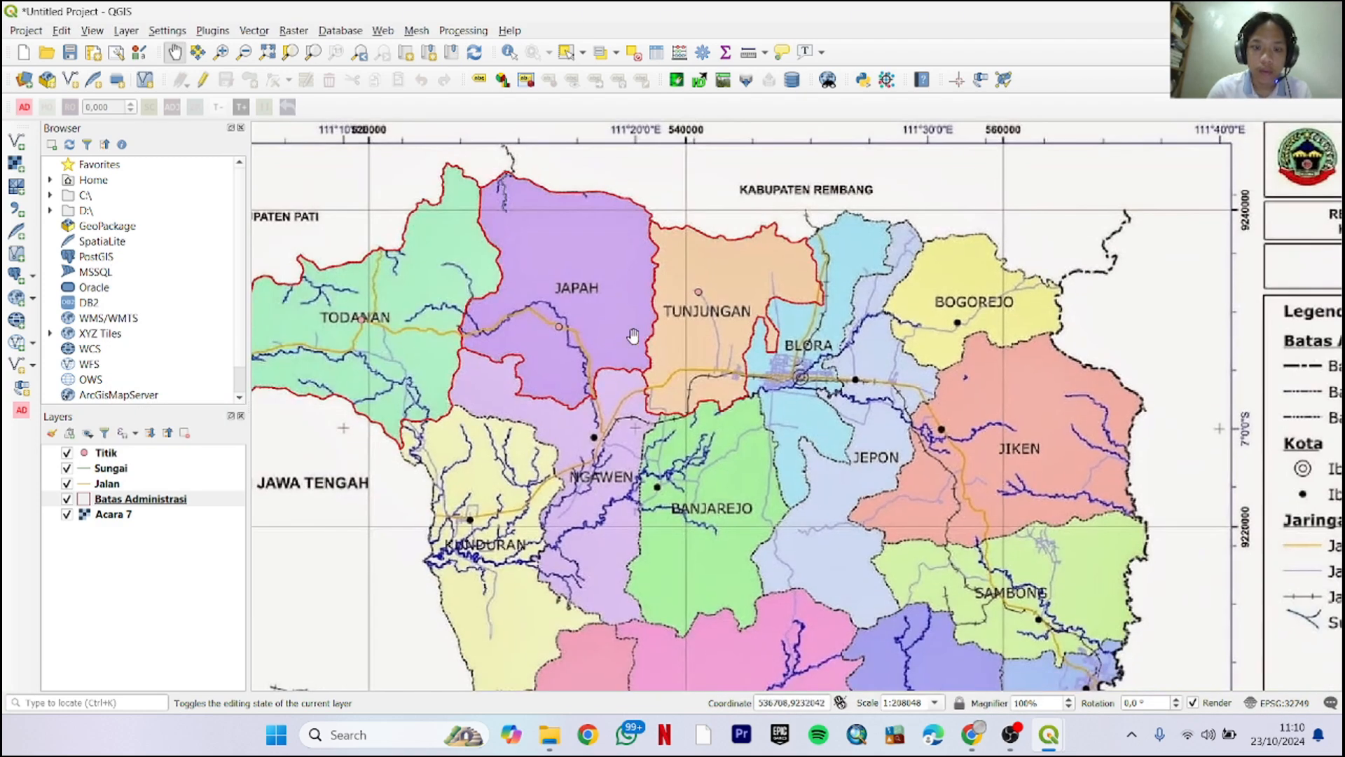
pyautogui.hotkey('alt', 'Tab')
pyautogui.click(760, 346)
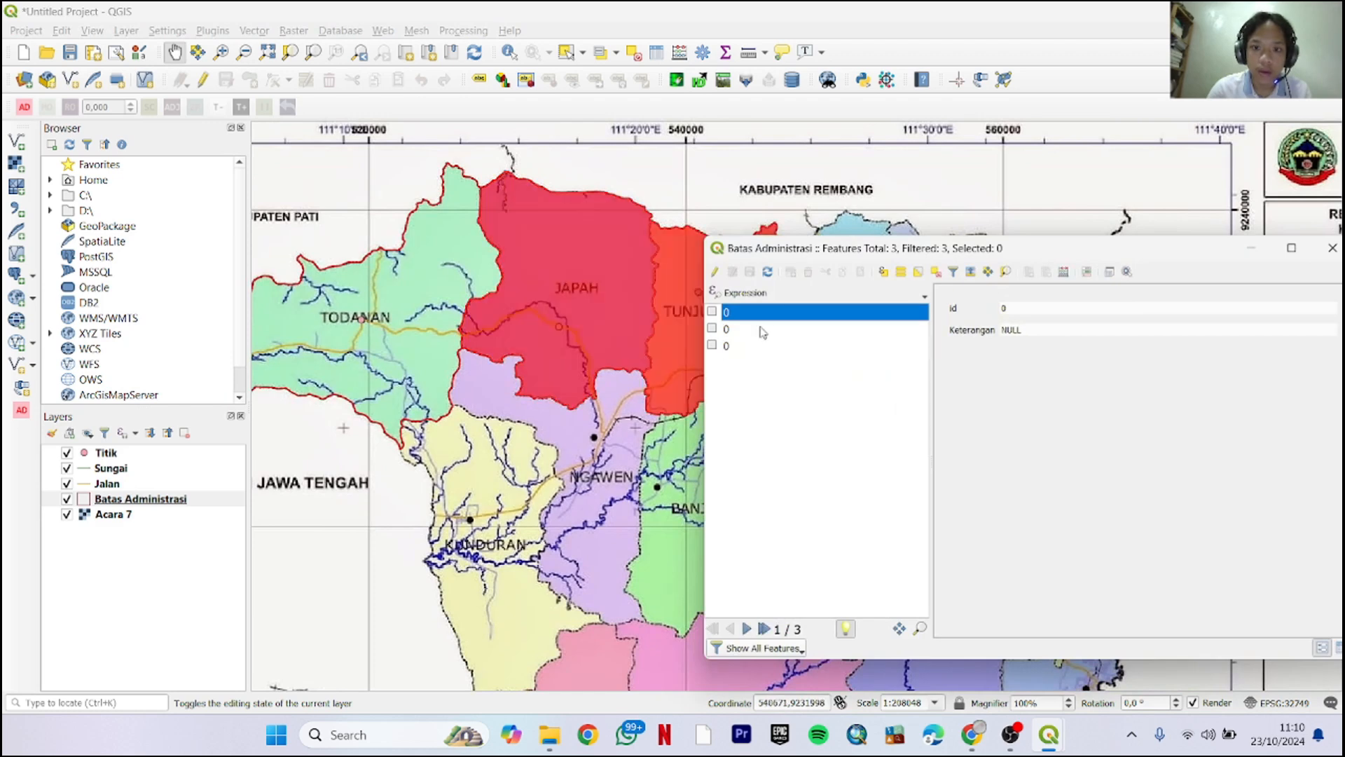
pyautogui.click(764, 328)
pyautogui.click(771, 312)
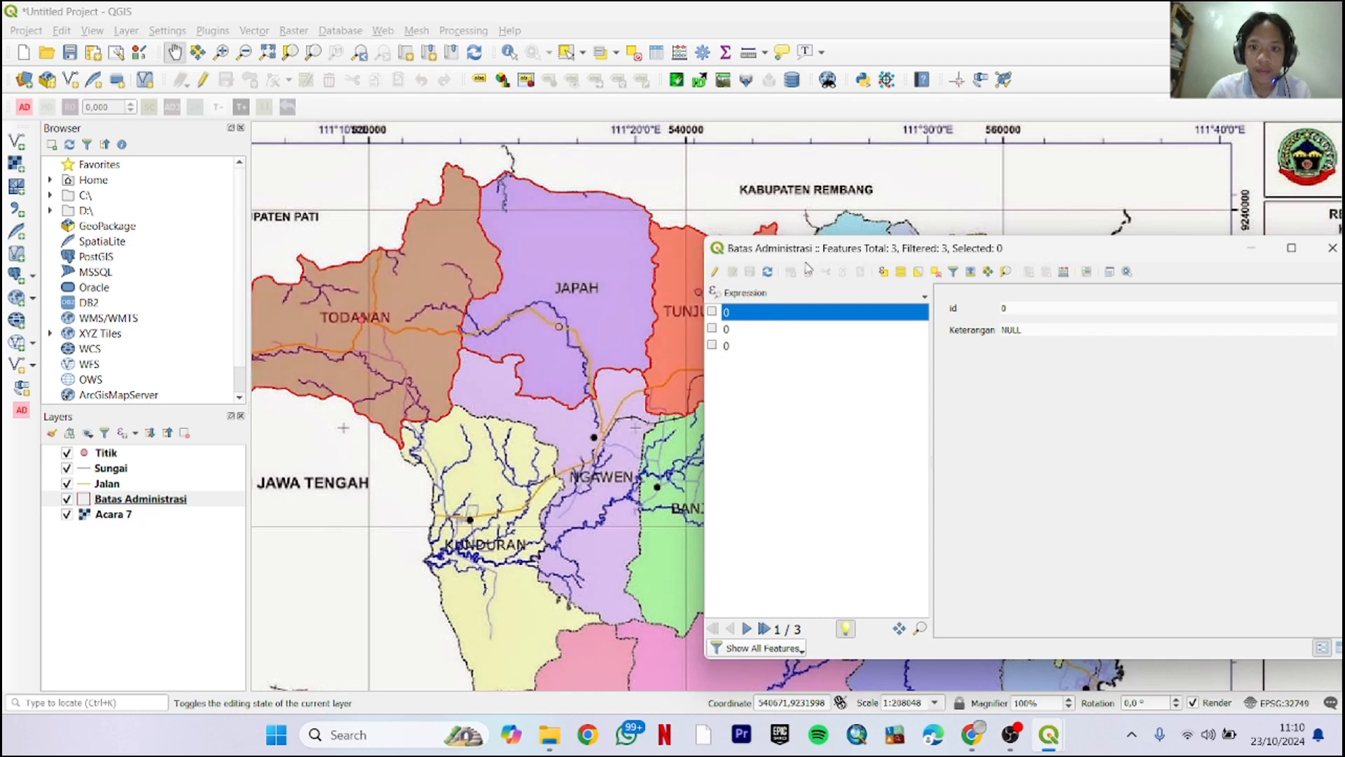
pyautogui.moveTo(840, 247); pyautogui.dragTo(735, 221)
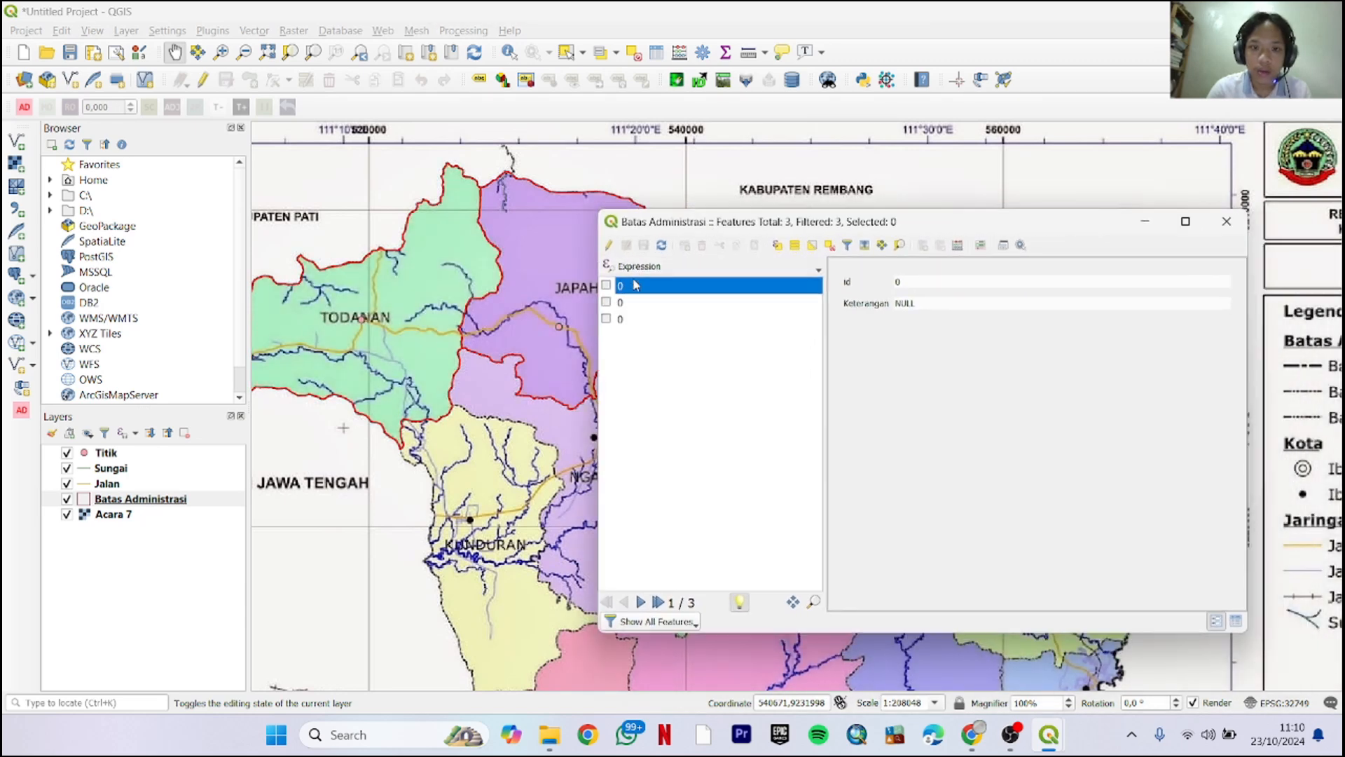
# Start editing the Batas Administrasi layer and set the Keterangan of the first record, the Tunjungan district, to "Pemukiman"
pyautogui.click(610, 246)
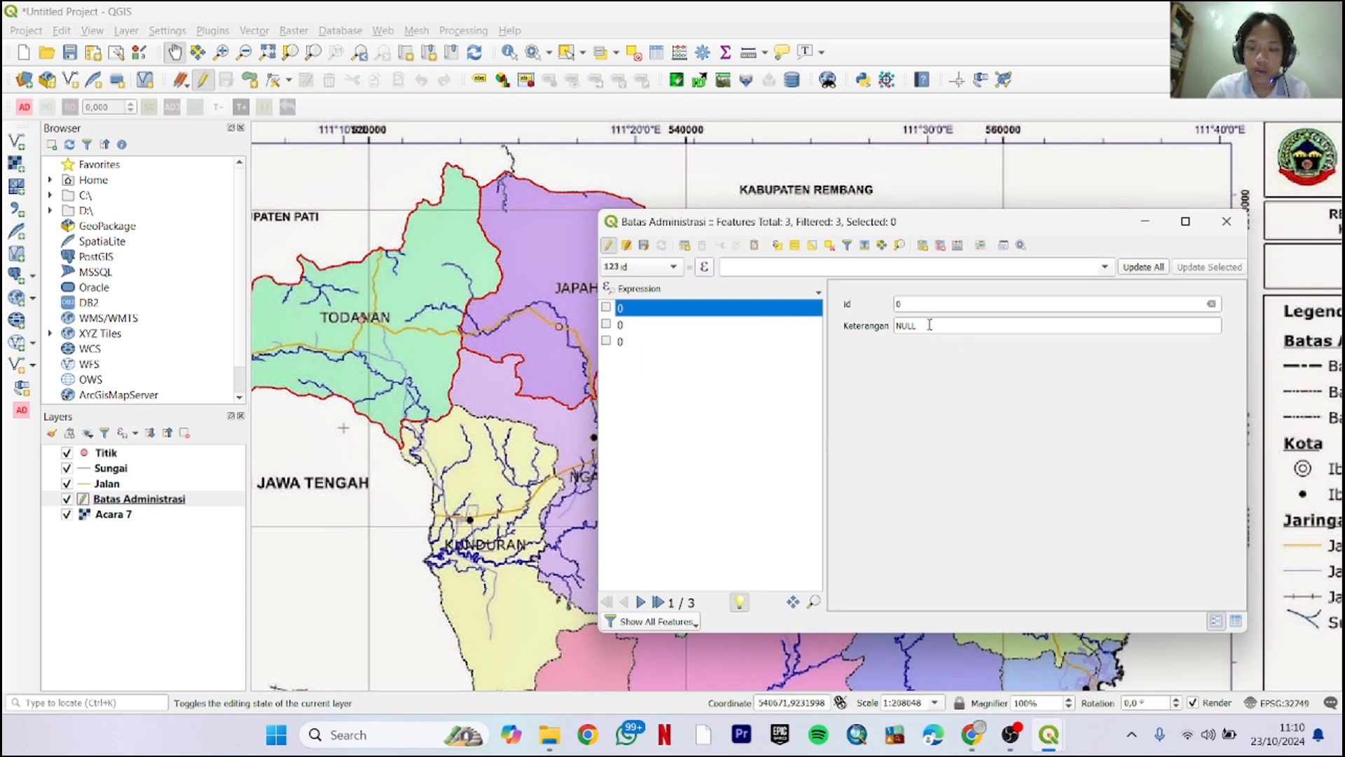
pyautogui.click(929, 325)
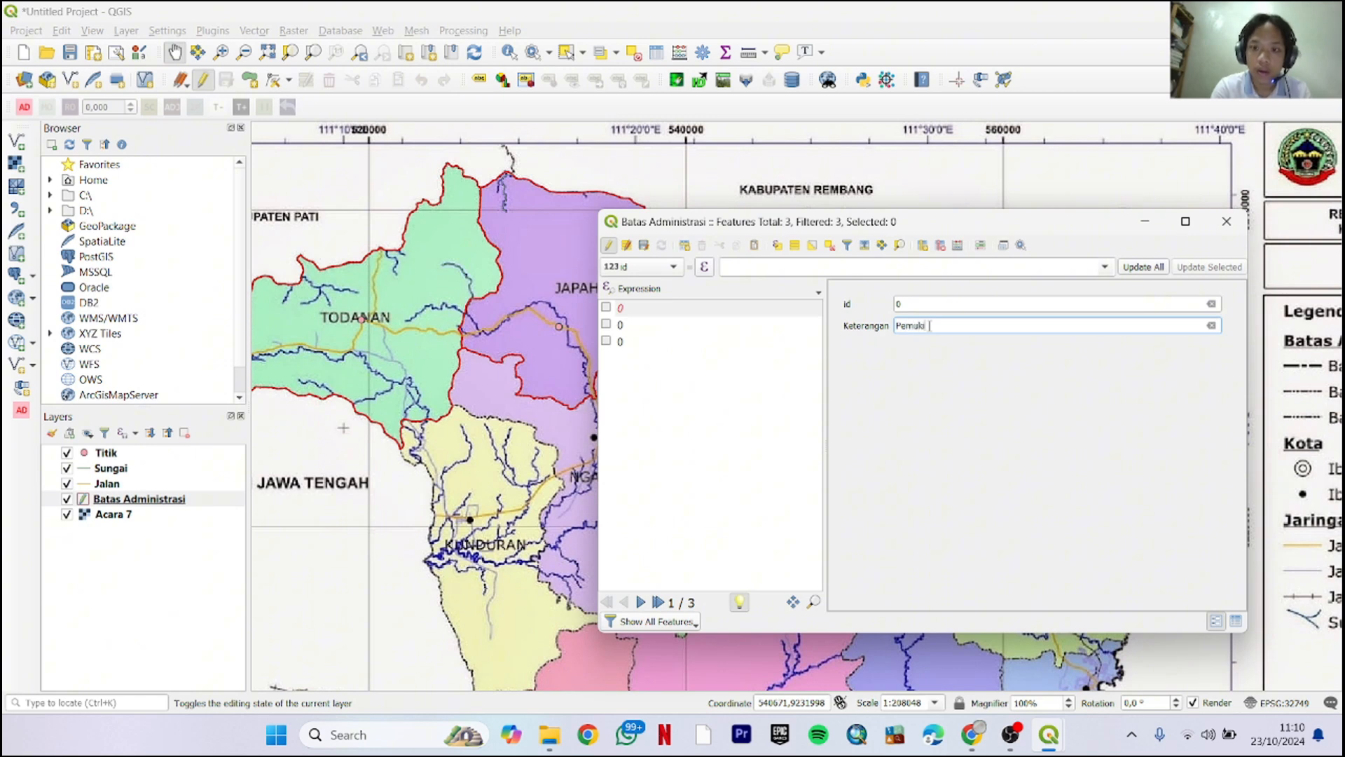
pyautogui.write('Pemukiman')
pyautogui.press('Return')
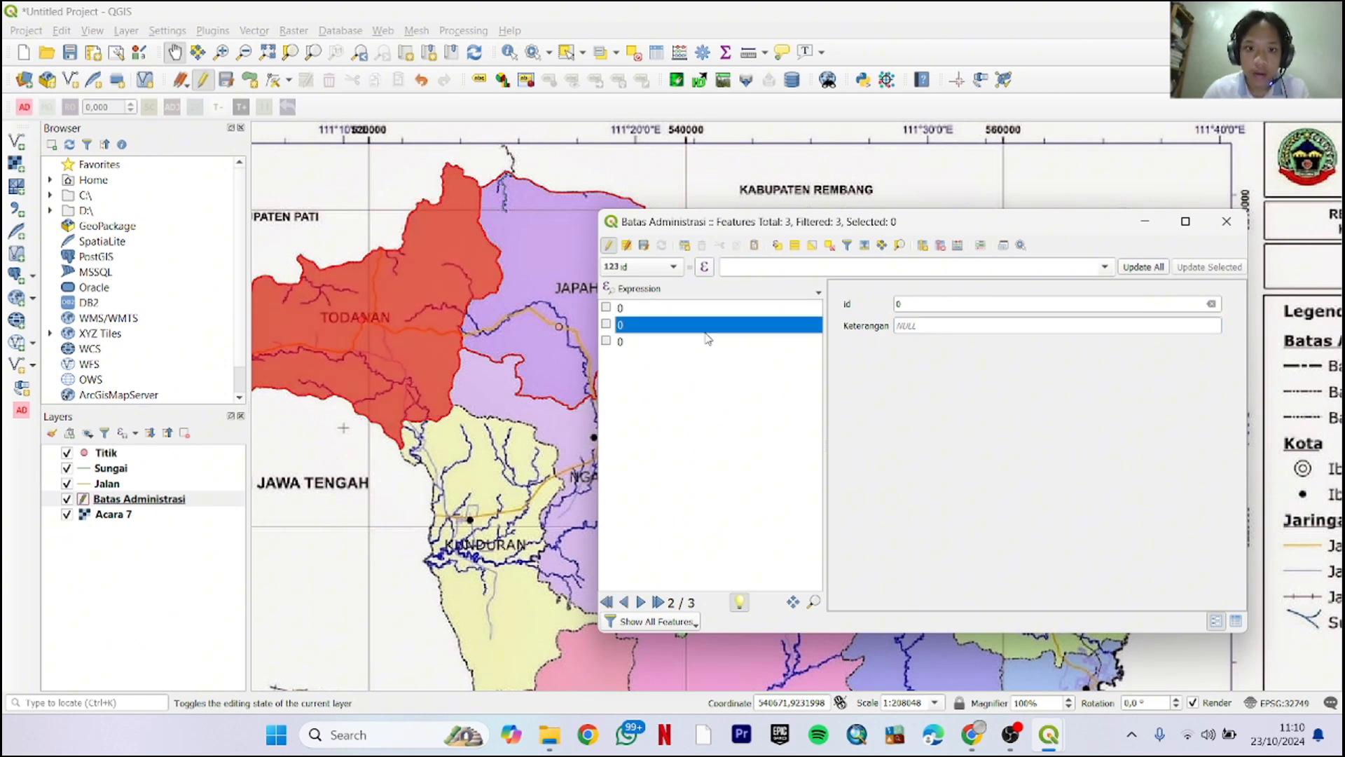
# Set Keterangan to "Ladang" for the second record, Todanan, and to "Kebun" for the third record, Japah
pyautogui.click(757, 325)
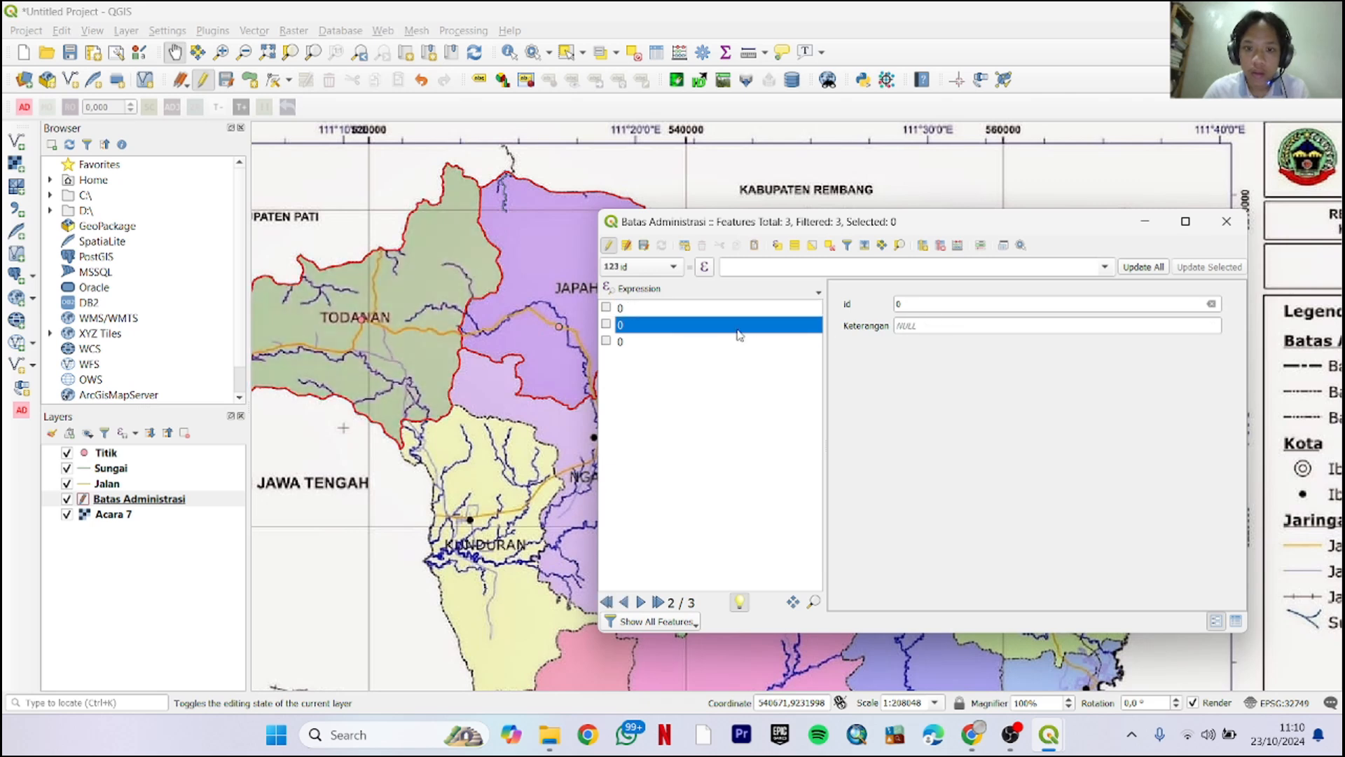
pyautogui.click(904, 325)
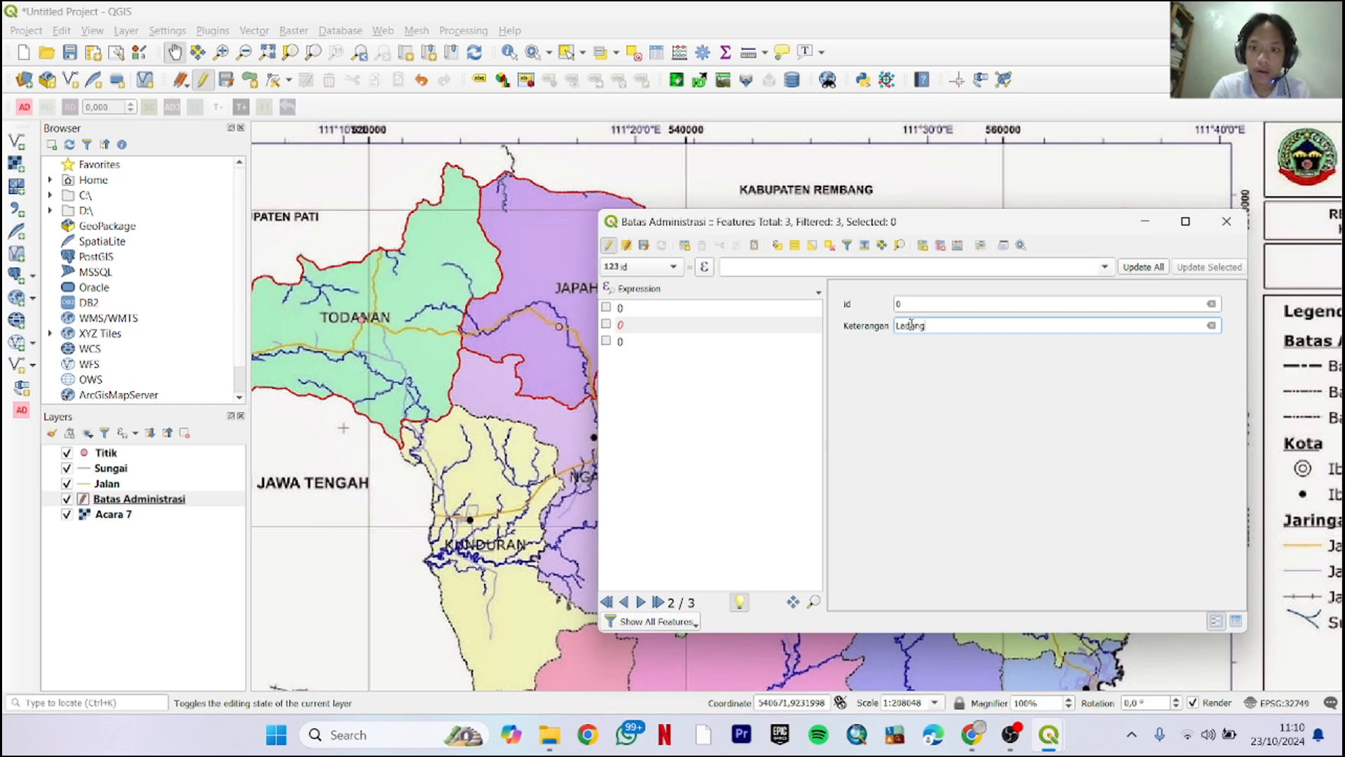
pyautogui.click(708, 342)
pyautogui.click(918, 323)
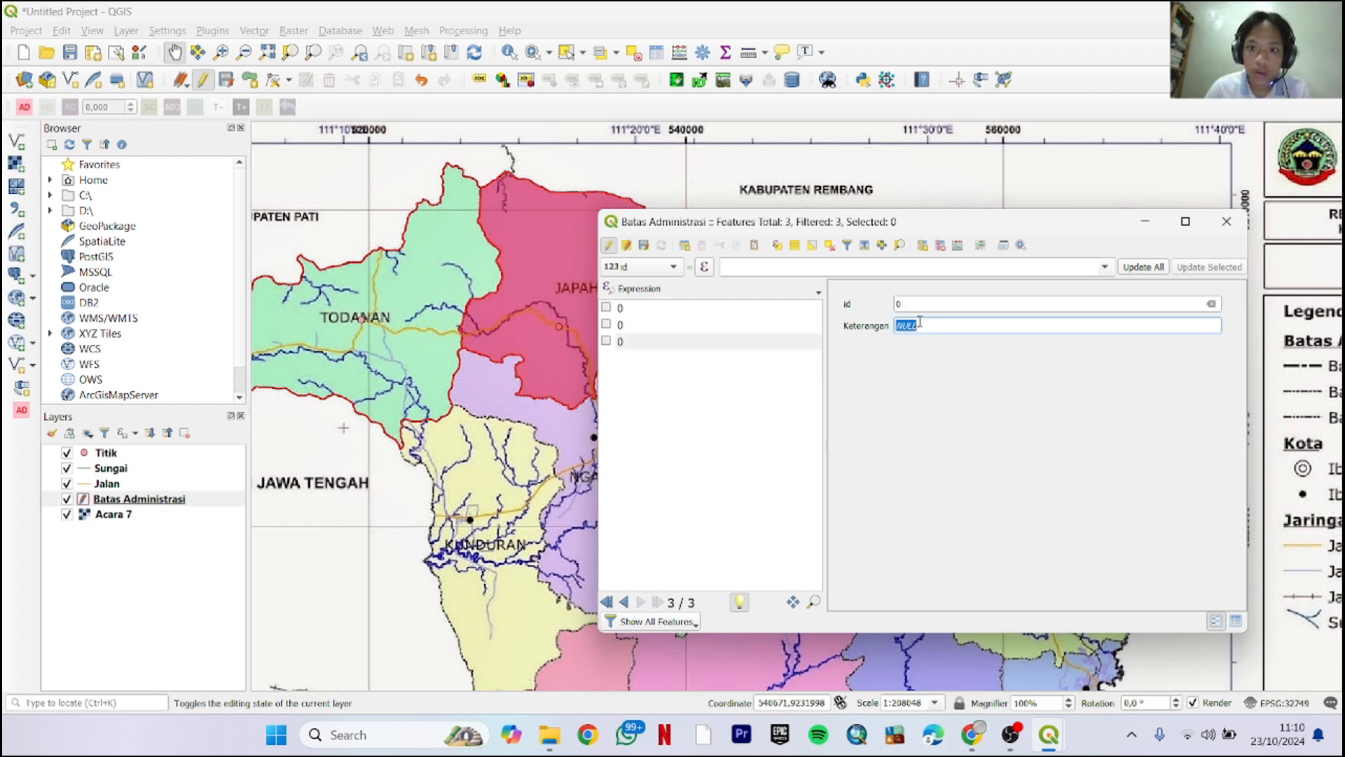
pyautogui.write('Kebun')
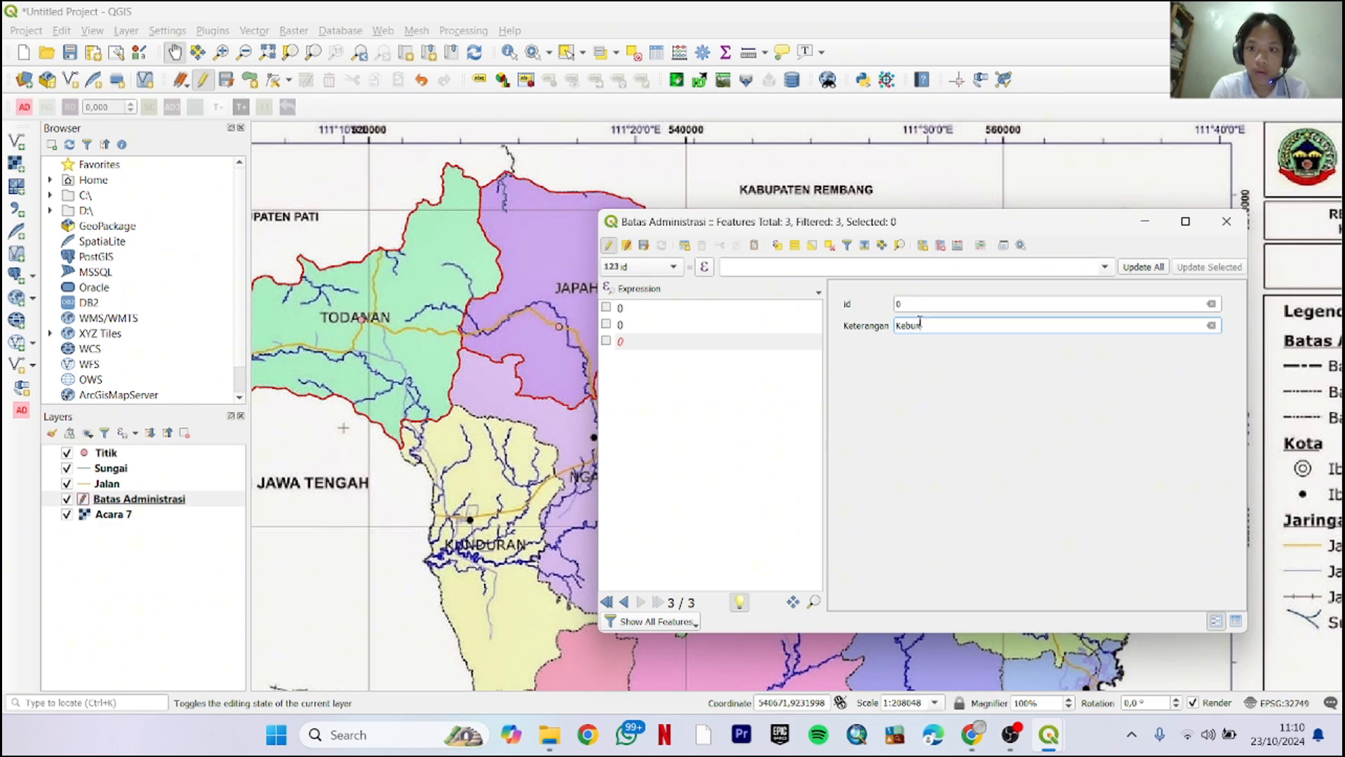
# Save the Keterangan edits of the boundary records and finish editing the Batas Administrasi layer
pyautogui.click(644, 246)
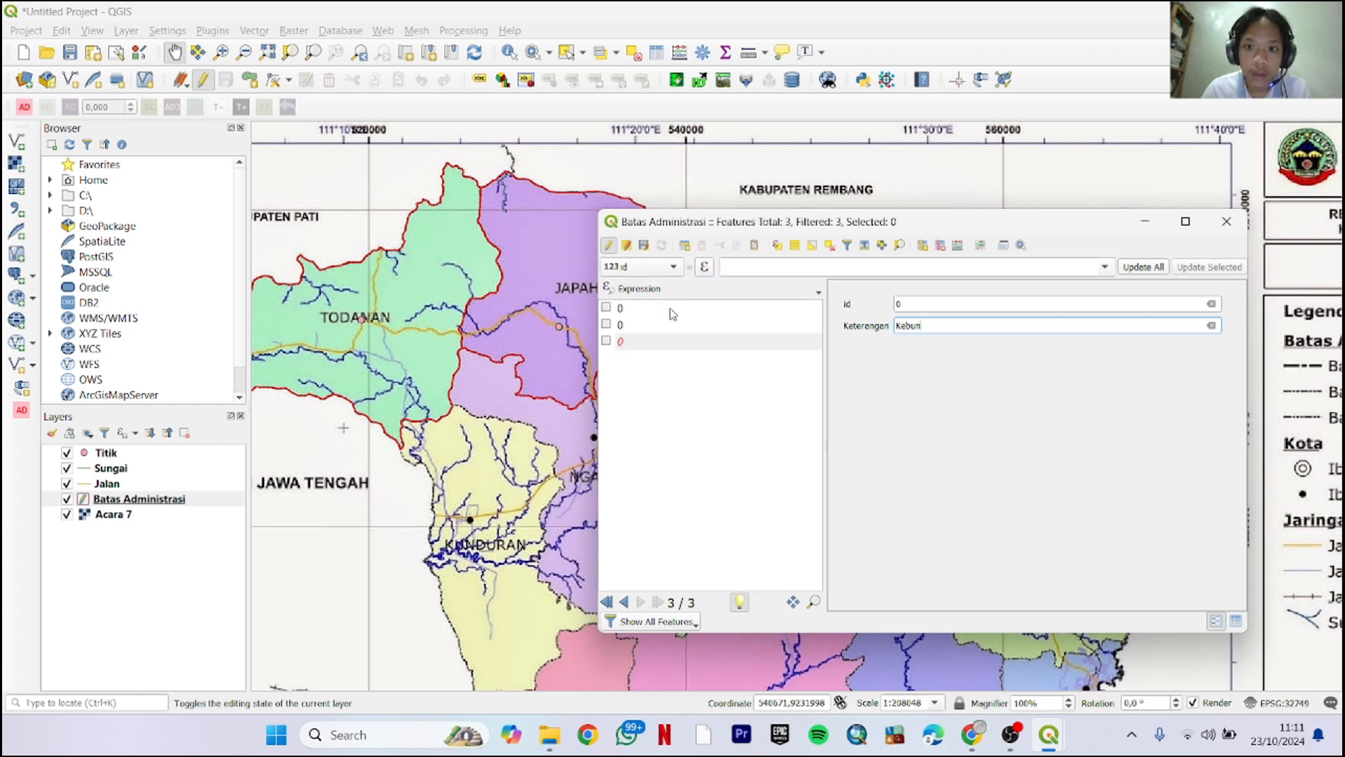
pyautogui.click(606, 249)
pyautogui.click(756, 302)
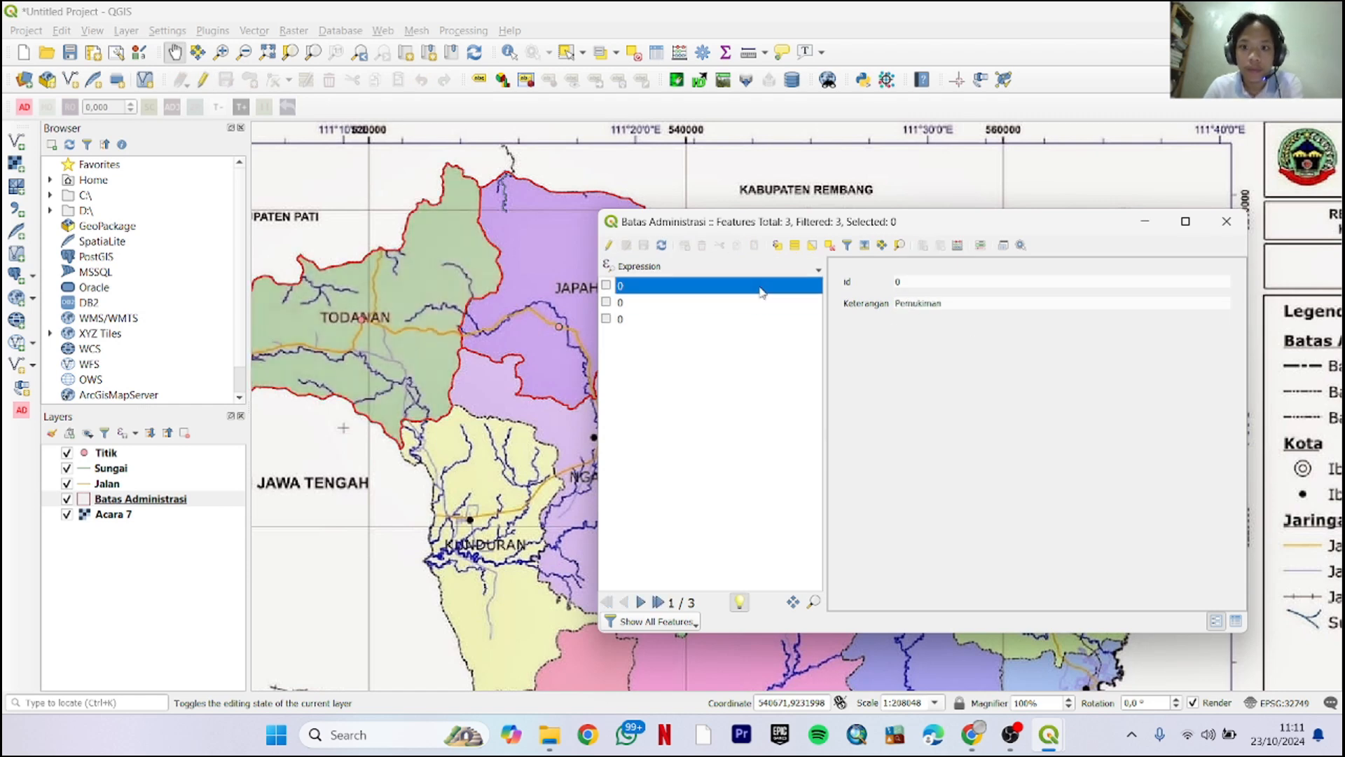
# Check the Keterangan entries of the third and first boundary records and close the attribute table
pyautogui.click(717, 319)
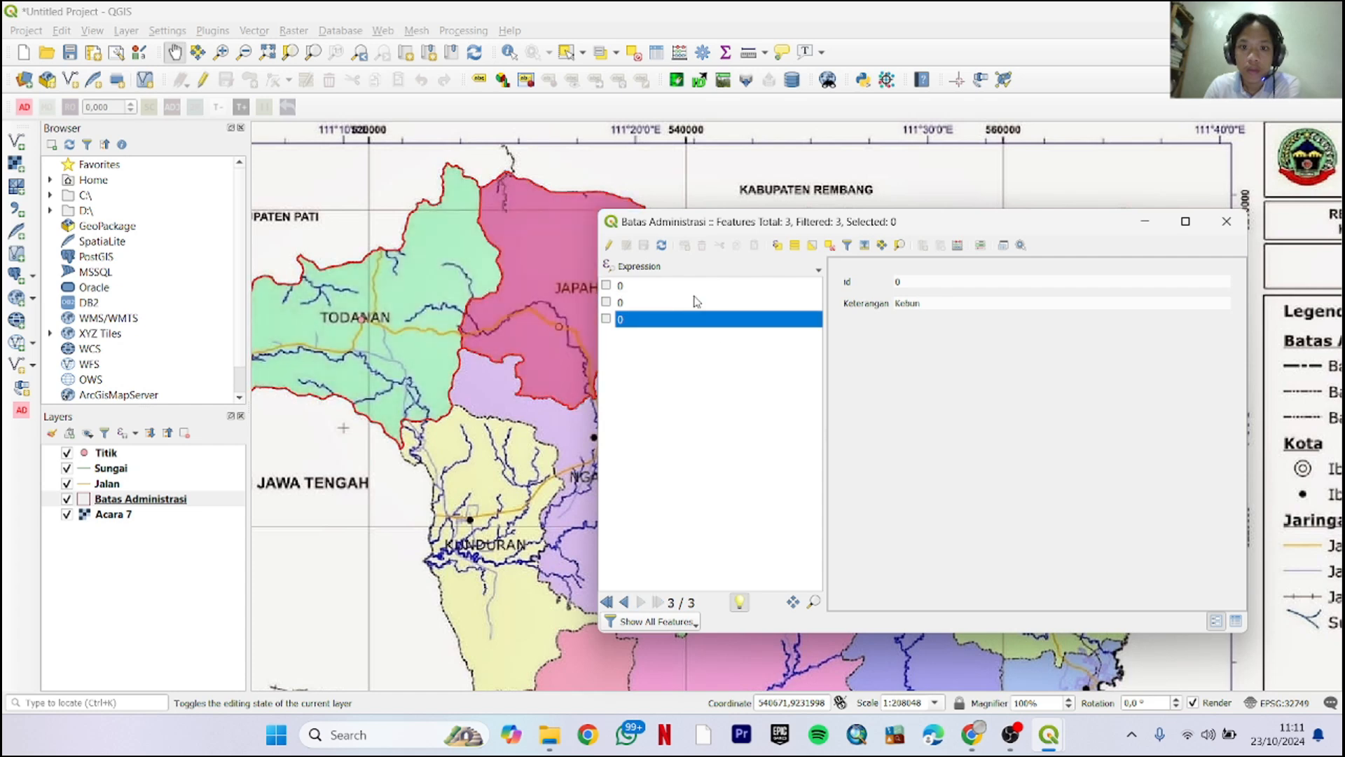
pyautogui.click(698, 286)
pyautogui.click(1226, 221)
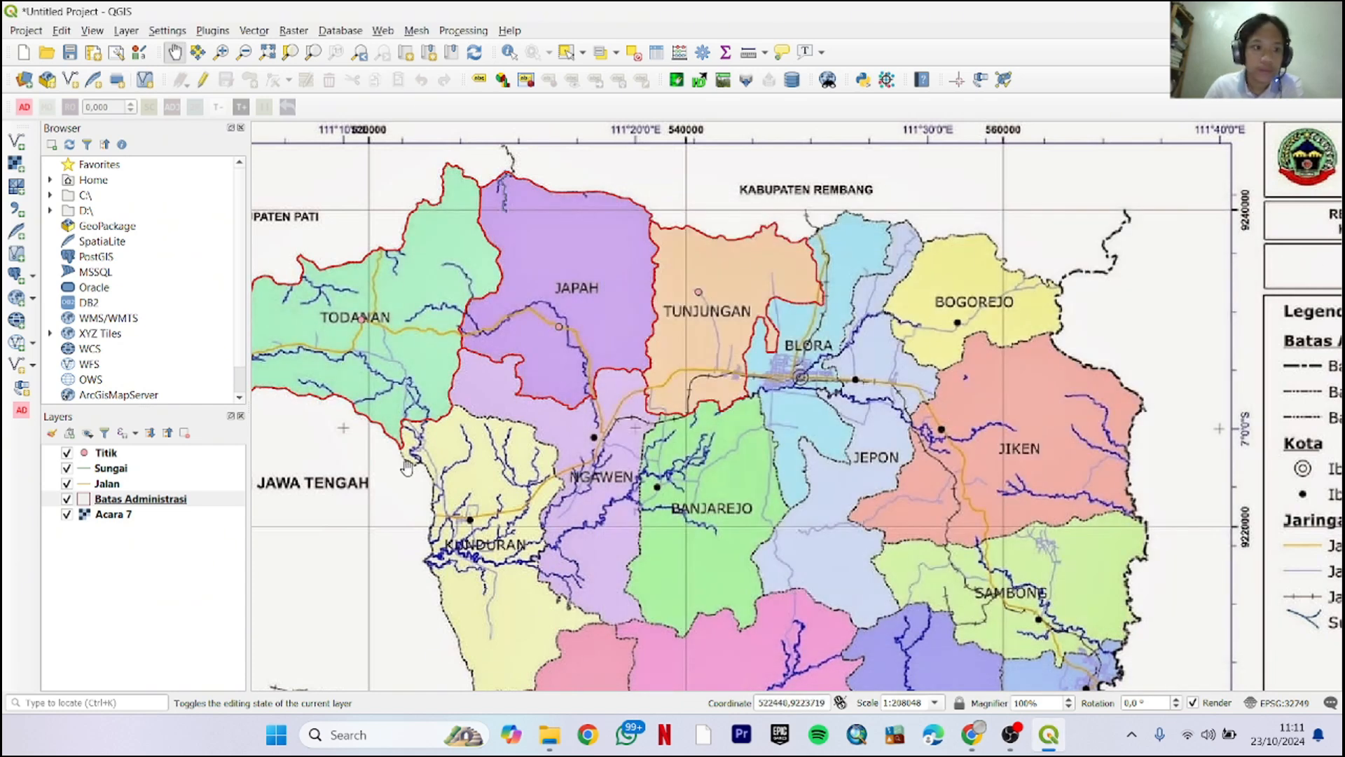
# In the Batas Administrasi layer properties, turn on single labels that use the Keterangan field
pyautogui.rightClick(164, 499)
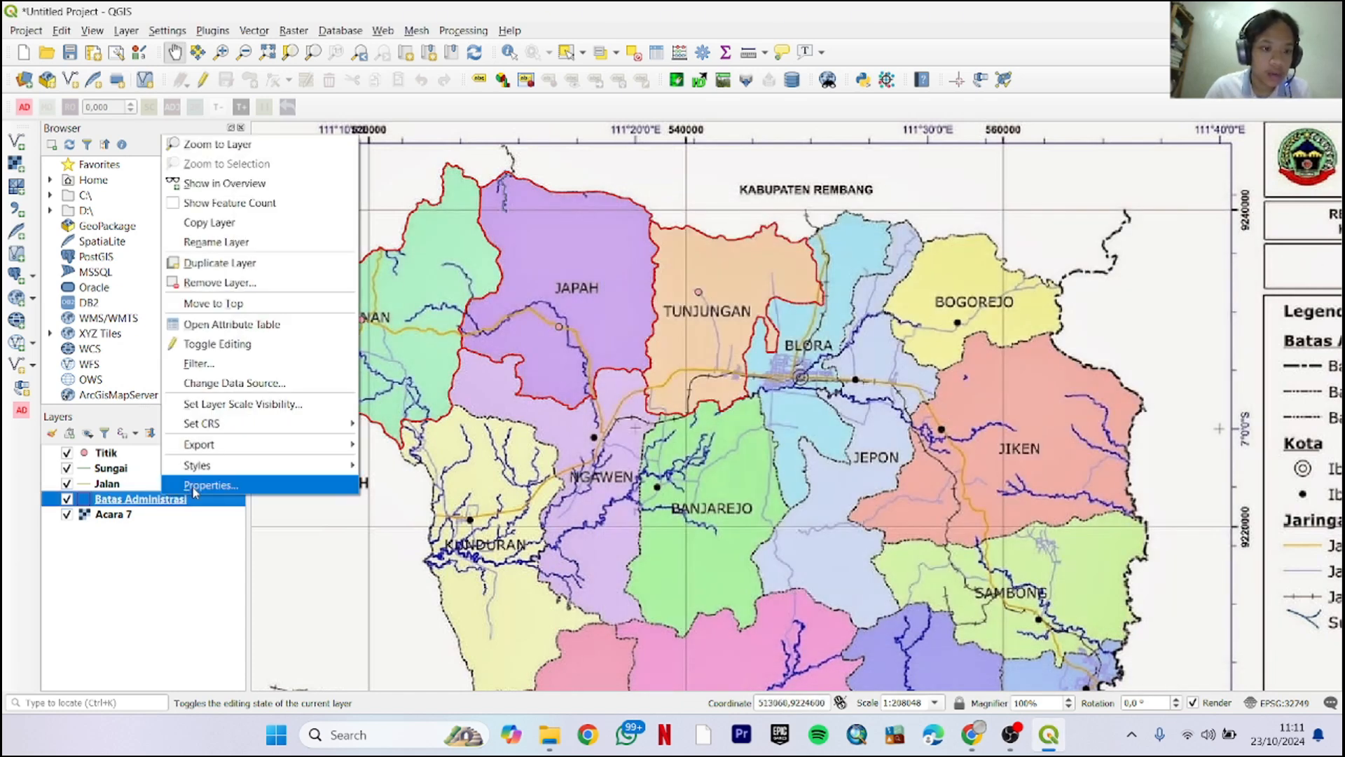
pyautogui.click(203, 485)
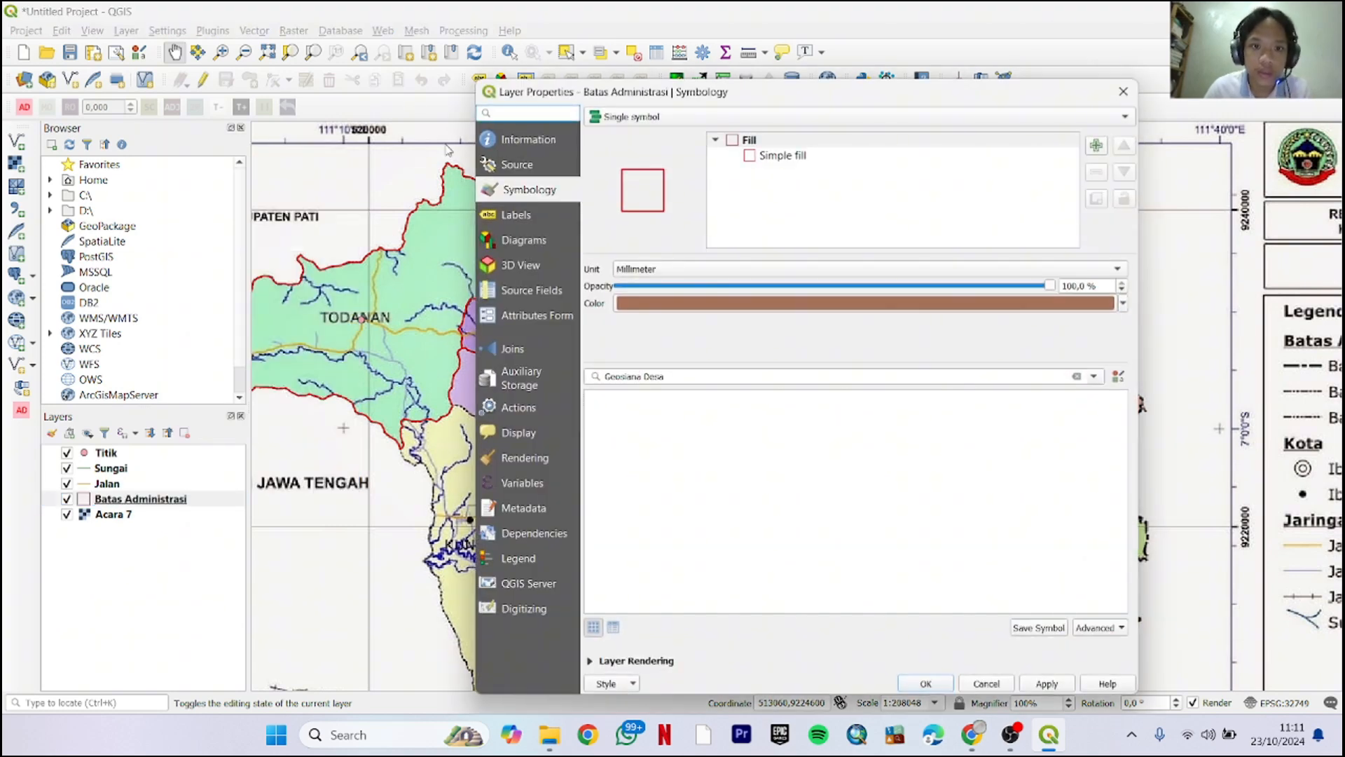
pyautogui.click(509, 212)
pyautogui.click(701, 117)
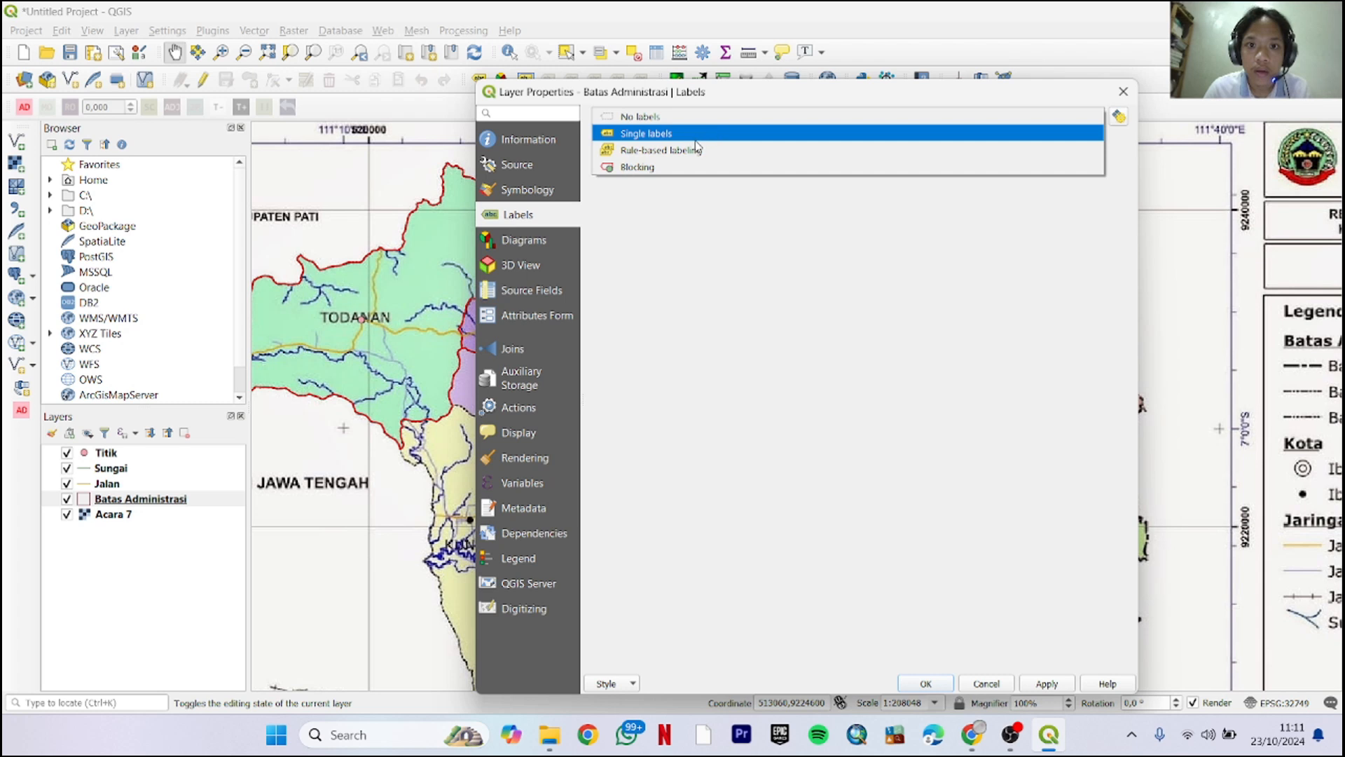
pyautogui.click(655, 133)
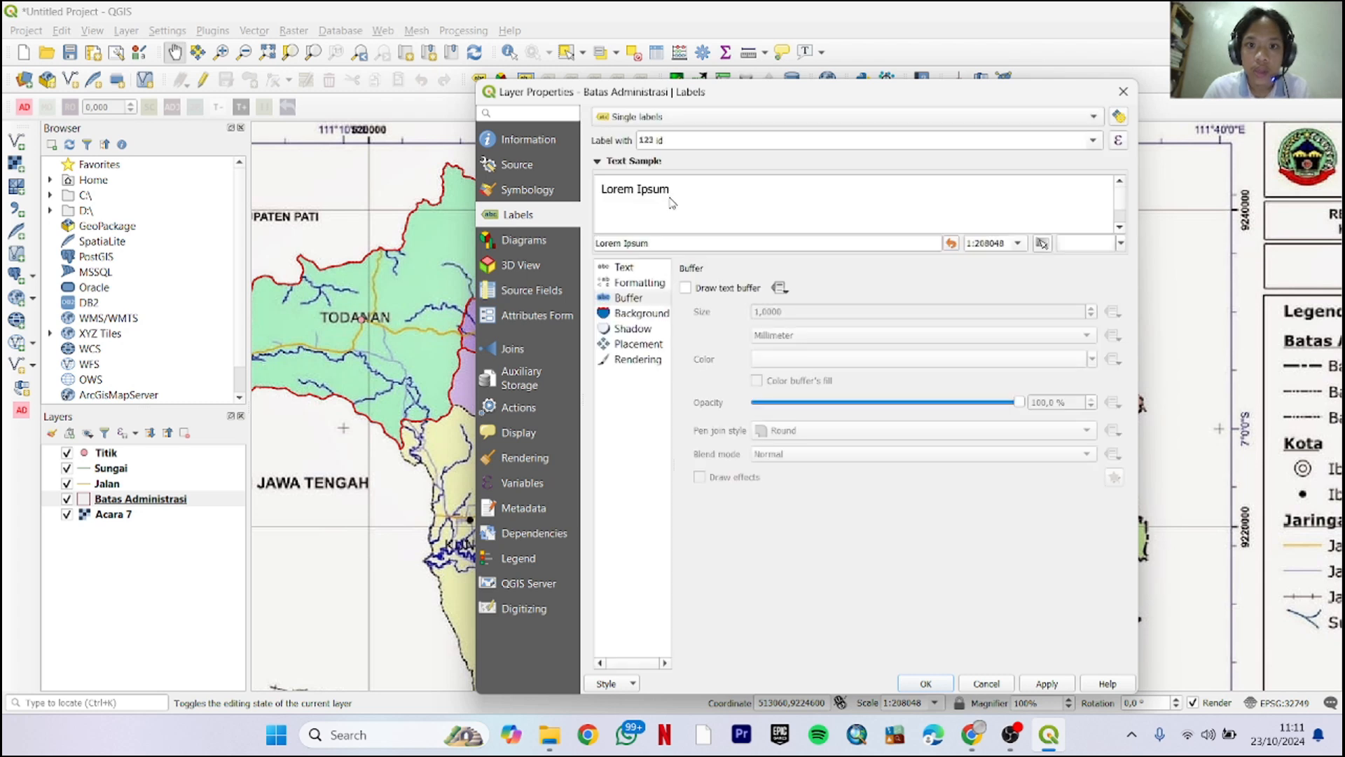
pyautogui.click(689, 141)
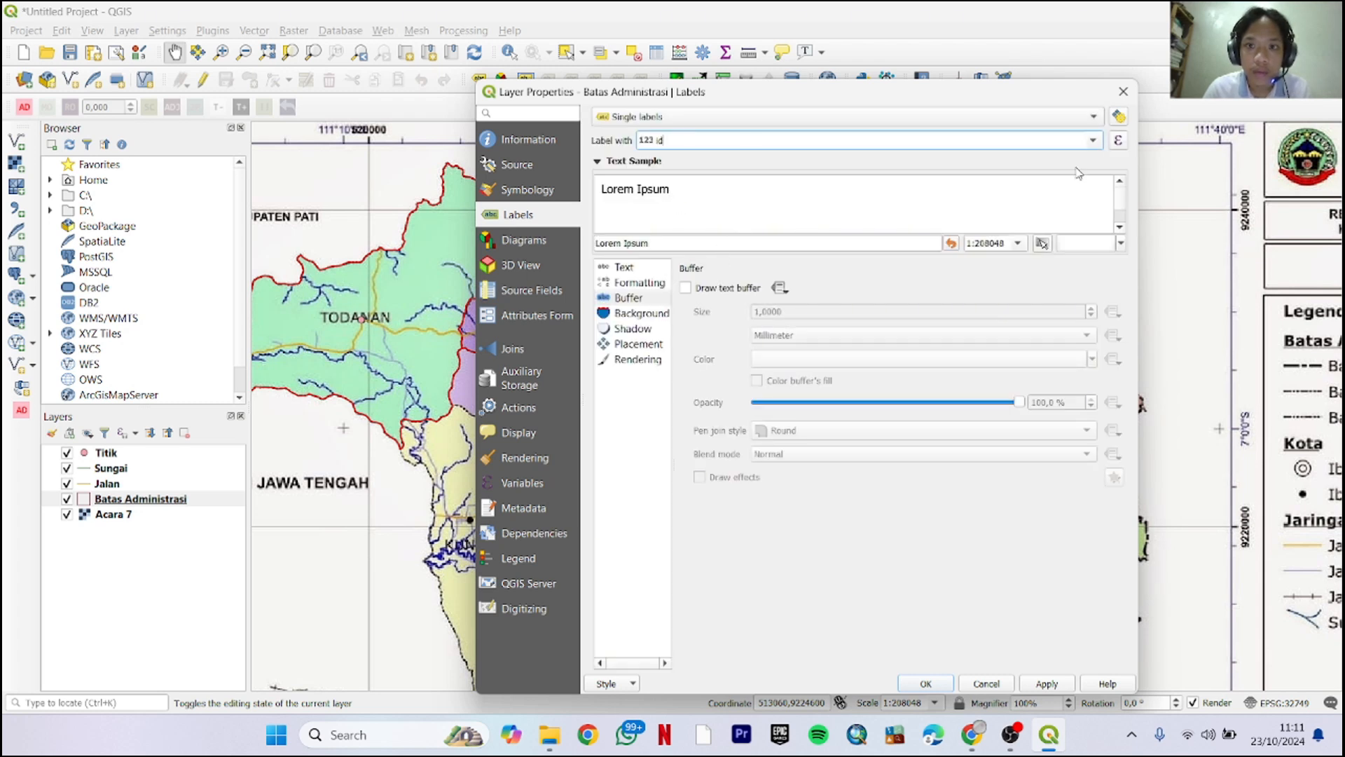
pyautogui.click(1097, 143)
pyautogui.click(909, 180)
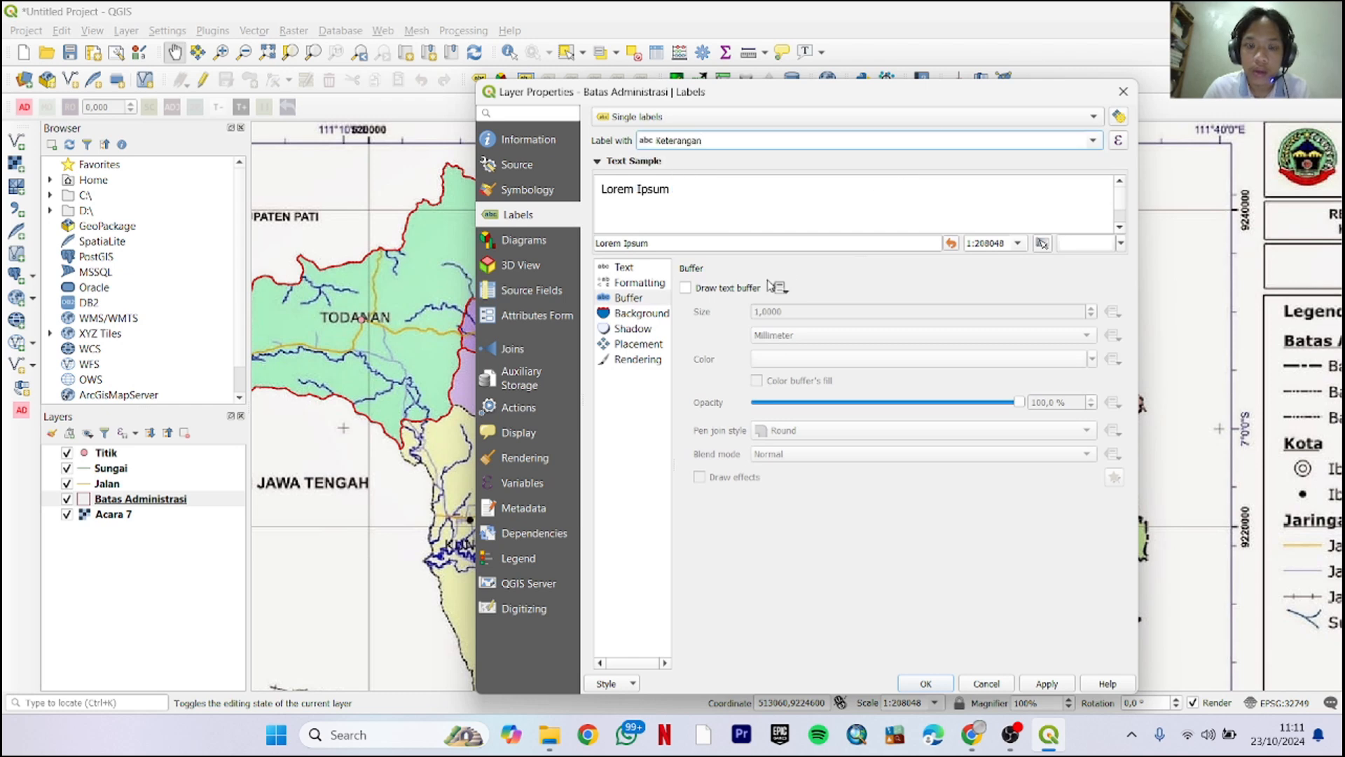
# Set the font of the Batas Administrasi labels to Times New Roman
pyautogui.click(633, 271)
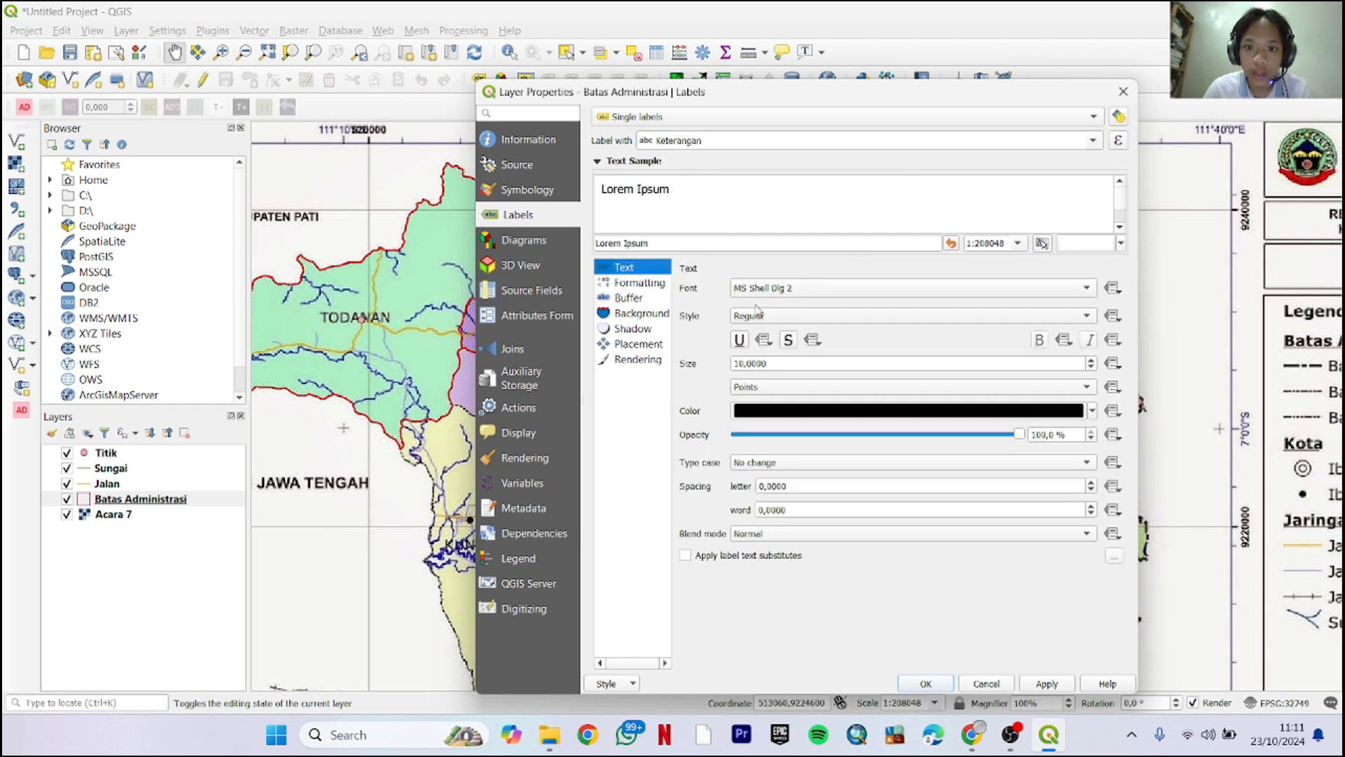
pyautogui.click(811, 288)
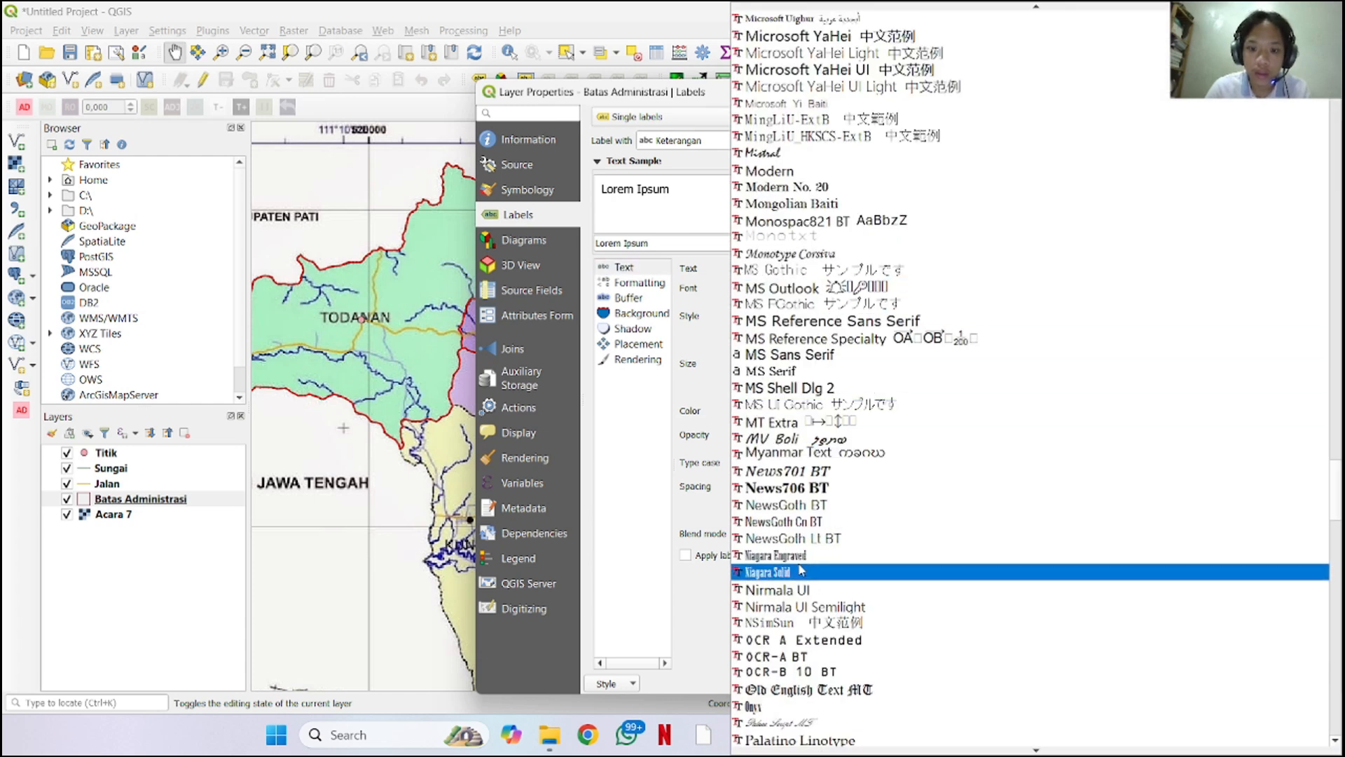
pyautogui.scroll(-20, 800, 571)
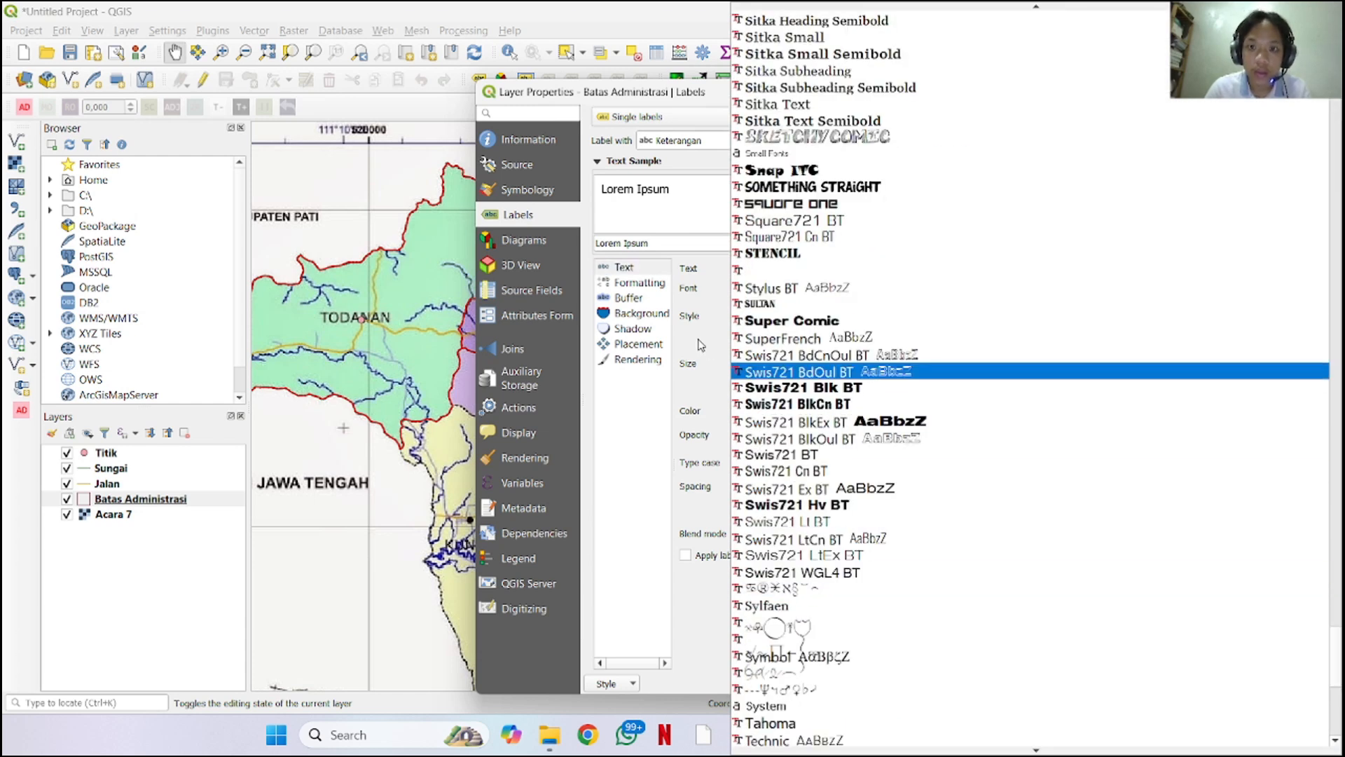
pyautogui.click(683, 295)
pyautogui.click(834, 294)
pyautogui.scroll(-4, 821, 412)
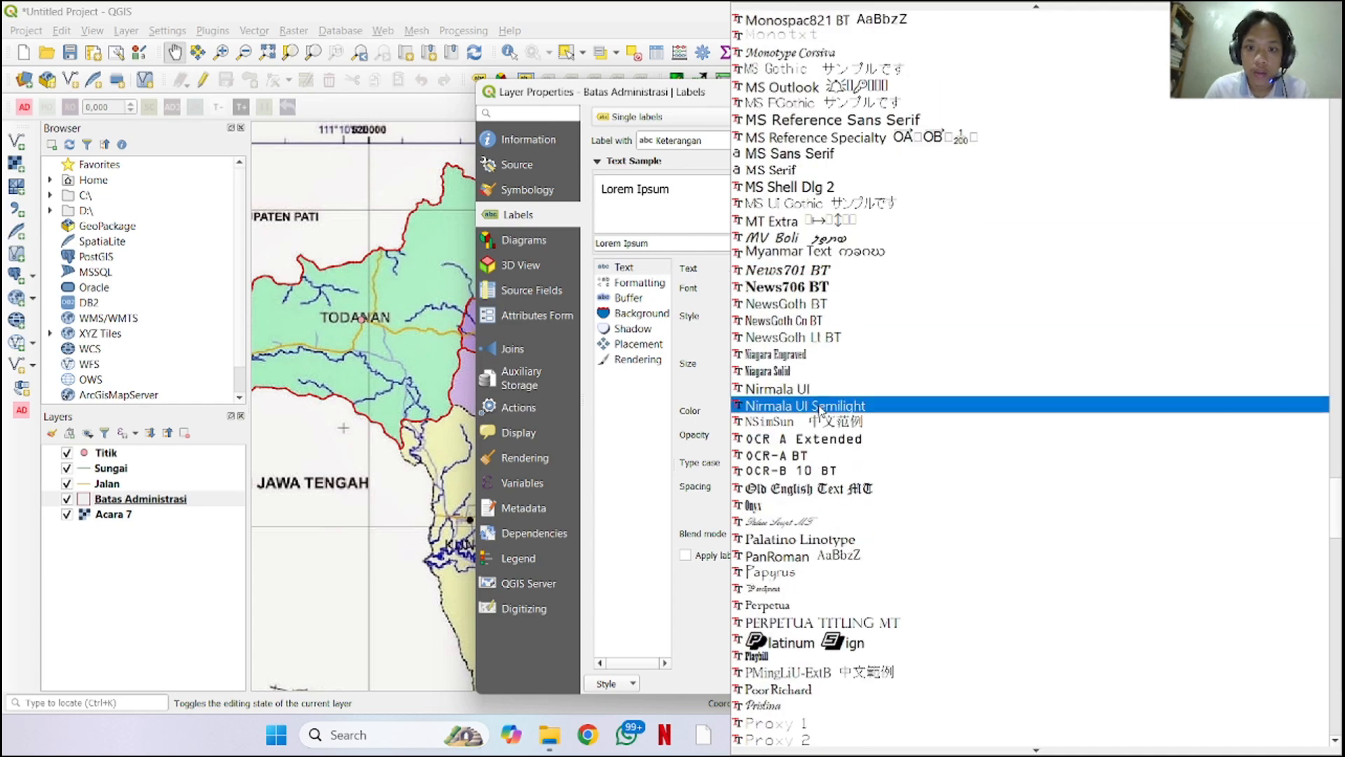
pyautogui.scroll(-20, 821, 412)
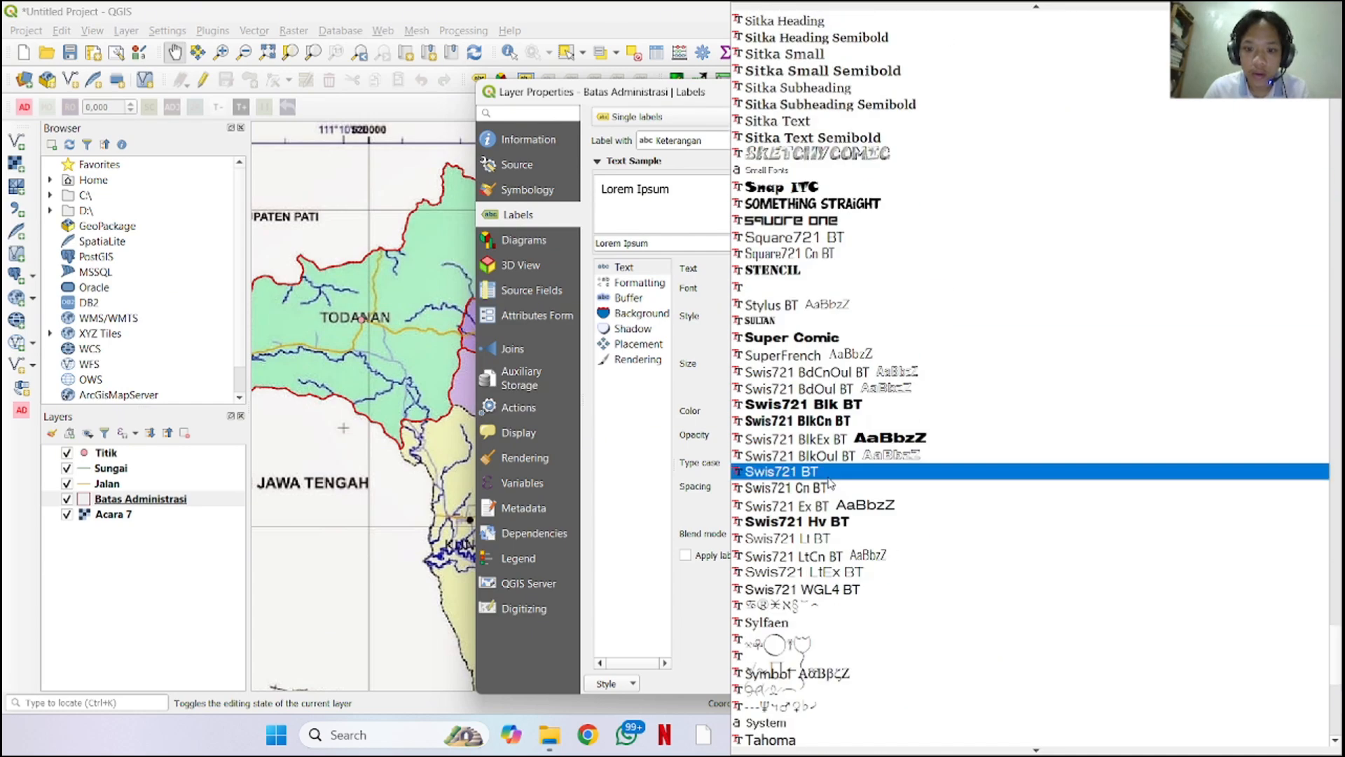
pyautogui.scroll(-6, 830, 484)
pyautogui.click(791, 621)
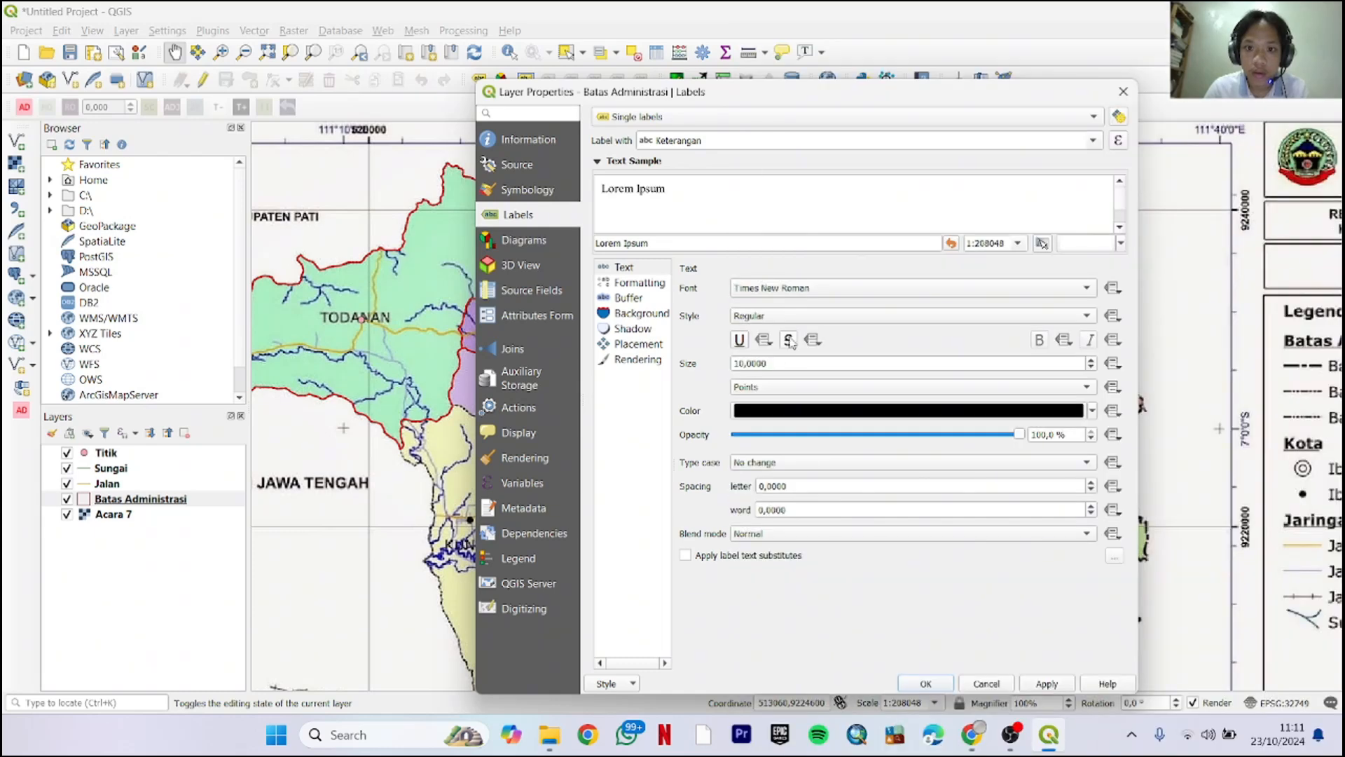
# Set the text size of the Batas Administrasi labels to 12 points
pyautogui.click(1091, 359)
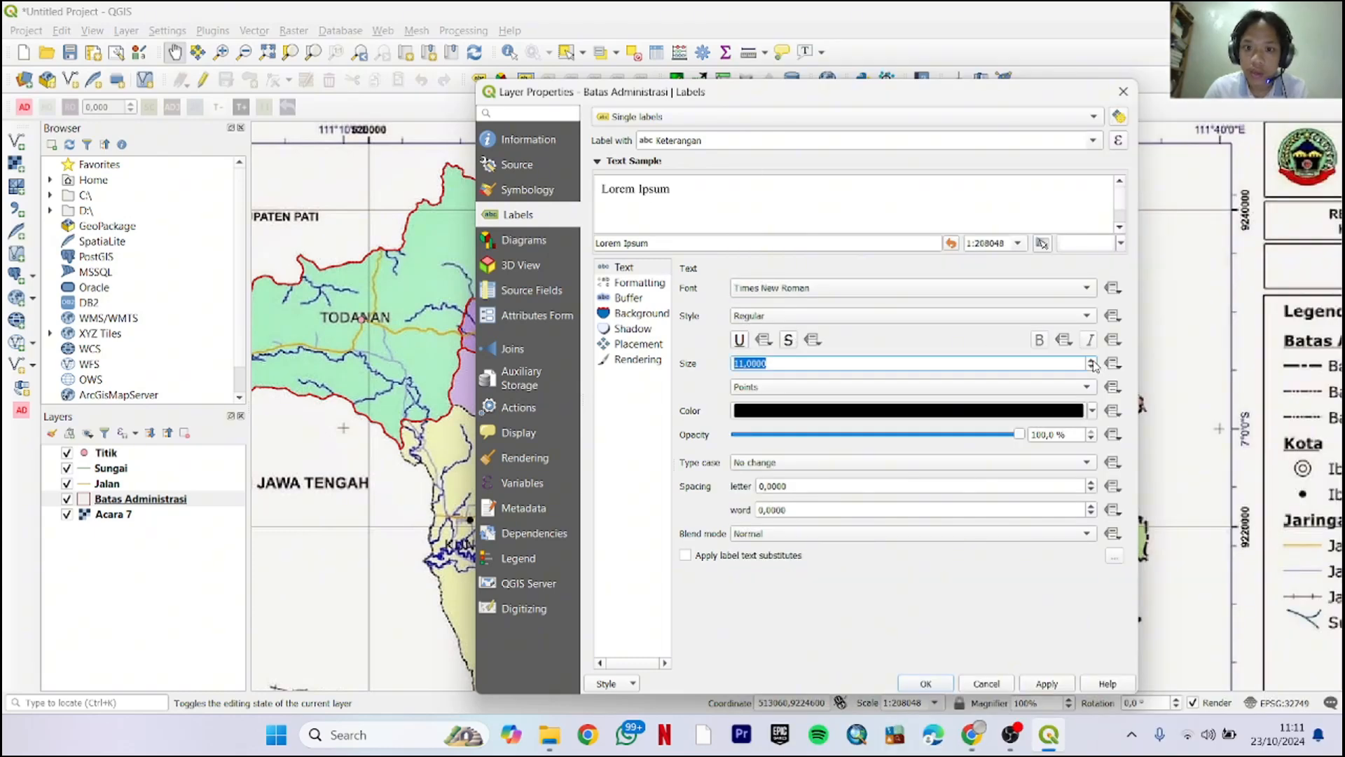
pyautogui.click(1091, 359)
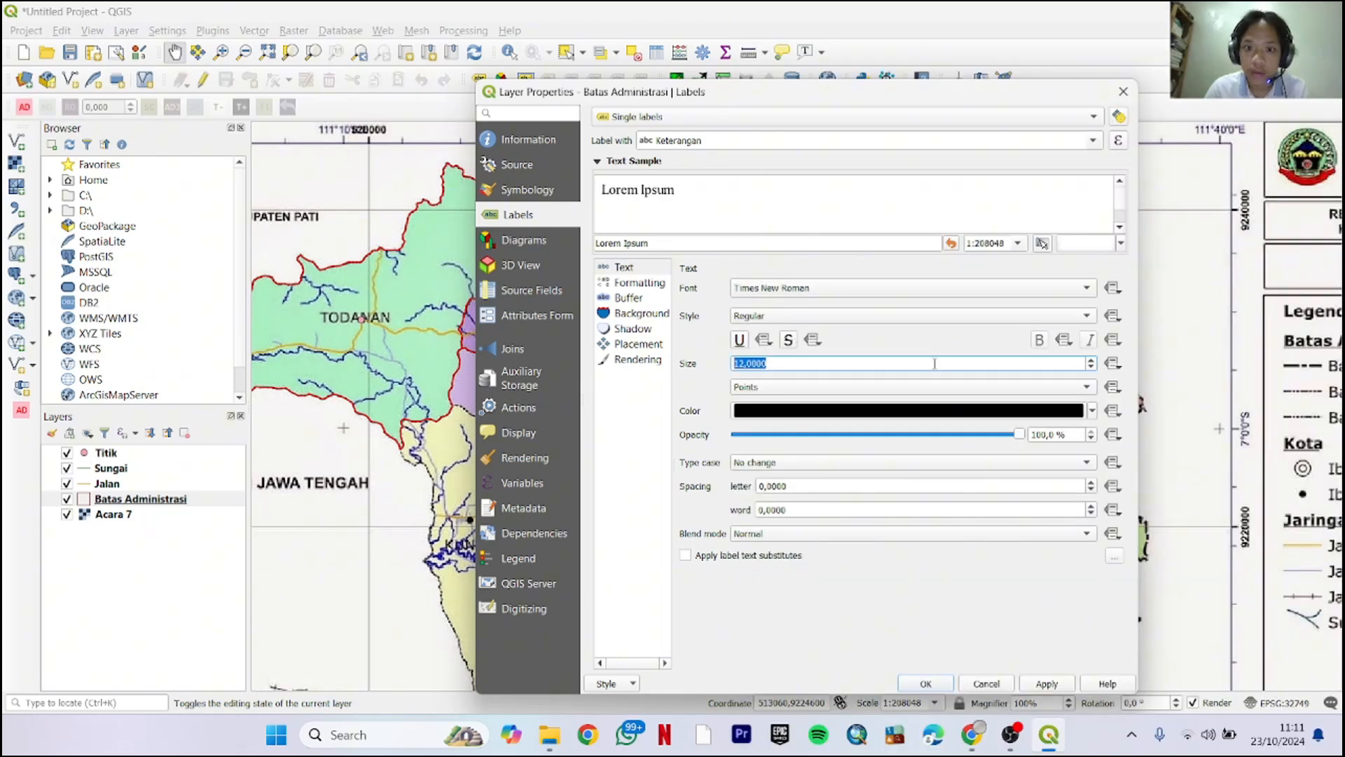
pyautogui.click(744, 317)
pyautogui.click(744, 318)
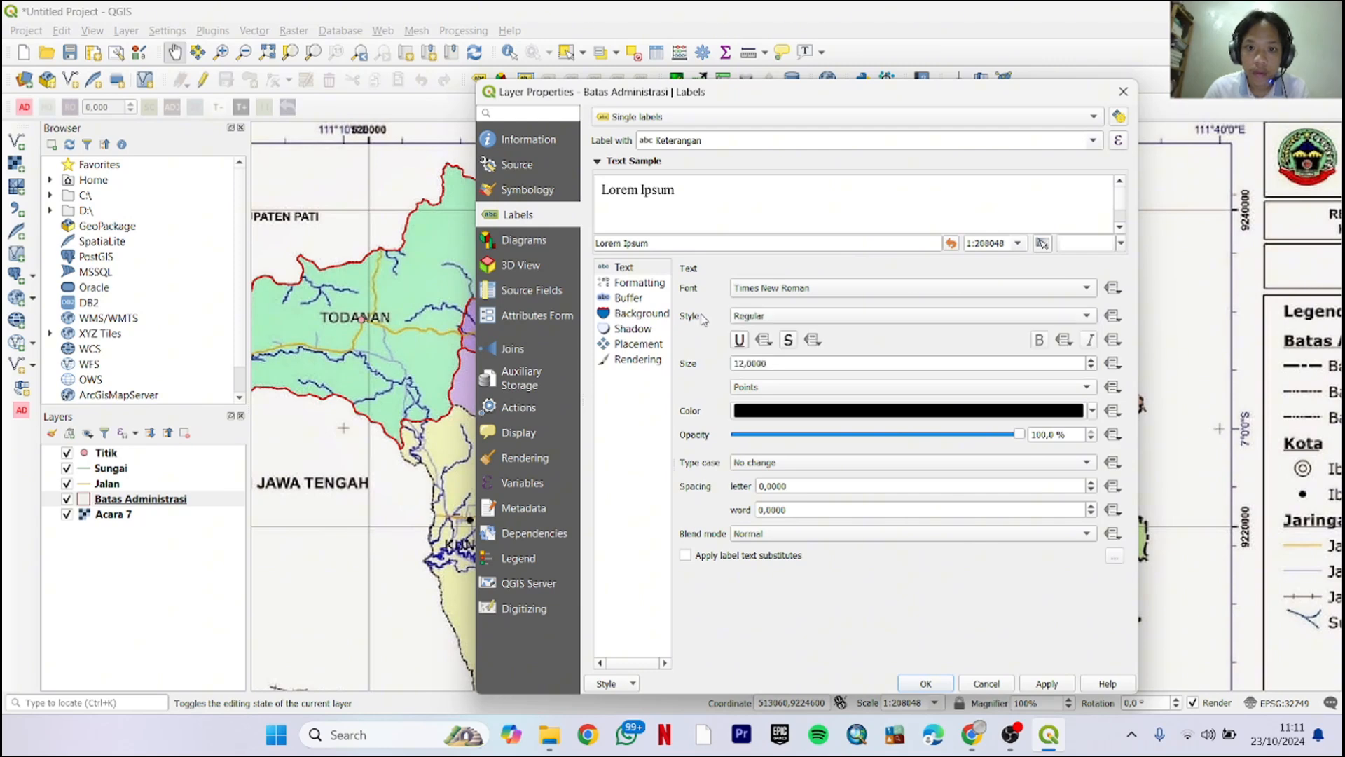
# Enable a text buffer around the Batas Administrasi labels and apply the label settings to the map
pyautogui.click(636, 299)
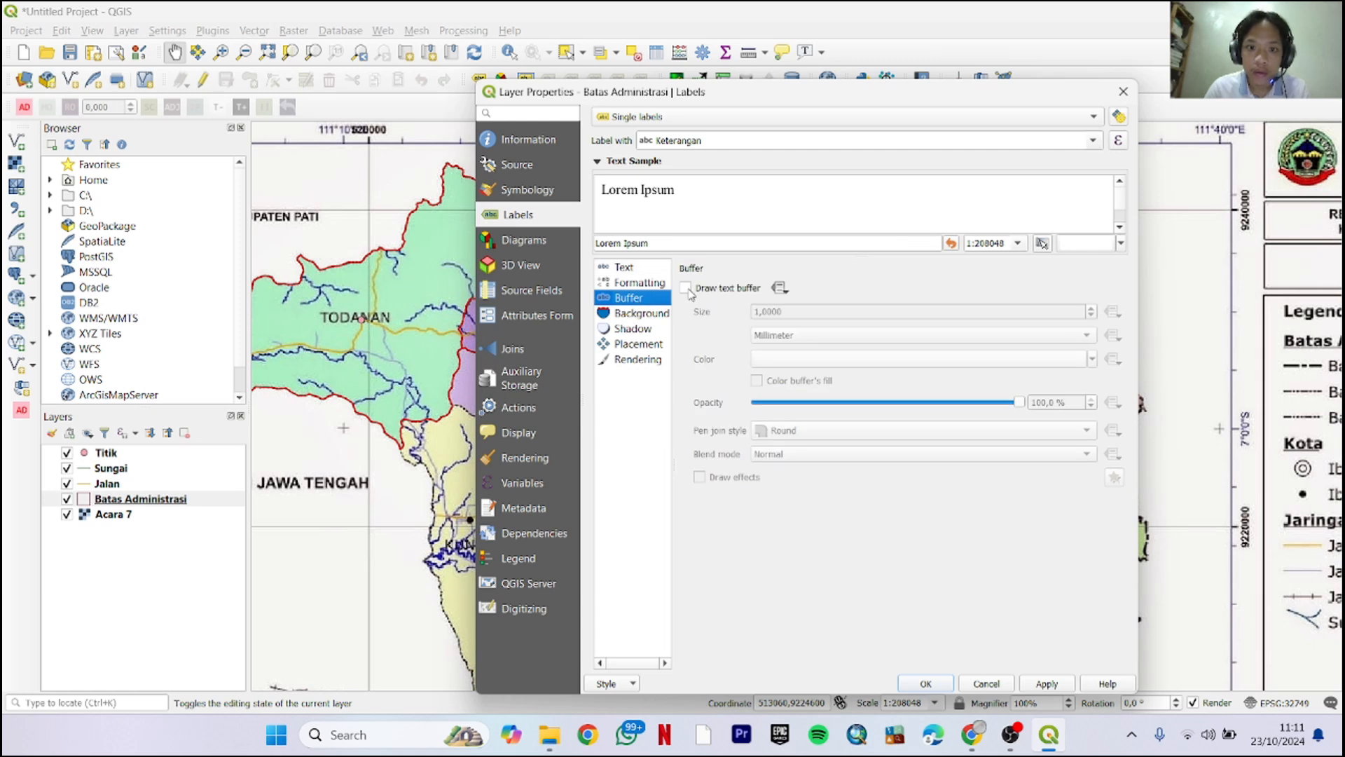
pyautogui.click(687, 288)
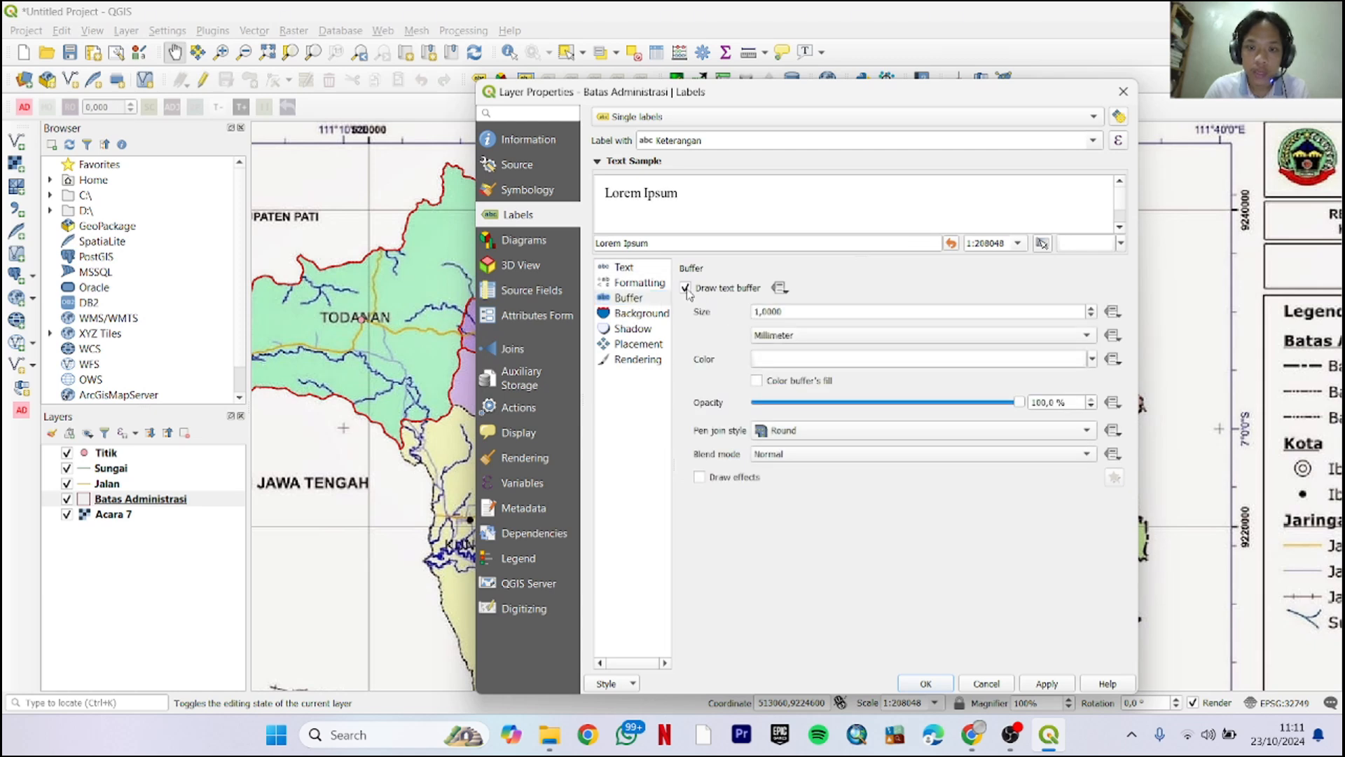
pyautogui.click(1046, 684)
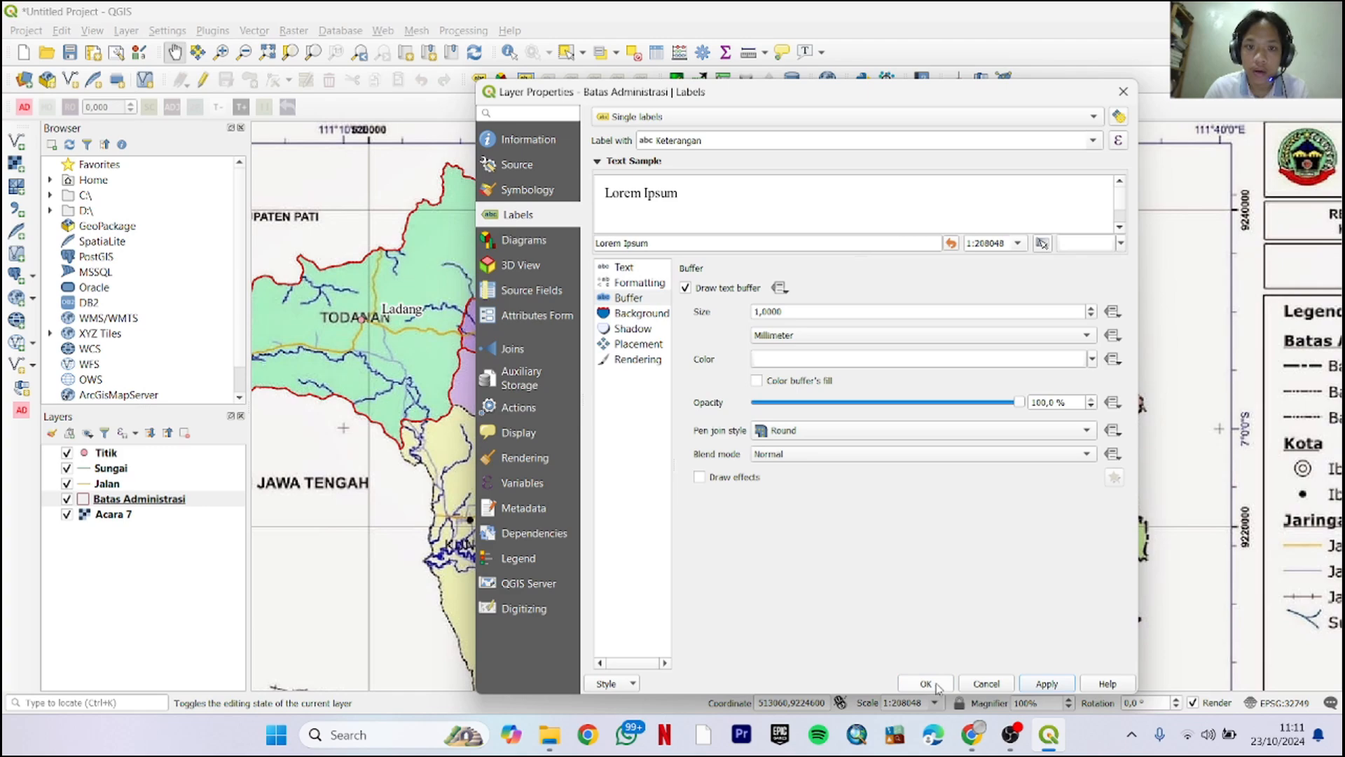
# Set the Batas Administrasi symbology to Categorized by the Keterangan field with random colors and classify the values
pyautogui.moveTo(792, 101); pyautogui.dragTo(832, 78)
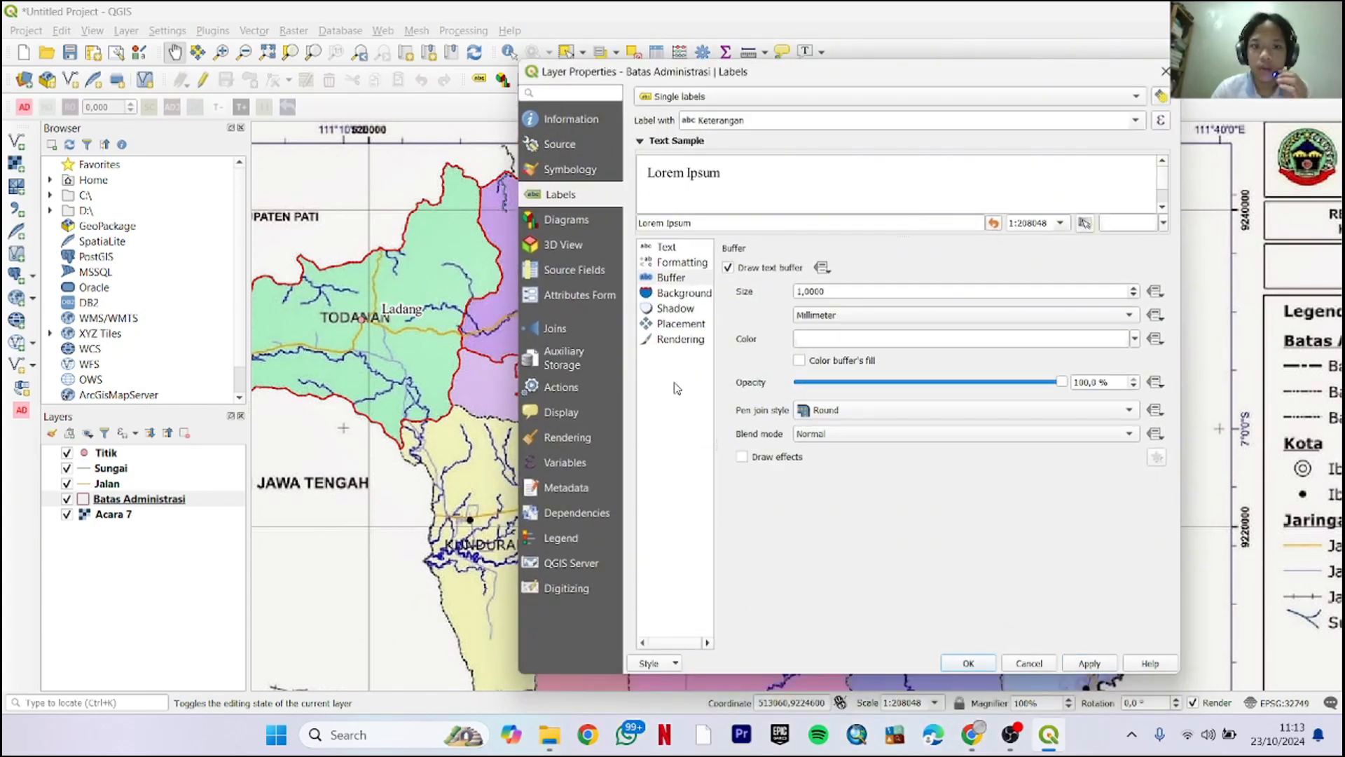
pyautogui.click(605, 175)
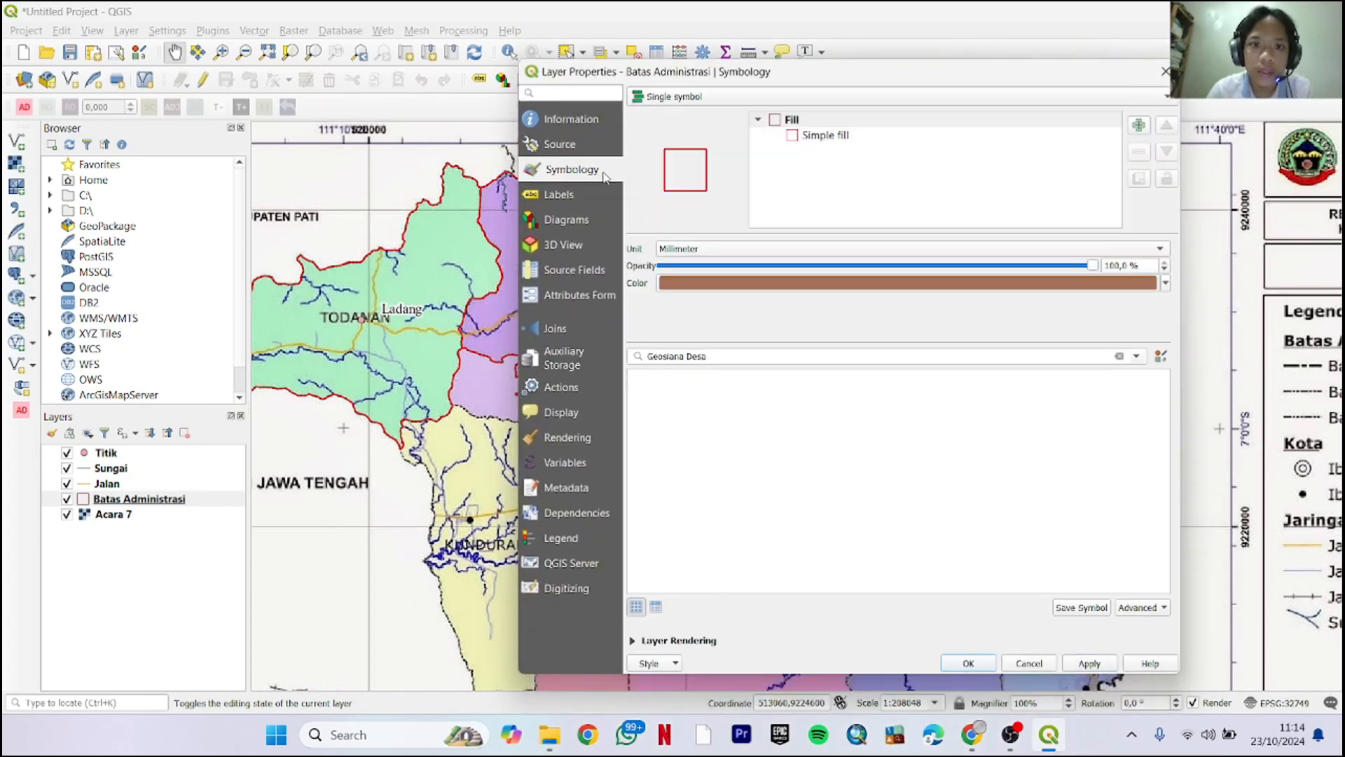
pyautogui.click(714, 96)
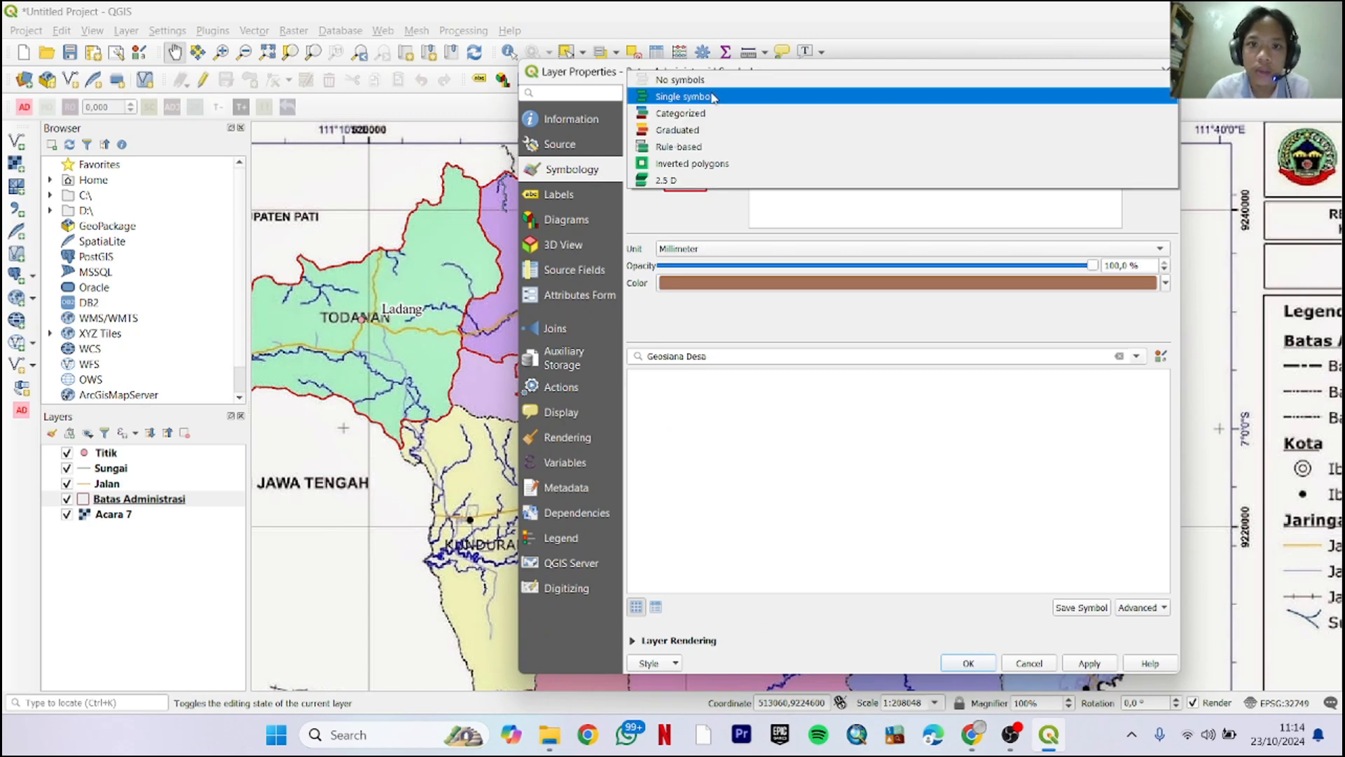
pyautogui.click(714, 113)
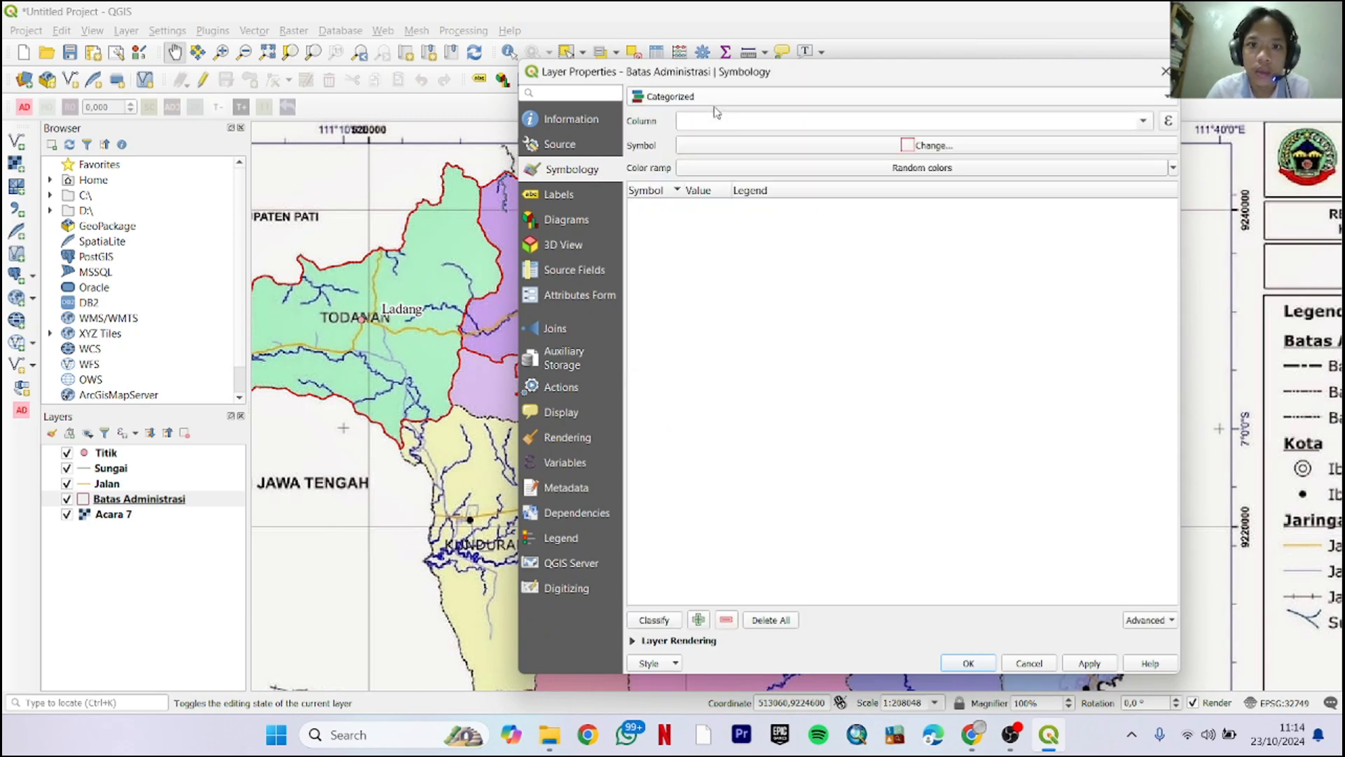
pyautogui.click(1132, 122)
pyautogui.click(918, 168)
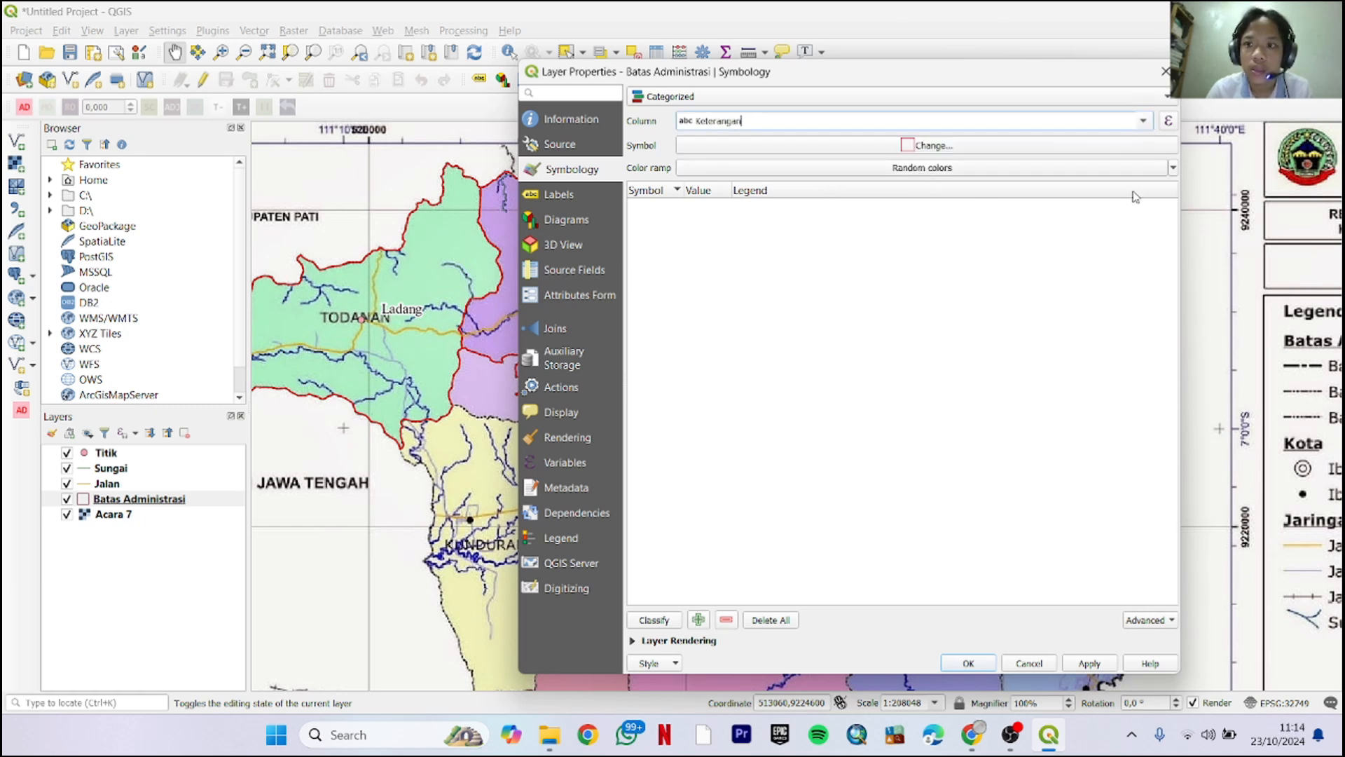
pyautogui.click(663, 623)
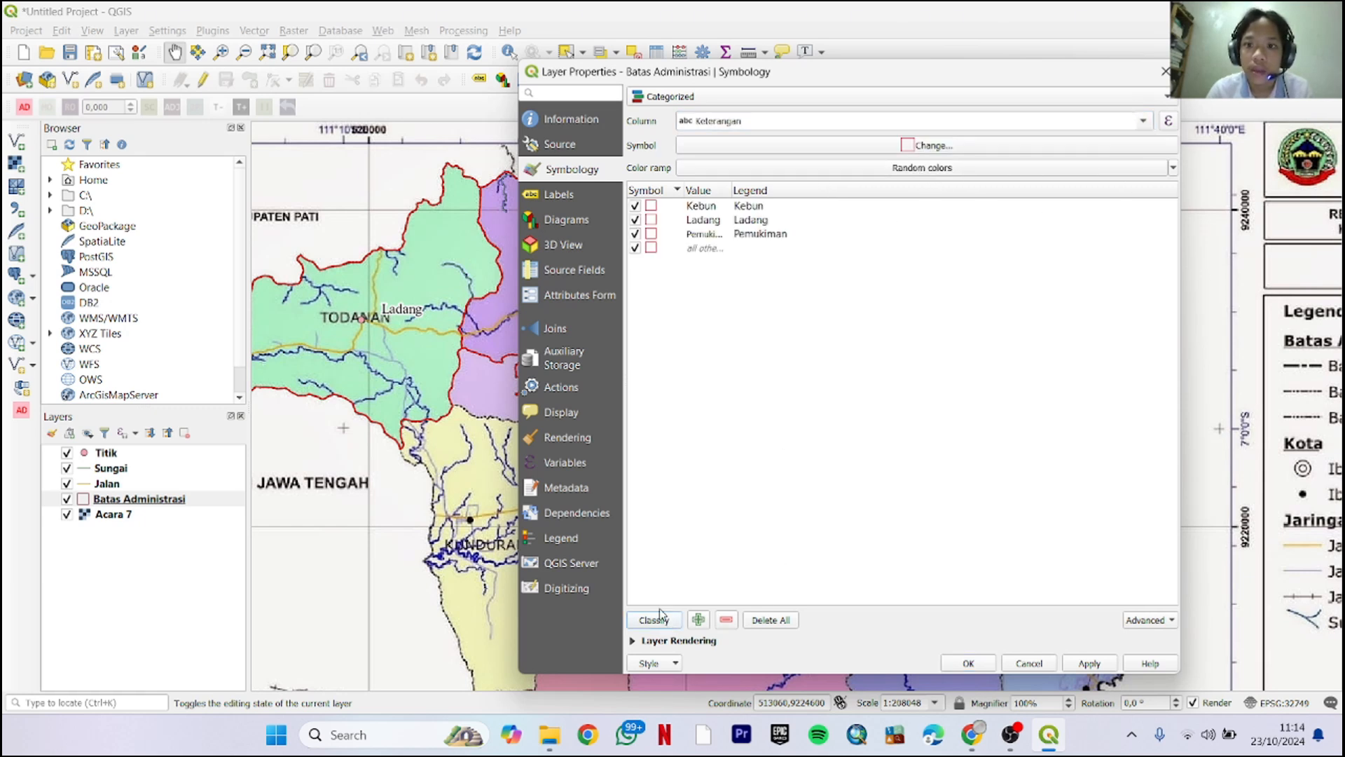
# Open the symbol settings of the Kebun category in the Batas Administrasi symbology
pyautogui.click(653, 208)
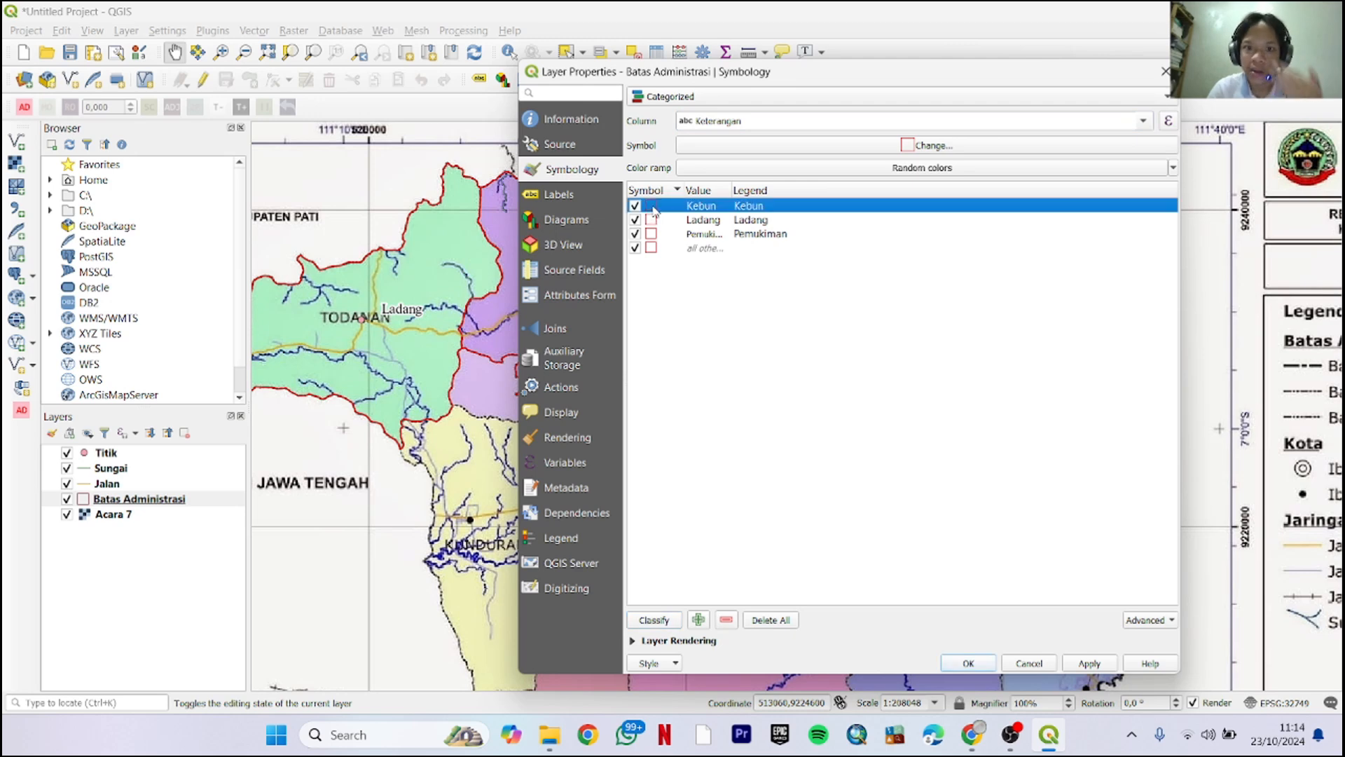
pyautogui.doubleClick(653, 208)
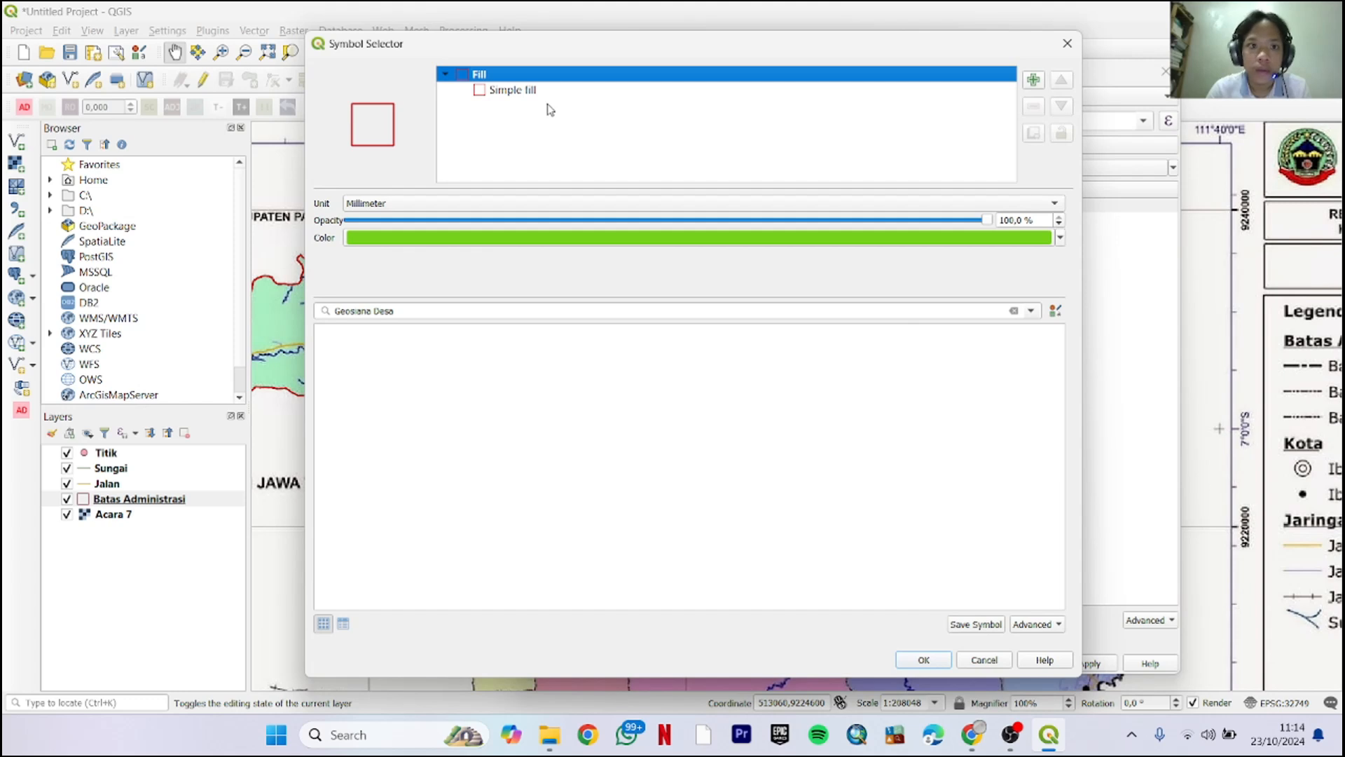
pyautogui.click(522, 92)
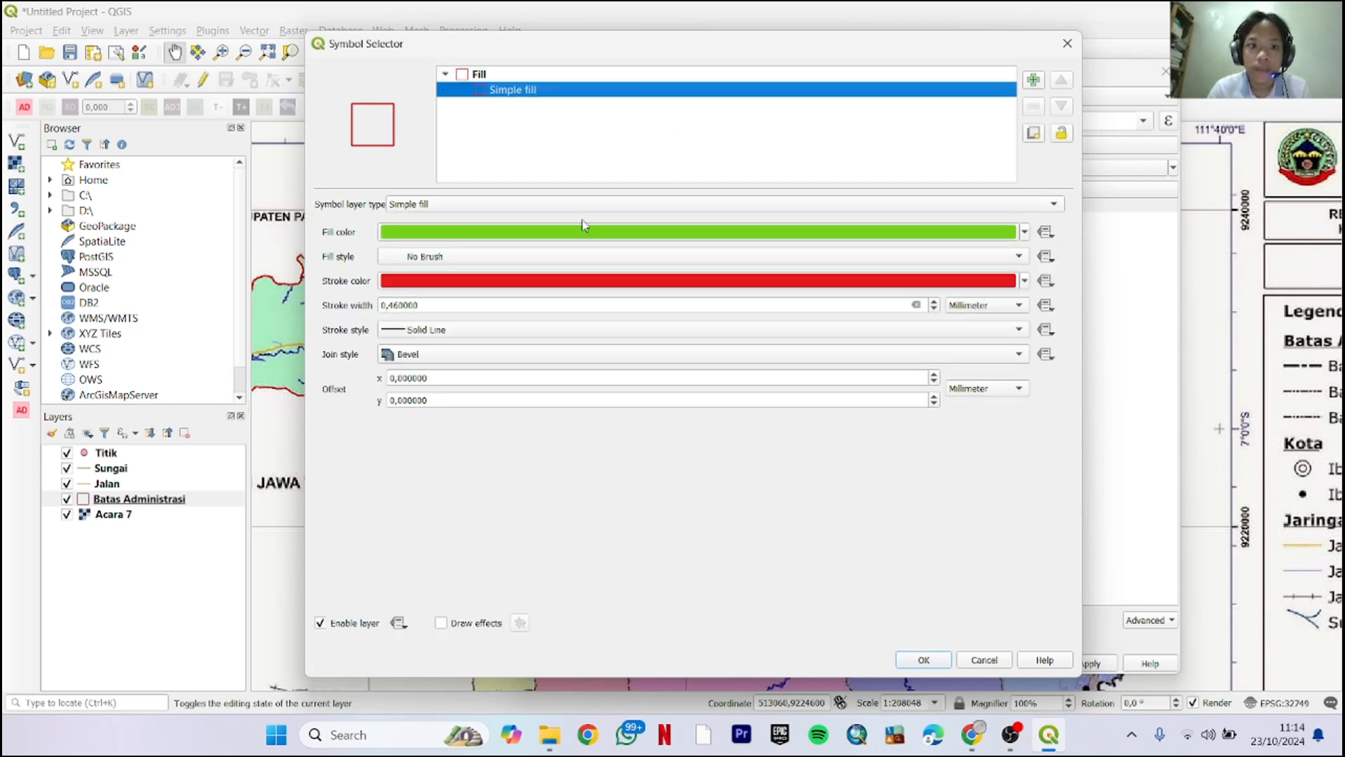
pyautogui.click(1024, 232)
pyautogui.click(1024, 232)
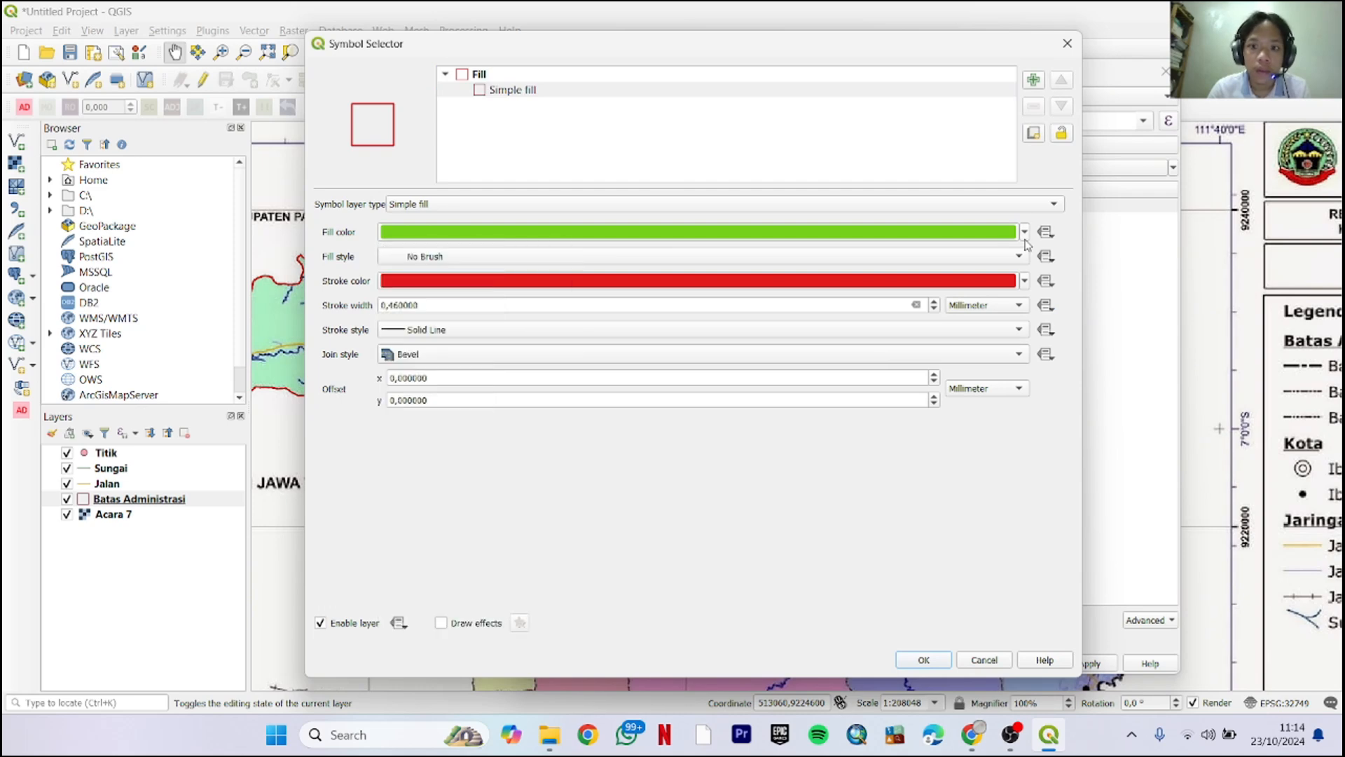
pyautogui.click(484, 74)
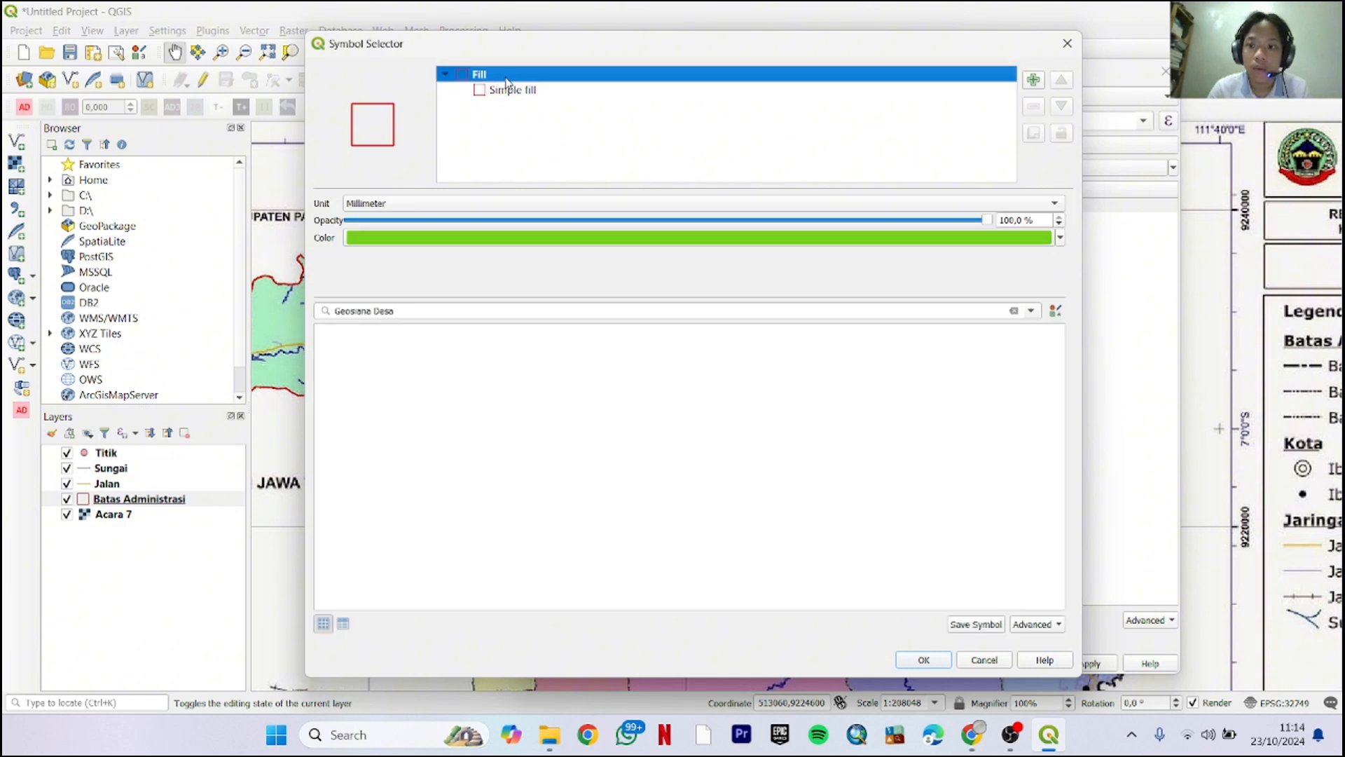
pyautogui.click(1049, 206)
pyautogui.click(1052, 372)
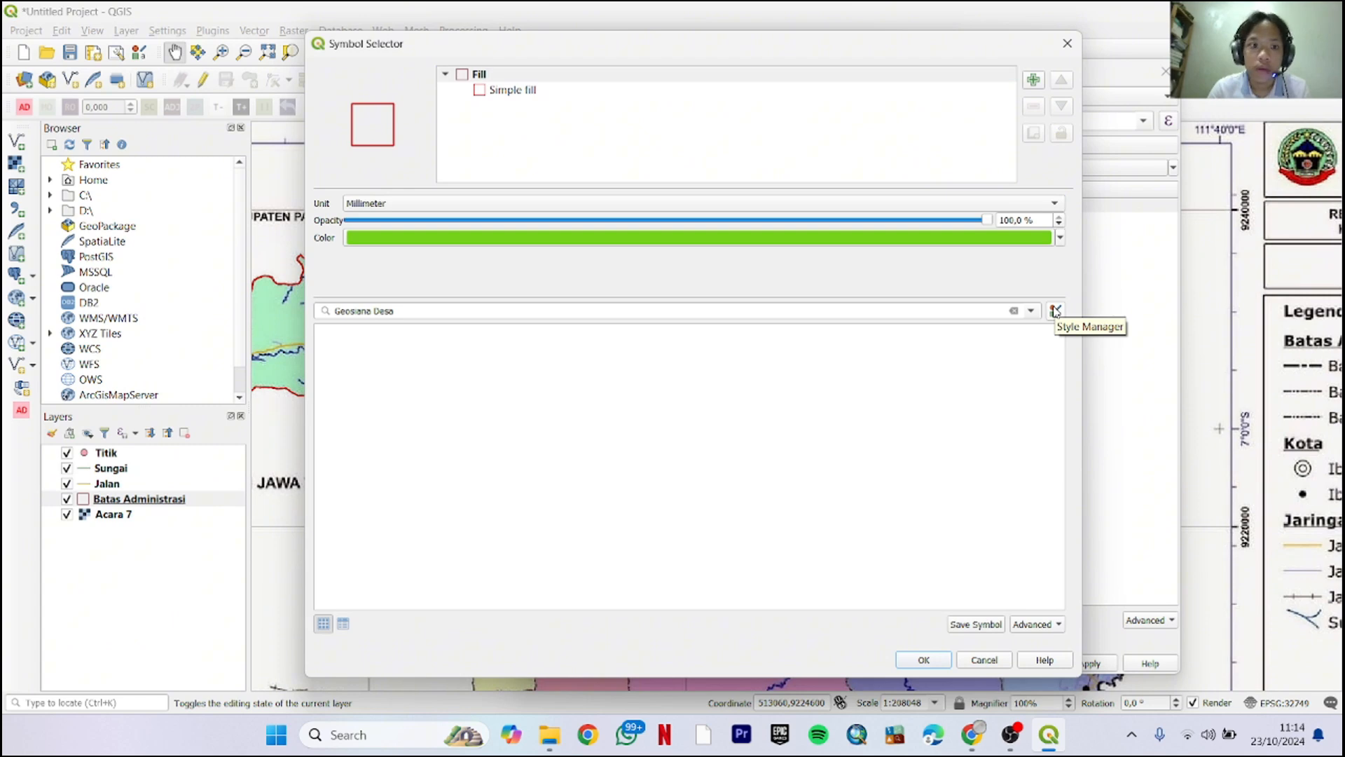
# Start a style item import in the Style Manager and load Simbol RBI.xml from Downloads as the source file
pyautogui.click(1055, 310)
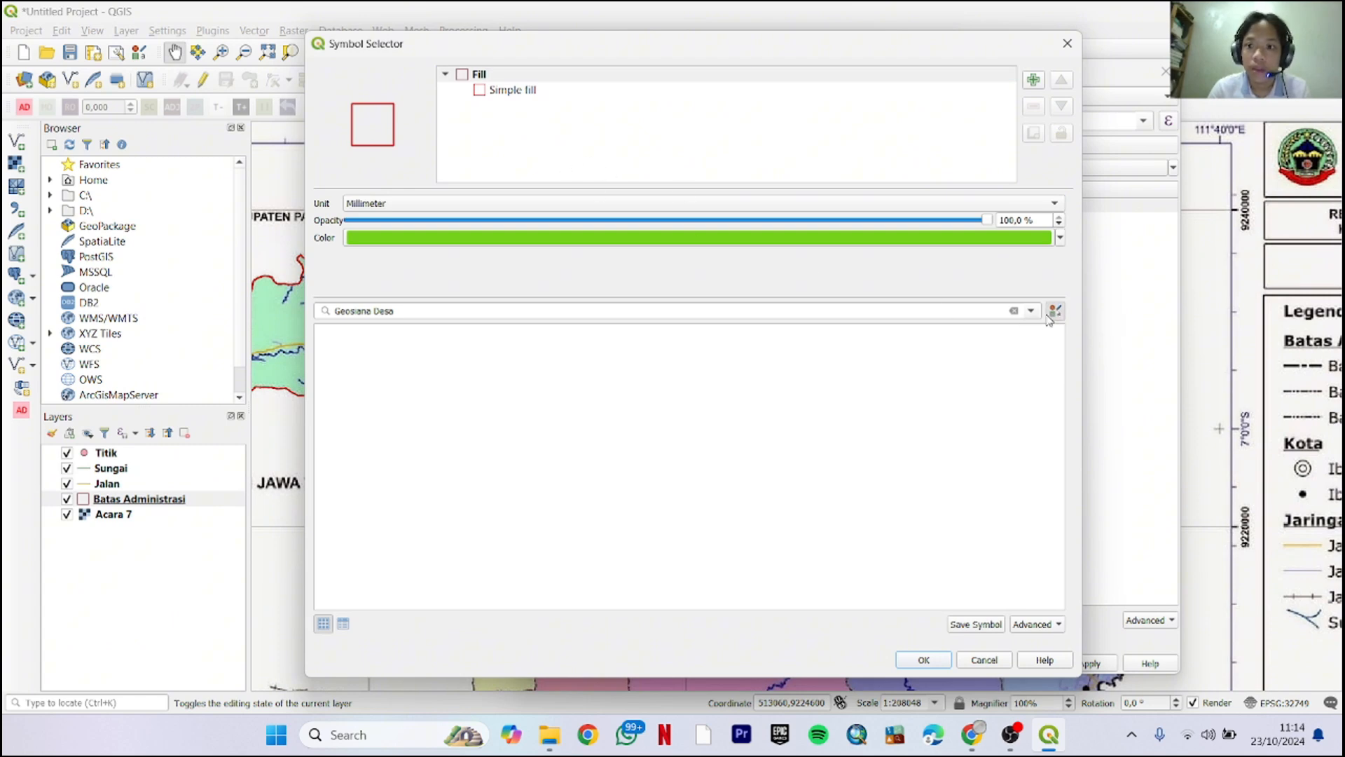
pyautogui.click(237, 506)
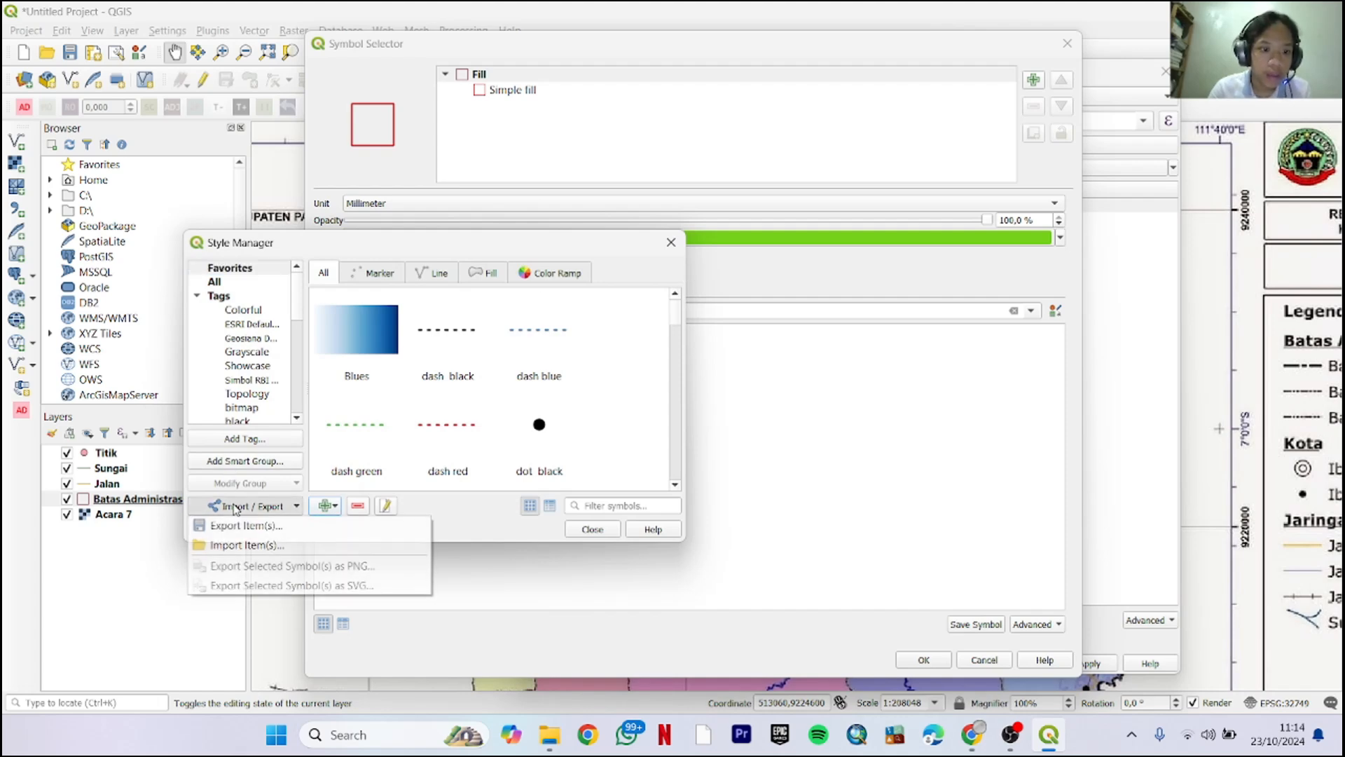
pyautogui.click(240, 543)
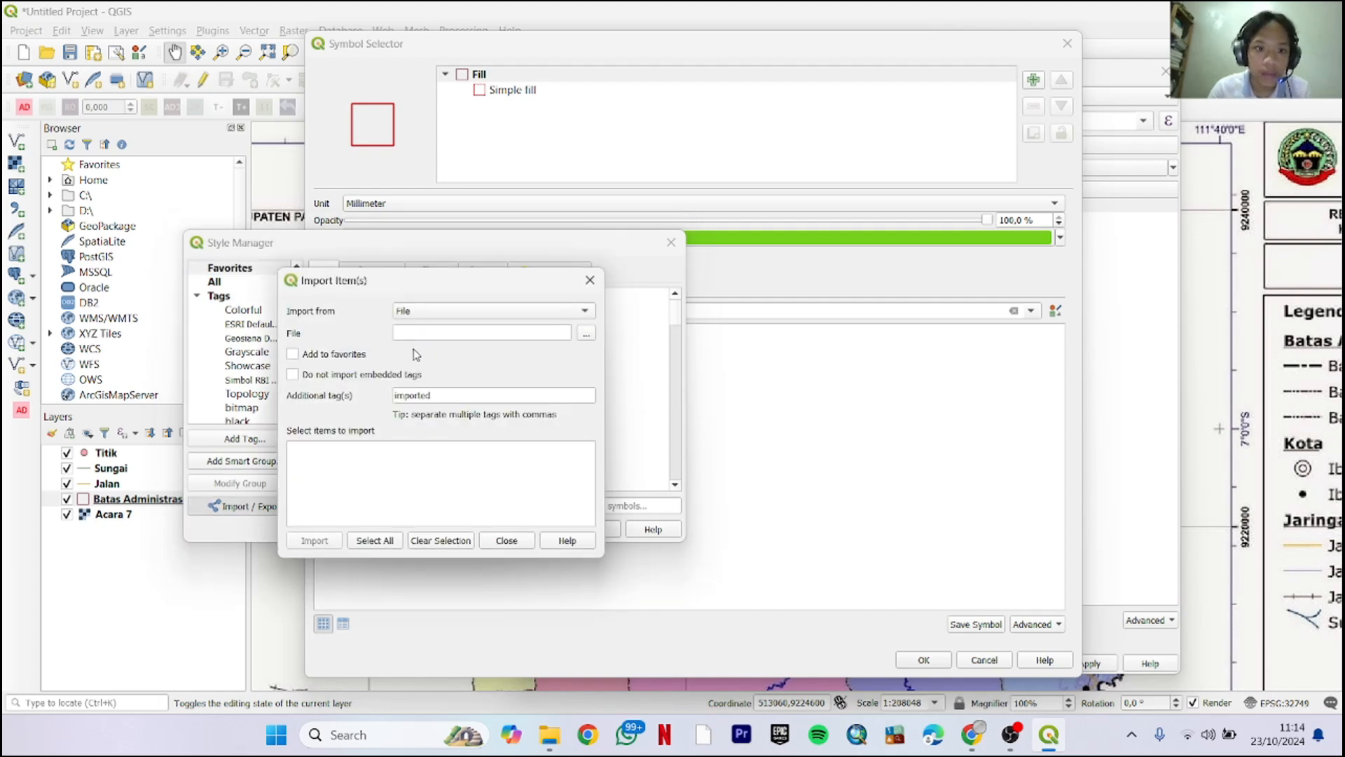
pyautogui.click(586, 334)
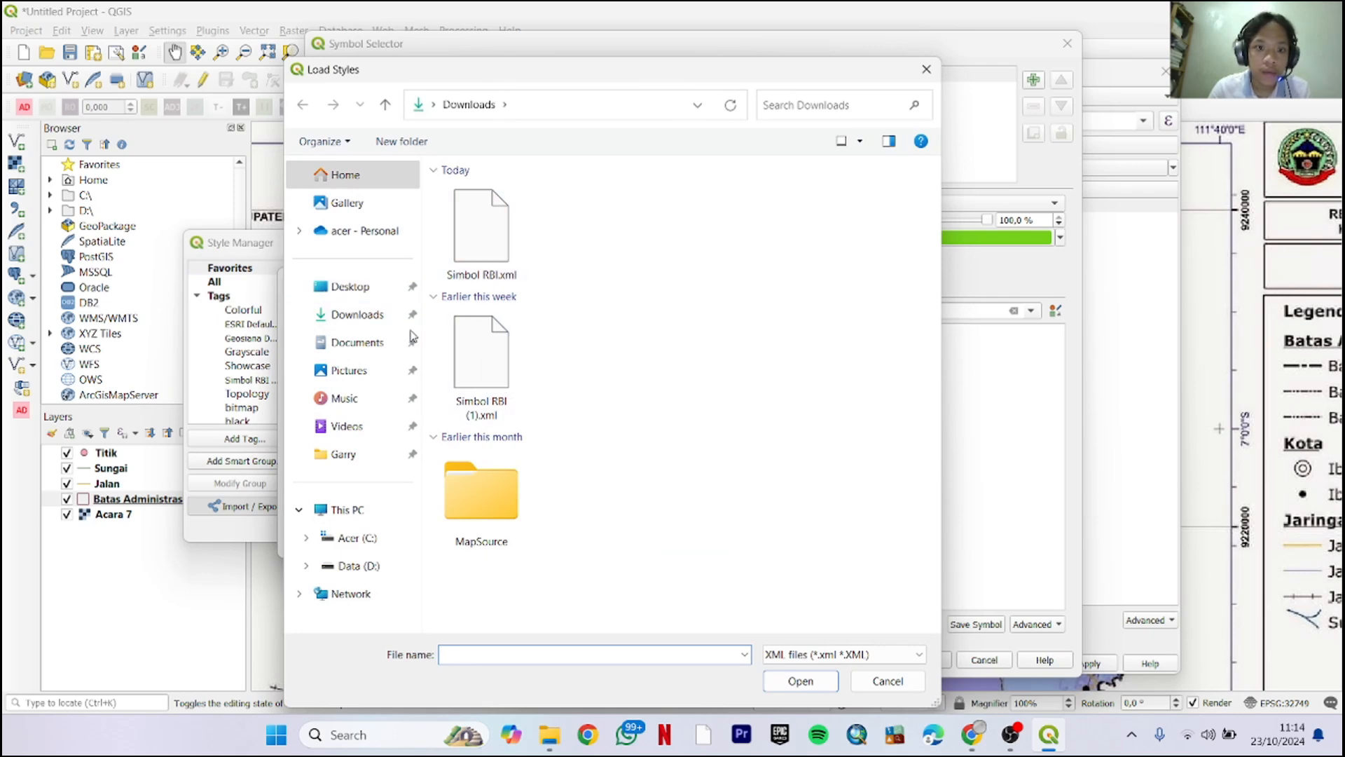
pyautogui.click(460, 230)
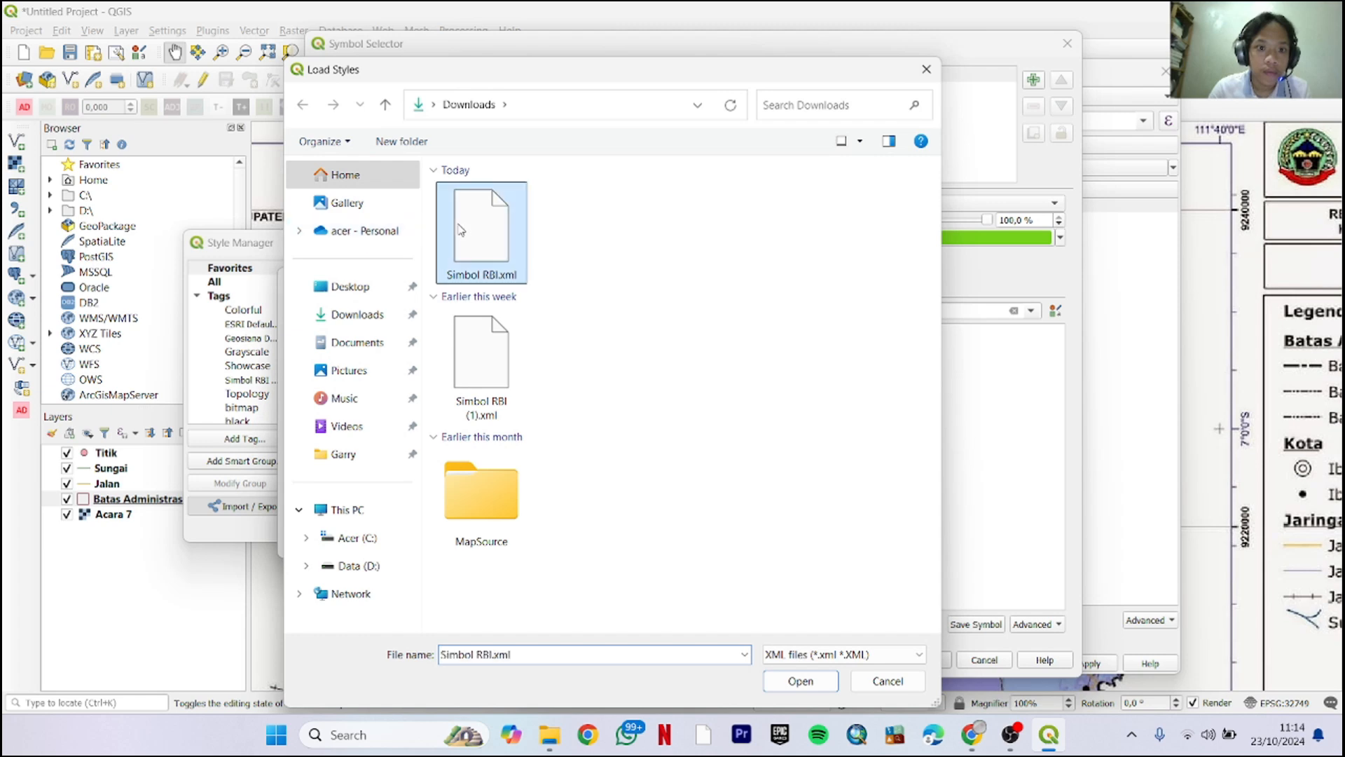
pyautogui.click(800, 680)
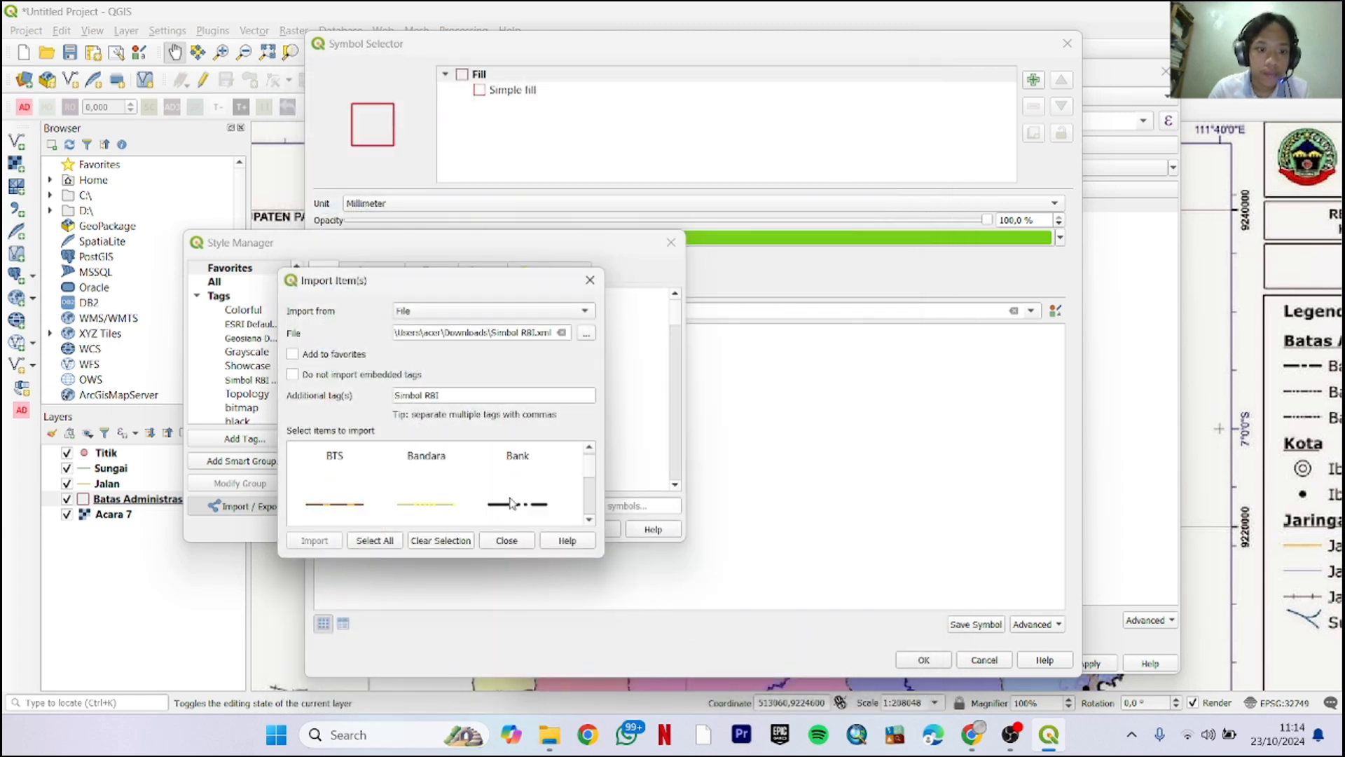
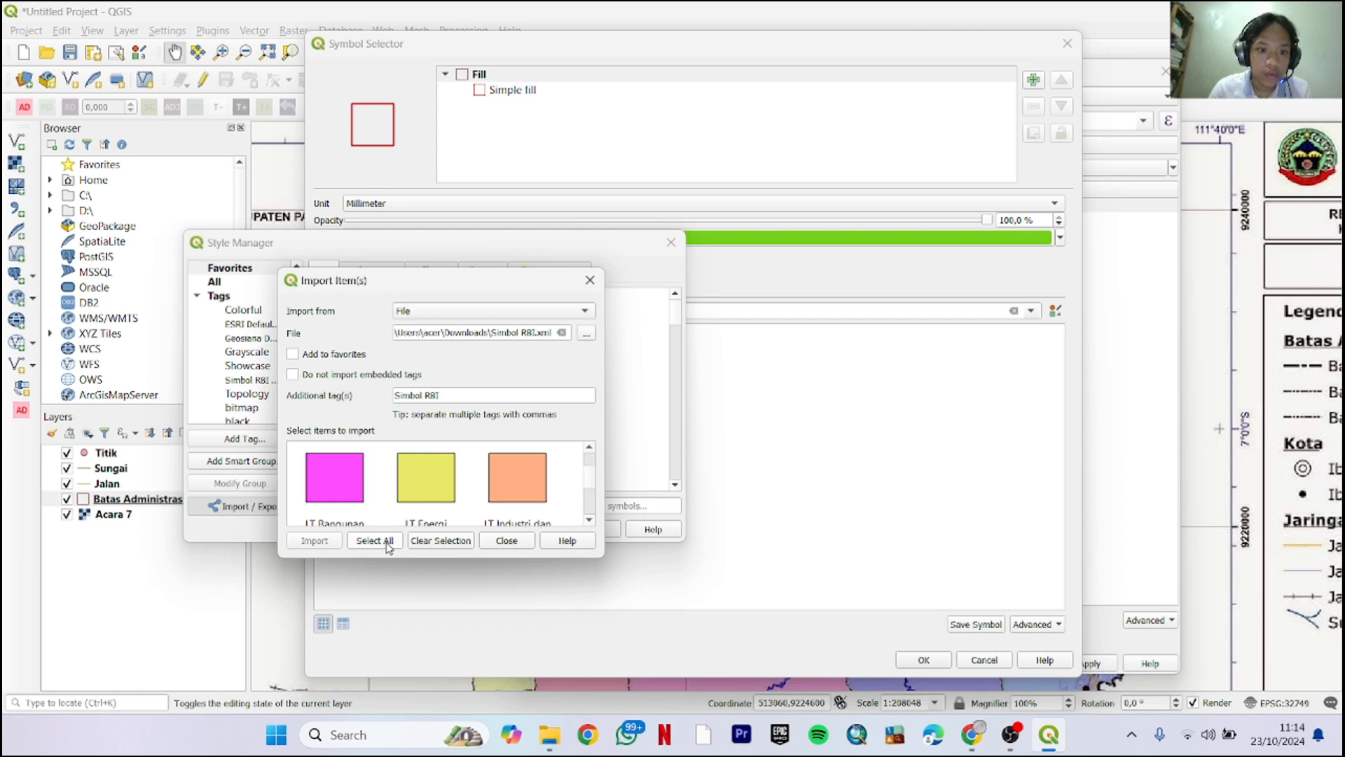
# Import all symbols of the loaded file, overwriting every existing symbol of the same name, and leave the Style Manager
pyautogui.click(371, 540)
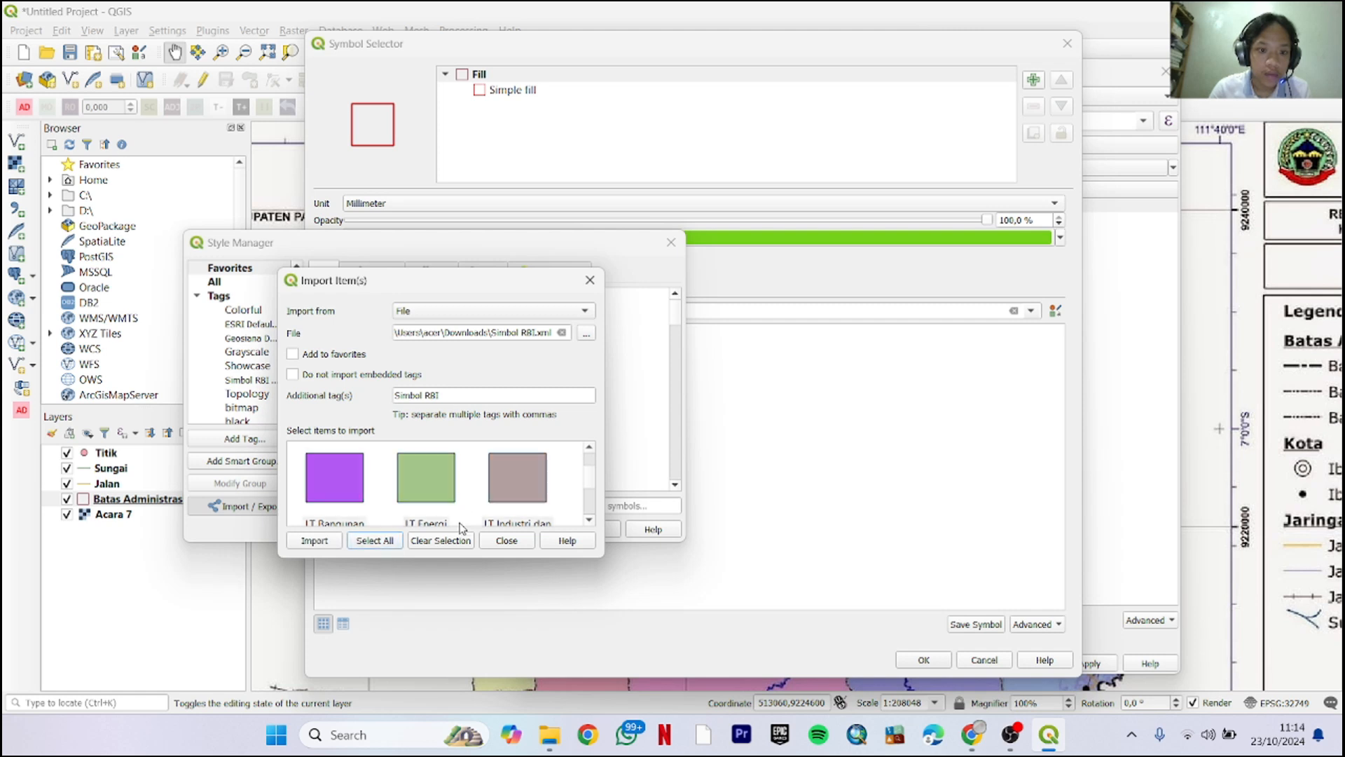
pyautogui.click(314, 540)
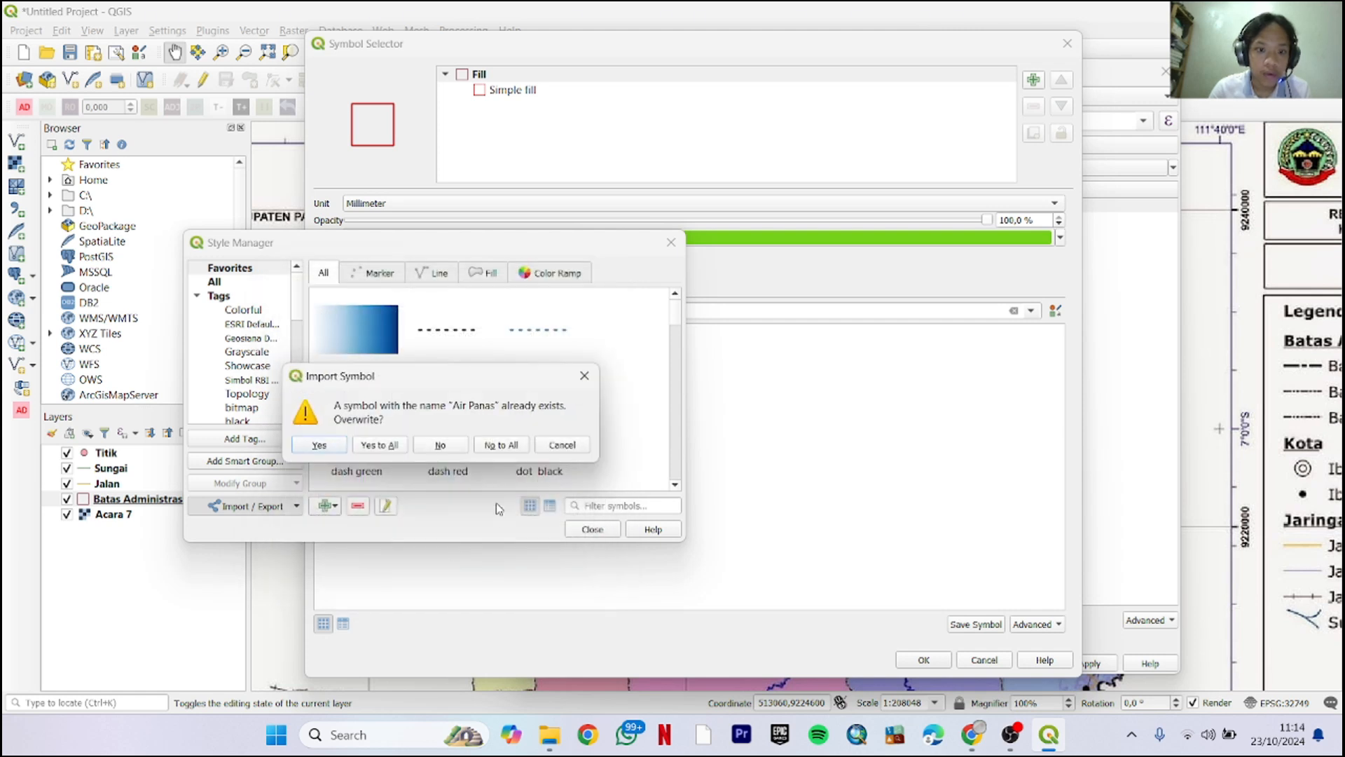
pyautogui.click(385, 448)
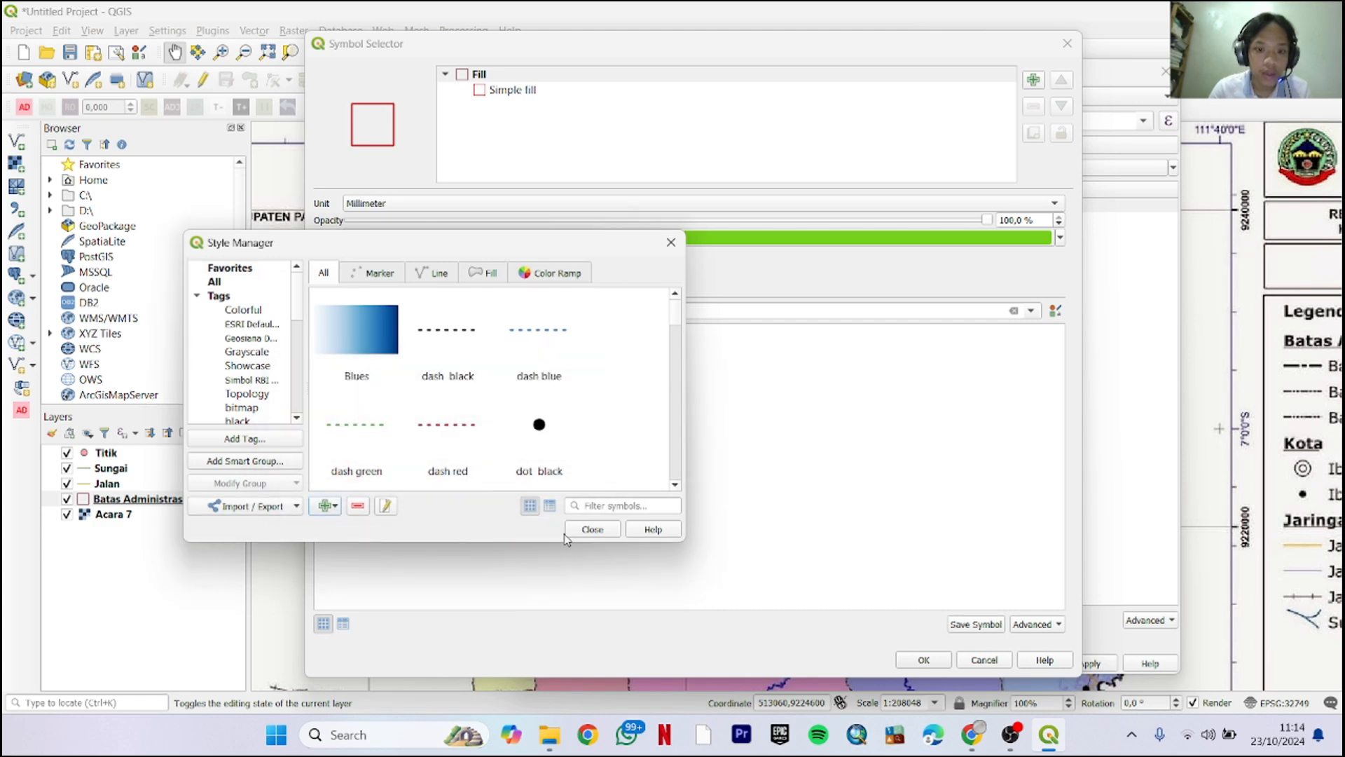
pyautogui.scroll(-10, 515, 427)
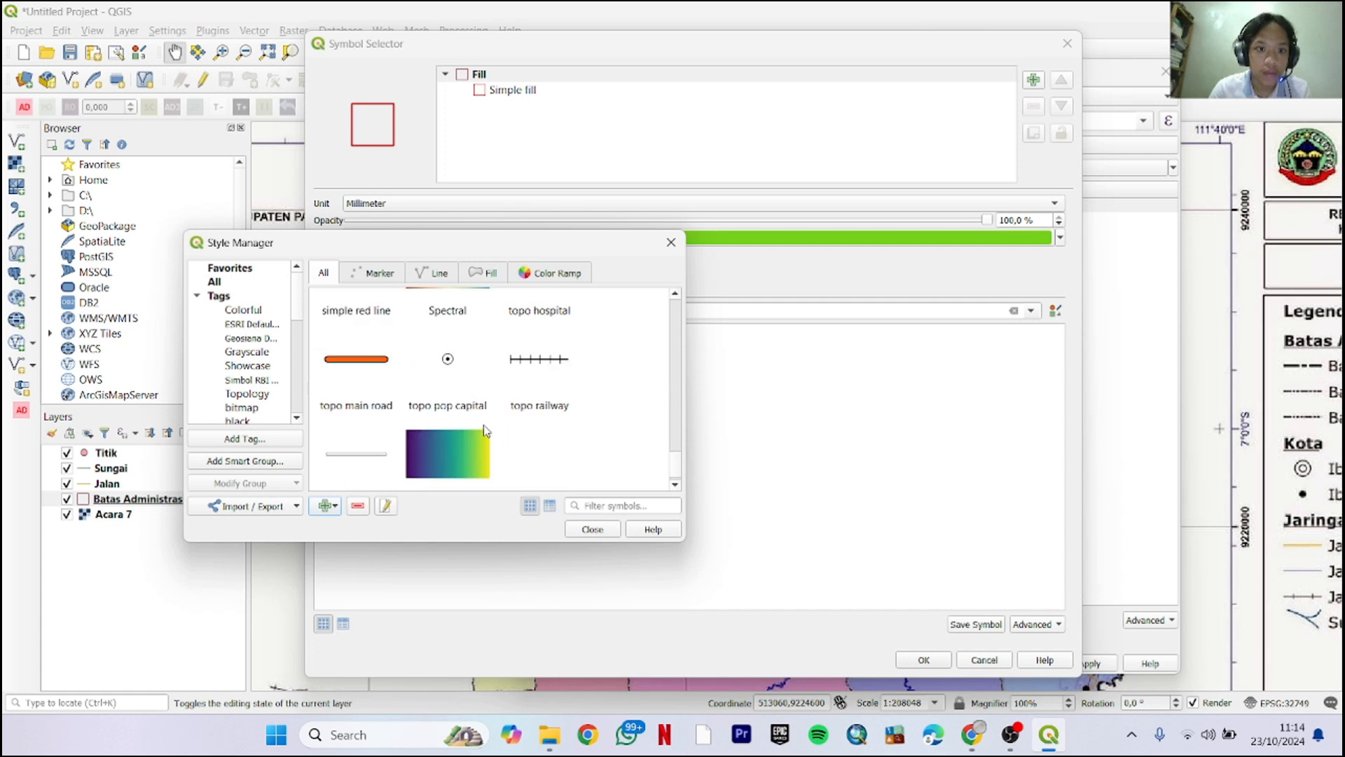
pyautogui.click(593, 530)
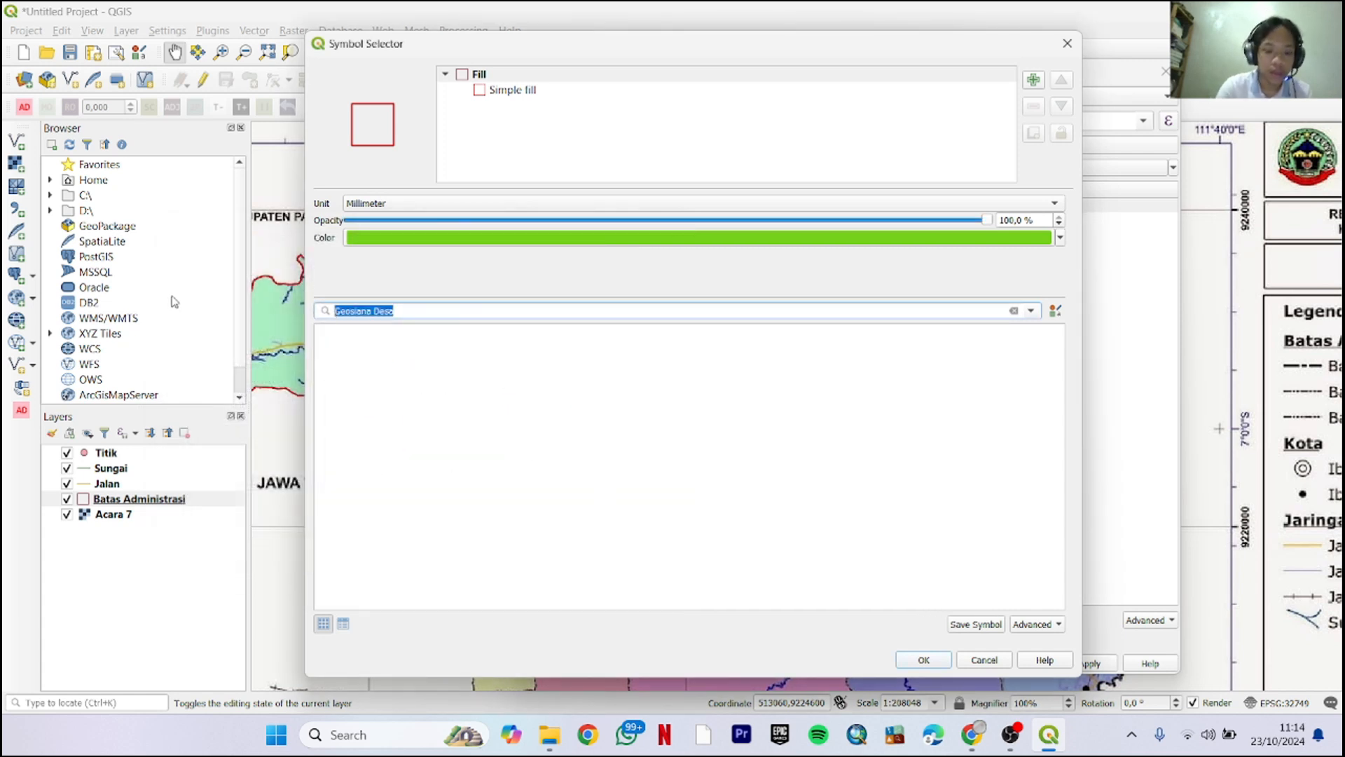
# Search the symbols for "kebu" and assign LTT Kebun Campur to the Kebun category
pyautogui.write('kebu')
pyautogui.click(362, 379)
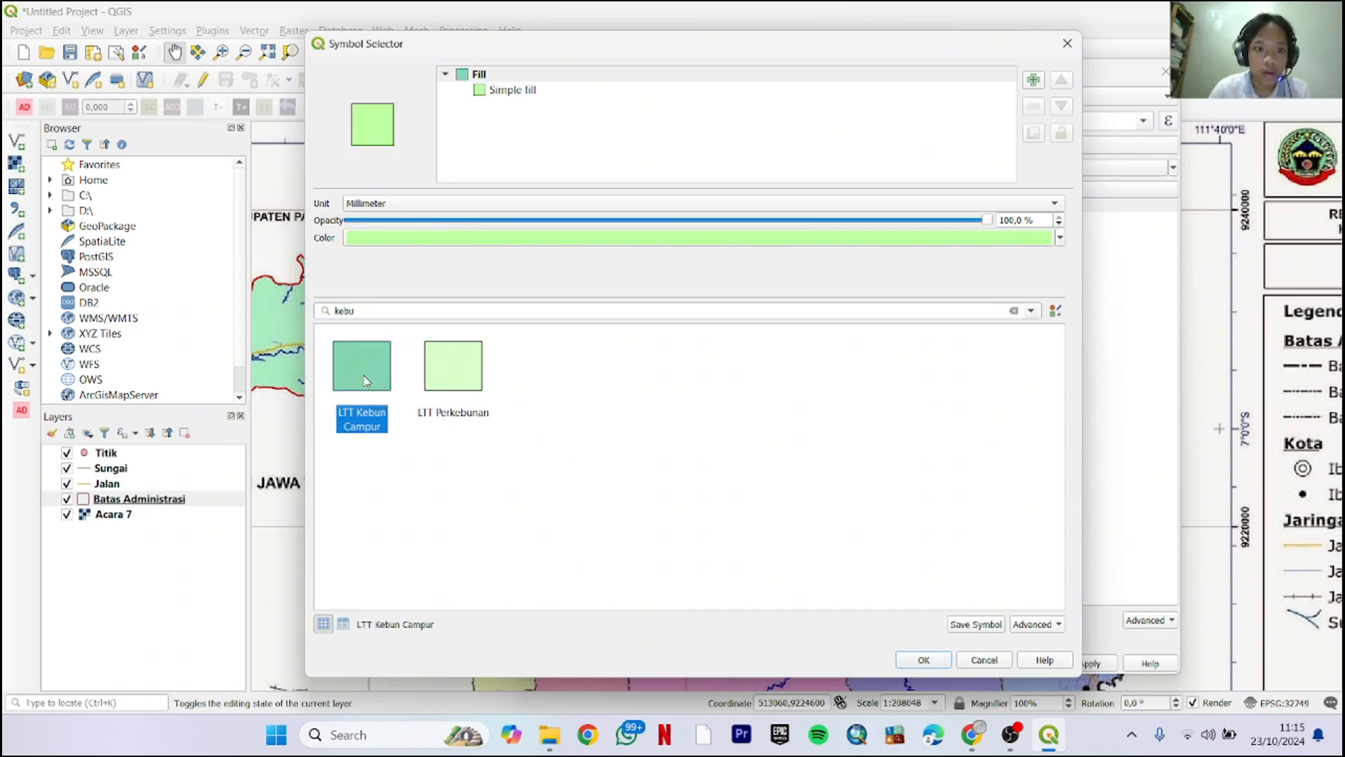
pyautogui.click(919, 661)
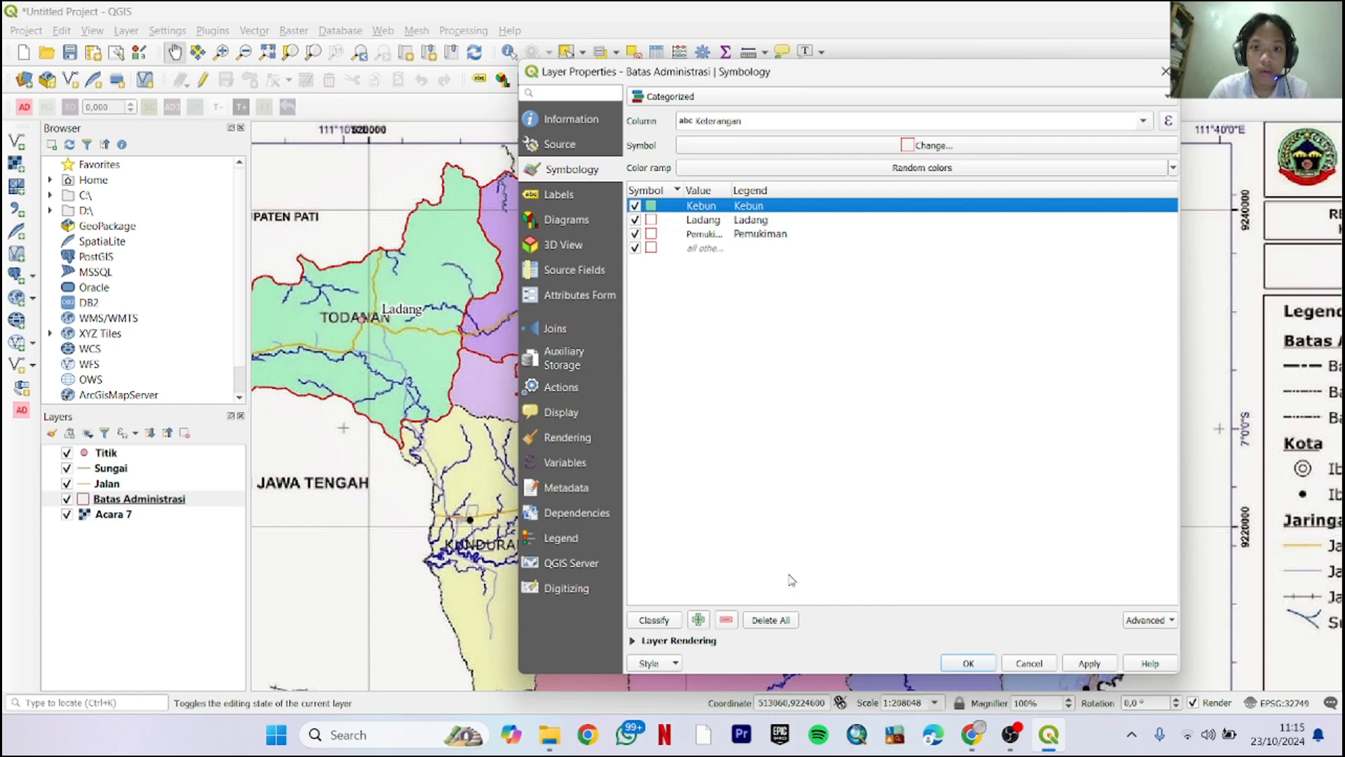
# Search the symbols for "lada" and assign LTT Tegalan/Ladang to the Ladang category
pyautogui.click(651, 224)
pyautogui.doubleClick(651, 225)
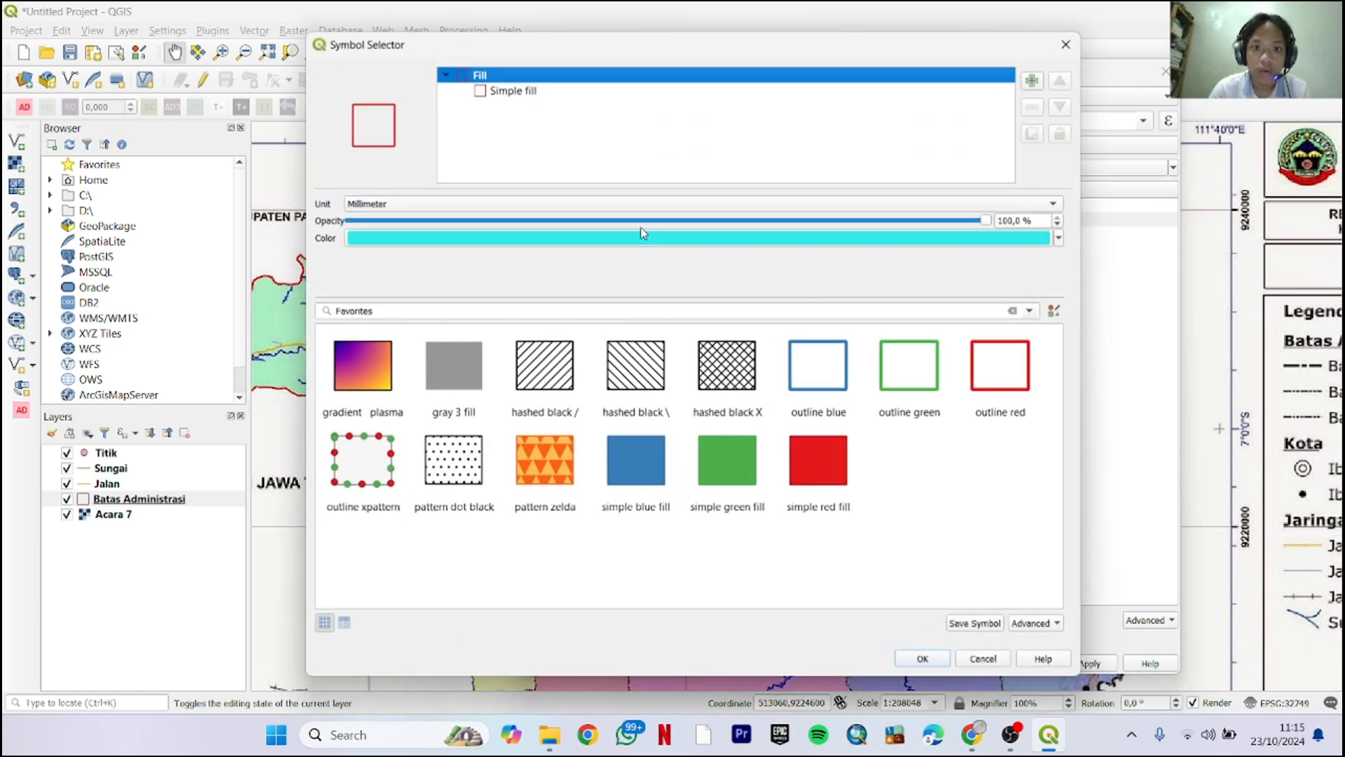
pyautogui.moveTo(410, 306); pyautogui.dragTo(205, 316)
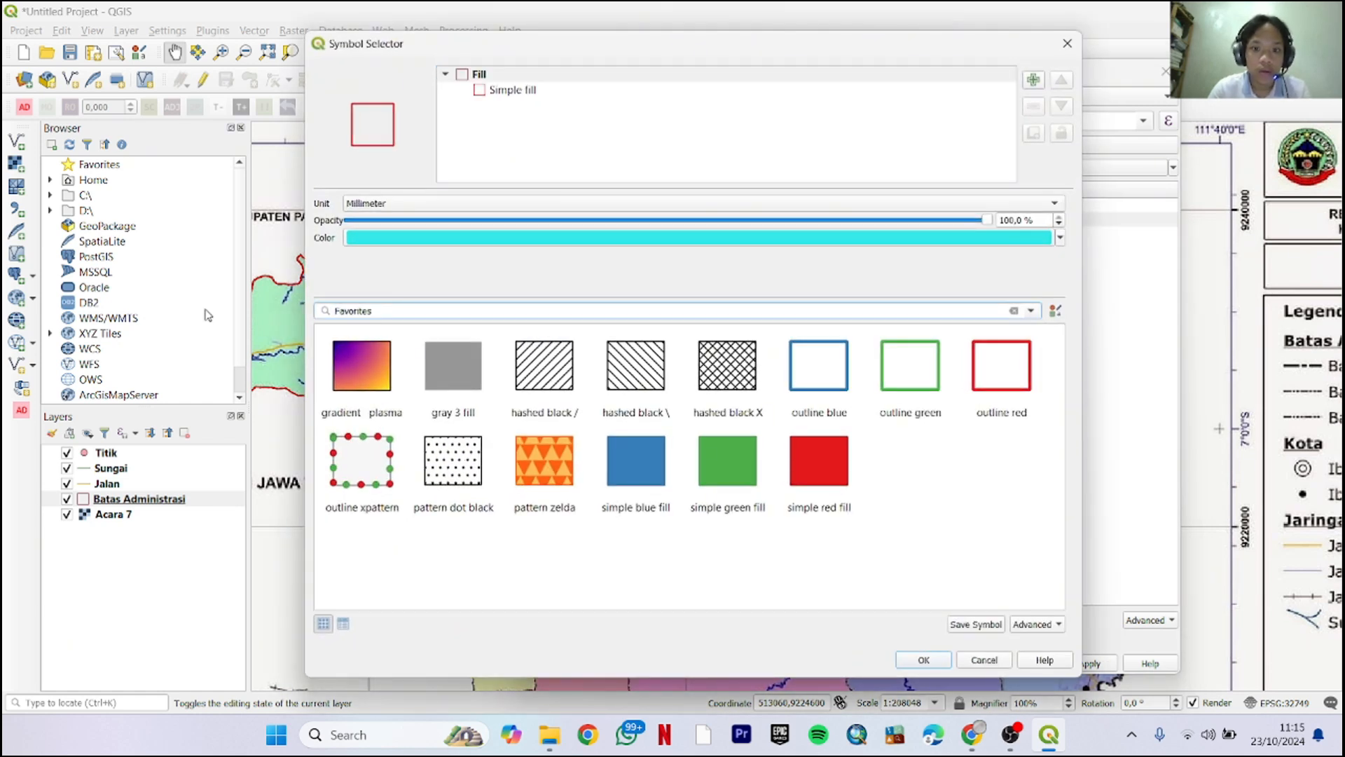
pyautogui.write('ladan')
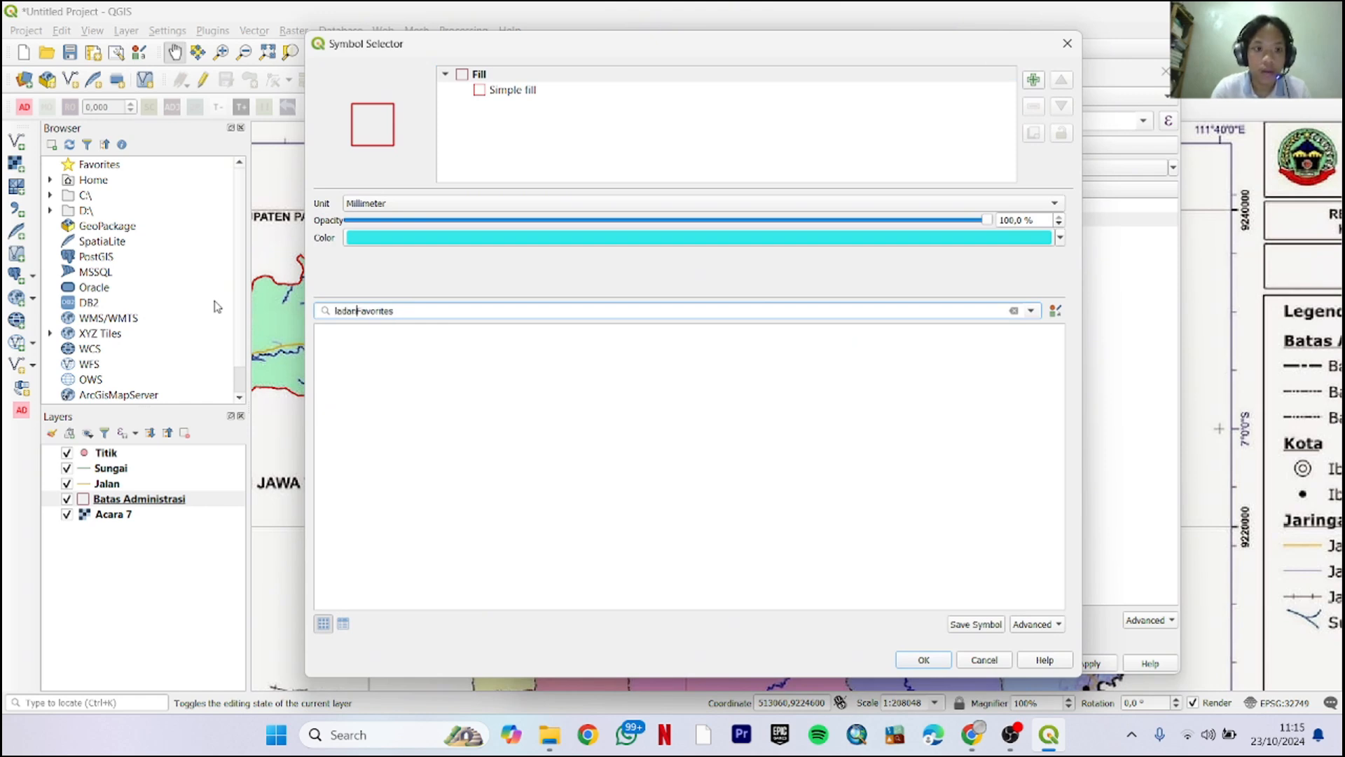
pyautogui.moveTo(414, 310); pyautogui.dragTo(298, 319)
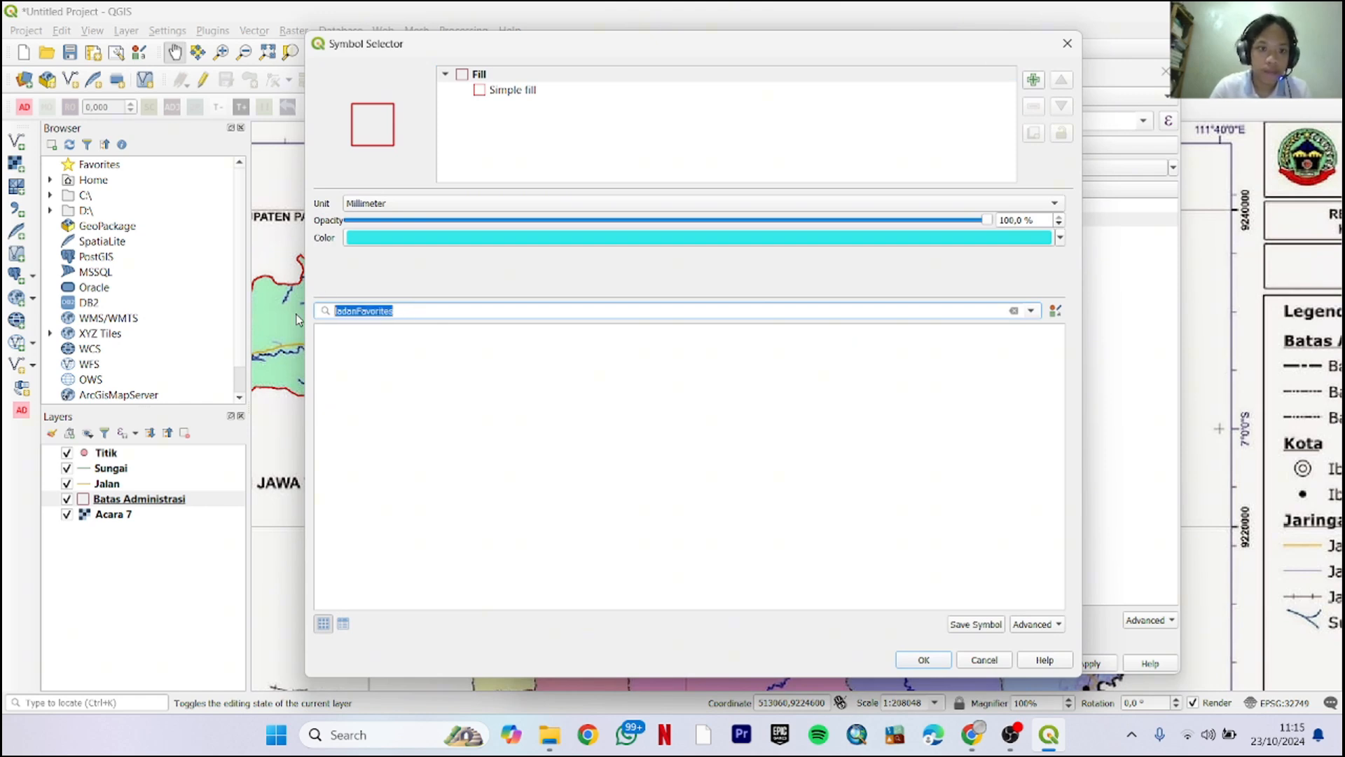
pyautogui.write('lada')
pyautogui.click(352, 366)
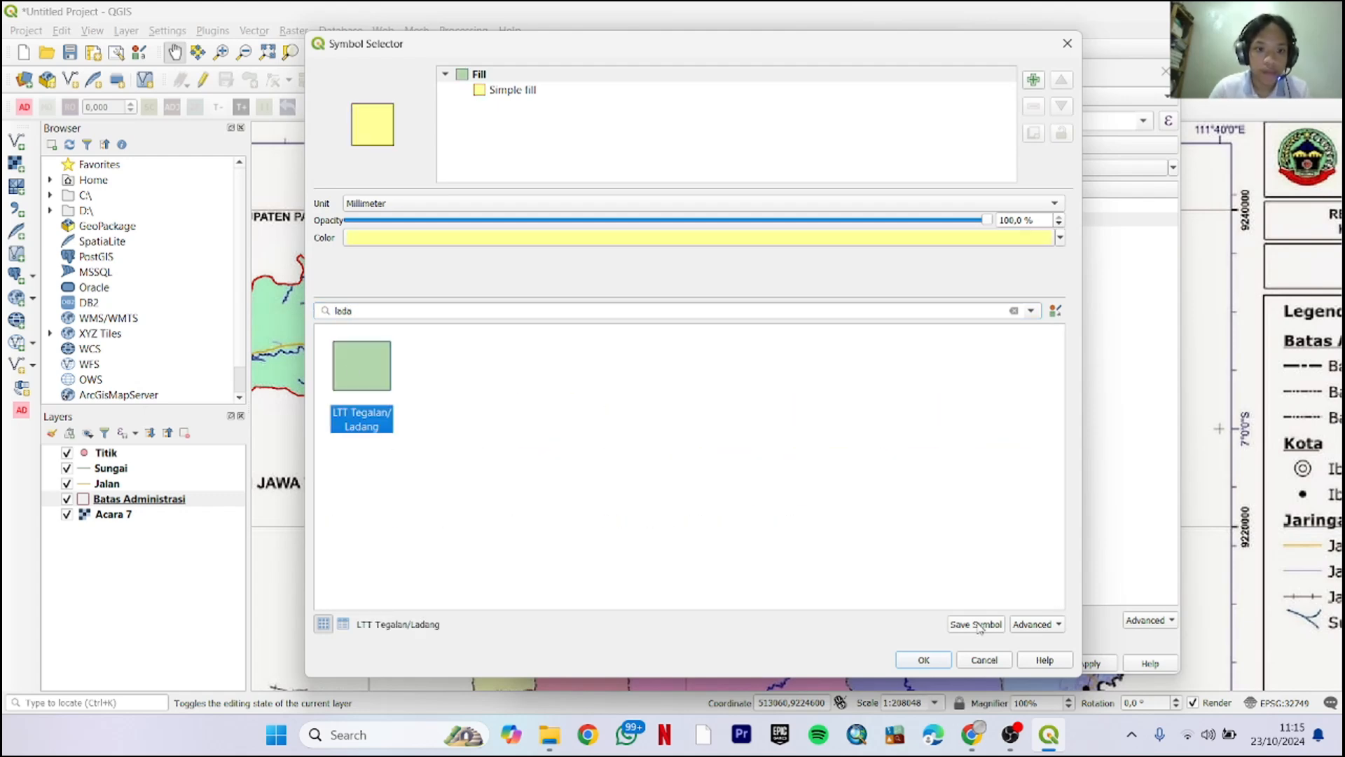
pyautogui.click(922, 659)
# Assign the LT Sosial Budaya symbol to the Pemukiman category and apply the symbology to the Batas Administrasi layer
pyautogui.click(651, 236)
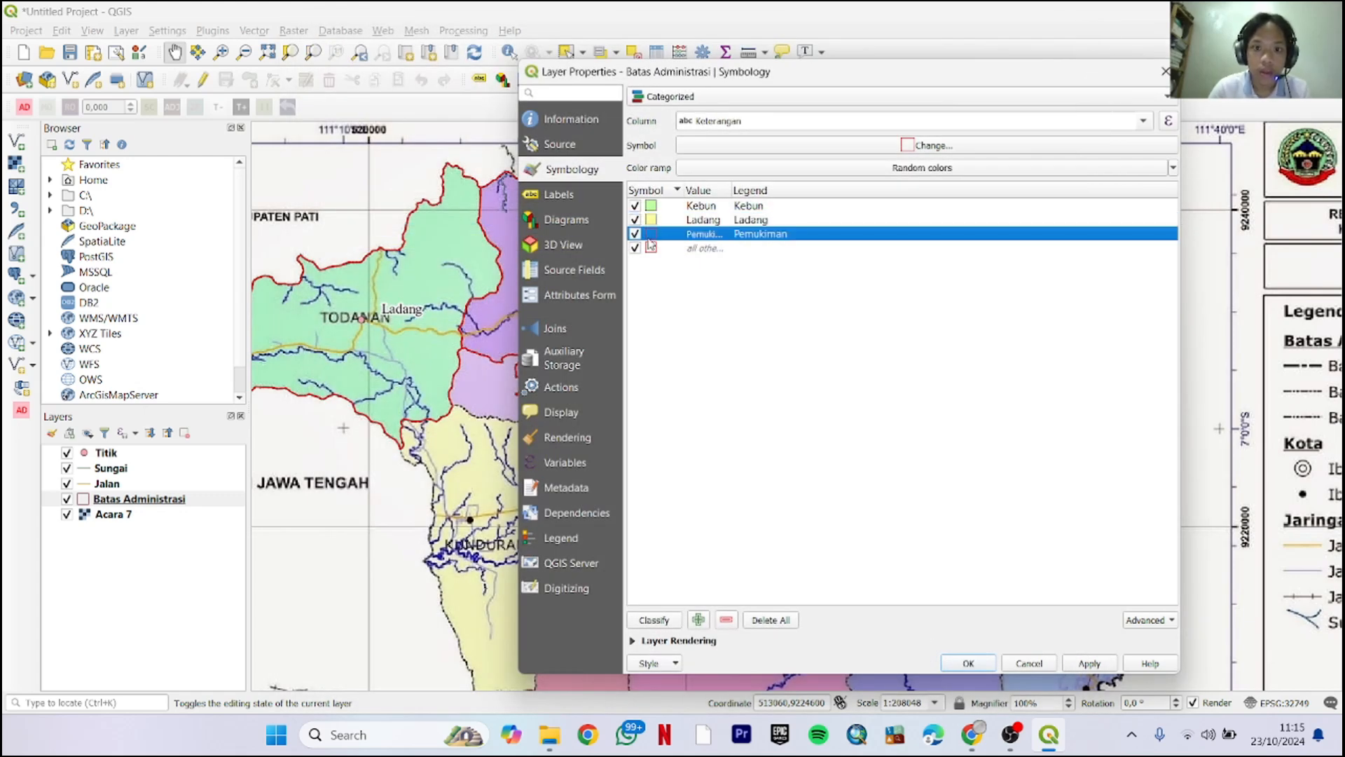
pyautogui.doubleClick(647, 235)
pyautogui.hotkey('ctrl', 'a')
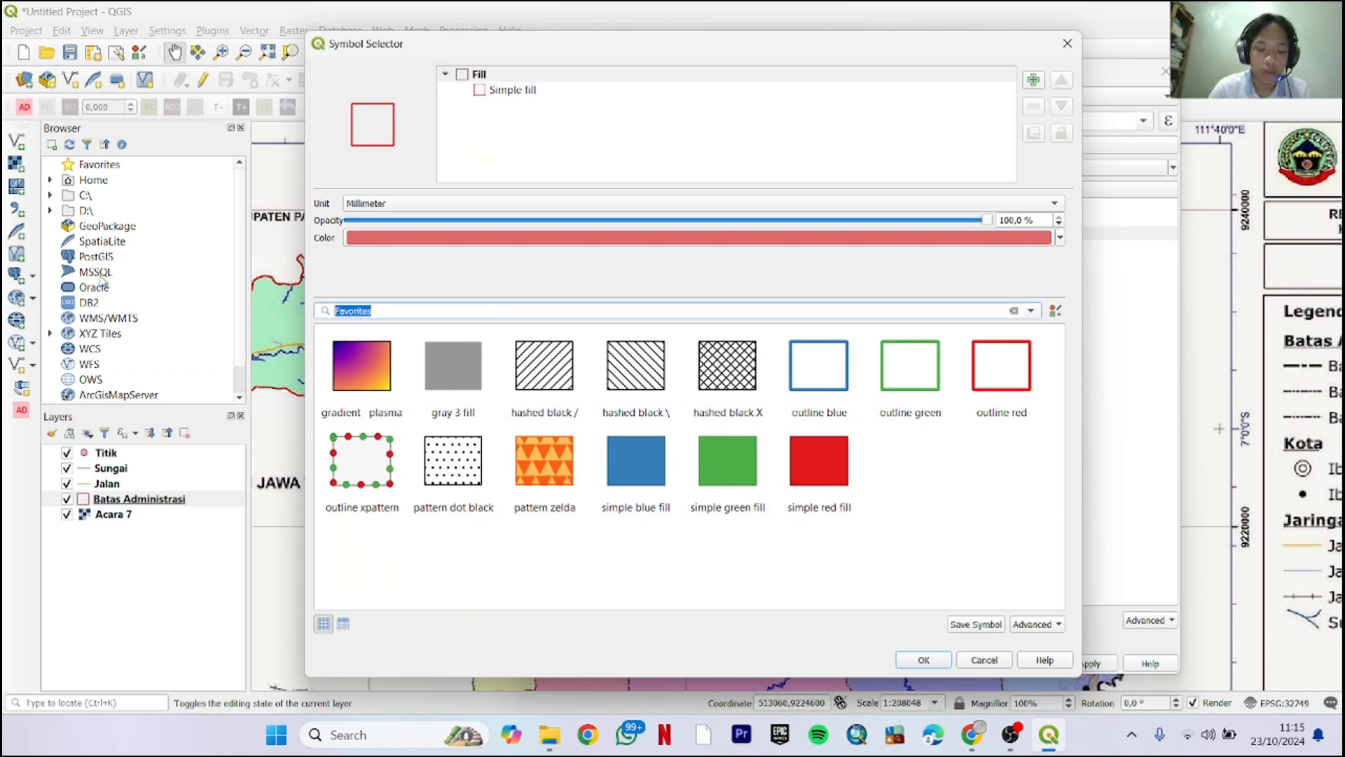
pyautogui.write('sos')
pyautogui.click(351, 394)
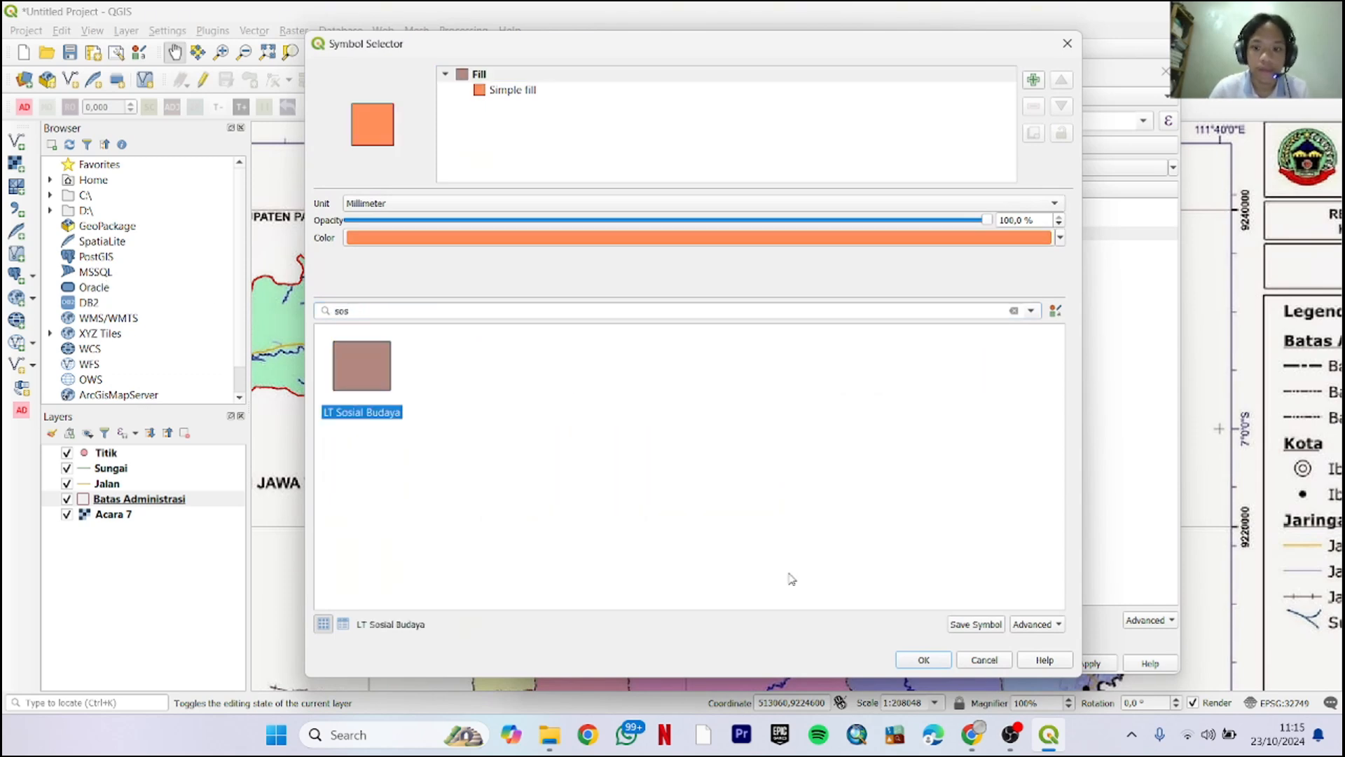
pyautogui.click(922, 659)
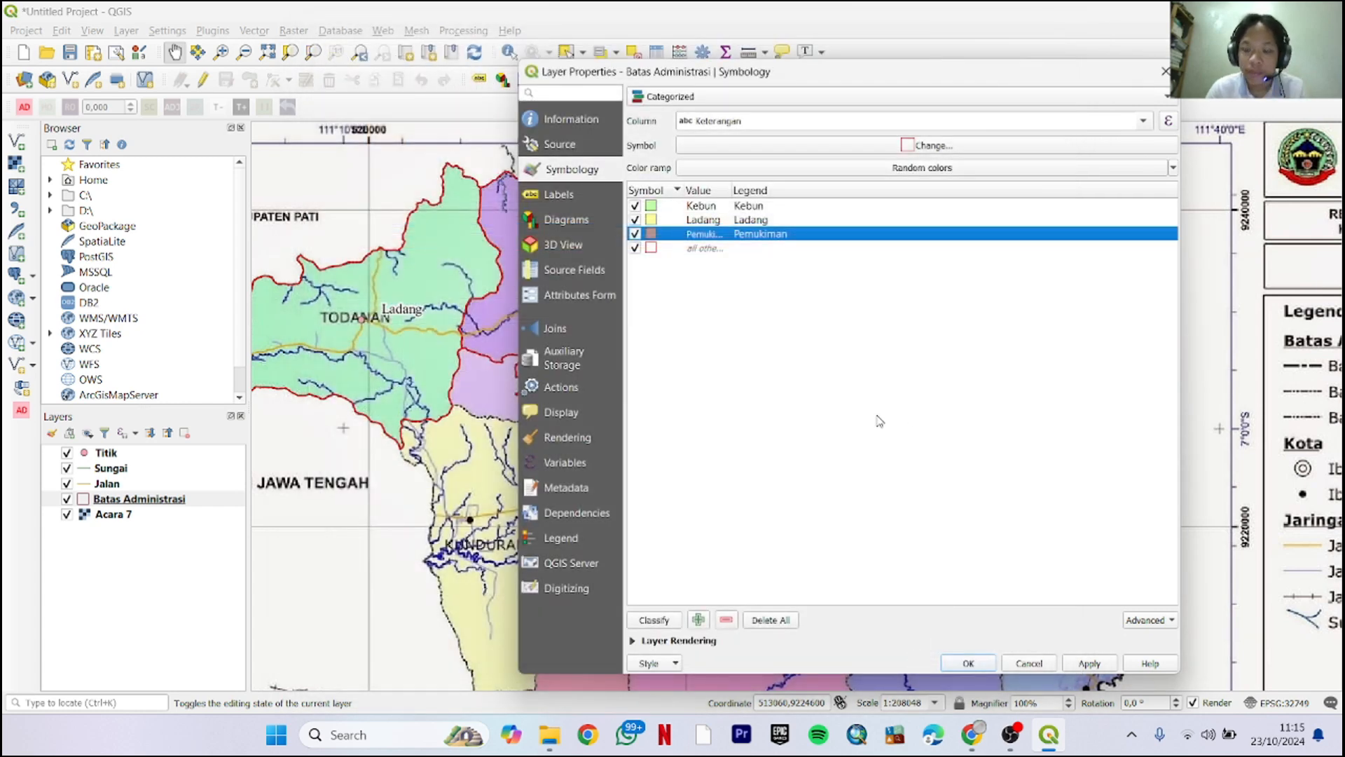
pyautogui.click(1104, 664)
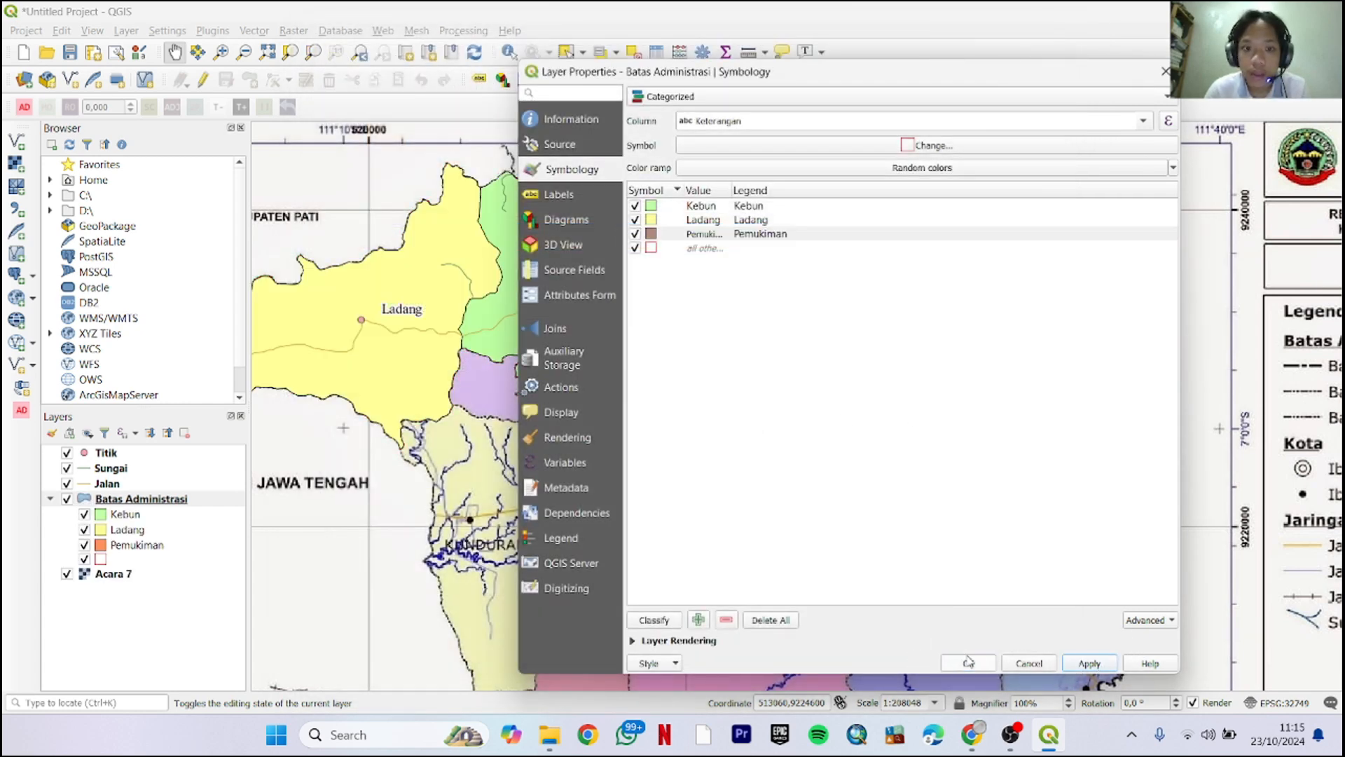
pyautogui.click(968, 664)
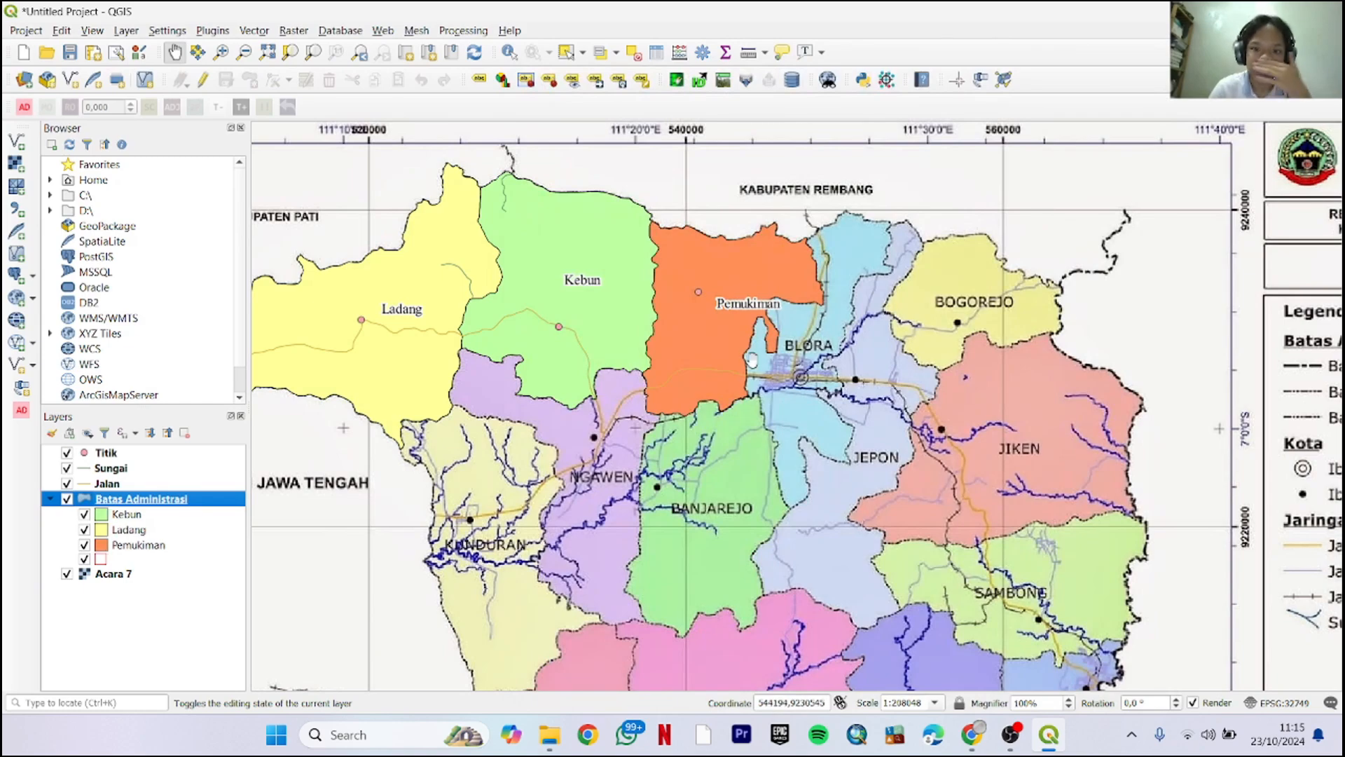
pyautogui.scroll(-1, 750, 361)
pyautogui.scroll(1, 750, 361)
pyautogui.scroll(1, 747, 364)
pyautogui.scroll(-1, 746, 367)
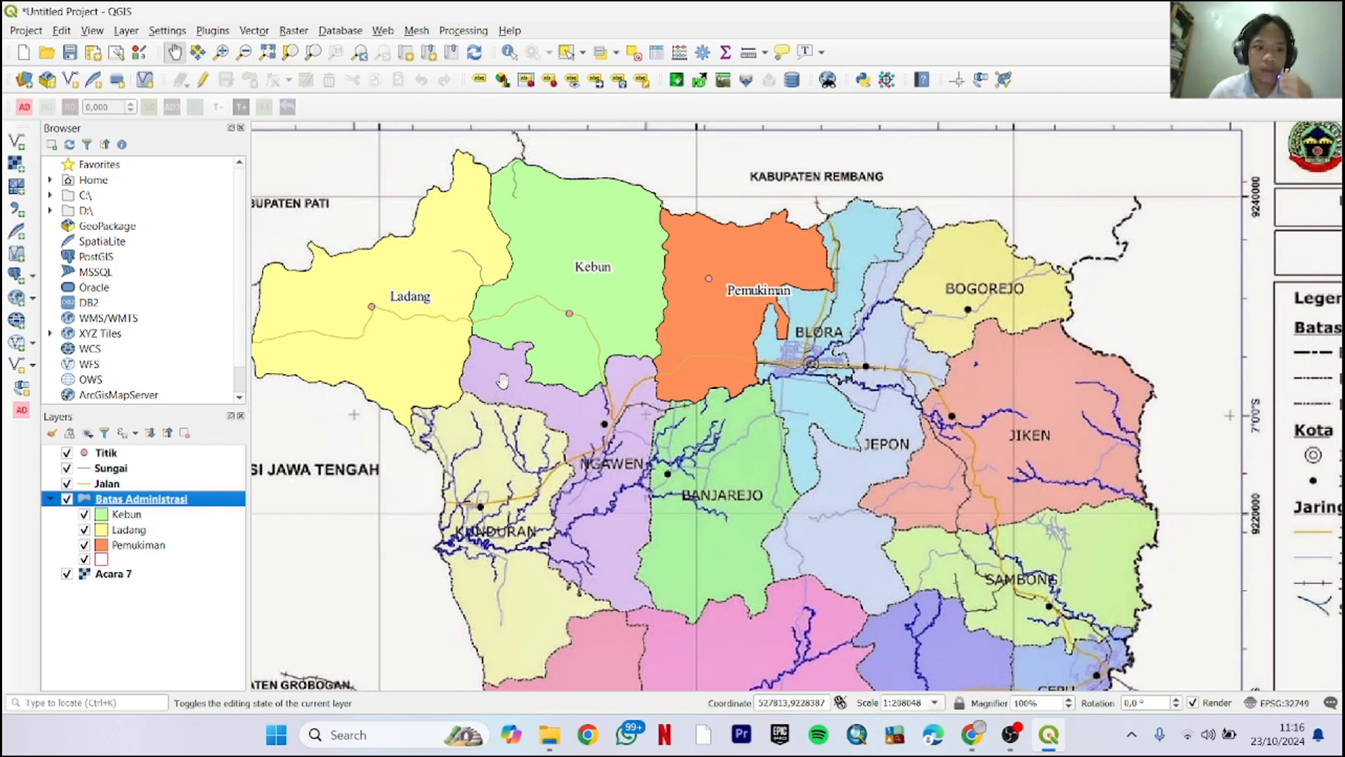
# Set the Jalan layer's symbology to Categorized on the Keterangan column and classify its values
pyautogui.rightClick(109, 483)
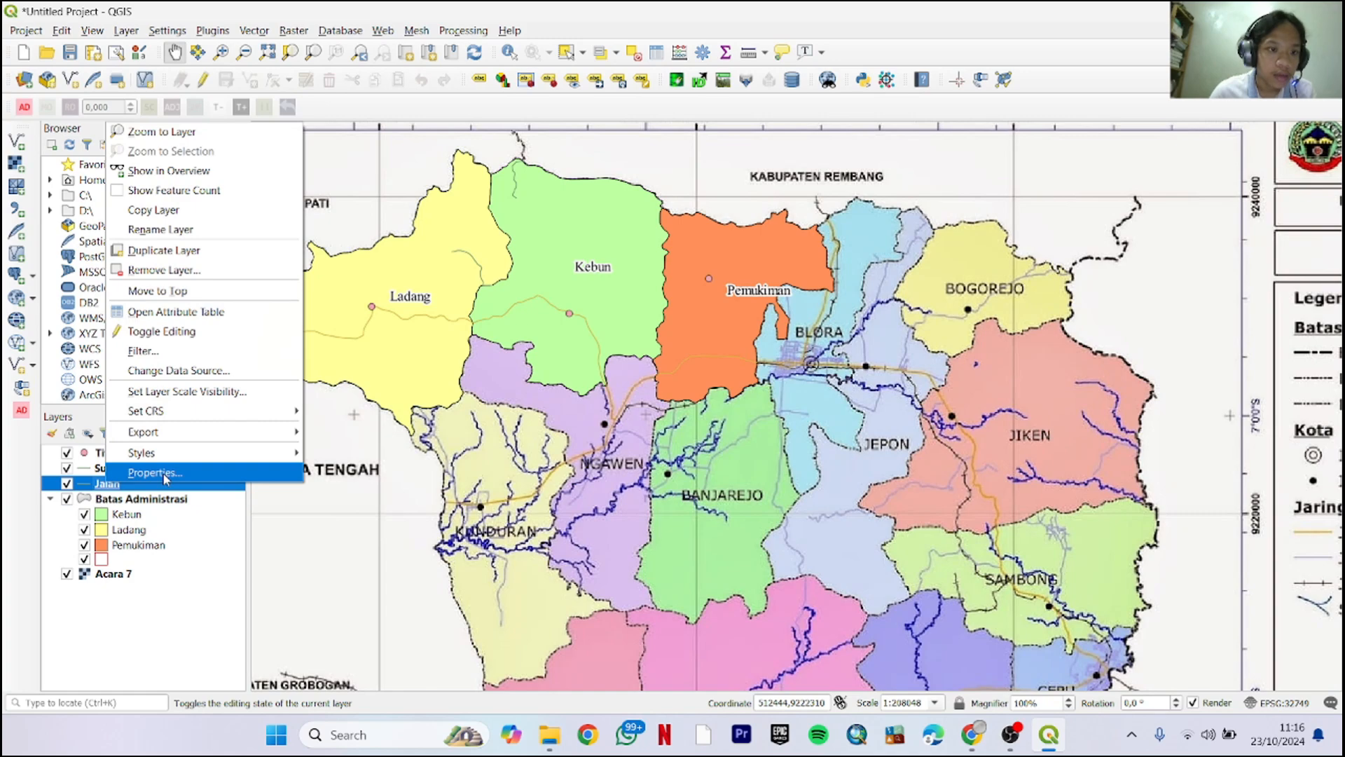
pyautogui.click(162, 472)
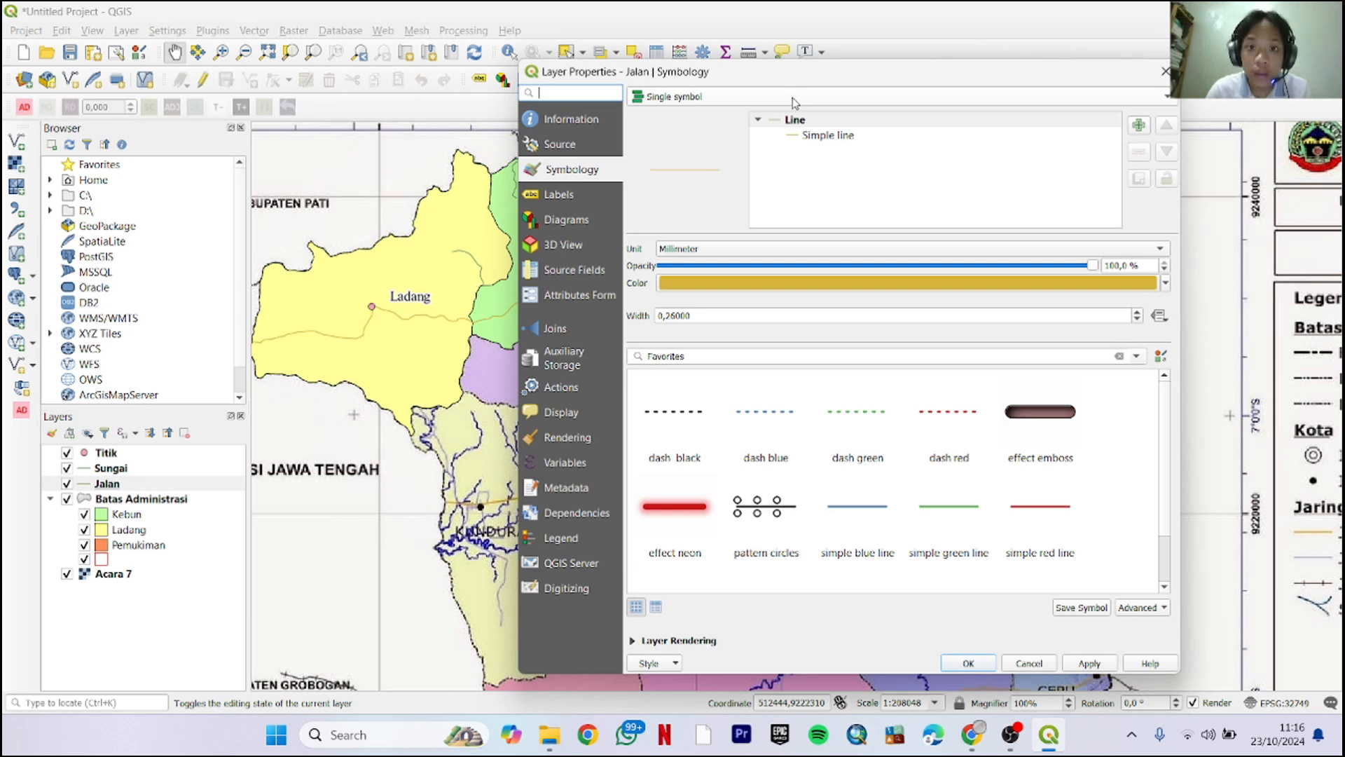
pyautogui.click(795, 101)
pyautogui.click(729, 111)
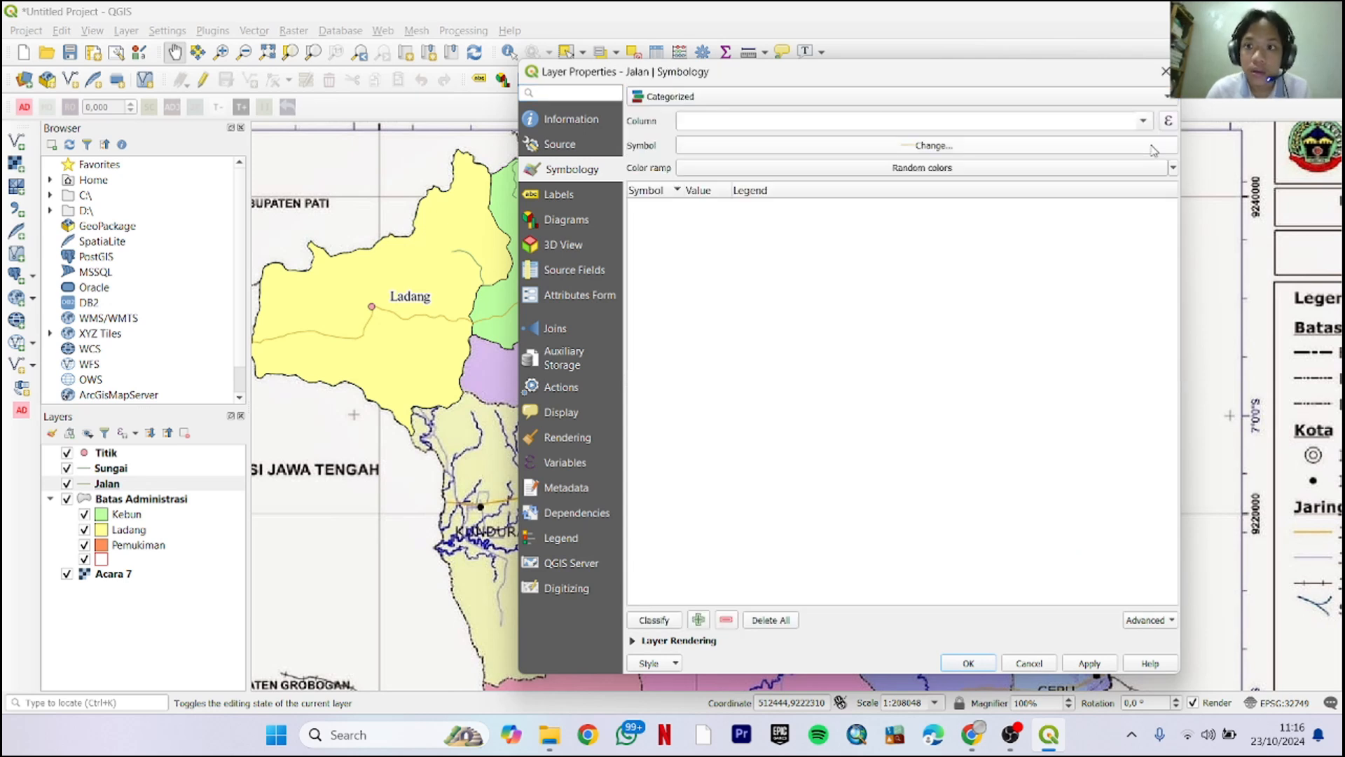
pyautogui.click(1142, 122)
pyautogui.click(855, 161)
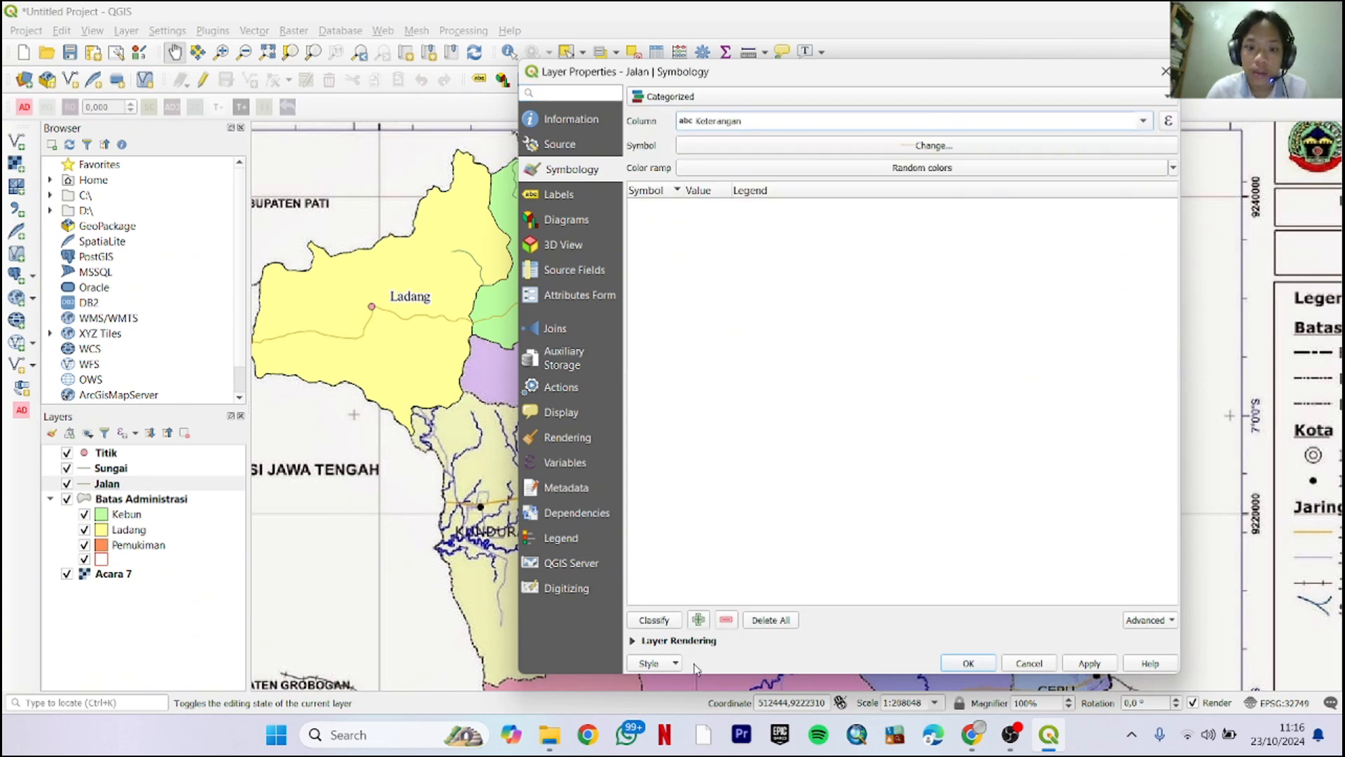
pyautogui.click(656, 620)
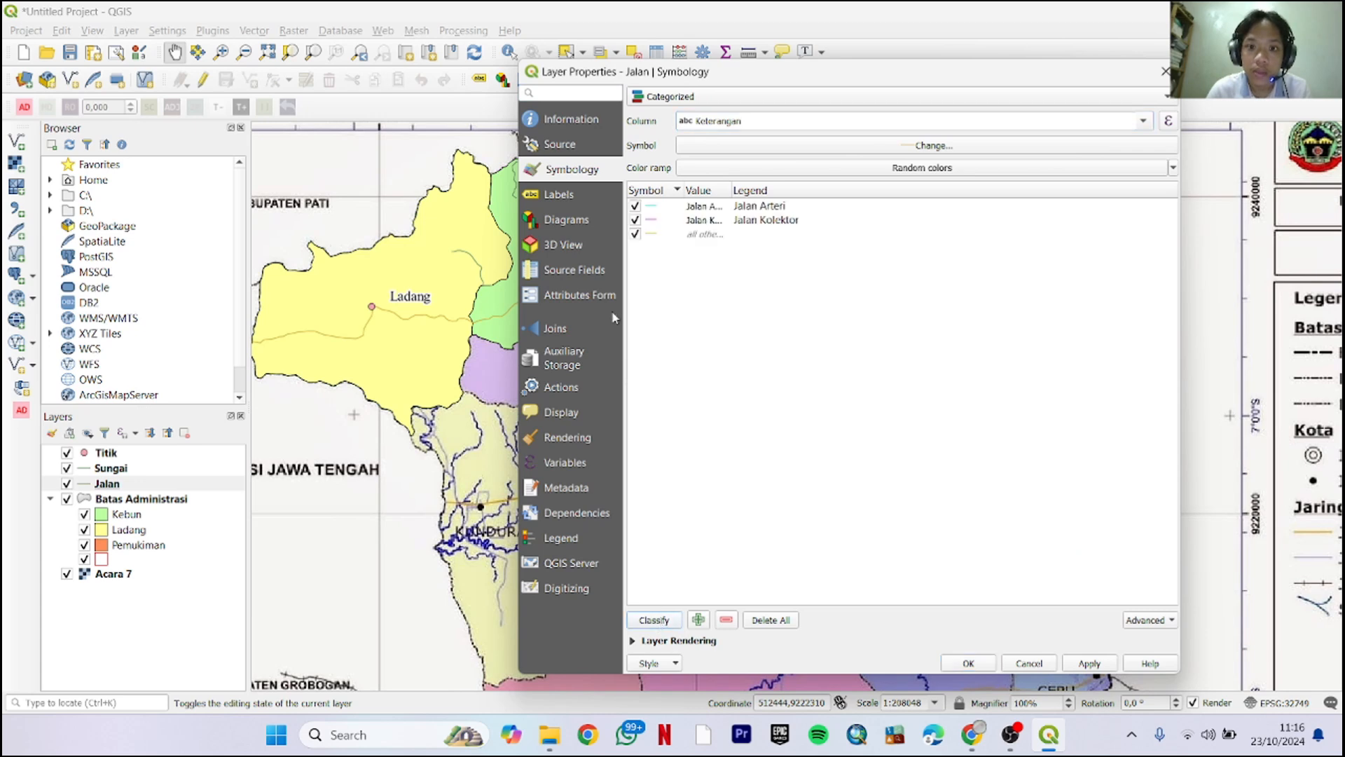
# Search the symbols for "Jalan ar" and assign the Jalan Arteri symbol to the Jalan Arteri category
pyautogui.doubleClick(652, 207)
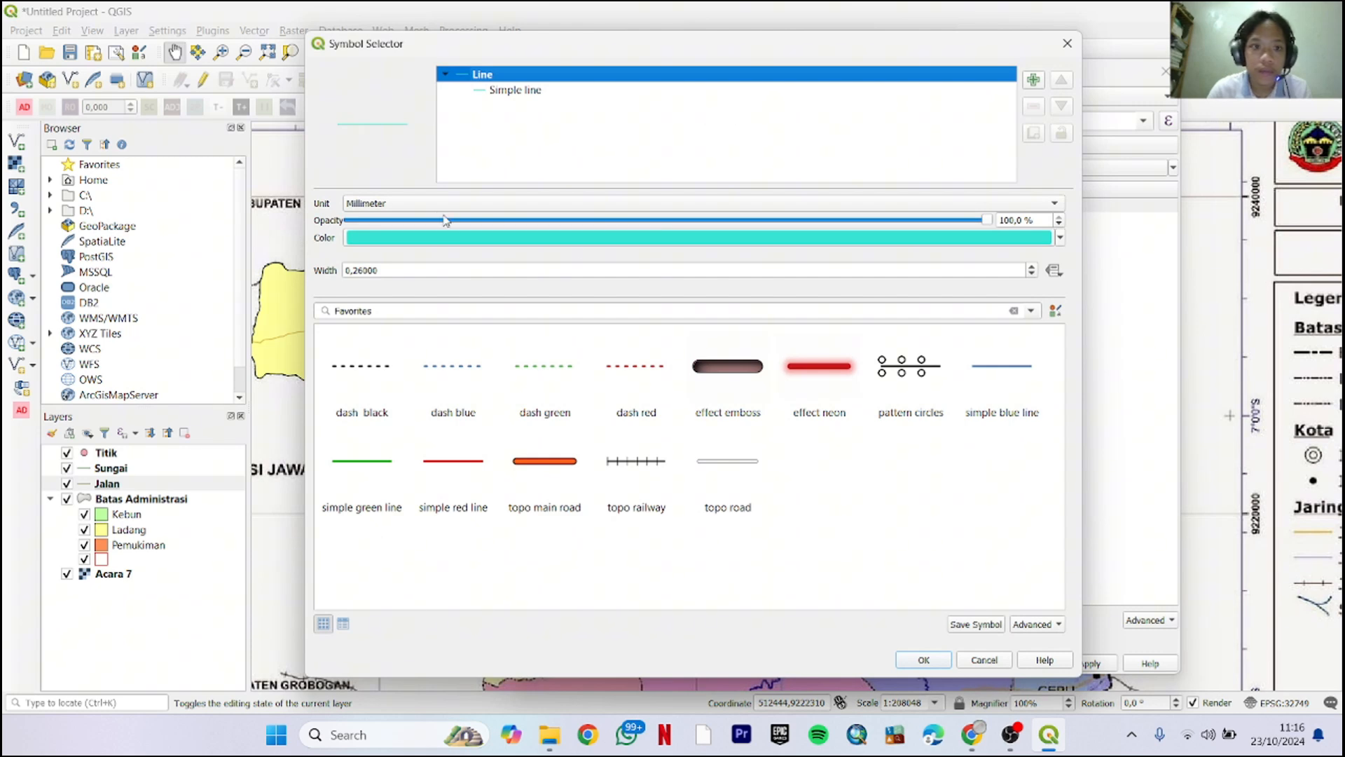
pyautogui.click(421, 311)
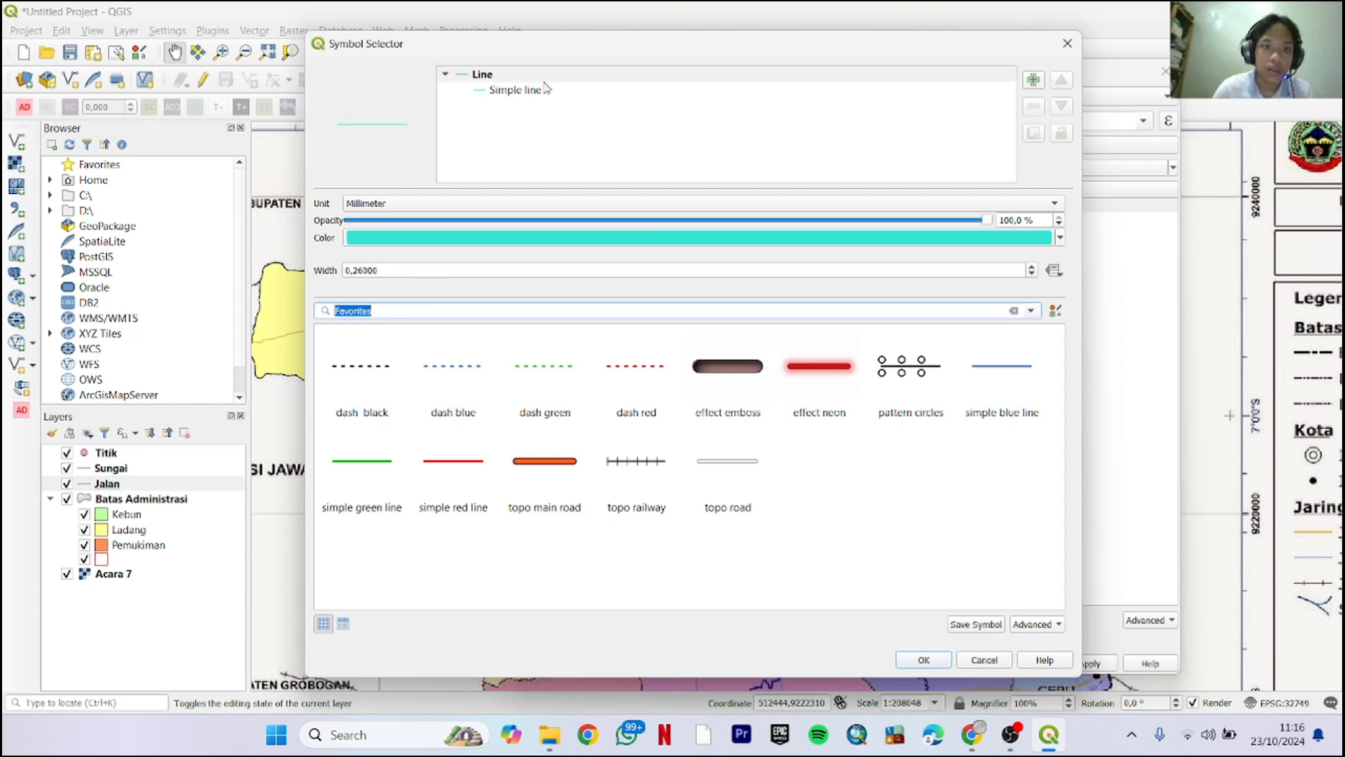
pyautogui.moveTo(565, 44); pyautogui.dragTo(609, 39)
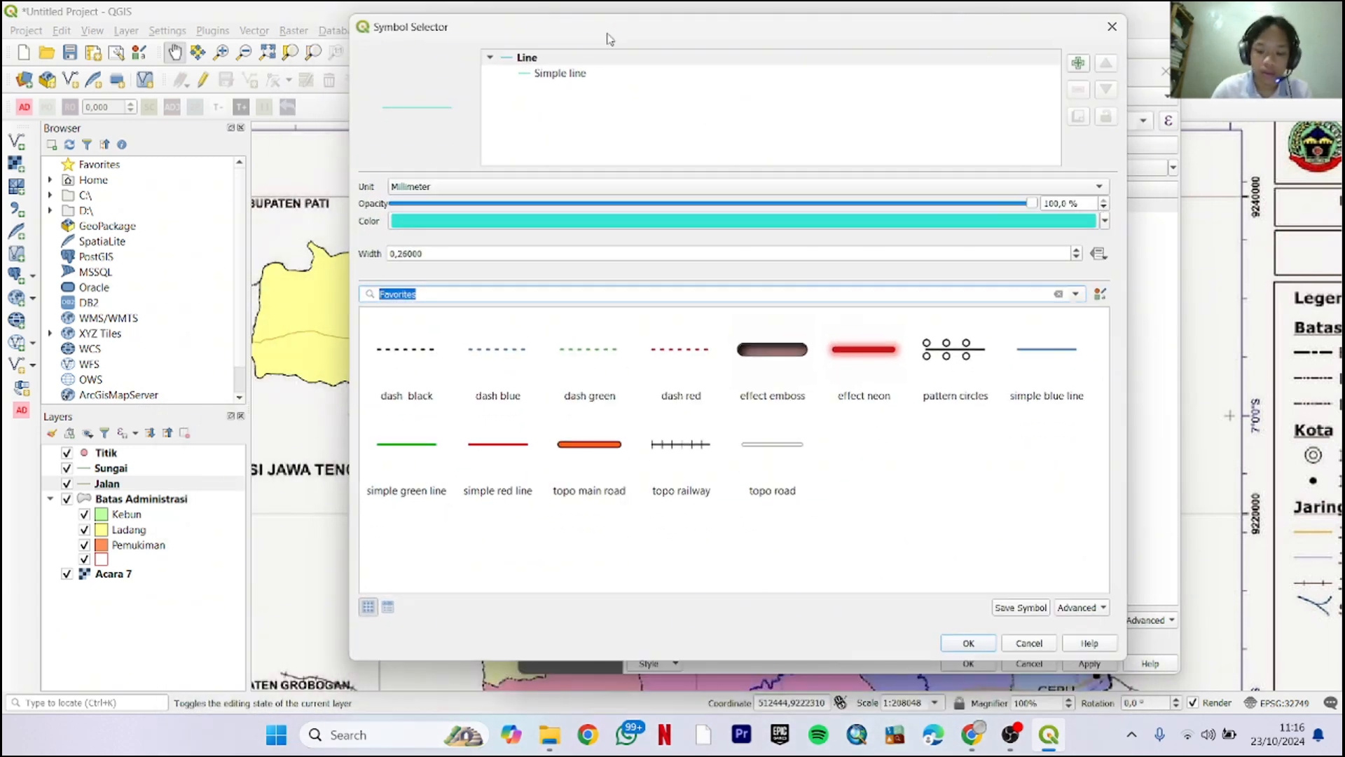
pyautogui.write('Jalan ar')
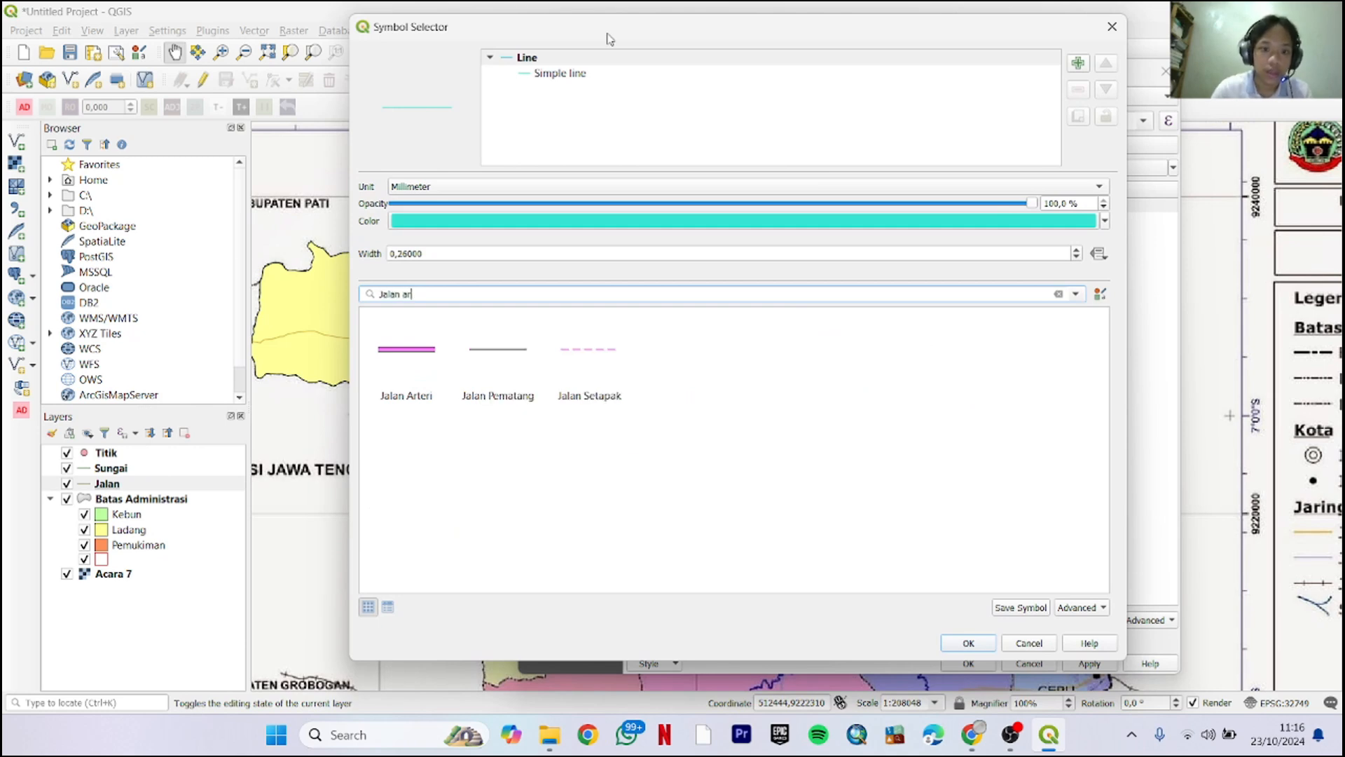
pyautogui.click(401, 352)
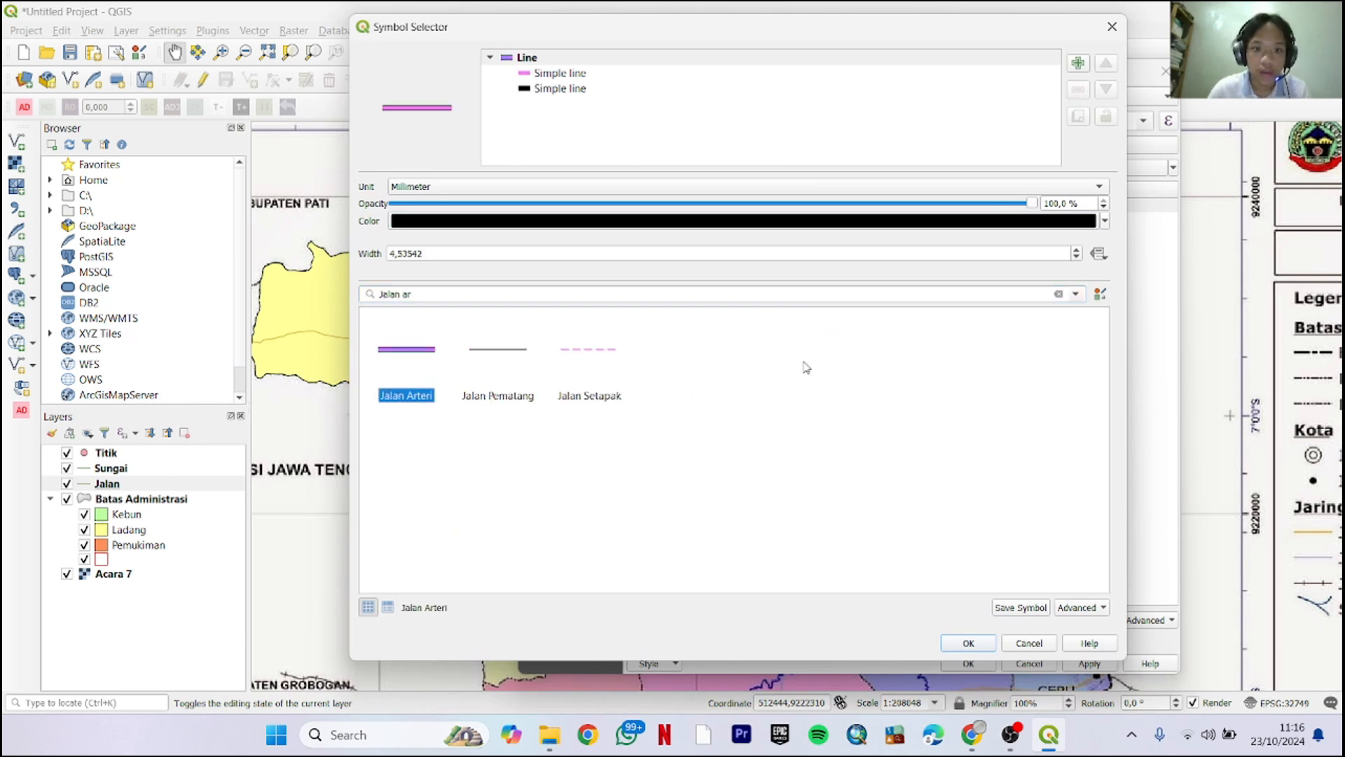
pyautogui.click(575, 76)
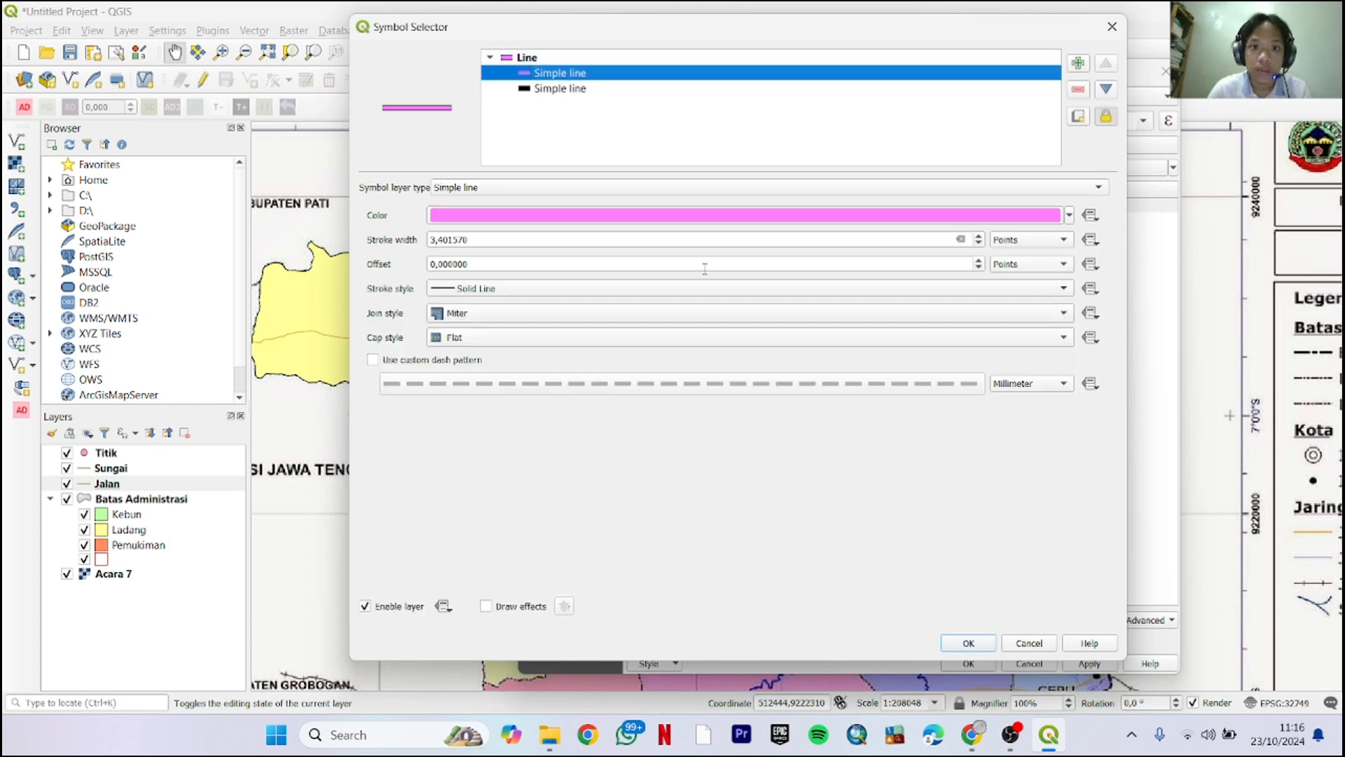
pyautogui.click(1069, 217)
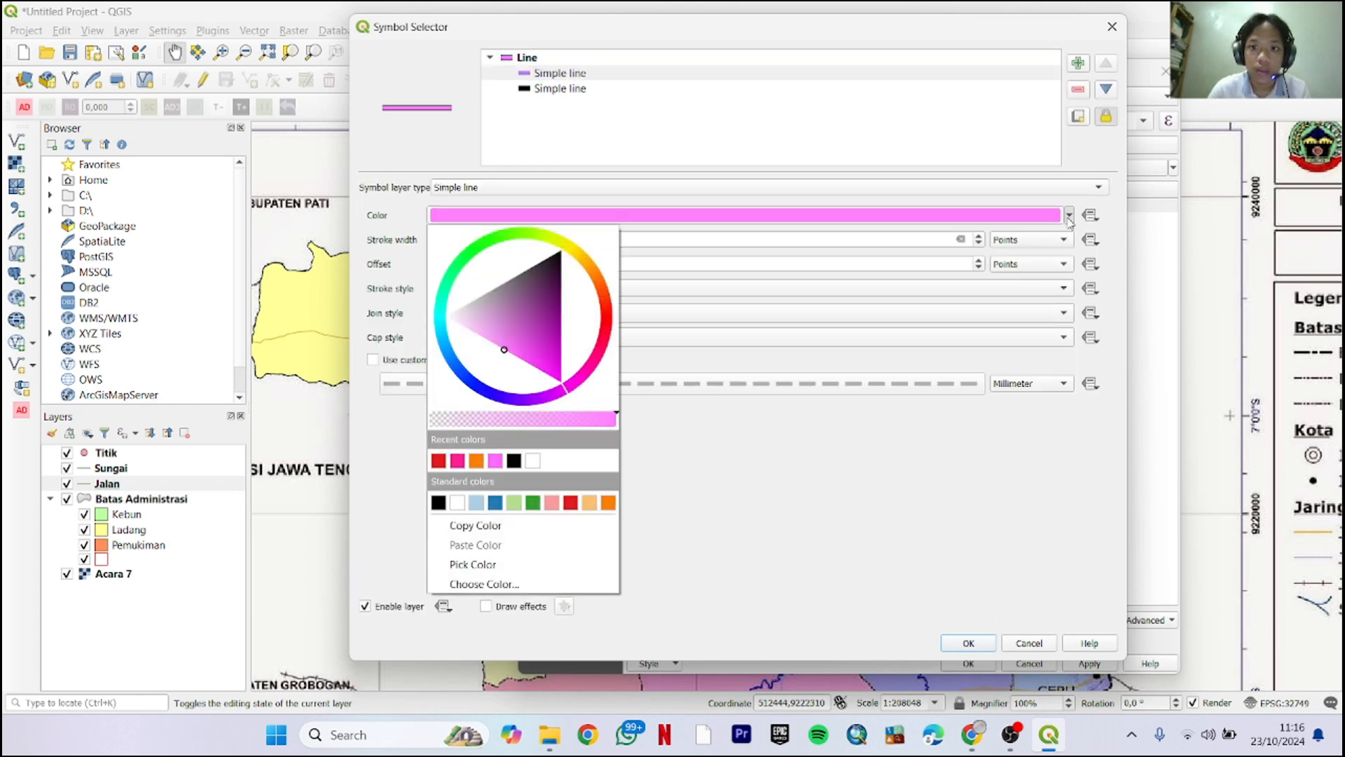
pyautogui.click(521, 583)
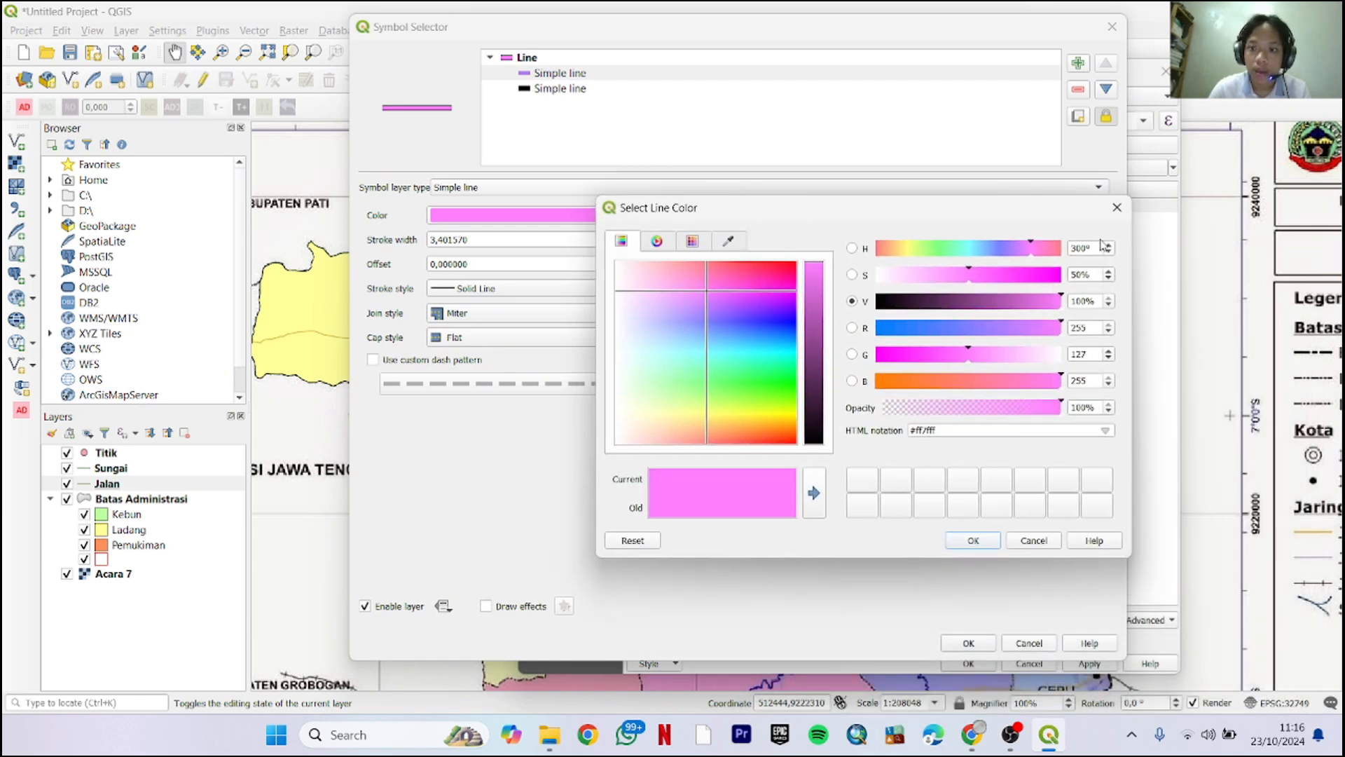
pyautogui.click(1116, 207)
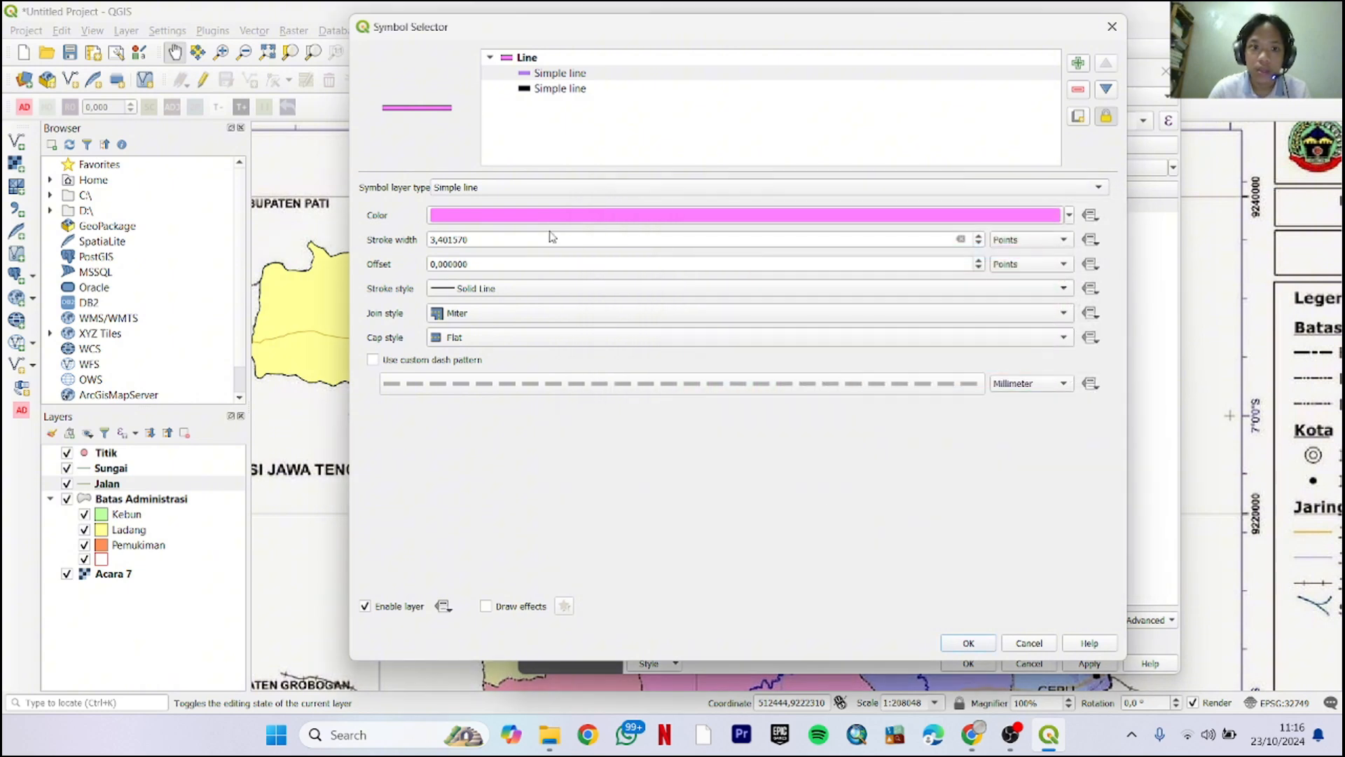
pyautogui.click(525, 59)
# Open the full color selection for the pink simple line of the Jalan Arteri symbol
pyautogui.click(539, 72)
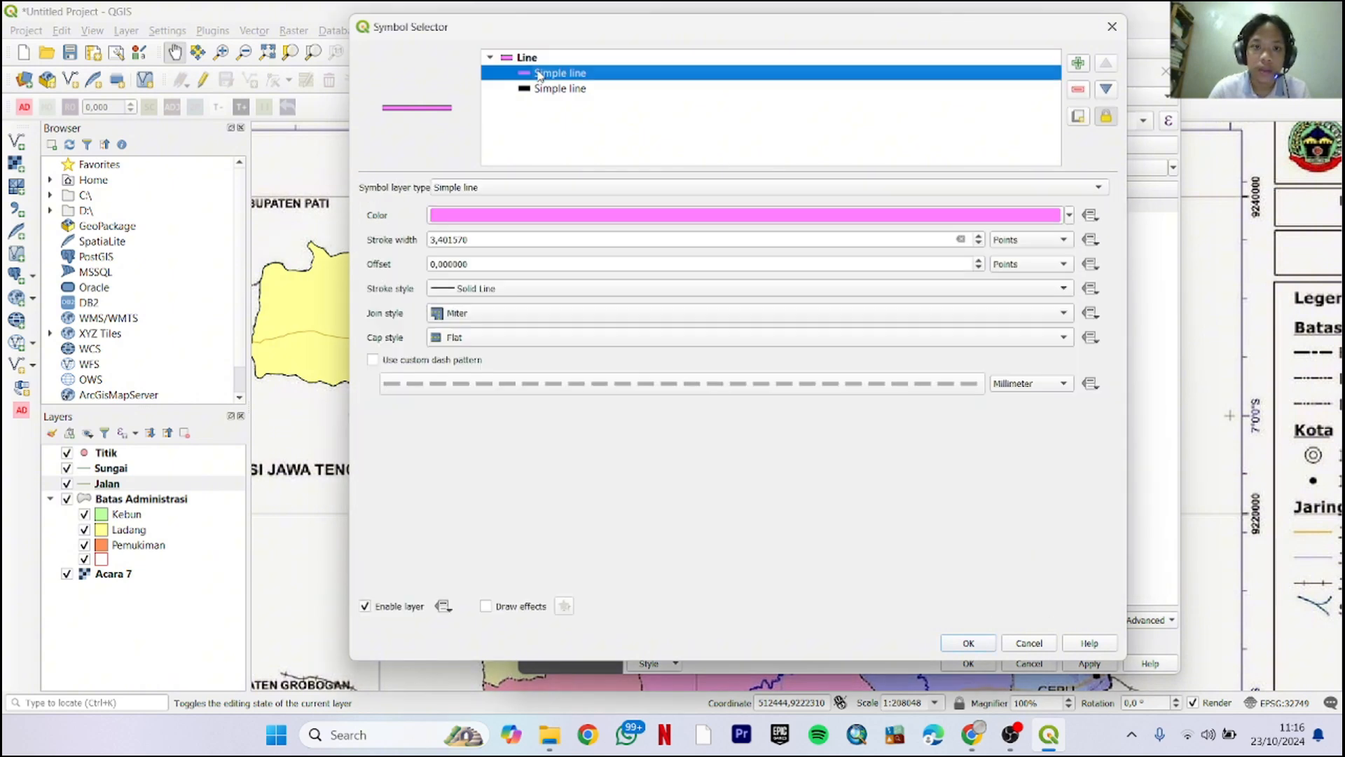
pyautogui.click(1069, 217)
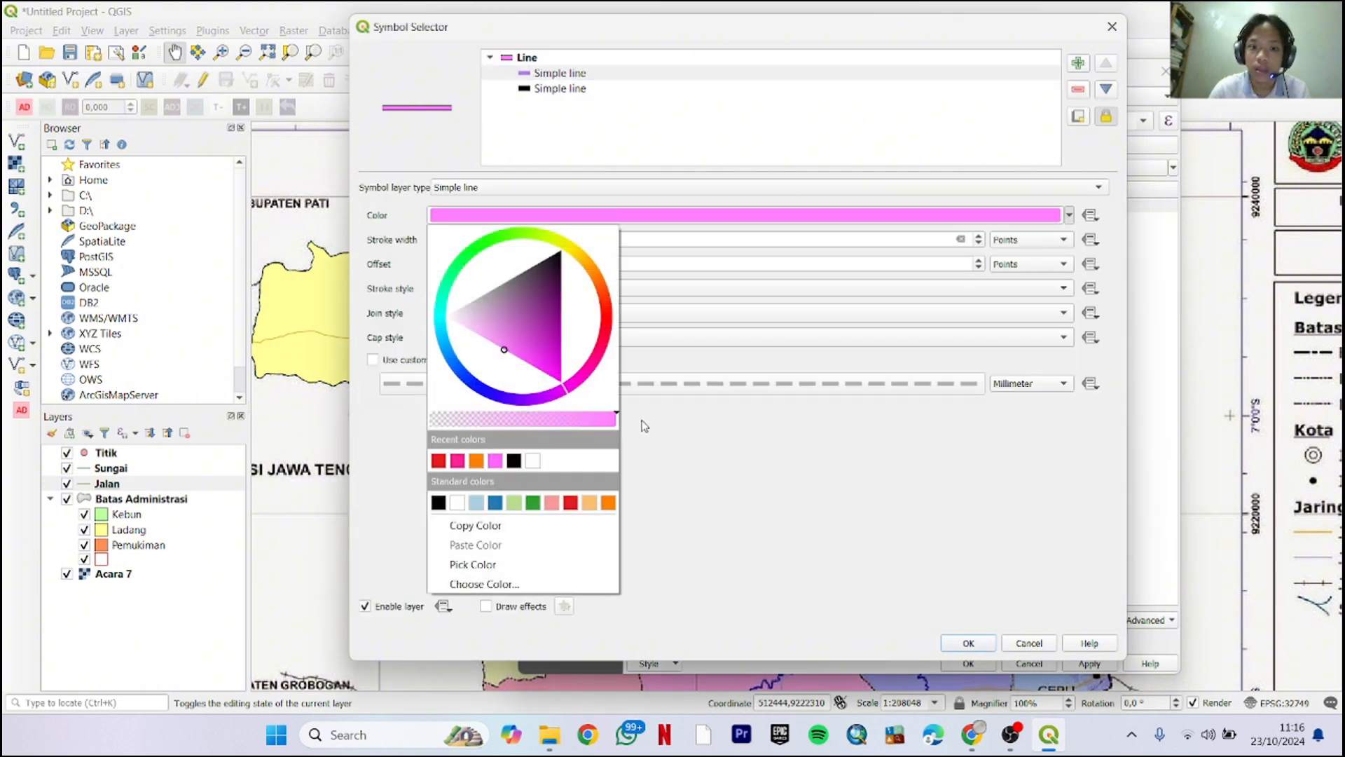
pyautogui.click(522, 580)
# Switch to File Explorer, open the SNI 6502.2-2010 specification PDF from Downloads and search it for "jalan arter" to check the road's RGB color
pyautogui.click(549, 734)
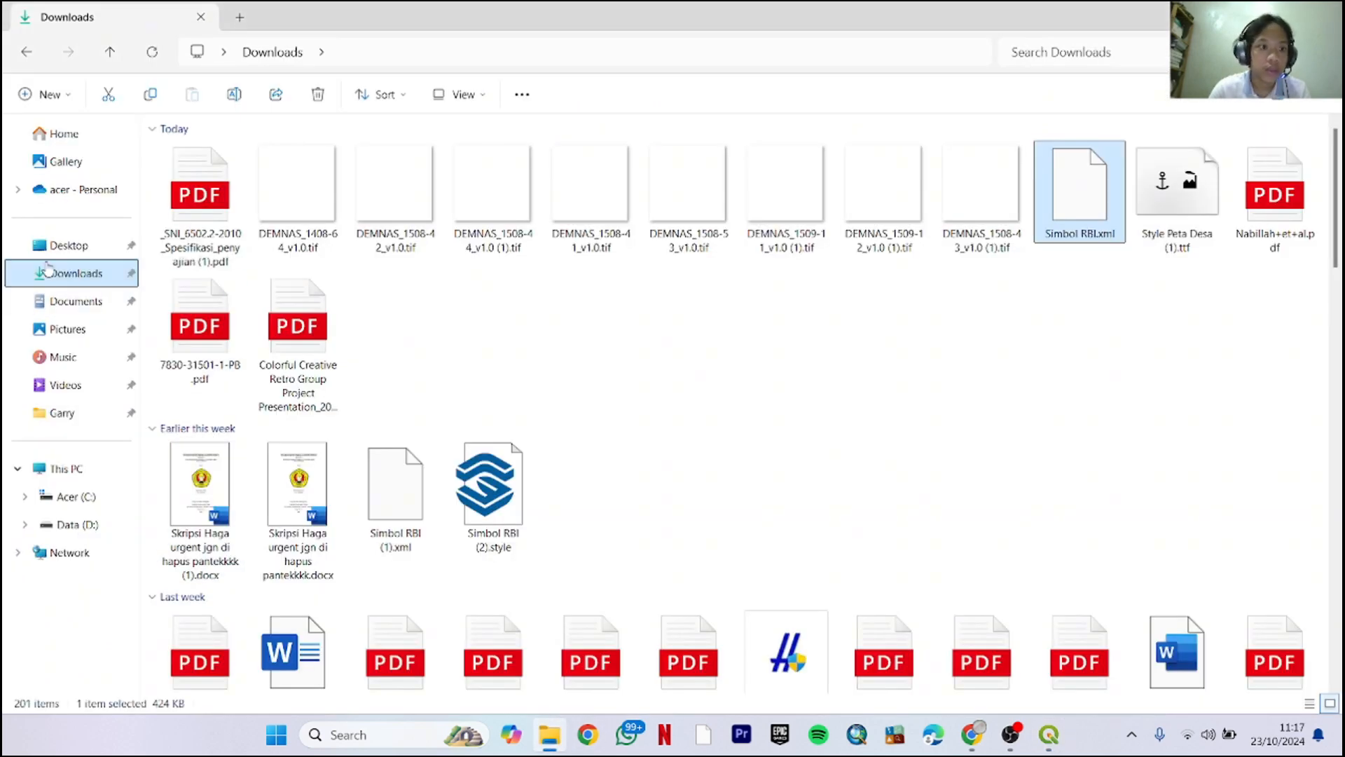
pyautogui.click(197, 223)
pyautogui.doubleClick(210, 221)
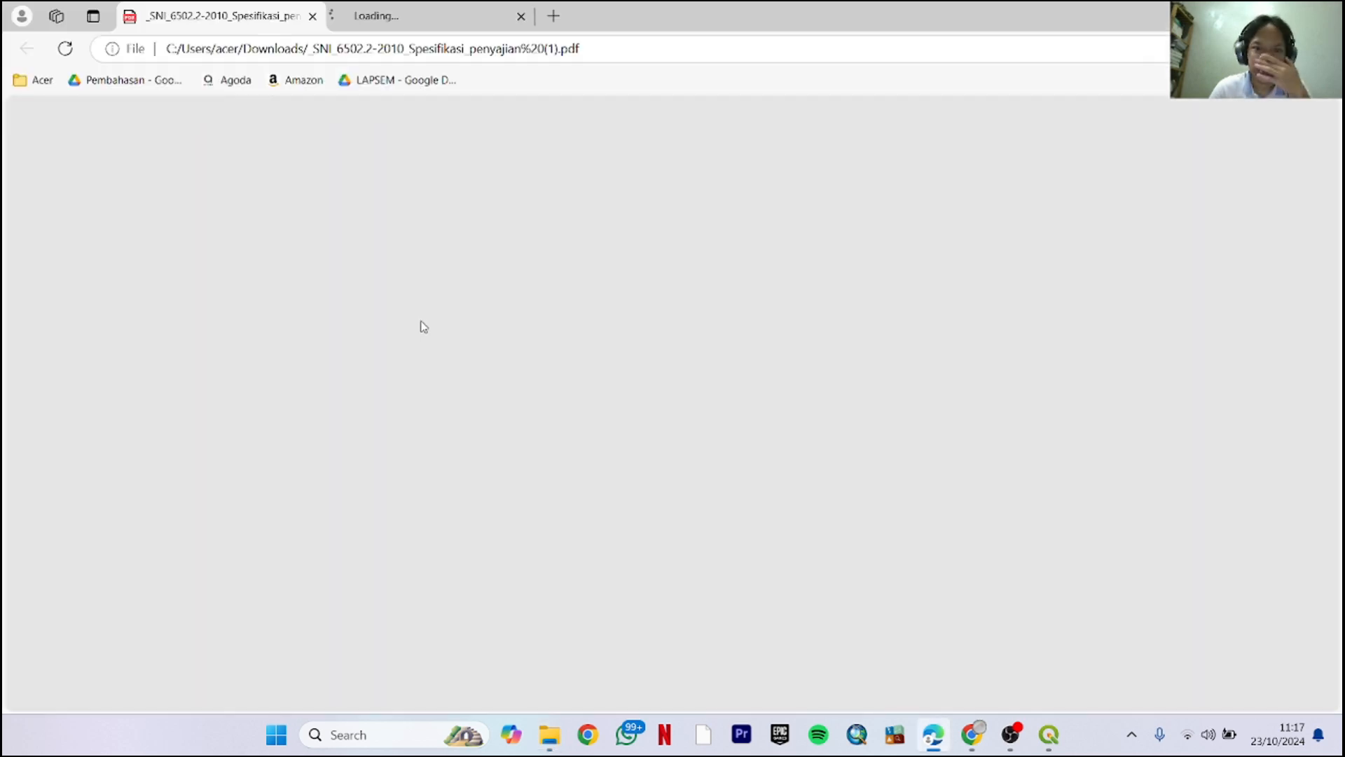
pyautogui.scroll(-2, 490, 336)
pyautogui.hotkey('ctrl', 'f')
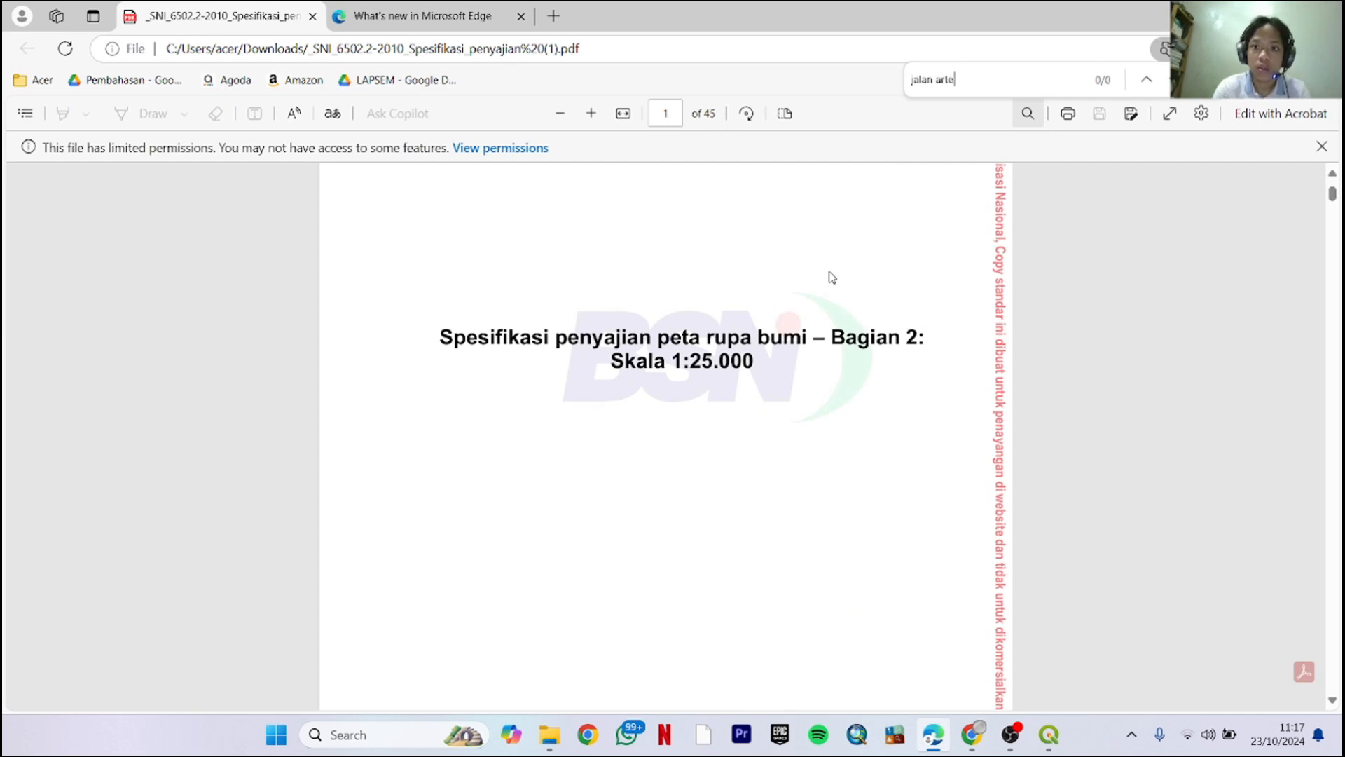
pyautogui.write('r')
pyautogui.scroll(-1, 813, 413)
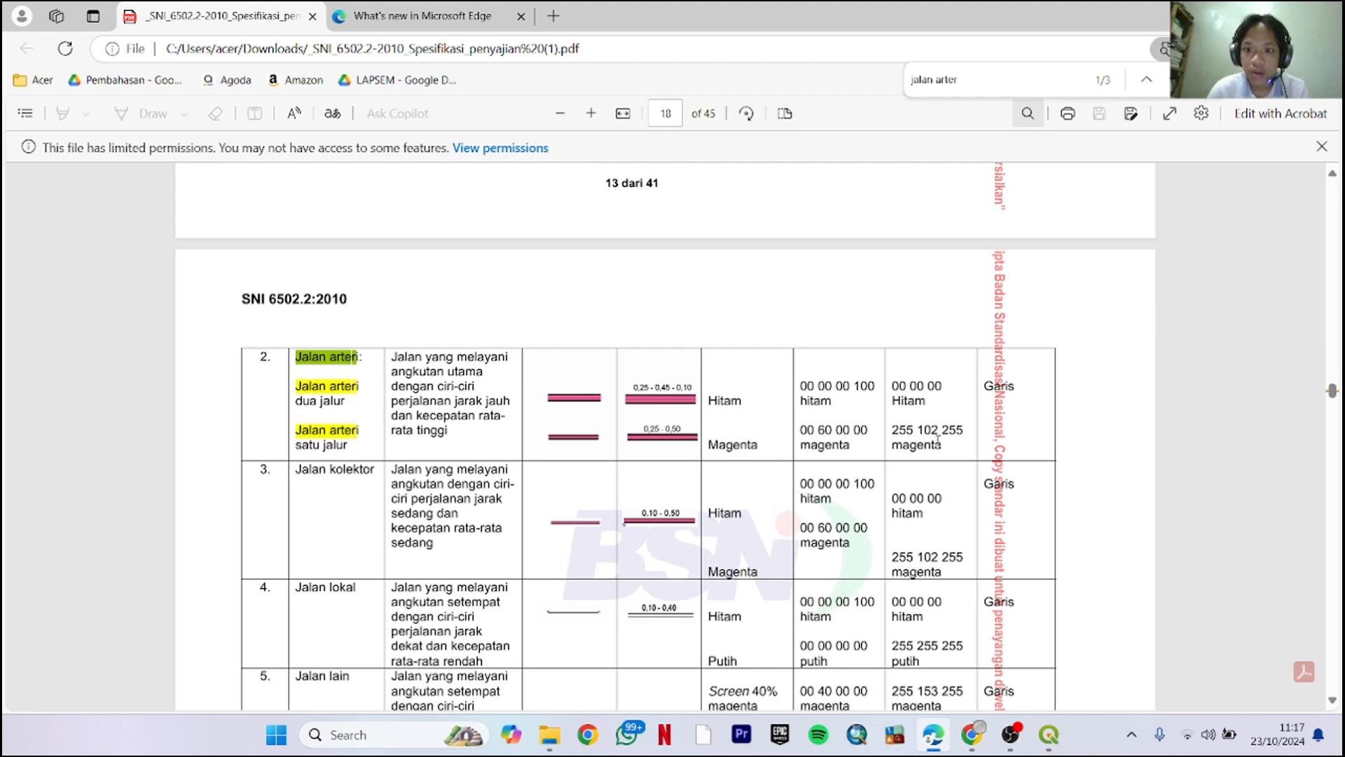
# Return to QGIS, set the green value of the Jalan Arteri line color to 102 and confirm the symbol
pyautogui.hotkey('alt', 'Tab')
pyautogui.hotkey('alt', 'Tab')
pyautogui.hotkey('alt', 'Tab')
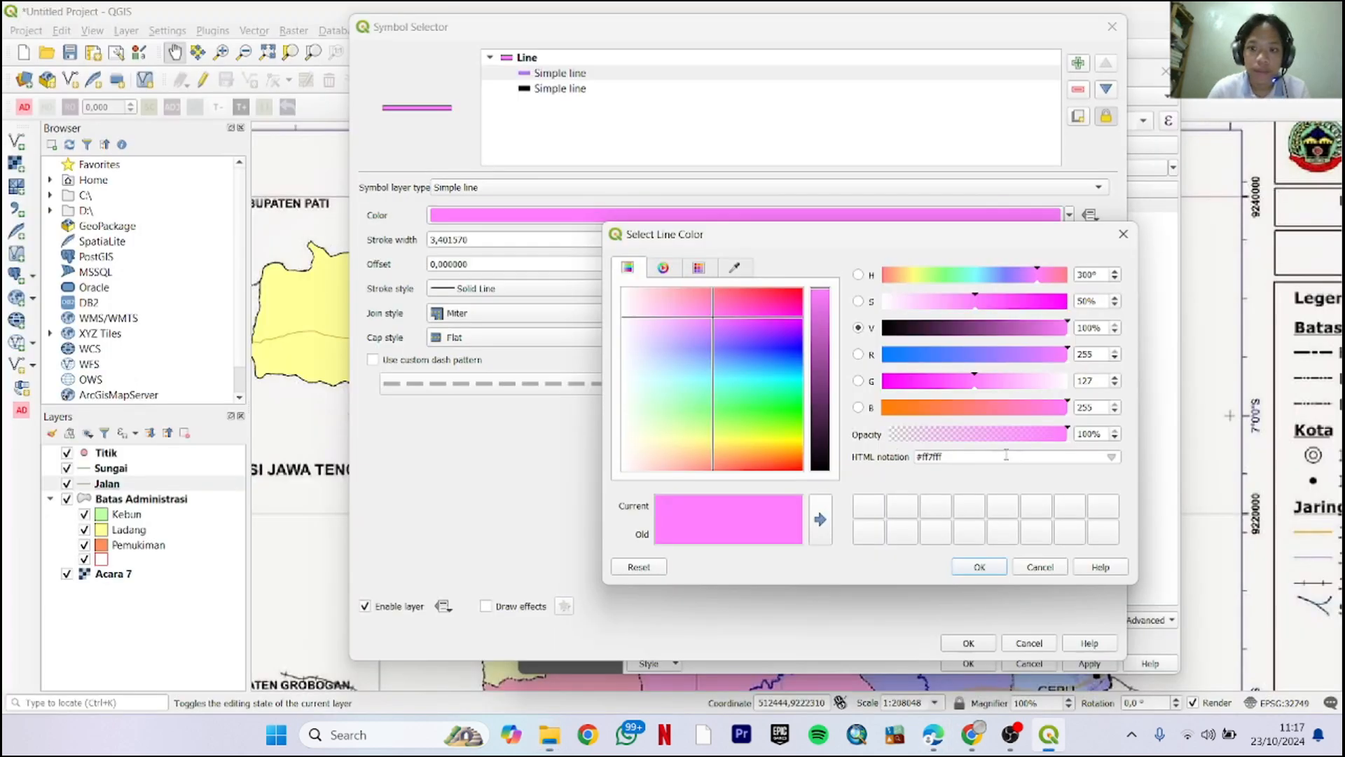
pyautogui.click(1088, 381)
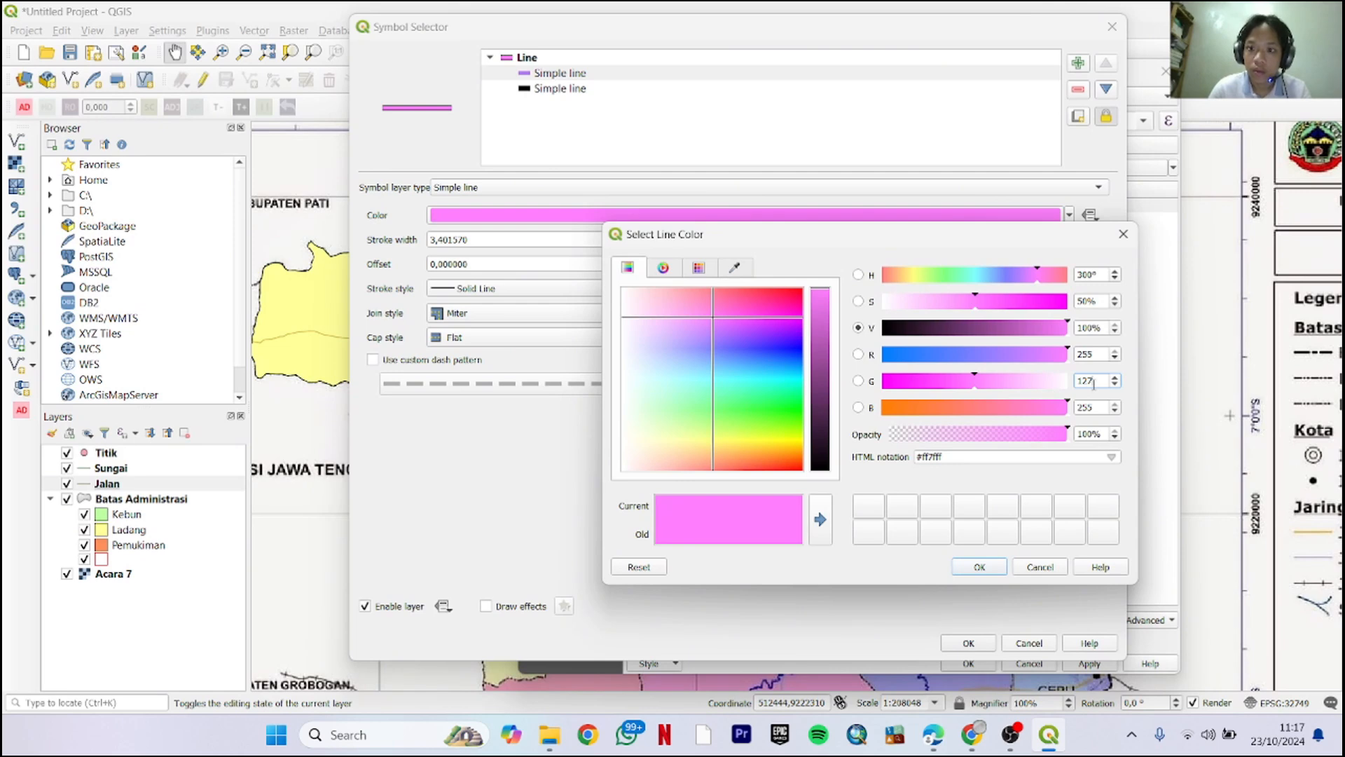
pyautogui.write('102')
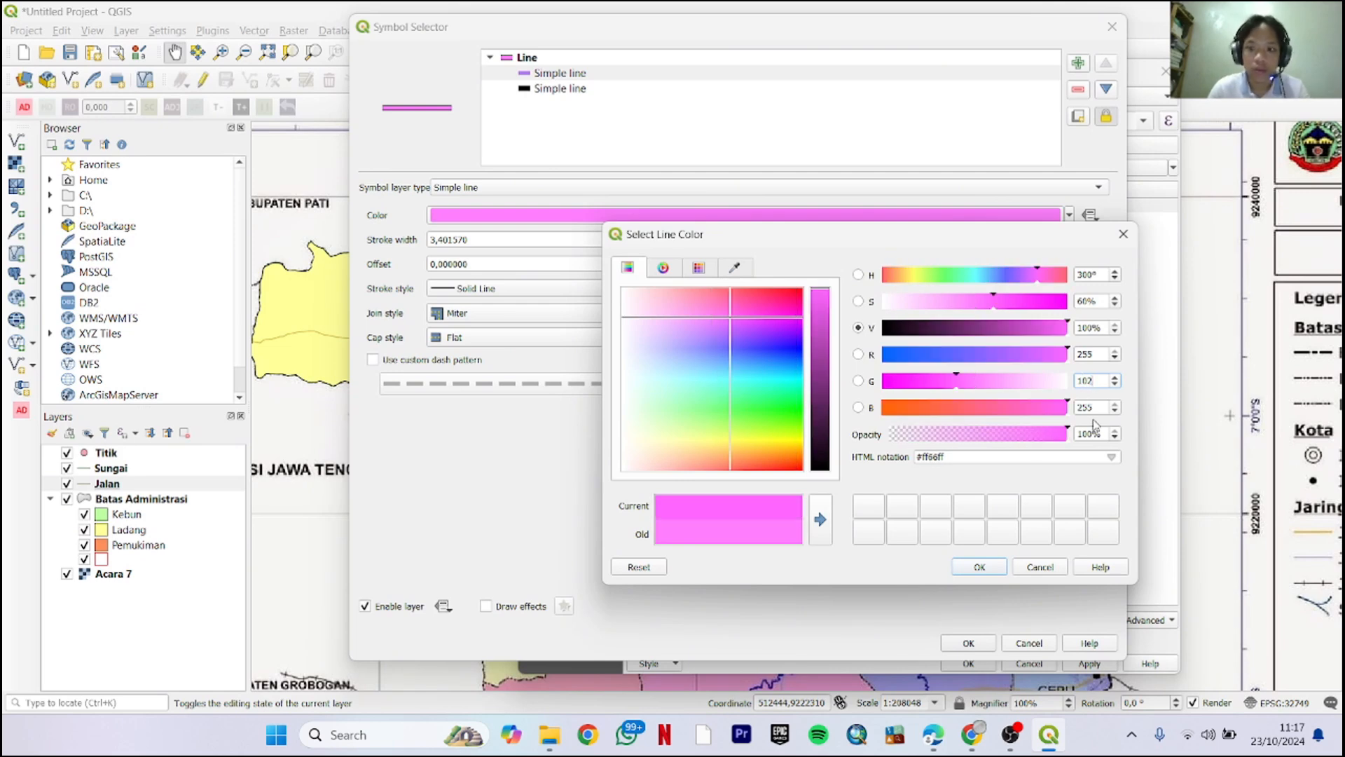
pyautogui.click(981, 567)
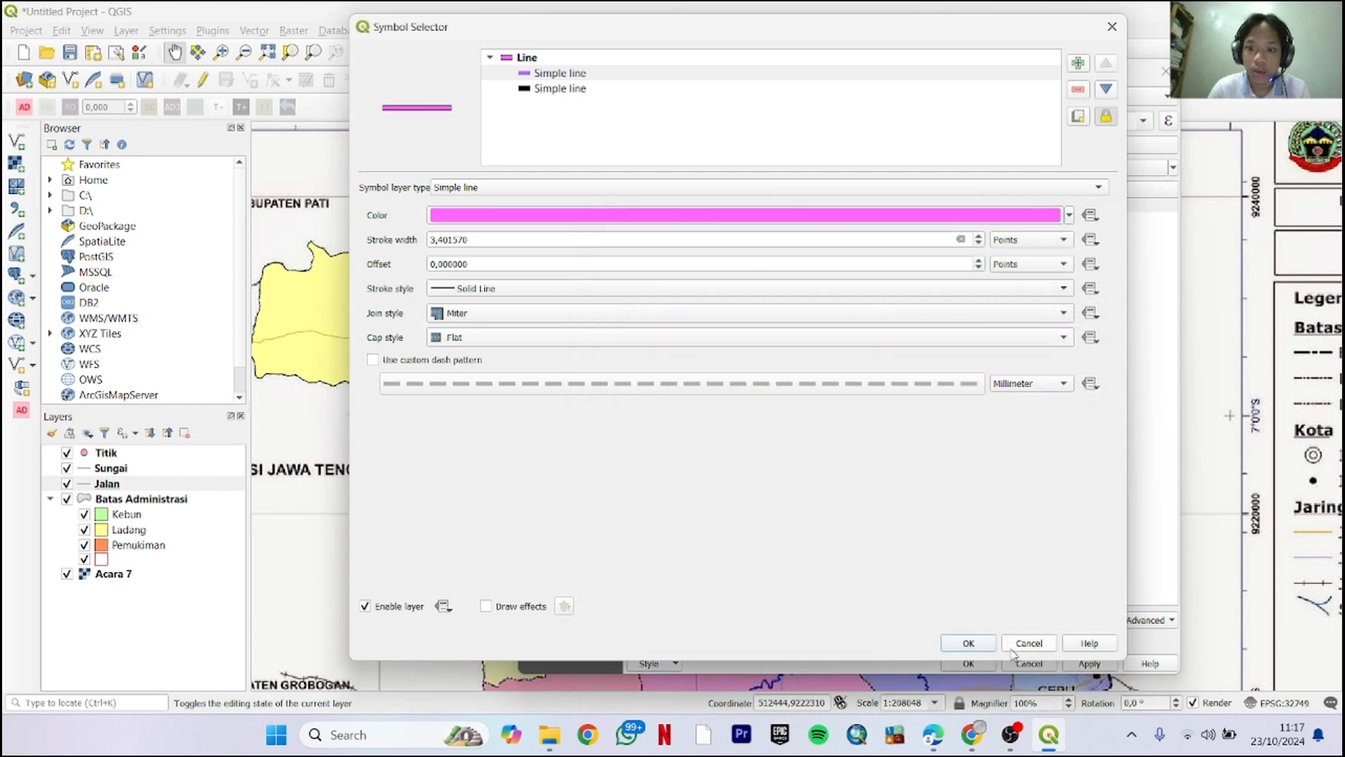
pyautogui.click(970, 644)
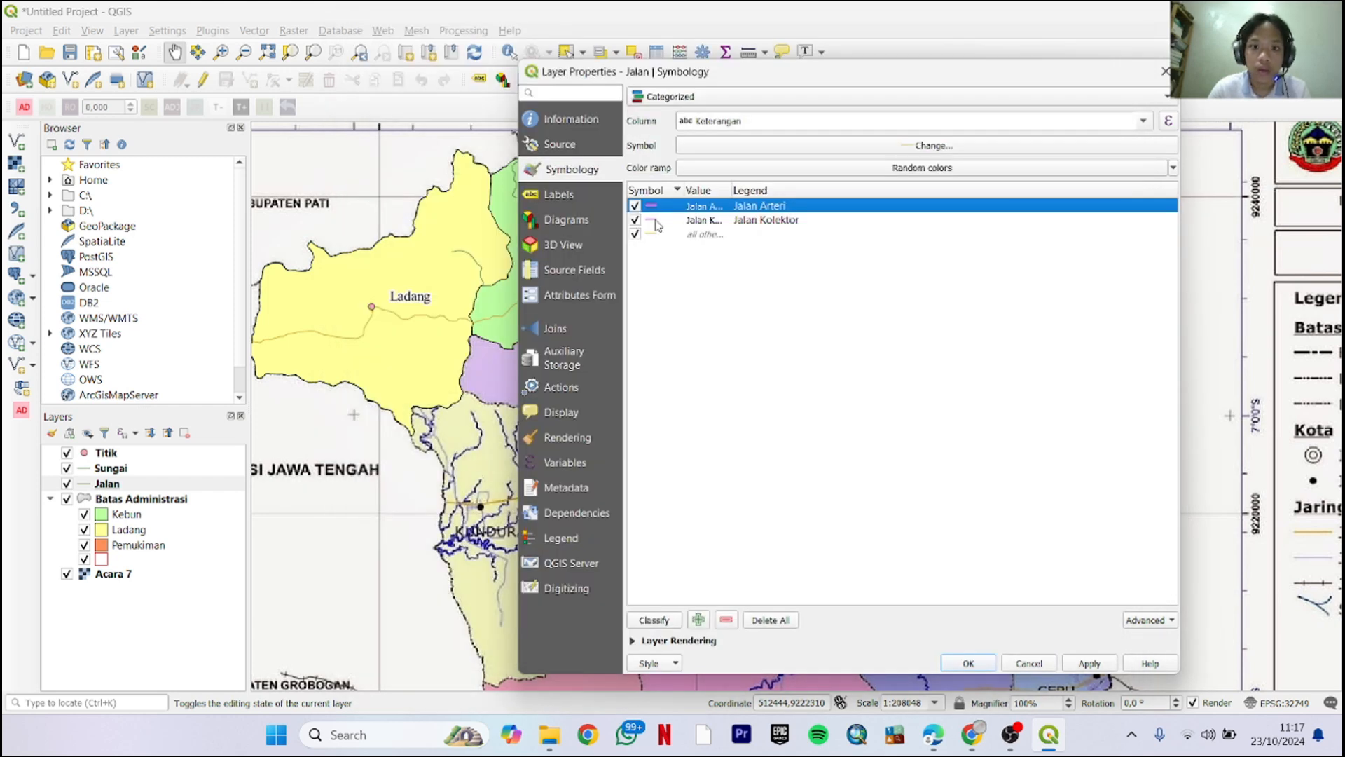
# Search the symbols for "jalan kol" and assign the Jalan Kolektor/Utama symbol to the Jalan Kolektor category
pyautogui.doubleClick(656, 223)
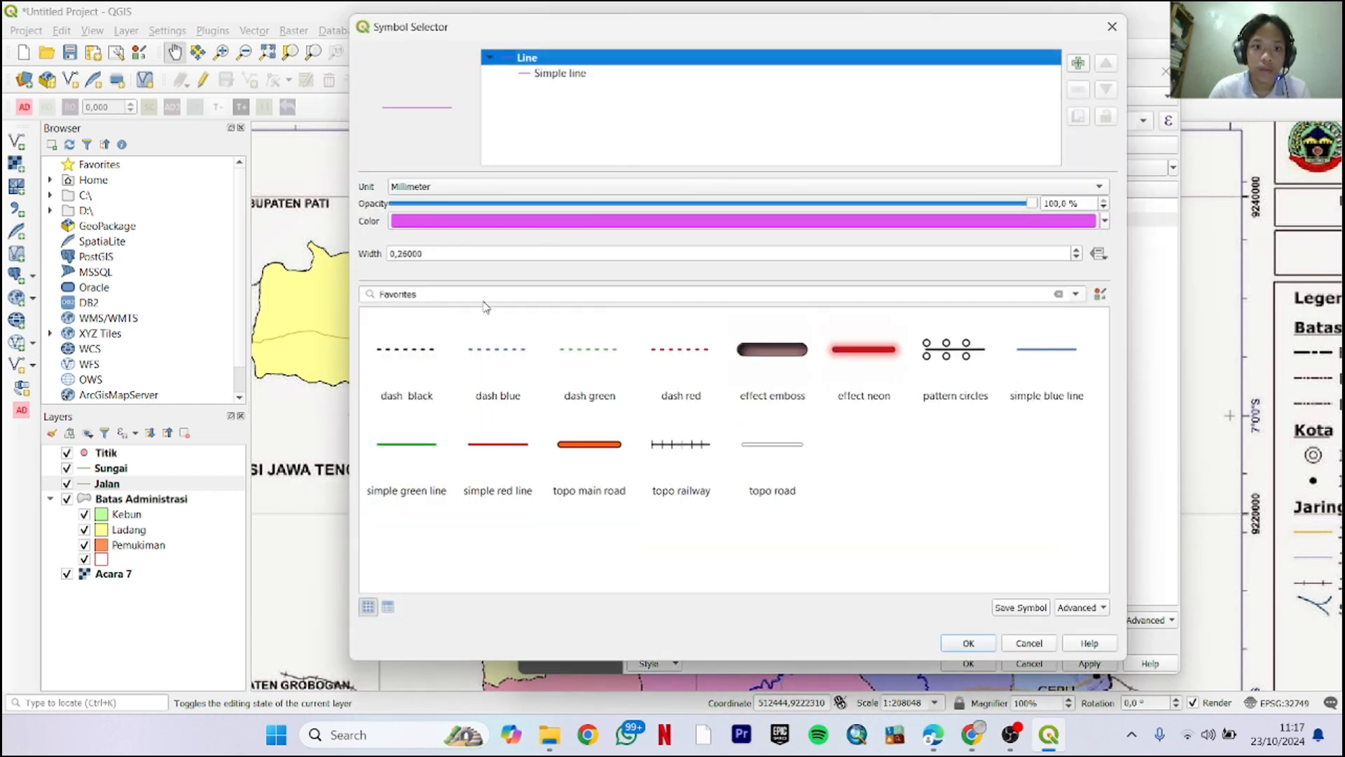
pyautogui.click(484, 298)
pyautogui.write('jalan k')
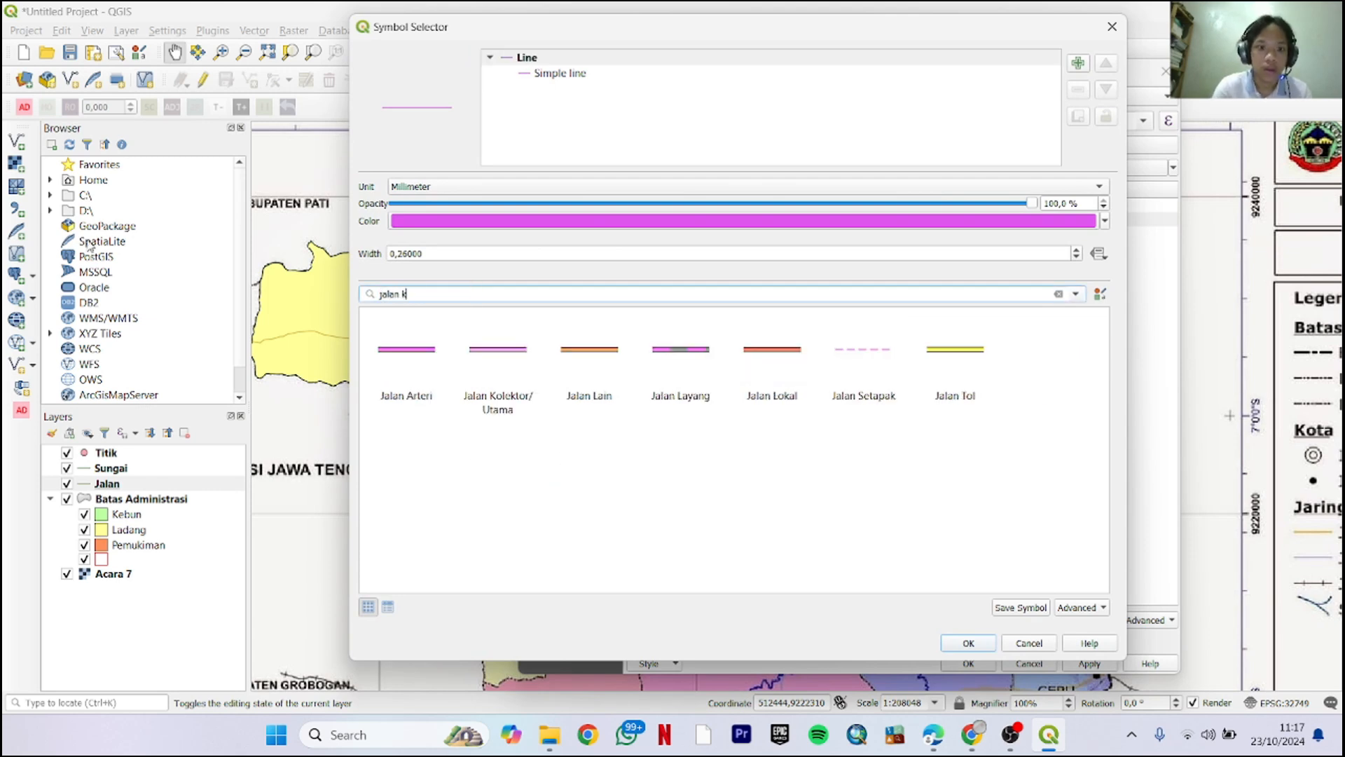
pyautogui.write('ol')
pyautogui.click(383, 384)
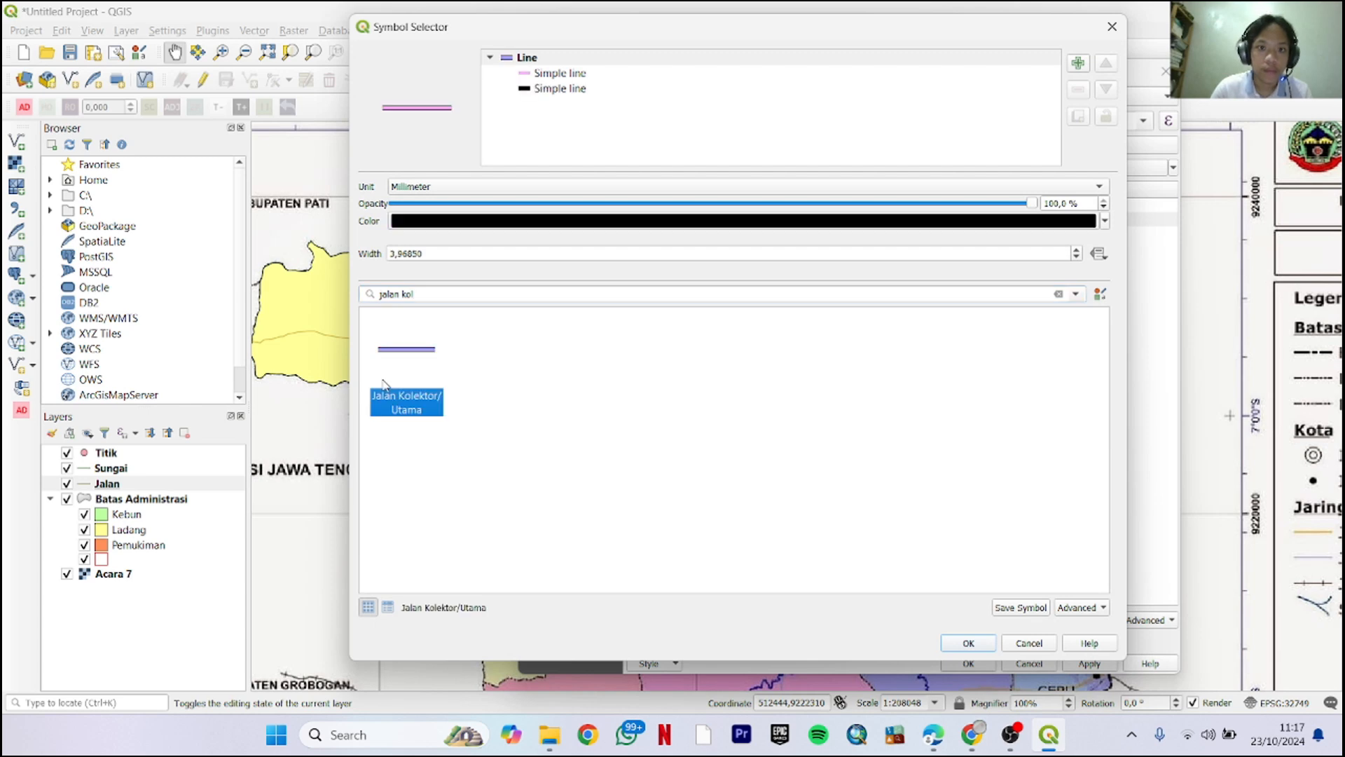
# Open the full color selection for the Jalan Kolektor symbol's pink simple line and enter 15 as the green value
pyautogui.click(559, 73)
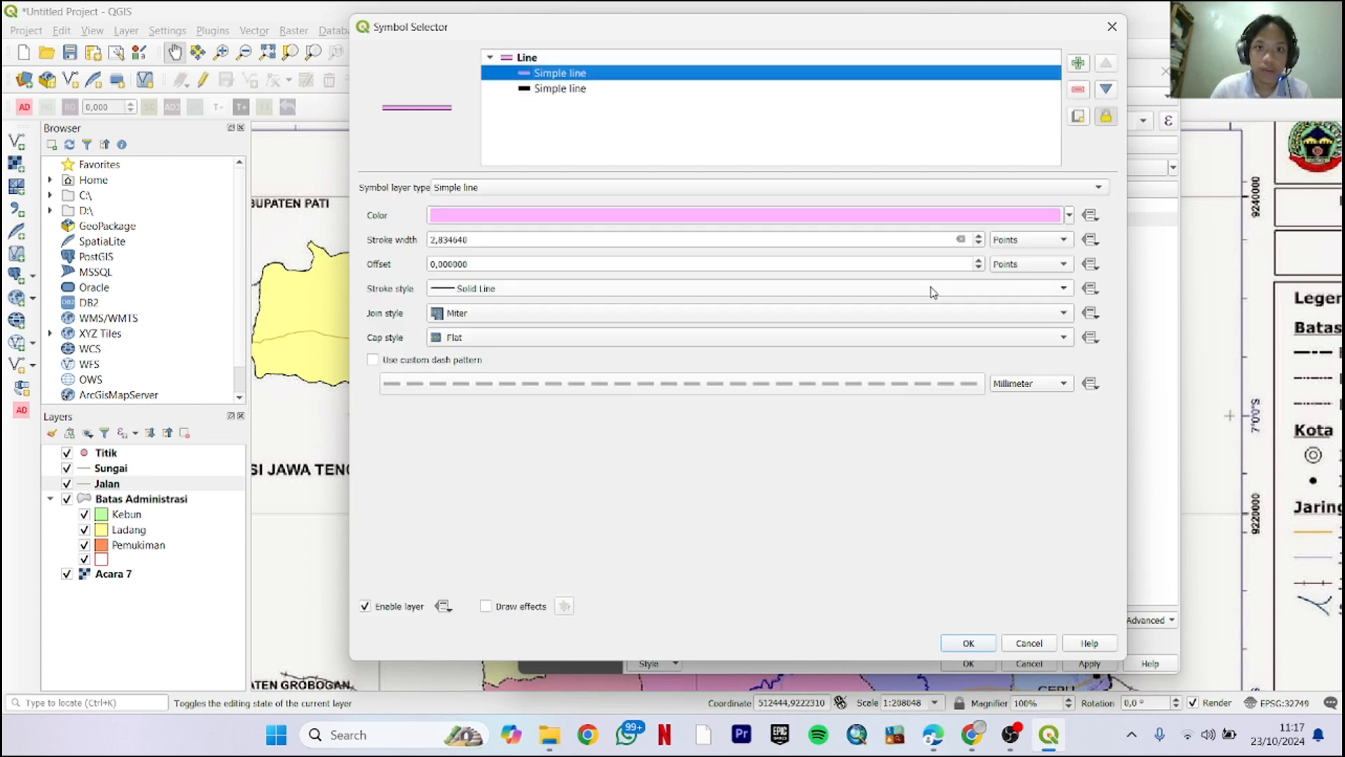
pyautogui.click(1069, 216)
pyautogui.click(479, 582)
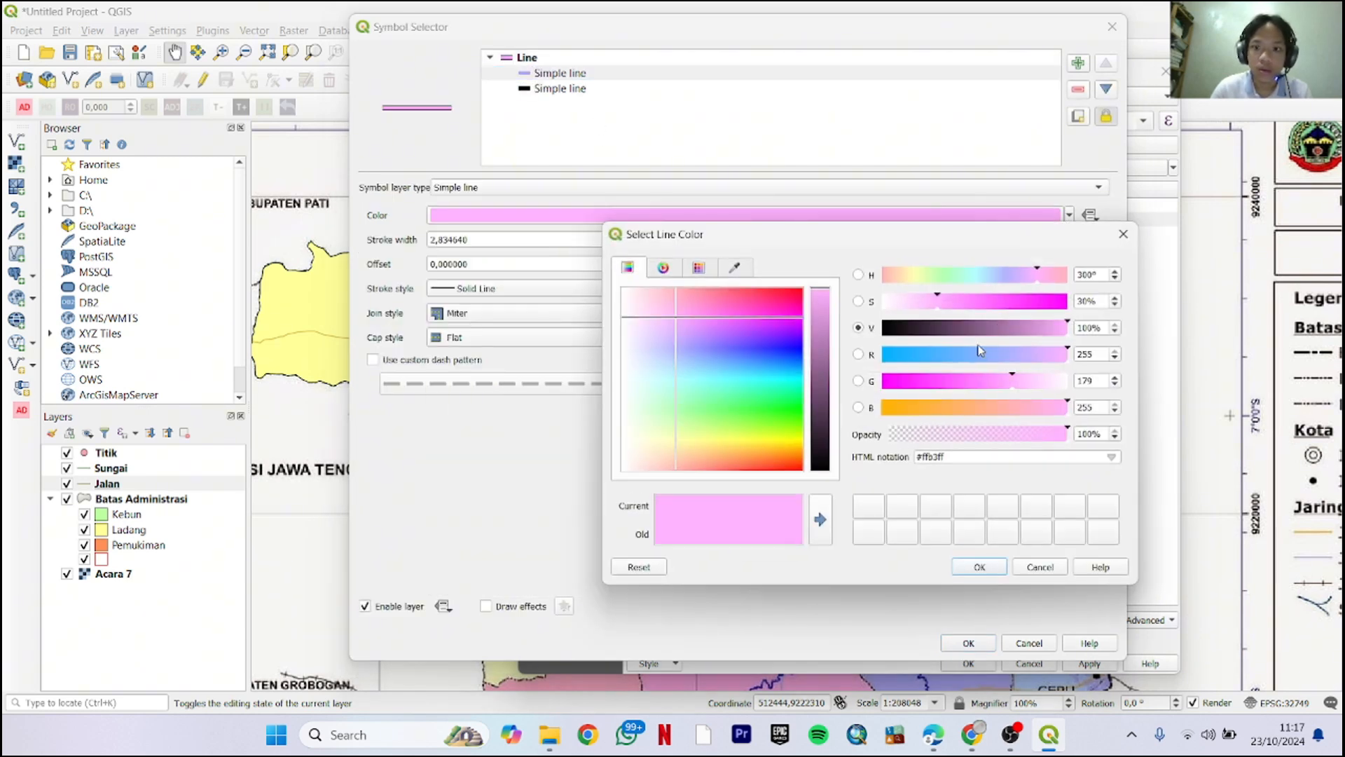
pyautogui.moveTo(1097, 381); pyautogui.dragTo(1063, 392)
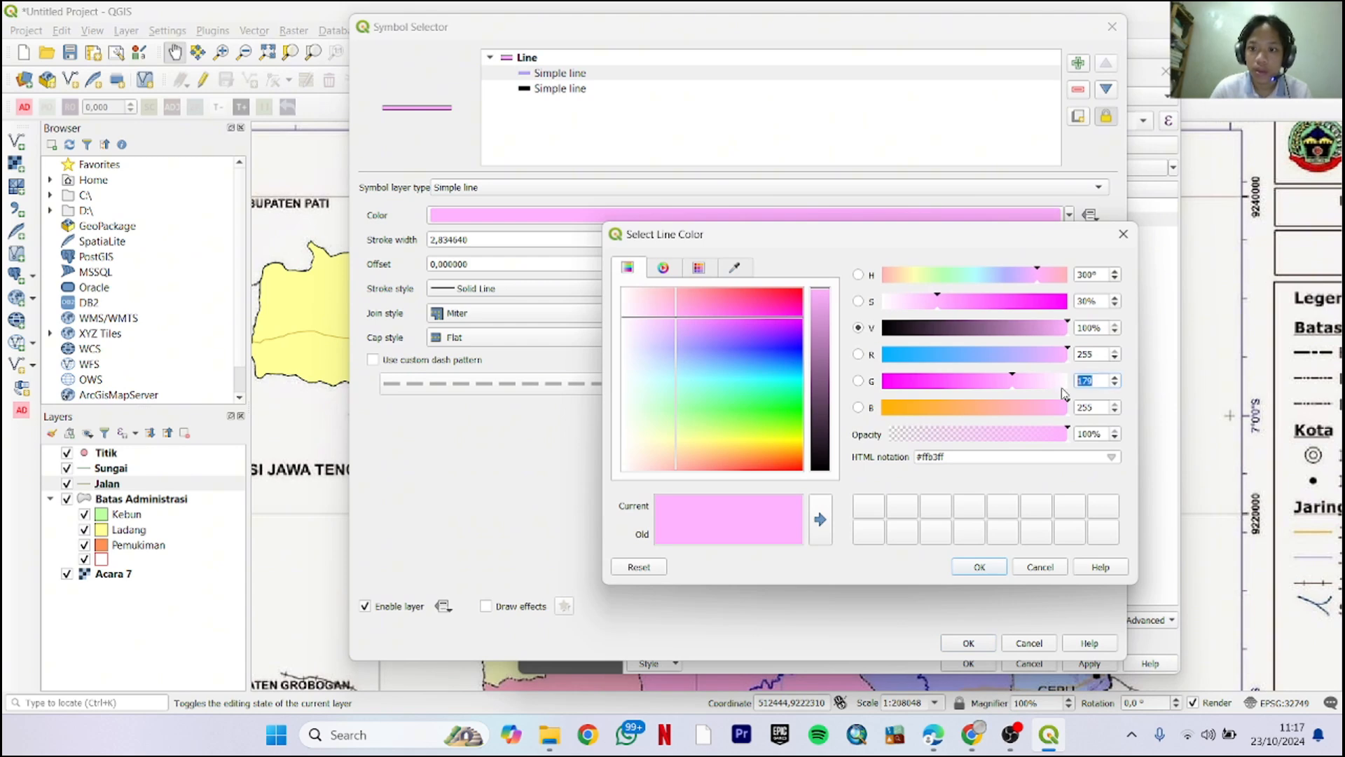
pyautogui.write('15')
# Check the RGB color given for Jalan kolektor in the SNI 6502.2-2010 PDF, then return to QGIS
pyautogui.hotkey('alt', 'Tab')
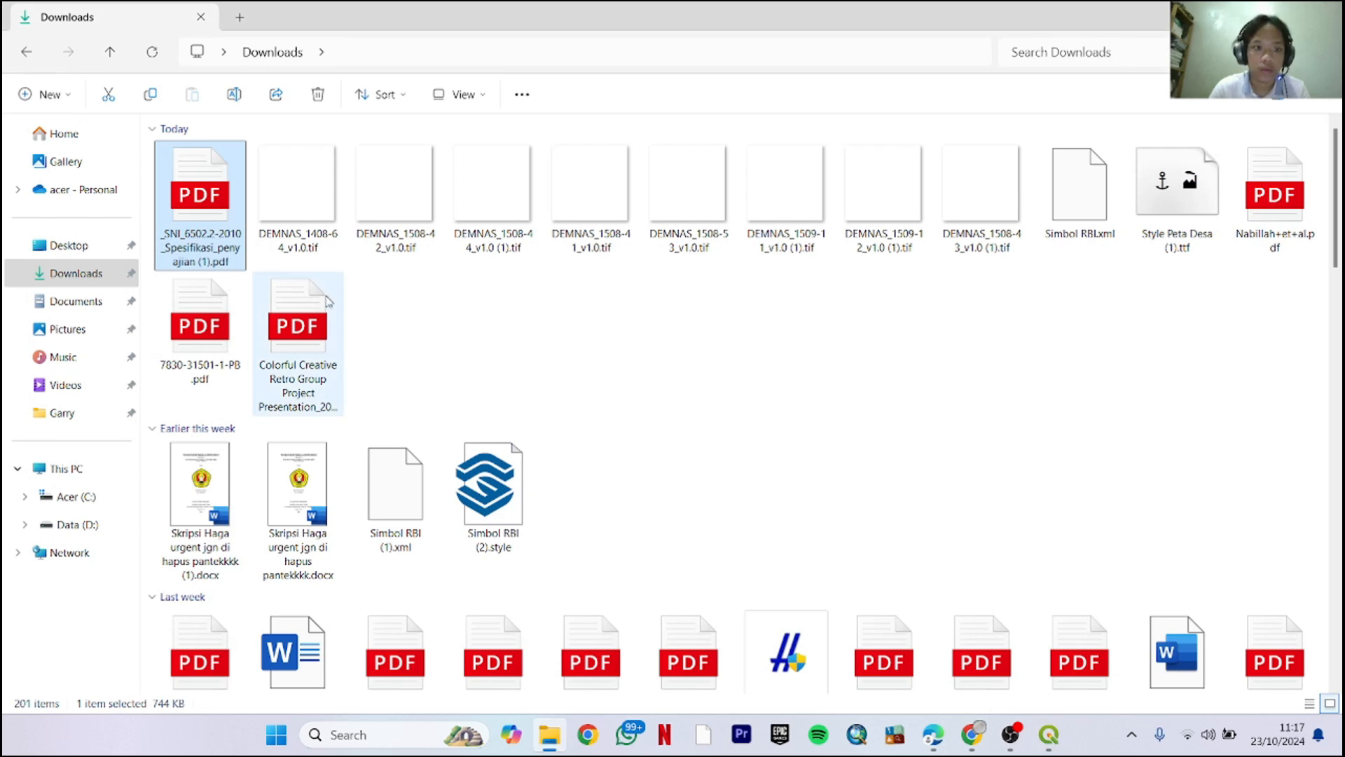
pyautogui.hotkey('alt', 'Tab')
pyautogui.hotkey('alt', 'Tab')
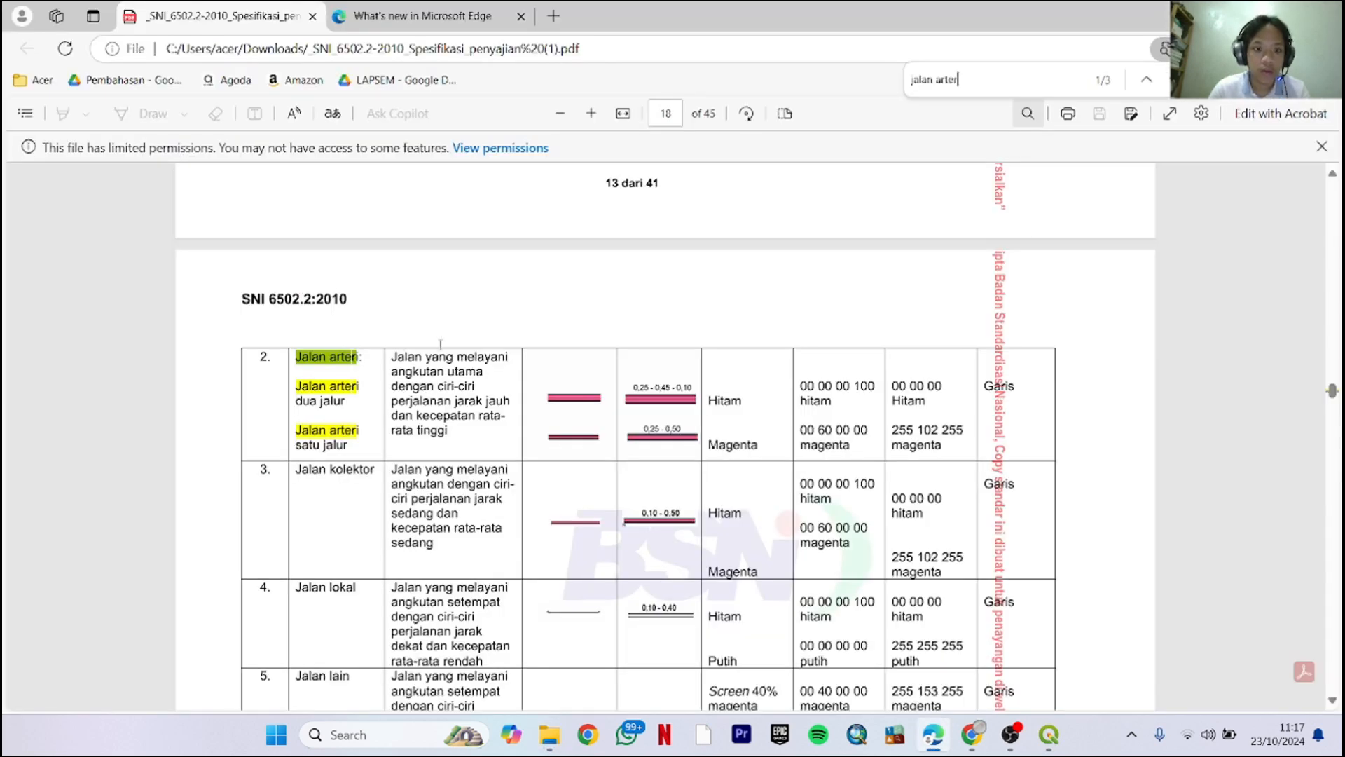
pyautogui.hotkey('alt', 'Tab')
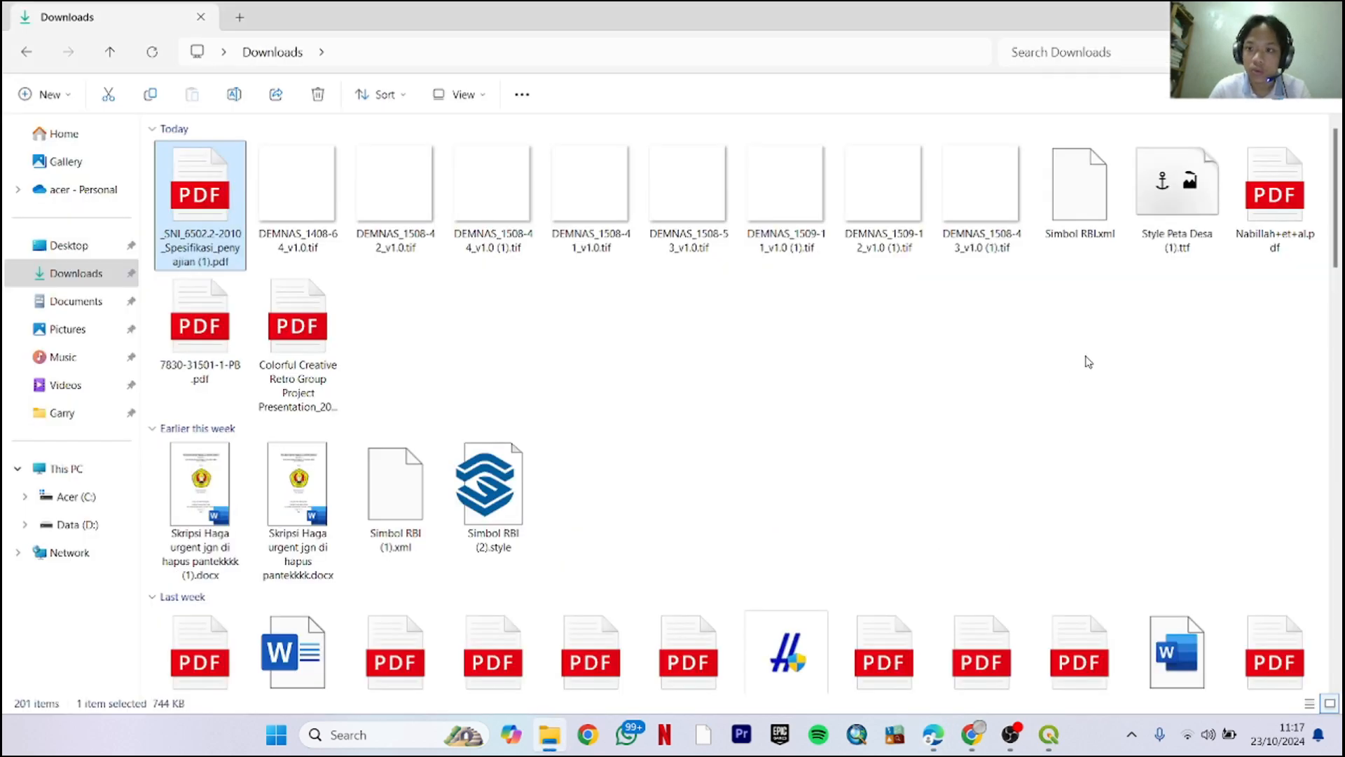
pyautogui.hotkey('alt', 'Tab')
pyautogui.hotkey('alt', 'Tab')
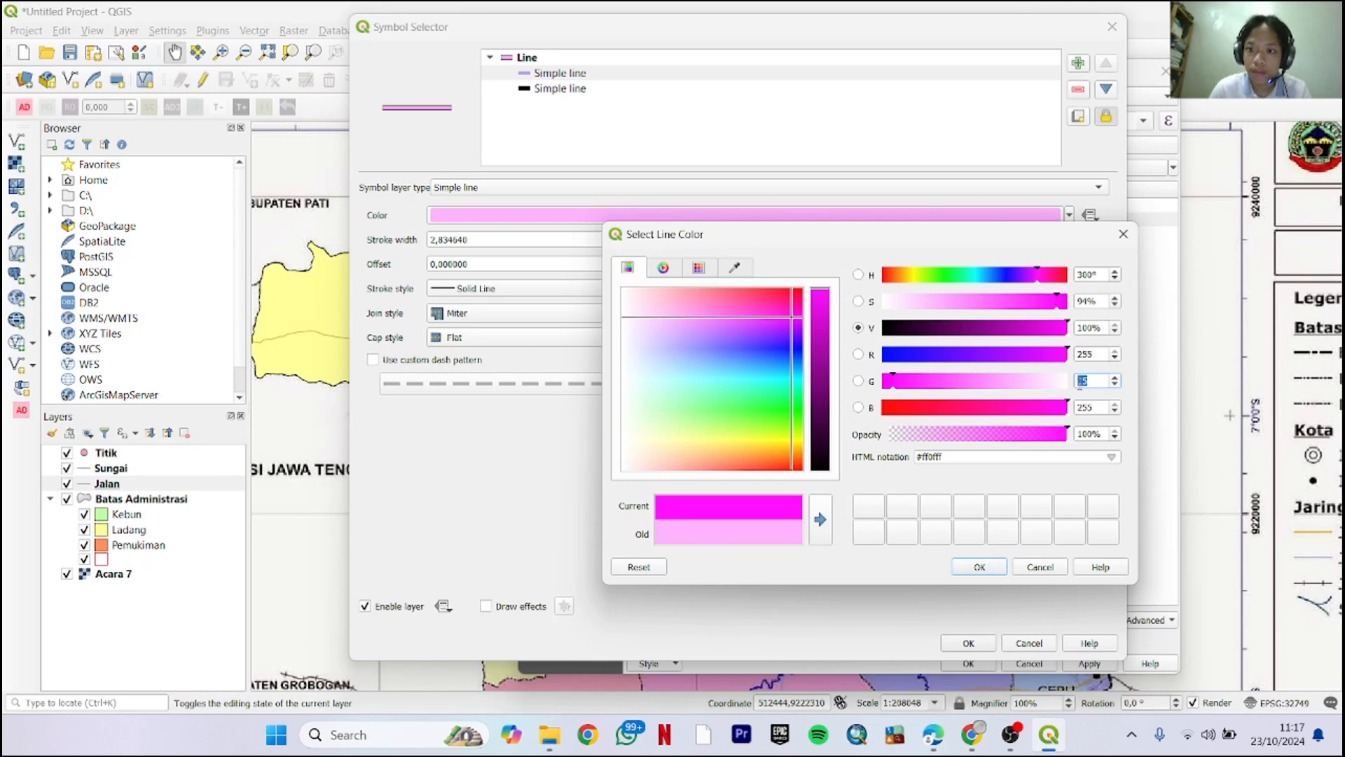
# Set the green value of the Jalan Kolektor line color to 102 and apply the symbology to the Jalan layer
pyautogui.write('102')
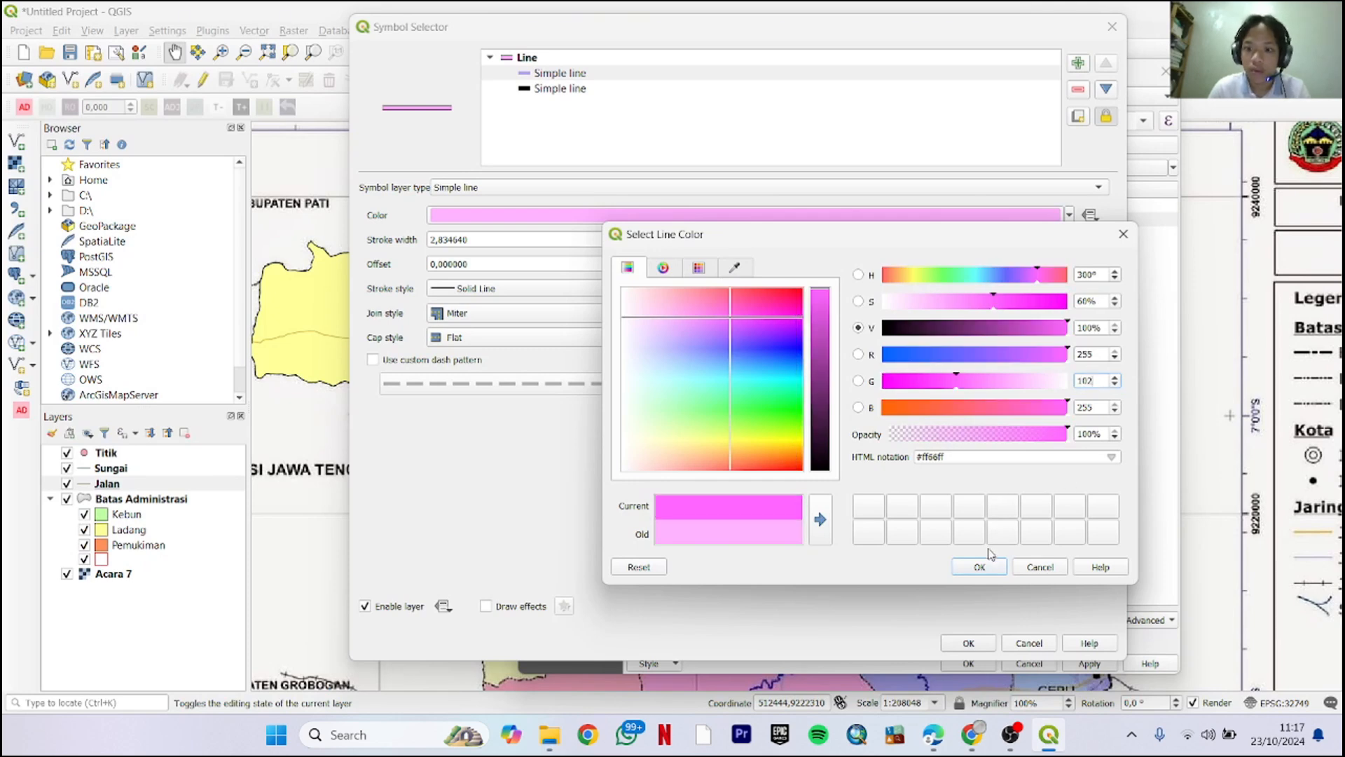
pyautogui.click(970, 566)
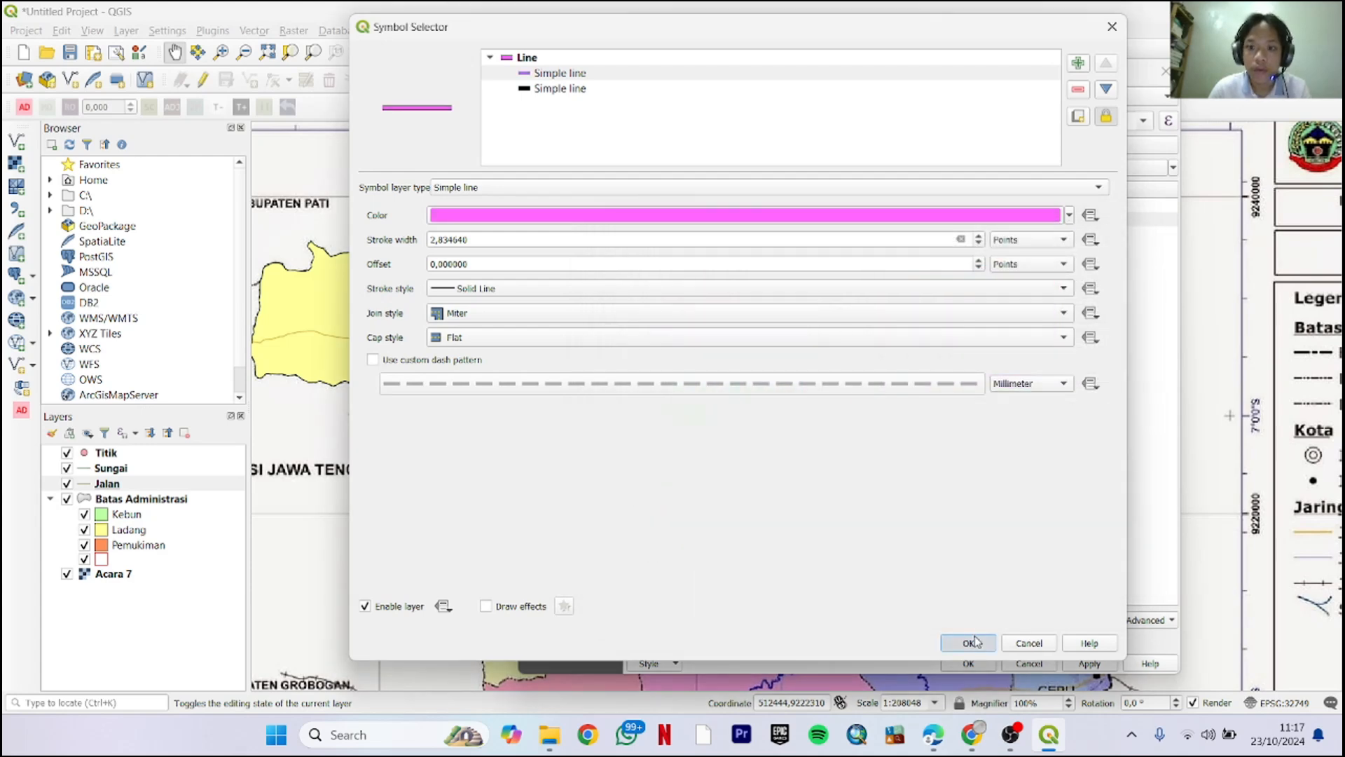
pyautogui.click(969, 642)
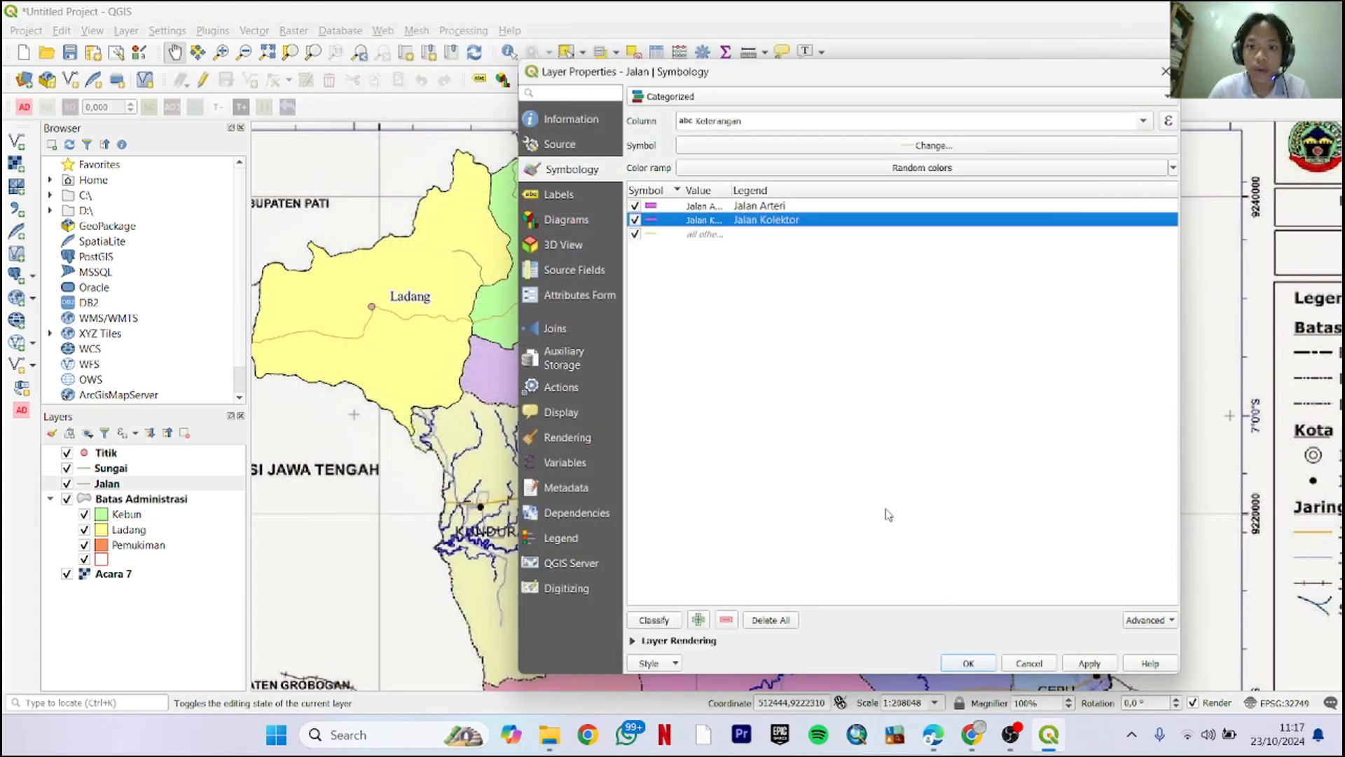
pyautogui.click(1086, 662)
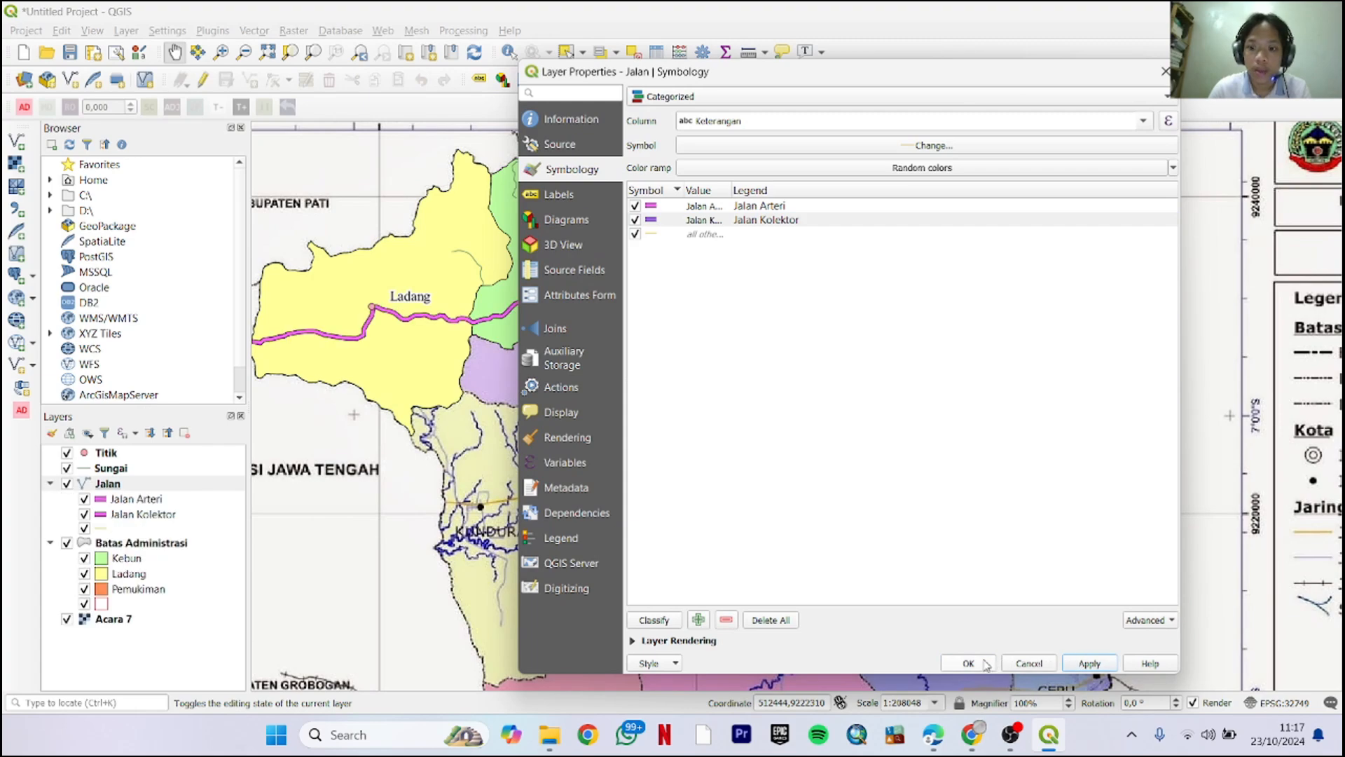
pyautogui.click(969, 663)
# Set the Sungai layer's symbology to Categorized on the Keterangan column and classify its values
pyautogui.rightClick(112, 467)
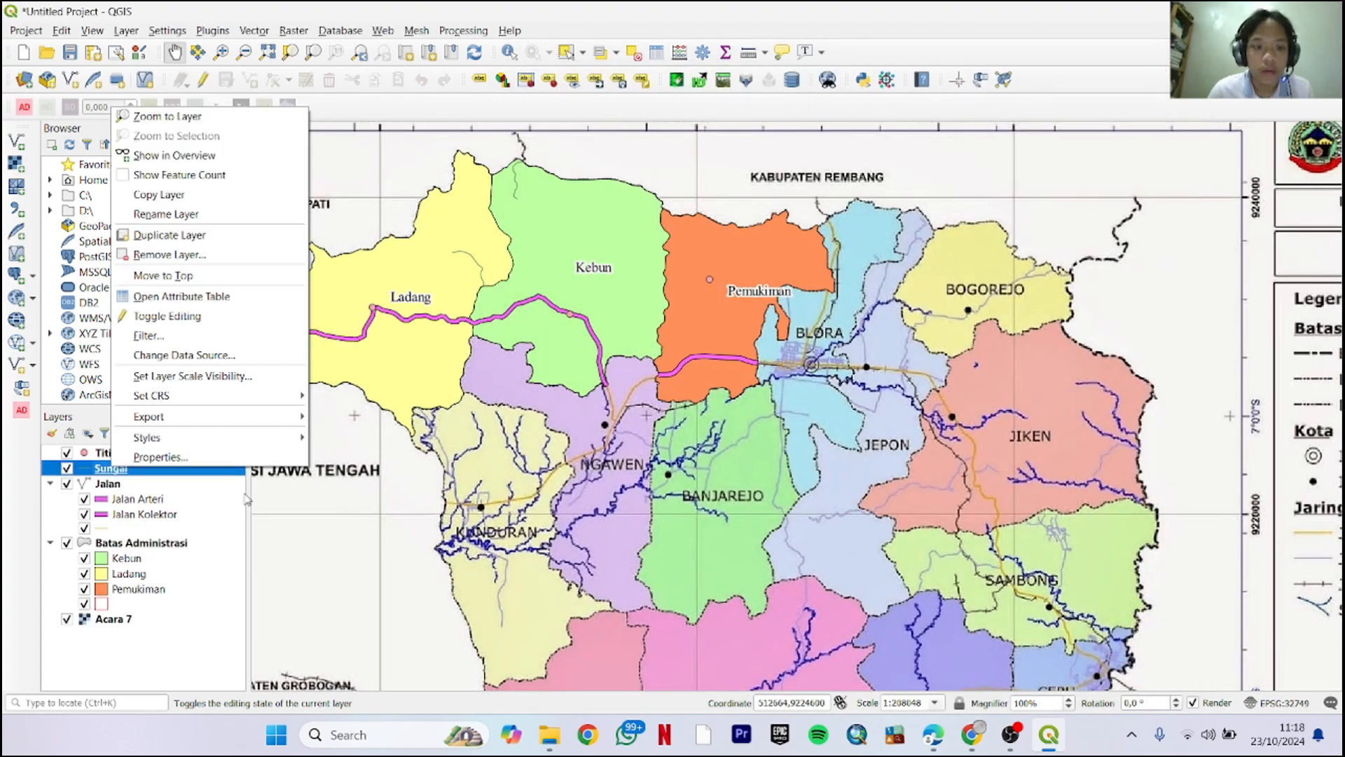
pyautogui.click(210, 457)
pyautogui.click(732, 96)
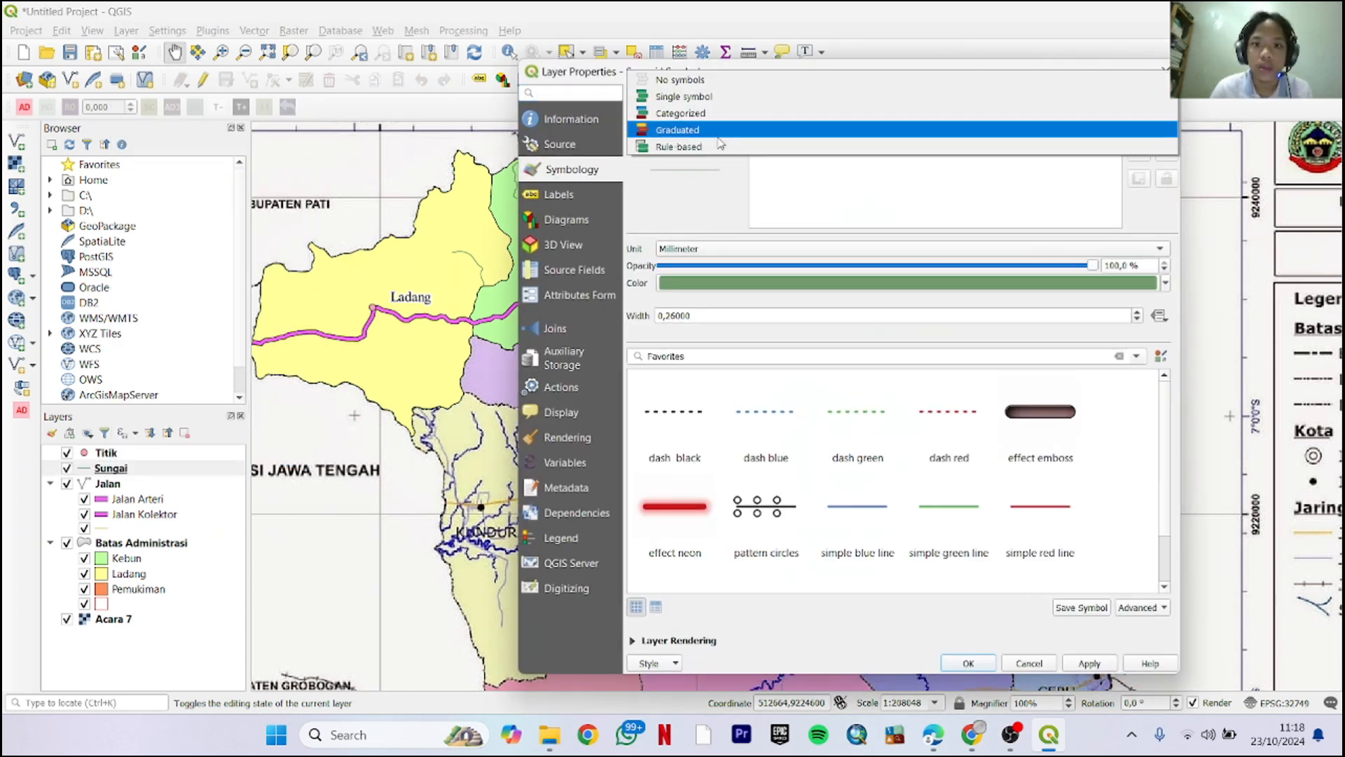
pyautogui.click(725, 110)
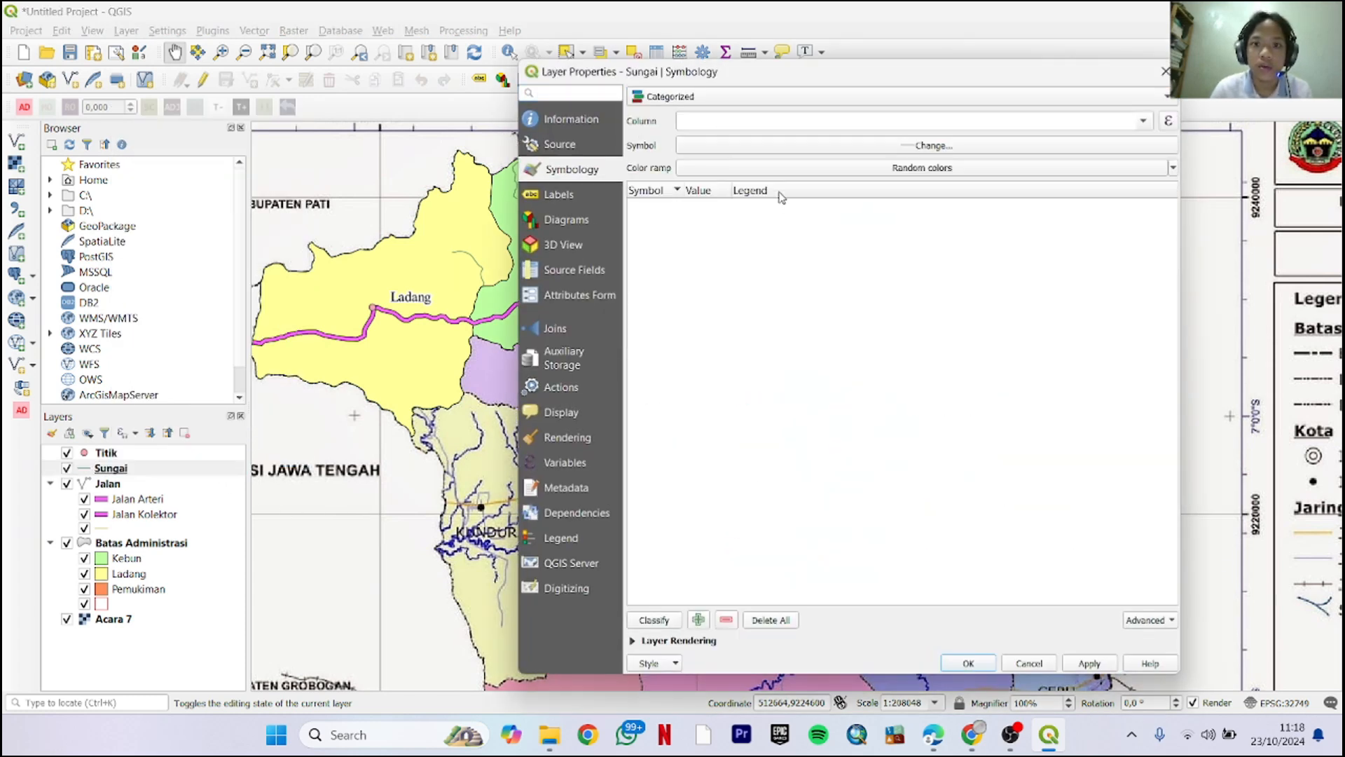
pyautogui.click(1143, 122)
pyautogui.click(797, 164)
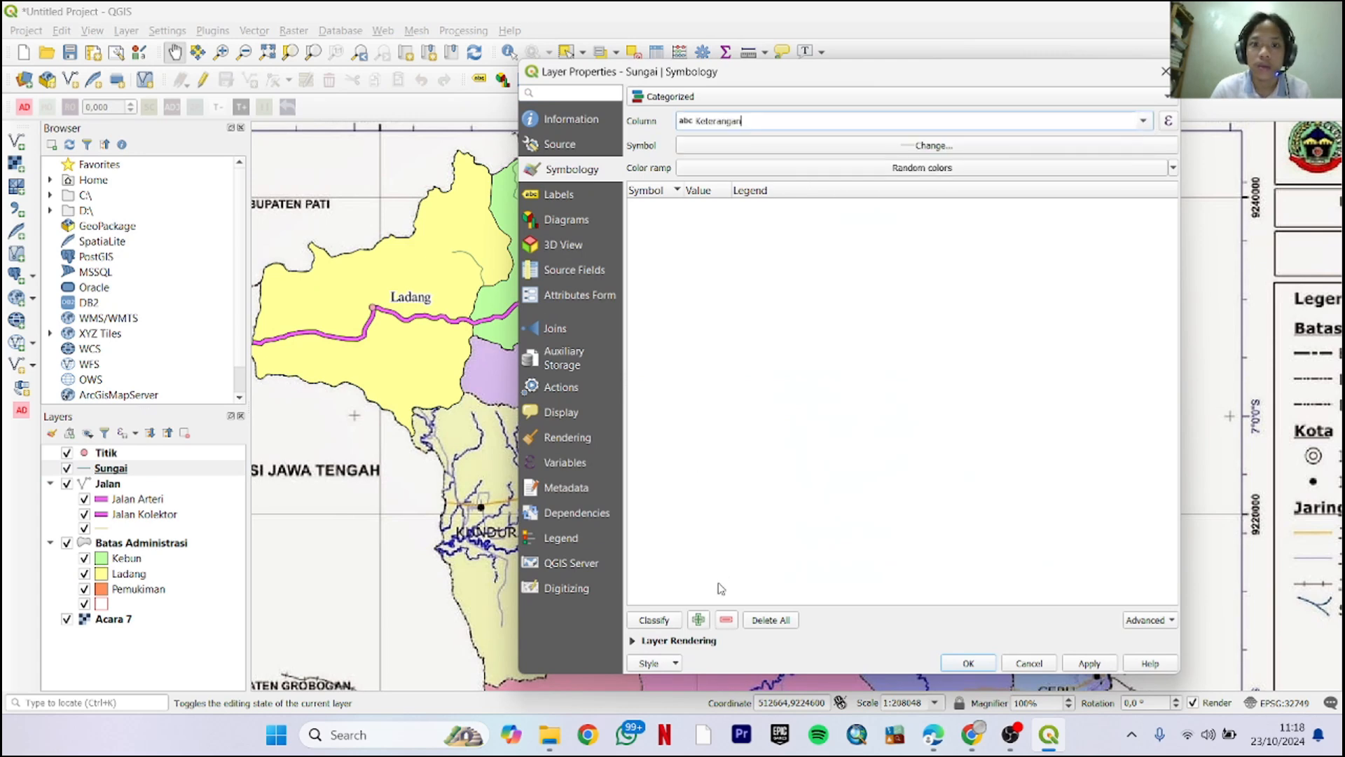
pyautogui.click(662, 622)
# Search the symbols for "sung" and assign the Sungai_1 symbol to the Sungai category
pyautogui.doubleClick(651, 208)
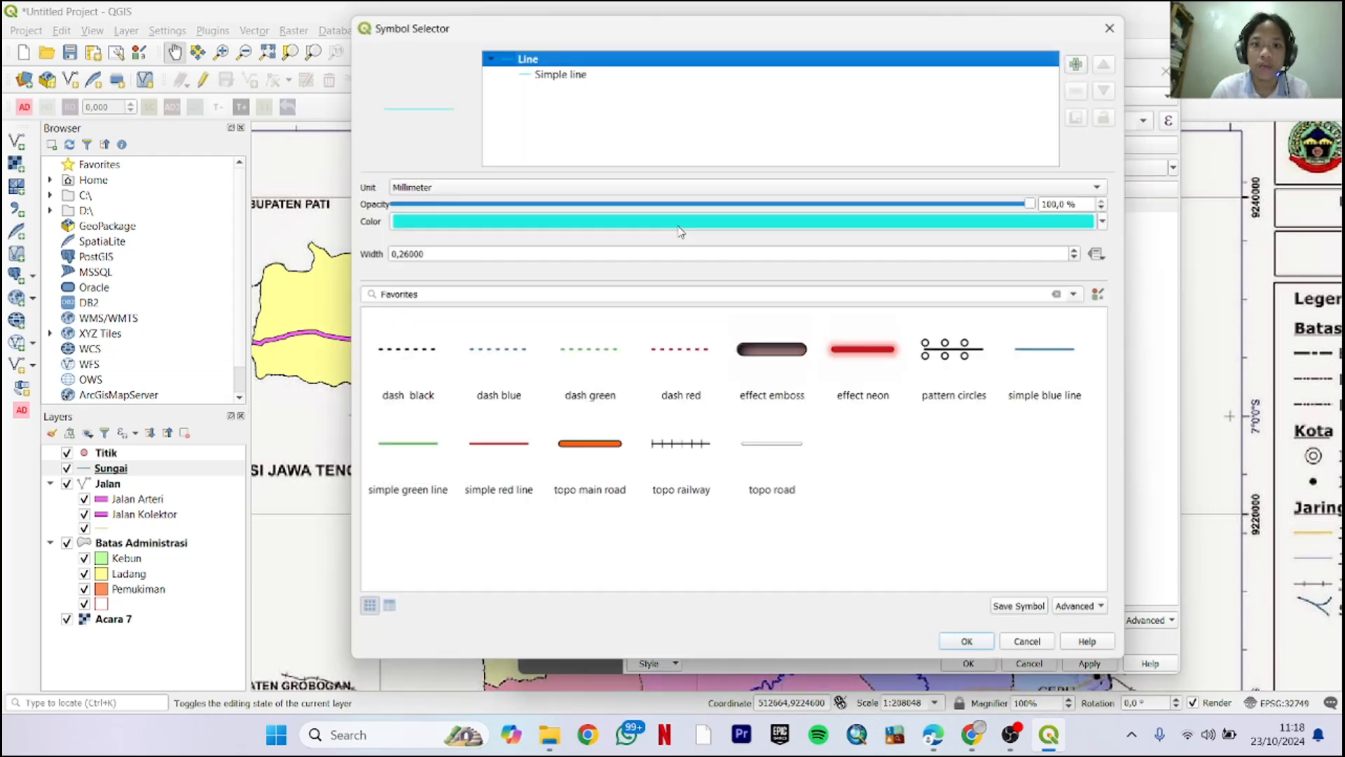
pyautogui.moveTo(750, 36); pyautogui.dragTo(732, 70)
pyautogui.moveTo(465, 281); pyautogui.dragTo(313, 281)
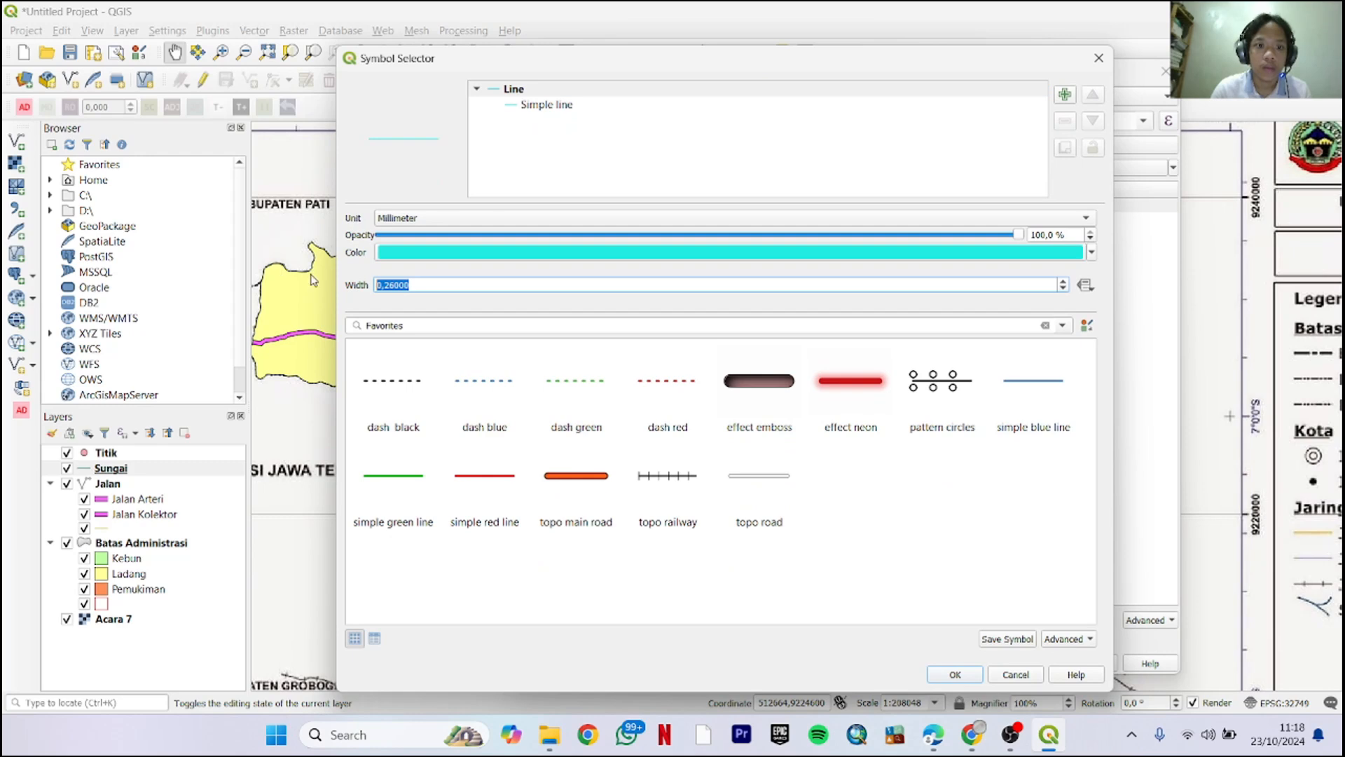
pyautogui.moveTo(409, 326); pyautogui.dragTo(314, 328)
pyautogui.write('sung')
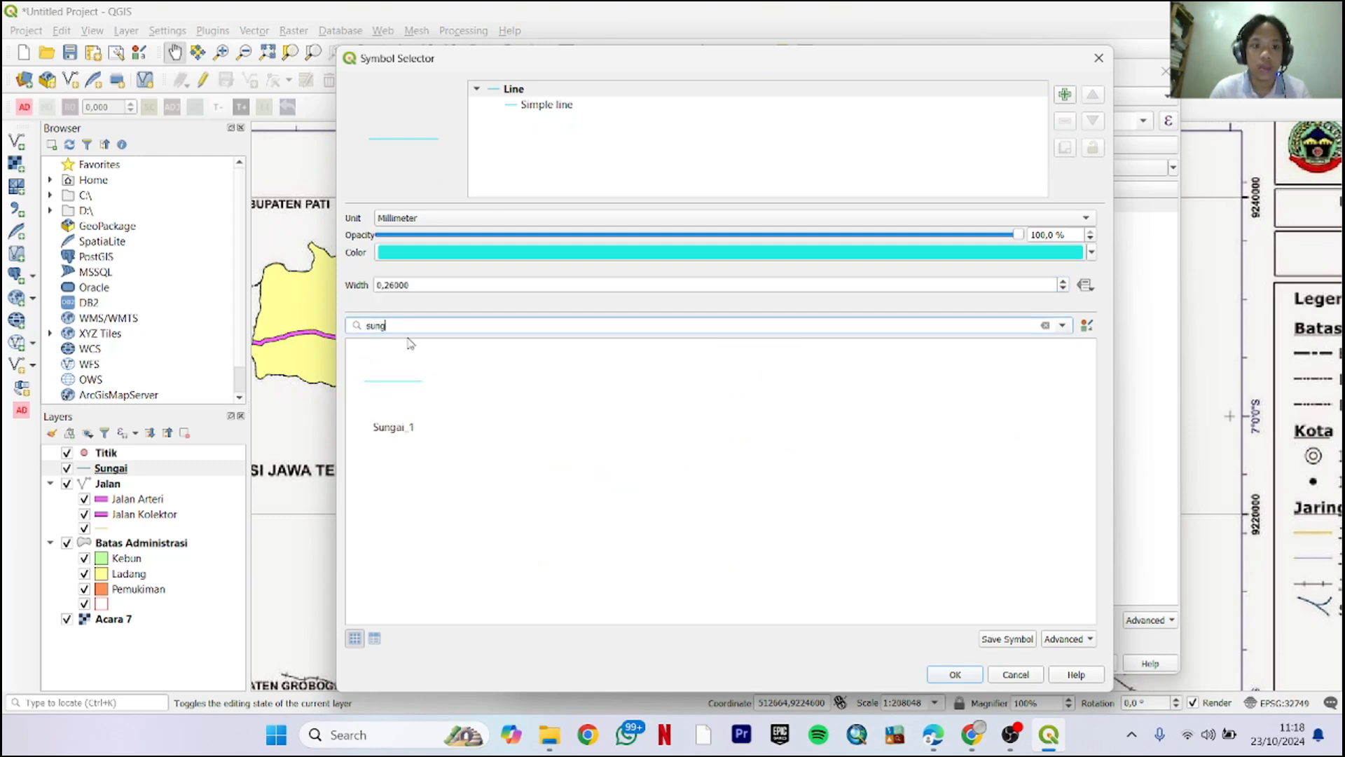
pyautogui.click(424, 392)
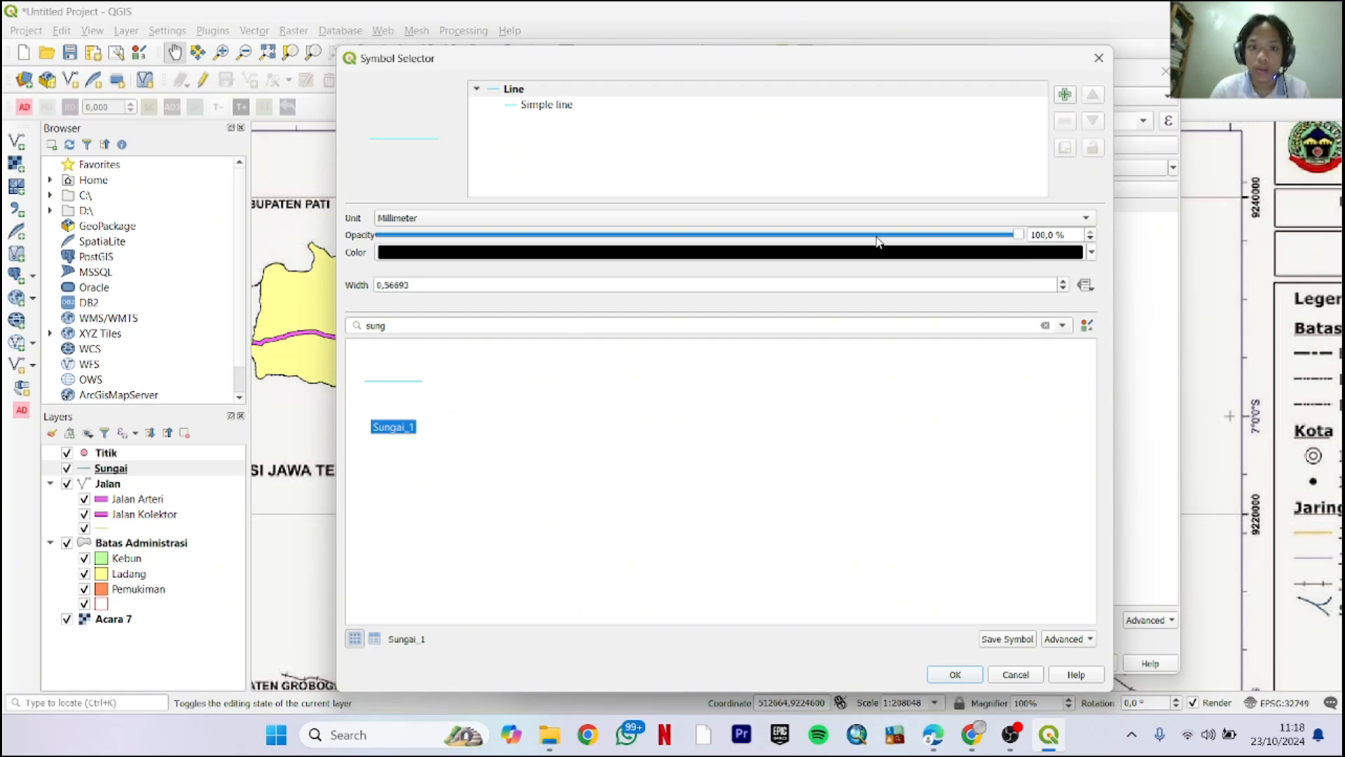
# Open the full color selection for the simple line of the Sungai symbol
pyautogui.click(509, 107)
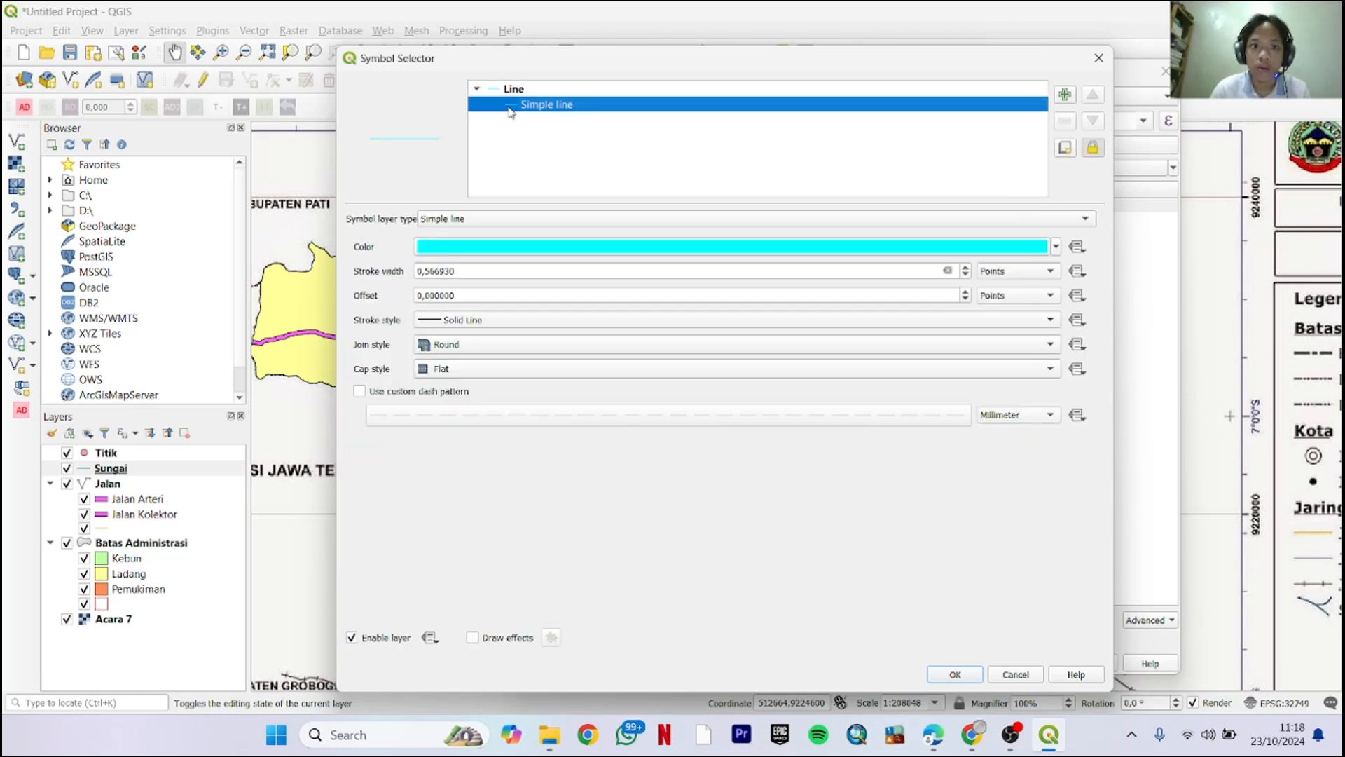
pyautogui.click(1056, 247)
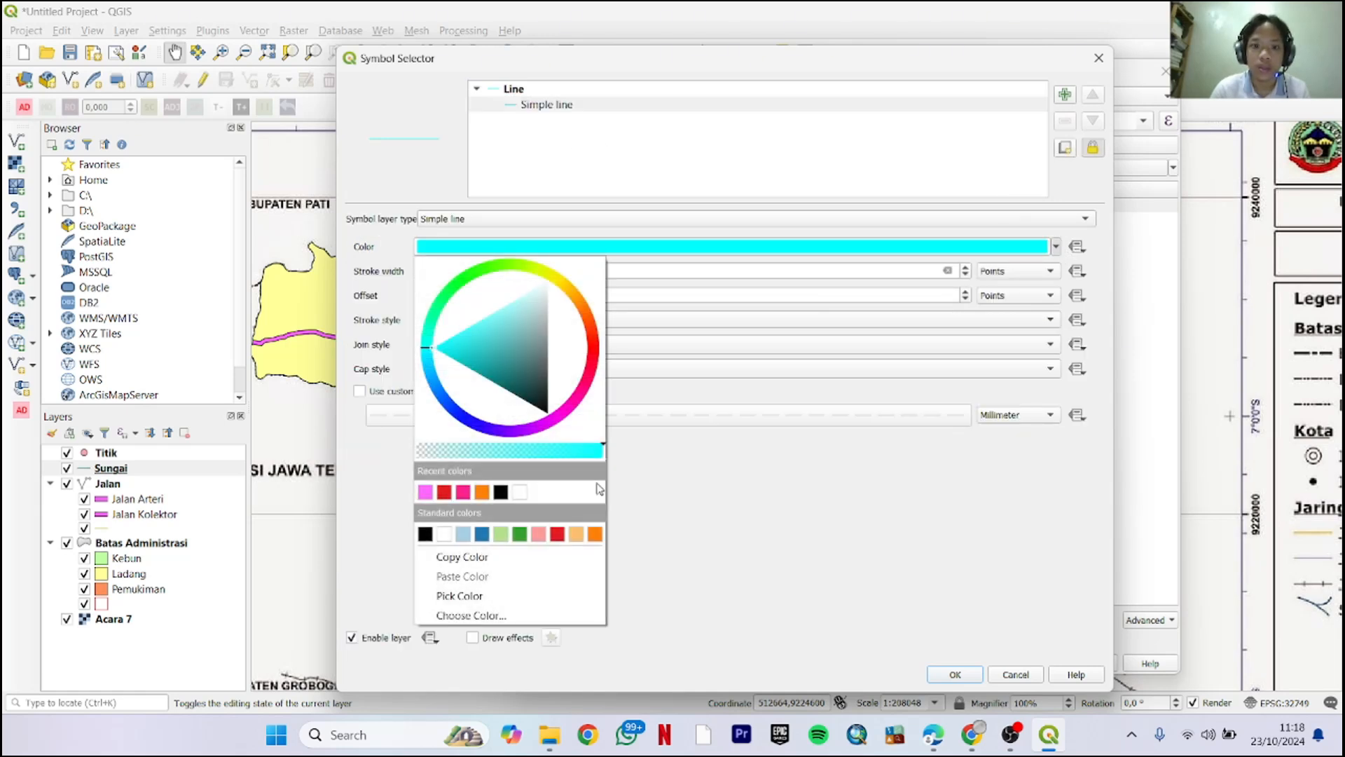
pyautogui.click(490, 615)
# Search the SNI 6502.2-2010 PDF for "sungai", check the RGB color specified for Sungai, and return to QGIS
pyautogui.hotkey('alt', 'Tab')
pyautogui.hotkey('alt', 'Tab')
pyautogui.press('Tab')
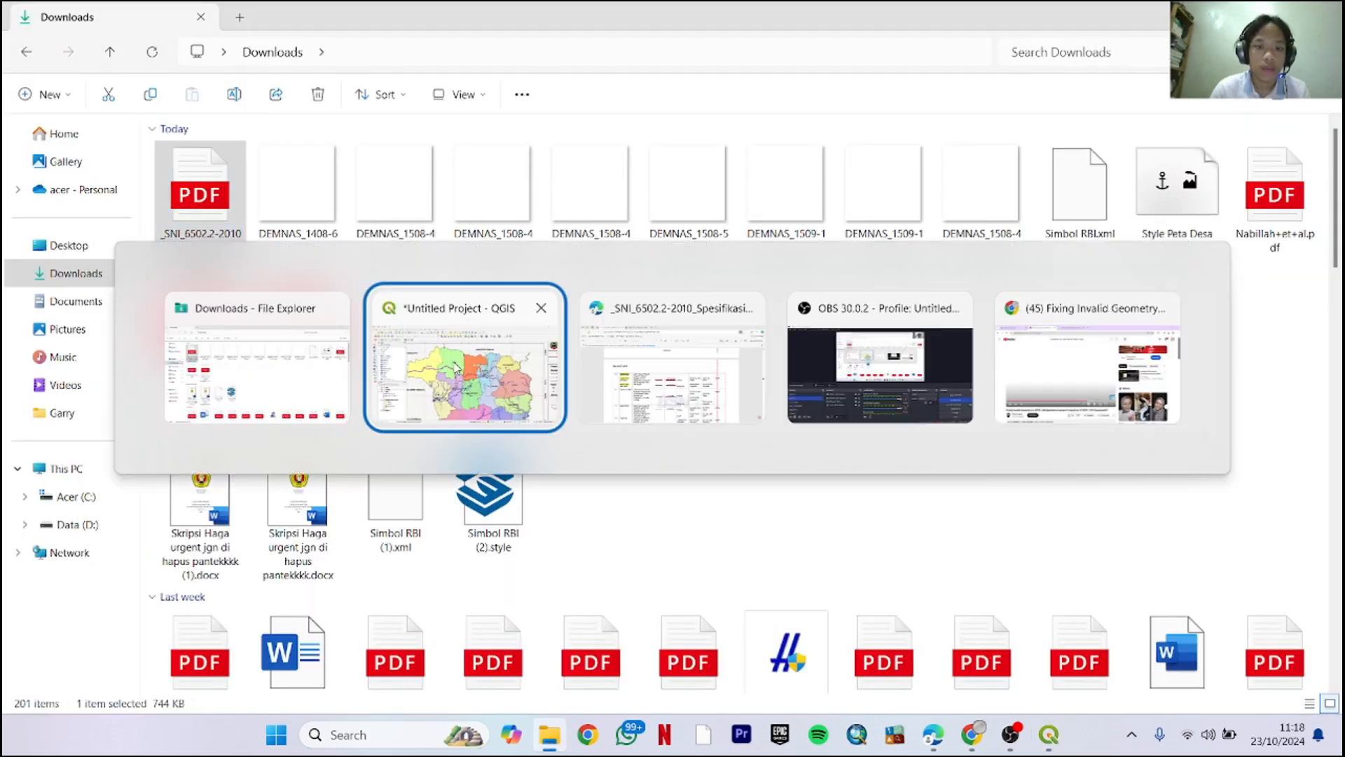
pyautogui.hotkey('ctrl', 'a')
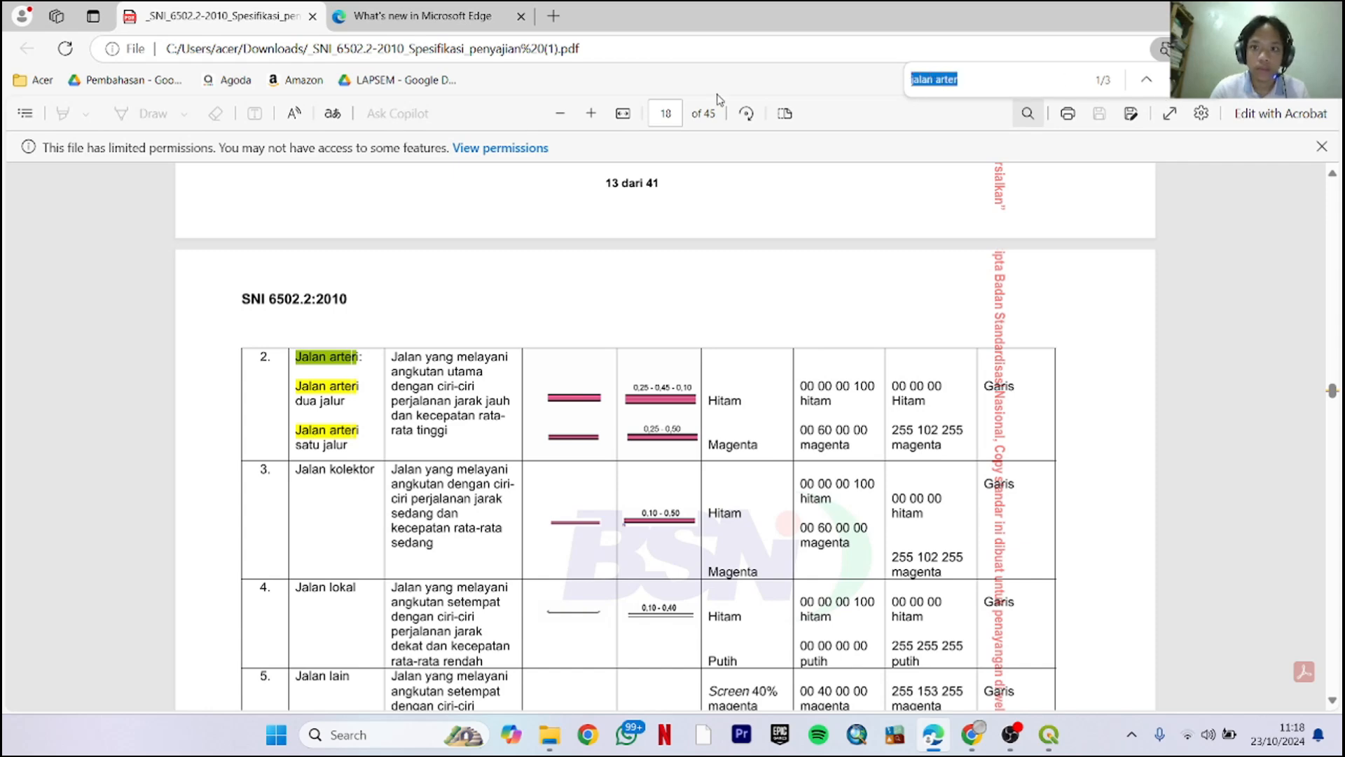
pyautogui.press('BackSpace')
pyautogui.write('sungsi')
pyautogui.press('BackSpace')
pyautogui.press('BackSpace')
pyautogui.write('ai')
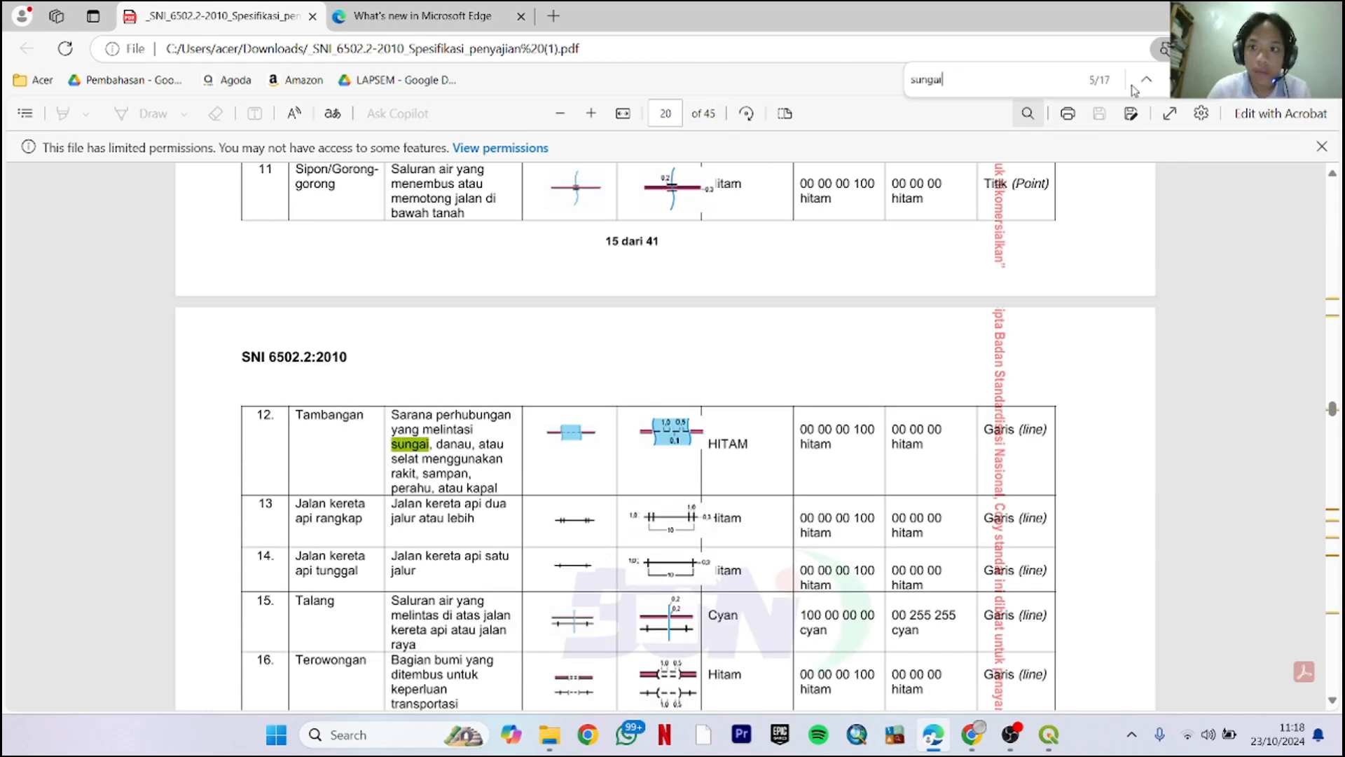
pyautogui.click(1166, 80)
pyautogui.click(1166, 80)
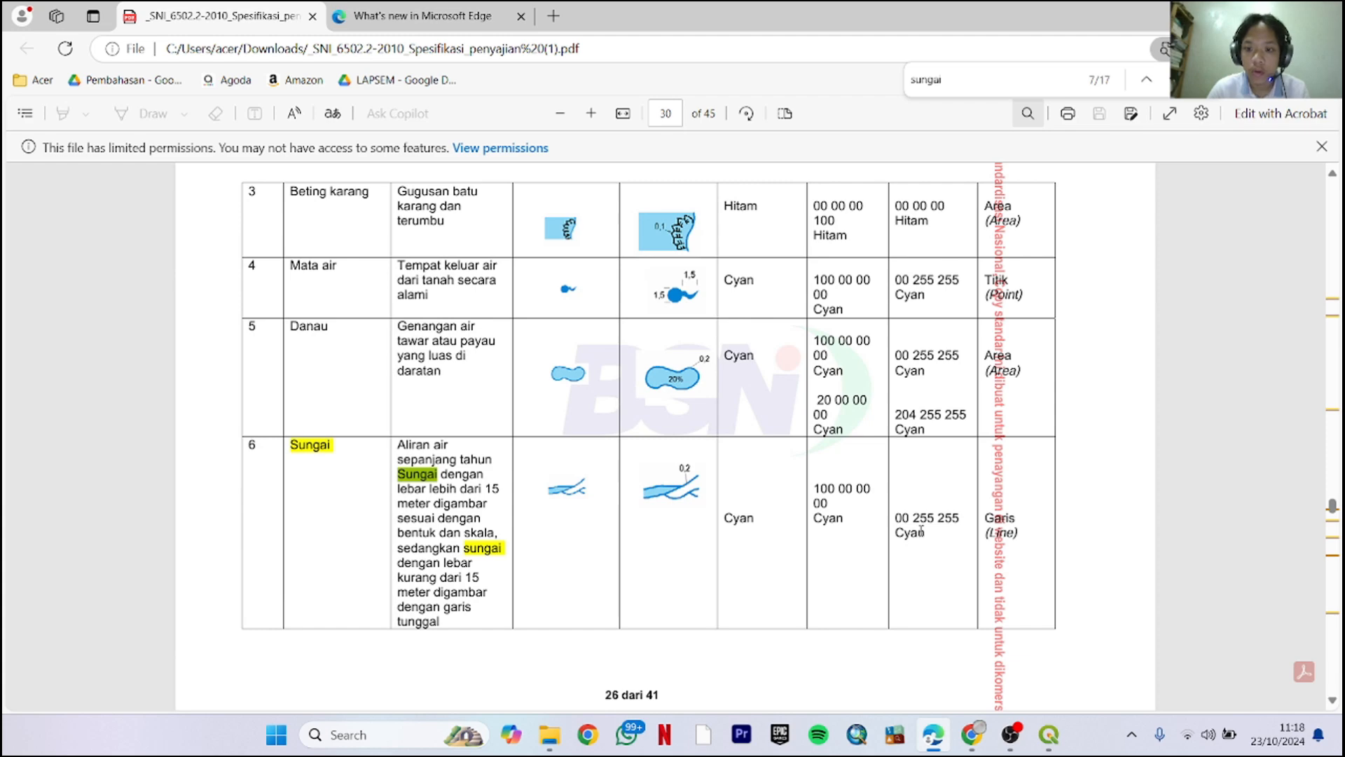
pyautogui.hotkey('alt', 'Tab')
pyautogui.hotkey('alt', 'Tab')
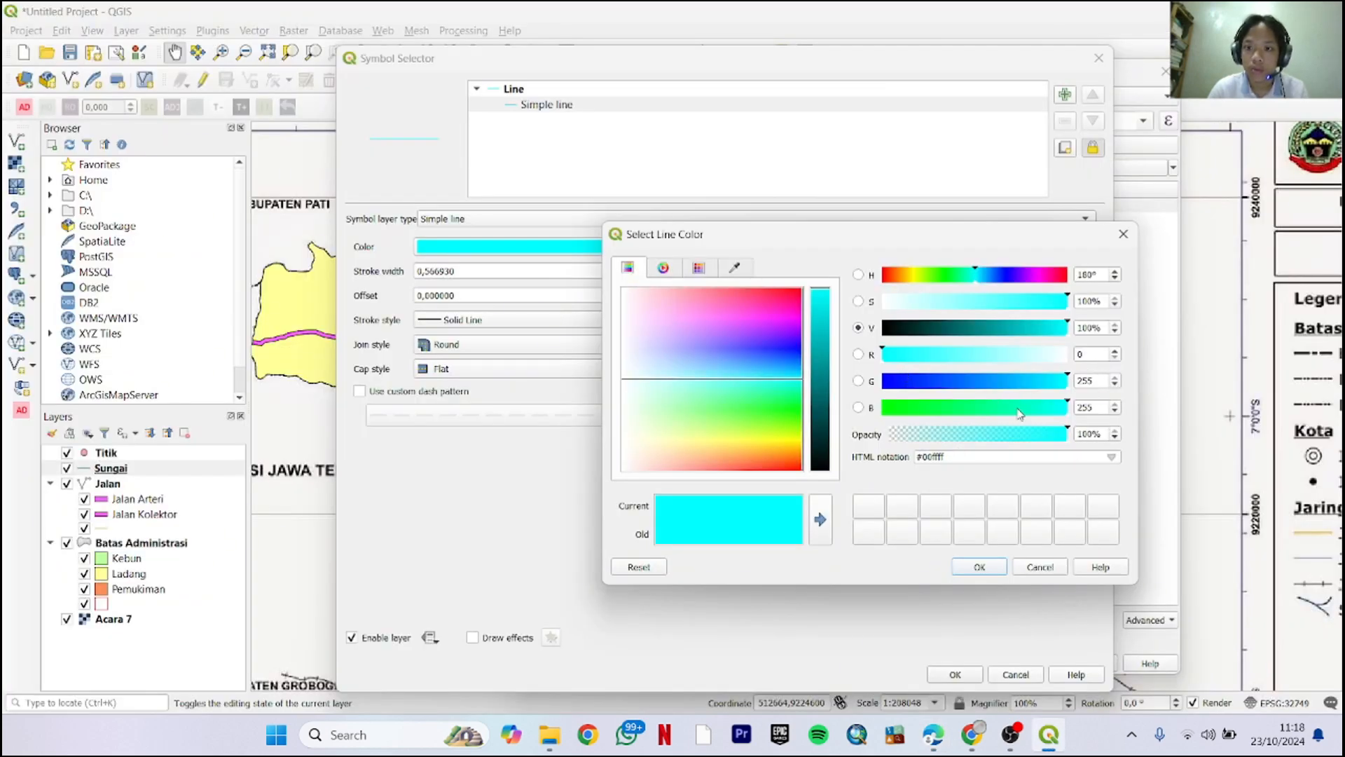
# Accept the Sungai line color and set its stroke width to 0.766930 points
pyautogui.click(969, 570)
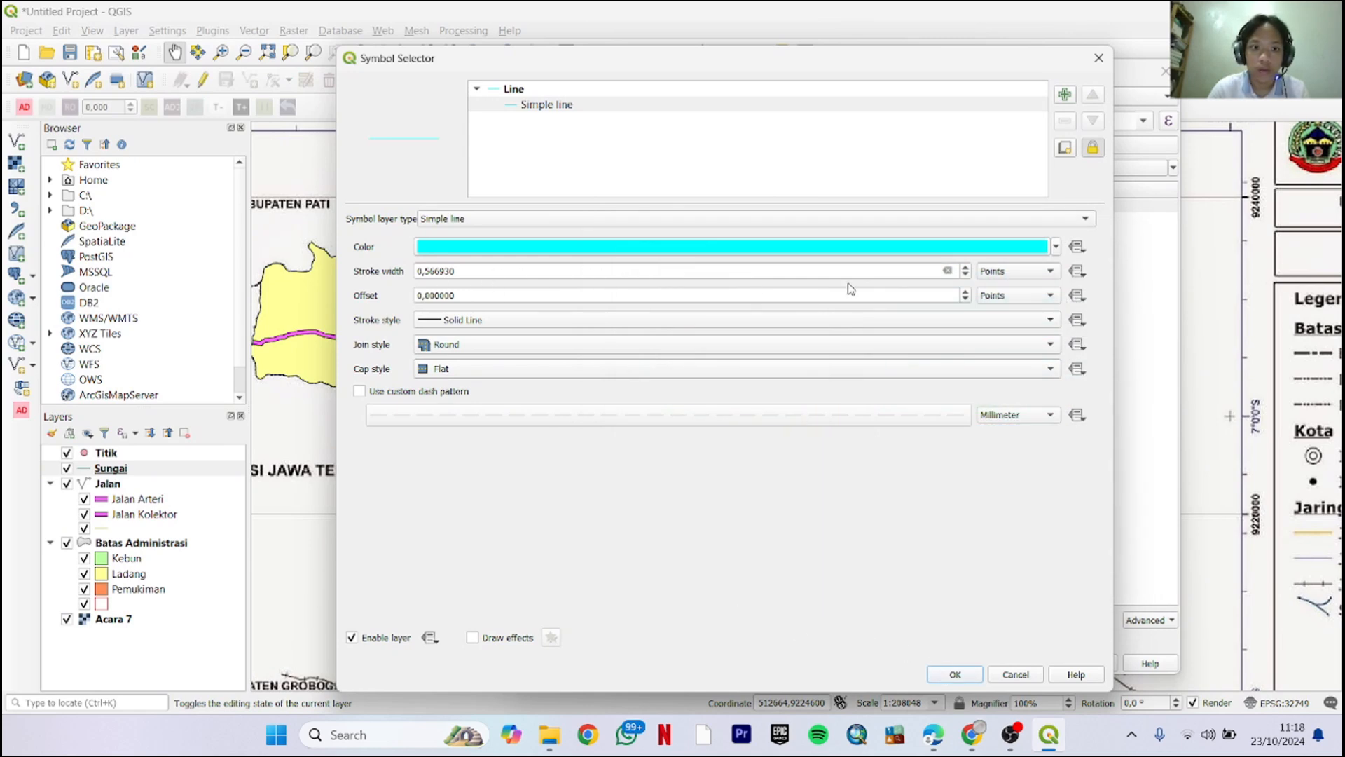
pyautogui.click(965, 267)
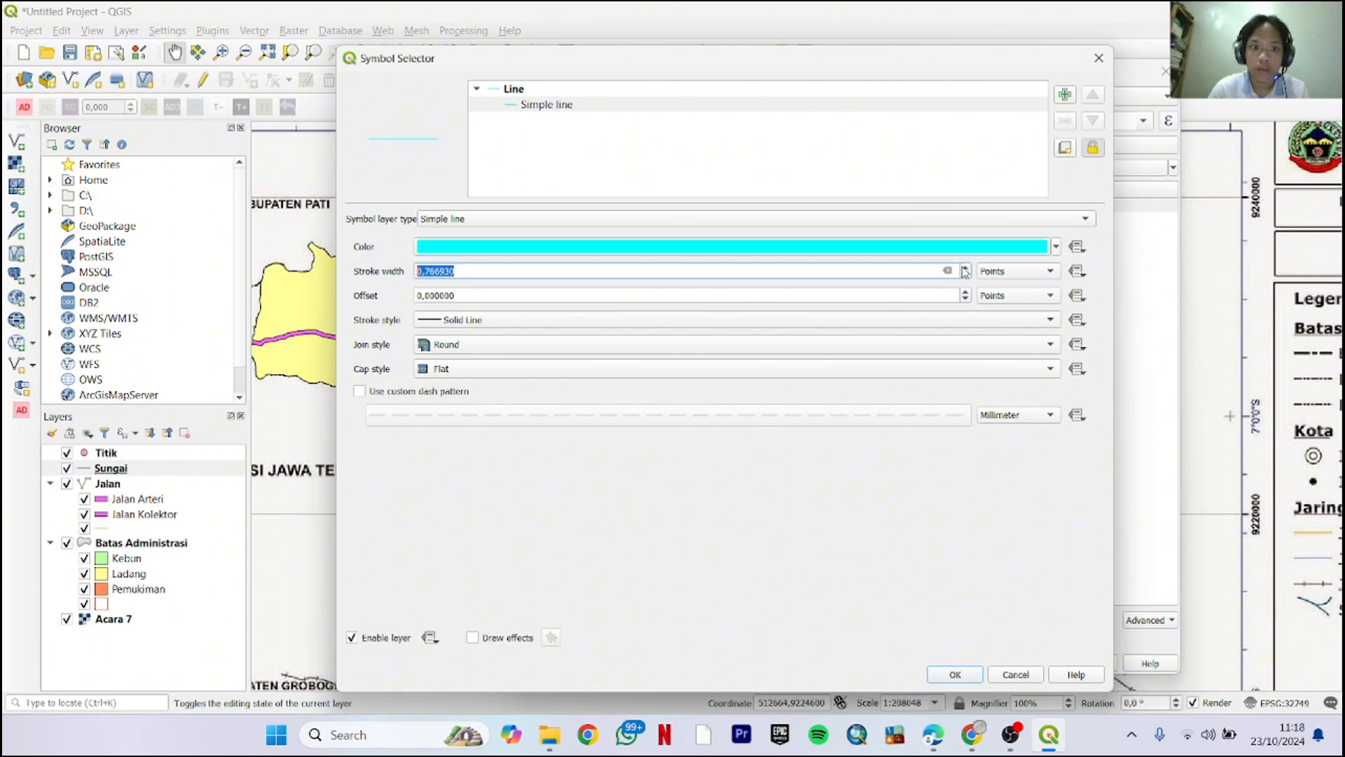
pyautogui.click(973, 671)
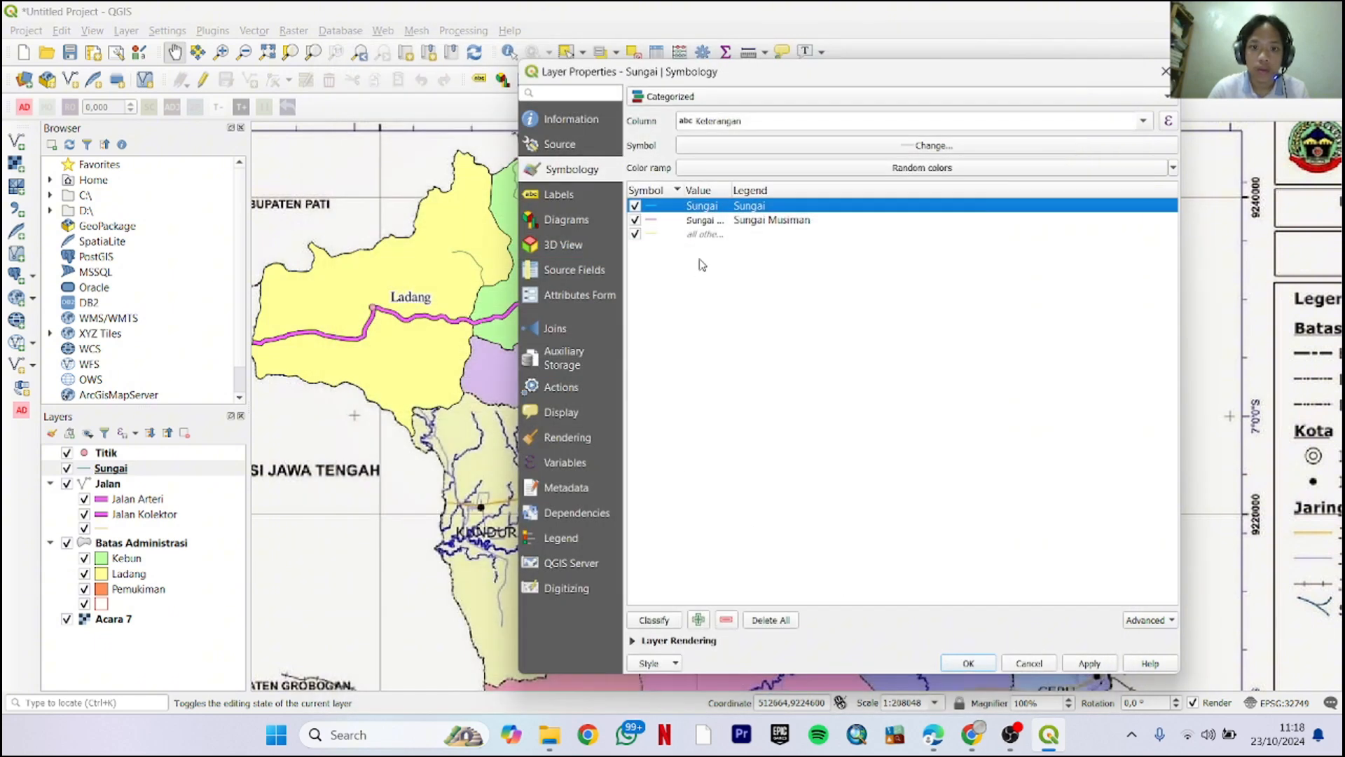
# Try a symbol search for "sungai mus", clear it, and assign the dash blue symbol to the Sungai Musiman category
pyautogui.doubleClick(662, 222)
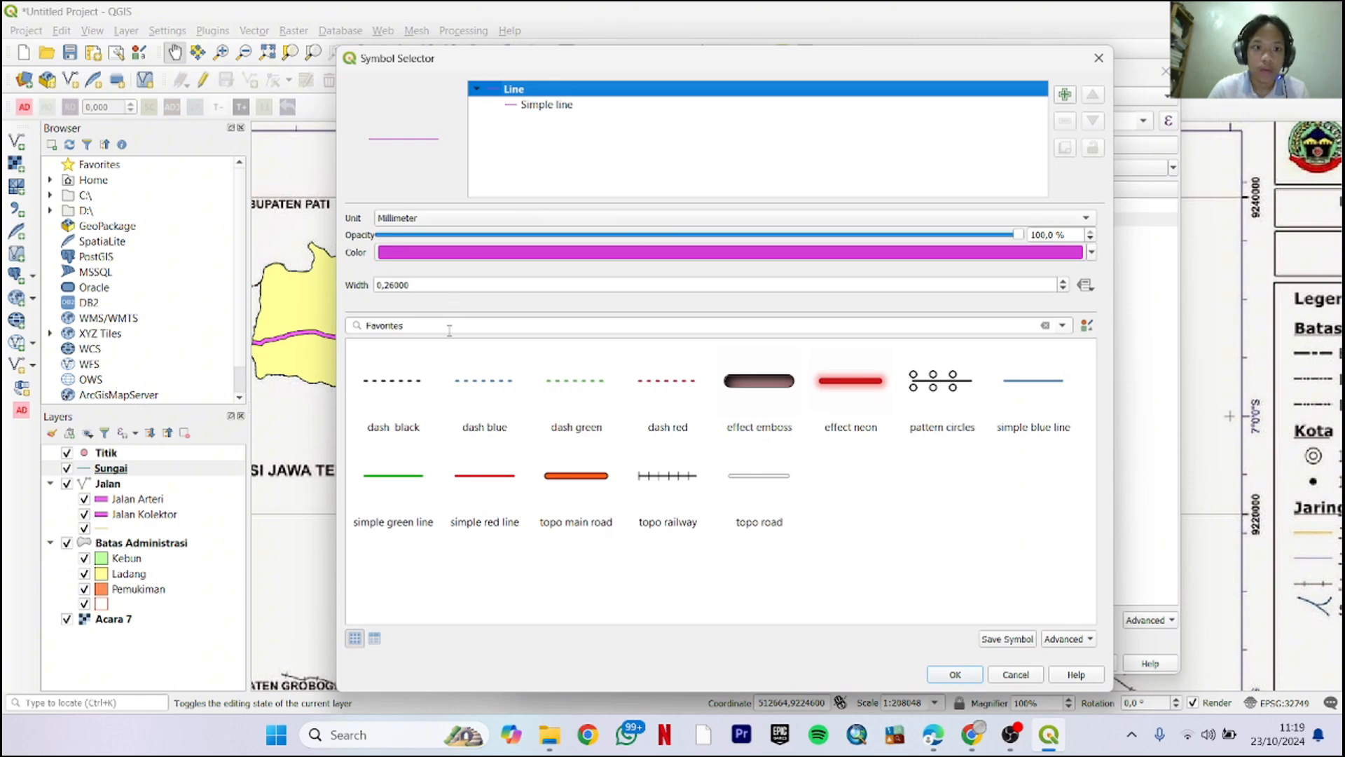
pyautogui.click(449, 327)
pyautogui.write('sungai mus')
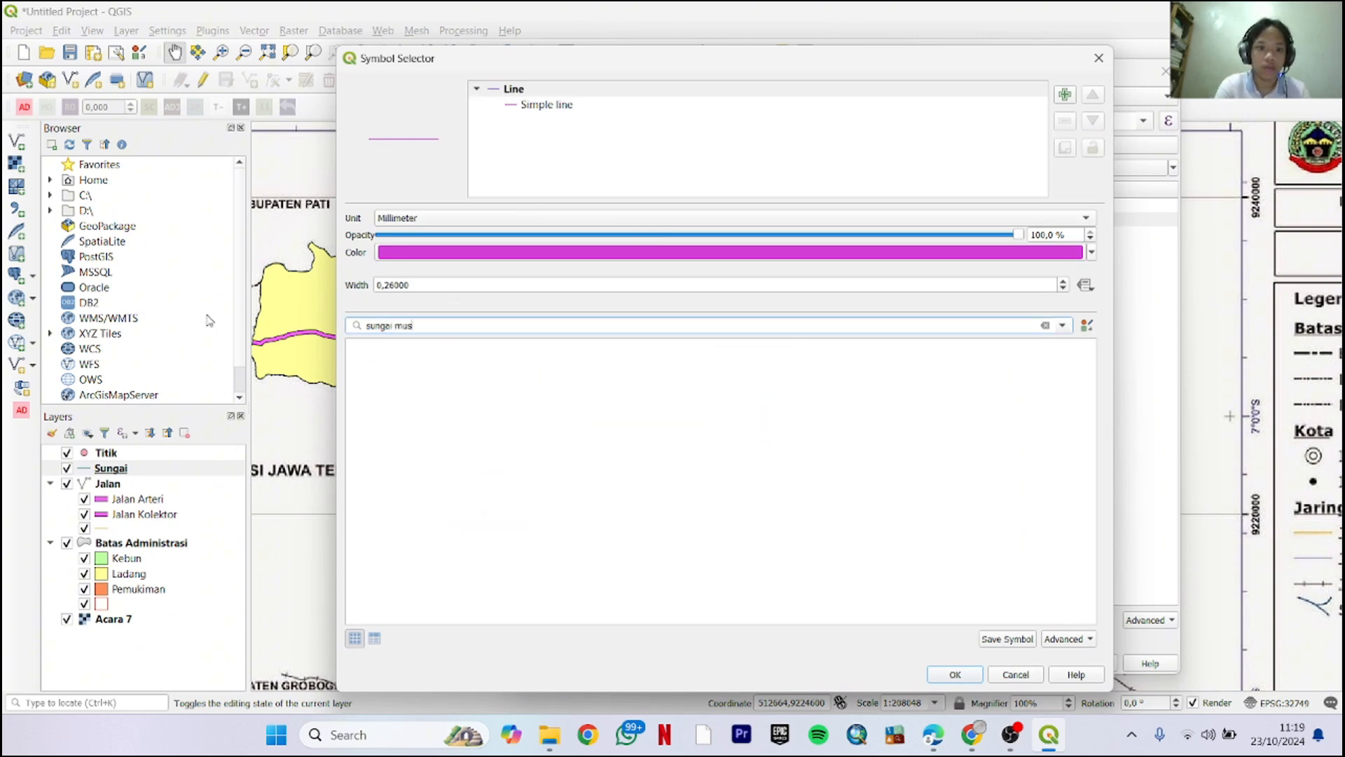
pyautogui.hotkey('ctrl', 'a')
pyautogui.press('BackSpace')
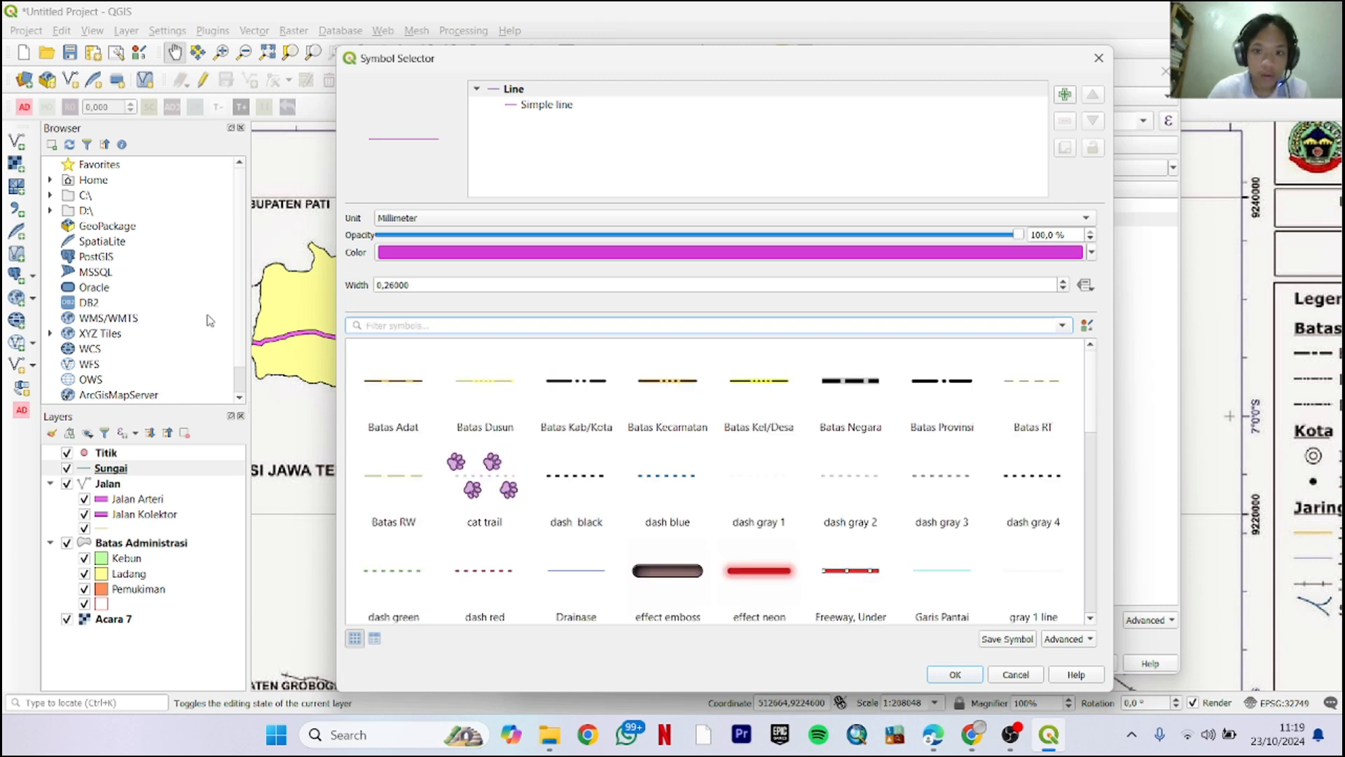
pyautogui.click(655, 483)
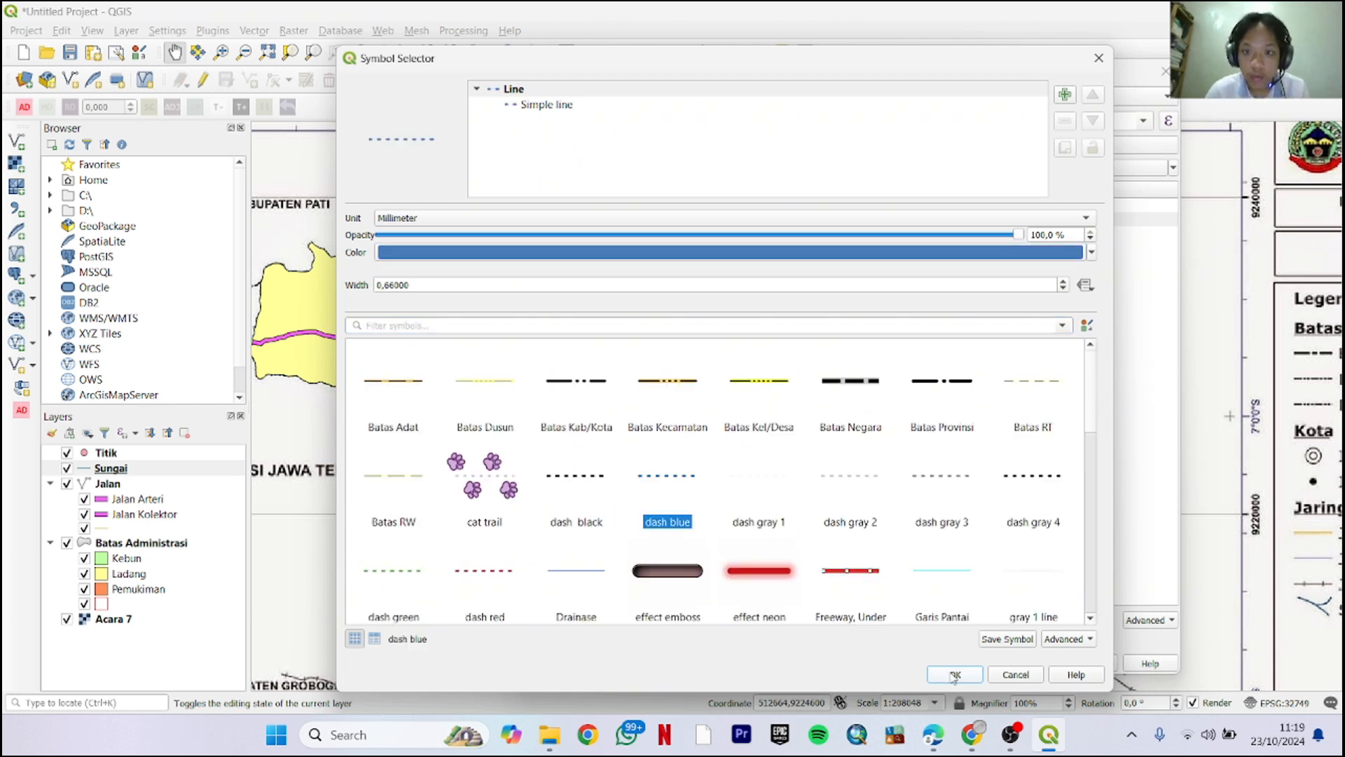
# Open the full color selection for the Sungai Musiman simple line and check its RGB color in the SNI 6502.2-2010 PDF
pyautogui.click(523, 110)
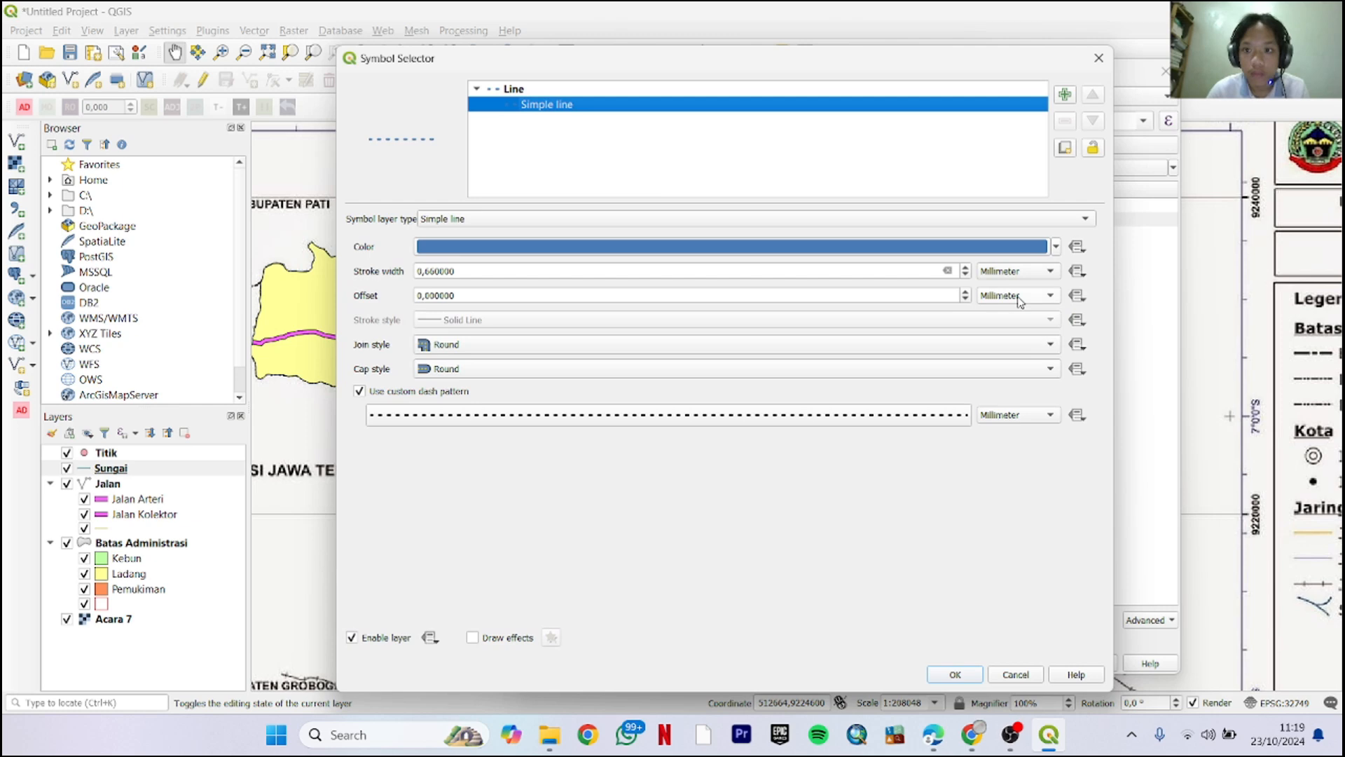
pyautogui.click(1055, 247)
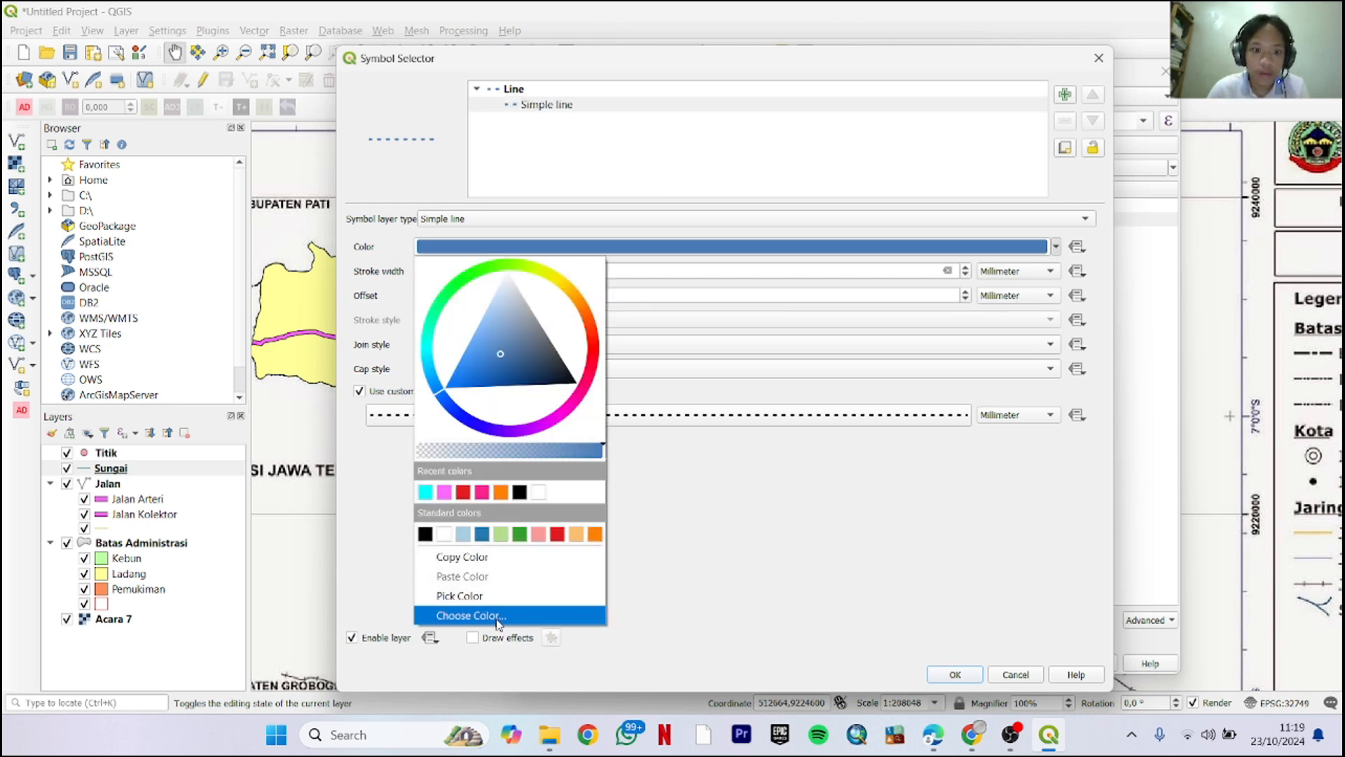
pyautogui.click(470, 615)
pyautogui.hotkey('alt', 'Tab')
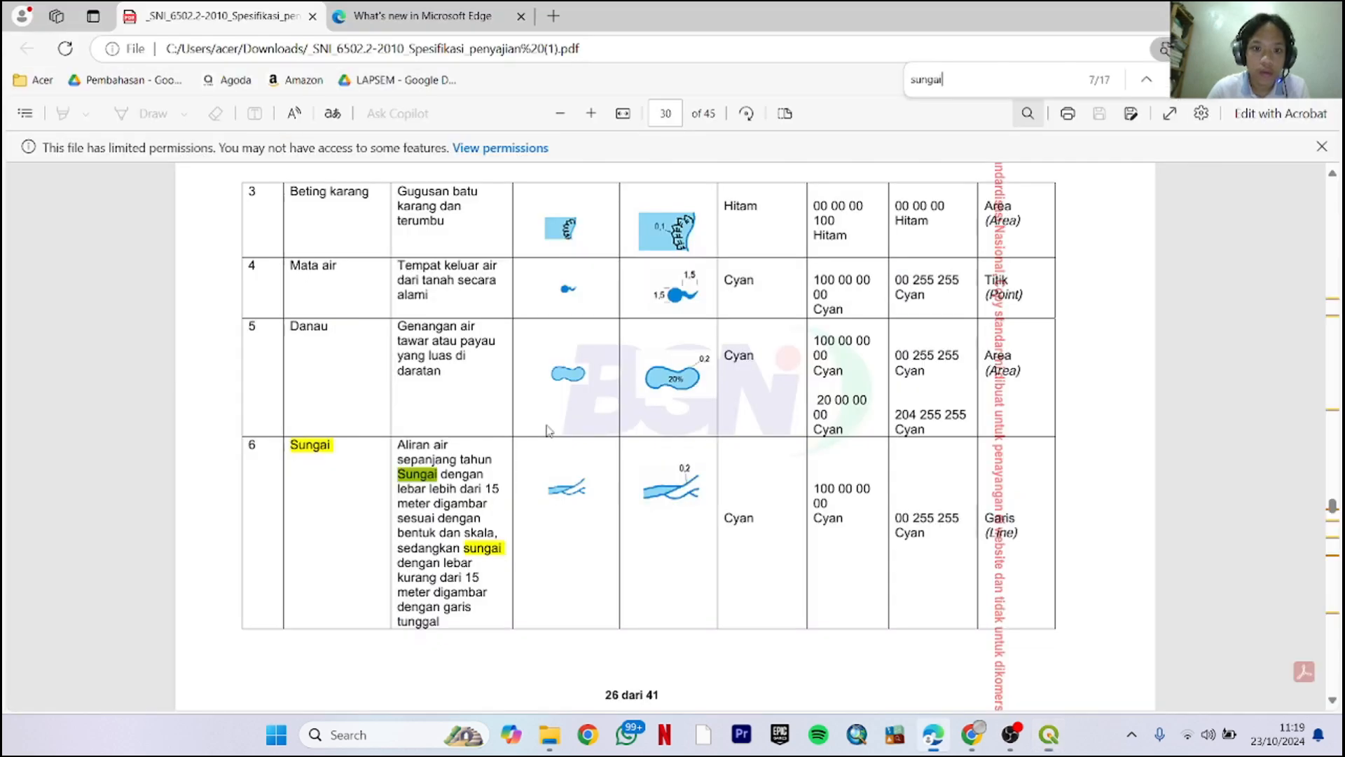
pyautogui.scroll(-5, 380, 443)
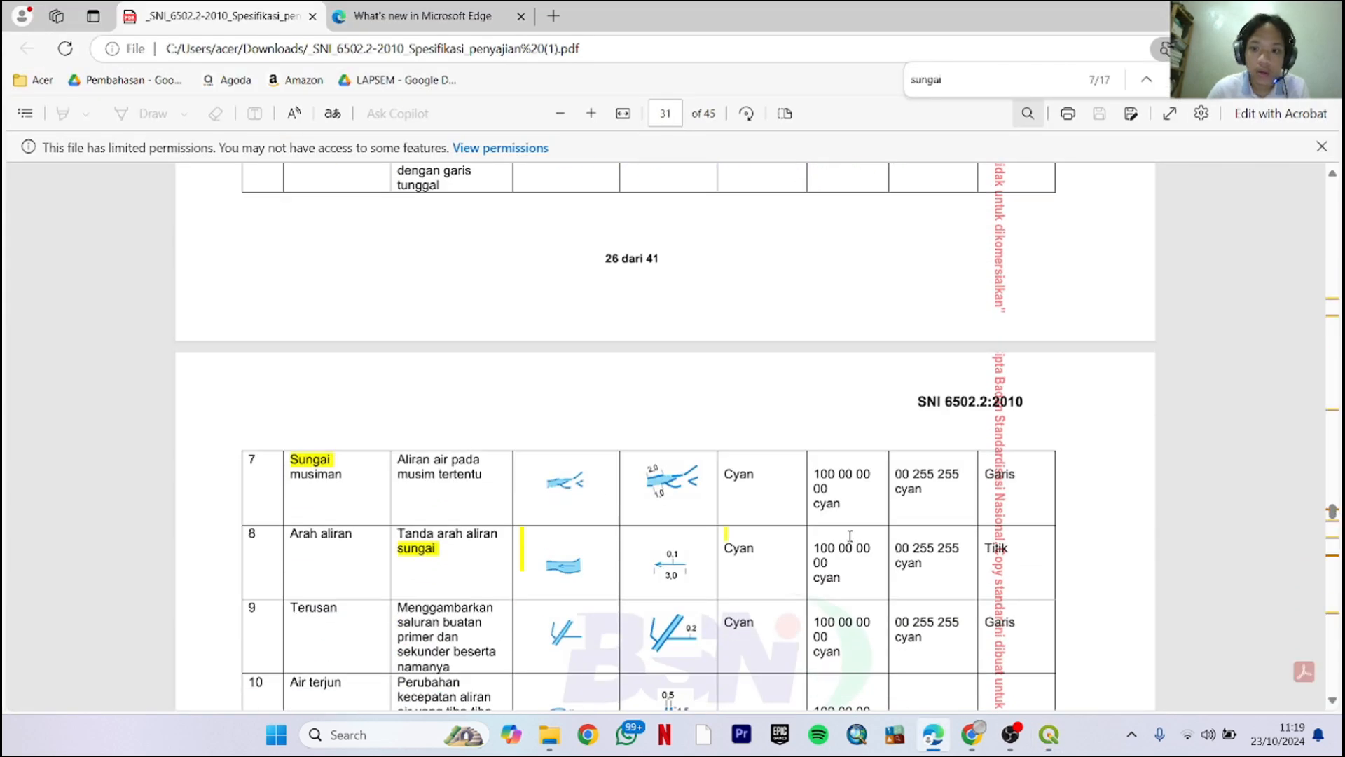
pyautogui.hotkey('alt', 'Tab')
# Set the Sungai Musiman line color to RGB 0, 255, 255
pyautogui.doubleClick(1090, 354)
pyautogui.write('0')
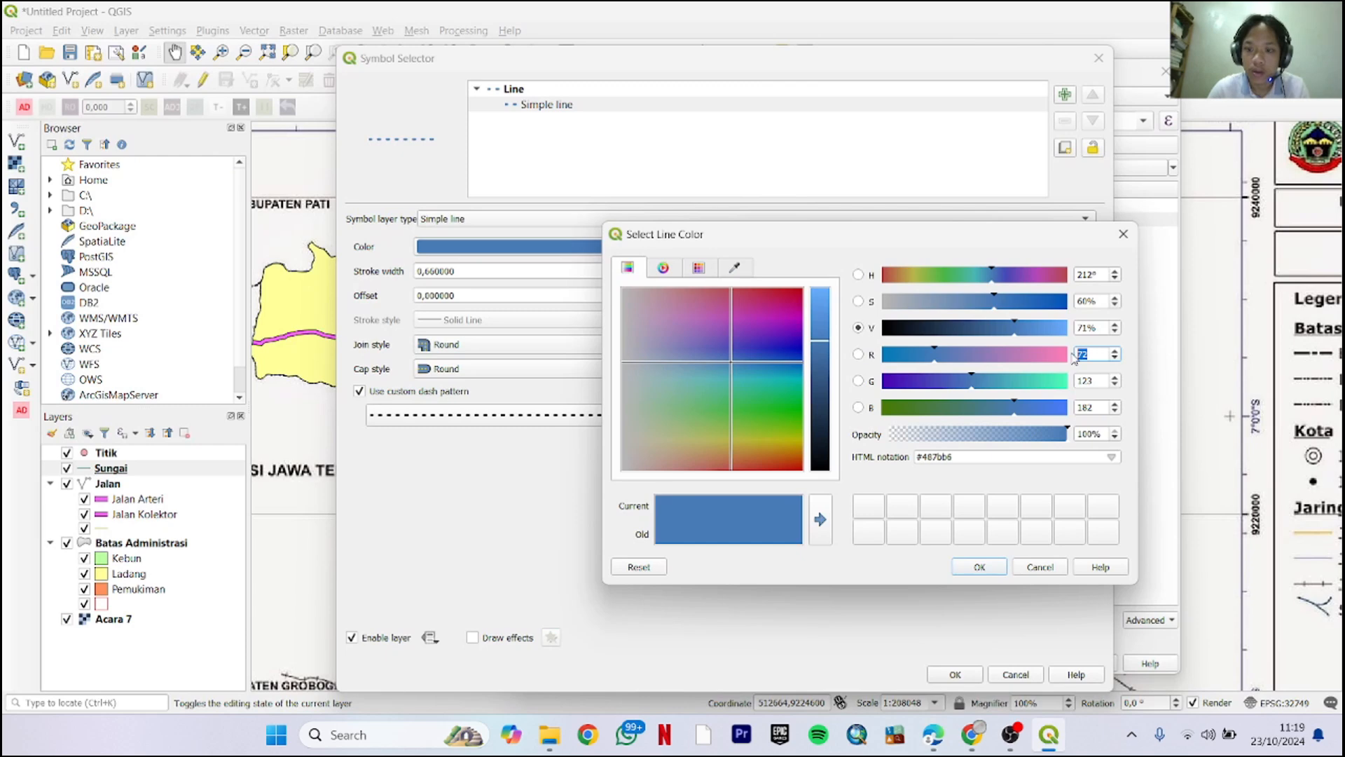
pyautogui.doubleClick(1085, 381)
pyautogui.write('255')
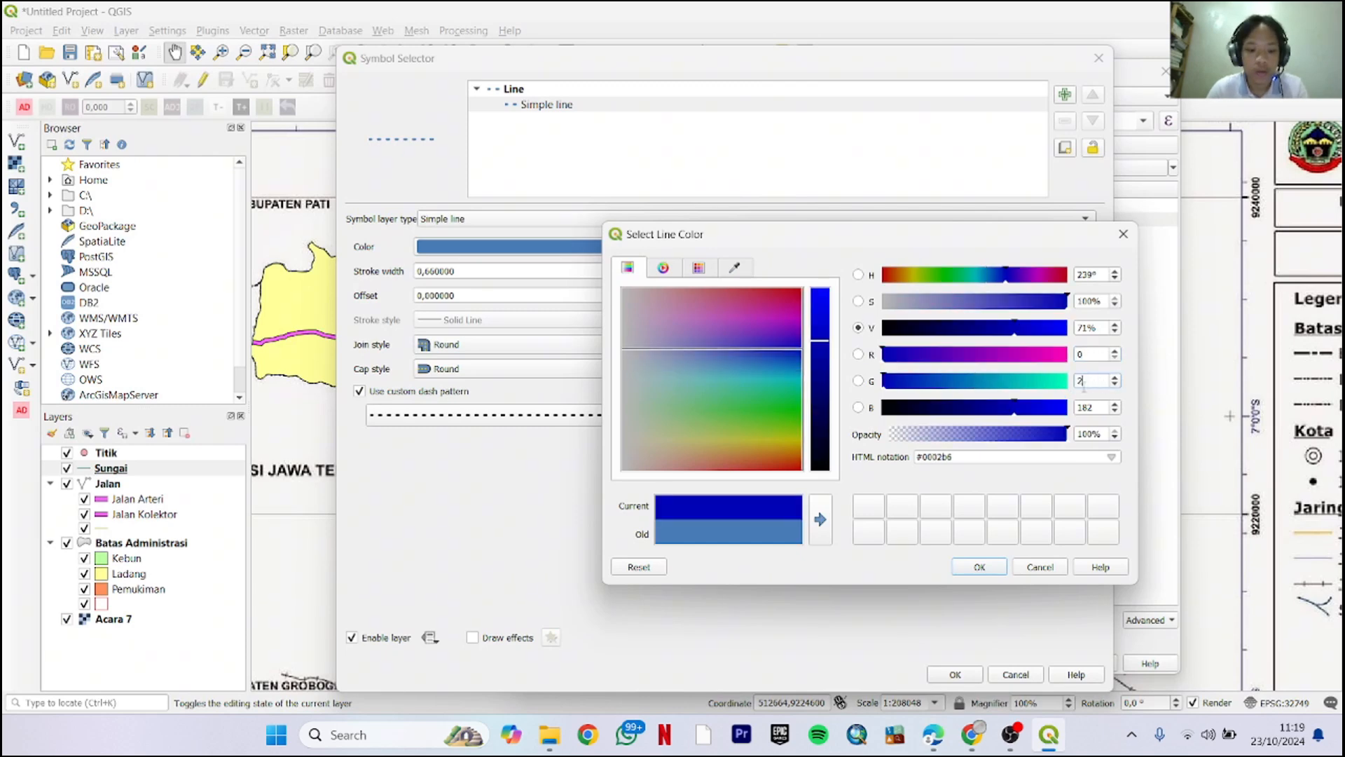
pyautogui.click(1090, 407)
pyautogui.write('255')
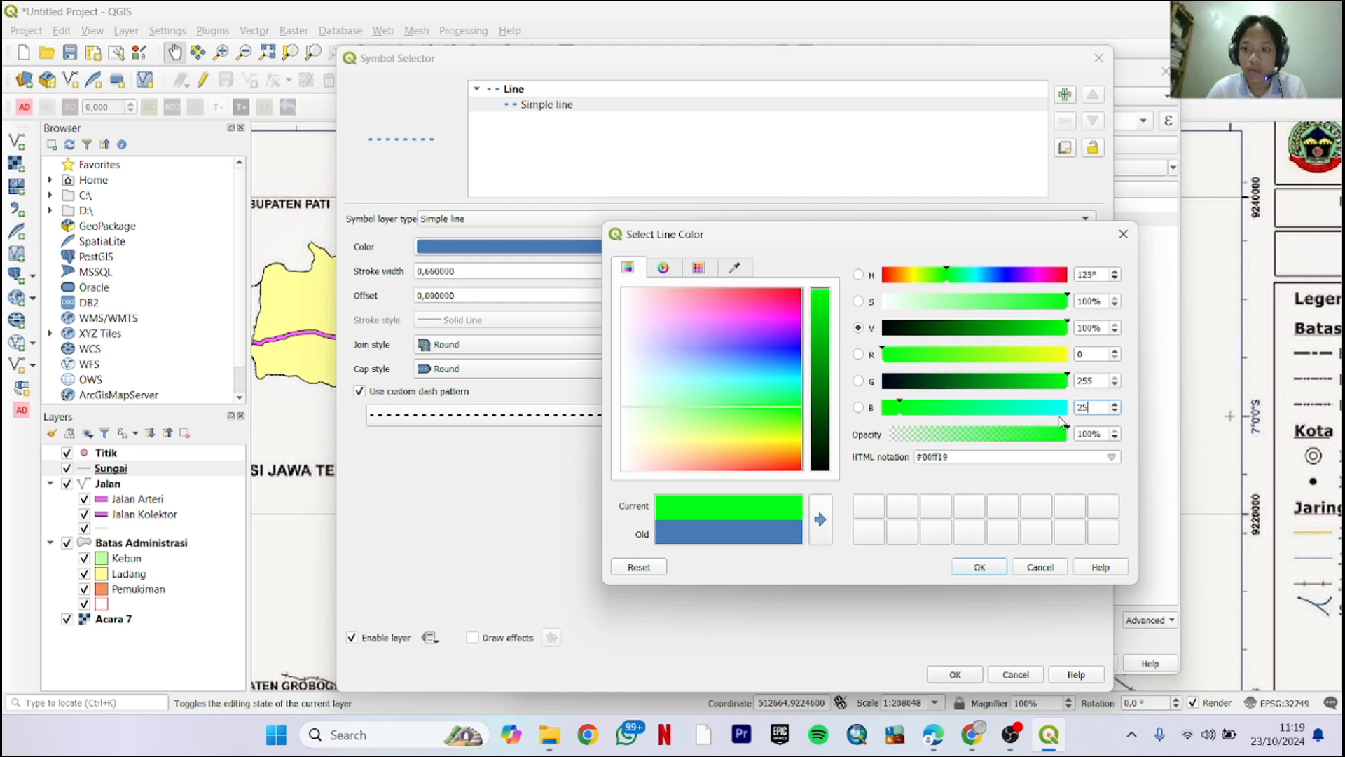
pyautogui.click(979, 567)
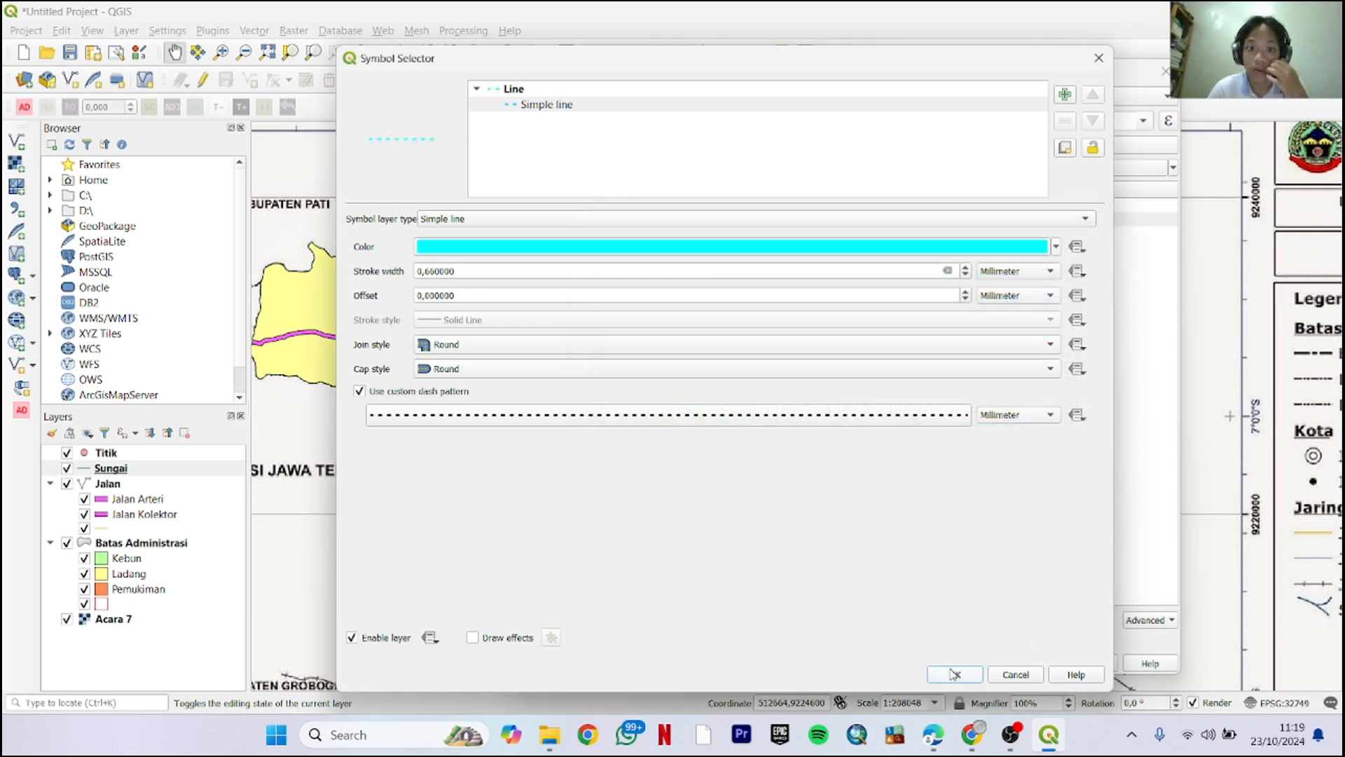
# Set the Sungai Musiman stroke width to 0.86 mm and apply the symbology to the Sungai layer
pyautogui.click(966, 268)
pyautogui.click(965, 267)
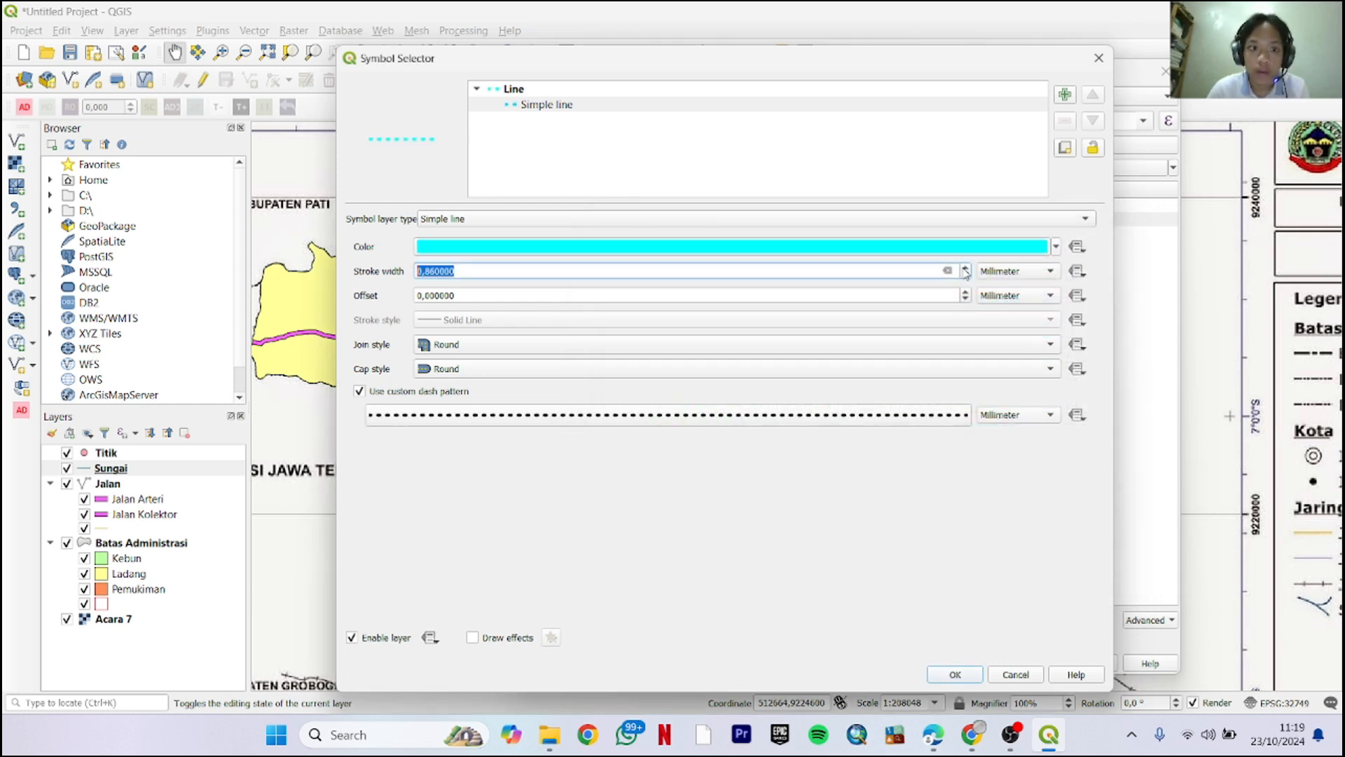
pyautogui.click(969, 674)
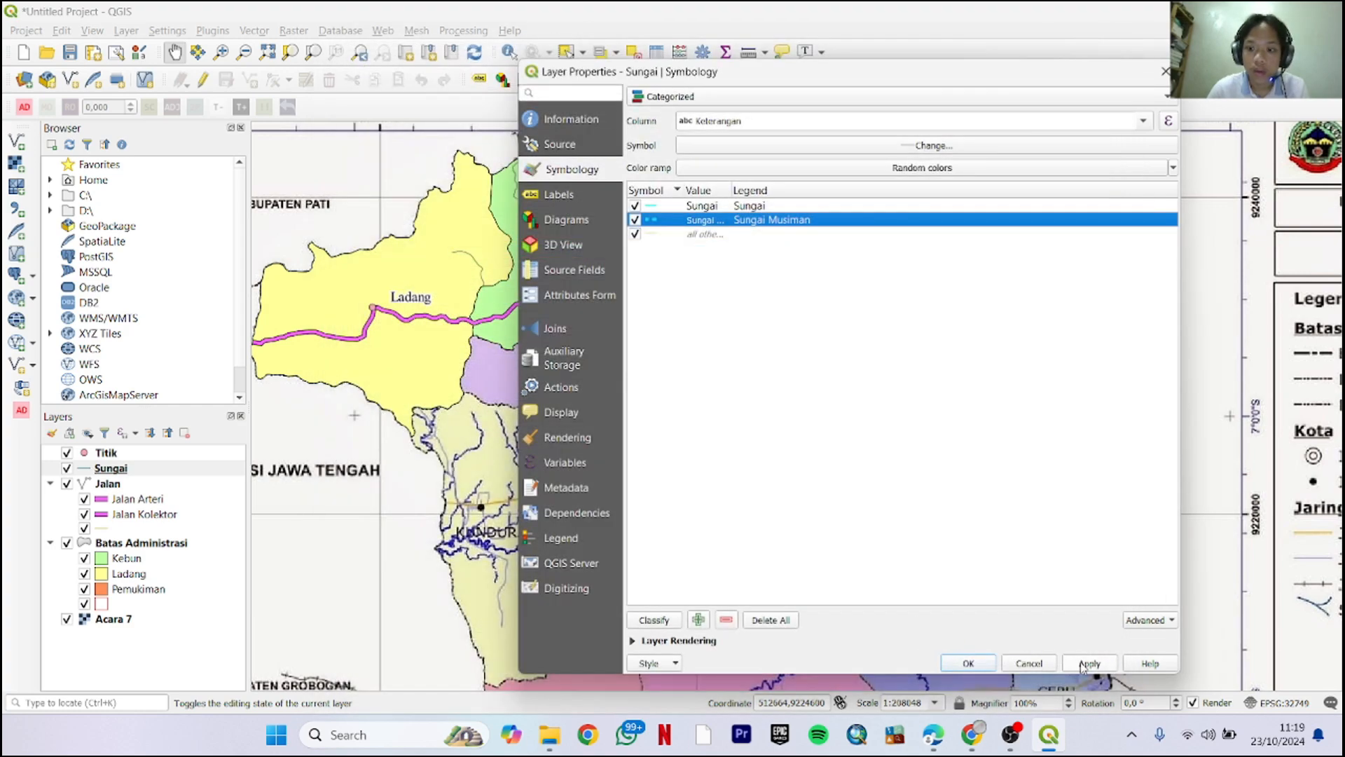
pyautogui.click(1088, 663)
pyautogui.click(972, 664)
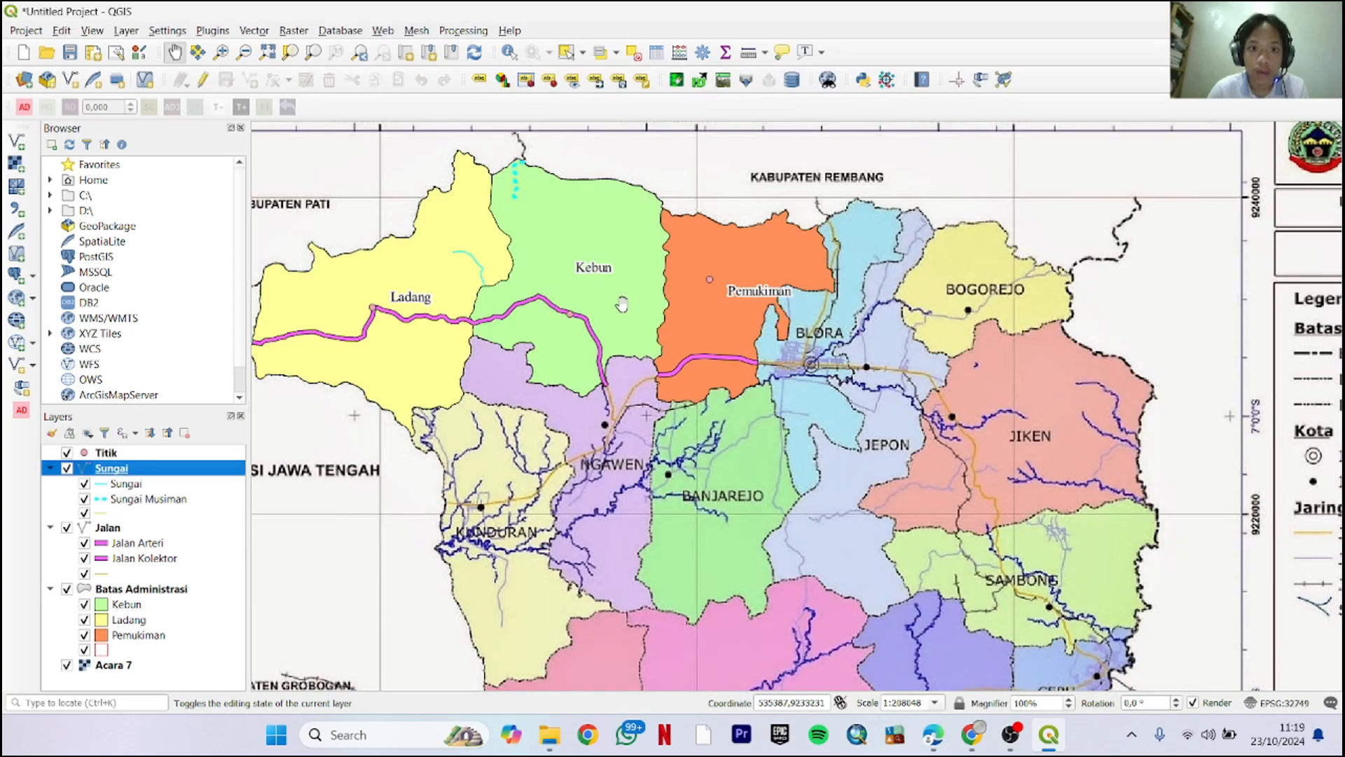
# Examine the styled river lines on the map around the Ladang and Kebun areas
pyautogui.scroll(-1, 509, 242)
pyautogui.scroll(3, 505, 241)
pyautogui.moveTo(507, 239); pyautogui.dragTo(524, 490)
pyautogui.scroll(1, 539, 447)
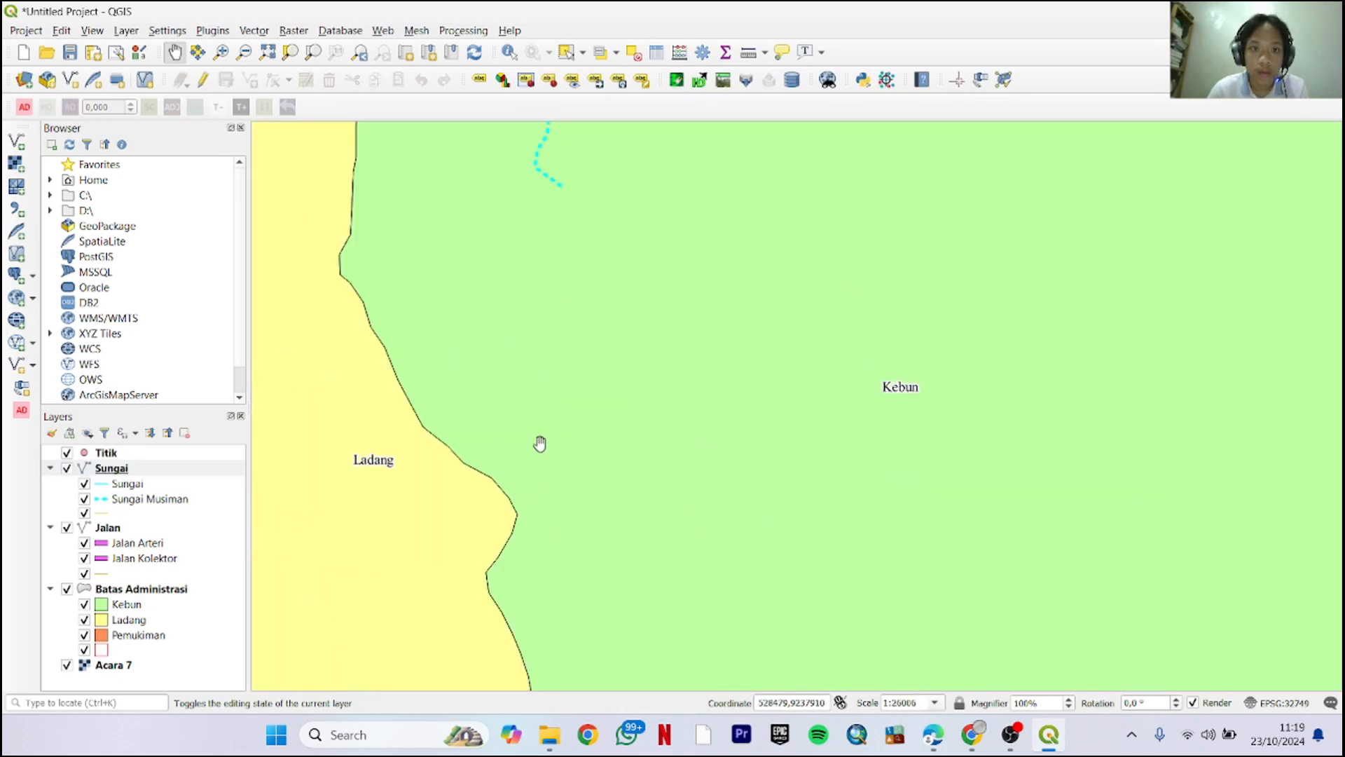
pyautogui.scroll(-4, 540, 443)
pyautogui.scroll(1, 627, 401)
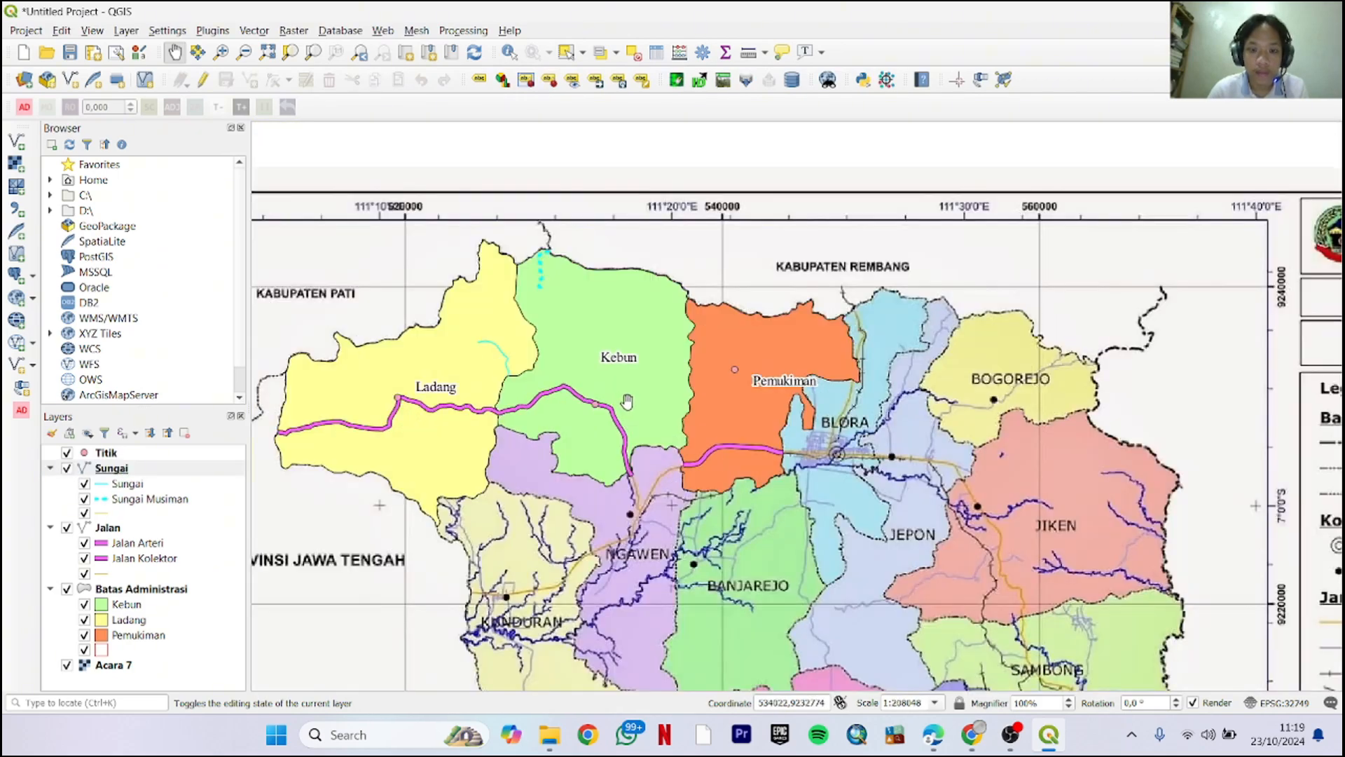
# Set the Titik layer's symbology to Categorized on the Keterangan column and classify its values
pyautogui.scroll(1, 627, 401)
pyautogui.rightClick(115, 455)
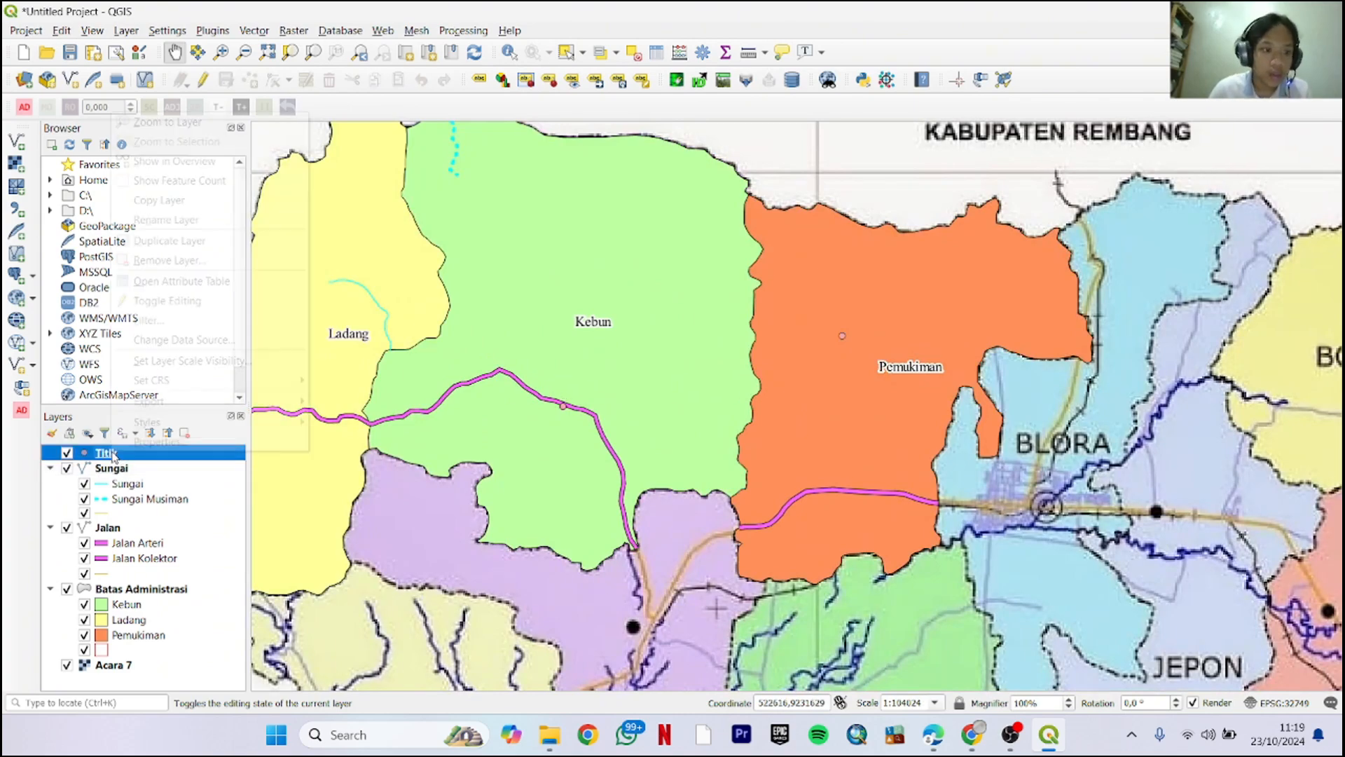
pyautogui.click(140, 442)
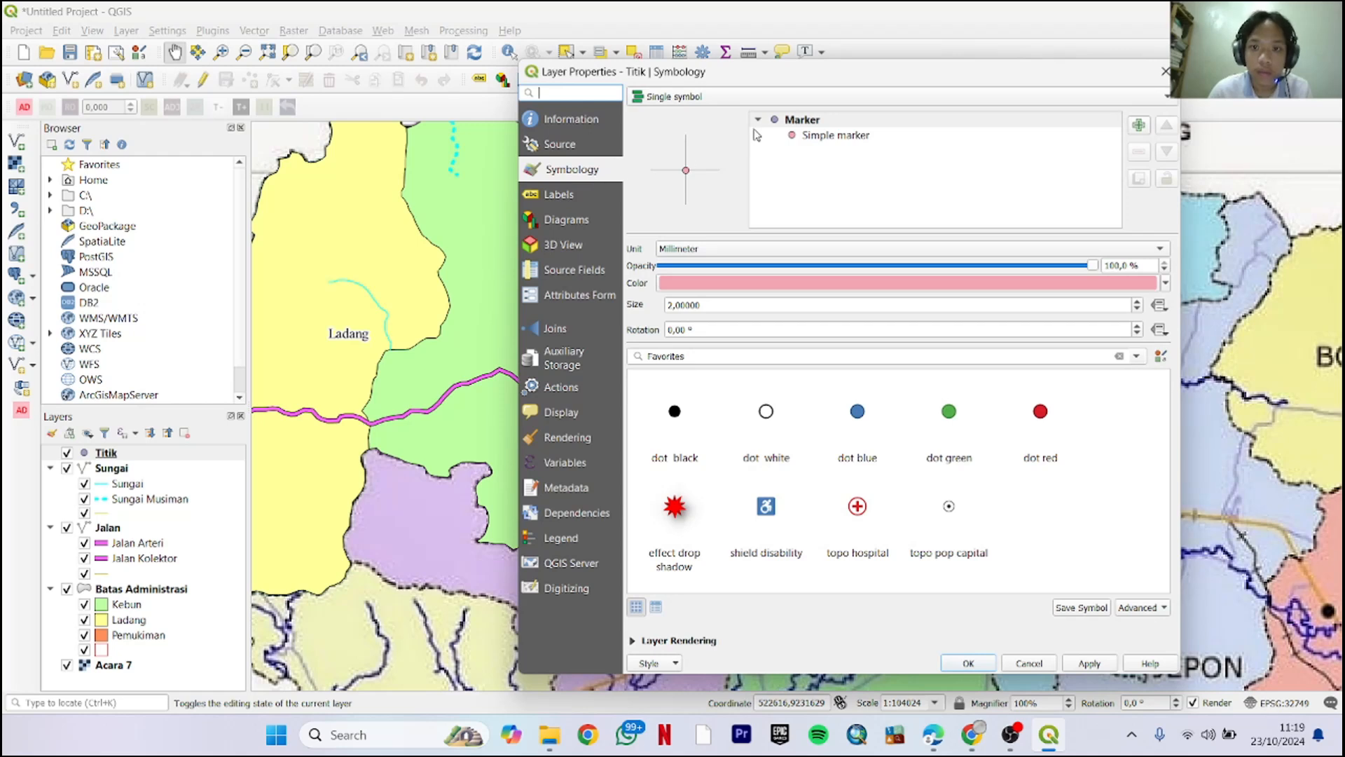
pyautogui.click(663, 98)
pyautogui.click(722, 110)
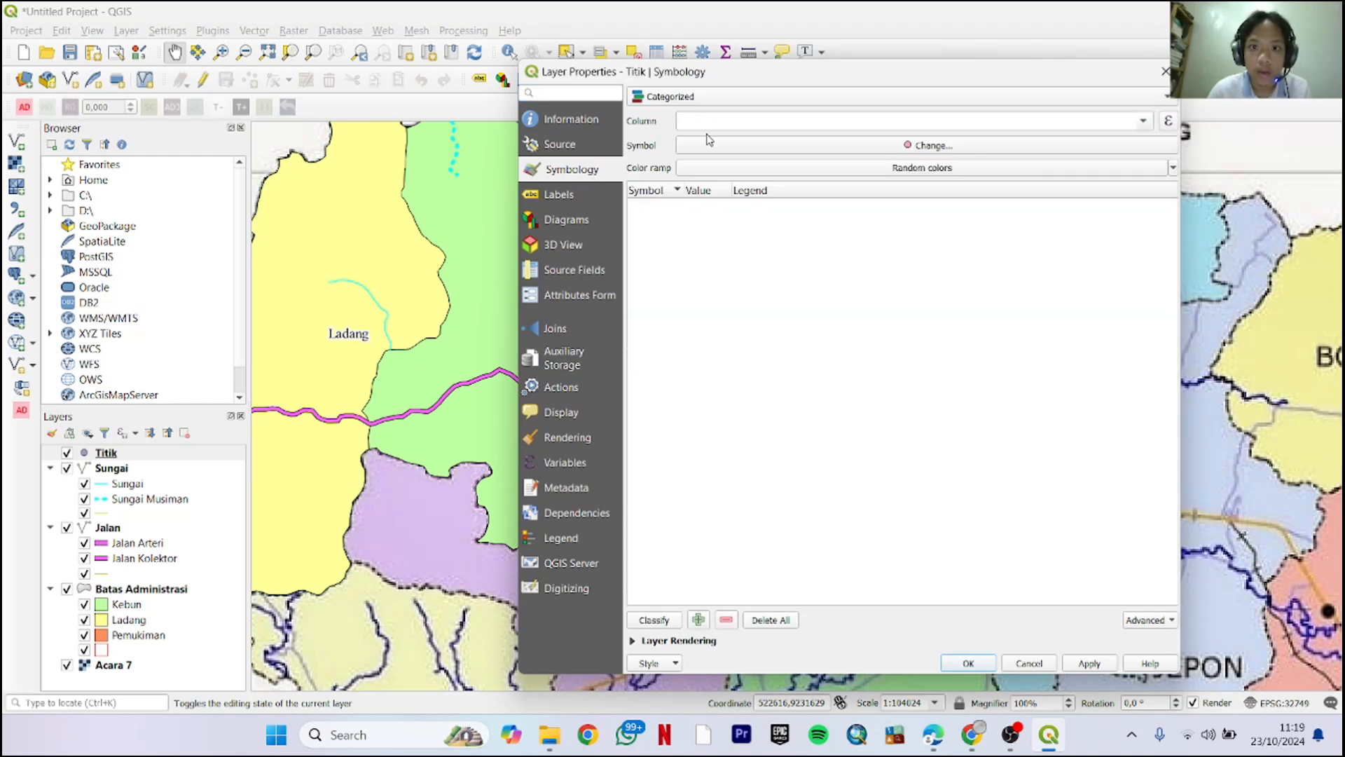
pyautogui.click(1140, 122)
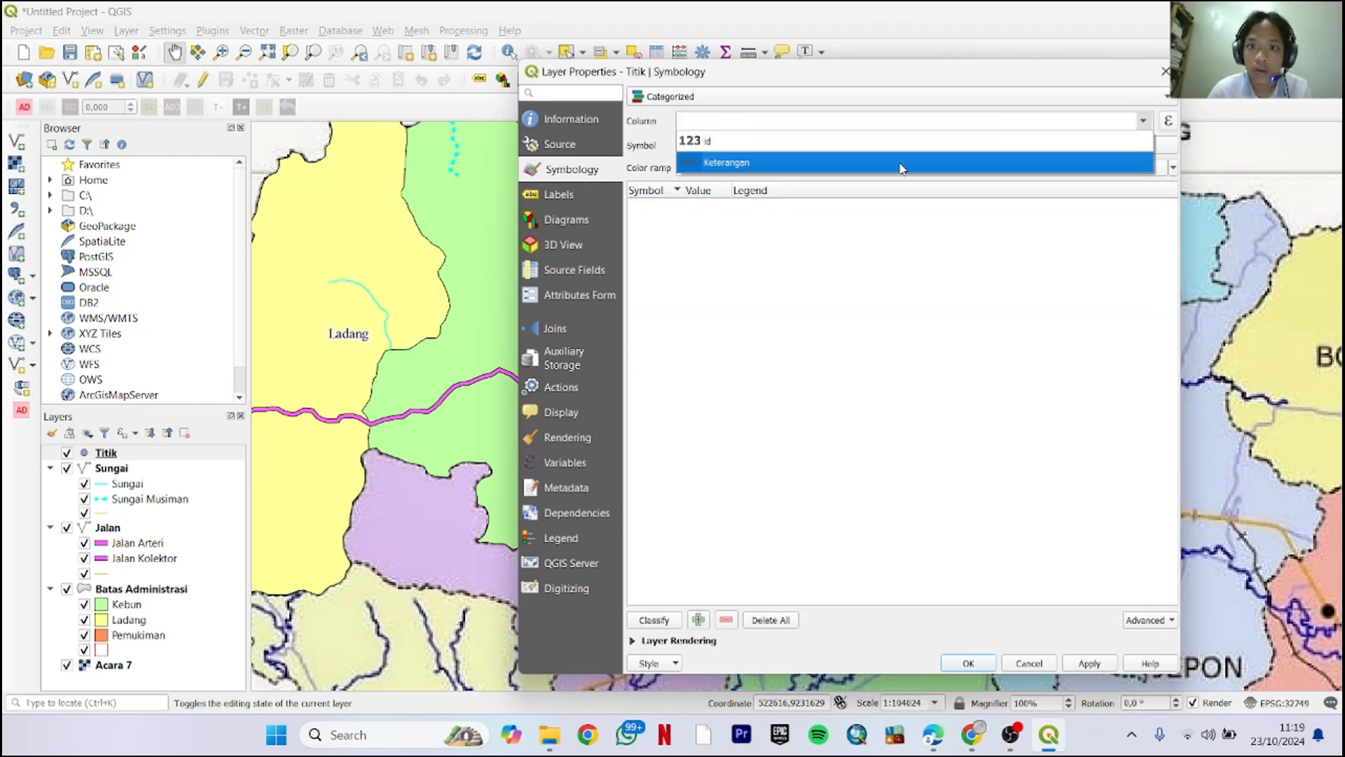
pyautogui.click(1148, 164)
pyautogui.click(648, 619)
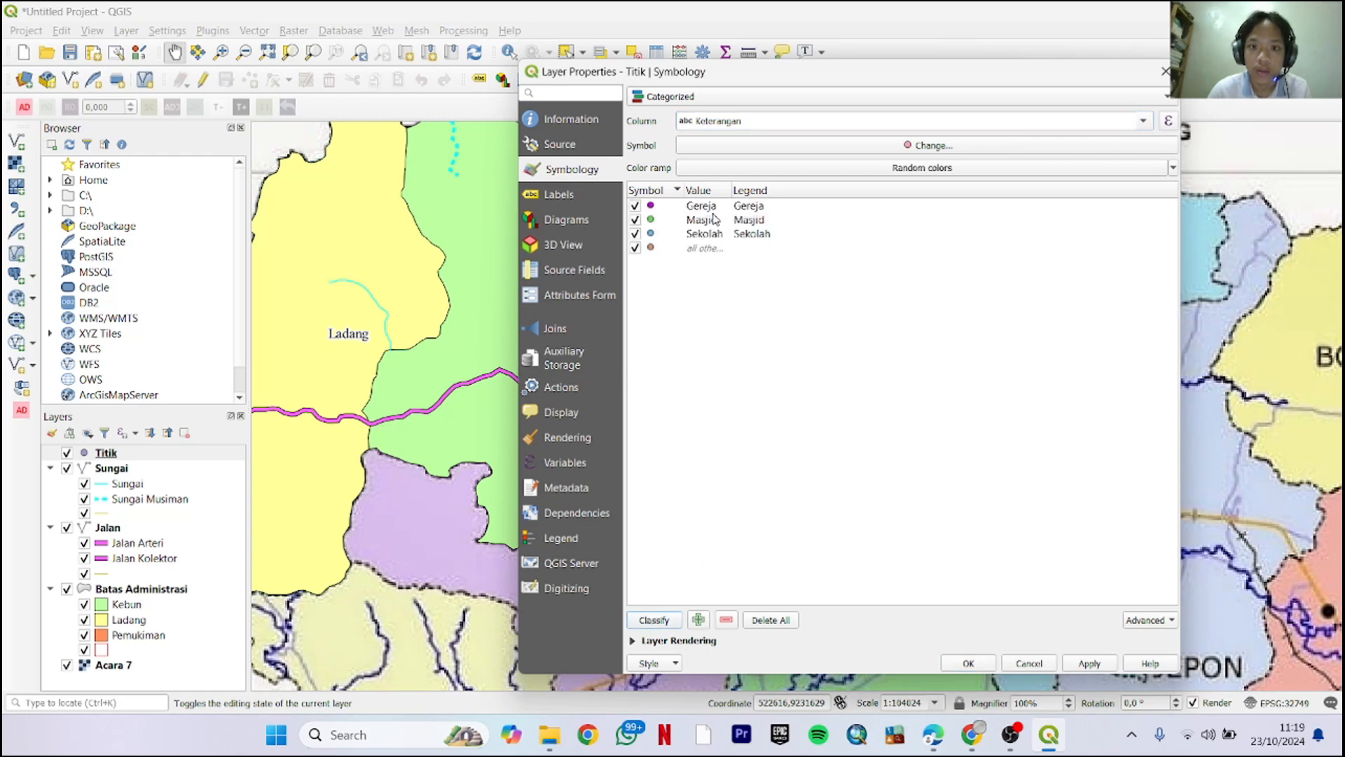
# Search the symbols for "gereja" and assign the Gereja symbol to the Gereja category
pyautogui.doubleClick(652, 210)
pyautogui.click(423, 328)
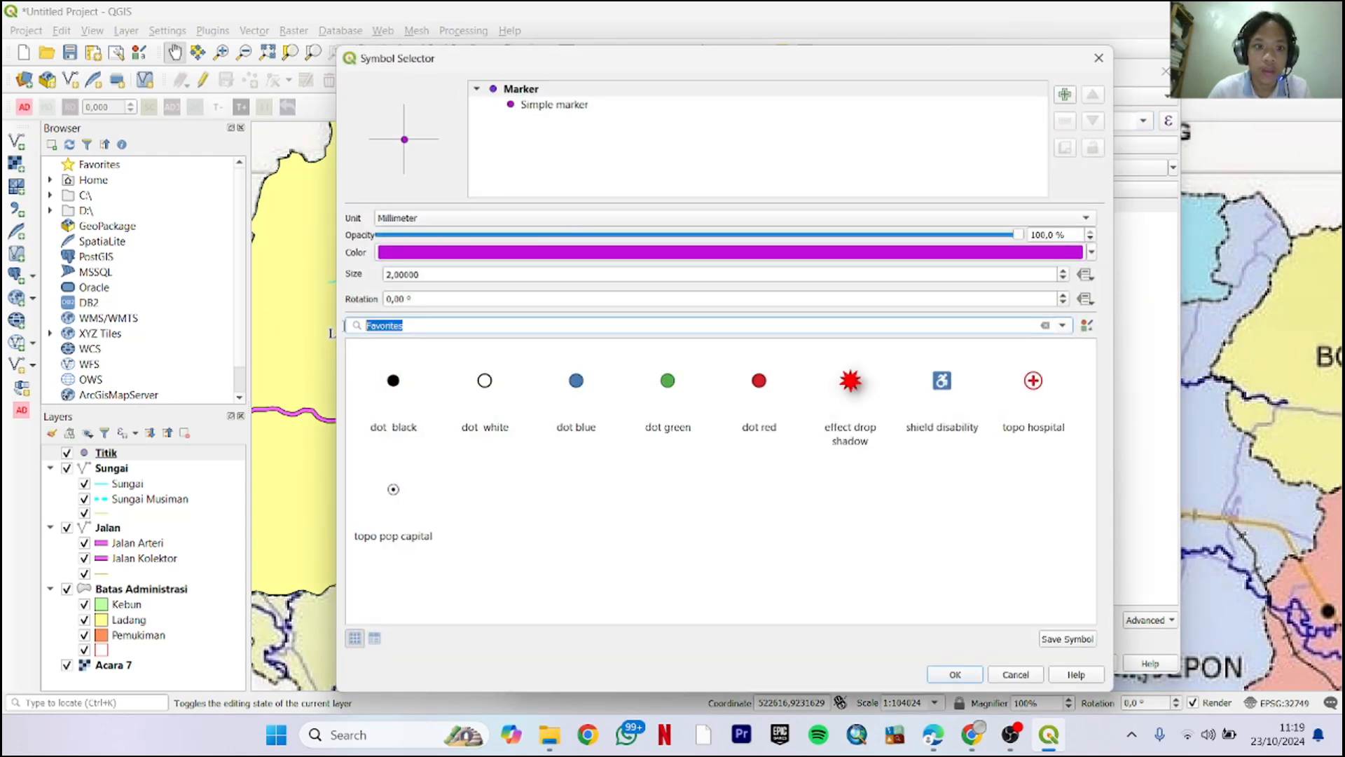
pyautogui.write('gereja')
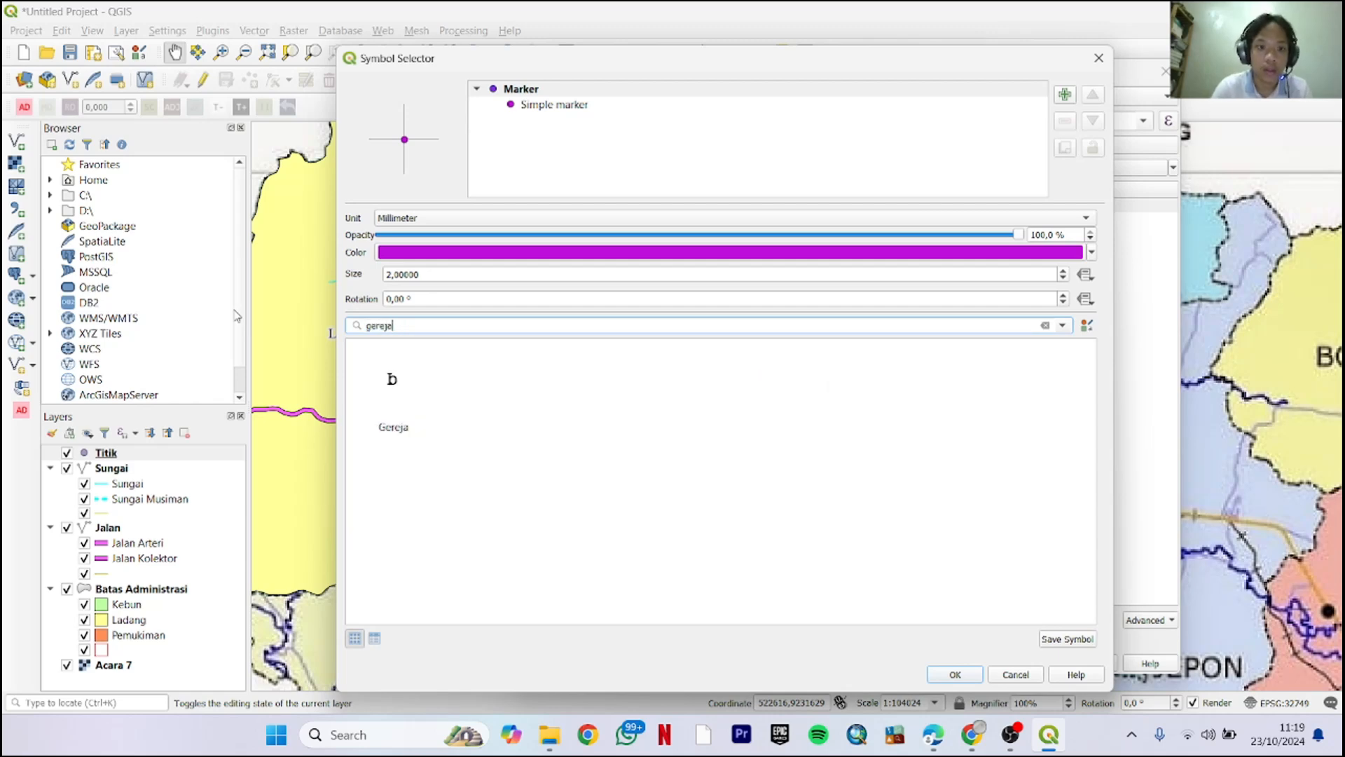
pyautogui.moveTo(1017, 59); pyautogui.dragTo(1127, 48)
pyautogui.click(505, 388)
pyautogui.click(1065, 663)
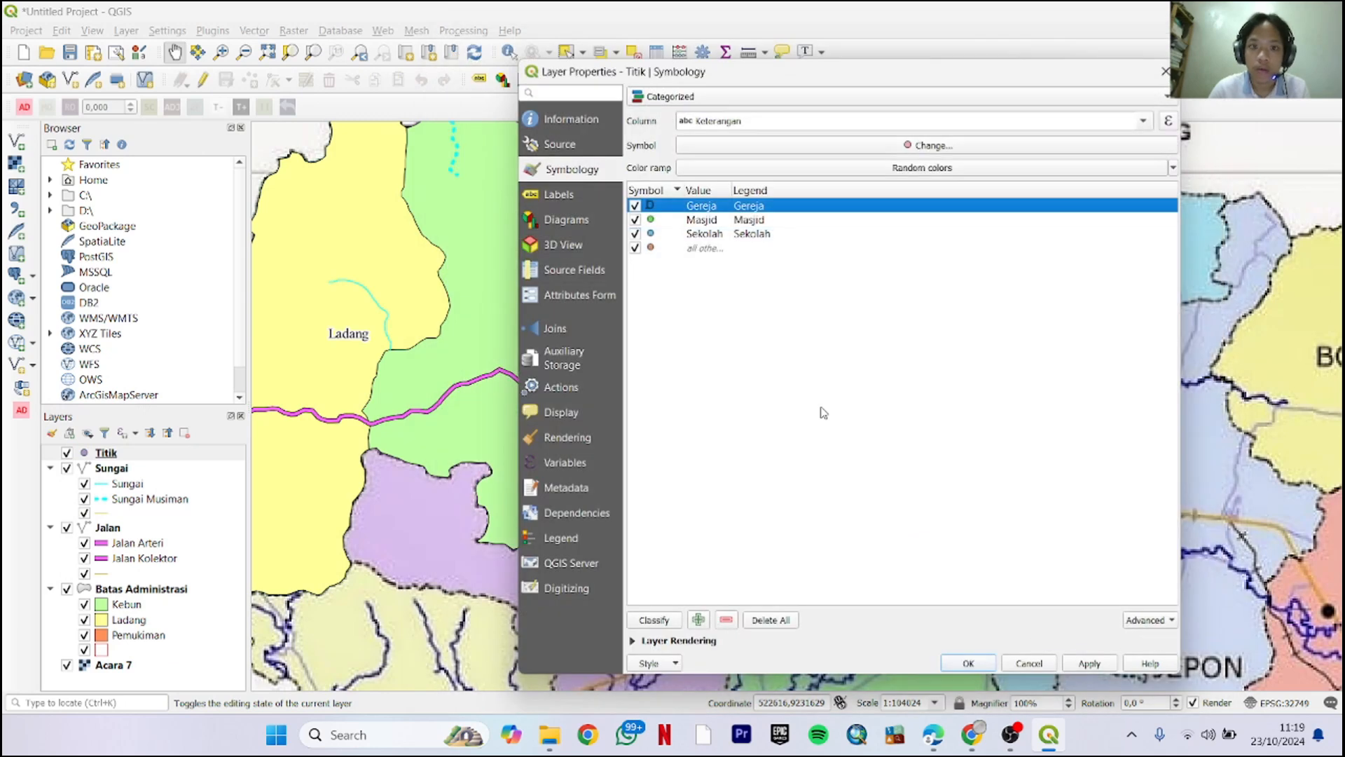
# Search the symbols for "masj" and assign the Masjid symbol to the Masjid category
pyautogui.doubleClick(639, 222)
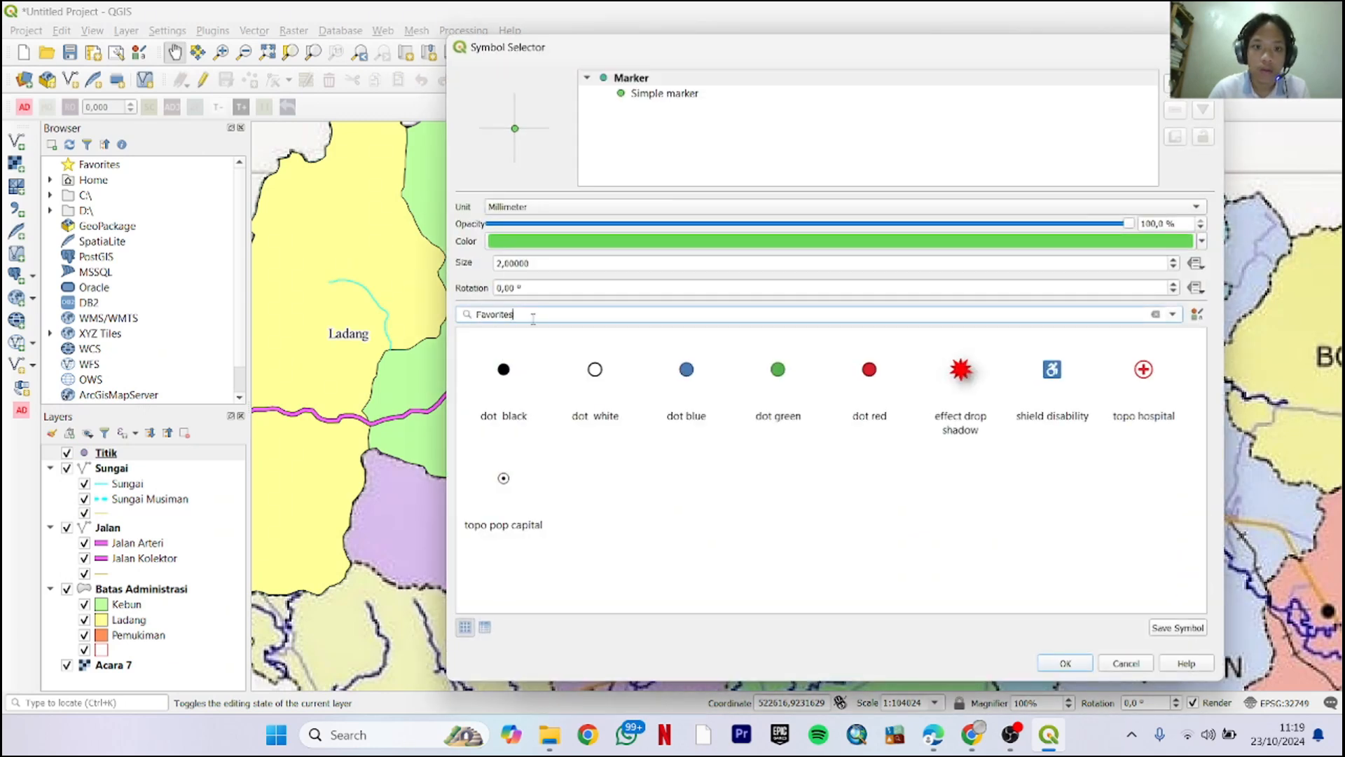
pyautogui.write('masj')
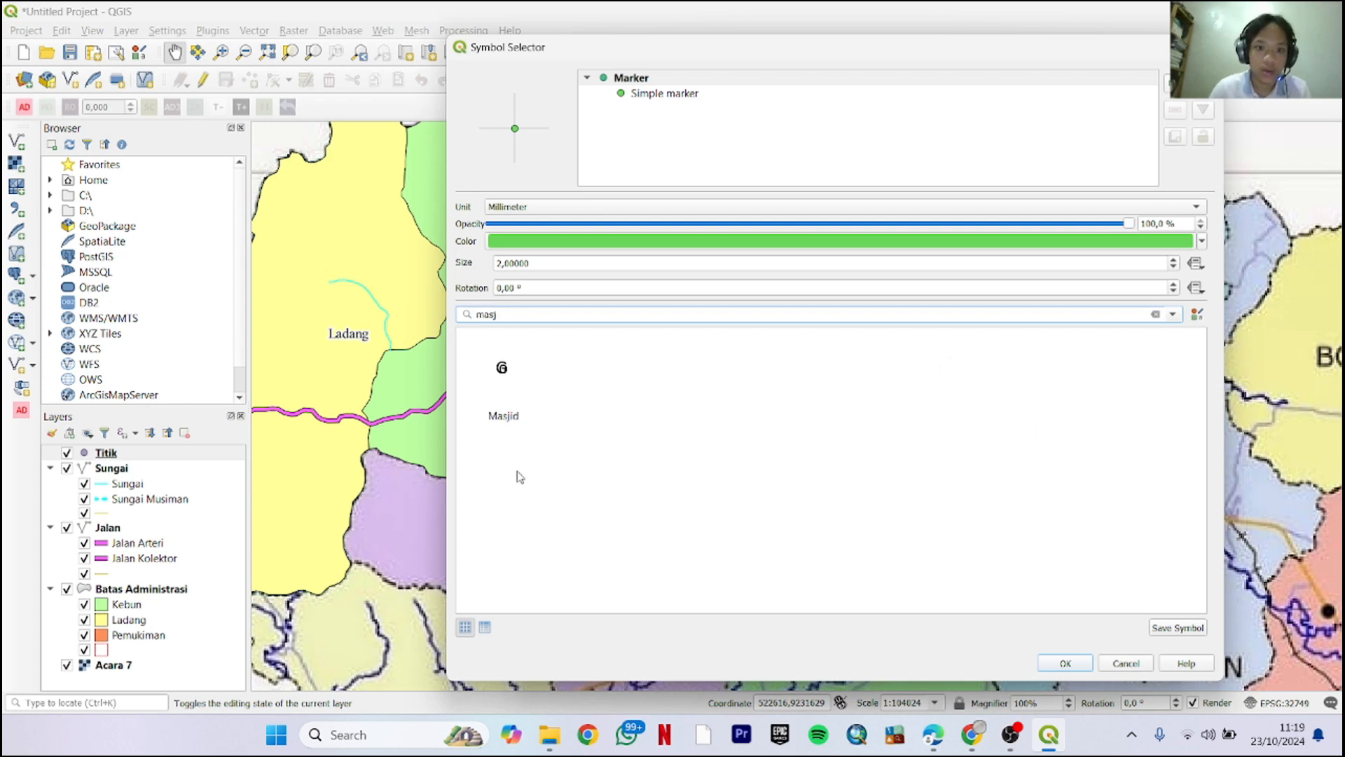
pyautogui.click(516, 412)
pyautogui.click(1064, 661)
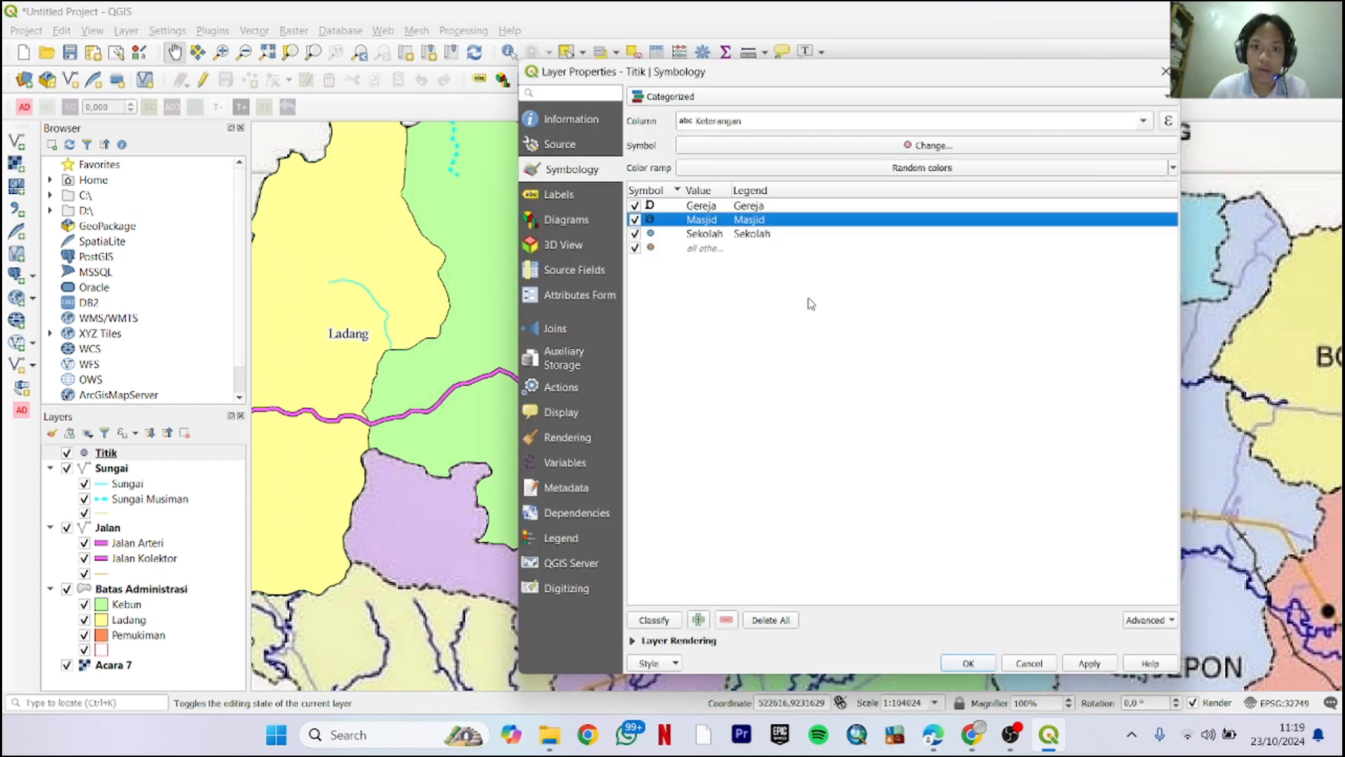
# Search the symbols for "pend" and assign the Pendidikan Dasar symbol to the Sekolah category
pyautogui.doubleClick(651, 235)
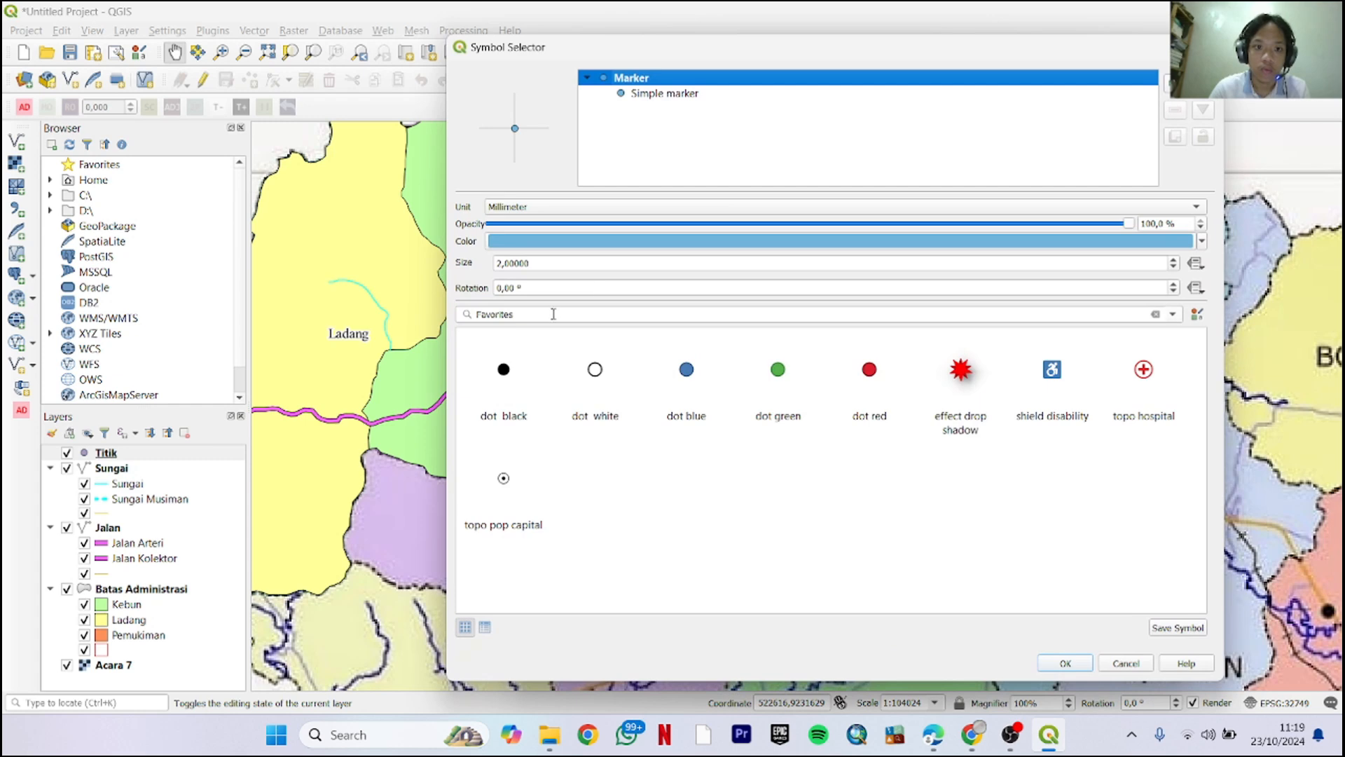
pyautogui.doubleClick(553, 314)
pyautogui.write('seko')
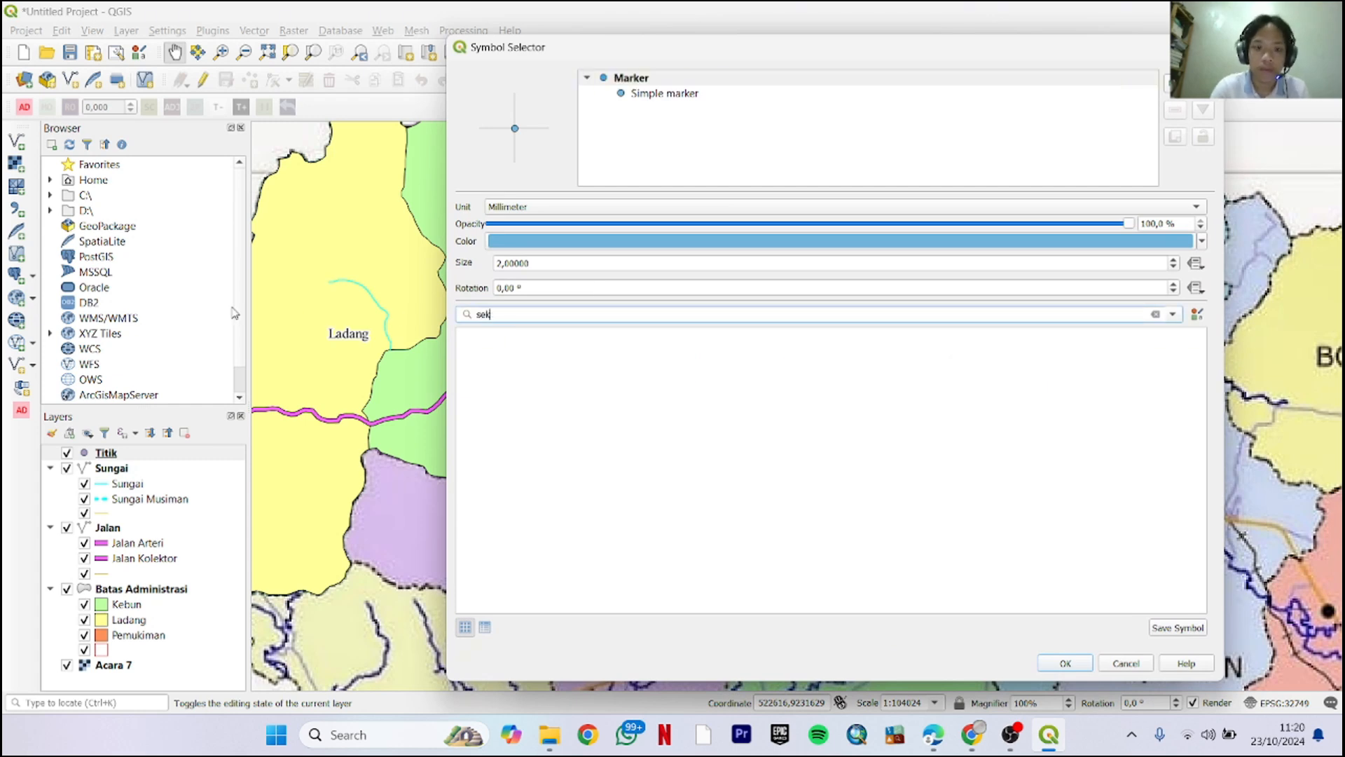
pyautogui.press('BackSpace')
pyautogui.press('BackSpace')
pyautogui.press('BackSpace')
pyautogui.write('pend')
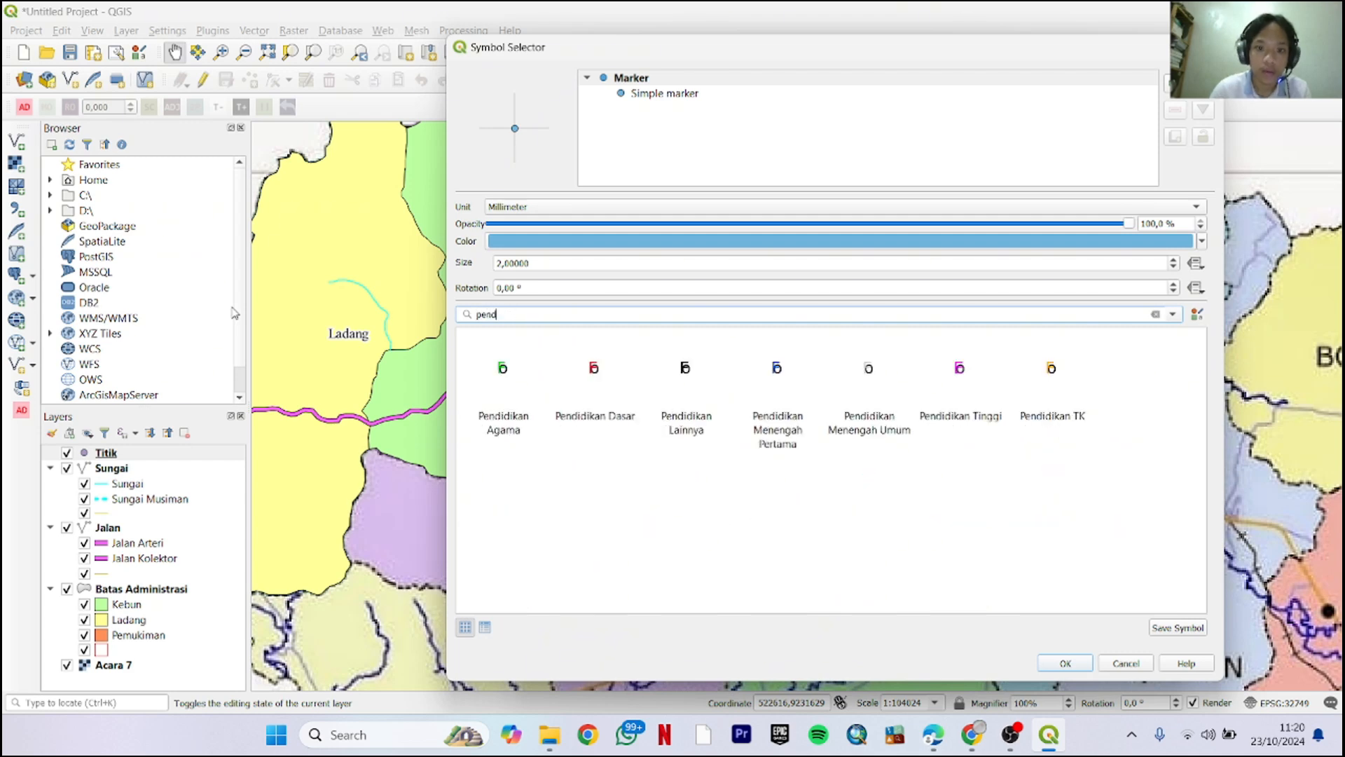
pyautogui.click(589, 392)
pyautogui.click(1057, 664)
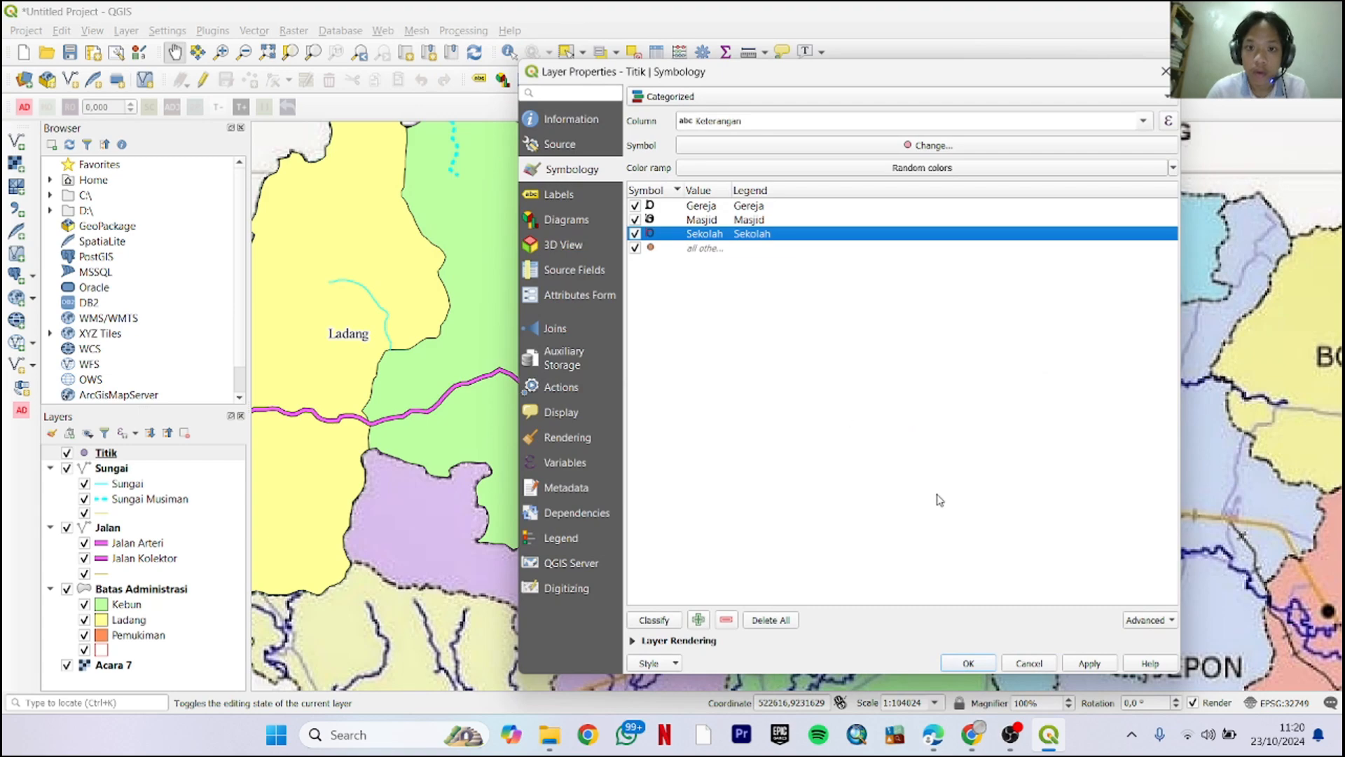
# Apply the categorized symbology to the Titik layer, close its properties and view the point symbols on the map
pyautogui.click(1089, 663)
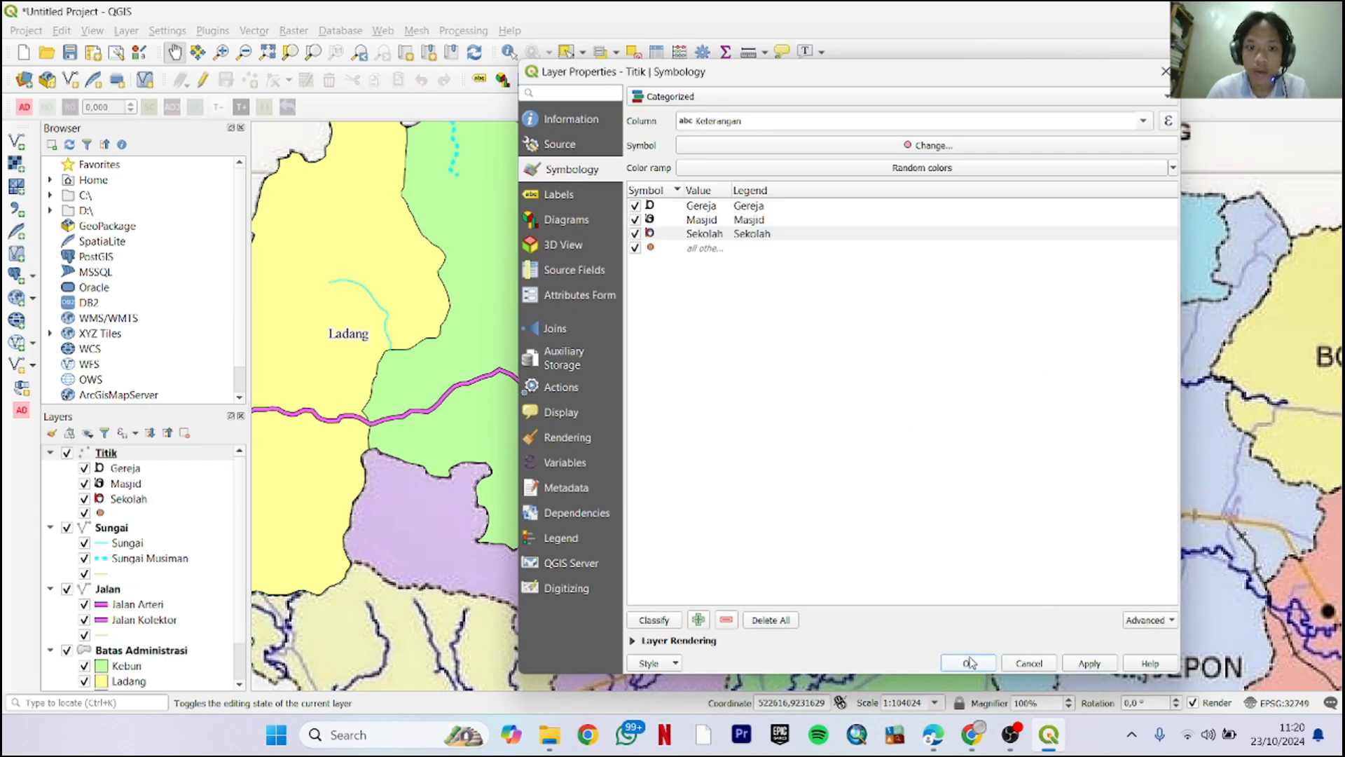
pyautogui.click(968, 663)
pyautogui.scroll(-1, 660, 436)
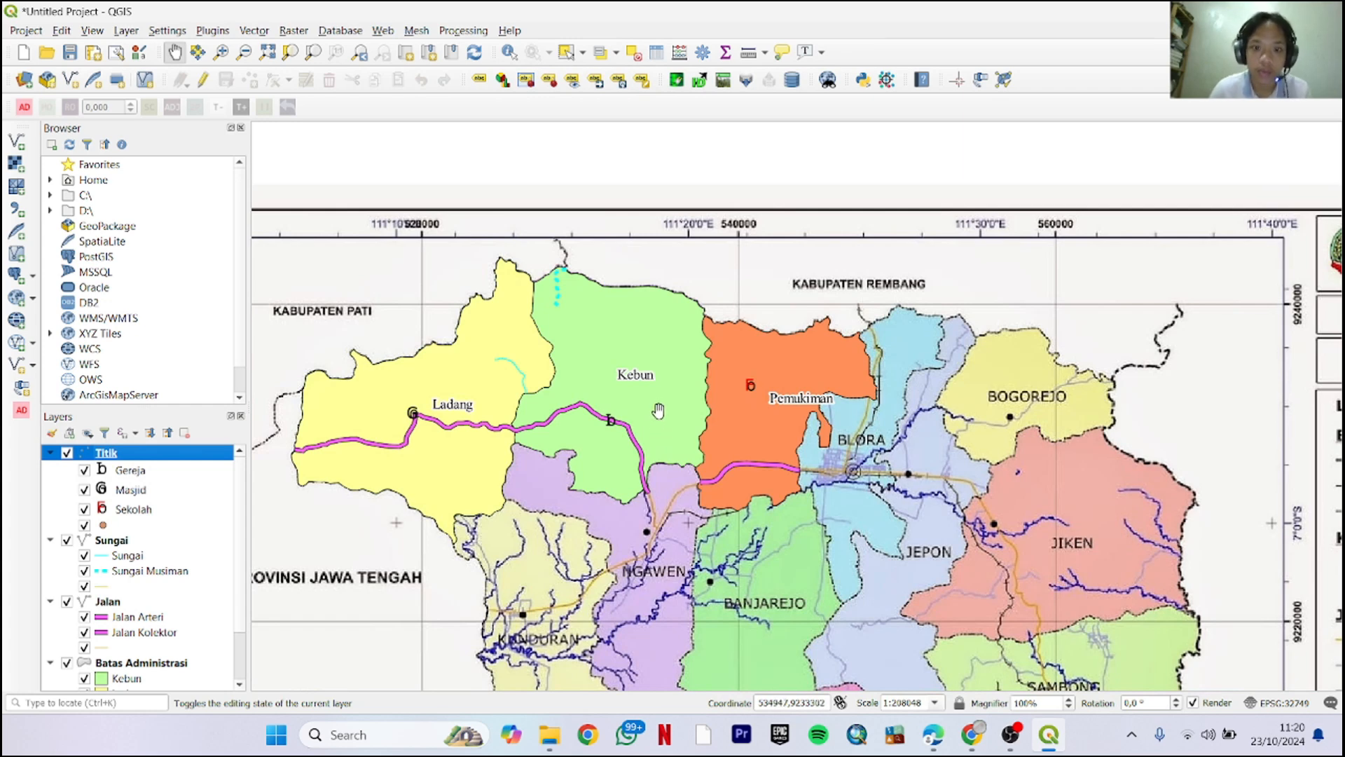
pyautogui.moveTo(661, 413); pyautogui.dragTo(747, 398)
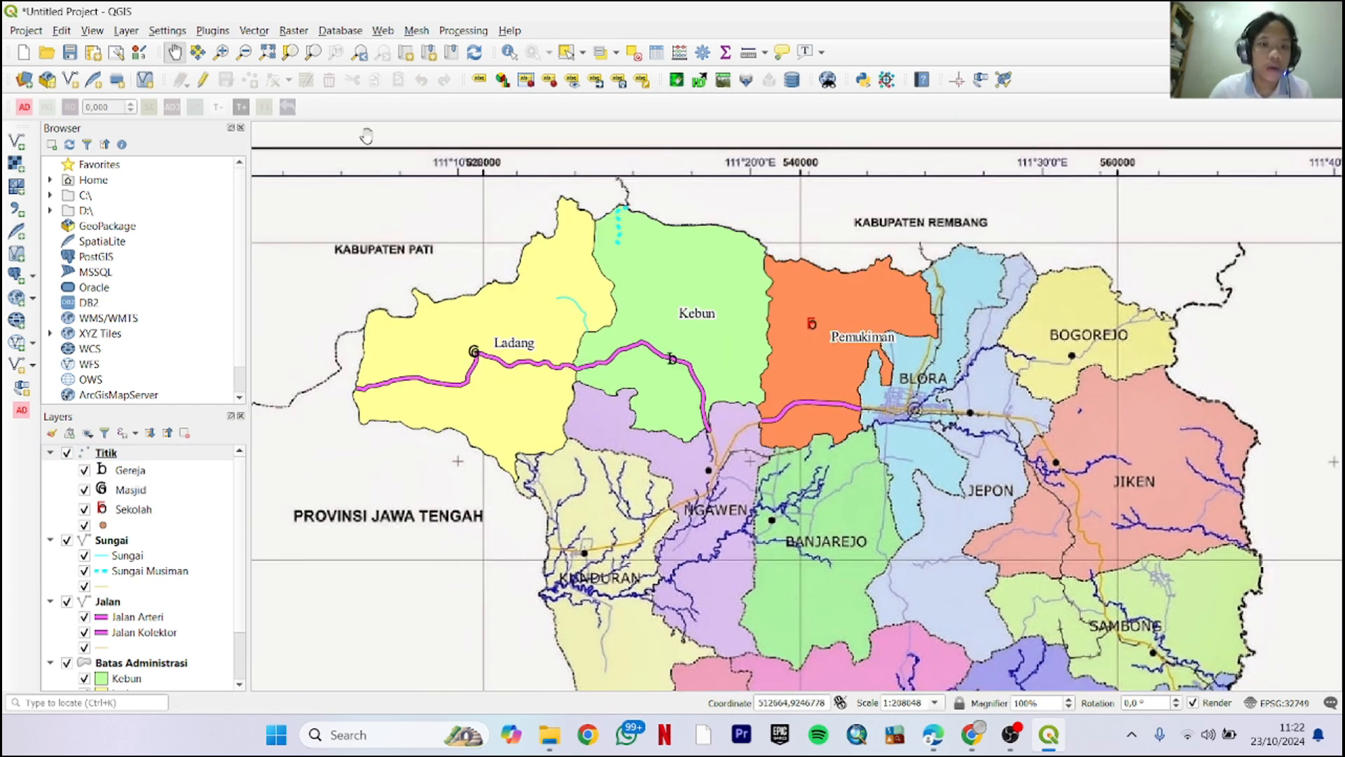
# Start adding a vector layer from file and browse to the SIL\Acara 7 folder on drive D:
pyautogui.click(126, 31)
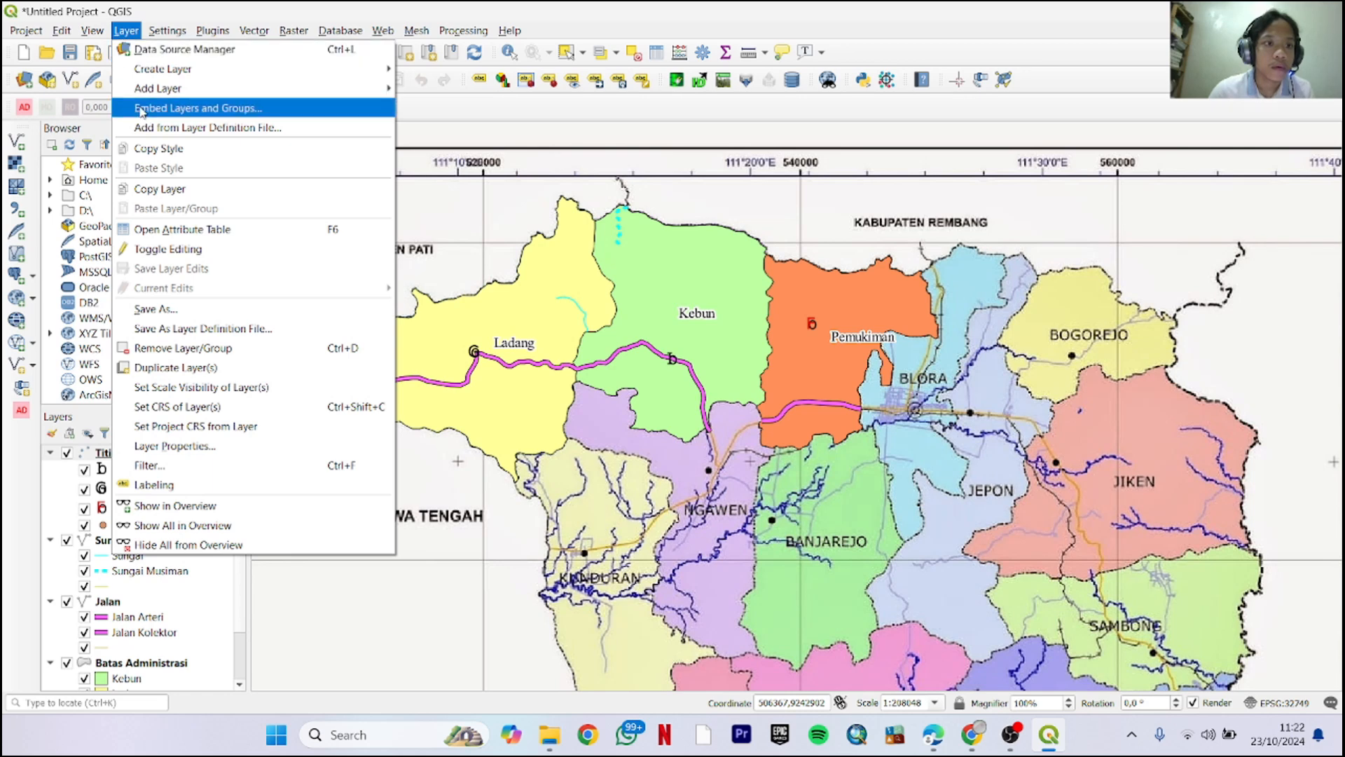
pyautogui.moveTo(158, 88)
pyautogui.click(416, 90)
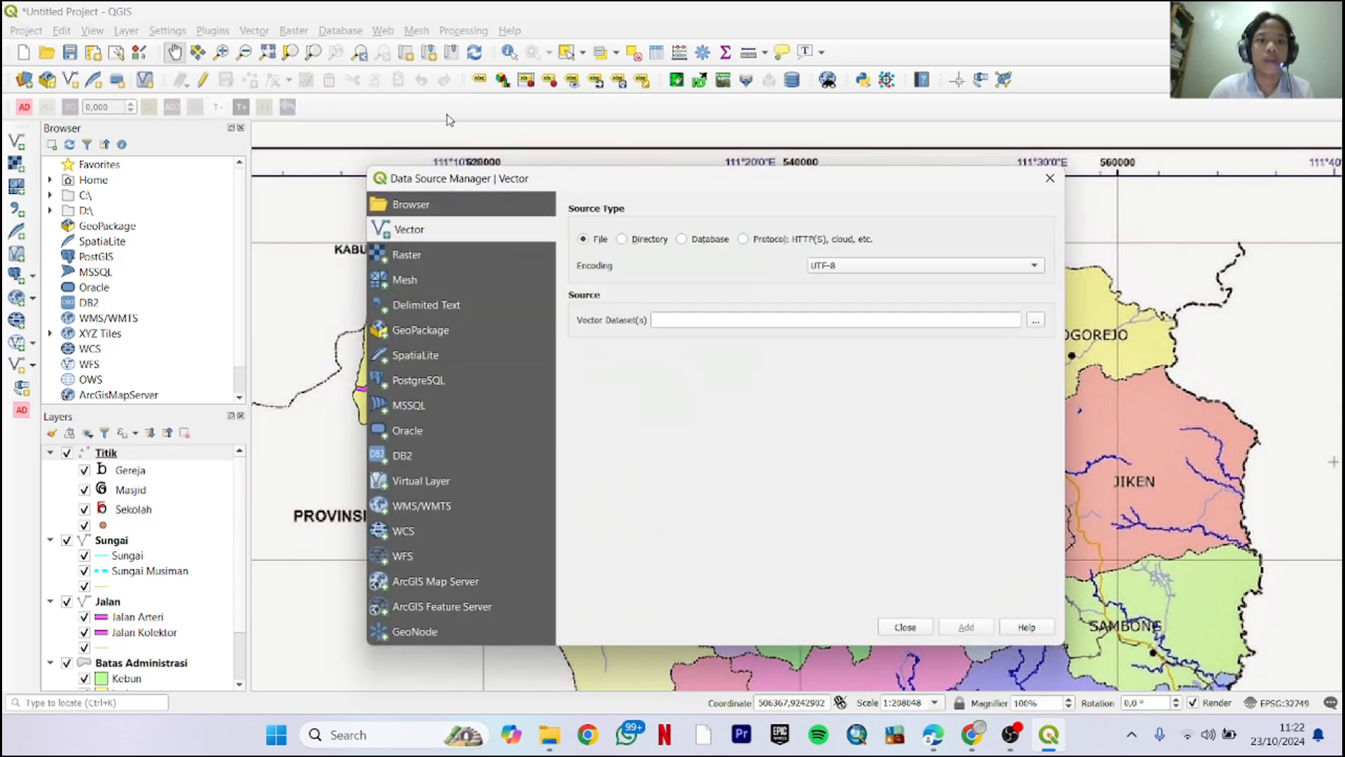
pyautogui.click(1036, 321)
pyautogui.click(448, 565)
pyautogui.scroll(-1, 586, 341)
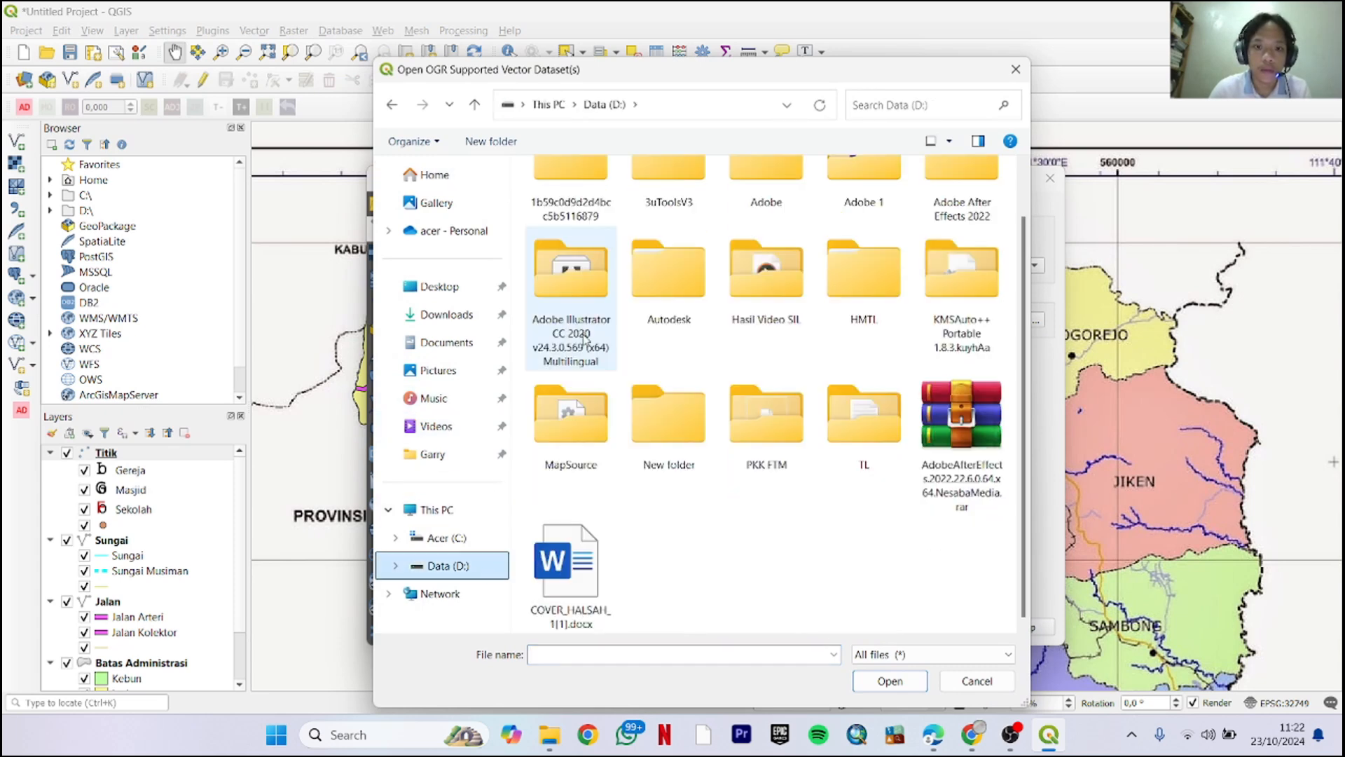
pyautogui.doubleClick(862, 414)
pyautogui.doubleClick(561, 400)
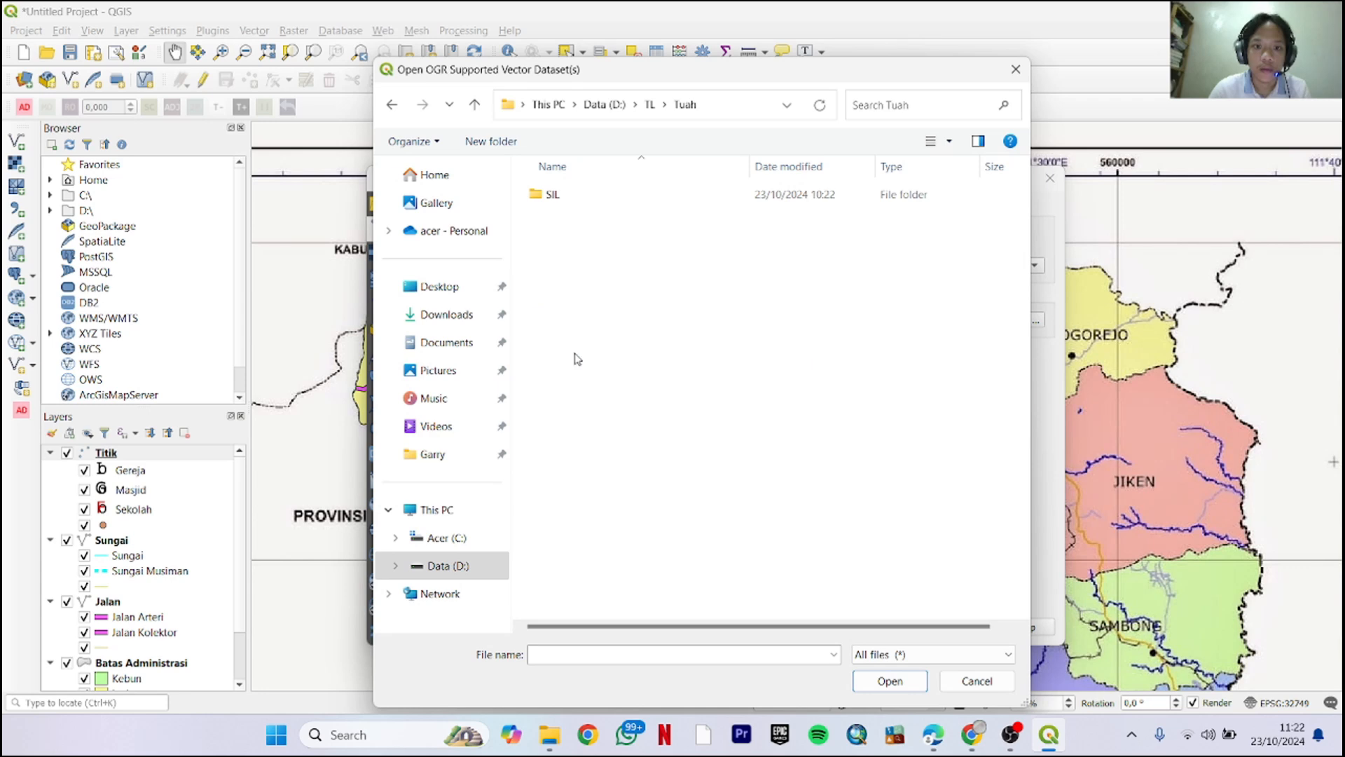
pyautogui.doubleClick(610, 200)
pyautogui.doubleClick(609, 324)
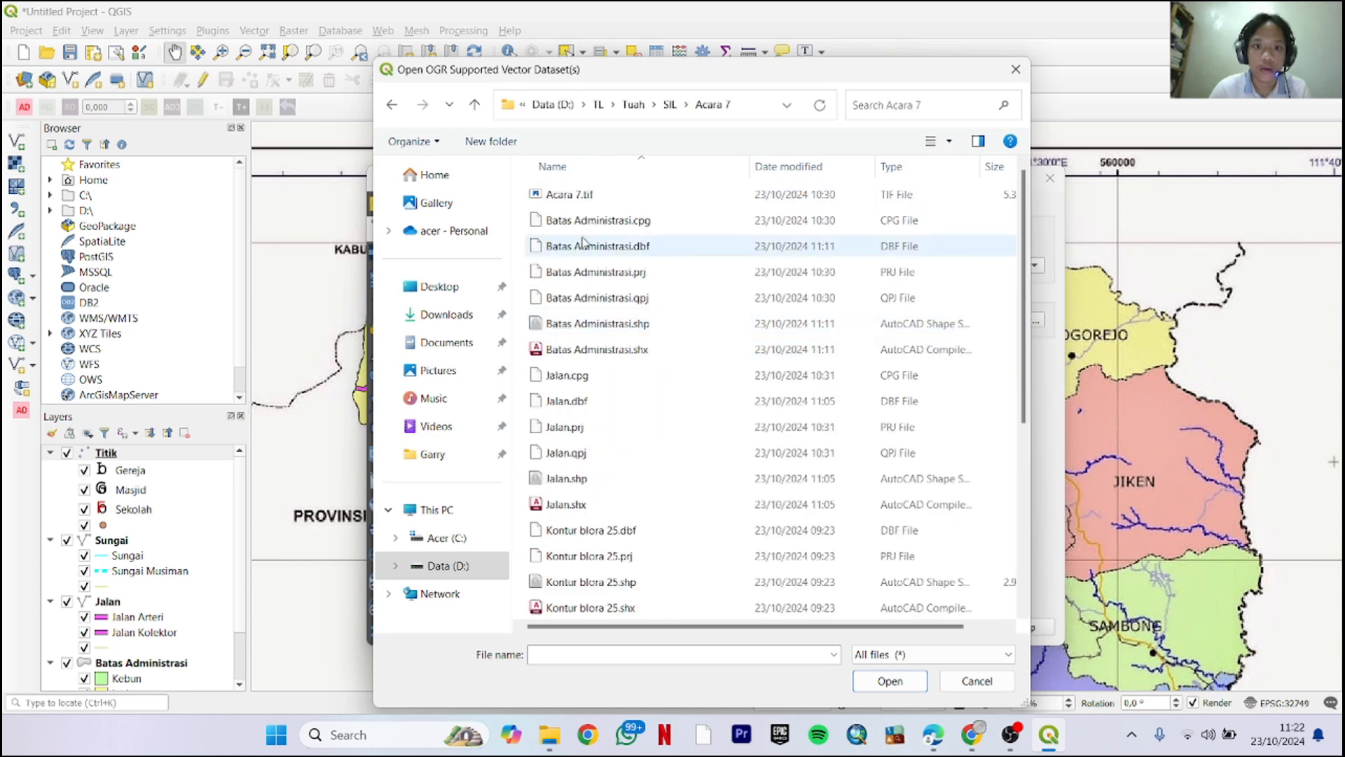
# Add the Kontur blora 25.shp contour dataset to the project and close the Data Source Manager
pyautogui.scroll(-3, 613, 378)
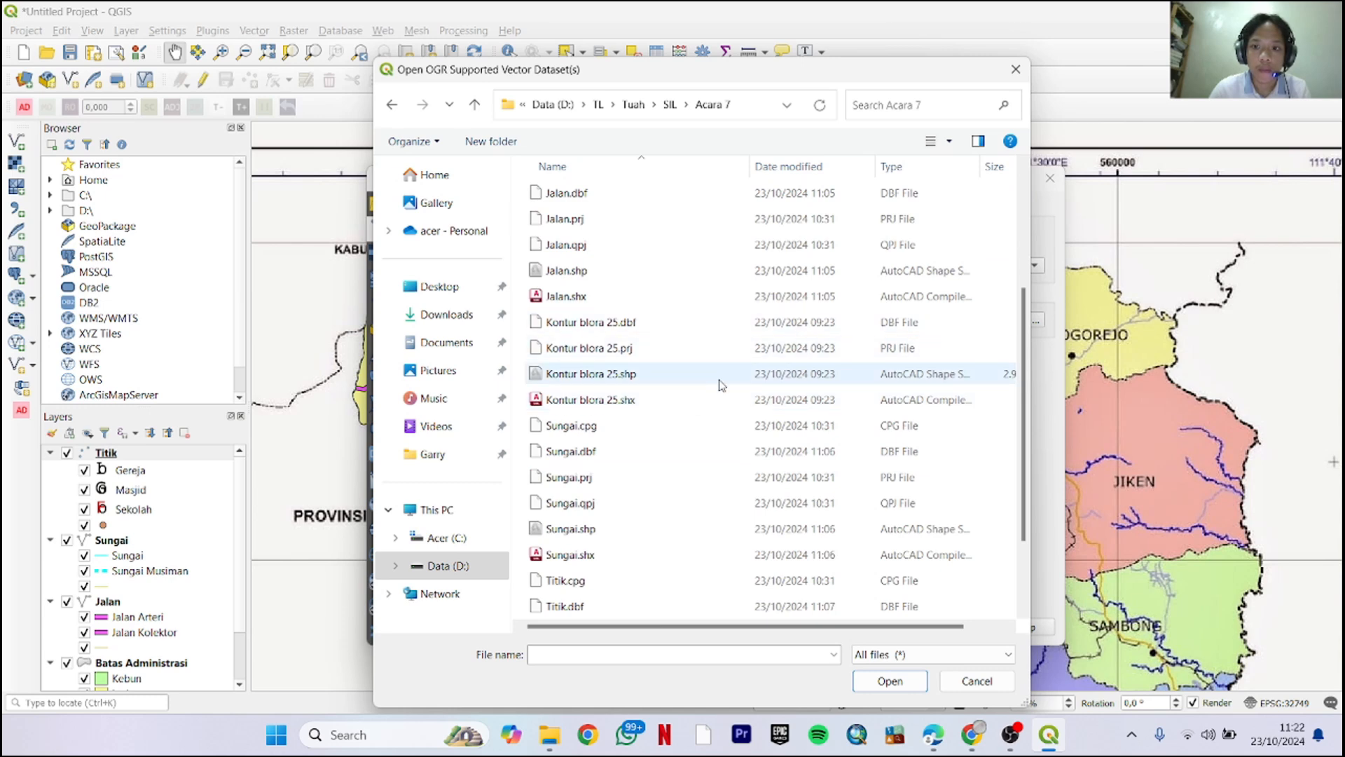
pyautogui.click(697, 384)
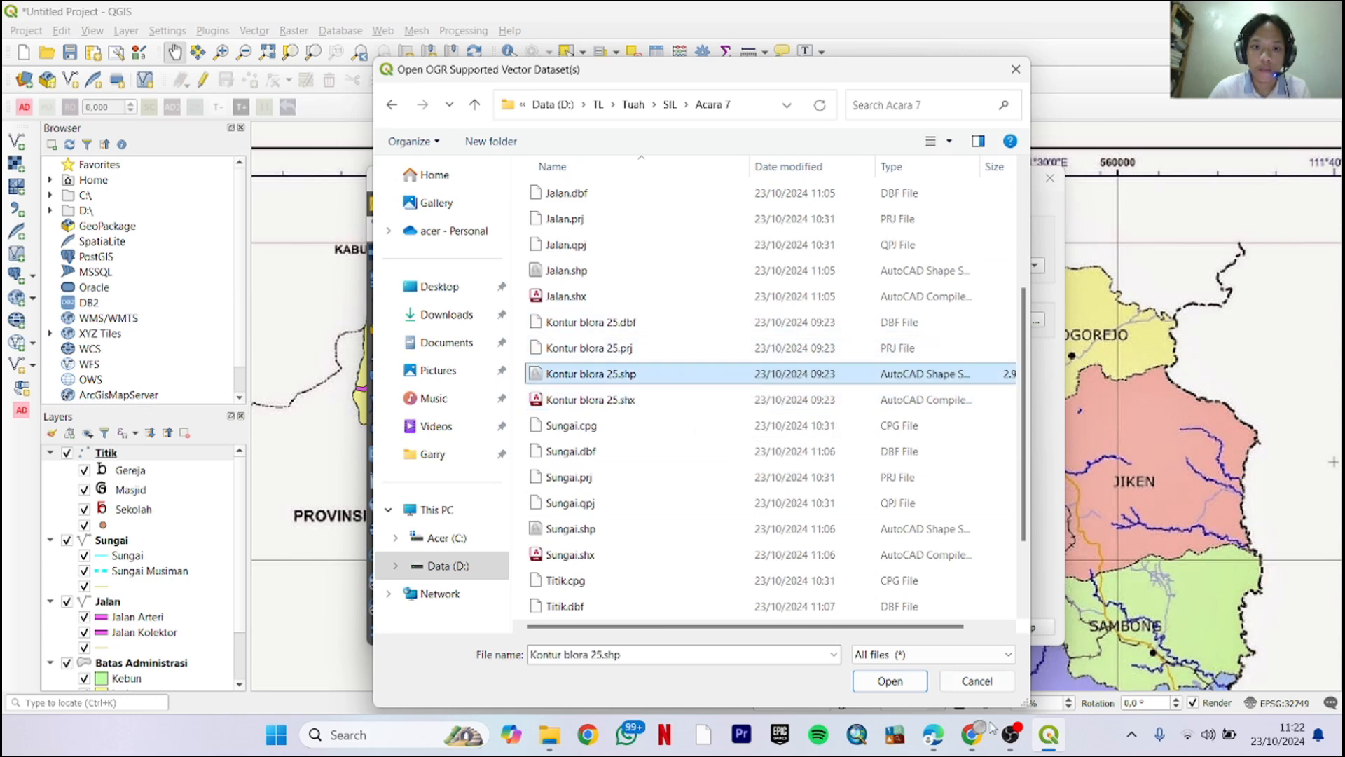
pyautogui.click(890, 681)
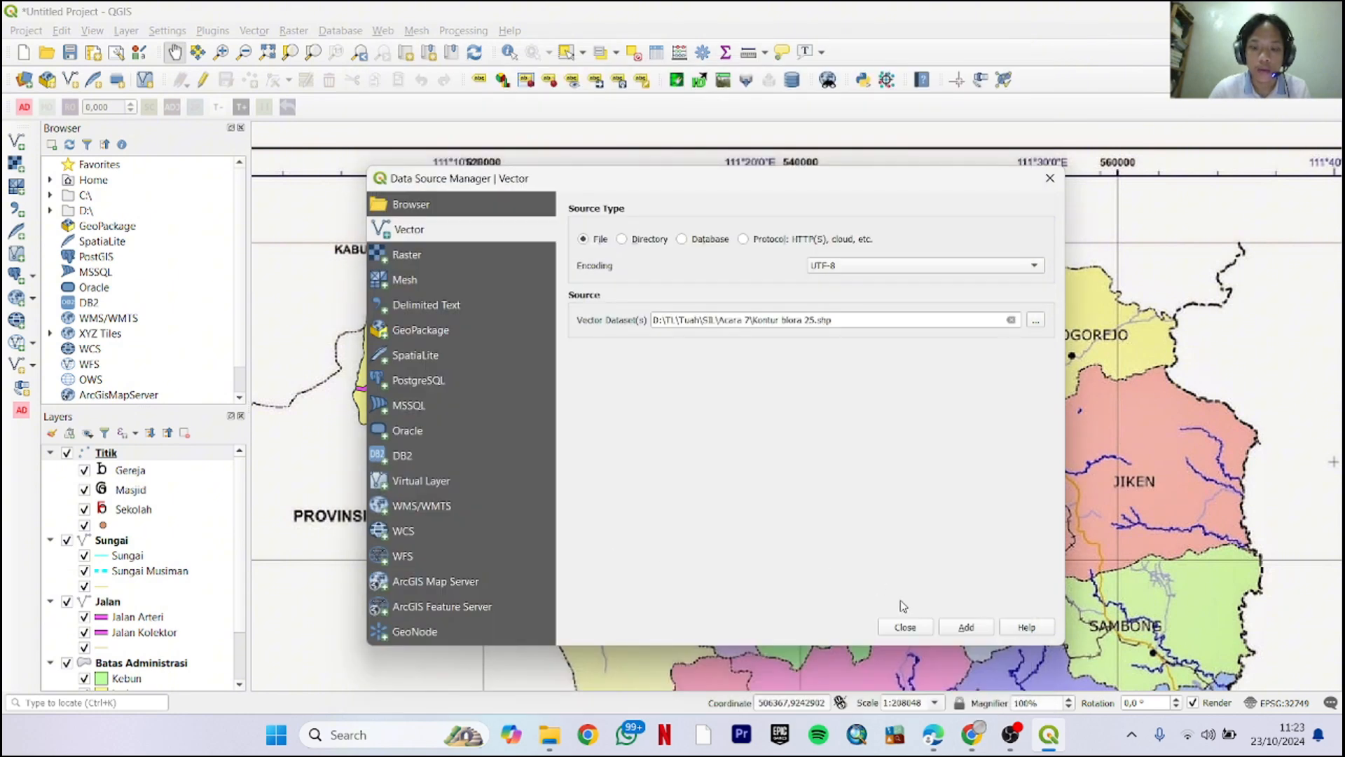
pyautogui.click(966, 628)
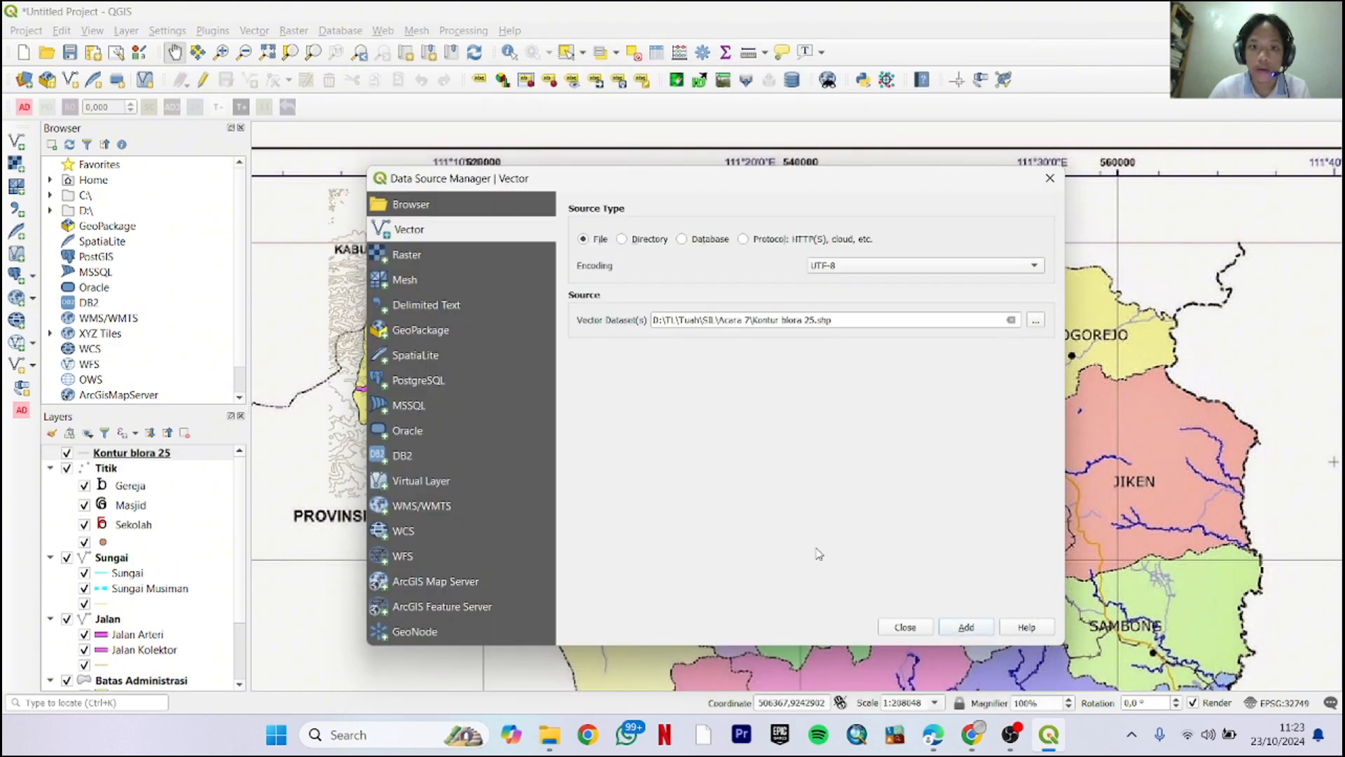
pyautogui.click(905, 627)
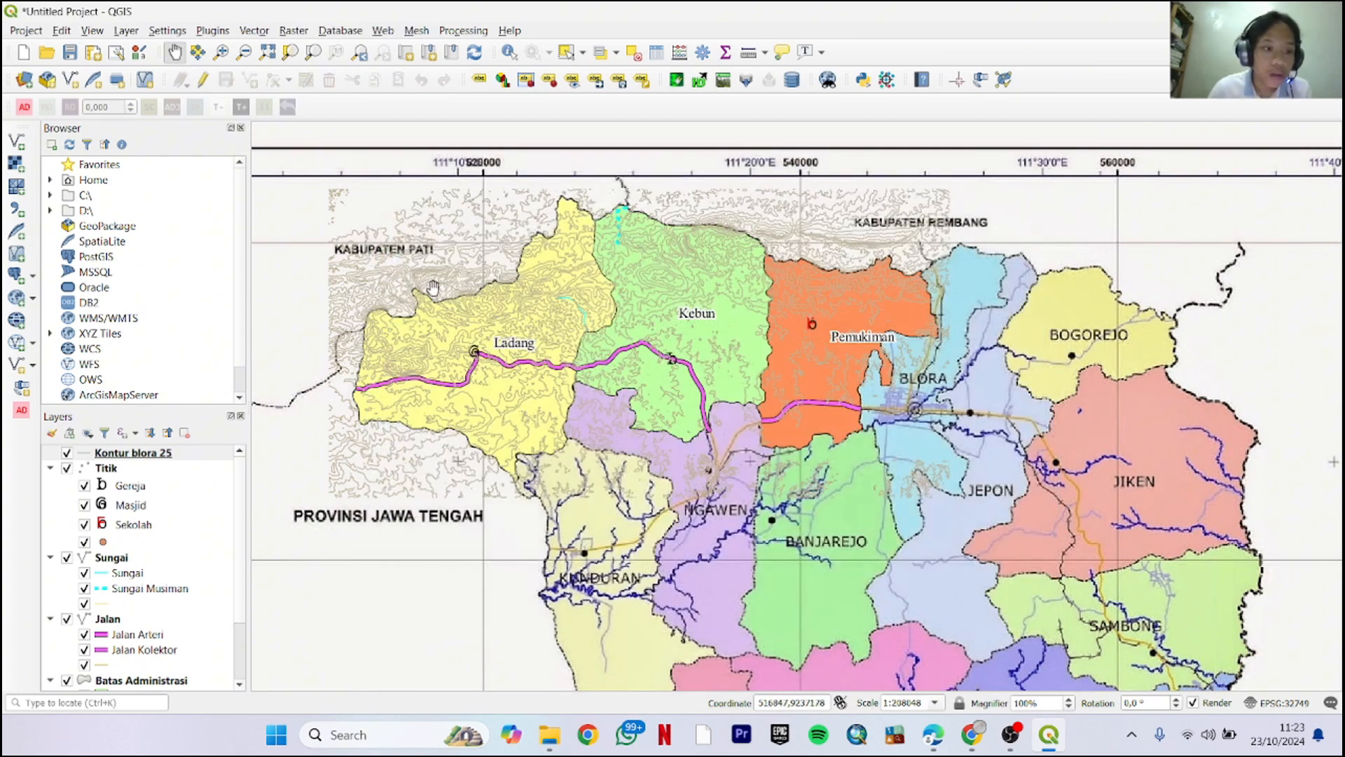
# Collapse the legend entries of the Titik, Sungai, Jalan and Batas Administrasi layers
pyautogui.click(50, 468)
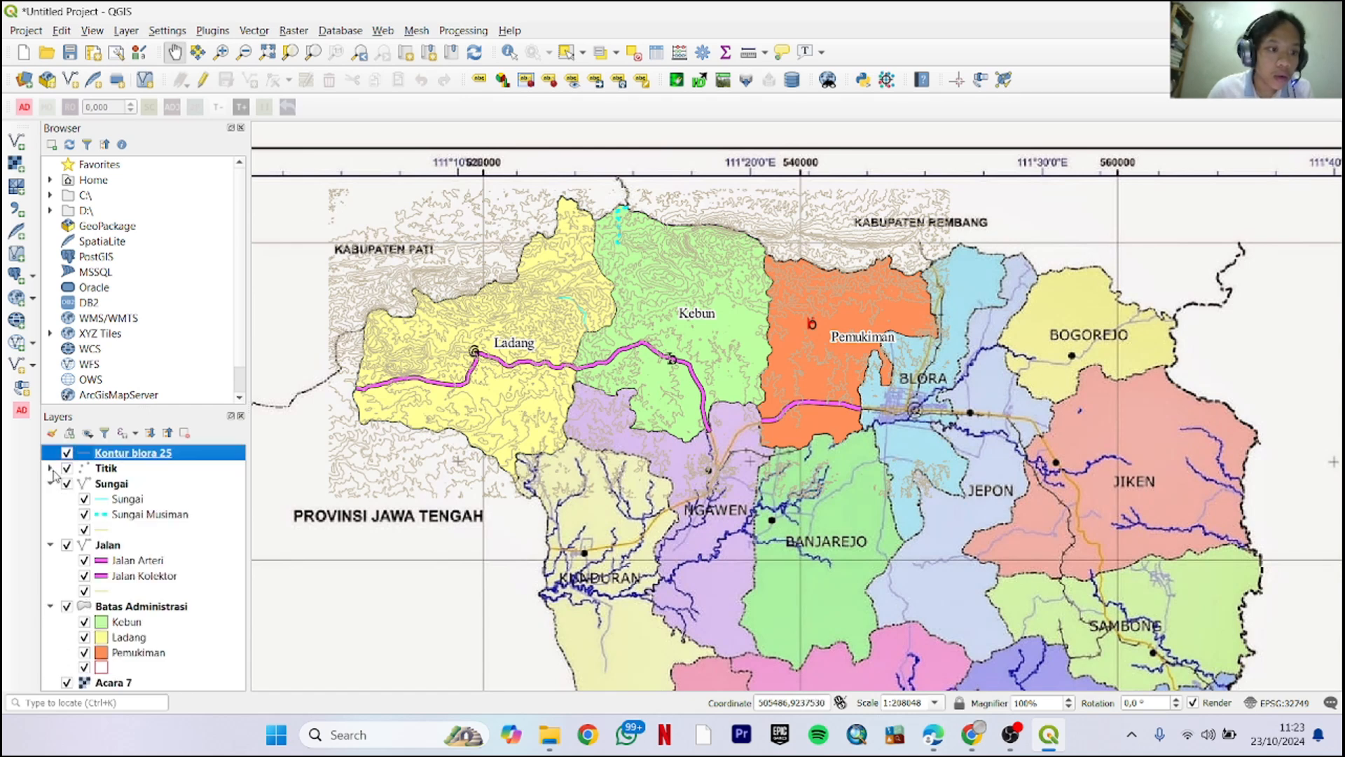
pyautogui.click(50, 483)
pyautogui.click(50, 499)
pyautogui.click(51, 514)
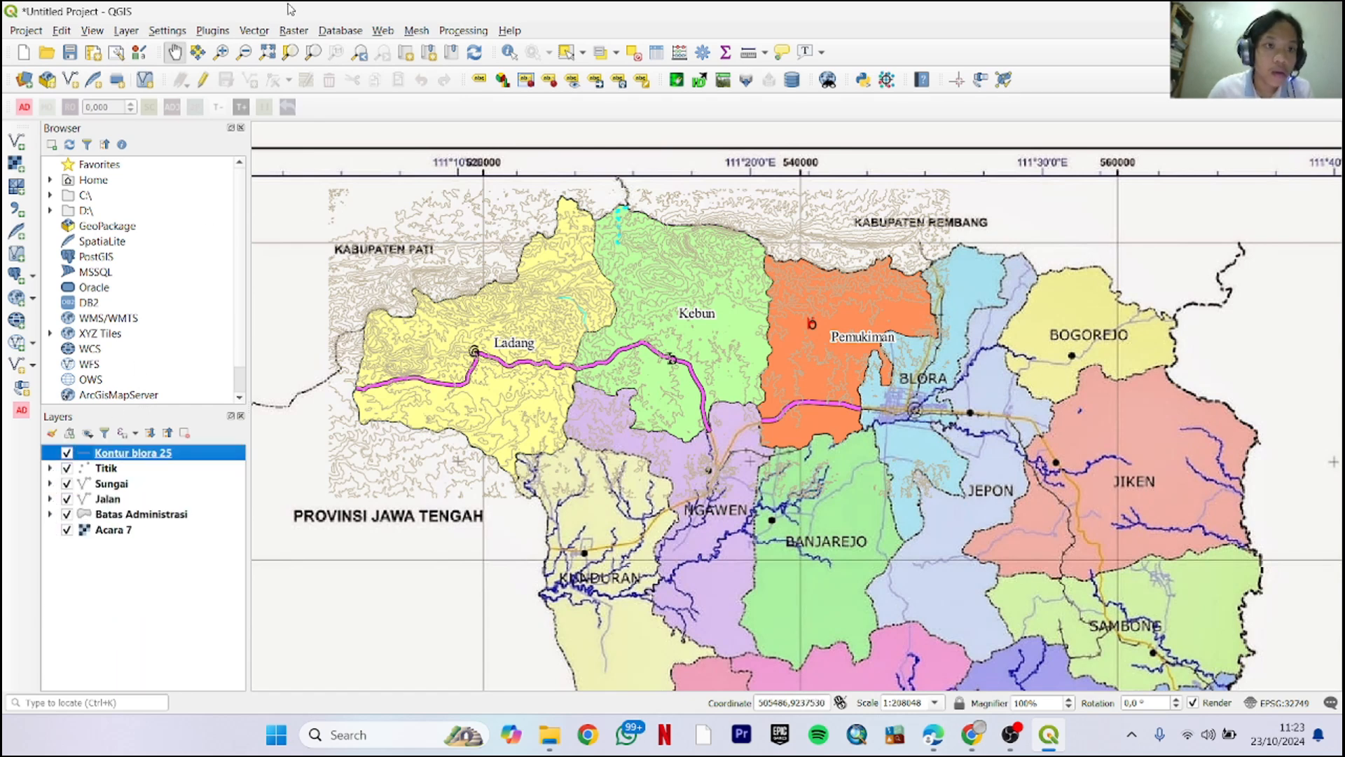
# Set up the Clip geoprocessing tool with Kontur blora 25 as input layer and Batas Administrasi as overlay layer
pyautogui.click(249, 32)
pyautogui.click(248, 36)
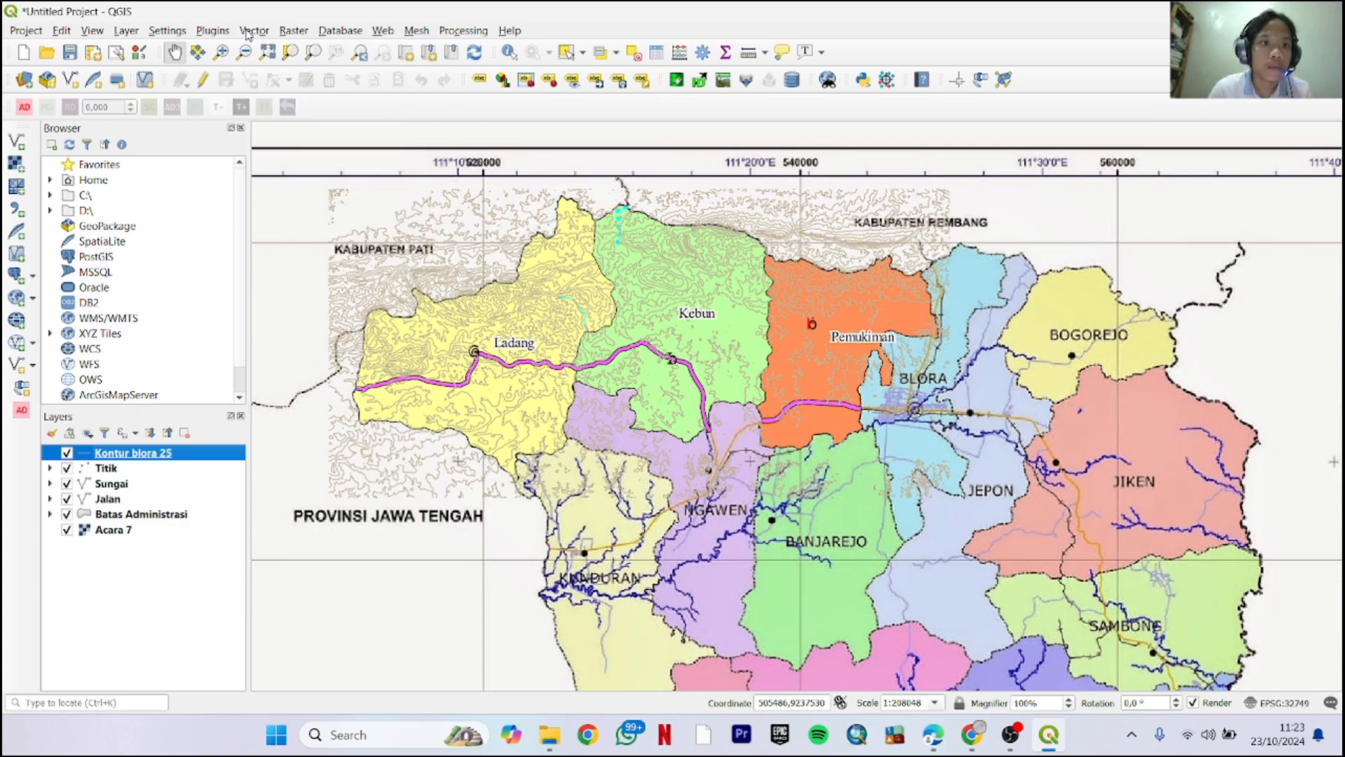
pyautogui.click(228, 33)
pyautogui.moveTo(283, 31)
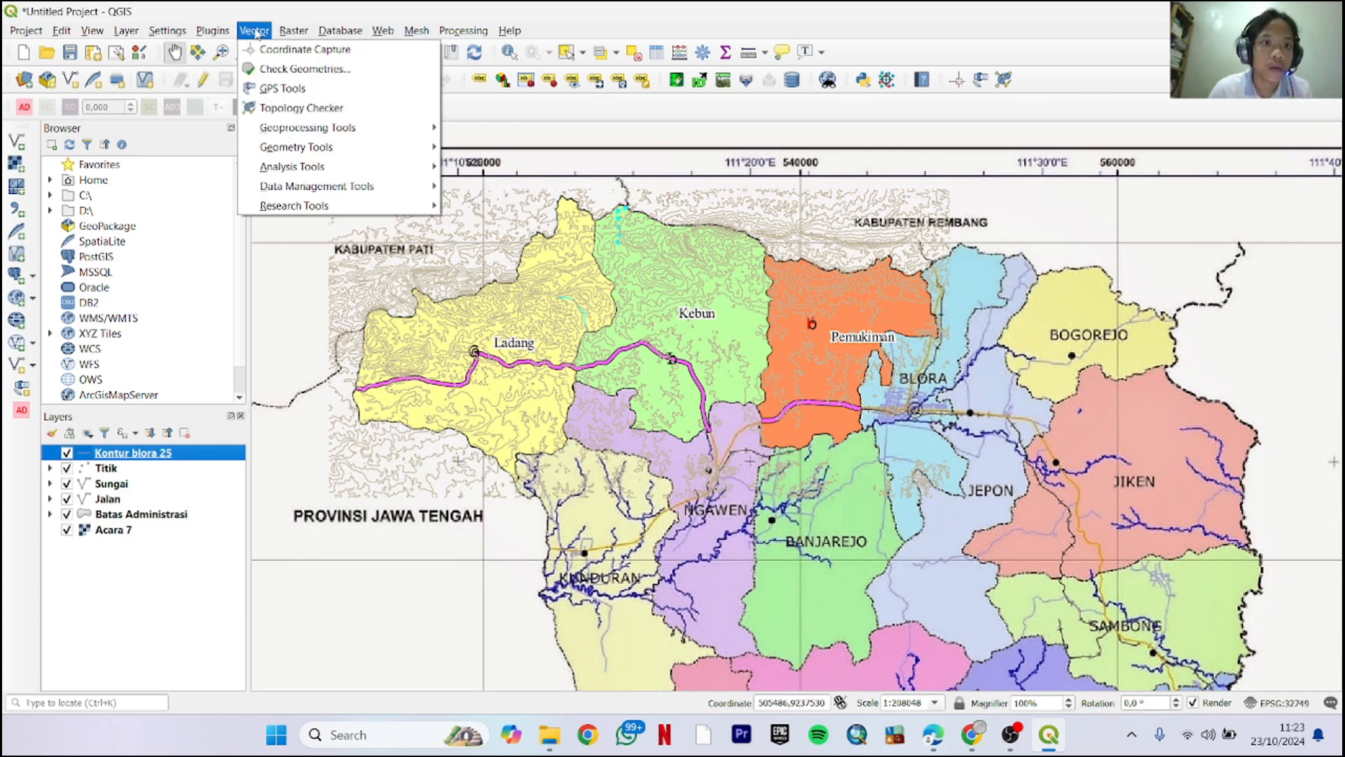
pyautogui.moveTo(296, 124)
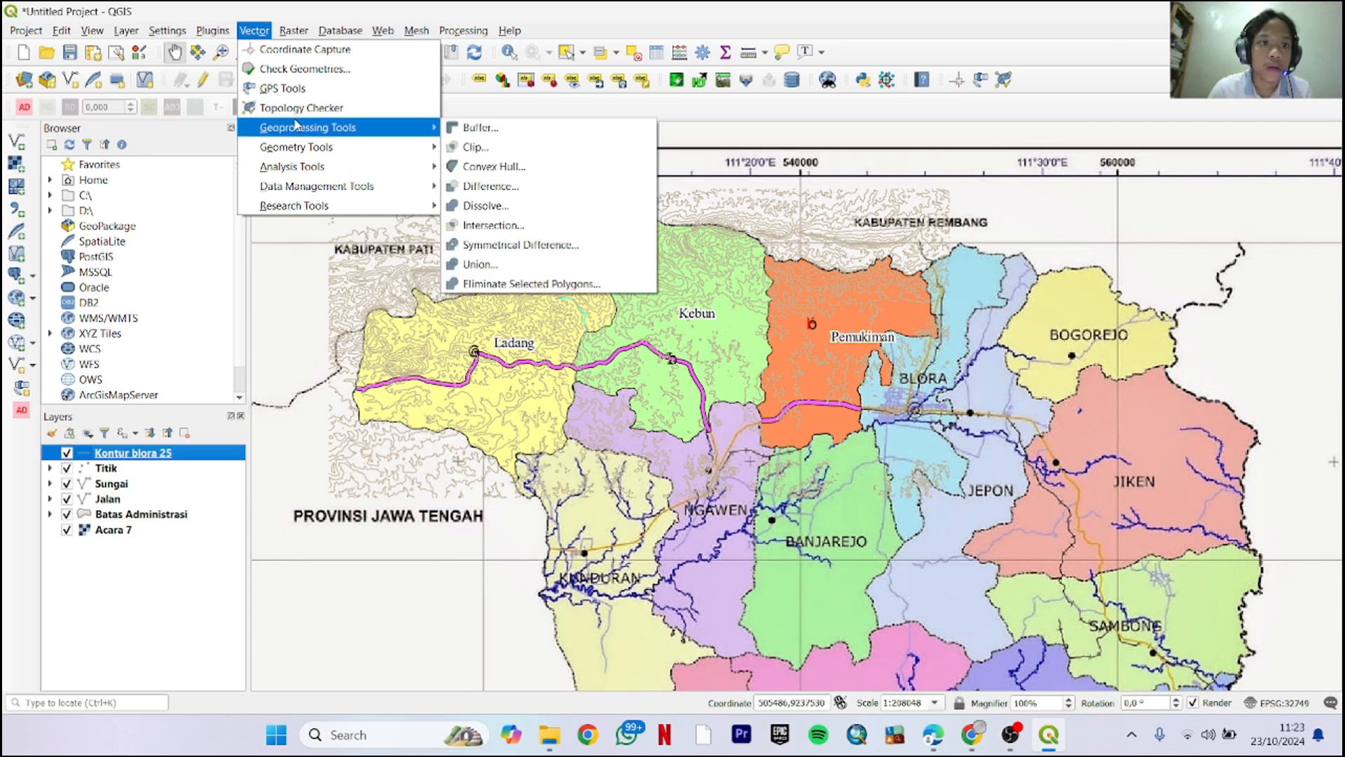
pyautogui.click(466, 146)
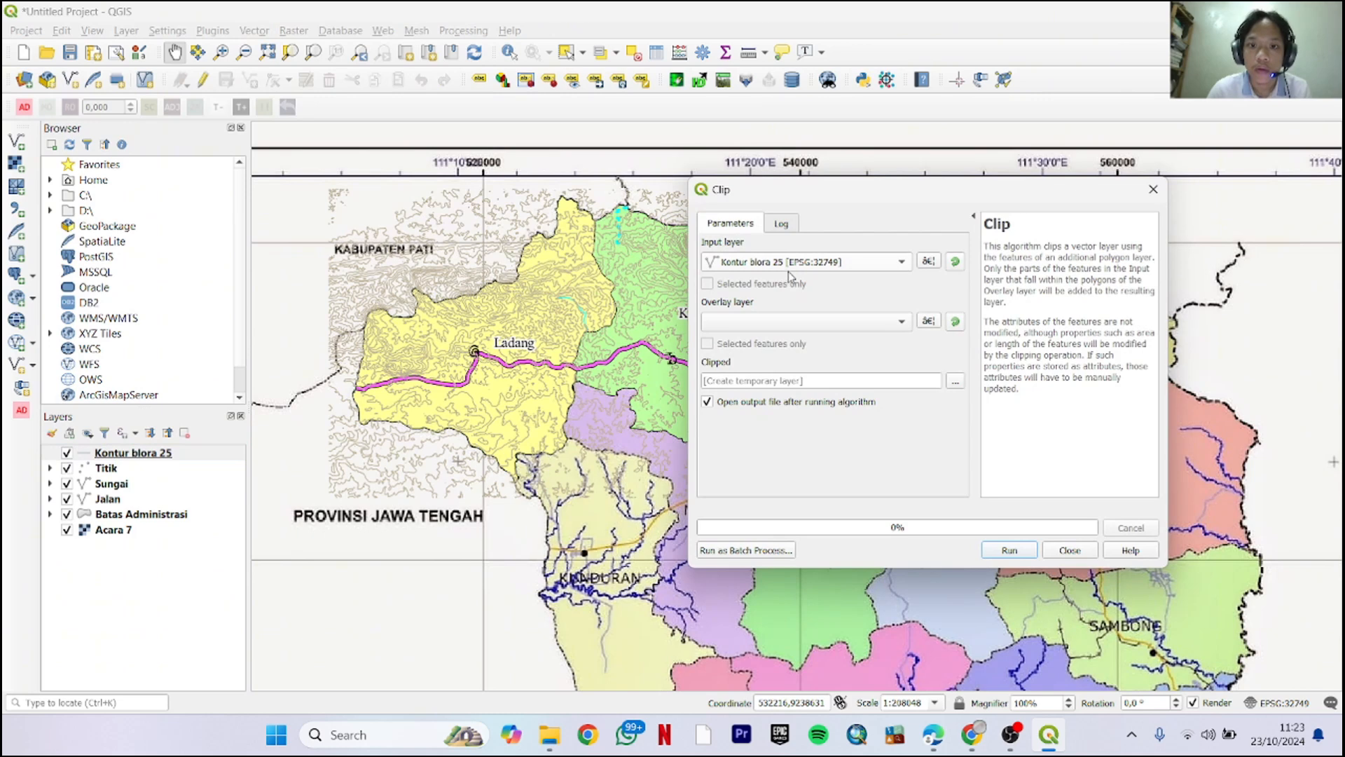
pyautogui.click(896, 325)
pyautogui.click(867, 322)
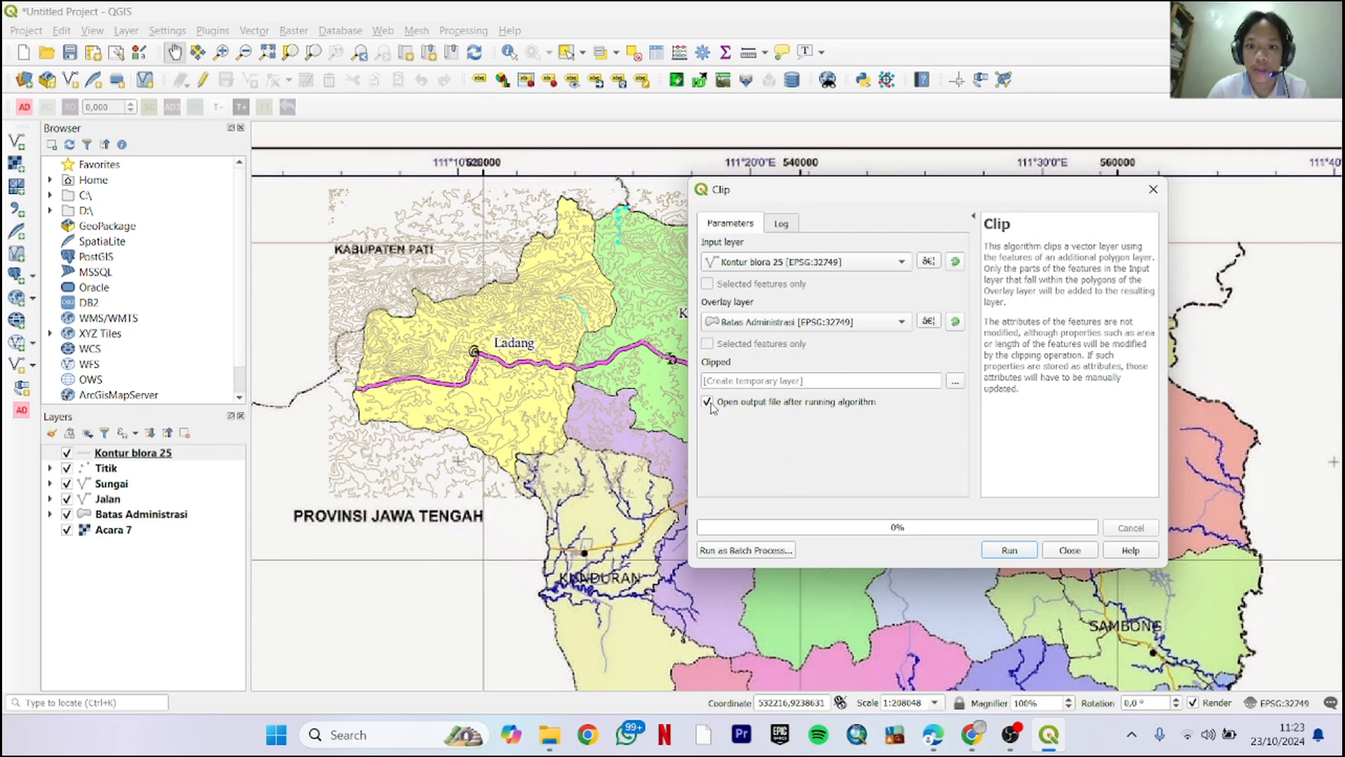
# Set the clipped output to a file named clipkontur.gpkg in the SIL\7 folder
pyautogui.click(954, 382)
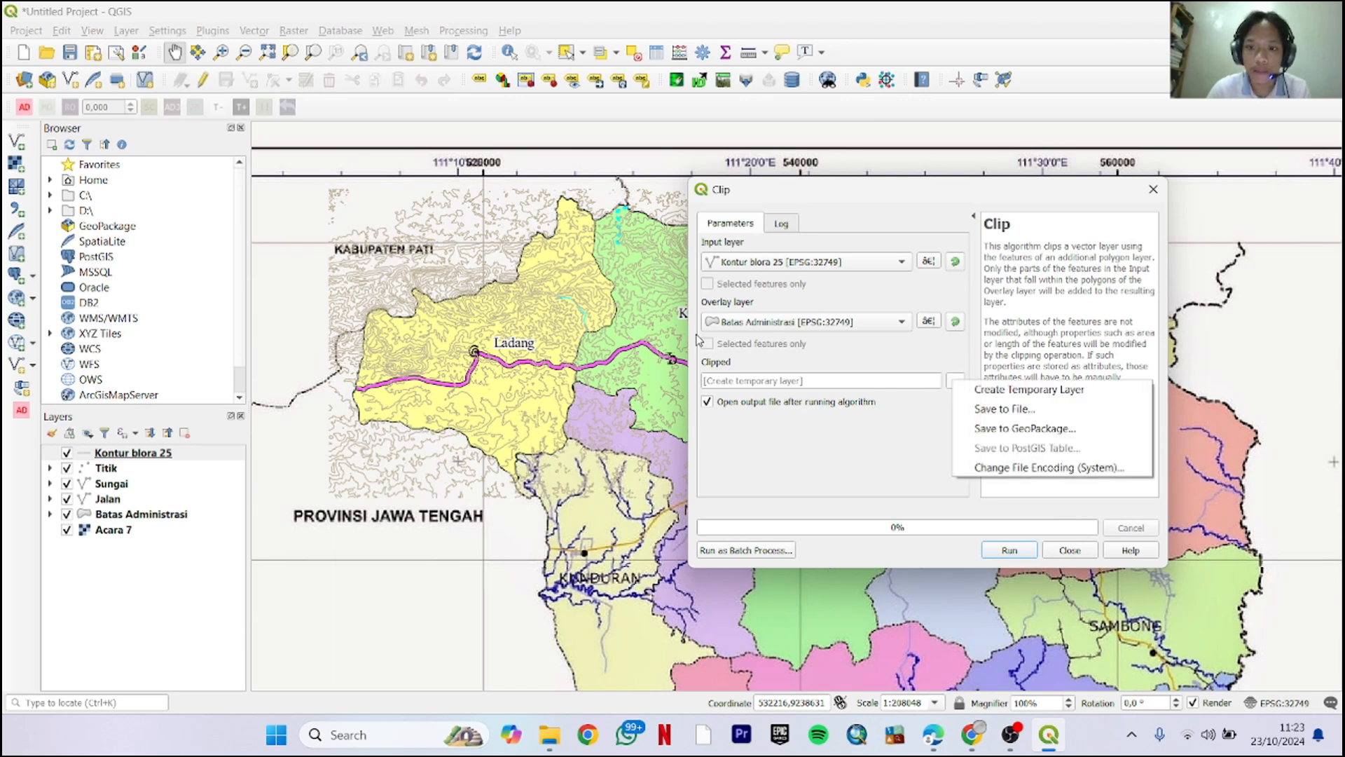
pyautogui.click(955, 409)
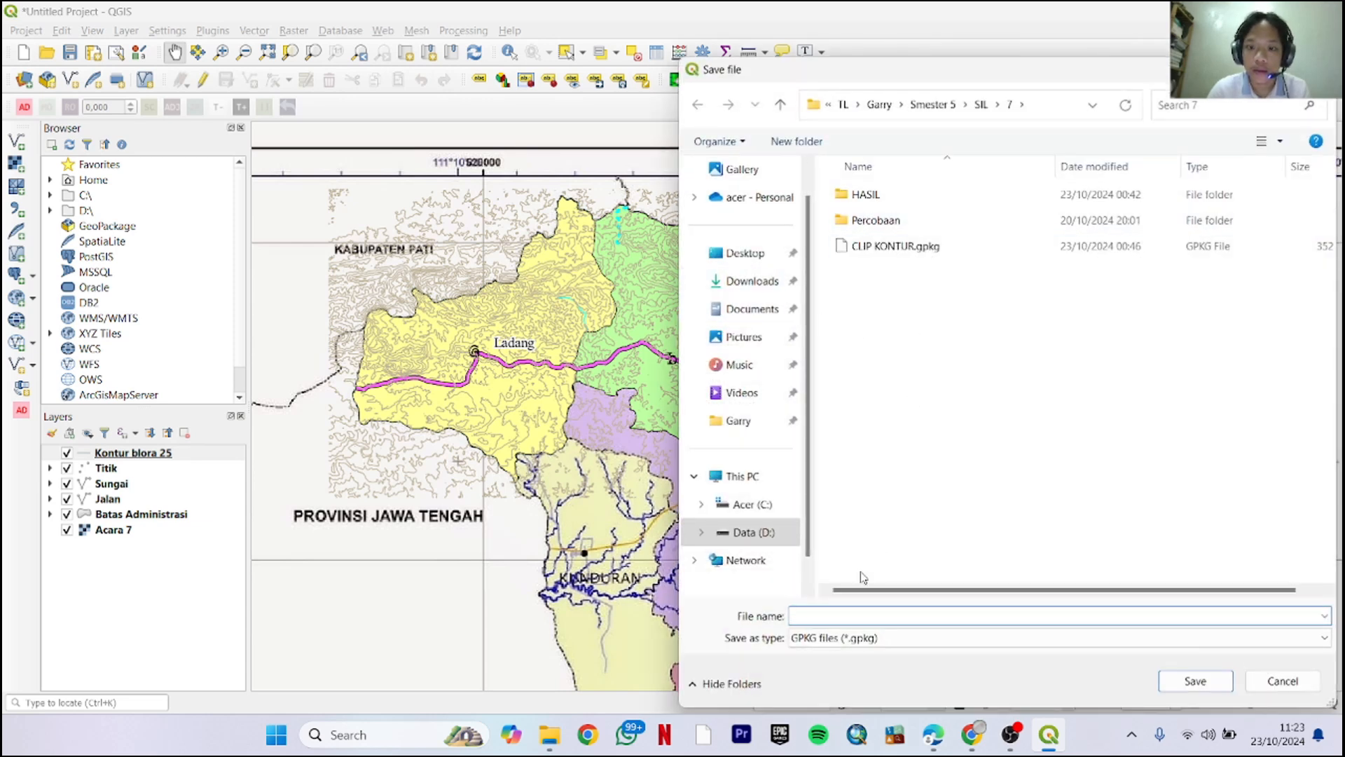
pyautogui.write('clipkontur')
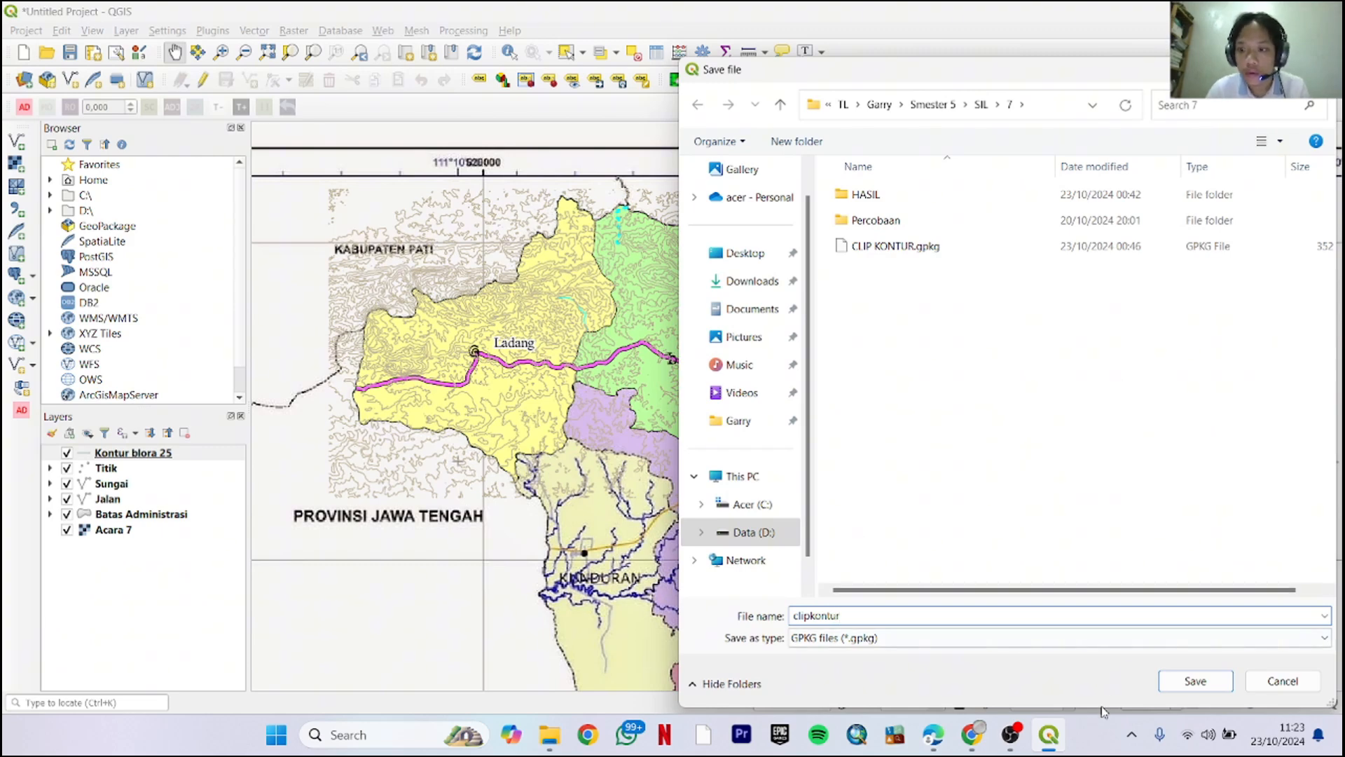
pyautogui.click(1194, 681)
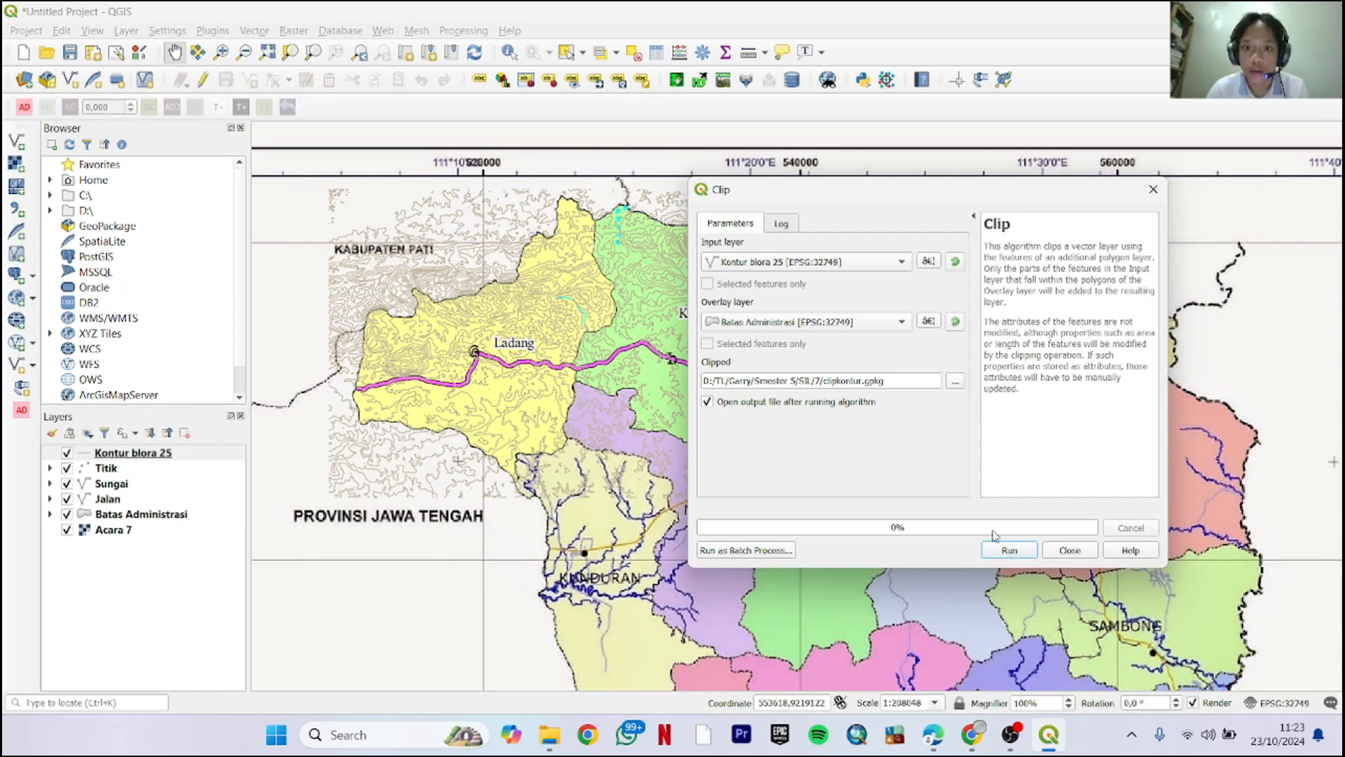
# Set the clipped output to clipkontur.gpkg in the SIL\Acara 7 folder on drive D: and run the clip
pyautogui.click(955, 380)
pyautogui.click(991, 408)
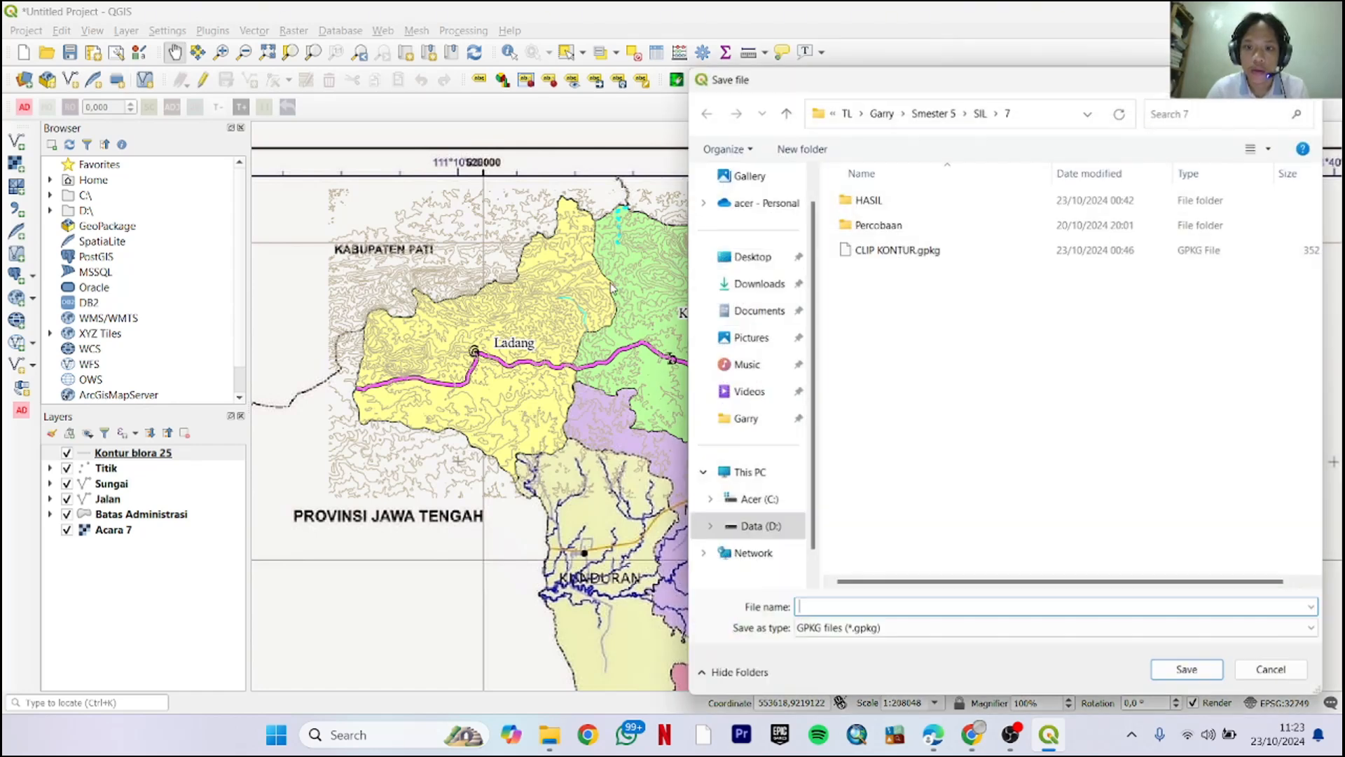
pyautogui.click(844, 104)
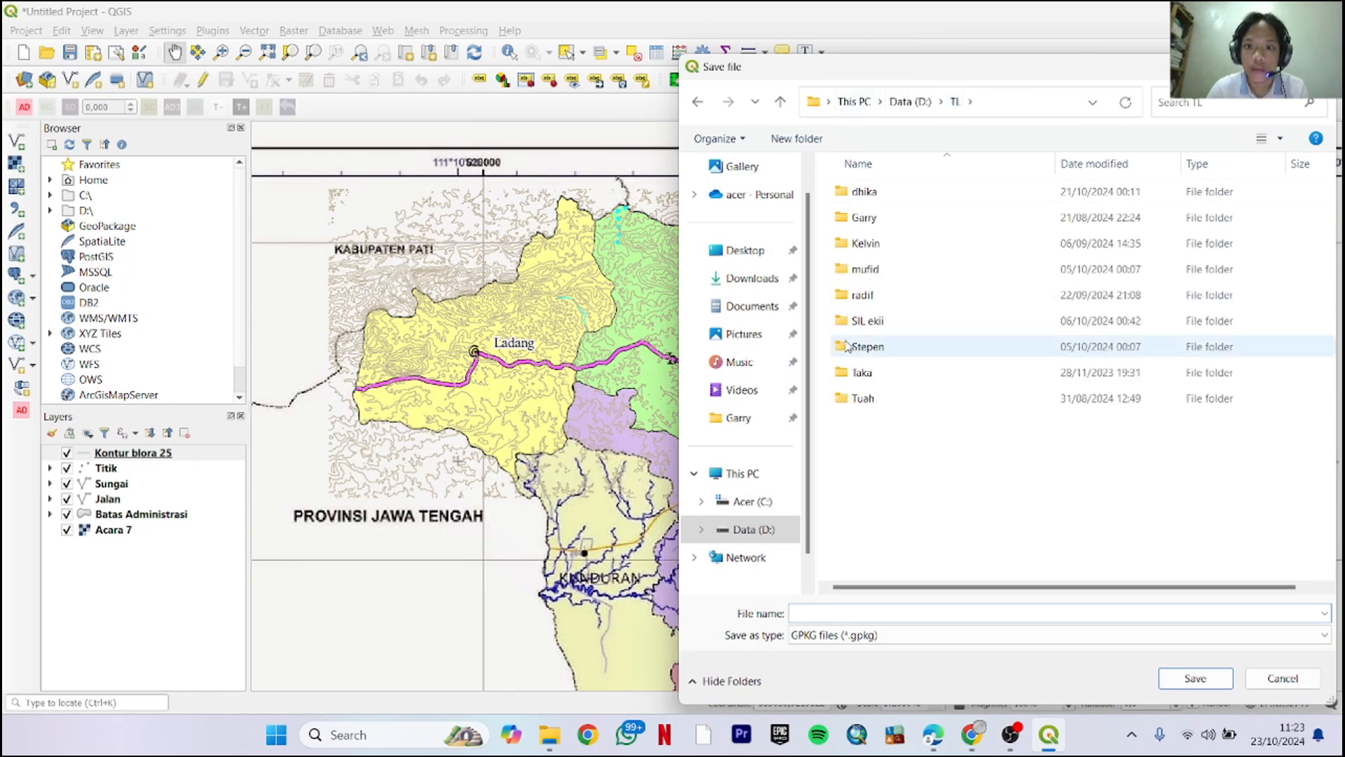
pyautogui.doubleClick(867, 394)
pyautogui.doubleClick(877, 188)
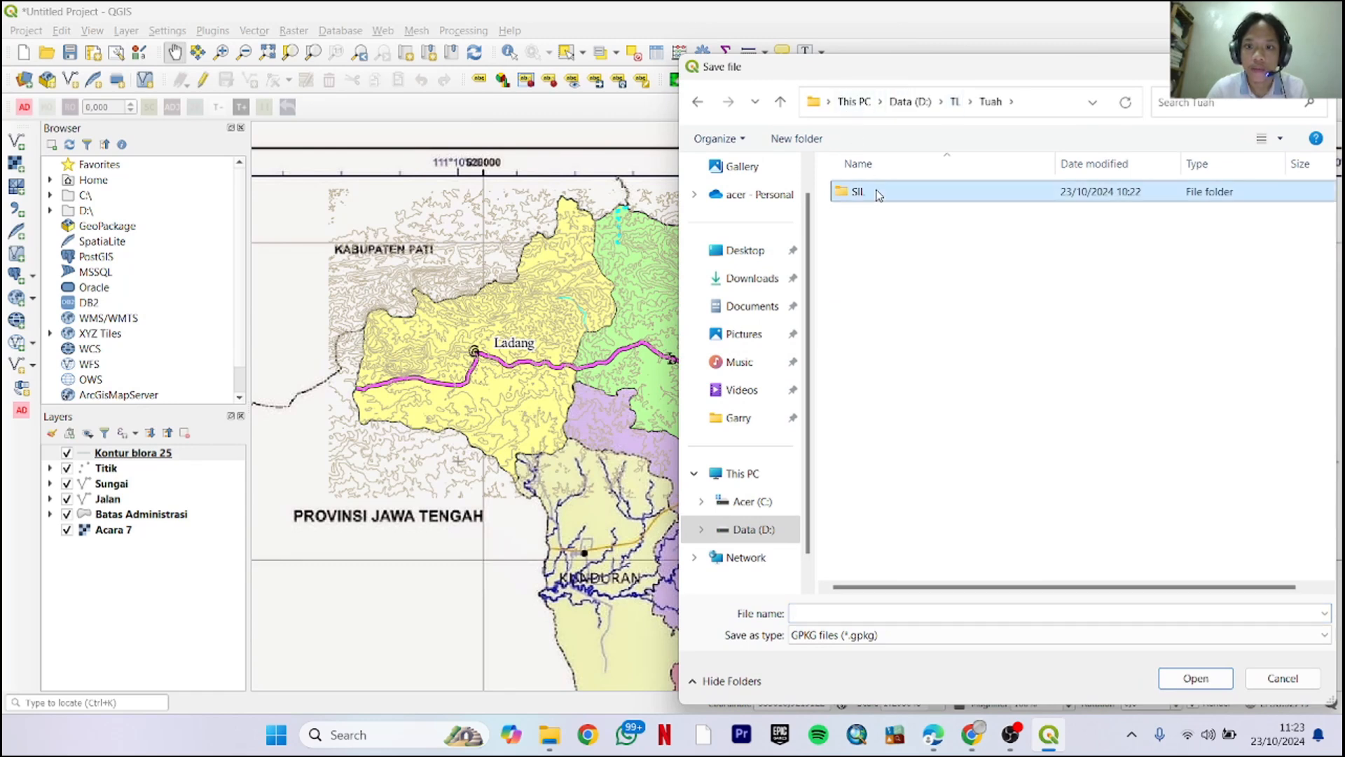
pyautogui.doubleClick(872, 322)
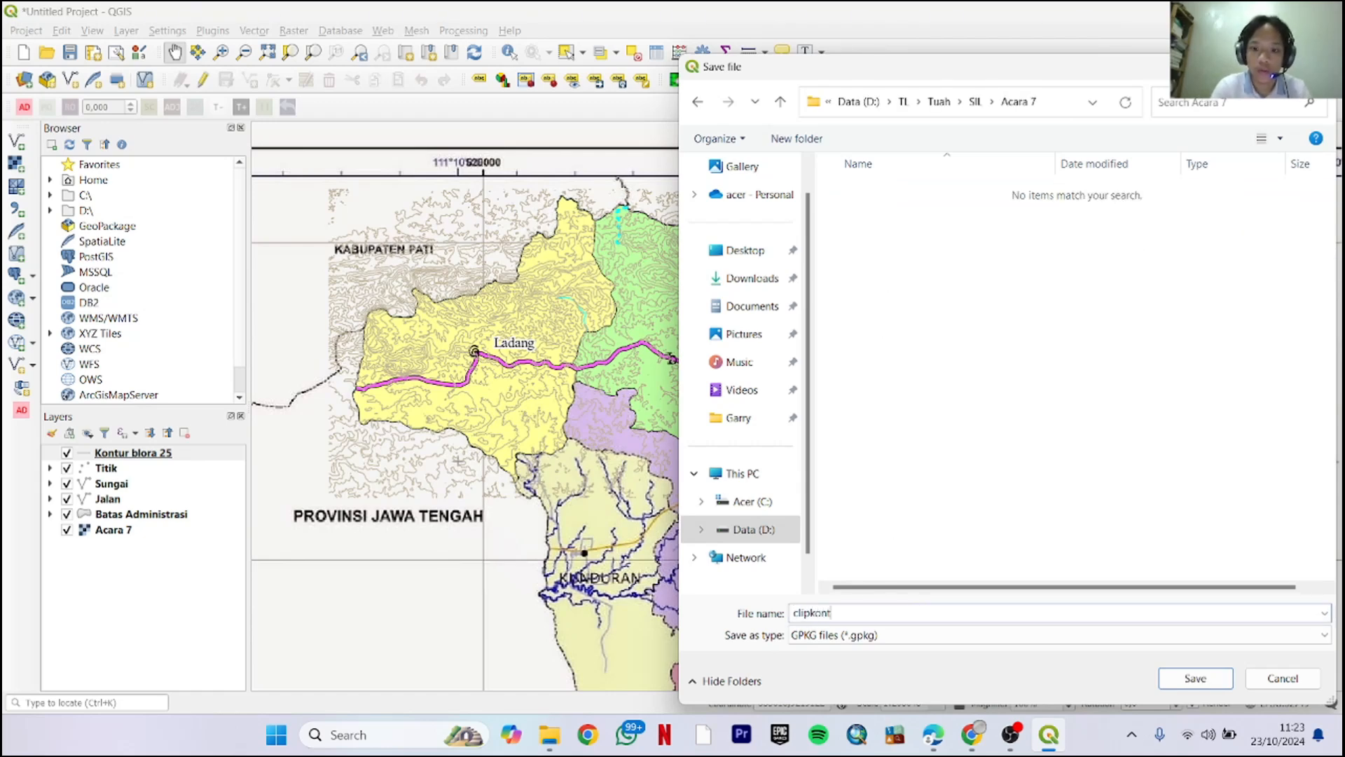
pyautogui.click(1195, 678)
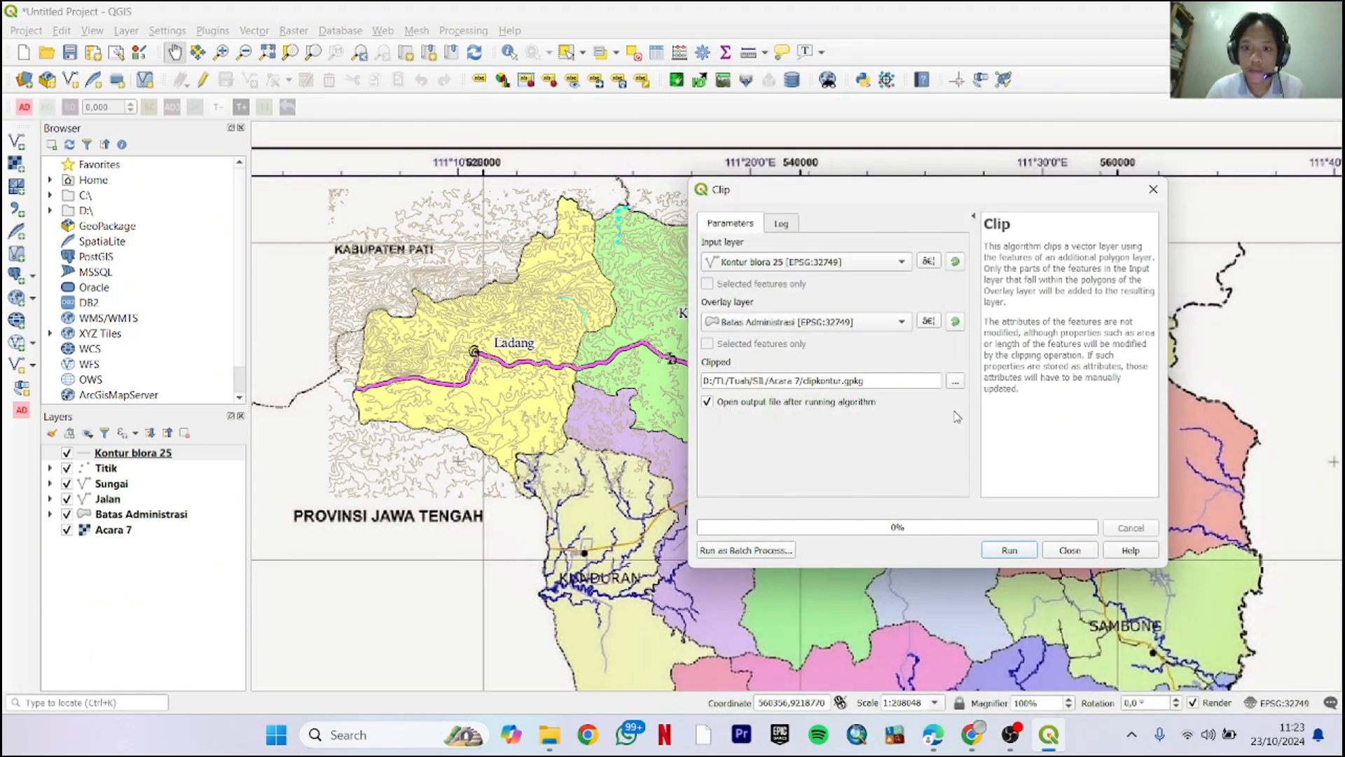
pyautogui.click(1012, 551)
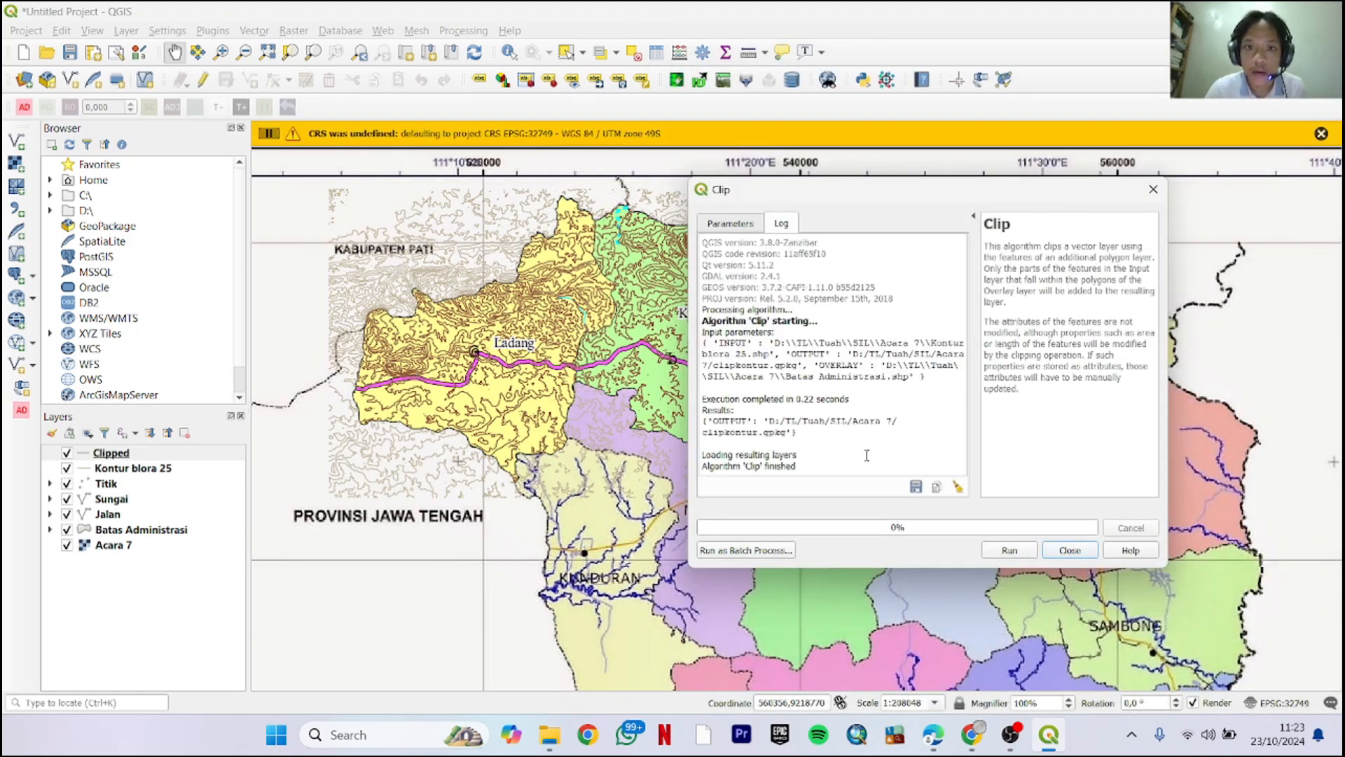
pyautogui.click(1068, 550)
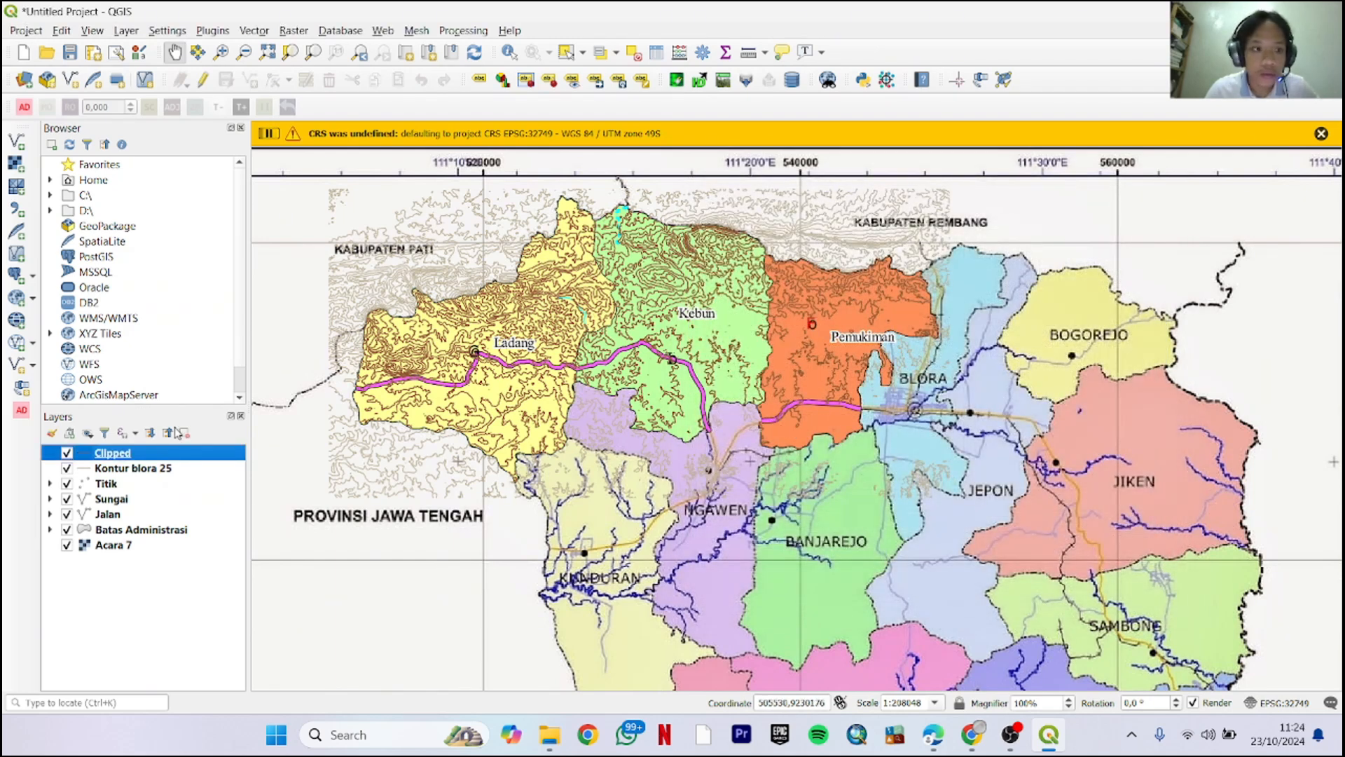
# Hide the original Kontur blora 25 layer and the Acara 7 base map raster
pyautogui.click(66, 469)
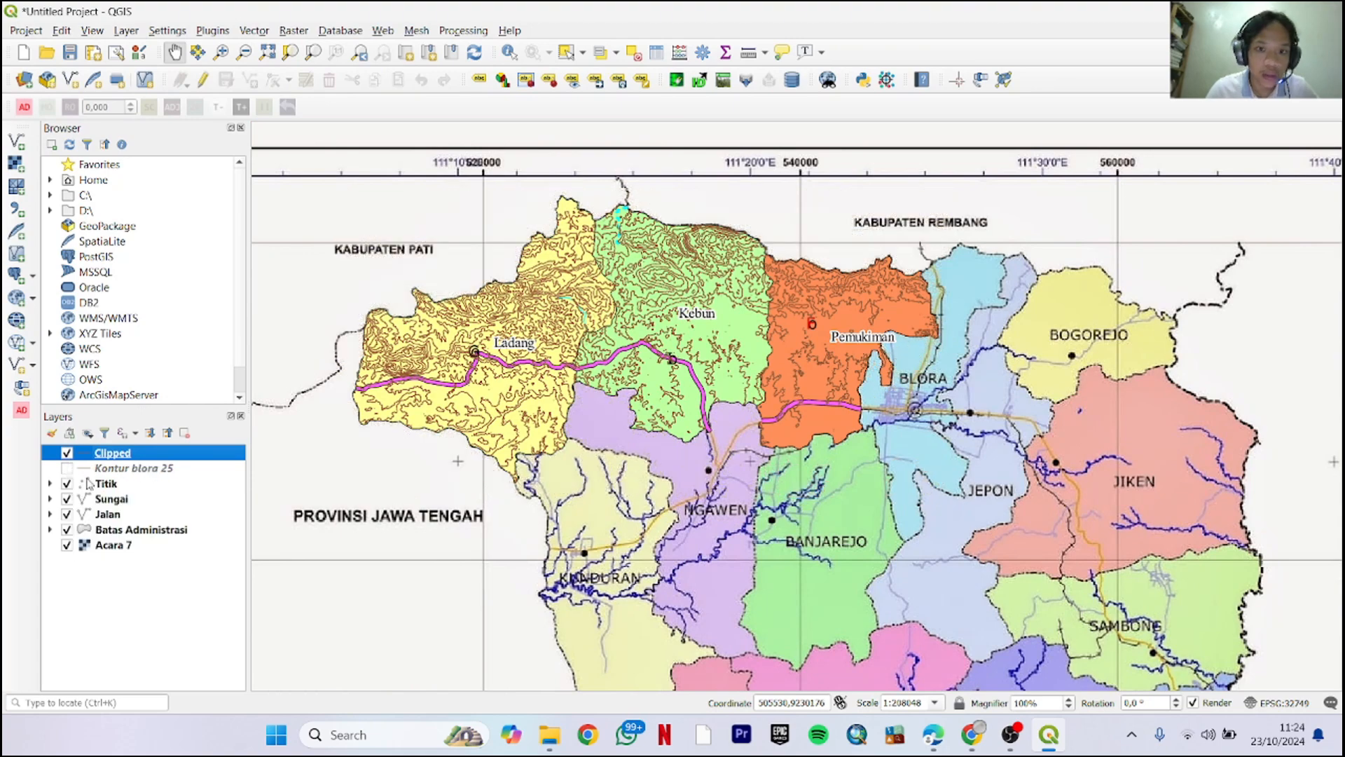
pyautogui.click(66, 546)
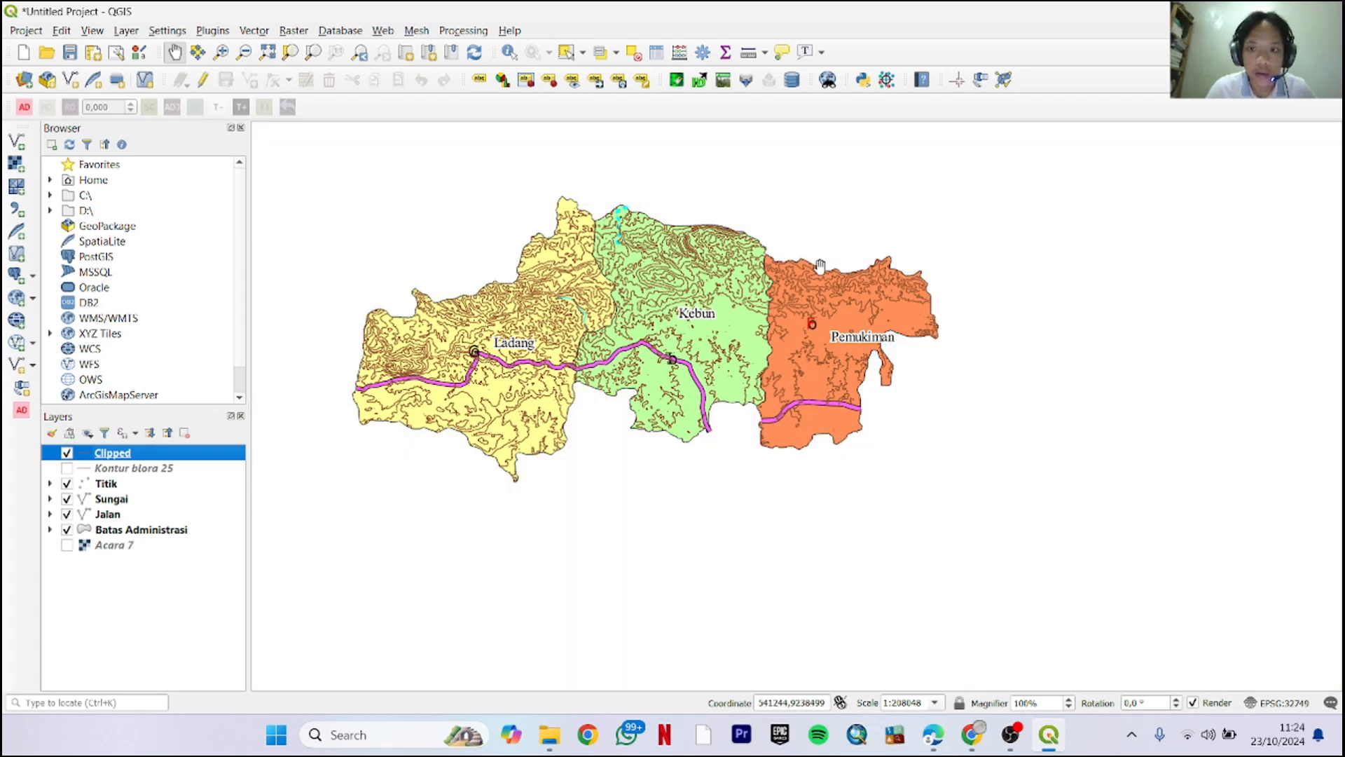
pyautogui.scroll(1, 817, 268)
pyautogui.scroll(-1, 707, 300)
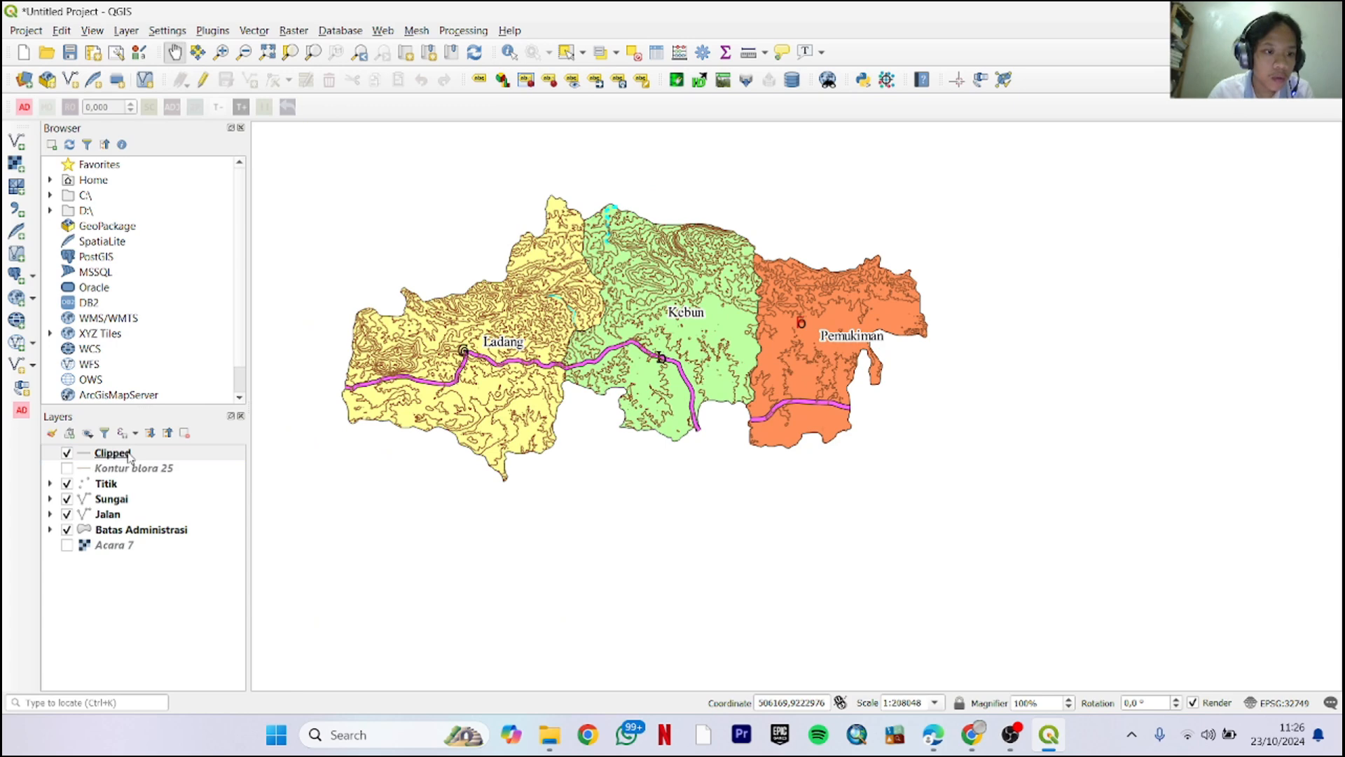
# Open the attribute table of the Clipped contour layer and enable editing mode
pyautogui.rightClick(129, 456)
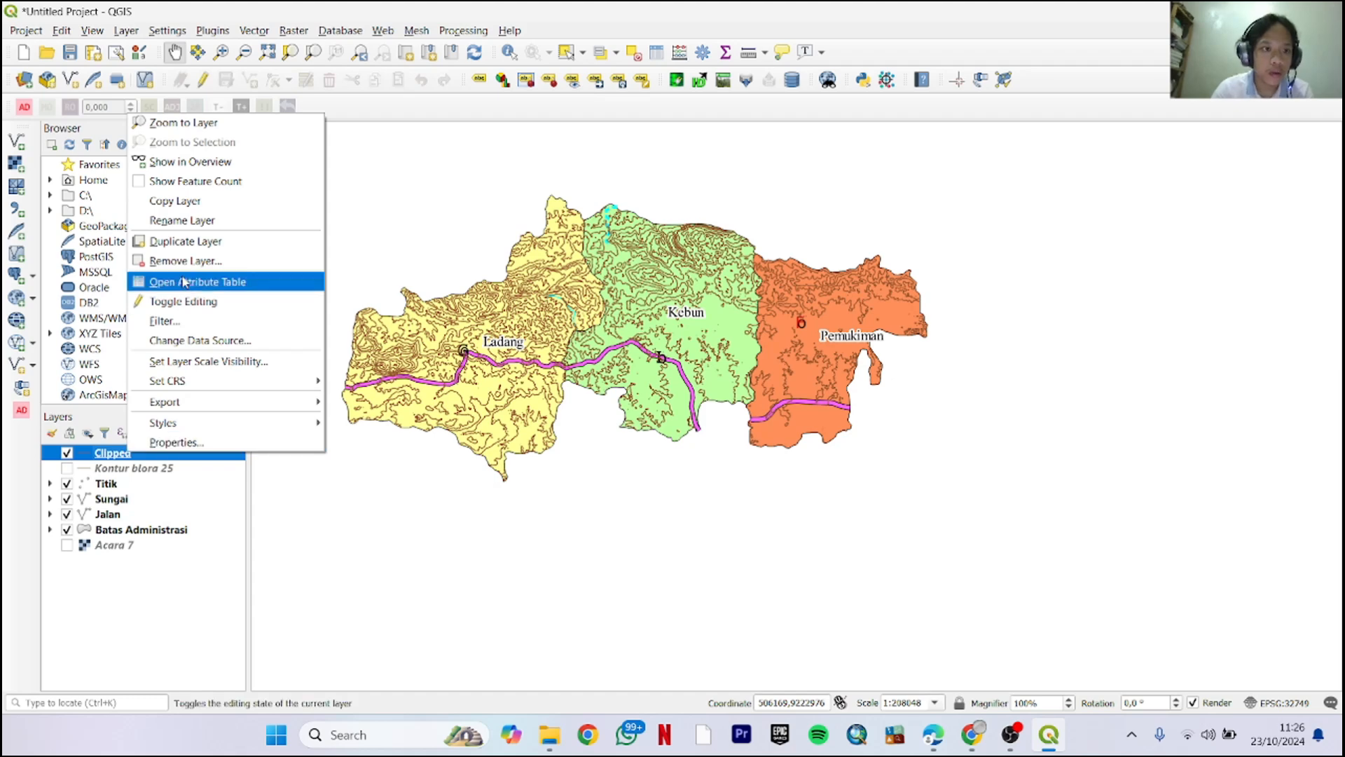
pyautogui.click(209, 281)
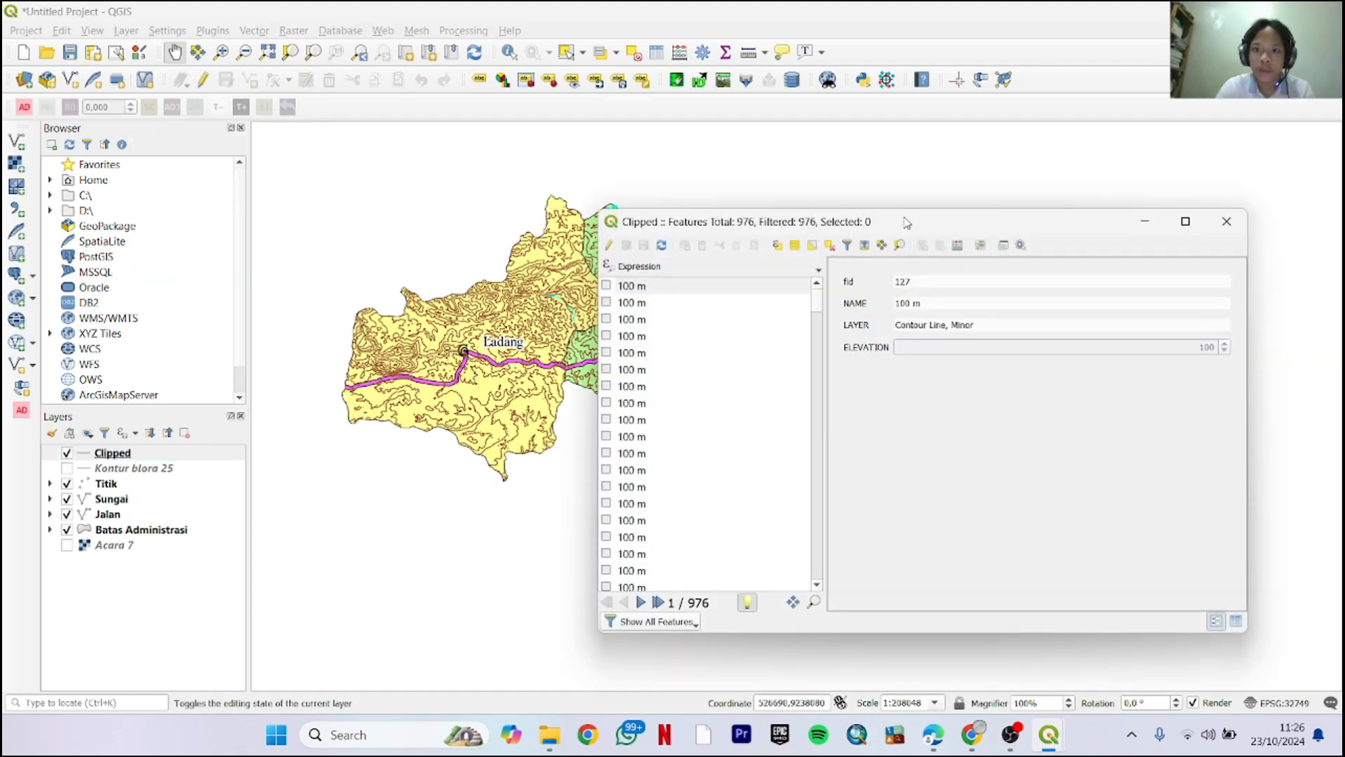
pyautogui.moveTo(903, 220); pyautogui.dragTo(859, 167)
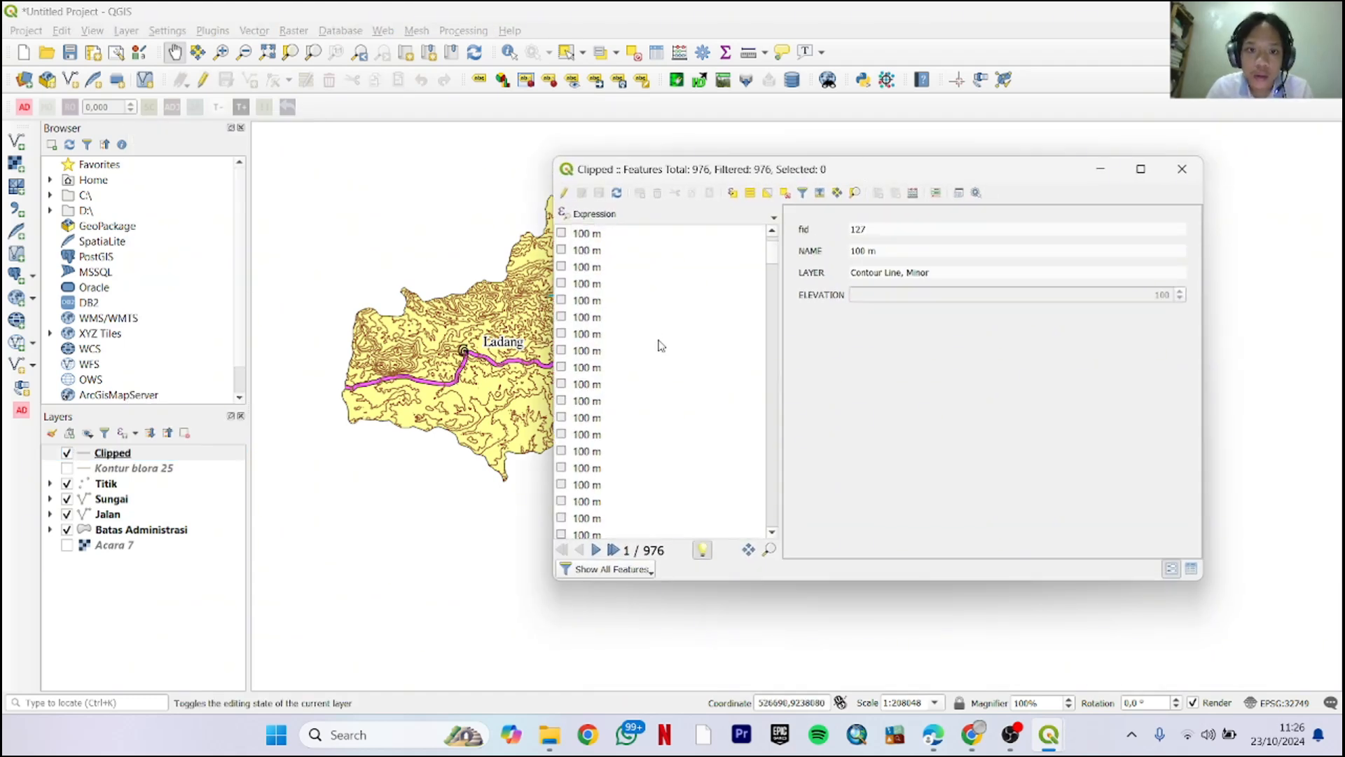
pyautogui.hotkey('ctrl', 'e')
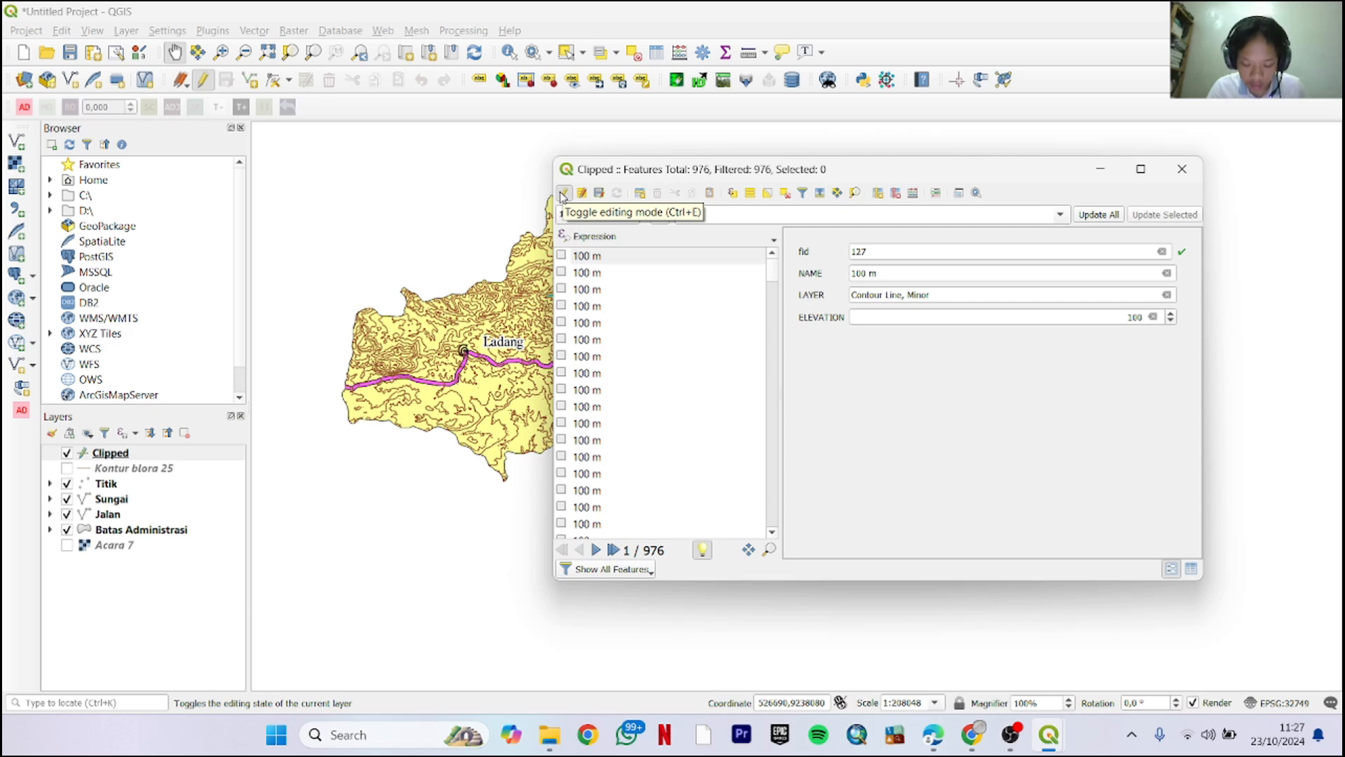
# Add a whole number (integer) field named ik to the Clipped layer
pyautogui.click(878, 193)
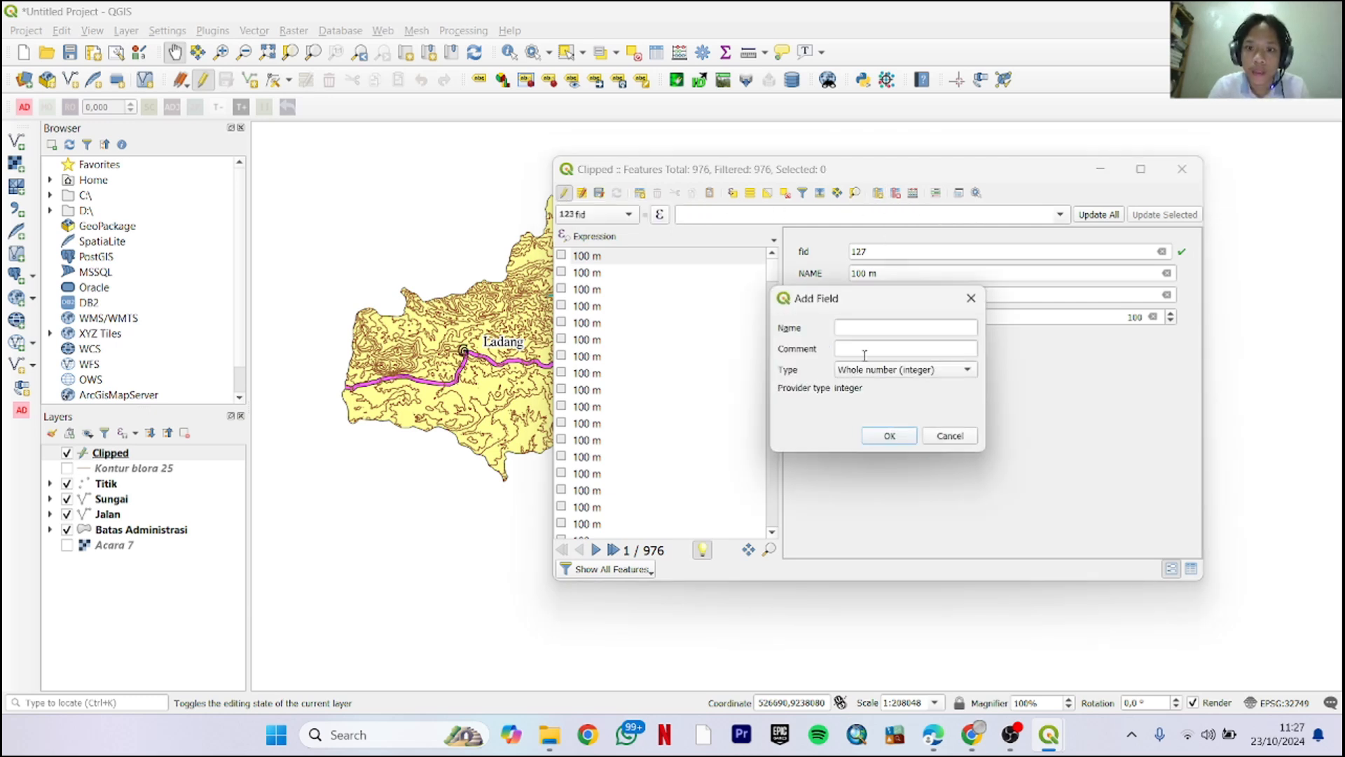
pyautogui.click(871, 369)
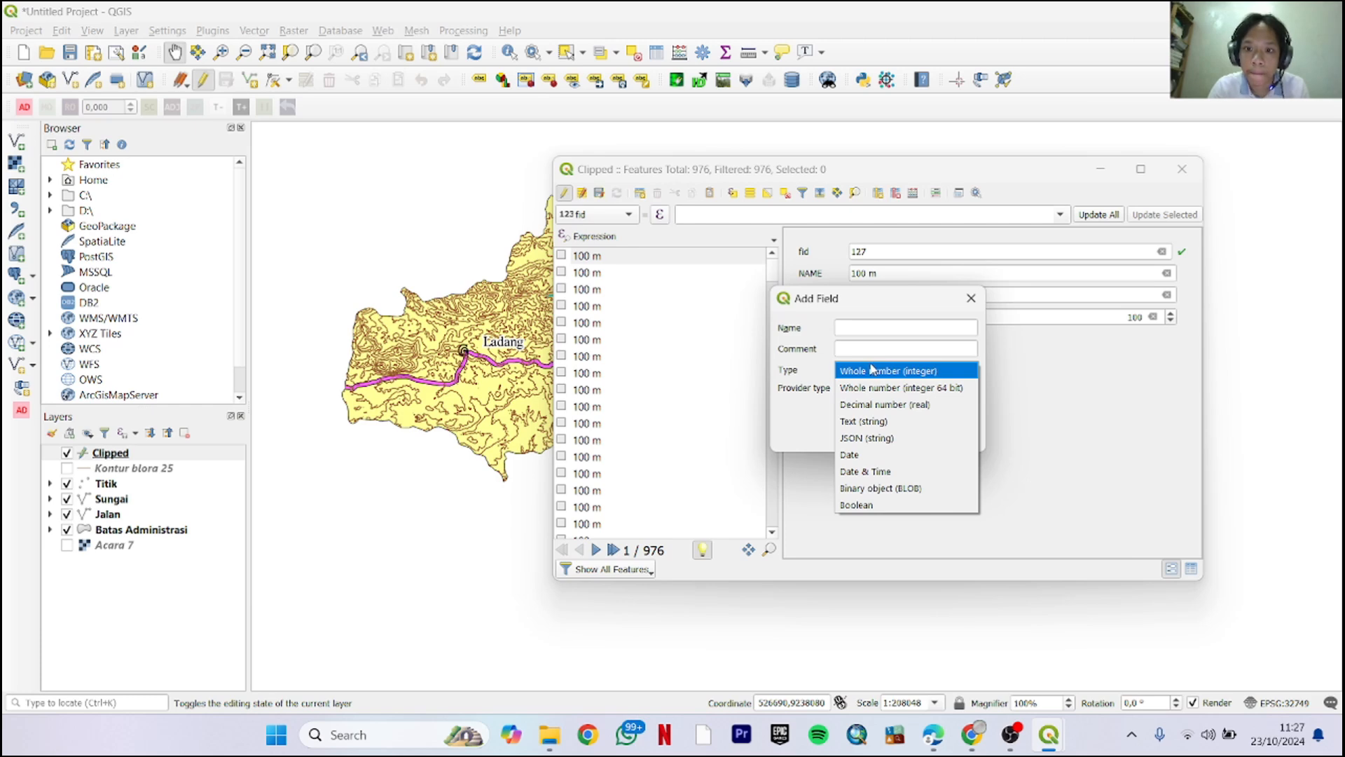
pyautogui.click(872, 370)
pyautogui.click(861, 325)
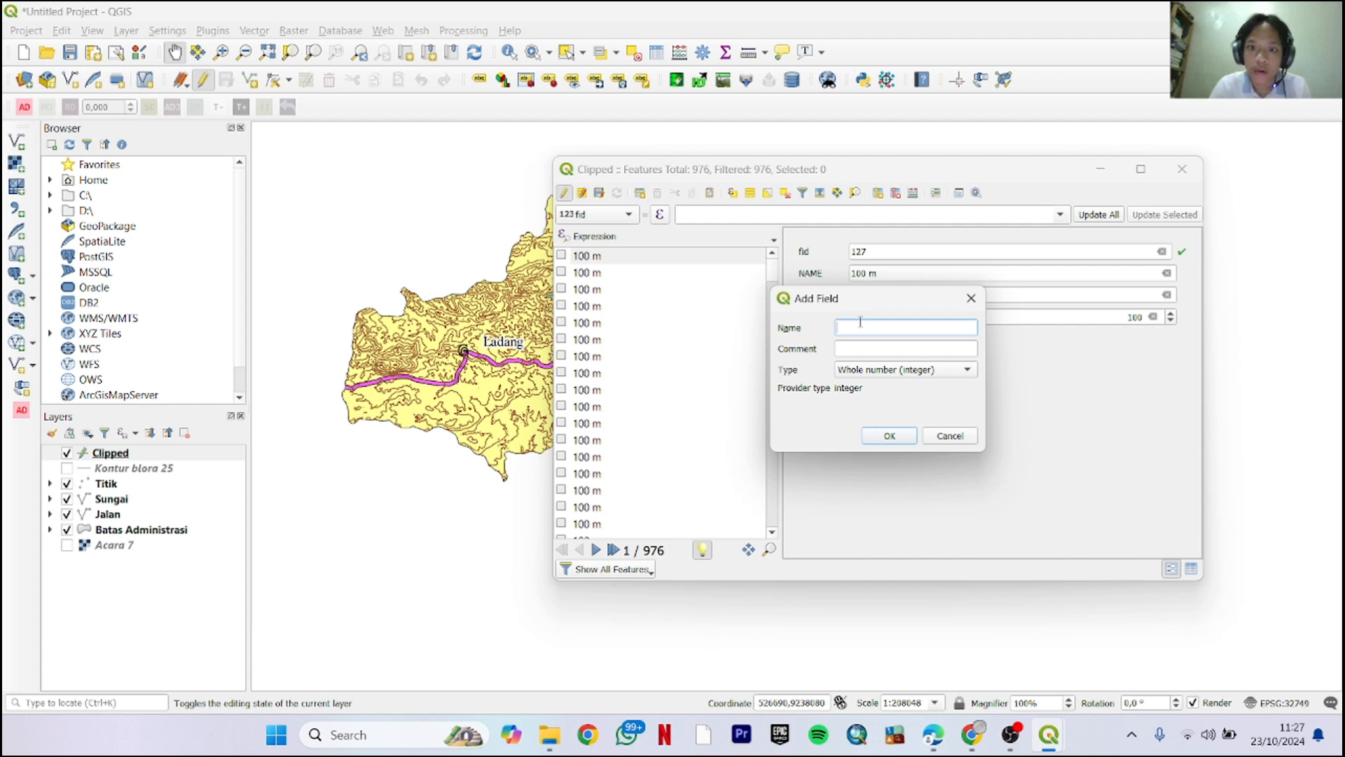
pyautogui.click(890, 436)
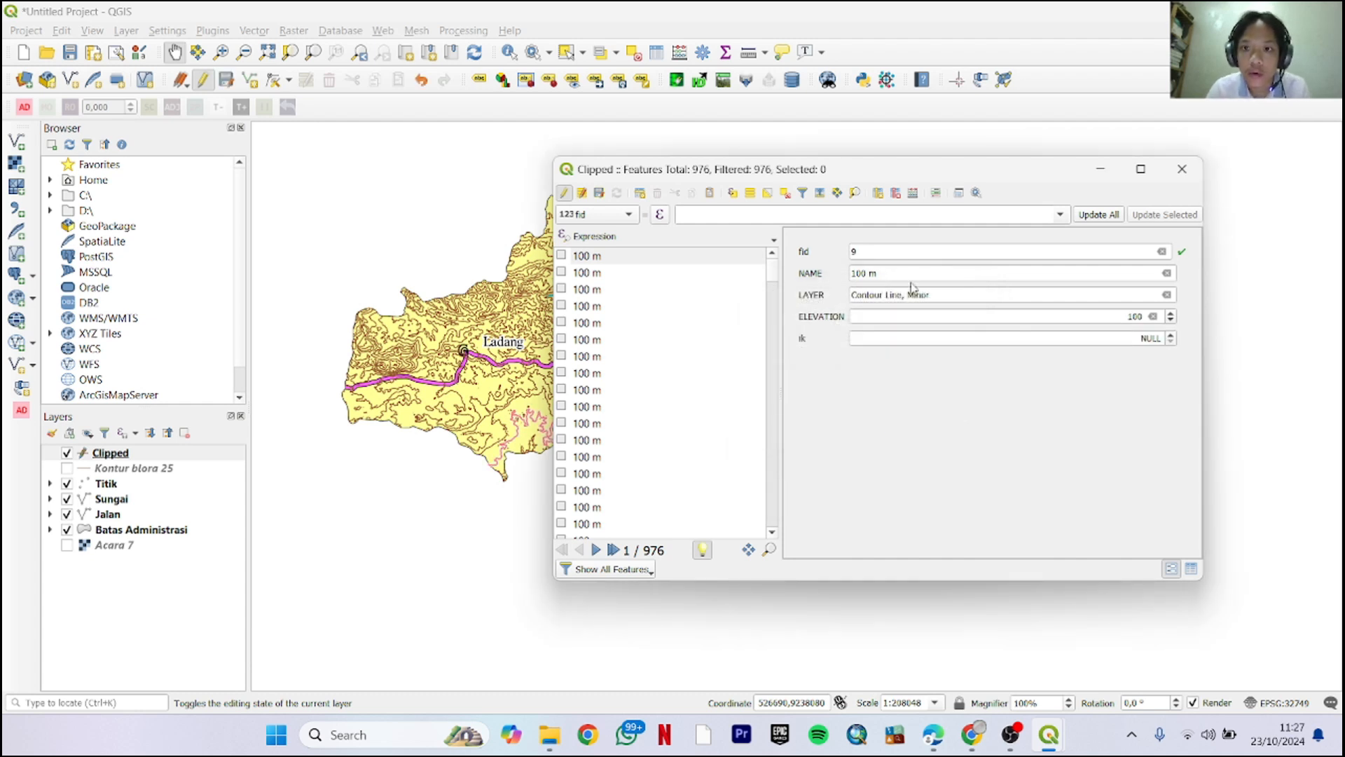
# Start Select by Expression on the Clipped layer and insert the ELEVATION field into the expression
pyautogui.click(737, 198)
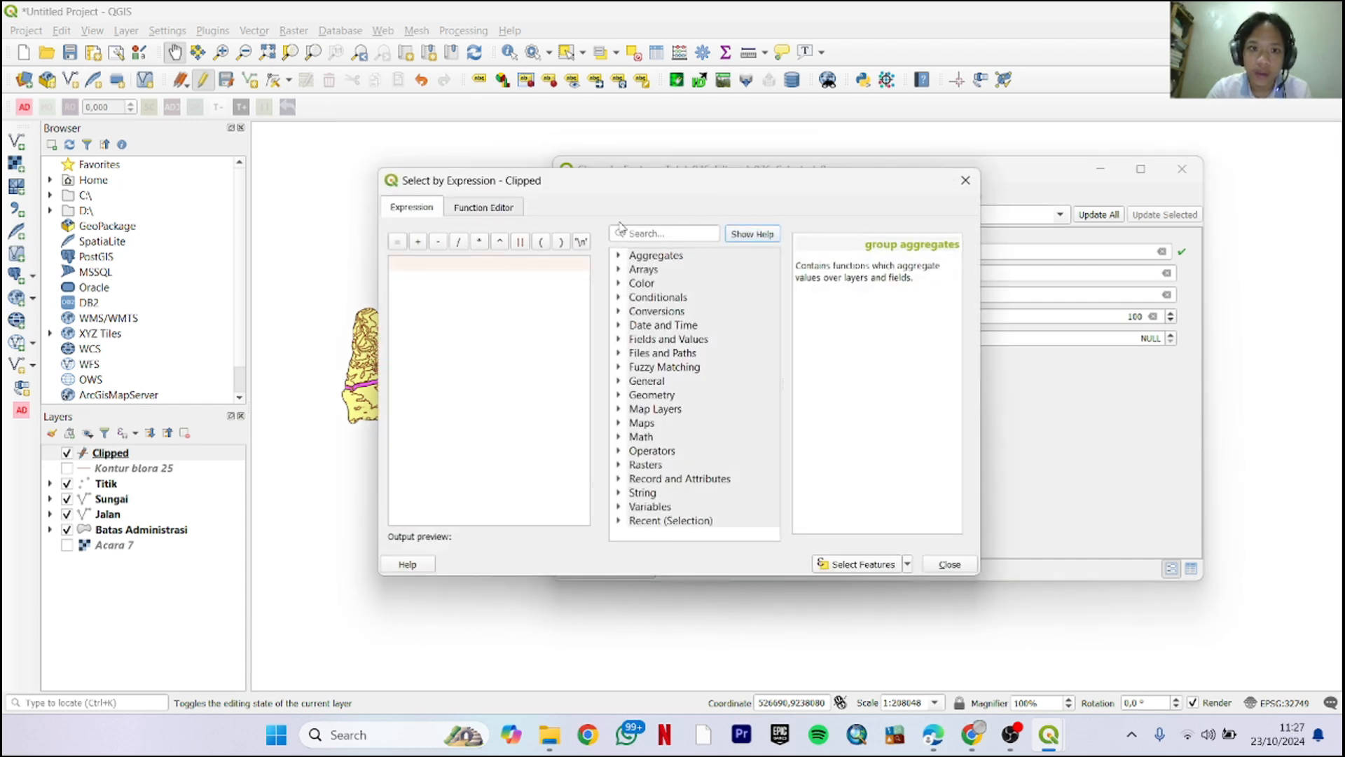
pyautogui.click(621, 394)
pyautogui.click(620, 395)
pyautogui.click(618, 384)
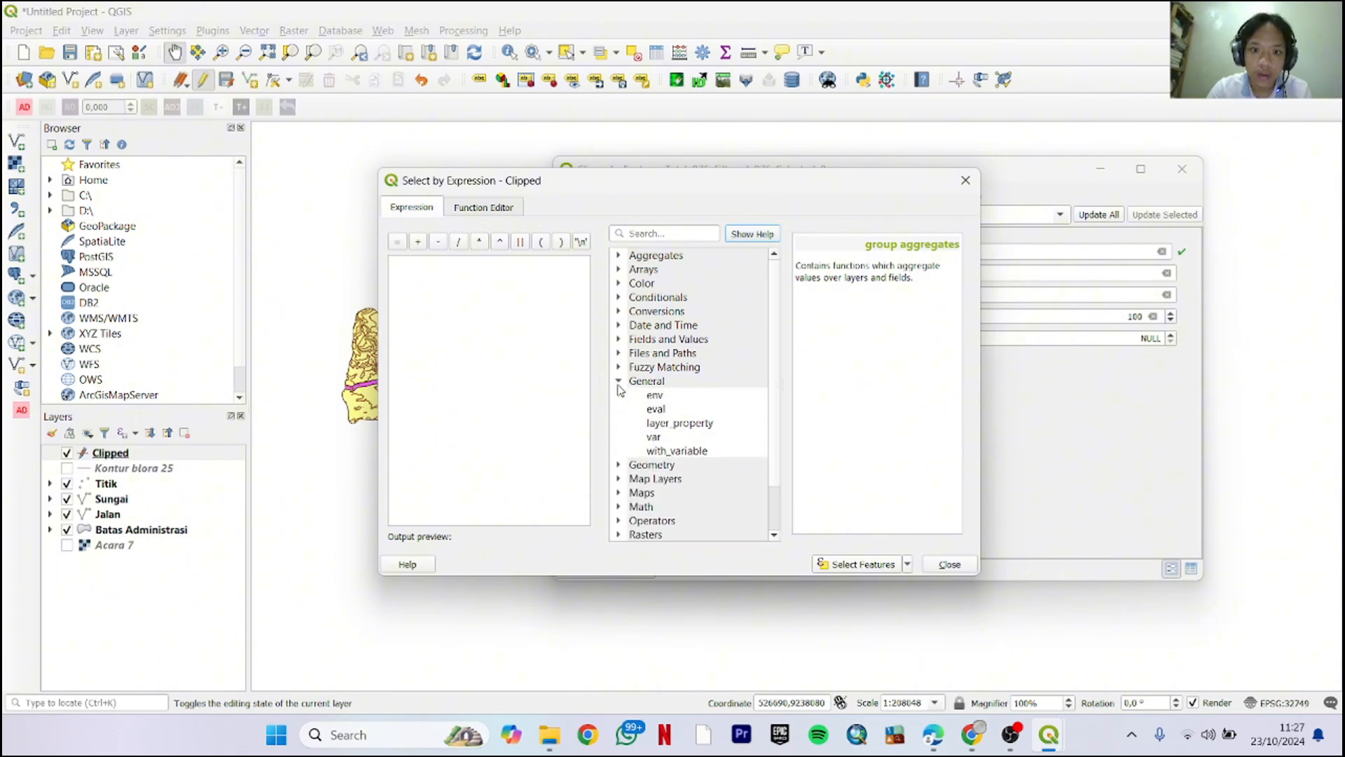
pyautogui.click(618, 382)
pyautogui.click(620, 339)
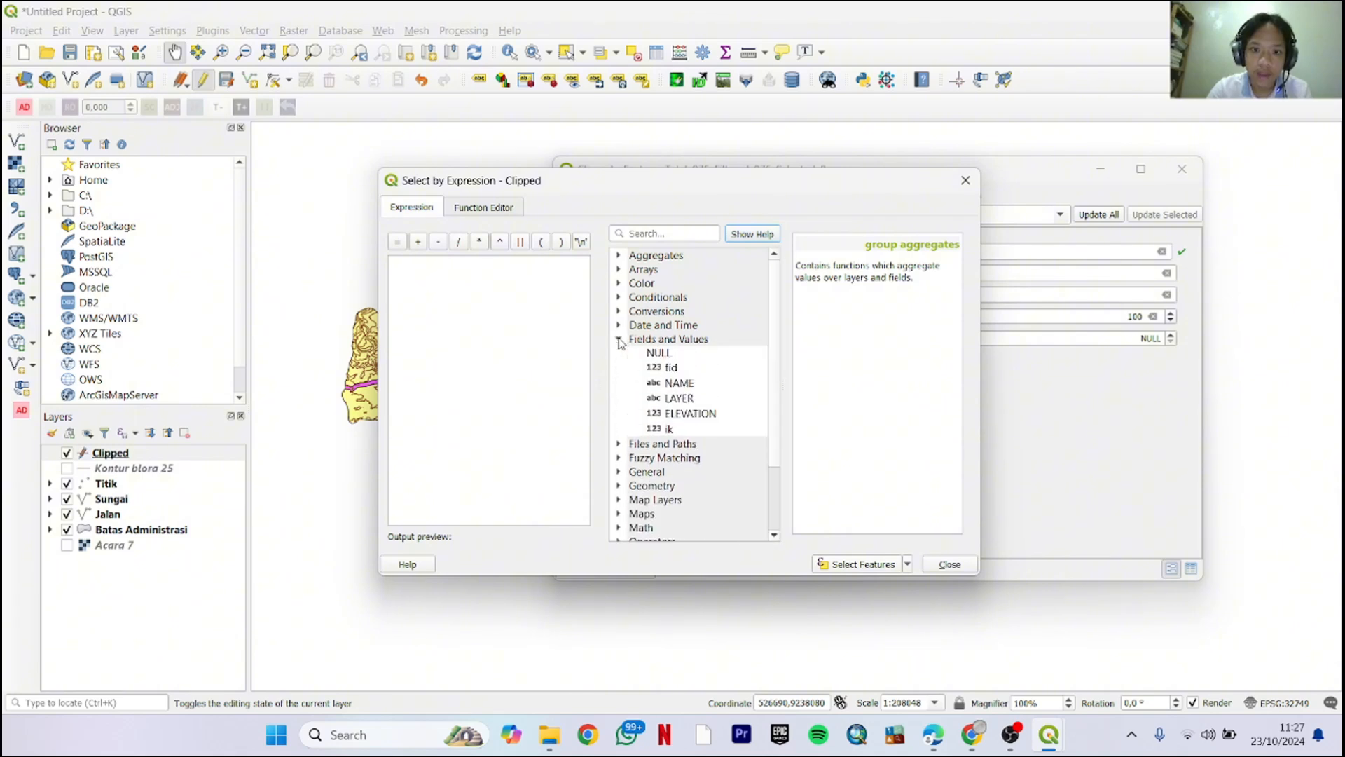
pyautogui.doubleClick(680, 414)
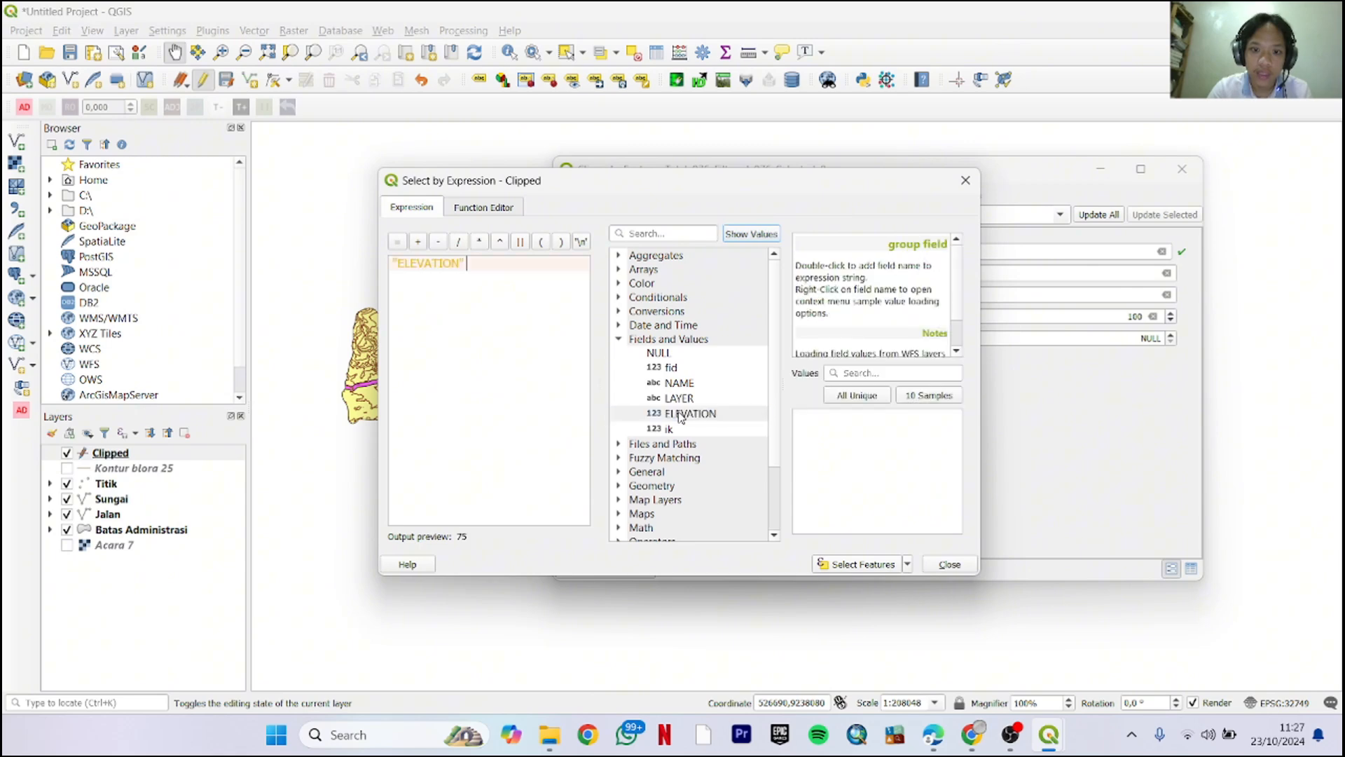
# Complete the selection expression with the remainder operator and 100, giving "ELEVATION" % 100
pyautogui.scroll(-2, 676, 406)
pyautogui.click(629, 456)
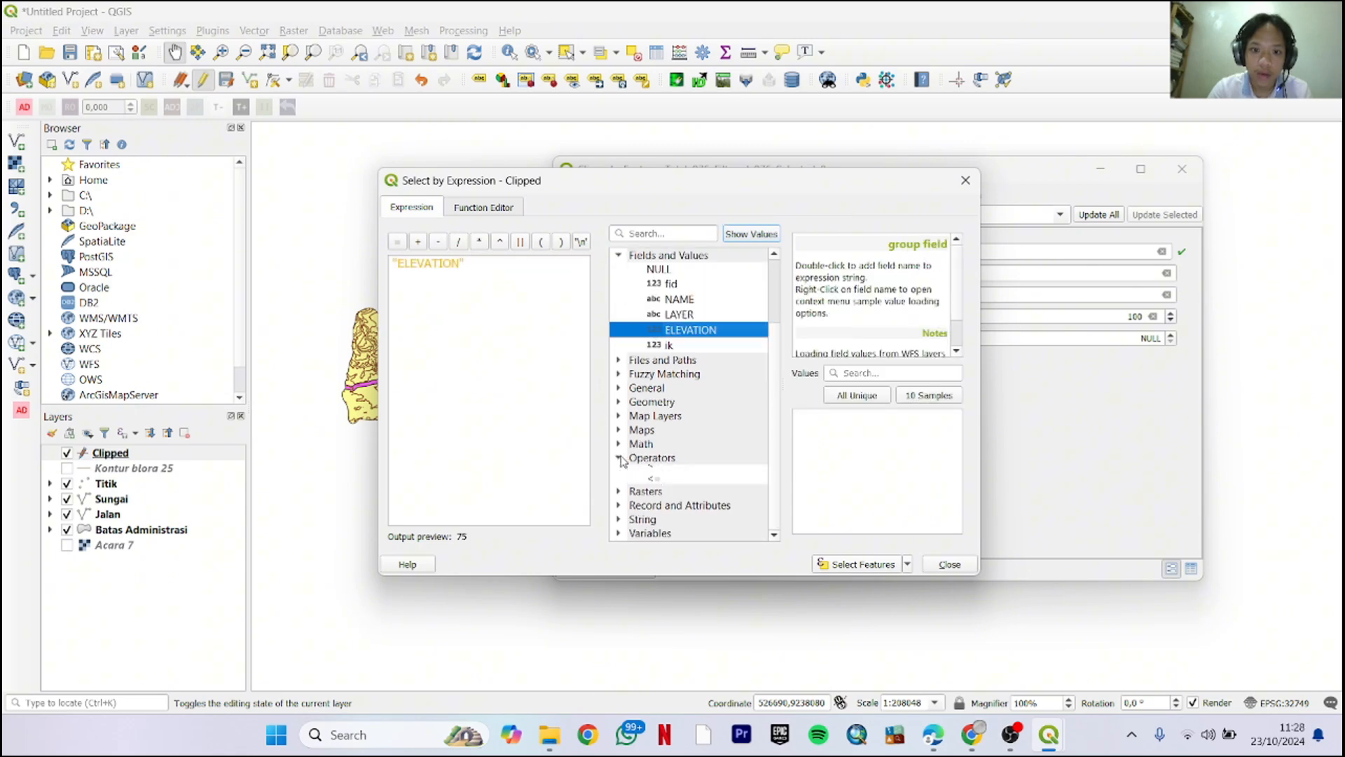
pyautogui.scroll(-3, 646, 450)
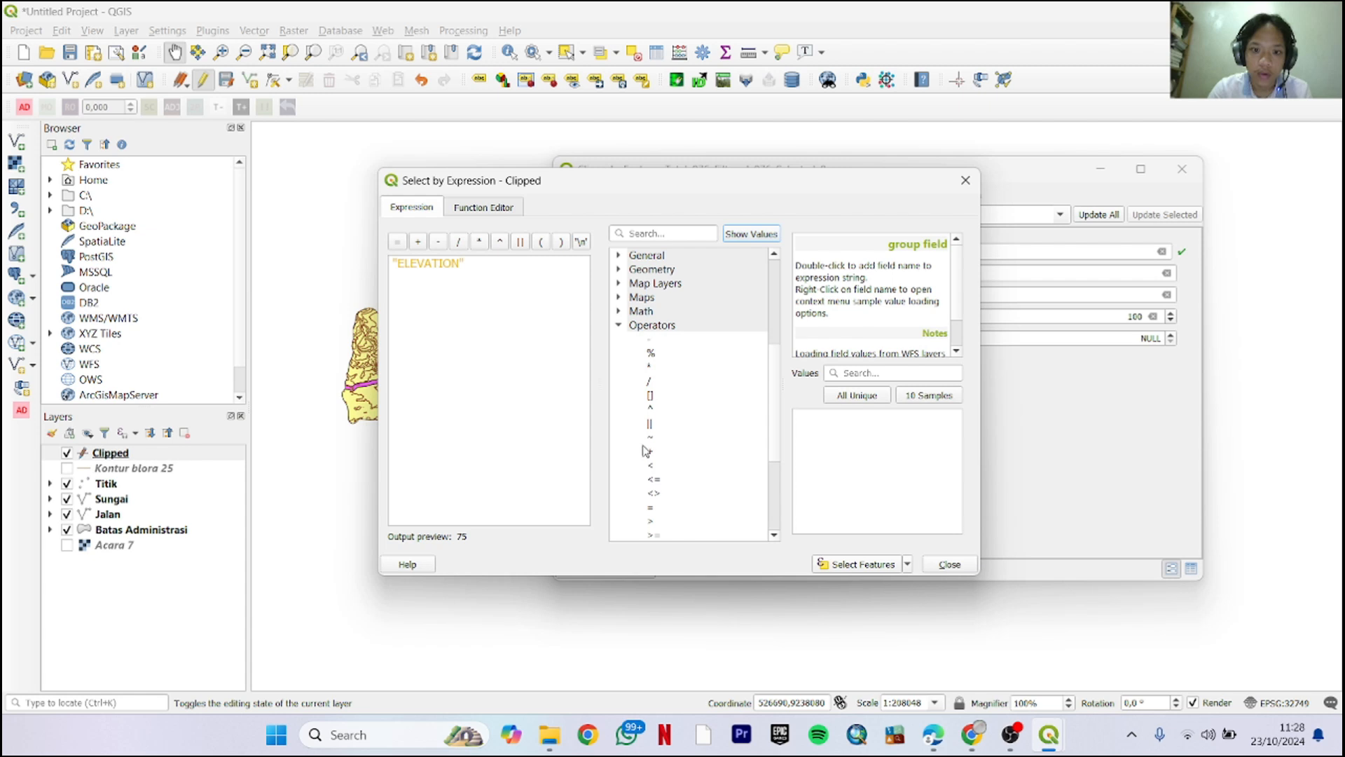
pyautogui.doubleClick(651, 355)
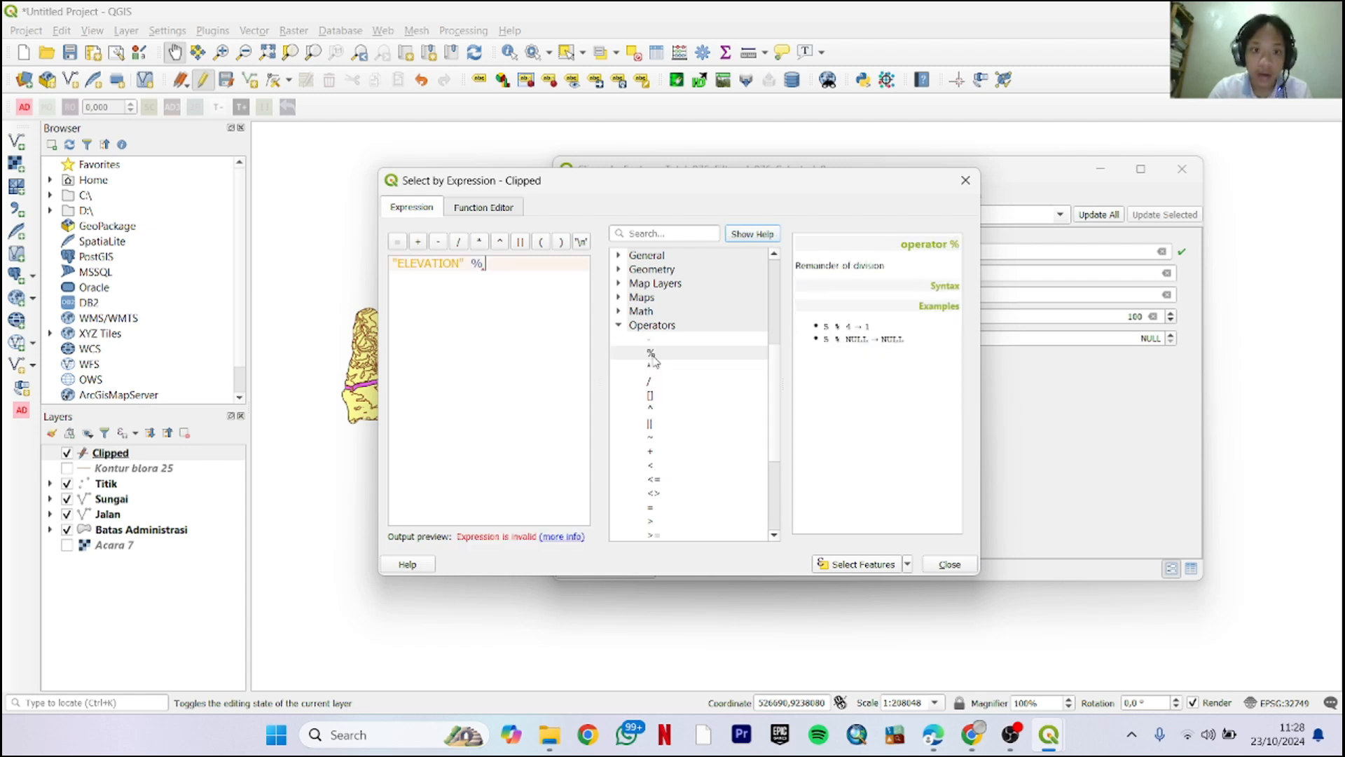
pyautogui.scroll(-2, 687, 397)
pyautogui.scroll(3, 686, 397)
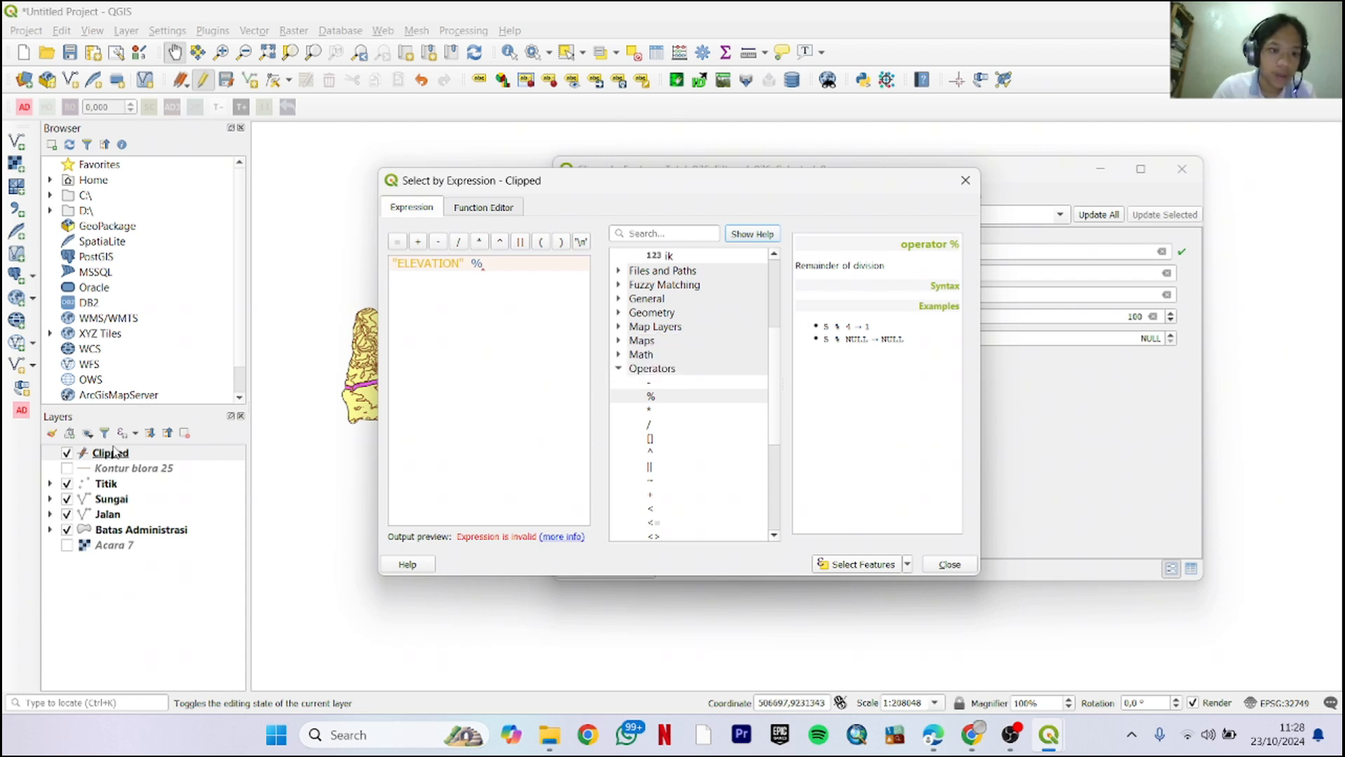
pyautogui.write('100')
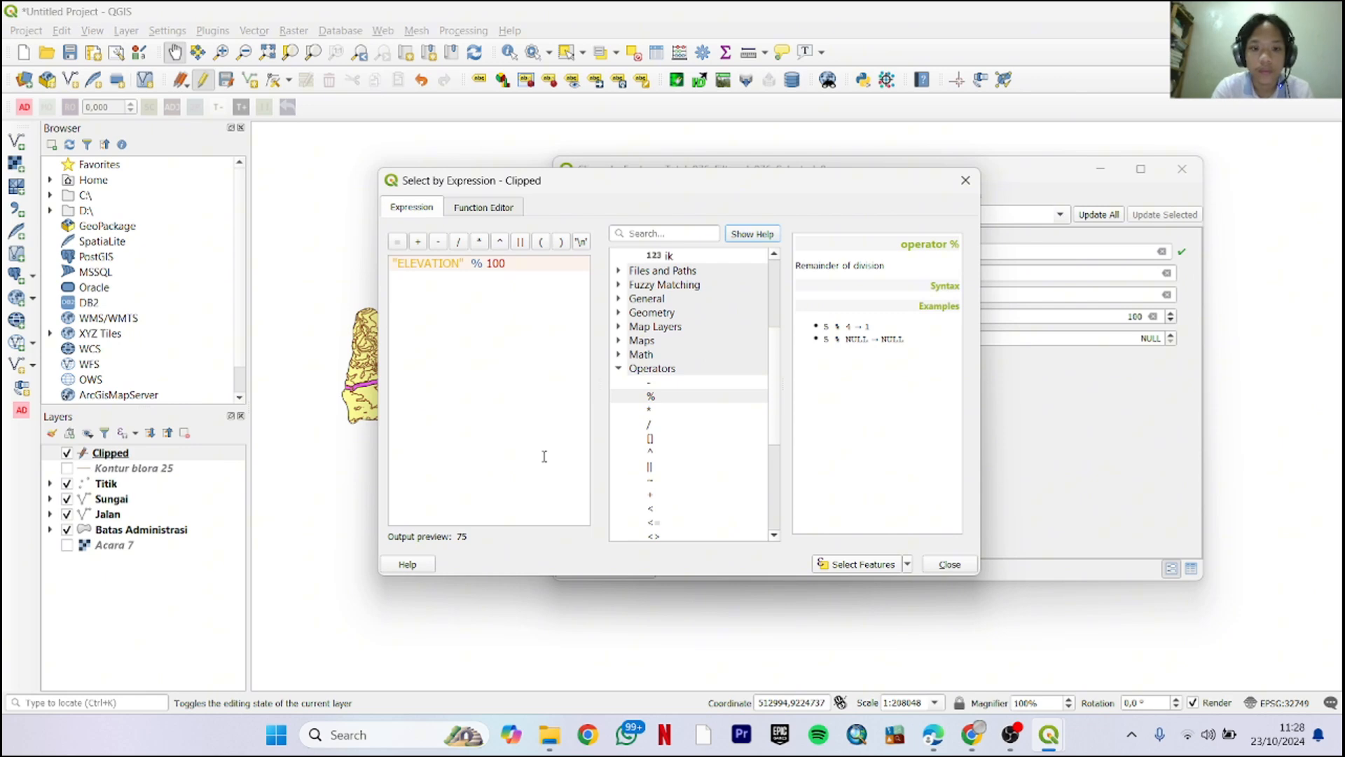
# Select the contour features matching the expression and close Select by Expression
pyautogui.click(844, 565)
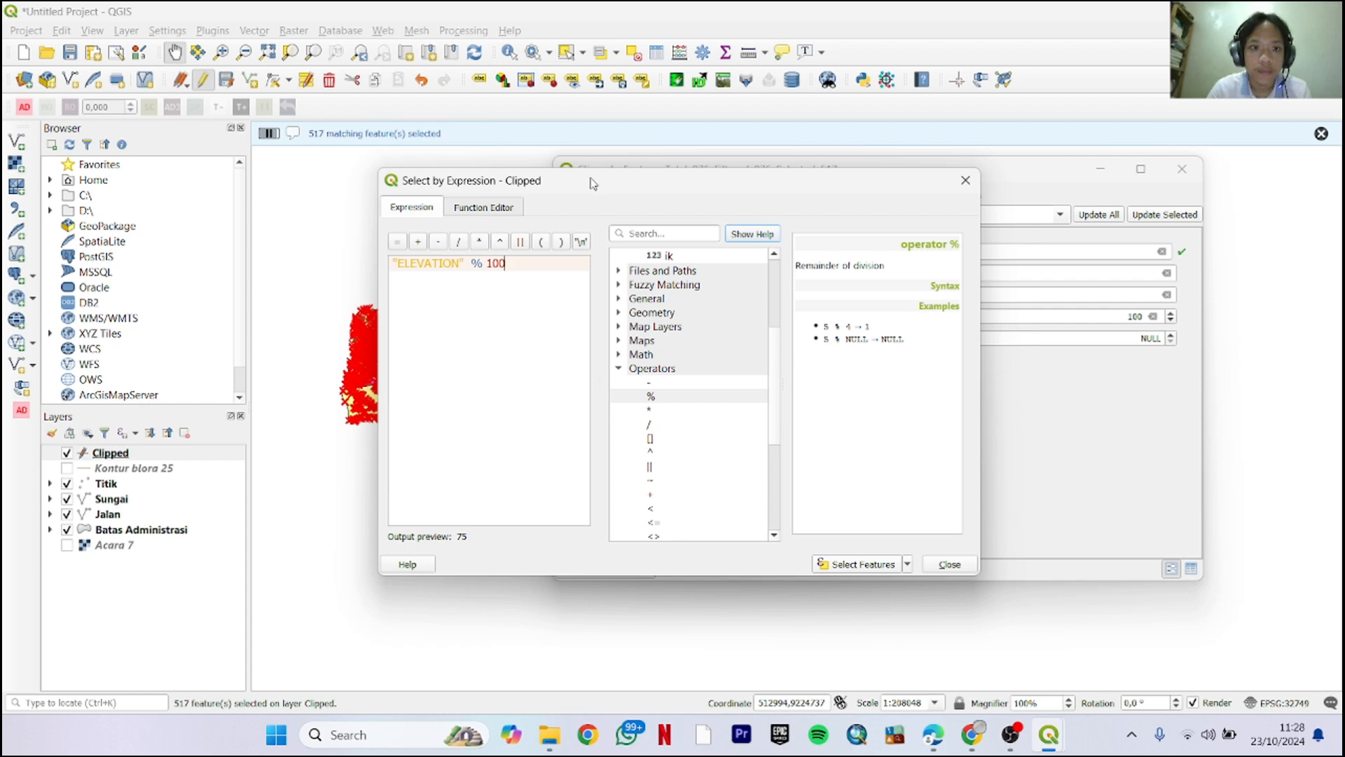
pyautogui.moveTo(594, 185); pyautogui.dragTo(638, 188)
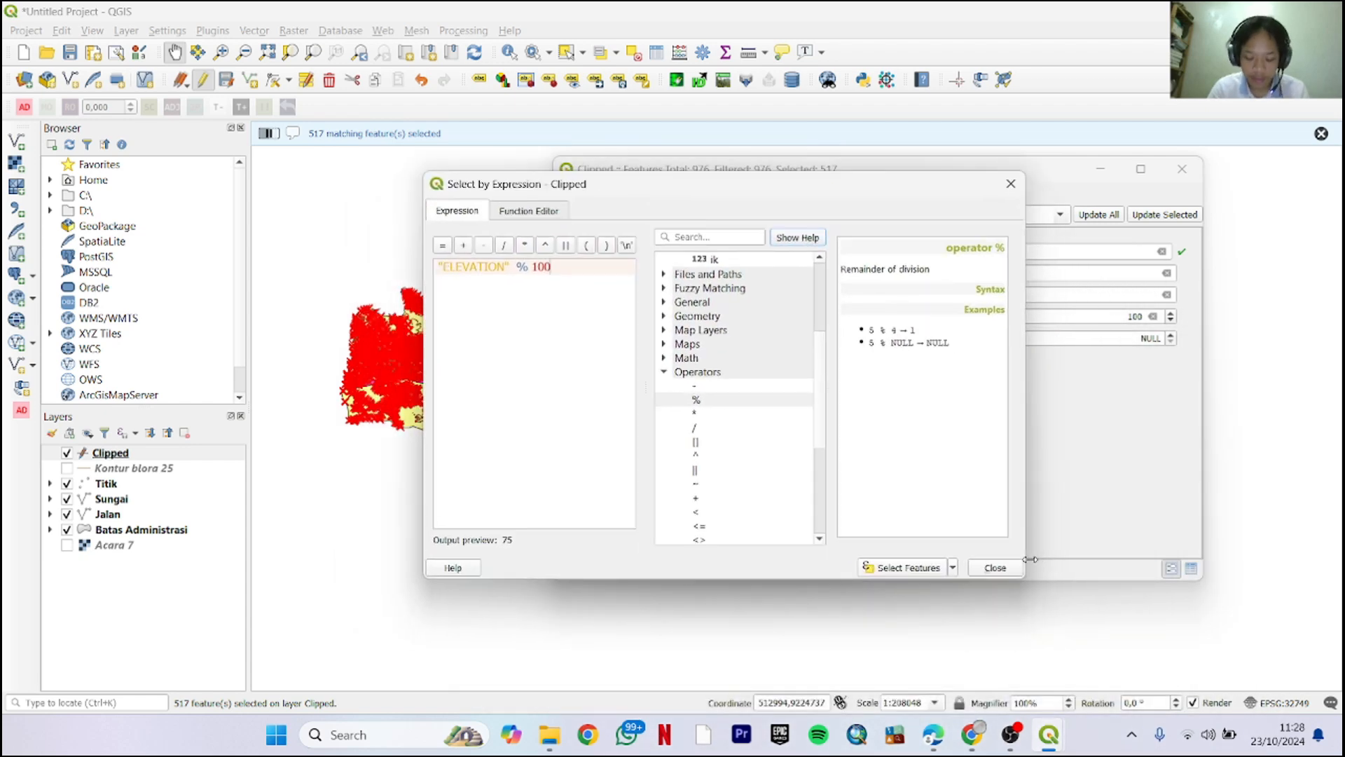
pyautogui.click(995, 567)
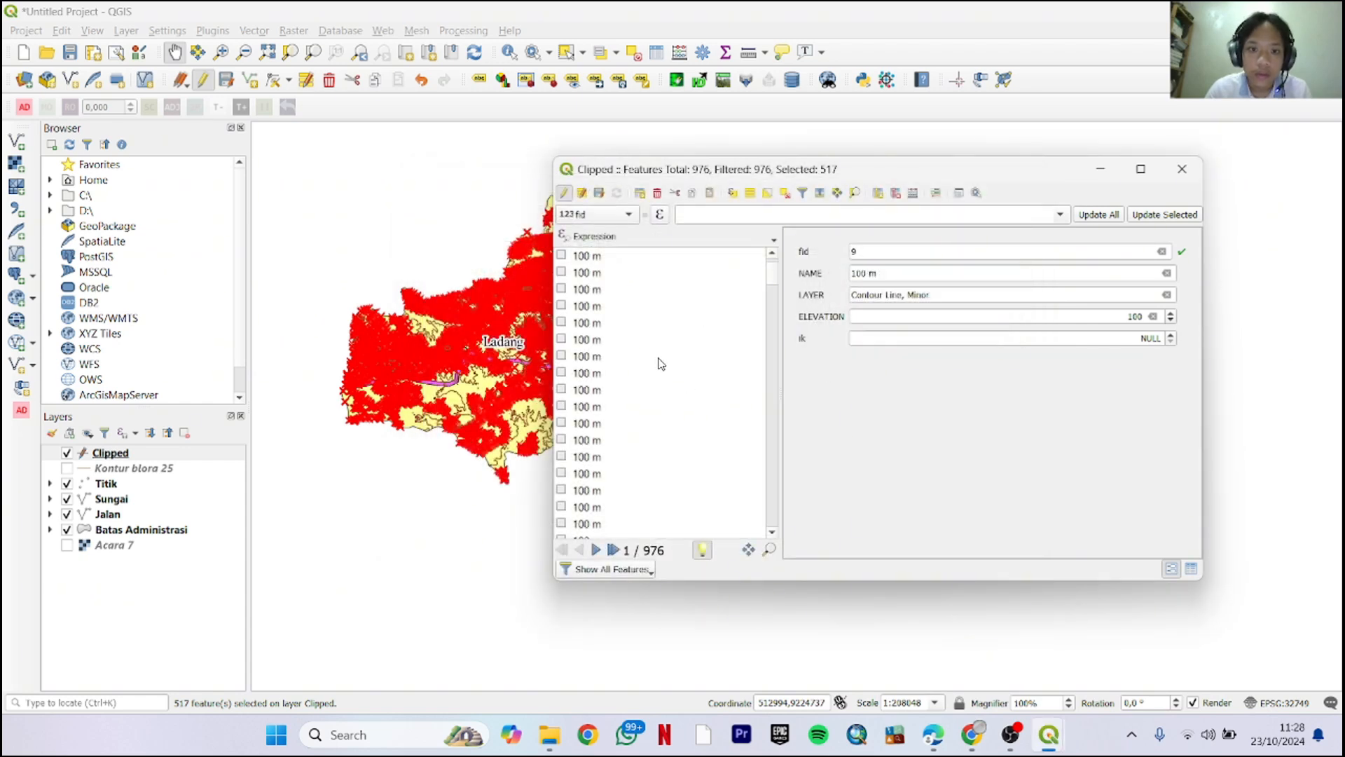
pyautogui.moveTo(771, 281); pyautogui.dragTo(774, 309)
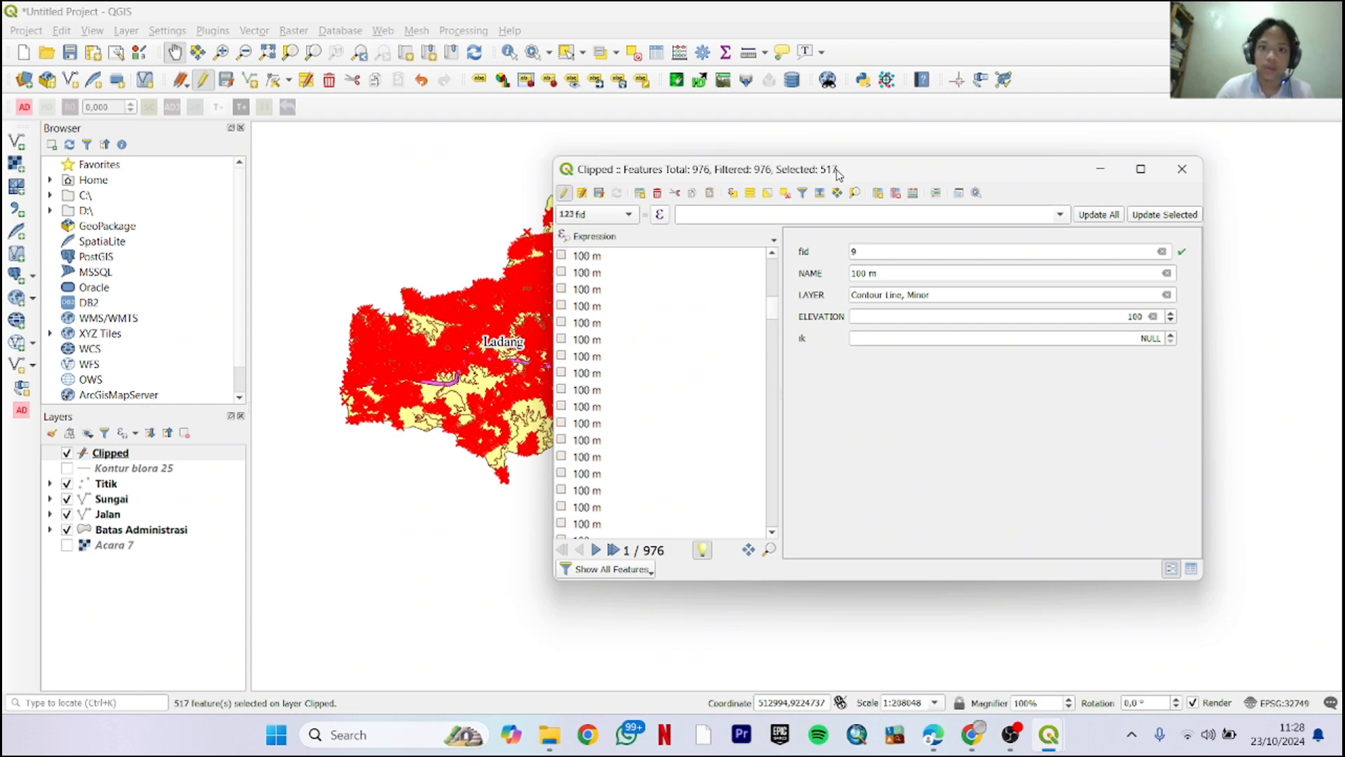
# Set the ik field to 1 for only the selected contours in the Clipped attribute table
pyautogui.moveTo(838, 174); pyautogui.dragTo(917, 186)
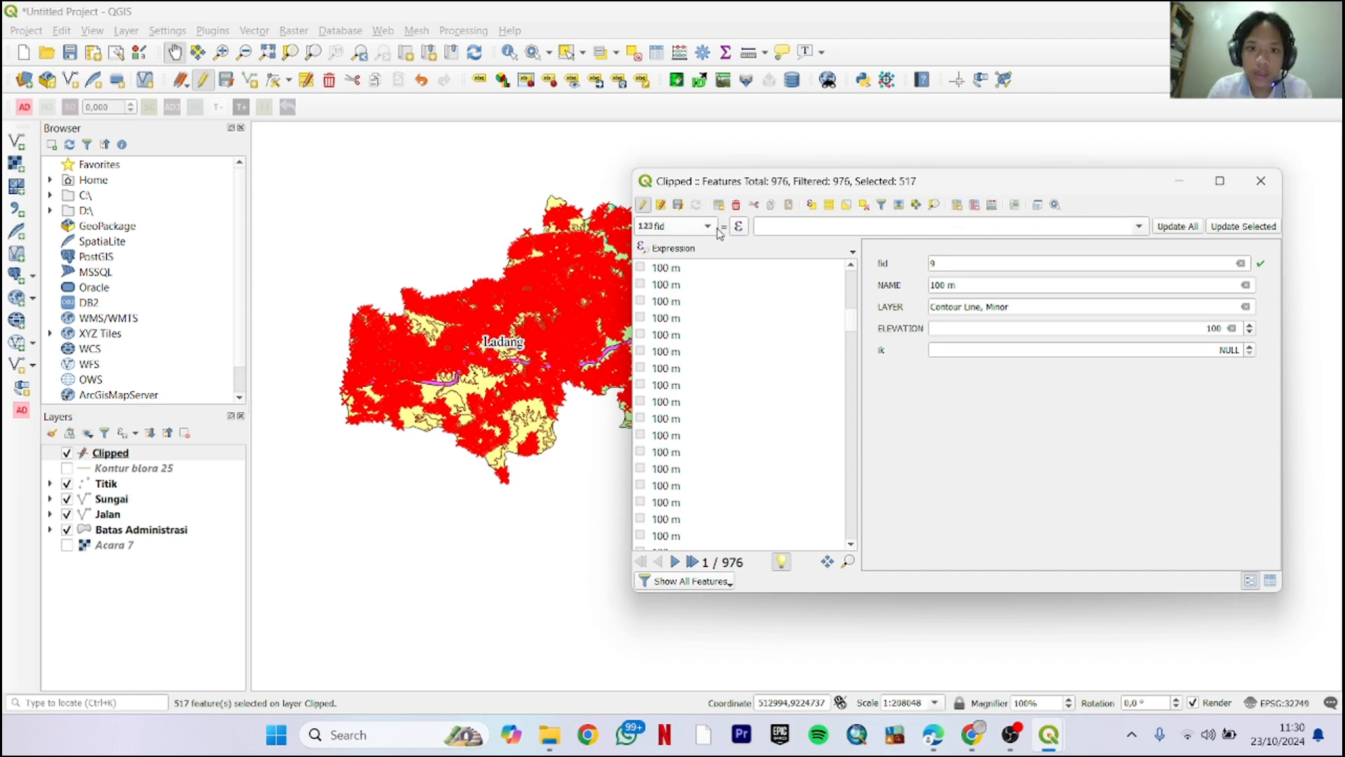
pyautogui.click(717, 229)
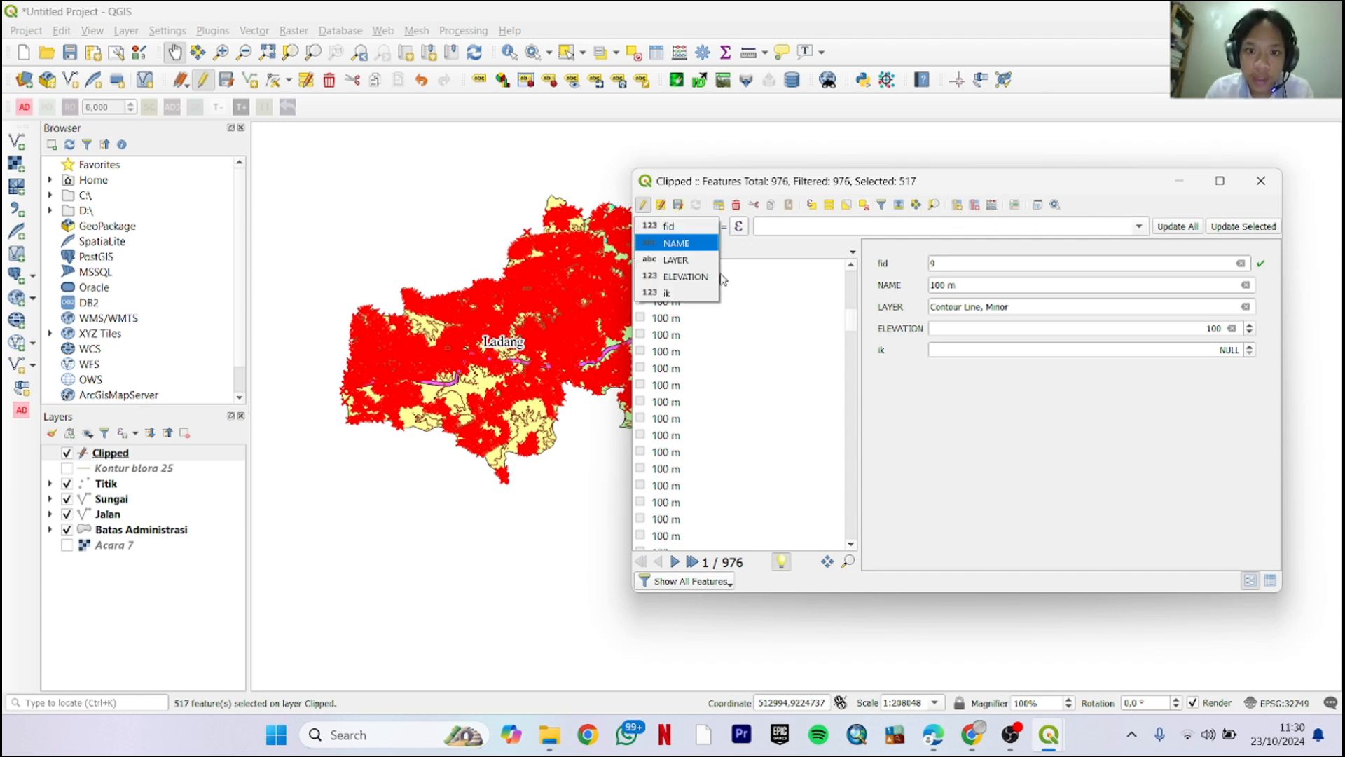
pyautogui.click(690, 299)
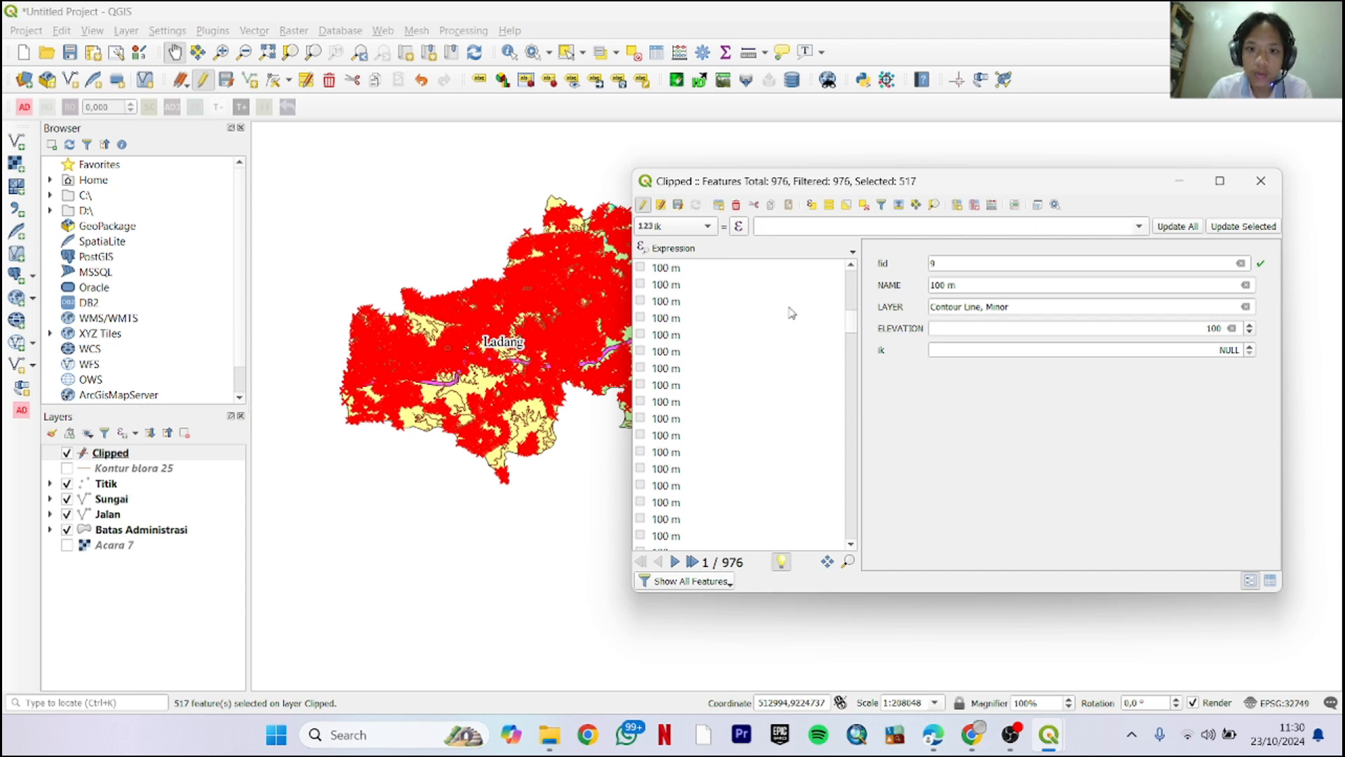
pyautogui.moveTo(854, 343); pyautogui.dragTo(855, 377)
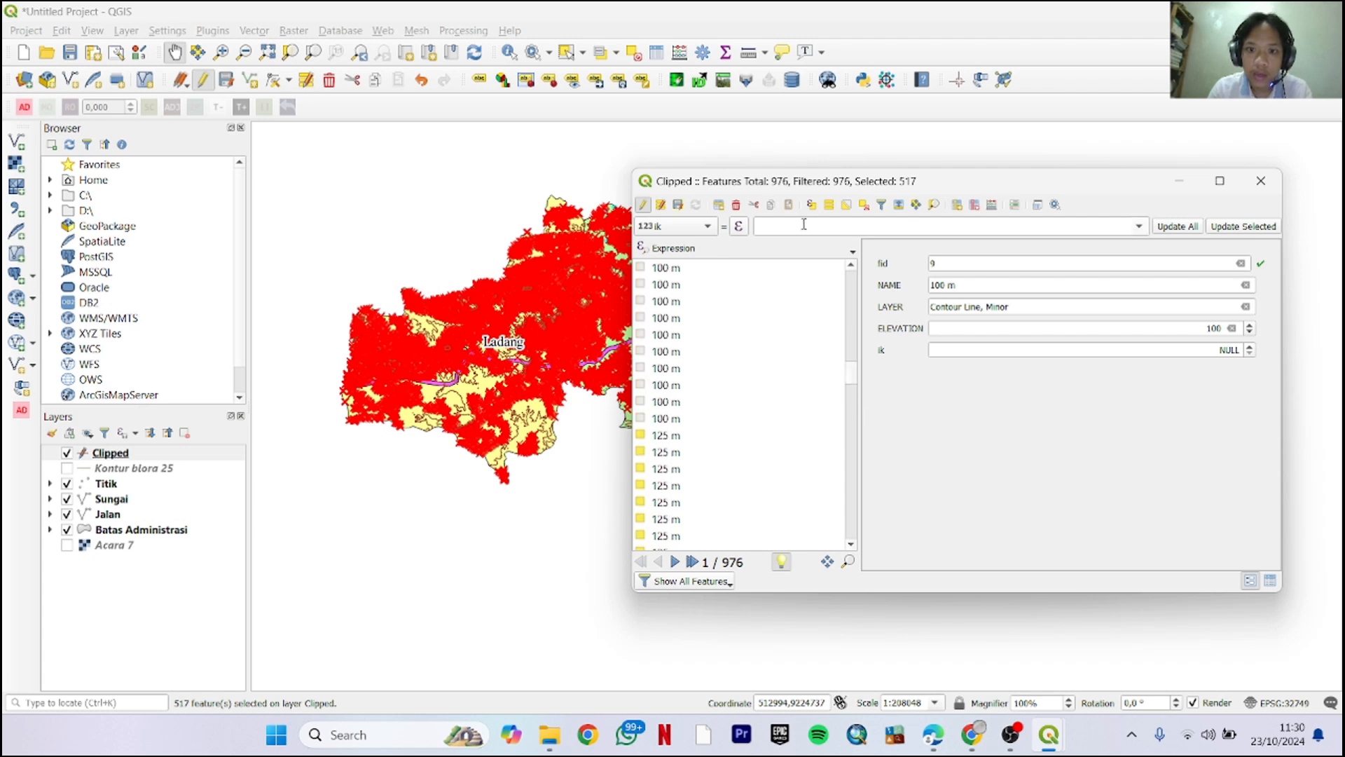
pyautogui.click(1139, 226)
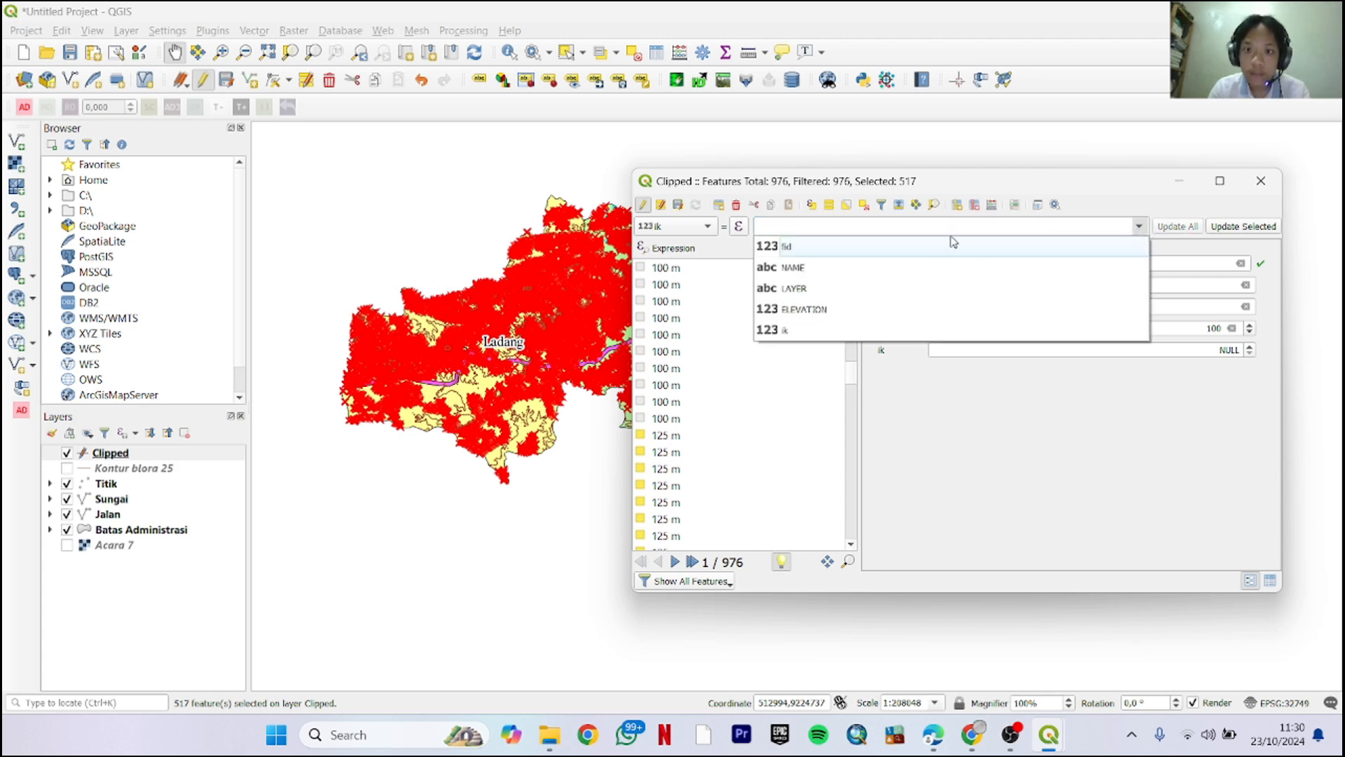
pyautogui.click(877, 225)
pyautogui.write('6')
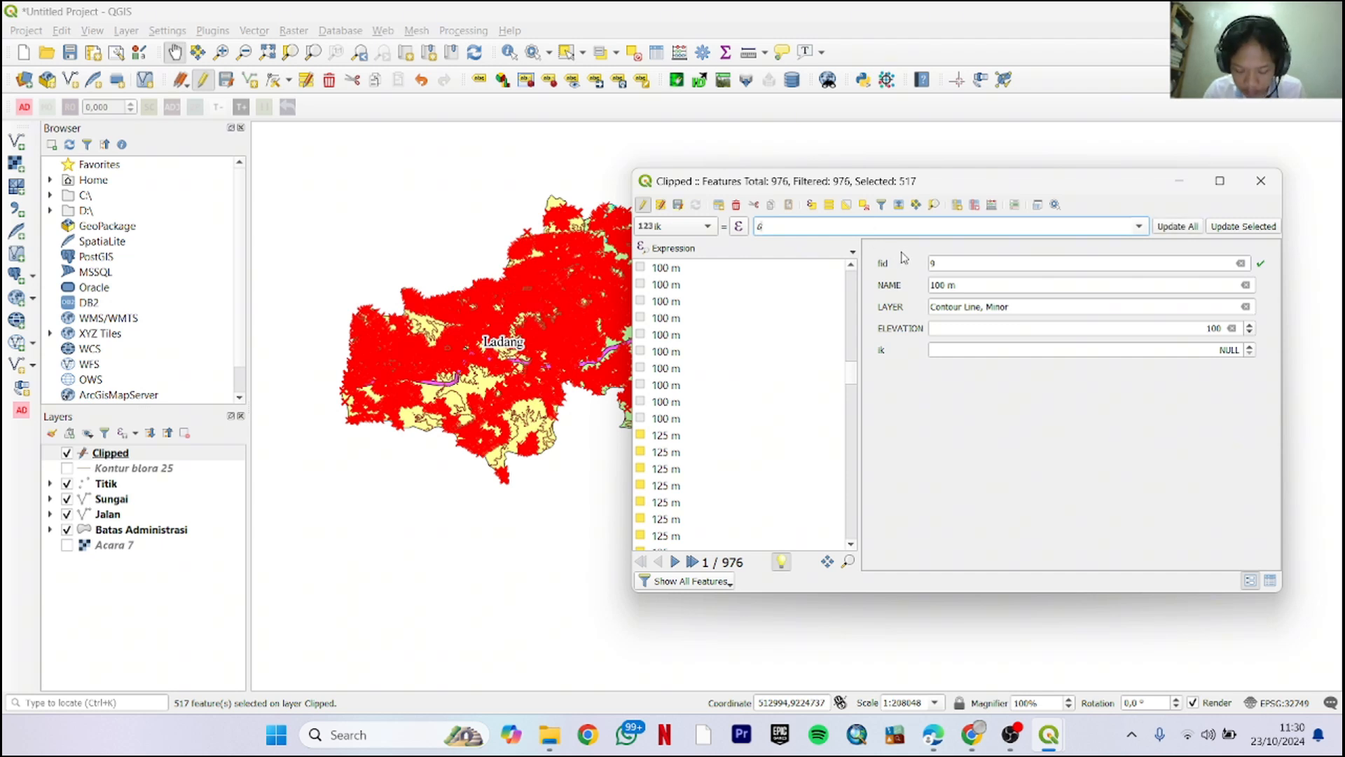
pyautogui.press('BackSpace')
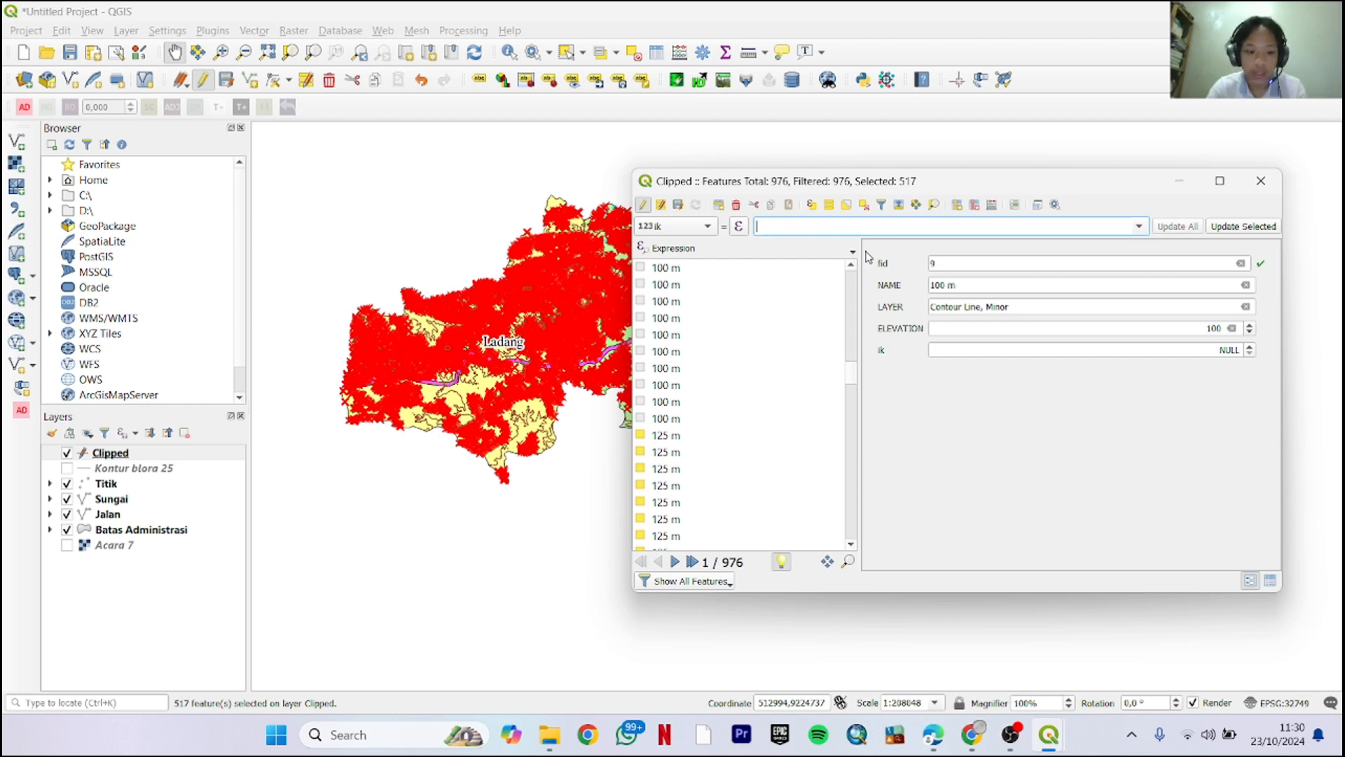
pyautogui.write('1')
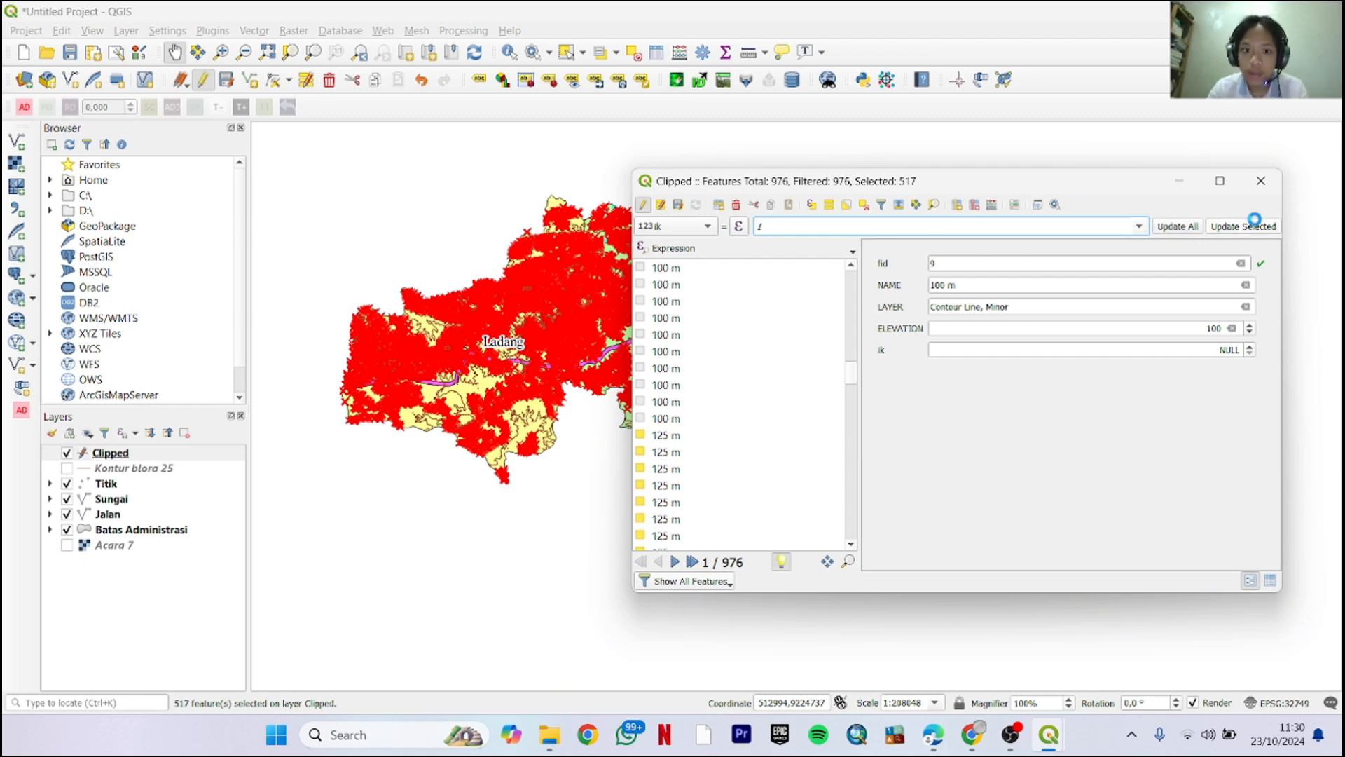
pyautogui.click(1248, 225)
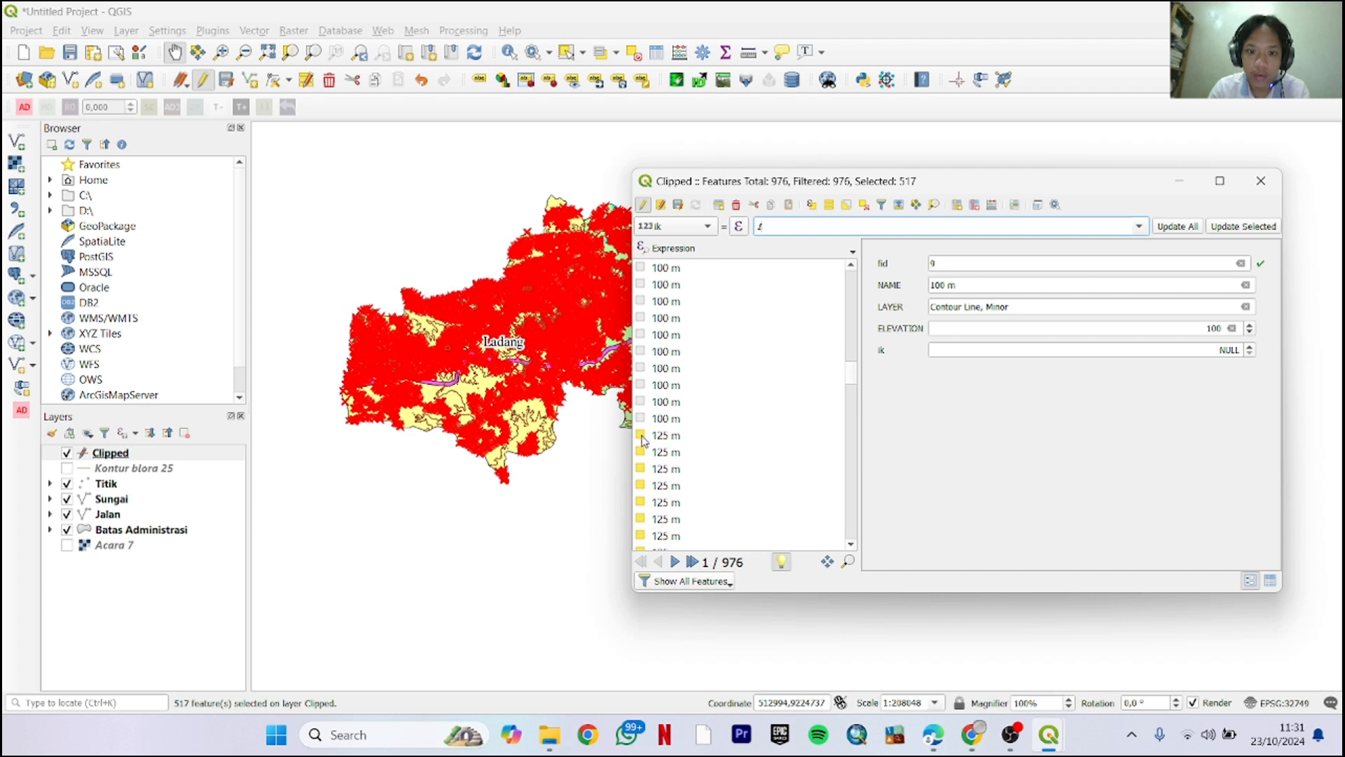
# Invert the contour selection and set its ik value to 0, saving the edits and ending the editing session
pyautogui.click(845, 206)
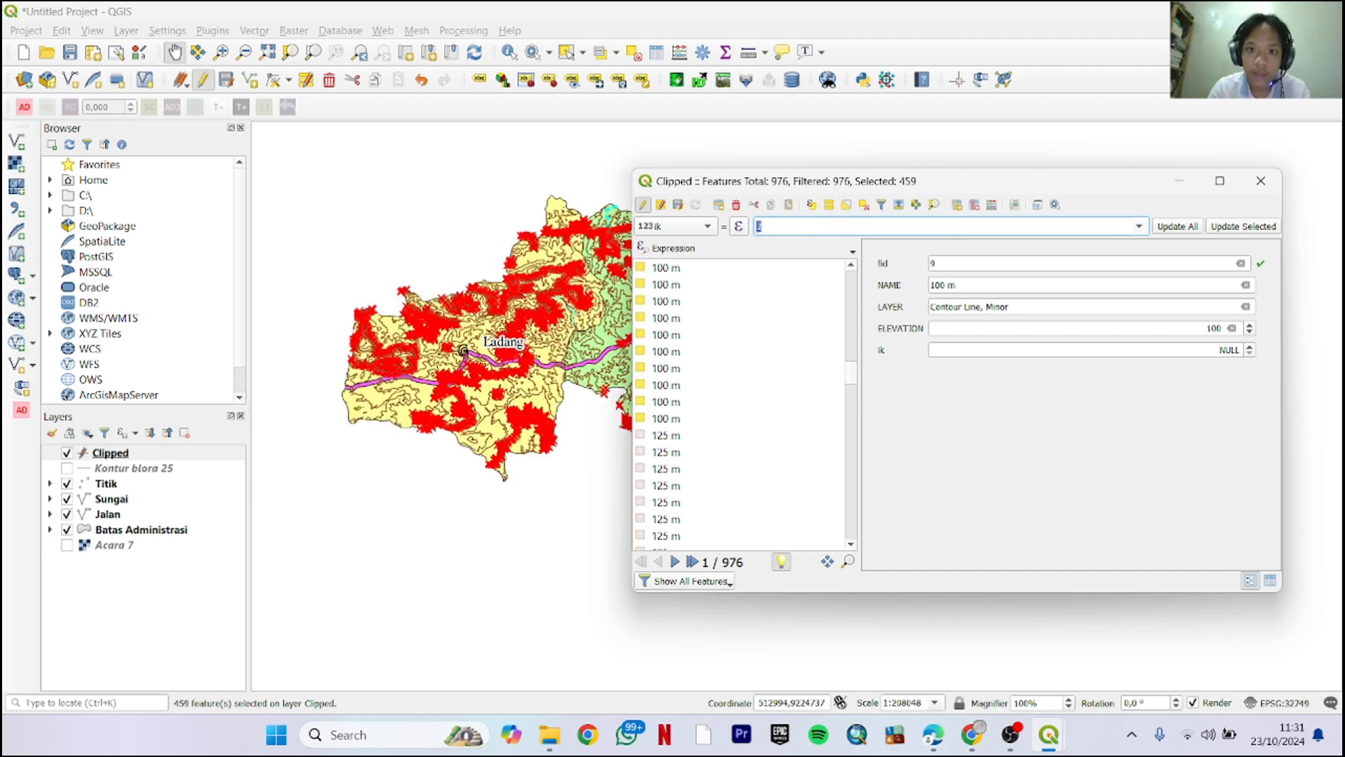
pyautogui.write('6')
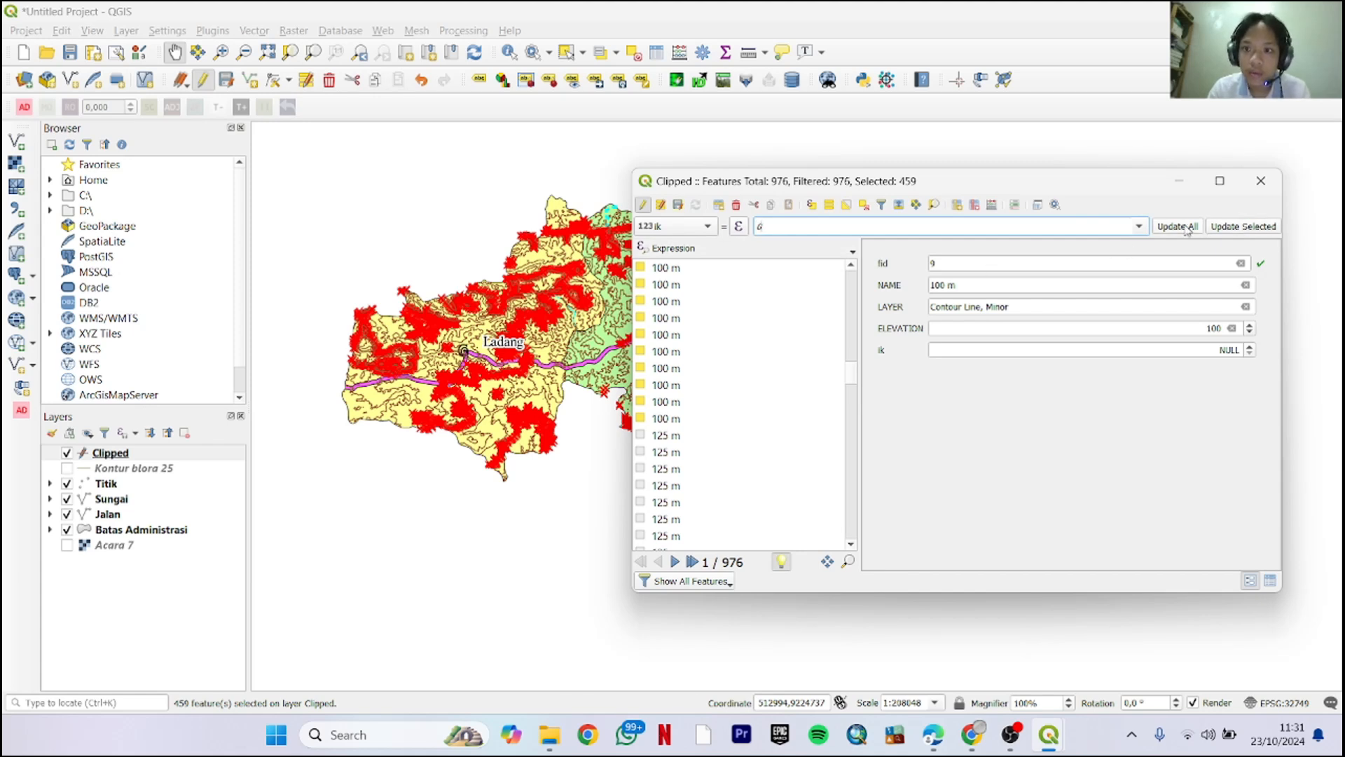
pyautogui.click(678, 205)
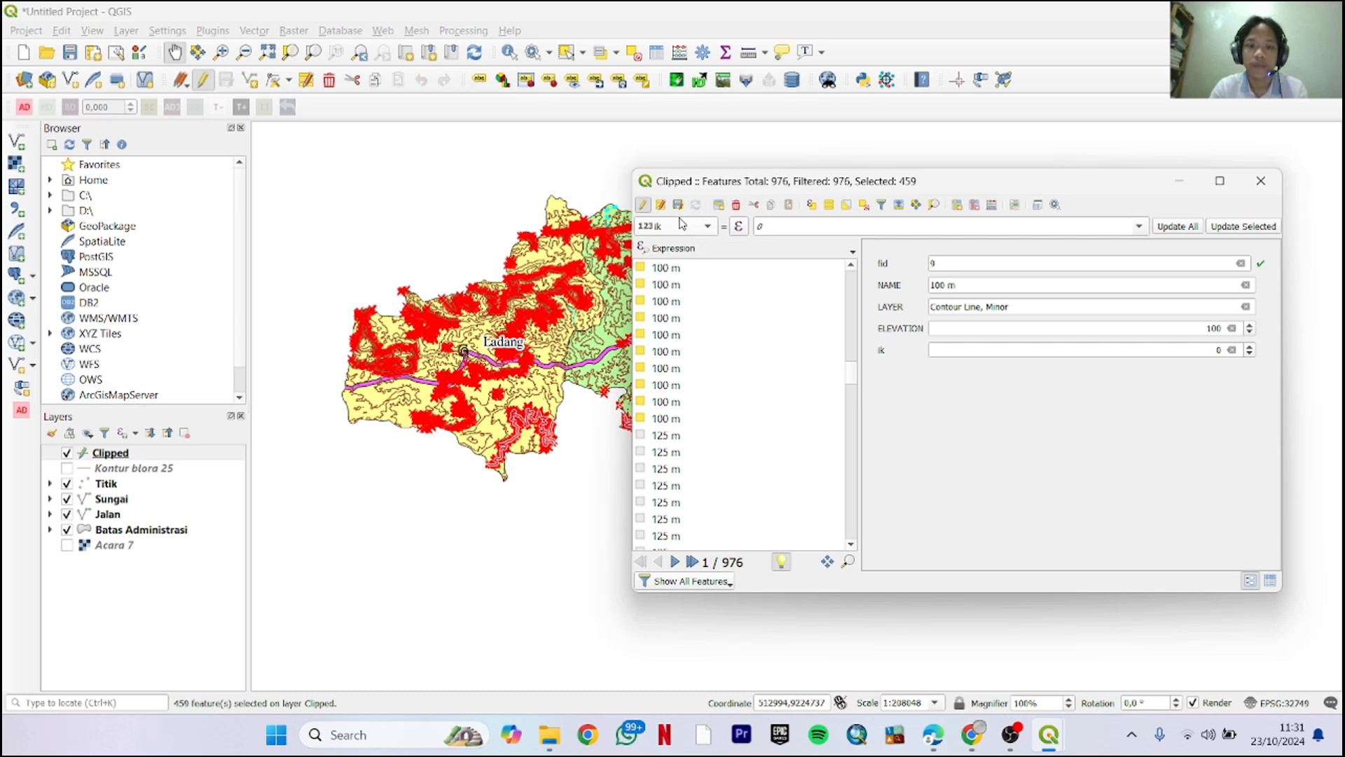
pyautogui.click(642, 204)
pyautogui.click(1258, 180)
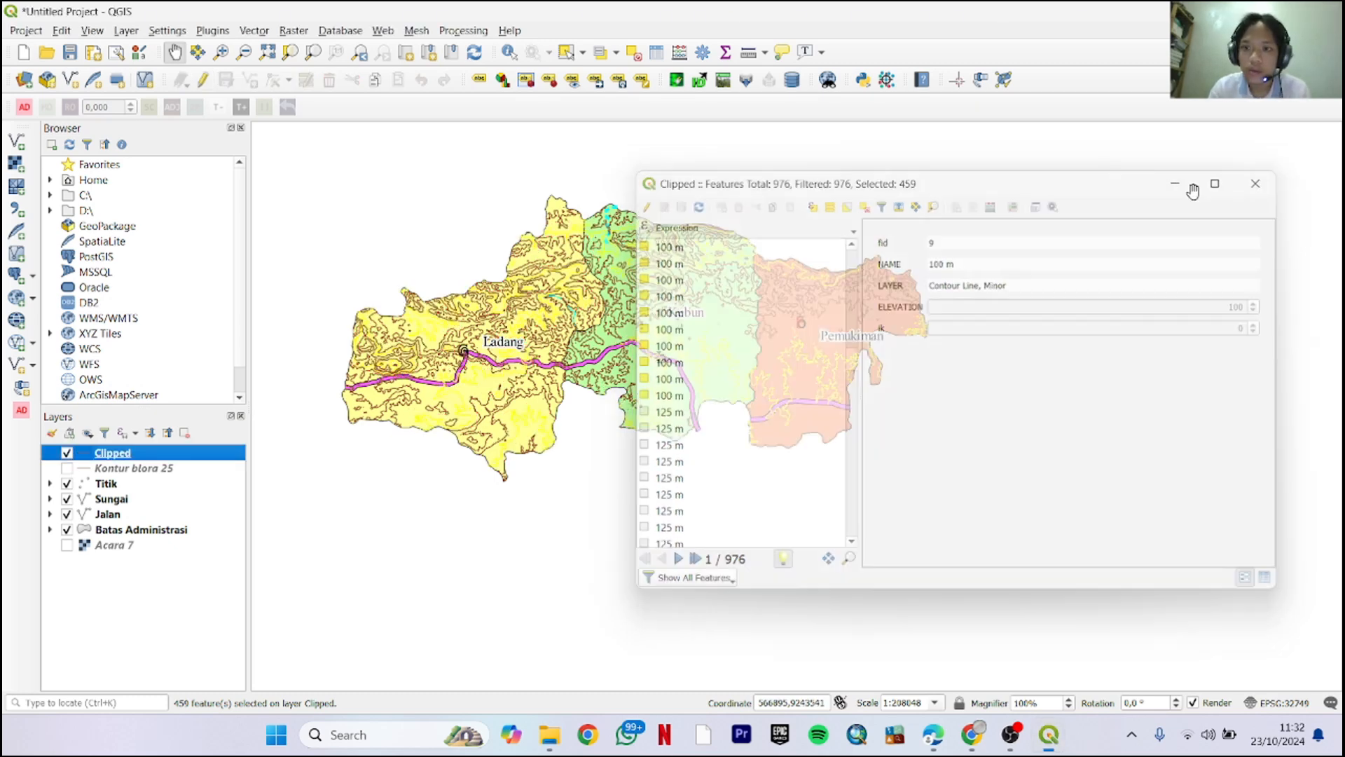
# Switch the Clipped layer to rule-based labeling and add a rule with the description ik
pyautogui.rightClick(147, 457)
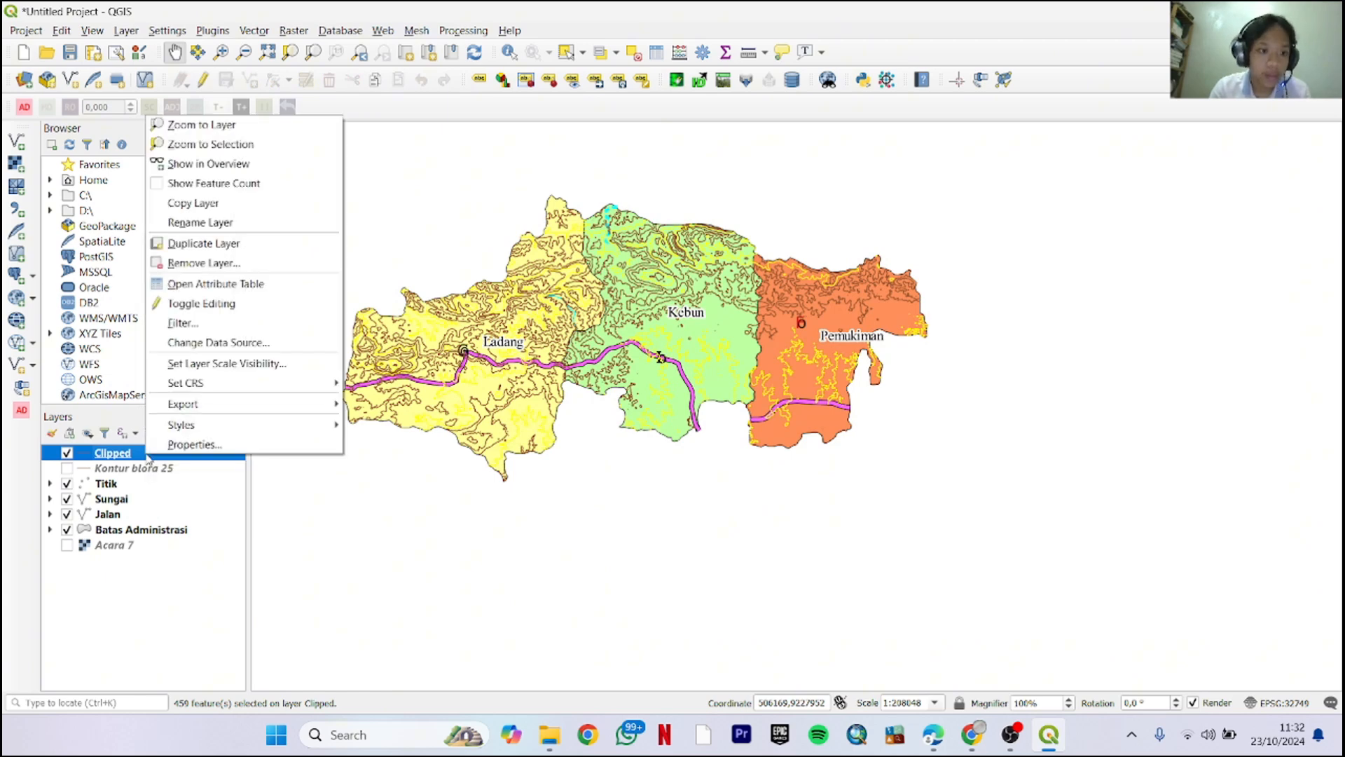
pyautogui.click(208, 450)
pyautogui.click(573, 201)
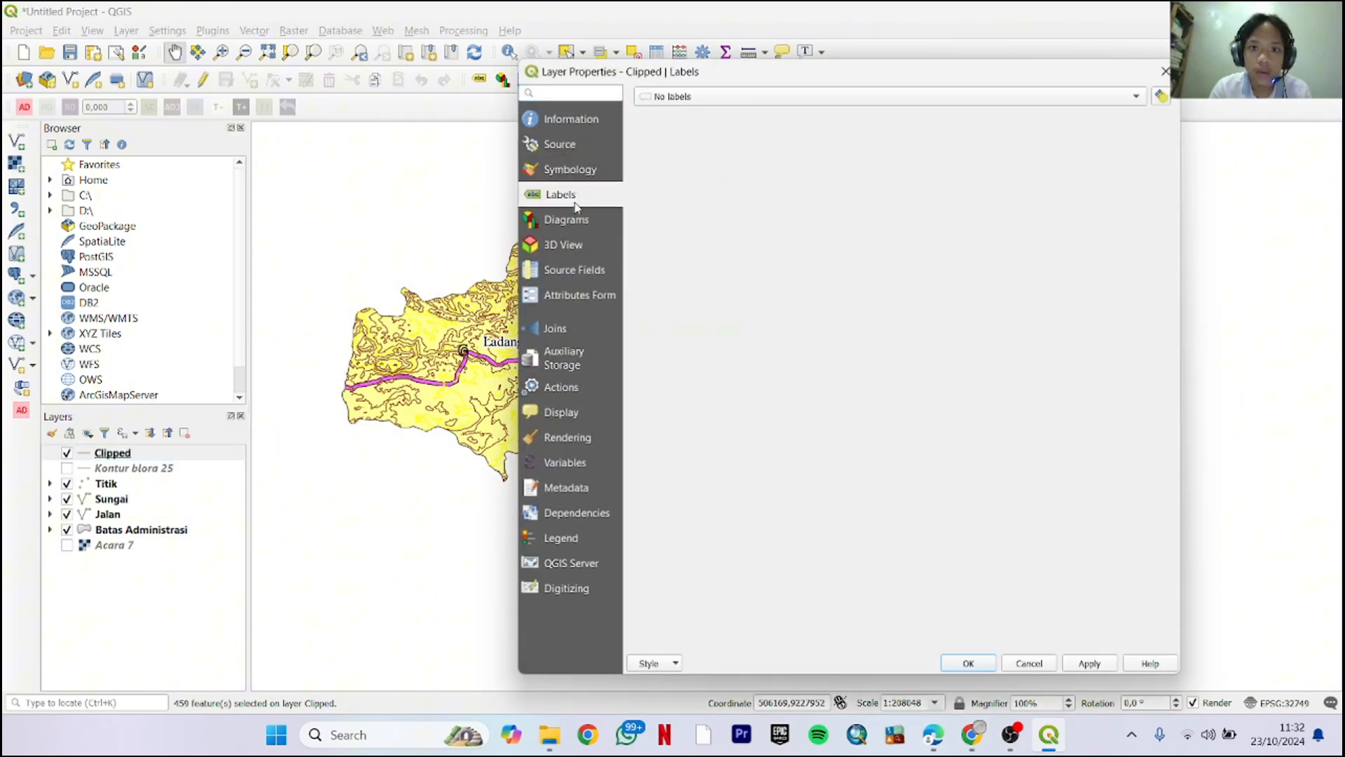
pyautogui.click(724, 98)
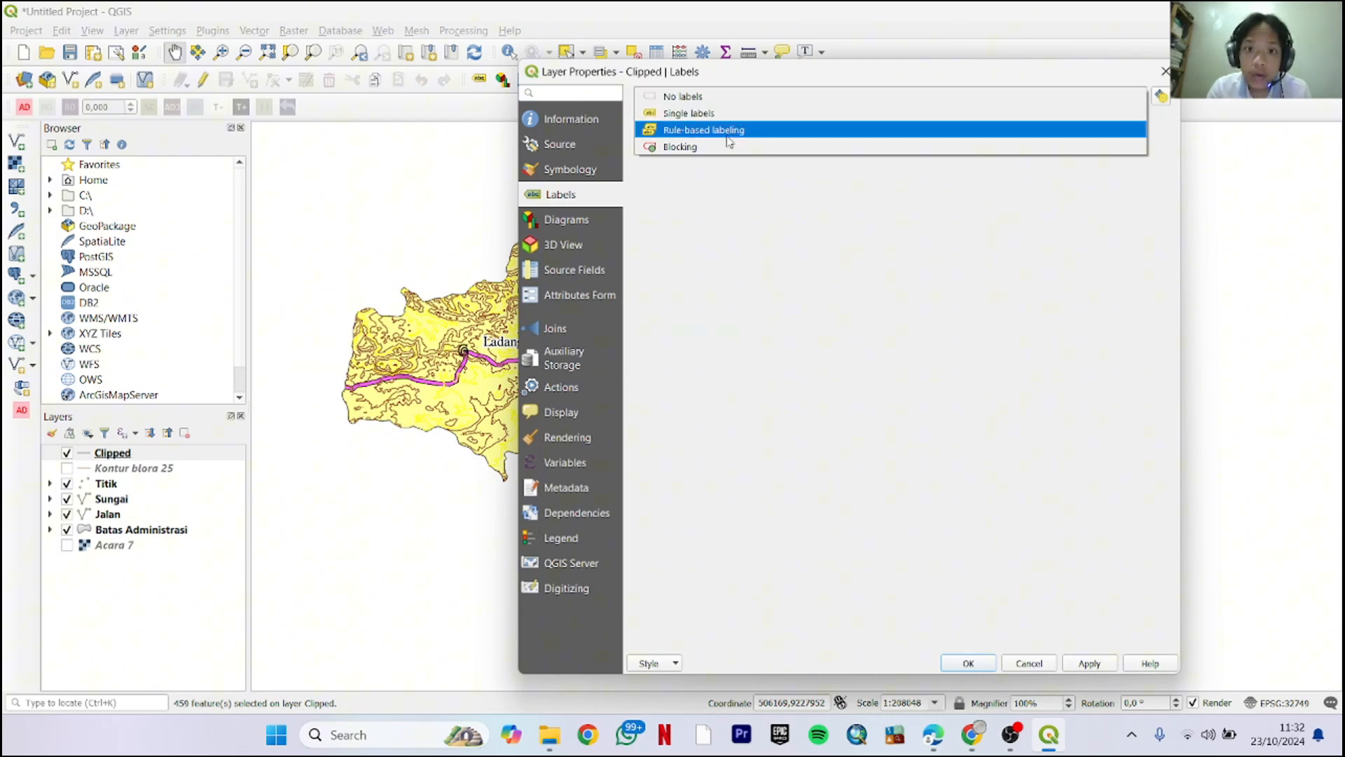
pyautogui.click(728, 130)
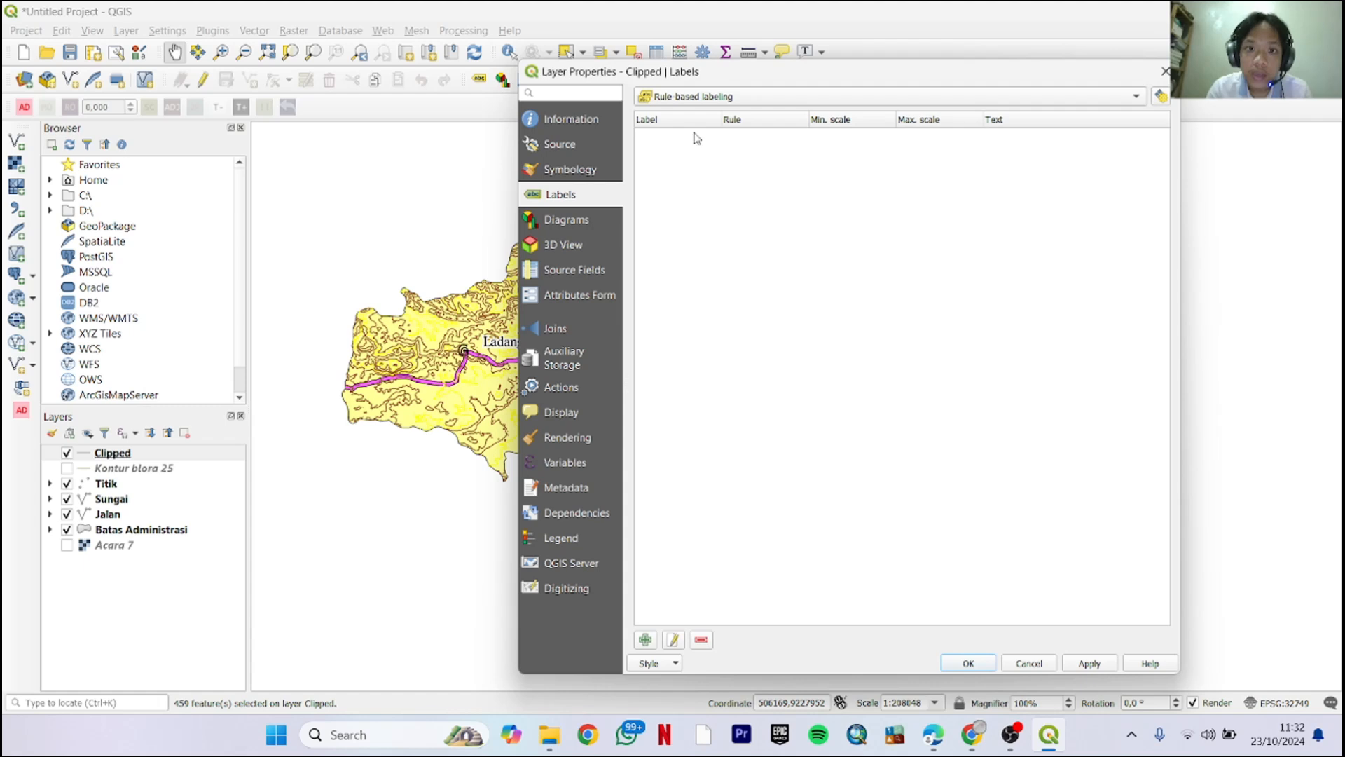
pyautogui.click(644, 640)
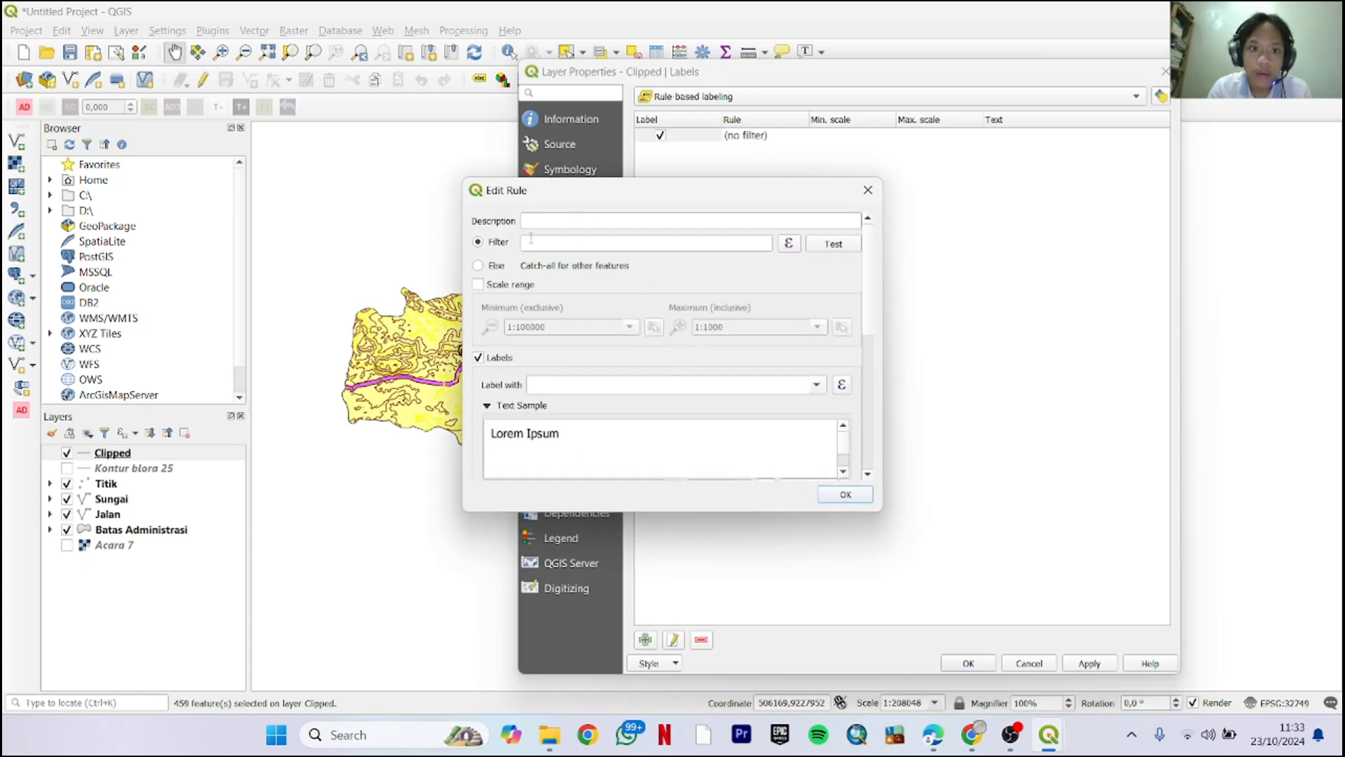
pyautogui.click(607, 222)
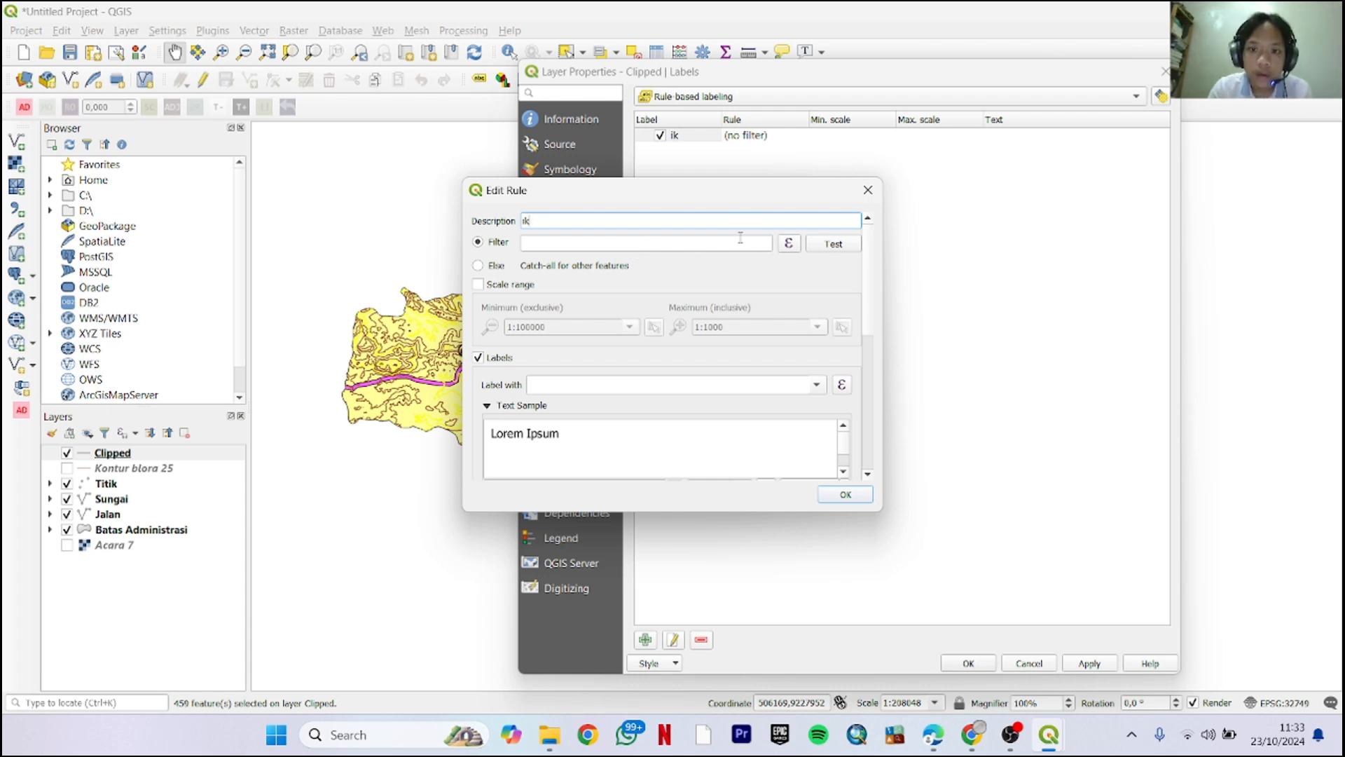
# Set the label rule's filter to the expression "ik" = 0
pyautogui.click(789, 247)
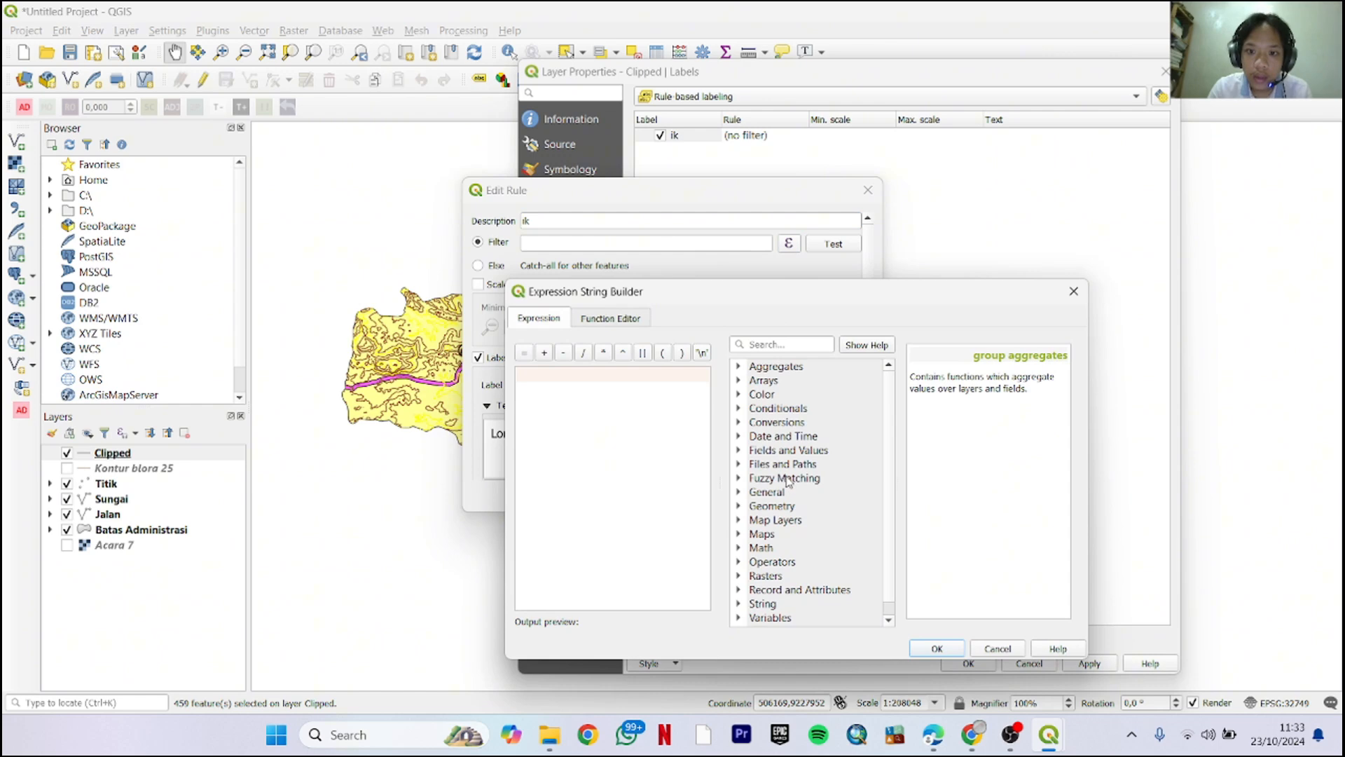
pyautogui.click(739, 451)
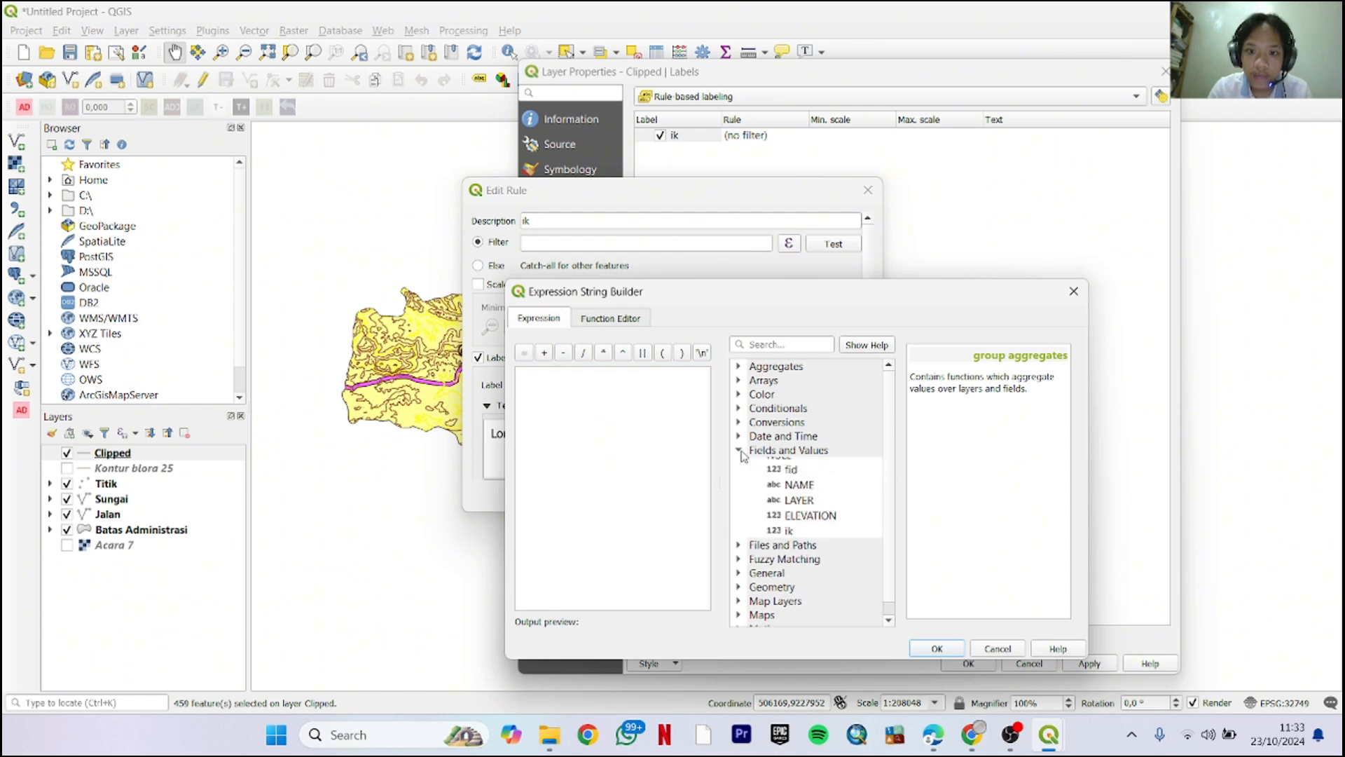
pyautogui.doubleClick(782, 541)
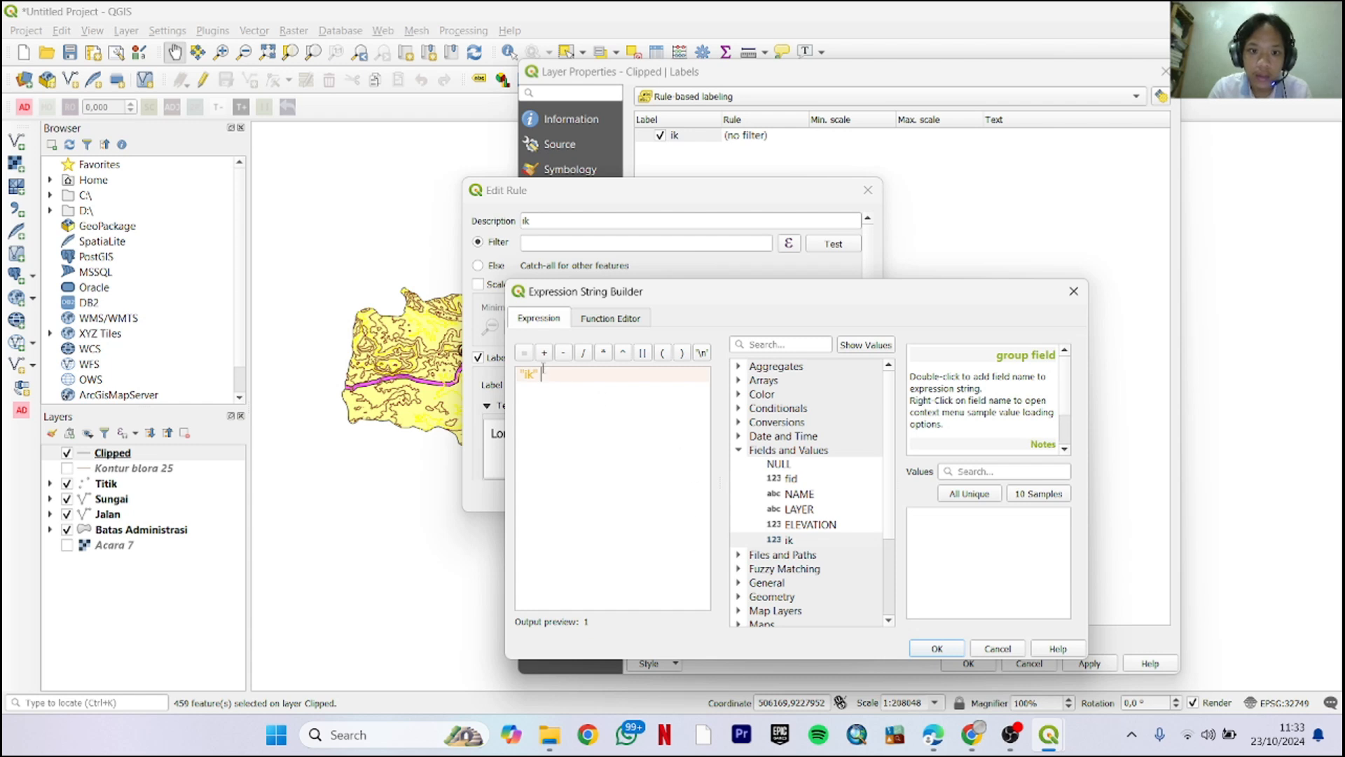
pyautogui.click(524, 353)
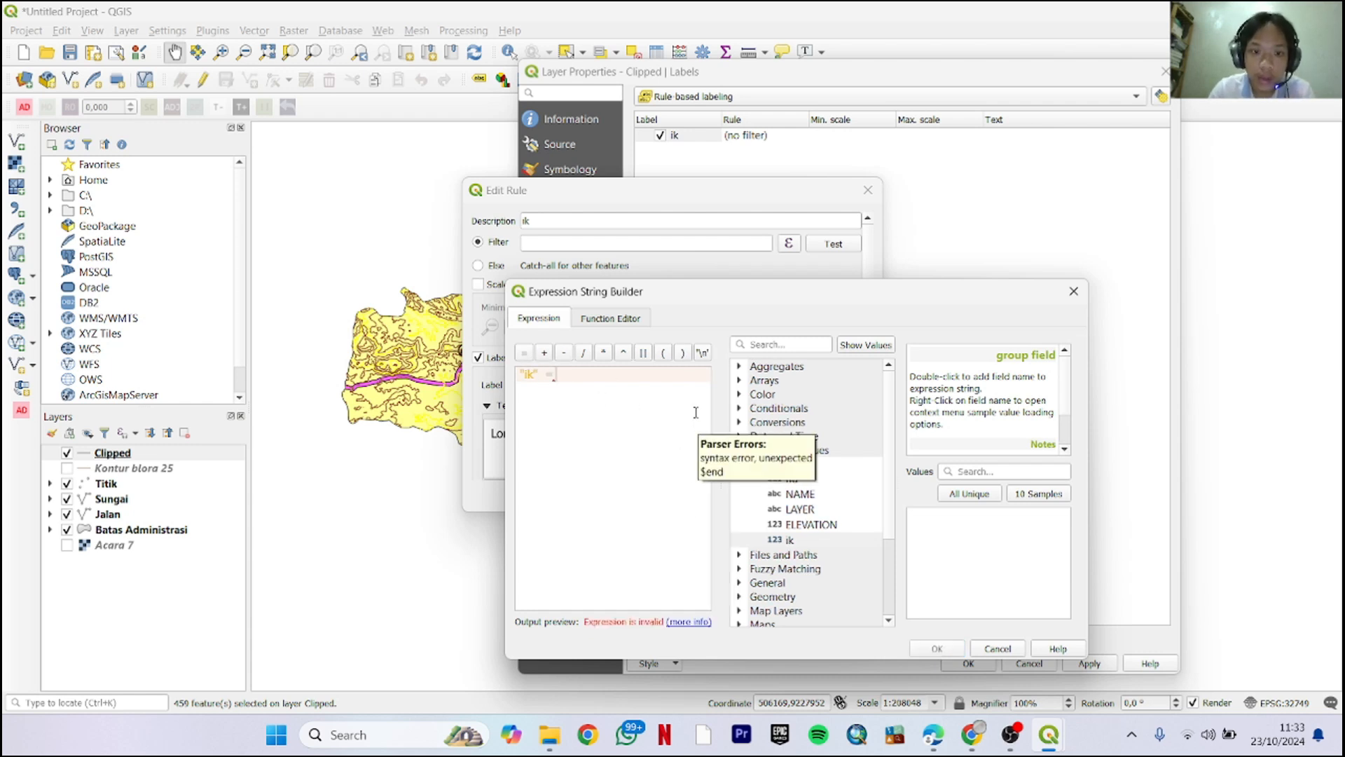
pyautogui.write('0')
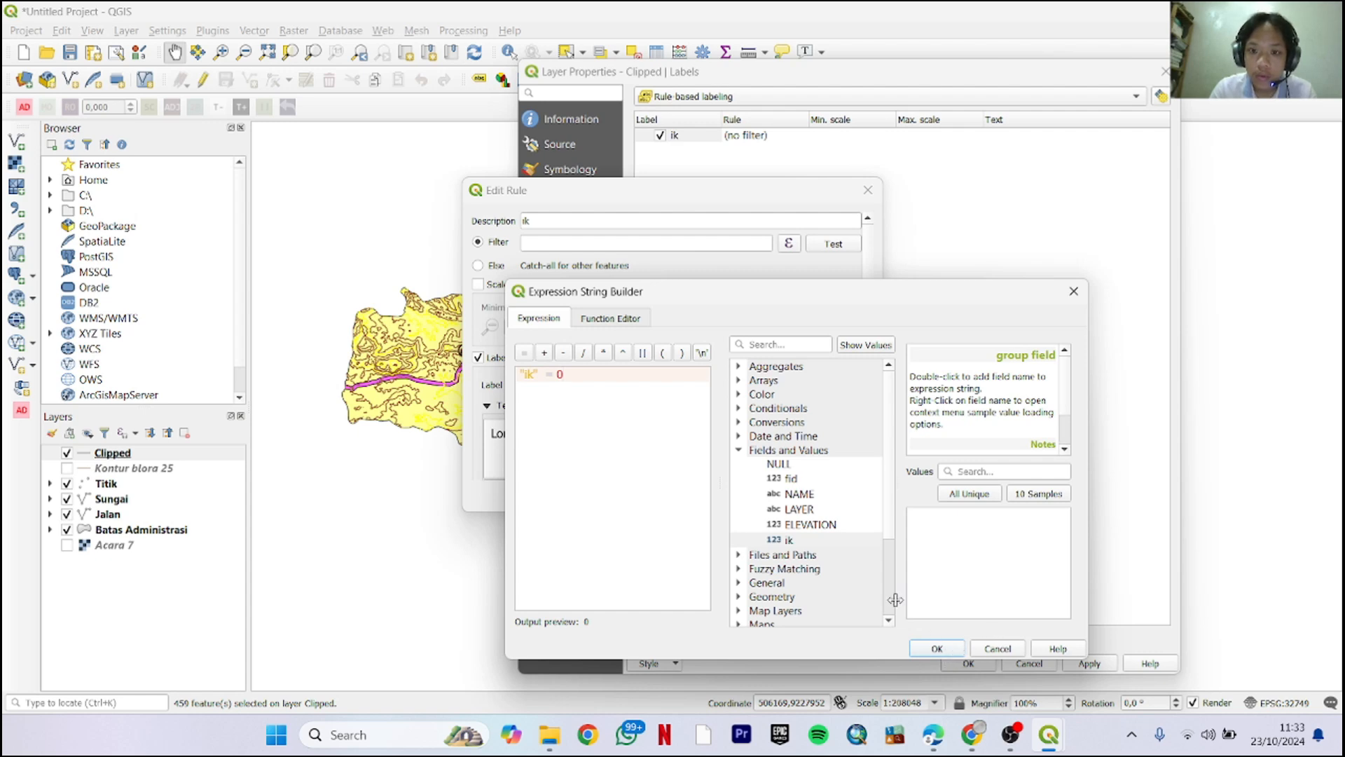
pyautogui.scroll(-3, 830, 553)
pyautogui.click(937, 648)
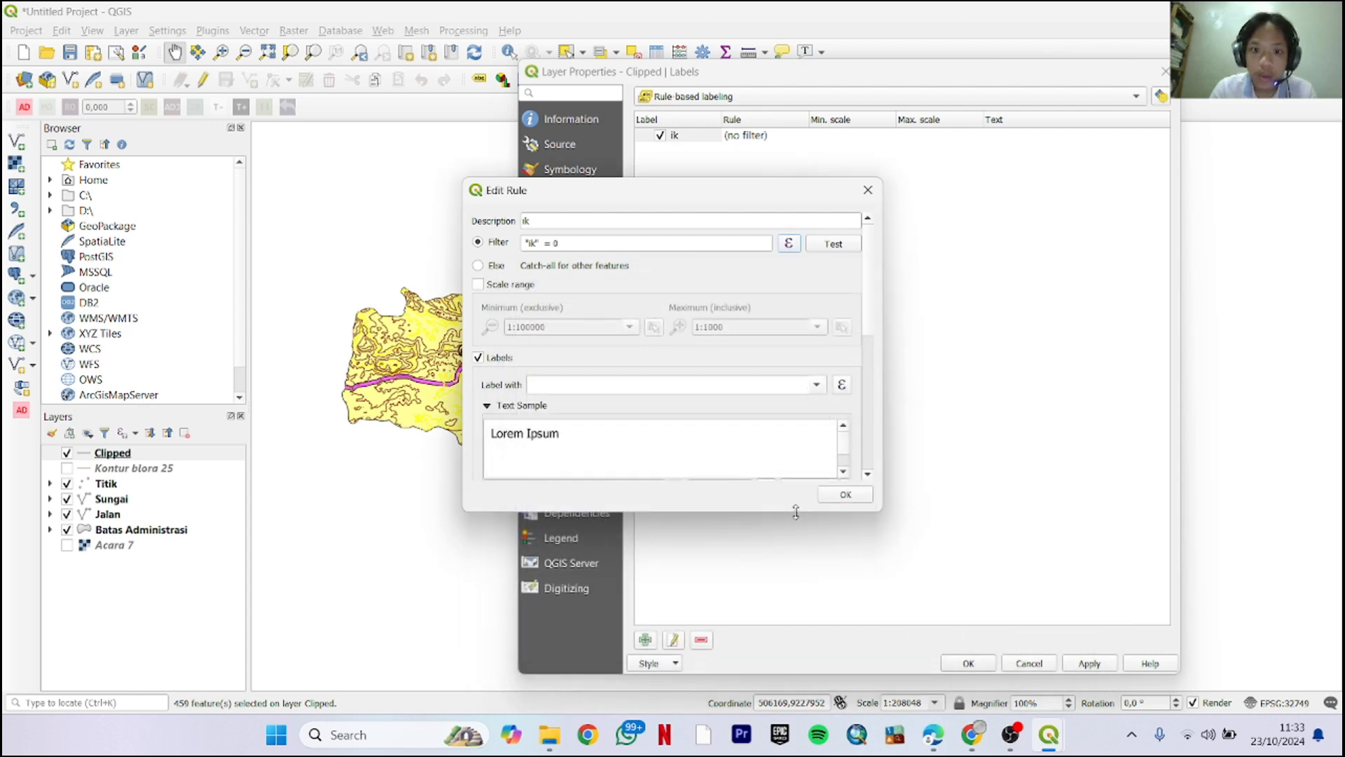
# Label the features of the ik rule with the NAME field
pyautogui.scroll(-3, 683, 417)
pyautogui.scroll(3, 658, 393)
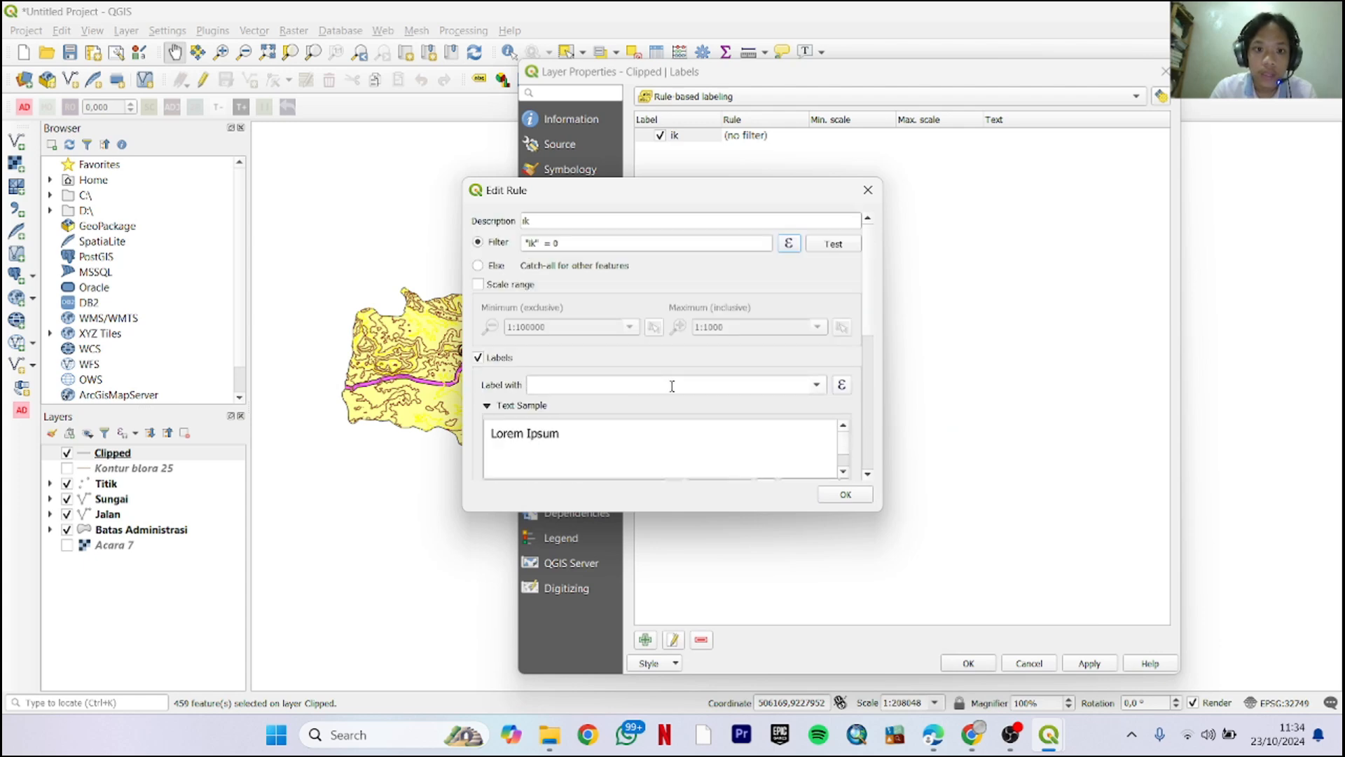
pyautogui.scroll(-2, 638, 365)
pyautogui.click(816, 301)
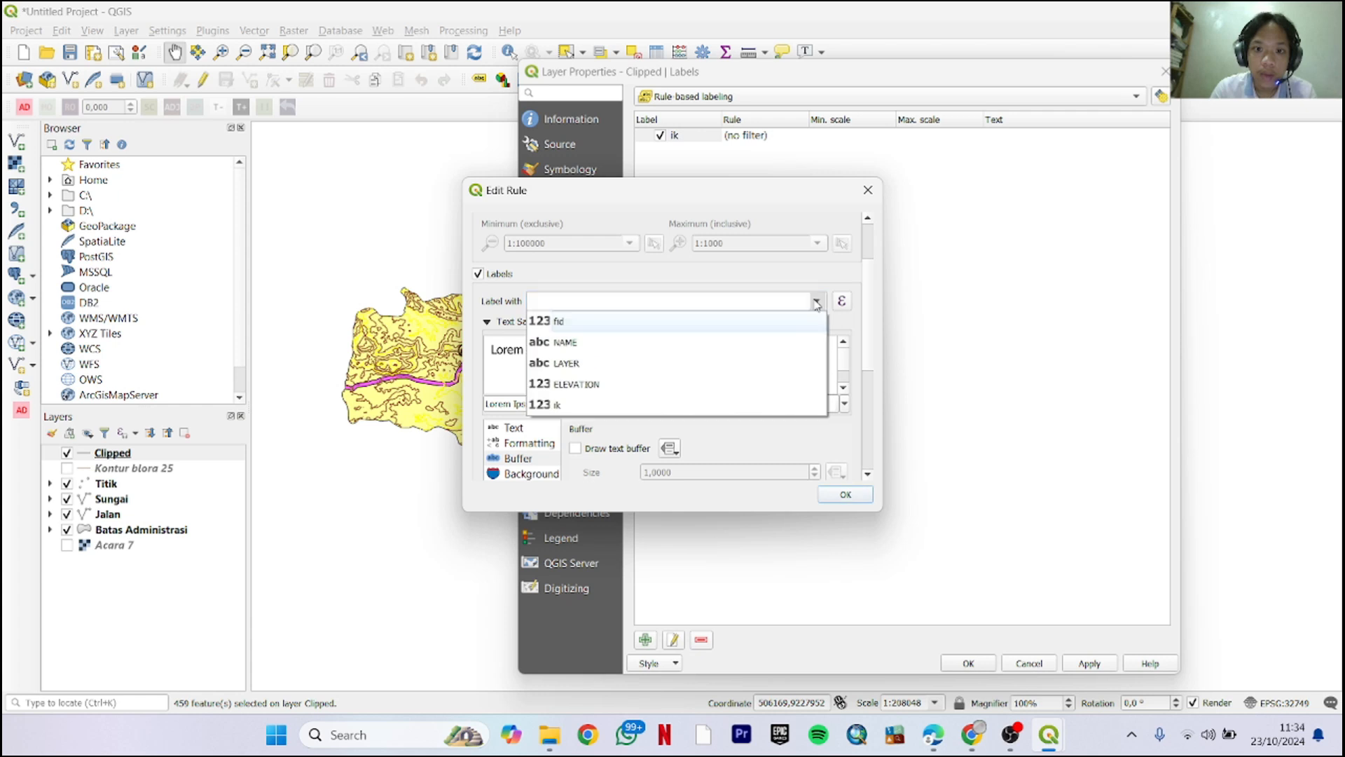
pyautogui.click(718, 342)
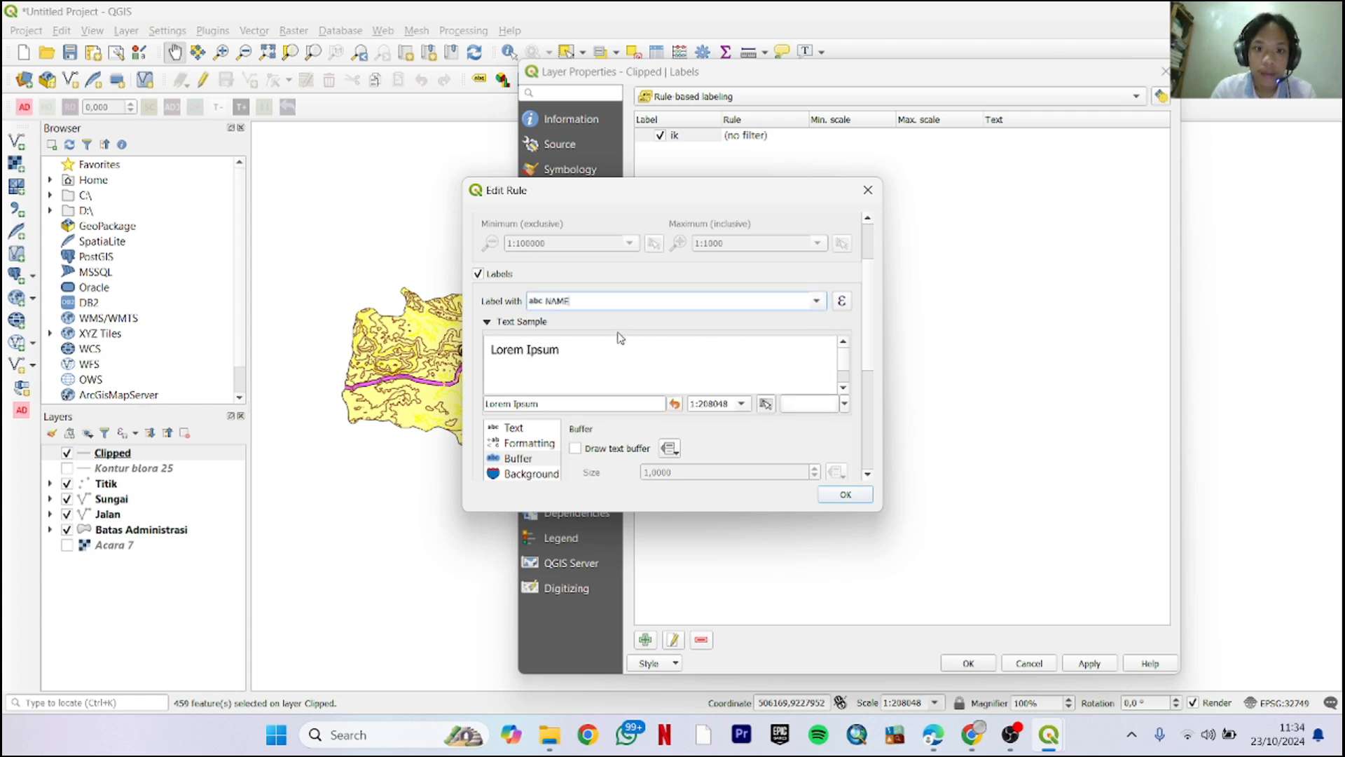
# Format the rule's label text in Times New Roman at a size of 12 points
pyautogui.scroll(-1, 619, 338)
pyautogui.scroll(-1, 612, 377)
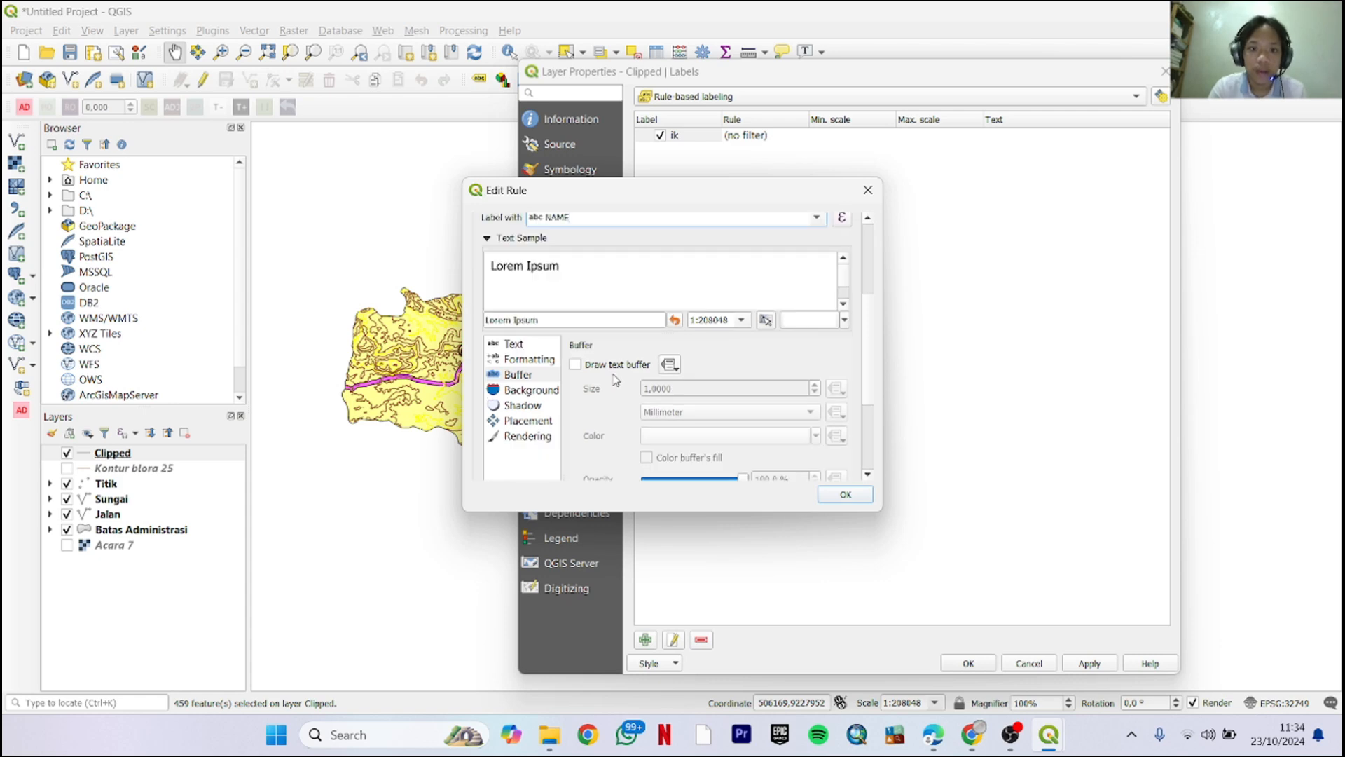
pyautogui.click(522, 344)
pyautogui.click(663, 364)
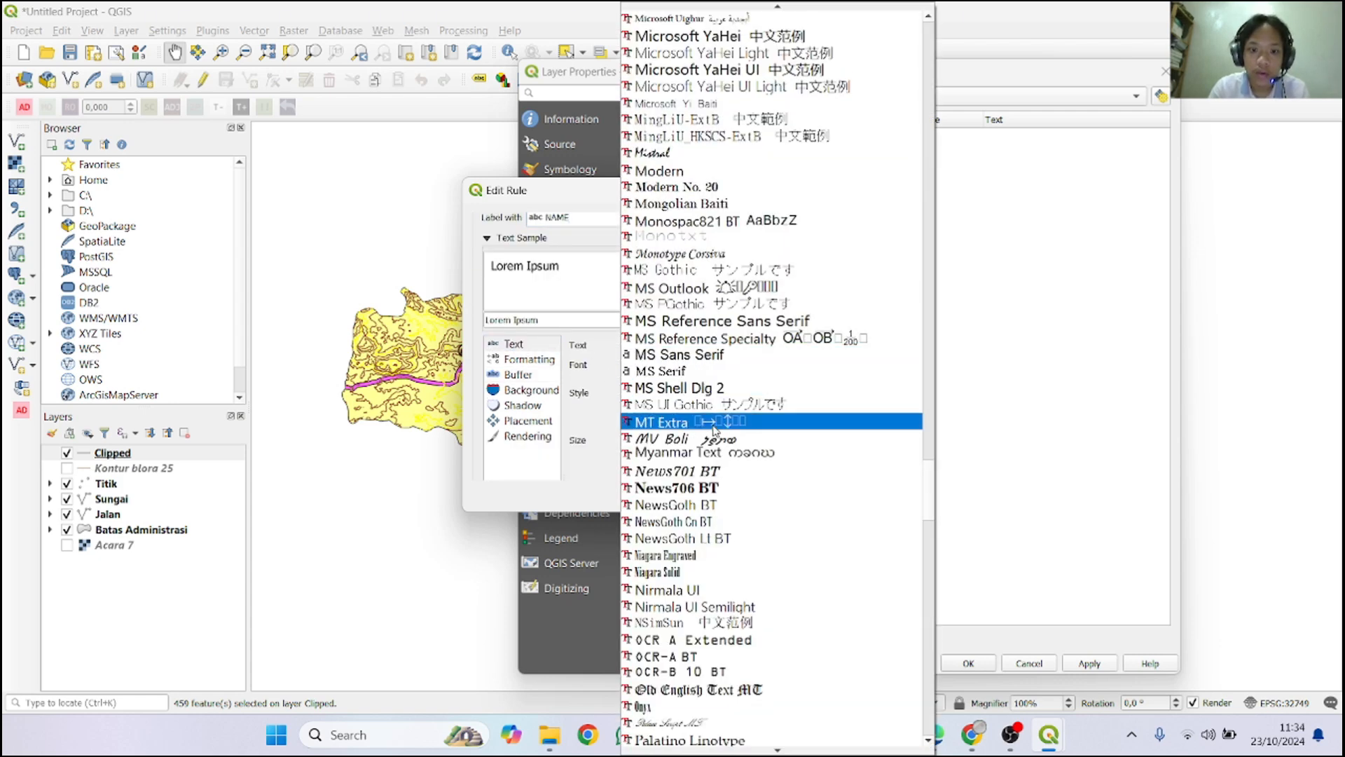
pyautogui.scroll(-2, 713, 428)
pyautogui.moveTo(929, 515); pyautogui.dragTo(938, 726)
pyautogui.scroll(1, 745, 506)
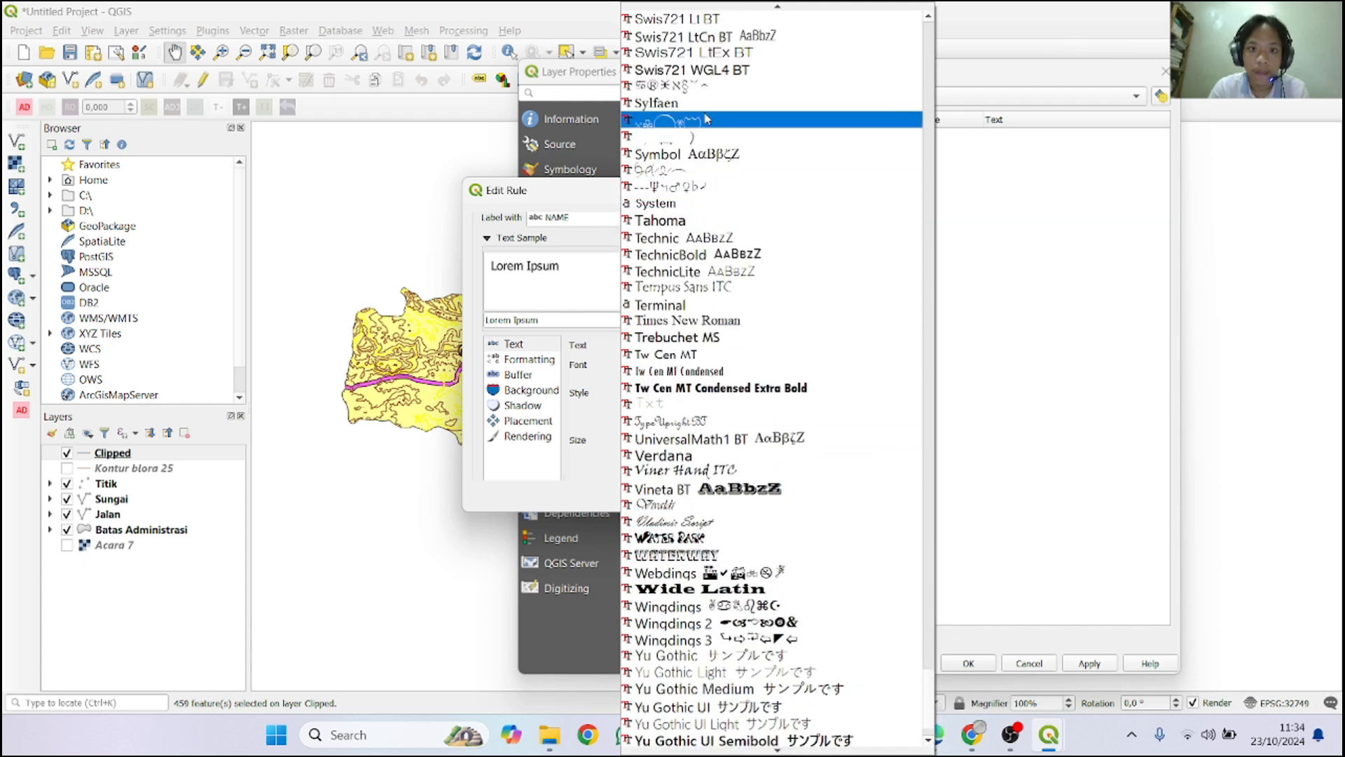
pyautogui.click(686, 321)
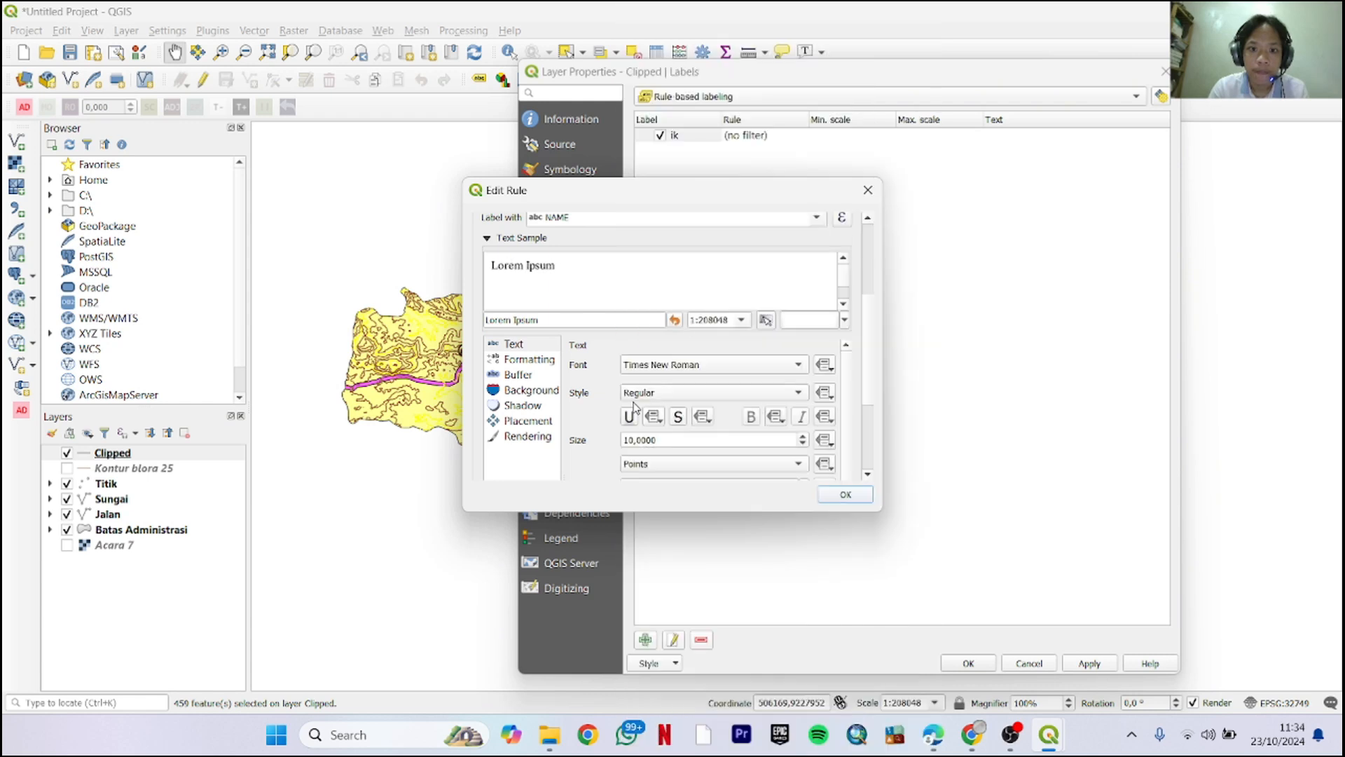
pyautogui.click(804, 437)
pyautogui.click(805, 437)
# Enable the text buffer for the rule's labels
pyautogui.scroll(-3, 866, 378)
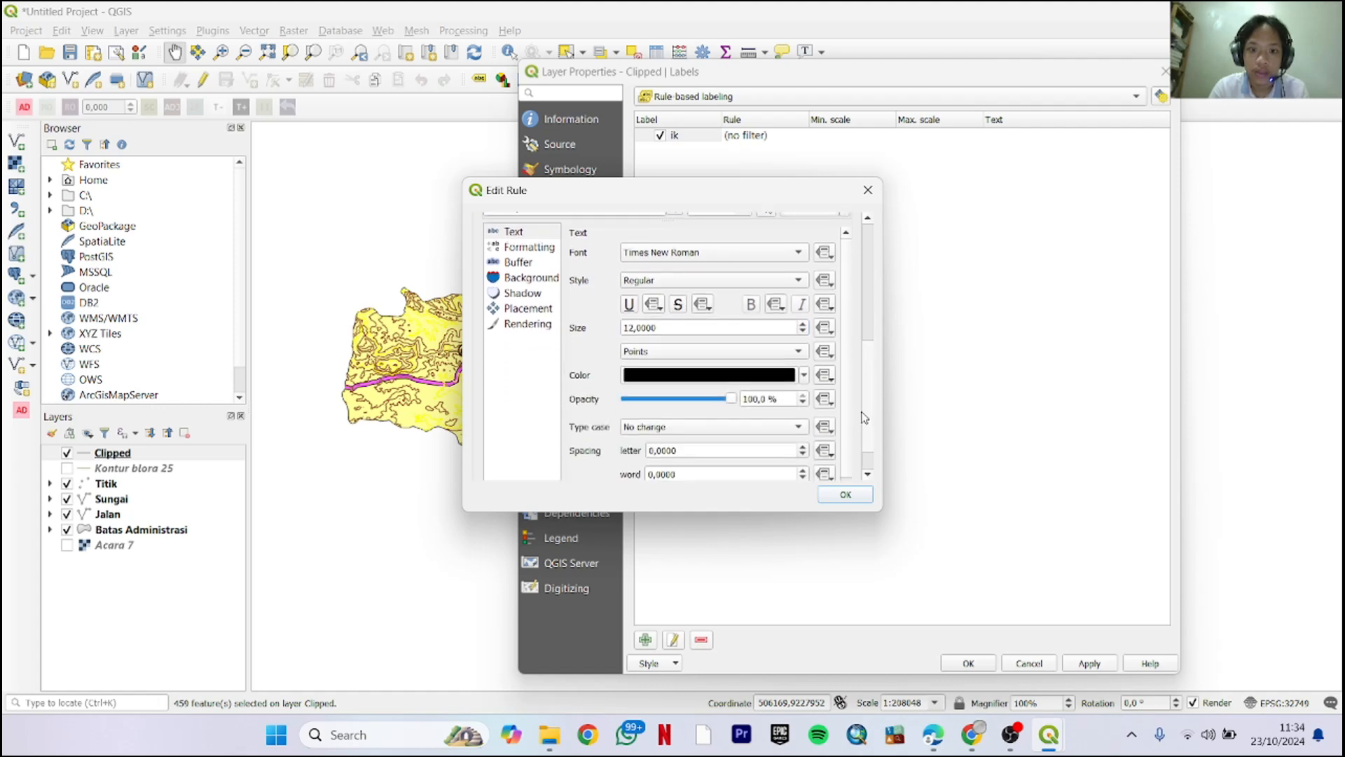
pyautogui.click(522, 252)
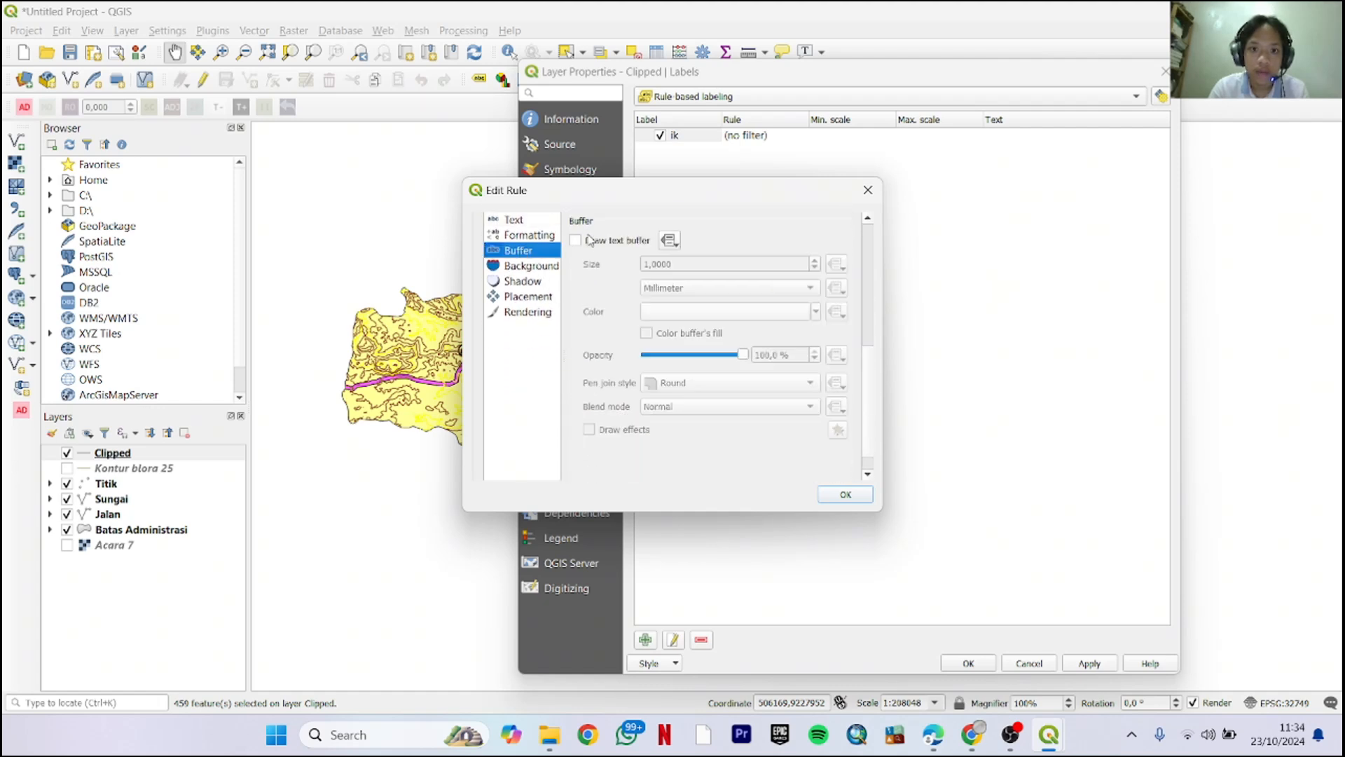
pyautogui.click(576, 240)
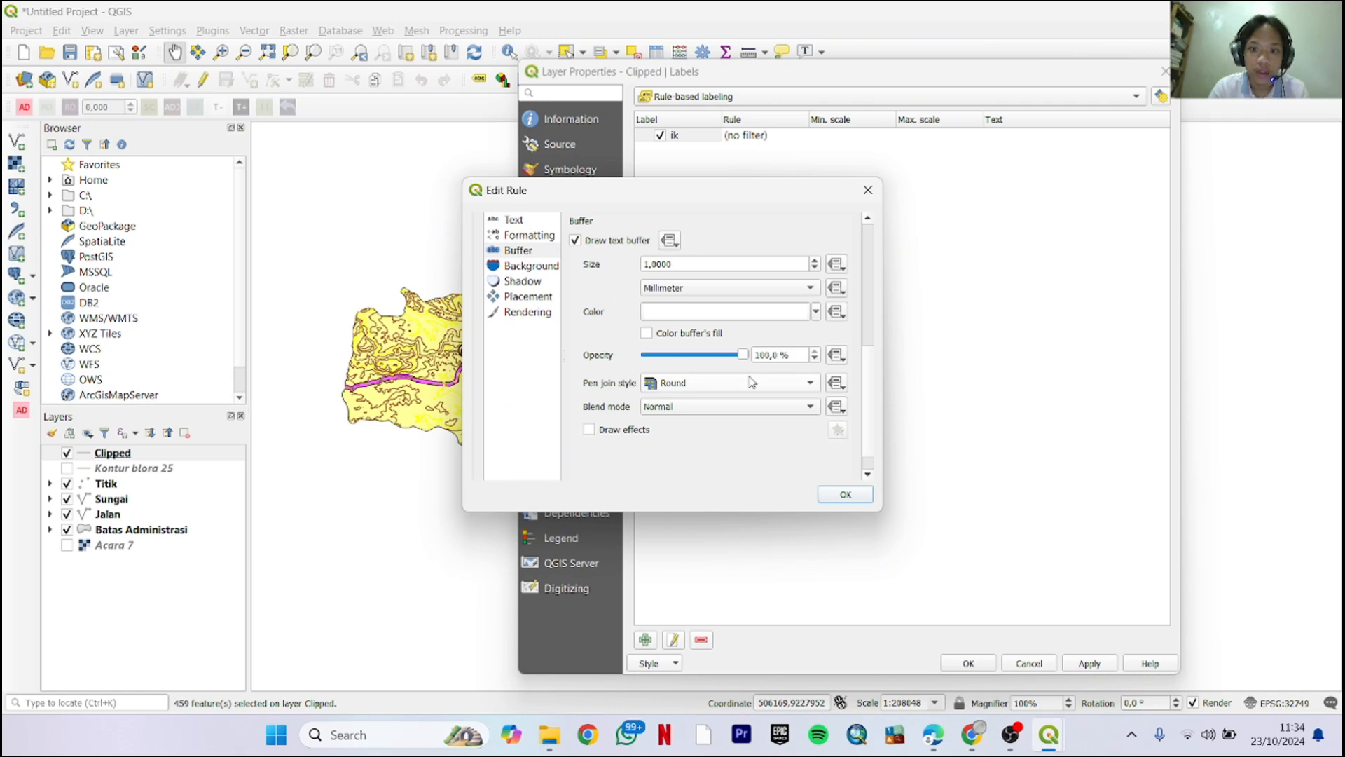
# Set the ik rule's label placement to Curved with On line as the only allowed position, and apply the labeling
pyautogui.click(531, 241)
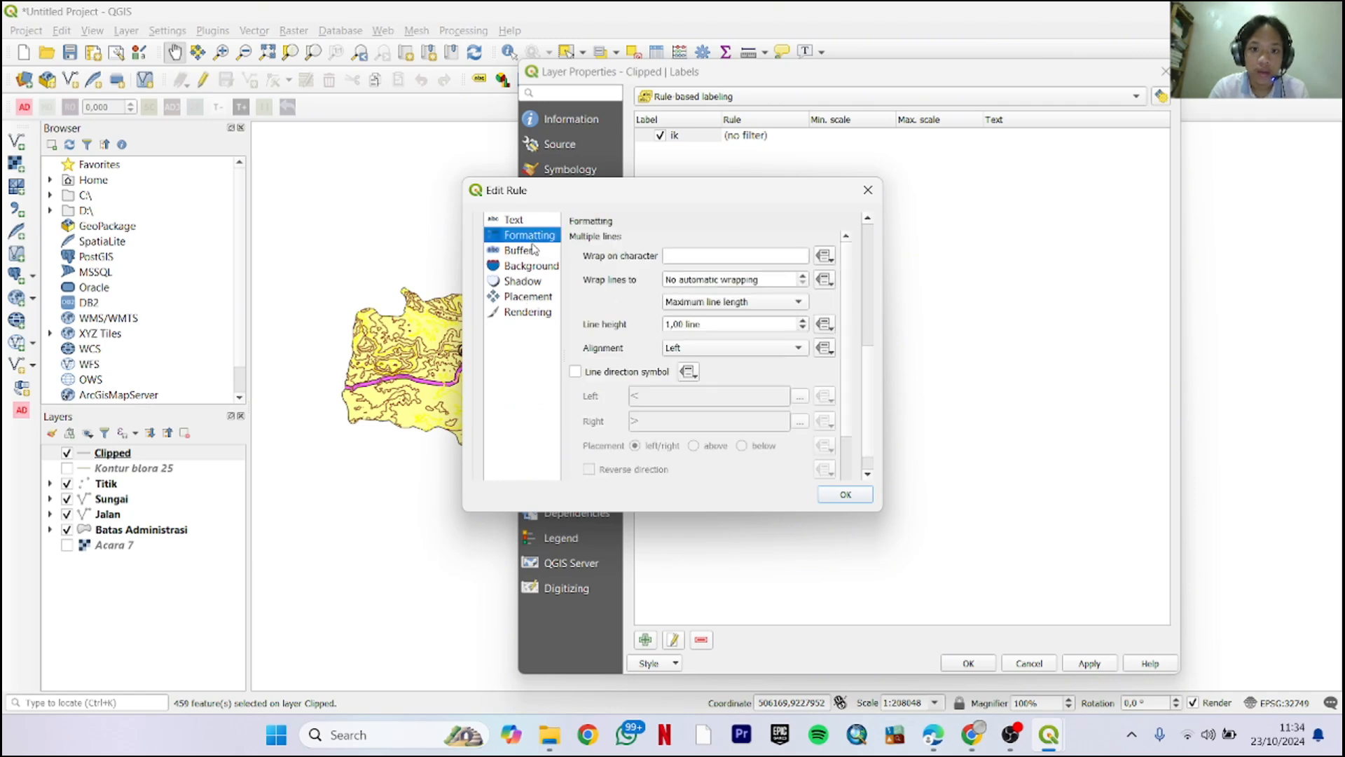
pyautogui.click(524, 281)
pyautogui.click(527, 297)
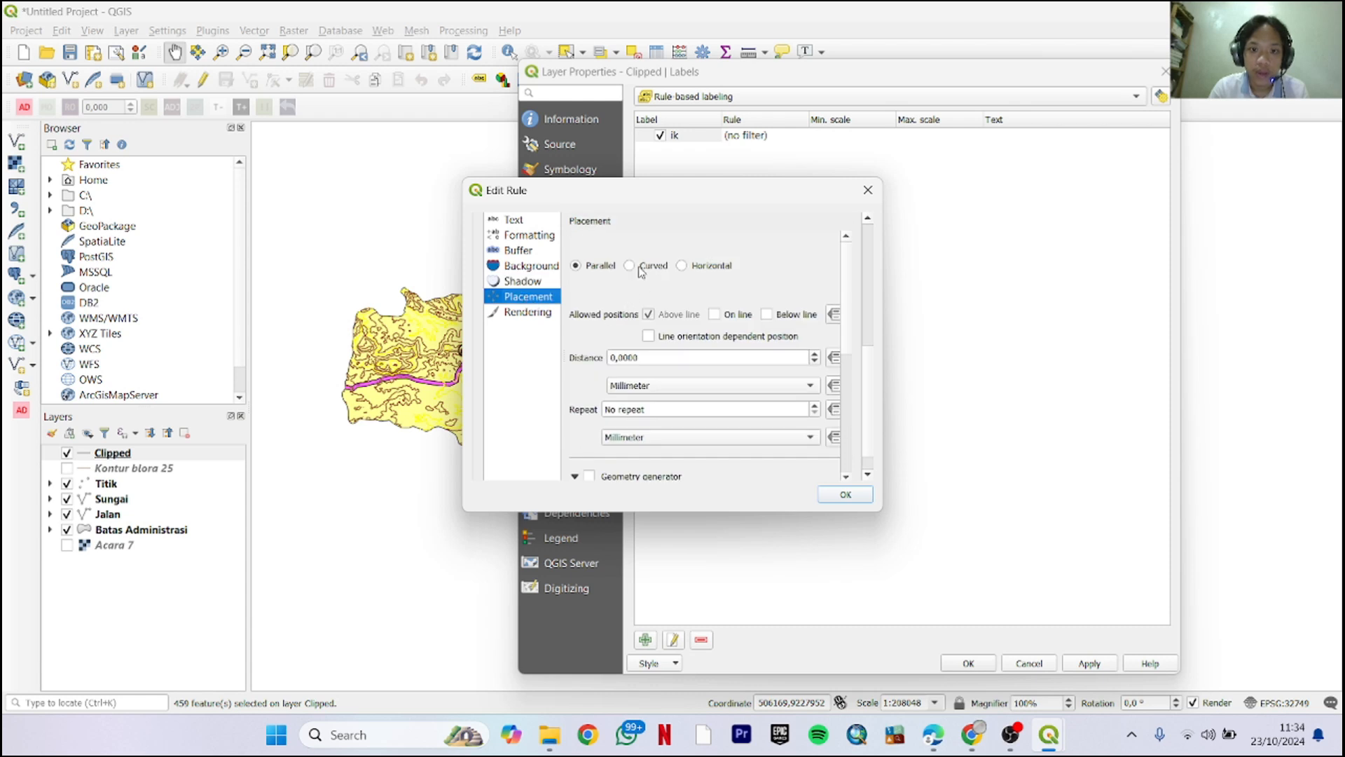
pyautogui.click(630, 266)
pyautogui.scroll(-1, 690, 344)
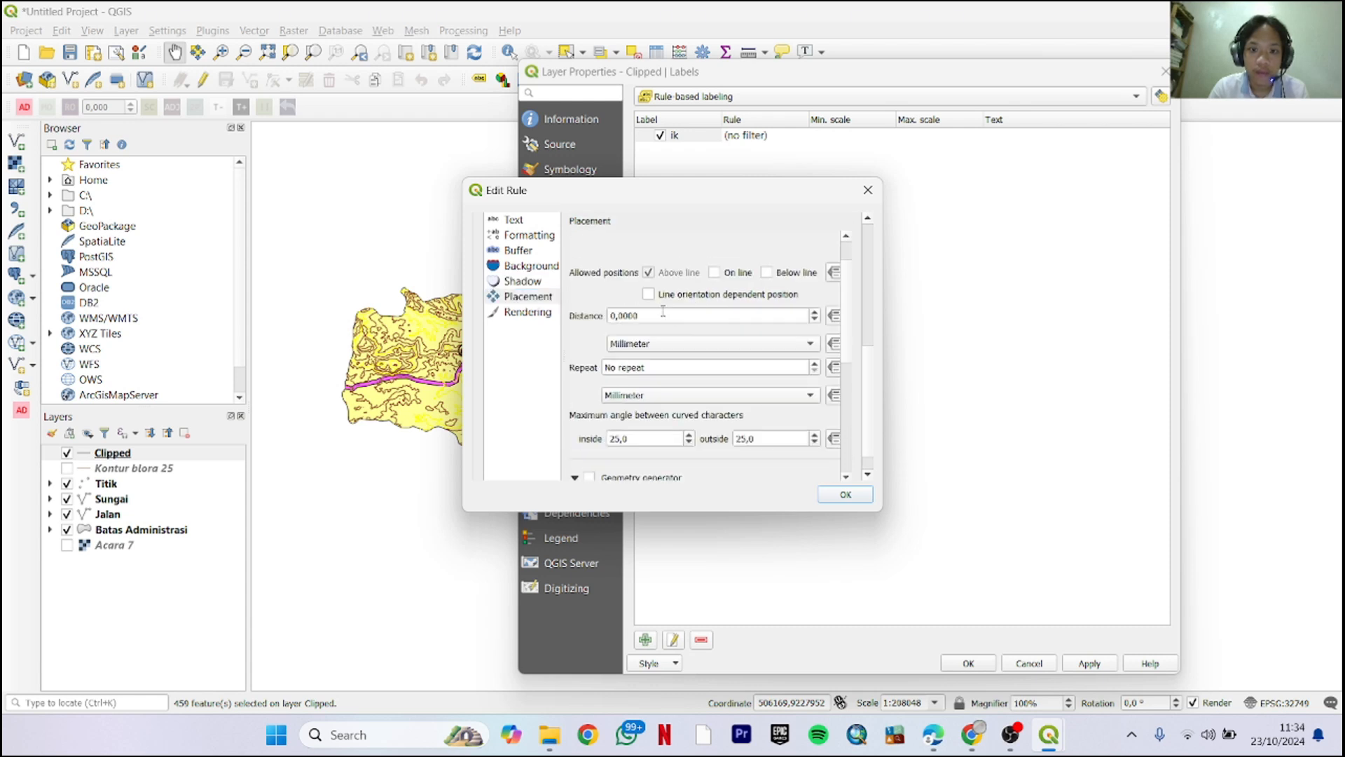
pyautogui.click(712, 273)
pyautogui.click(649, 274)
pyautogui.scroll(-6, 848, 320)
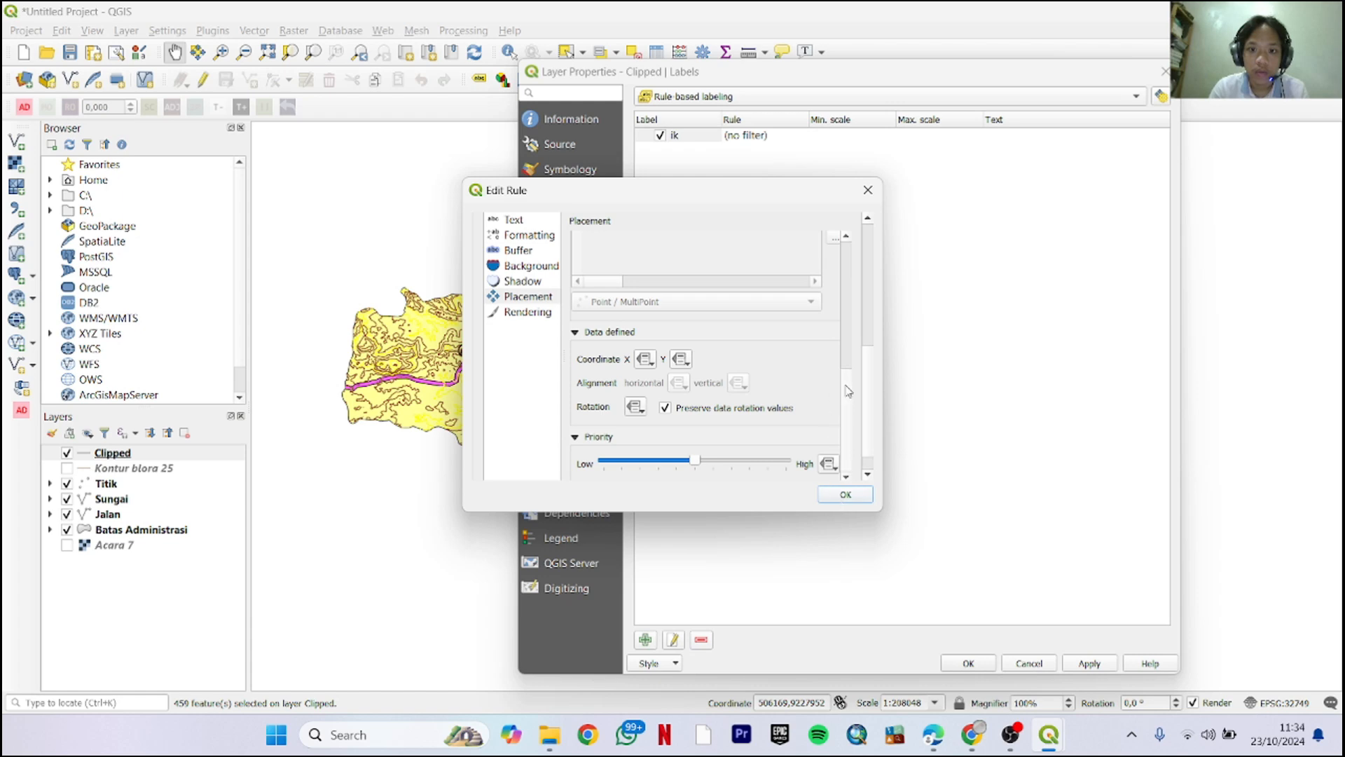
pyautogui.scroll(3, 848, 391)
pyautogui.click(845, 494)
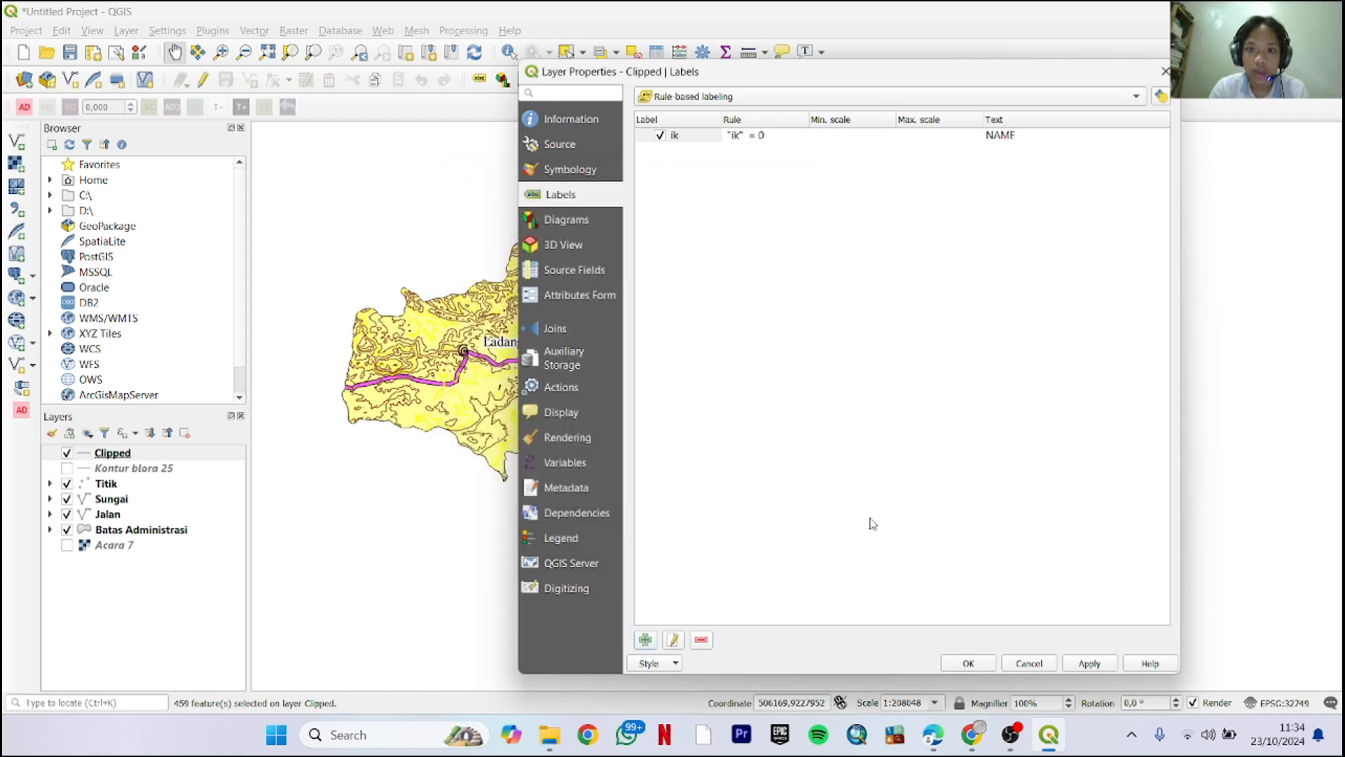
pyautogui.click(1080, 664)
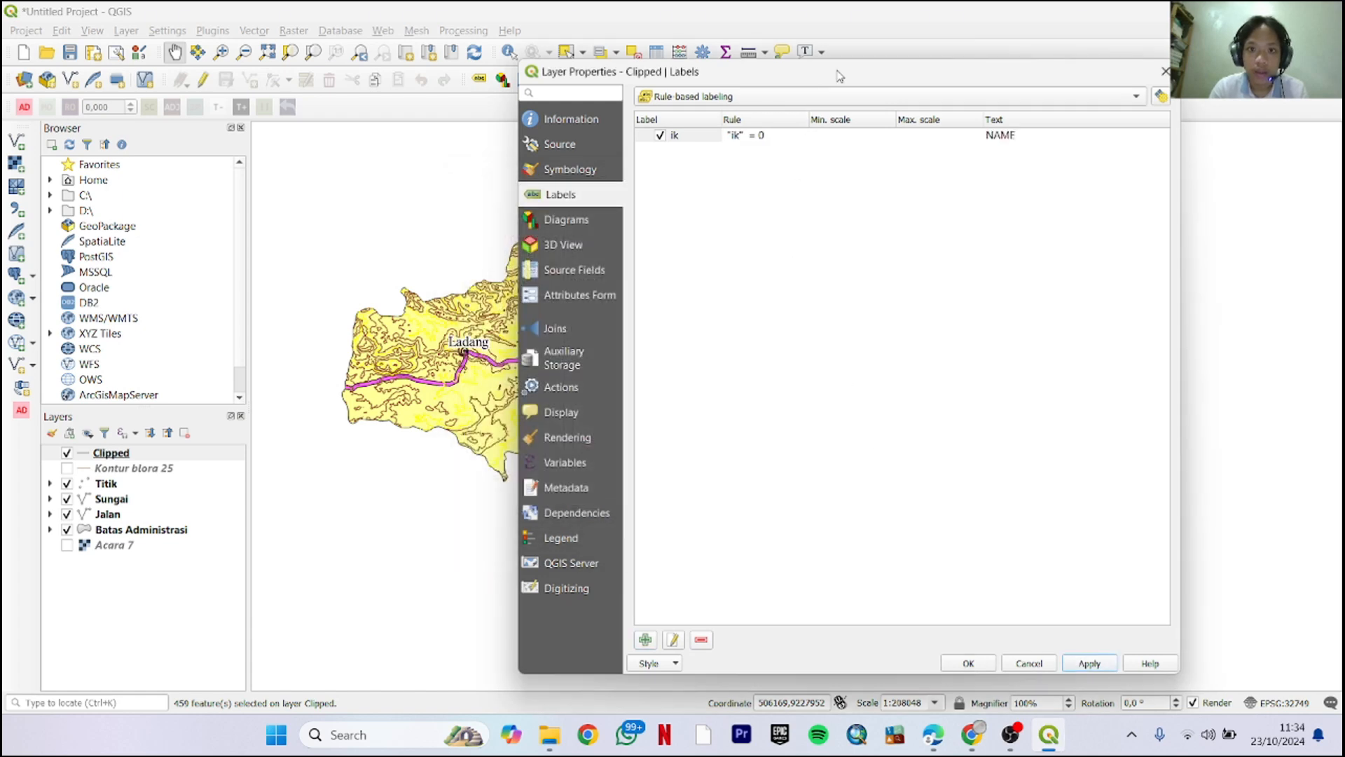
pyautogui.moveTo(839, 76); pyautogui.dragTo(895, 439)
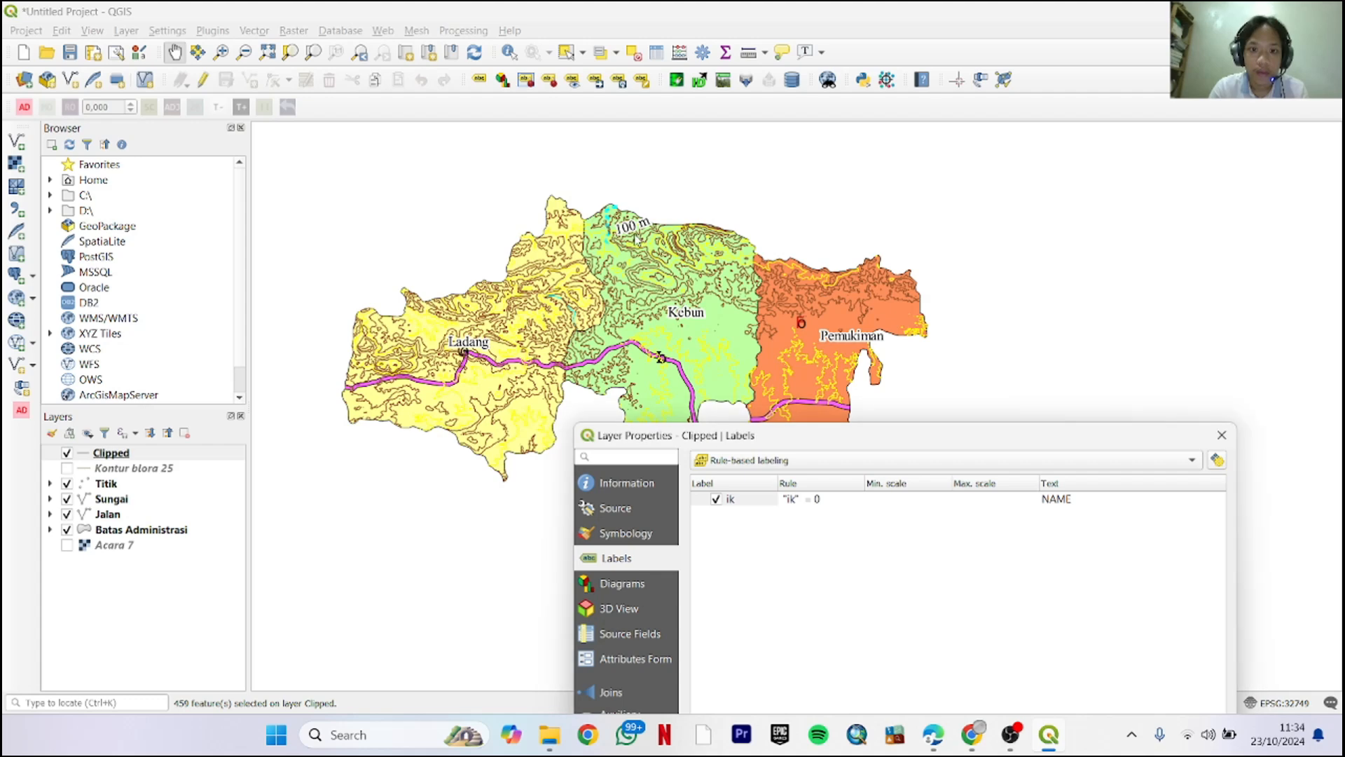
pyautogui.moveTo(809, 437); pyautogui.dragTo(700, 111)
# Switch the Clipped layer's symbology to Categorized and classify it by the ik field
pyautogui.click(520, 206)
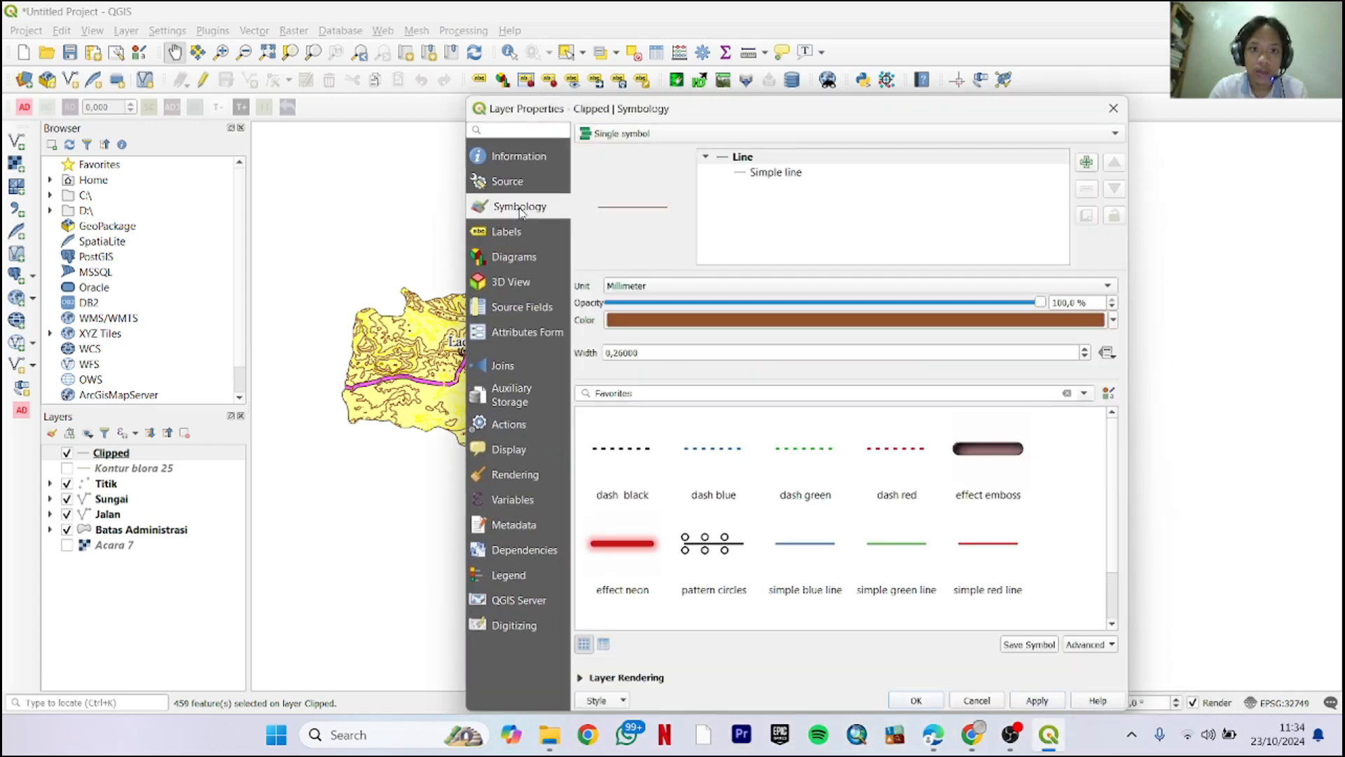
pyautogui.click(678, 133)
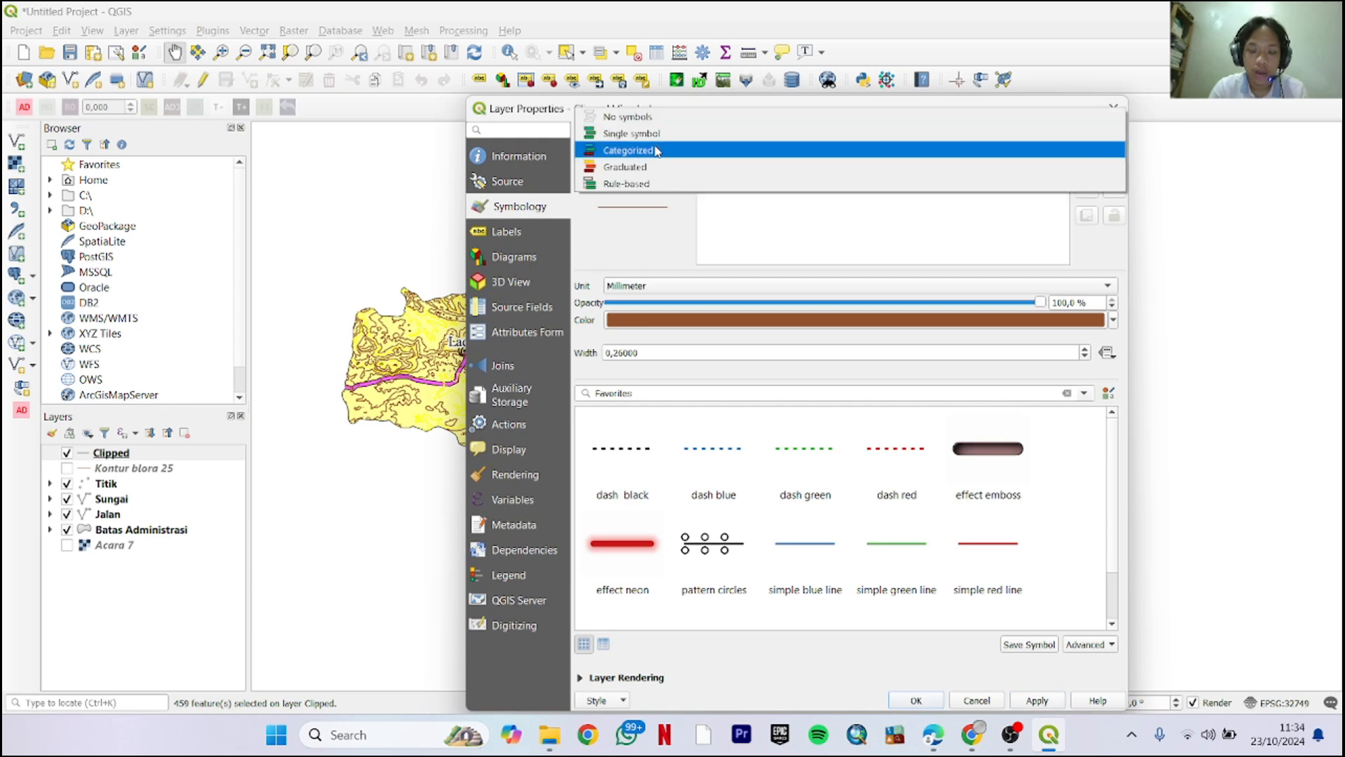
pyautogui.click(680, 148)
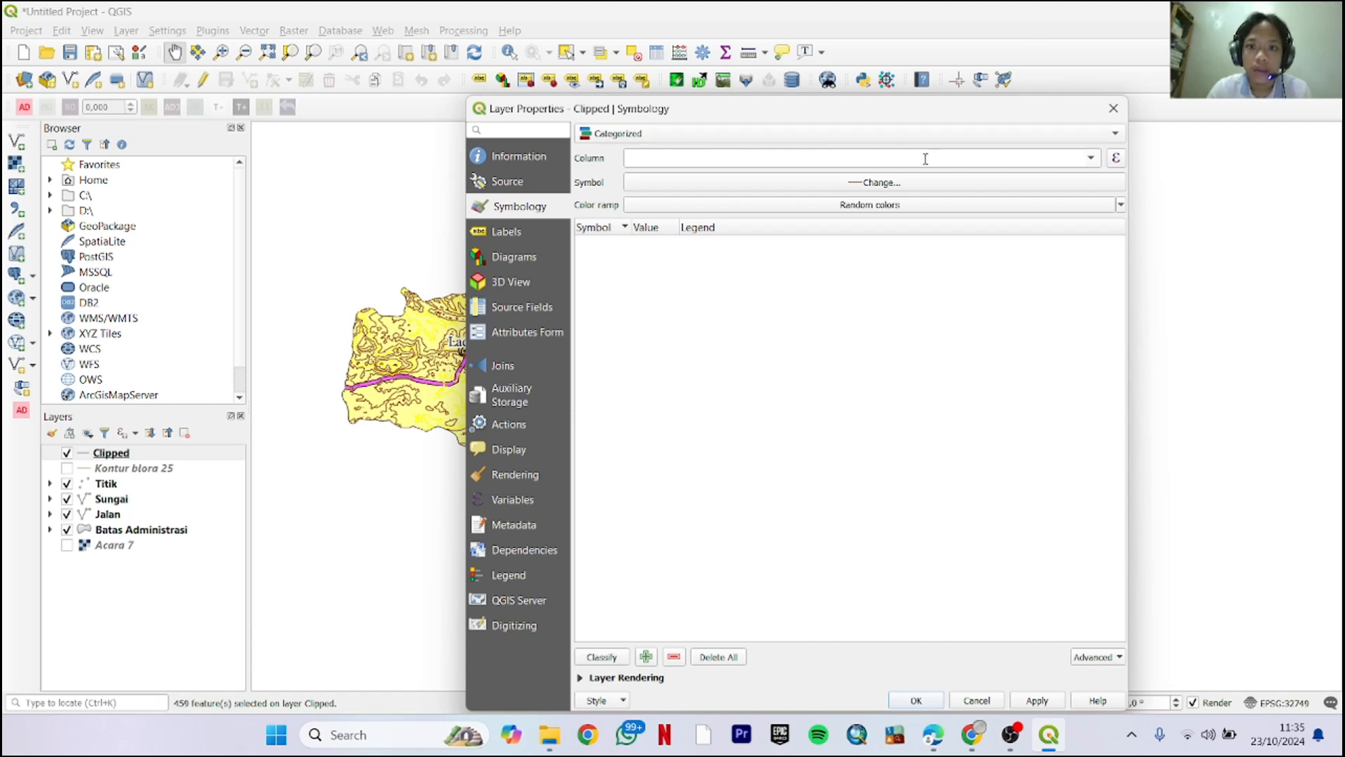
pyautogui.click(1091, 160)
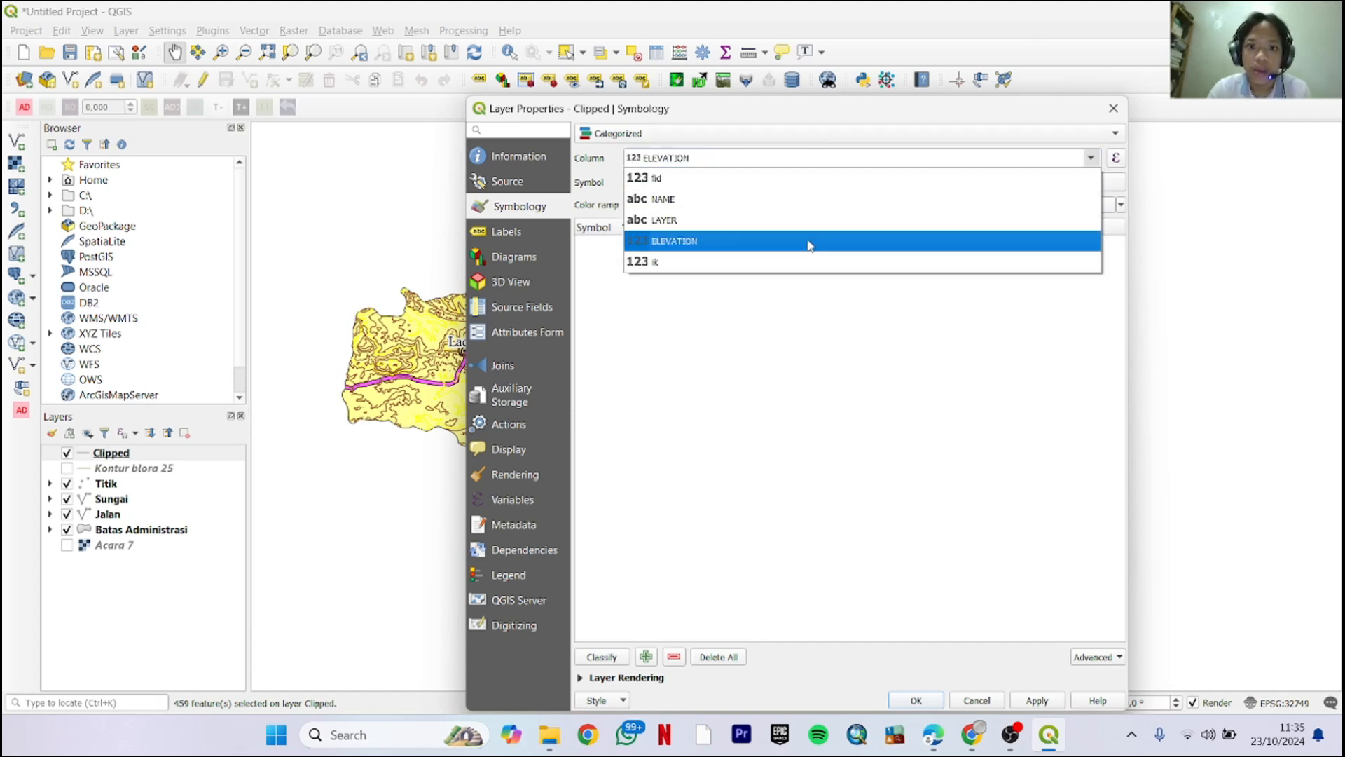
pyautogui.click(765, 246)
pyautogui.click(601, 658)
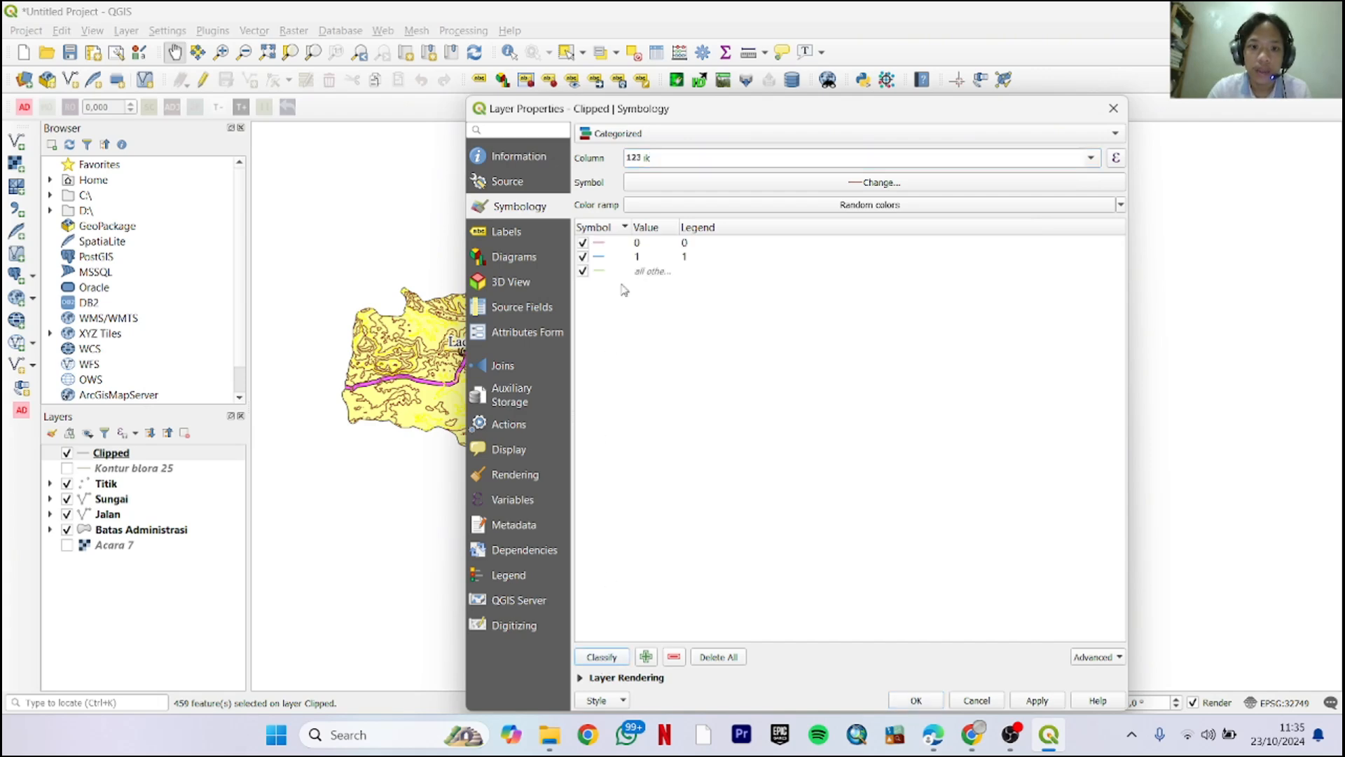
# Give the simple line of category 0 the standard orange color and a stroke width of 0.66 mm
pyautogui.doubleClick(597, 245)
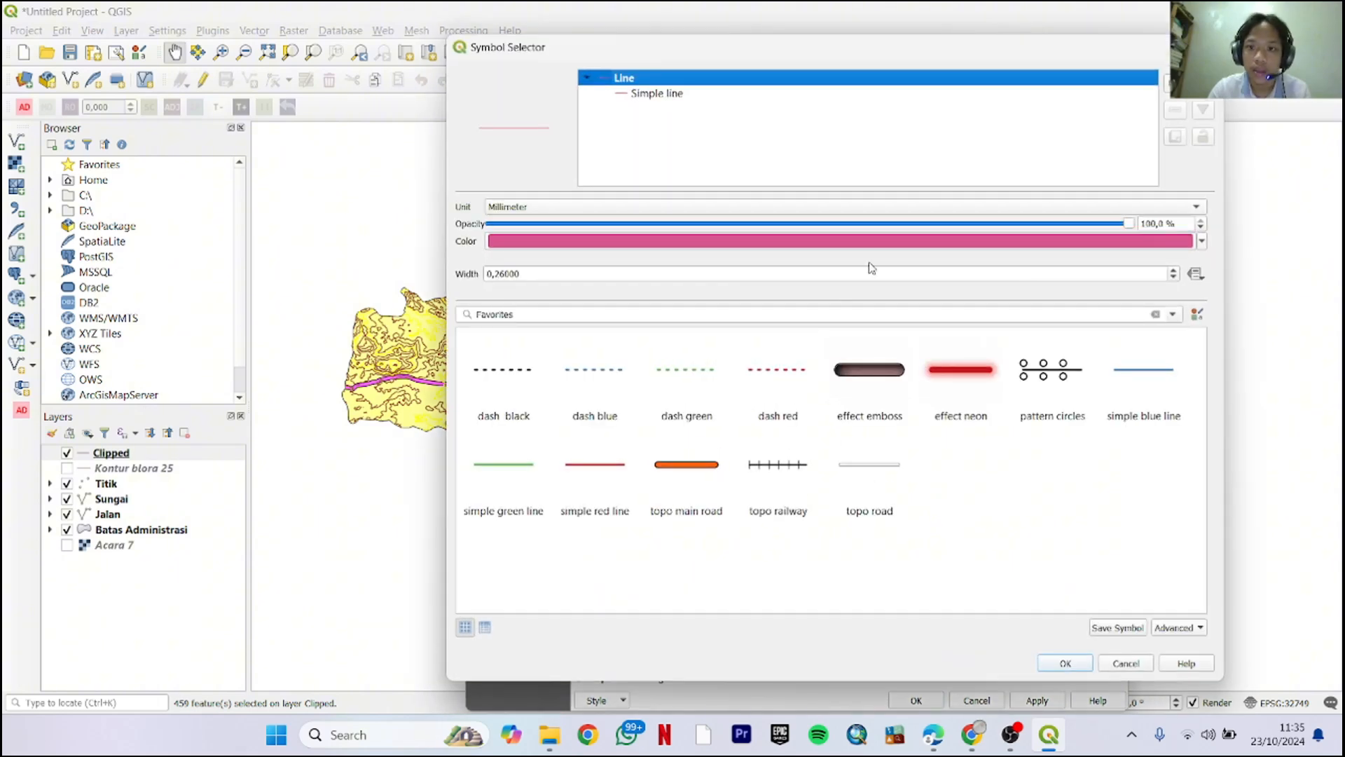
pyautogui.click(665, 95)
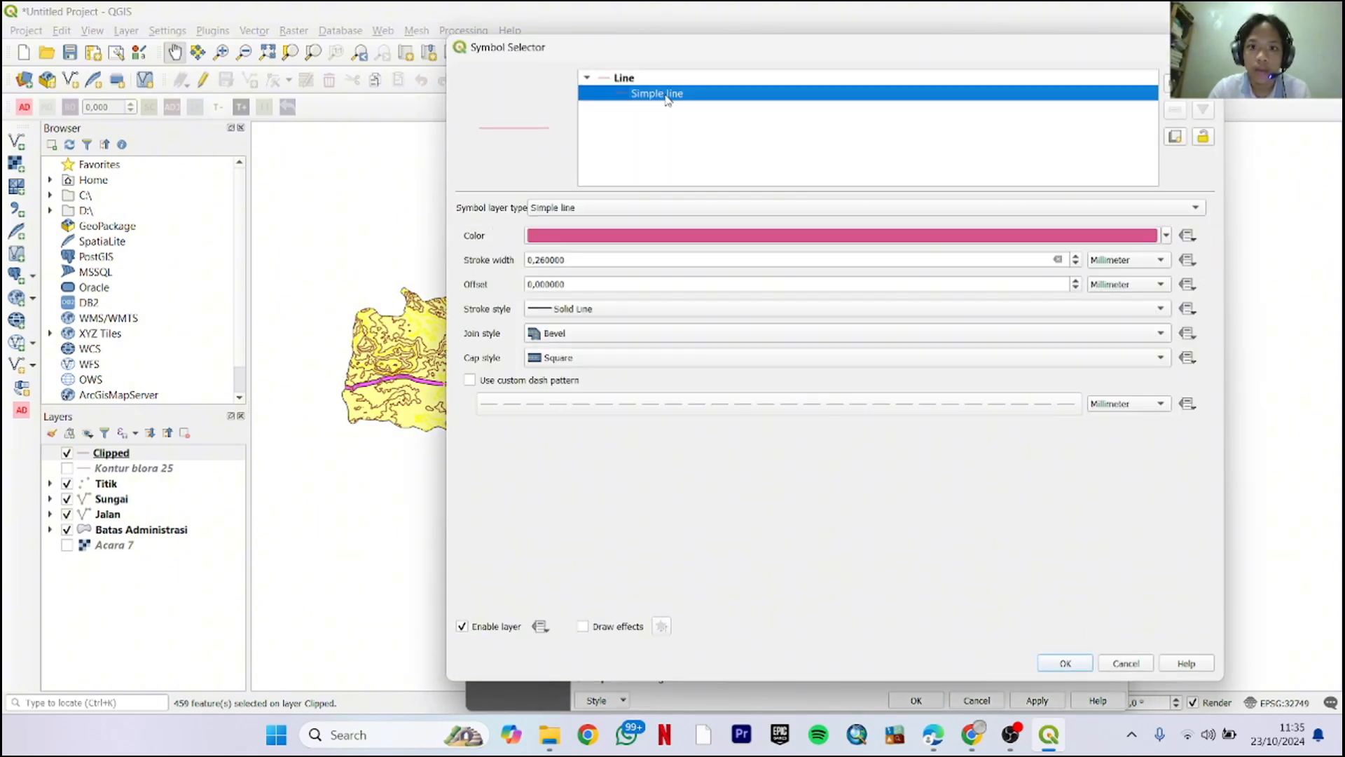
pyautogui.click(1163, 236)
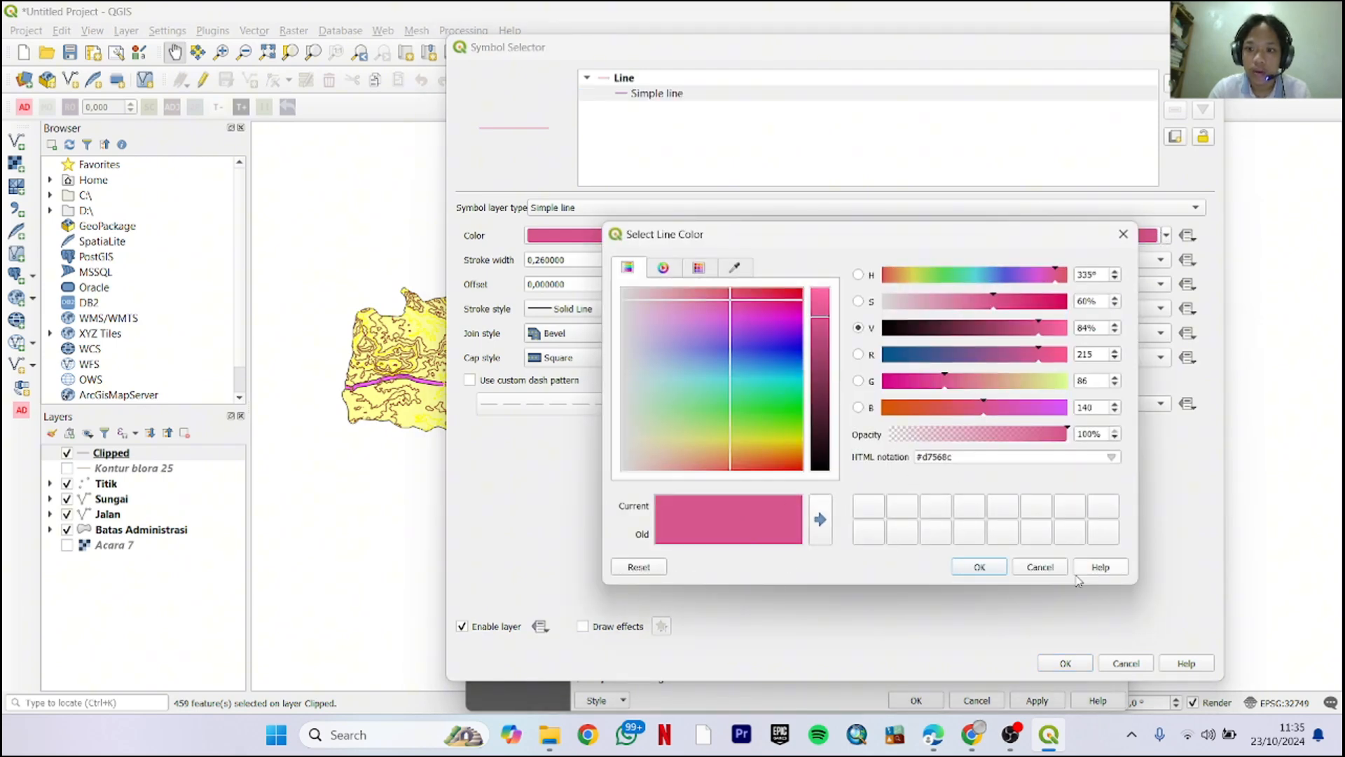
pyautogui.click(1041, 566)
pyautogui.click(1166, 236)
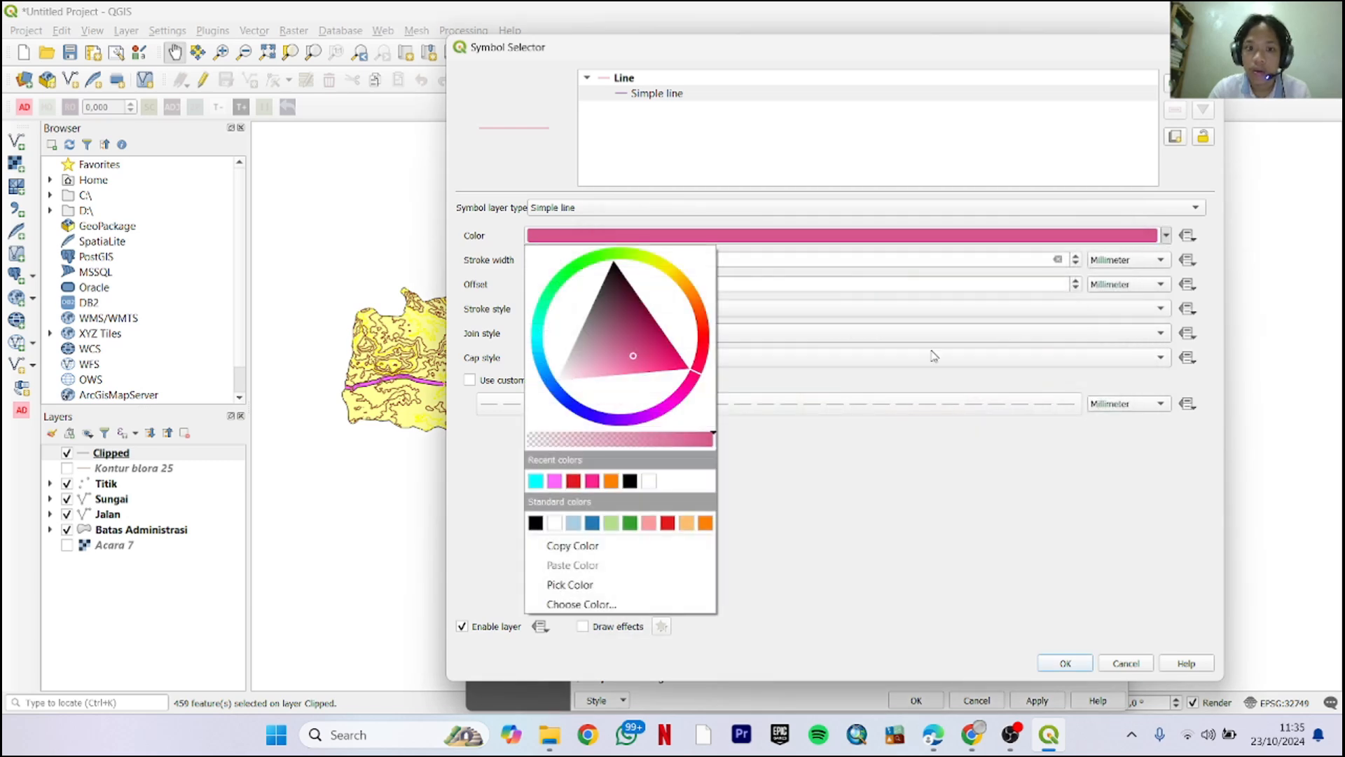
pyautogui.click(705, 523)
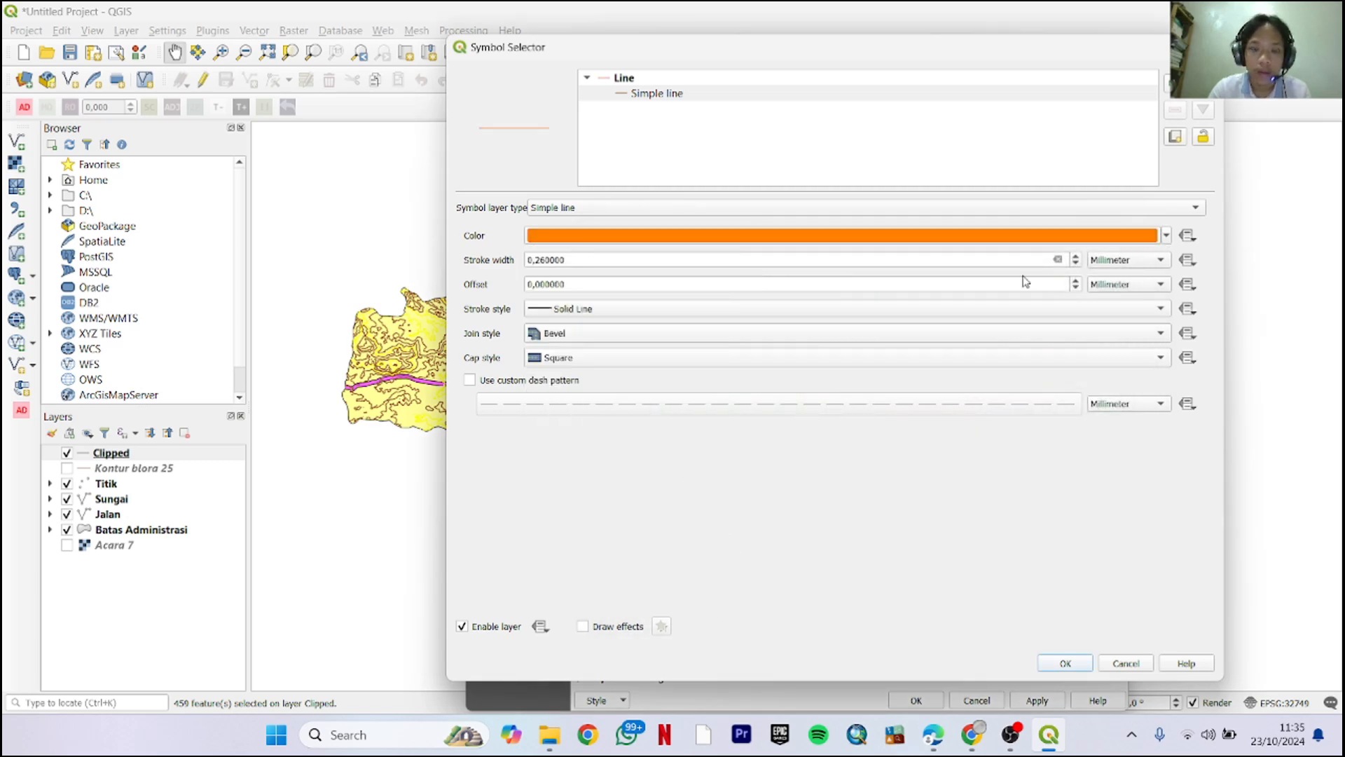
pyautogui.click(1076, 257)
pyautogui.click(1075, 257)
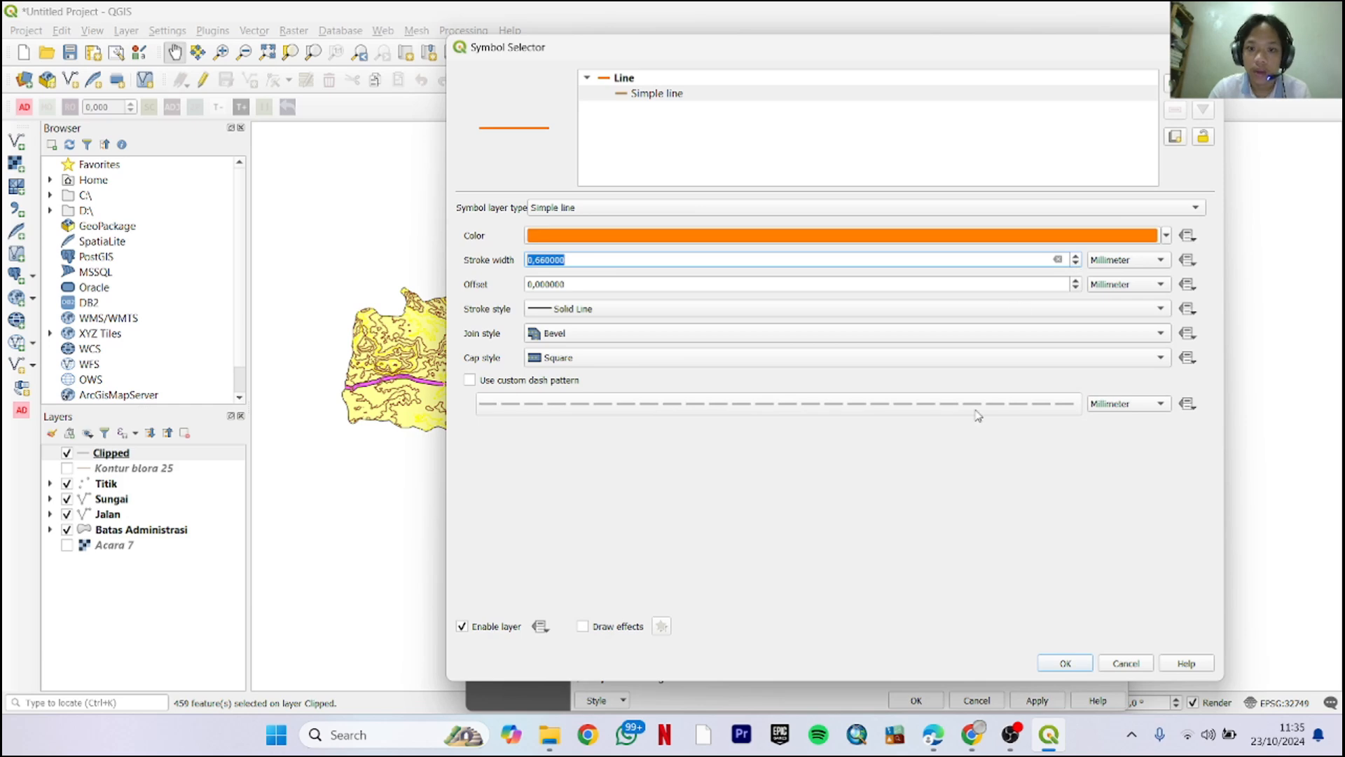
pyautogui.click(1073, 667)
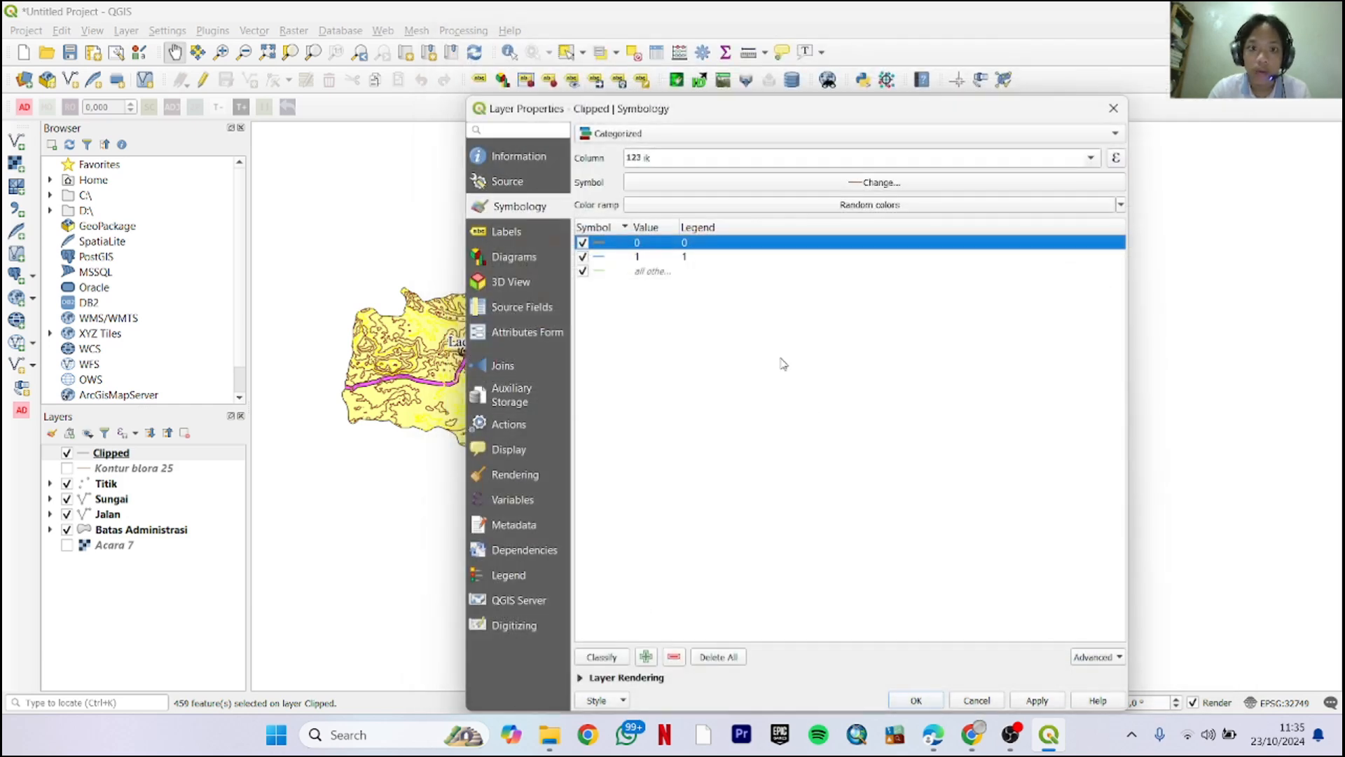
# Color the simple line of category 1 standard orange and apply the categorized symbology to the layer
pyautogui.doubleClick(592, 262)
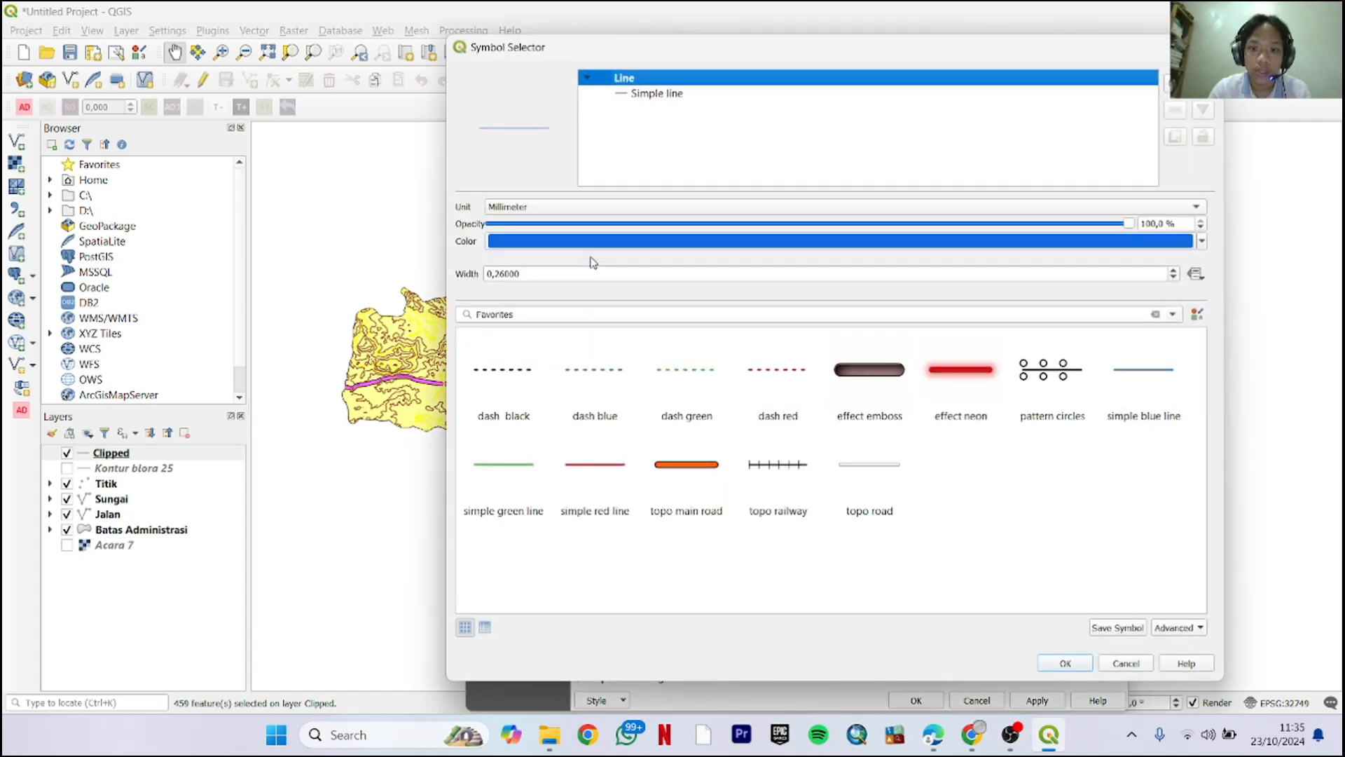
pyautogui.click(1205, 208)
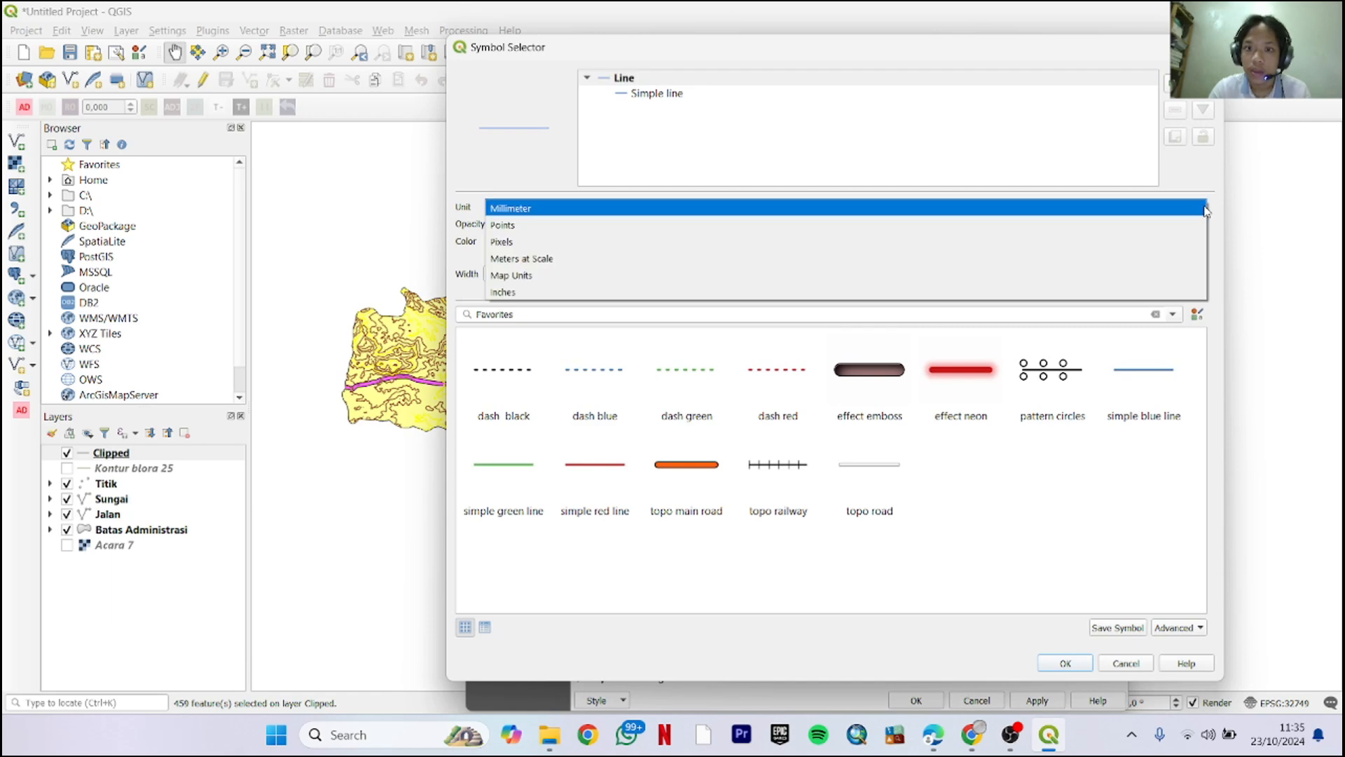
pyautogui.click(681, 91)
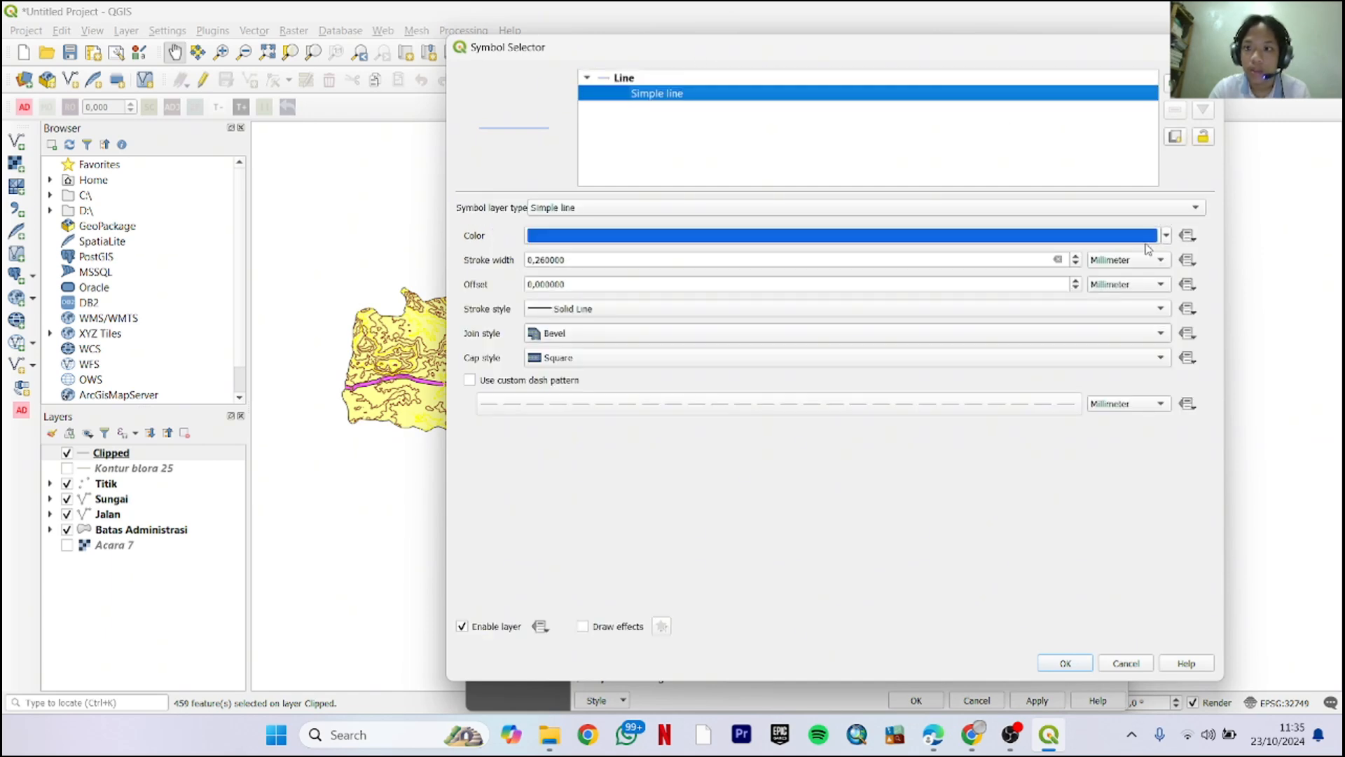
pyautogui.click(1164, 236)
pyautogui.click(704, 523)
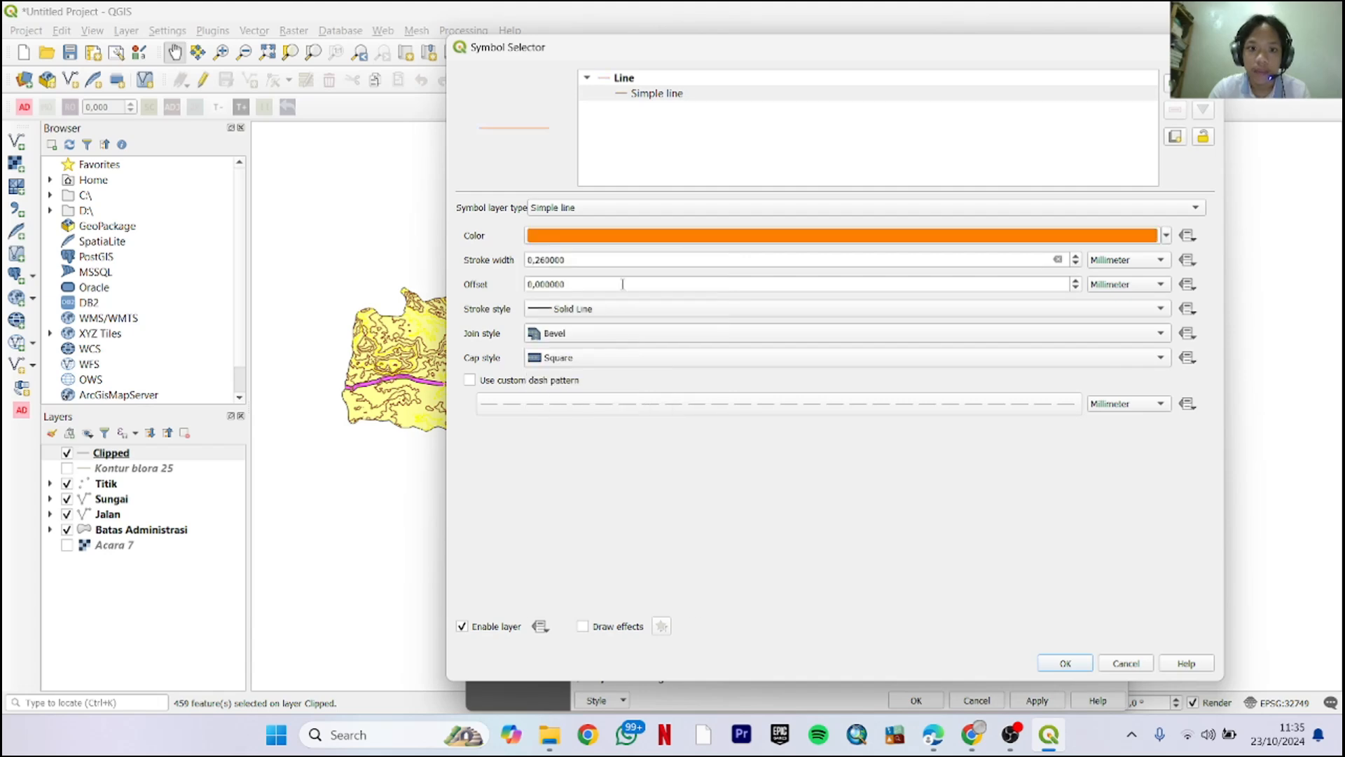
pyautogui.click(1065, 663)
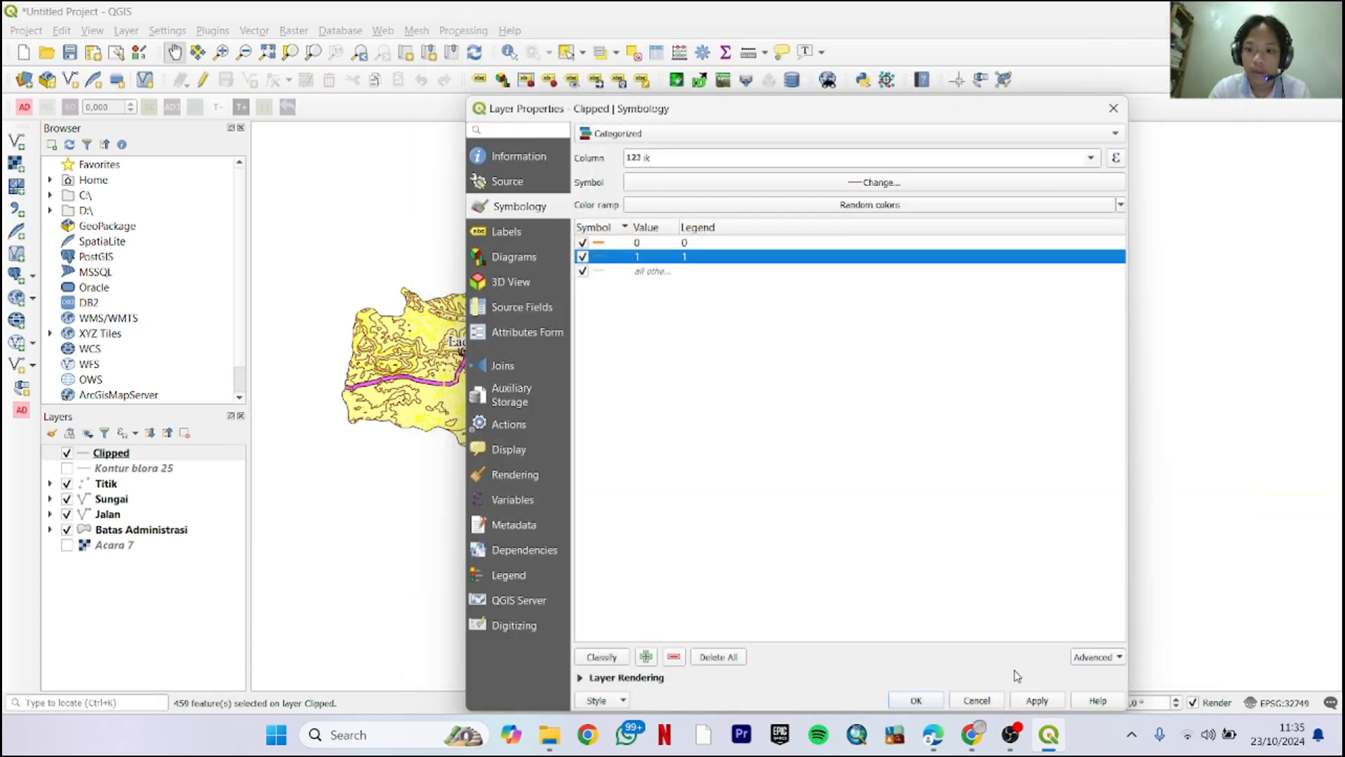
pyautogui.click(1036, 699)
pyautogui.click(915, 700)
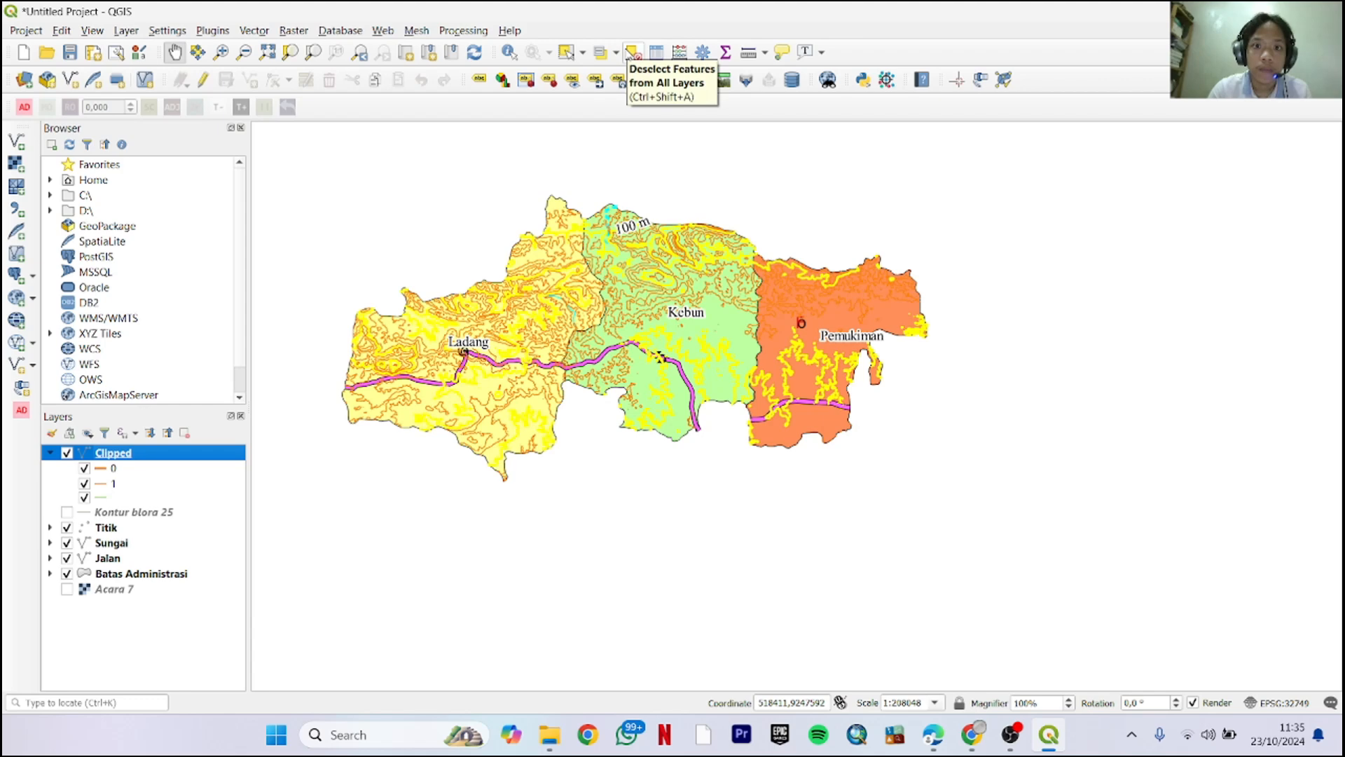
# Deselect the selected contour features on all layers
pyautogui.scroll(2, 763, 342)
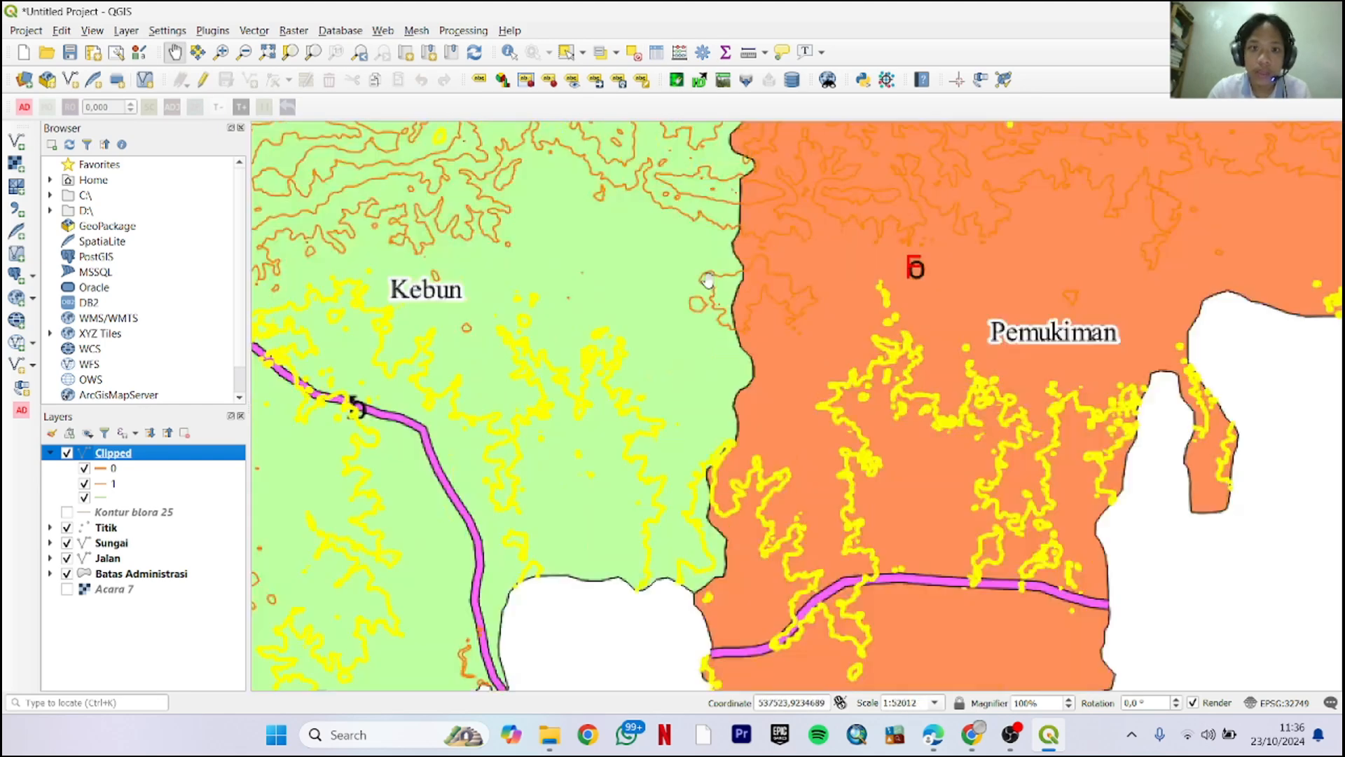
pyautogui.scroll(-2, 708, 281)
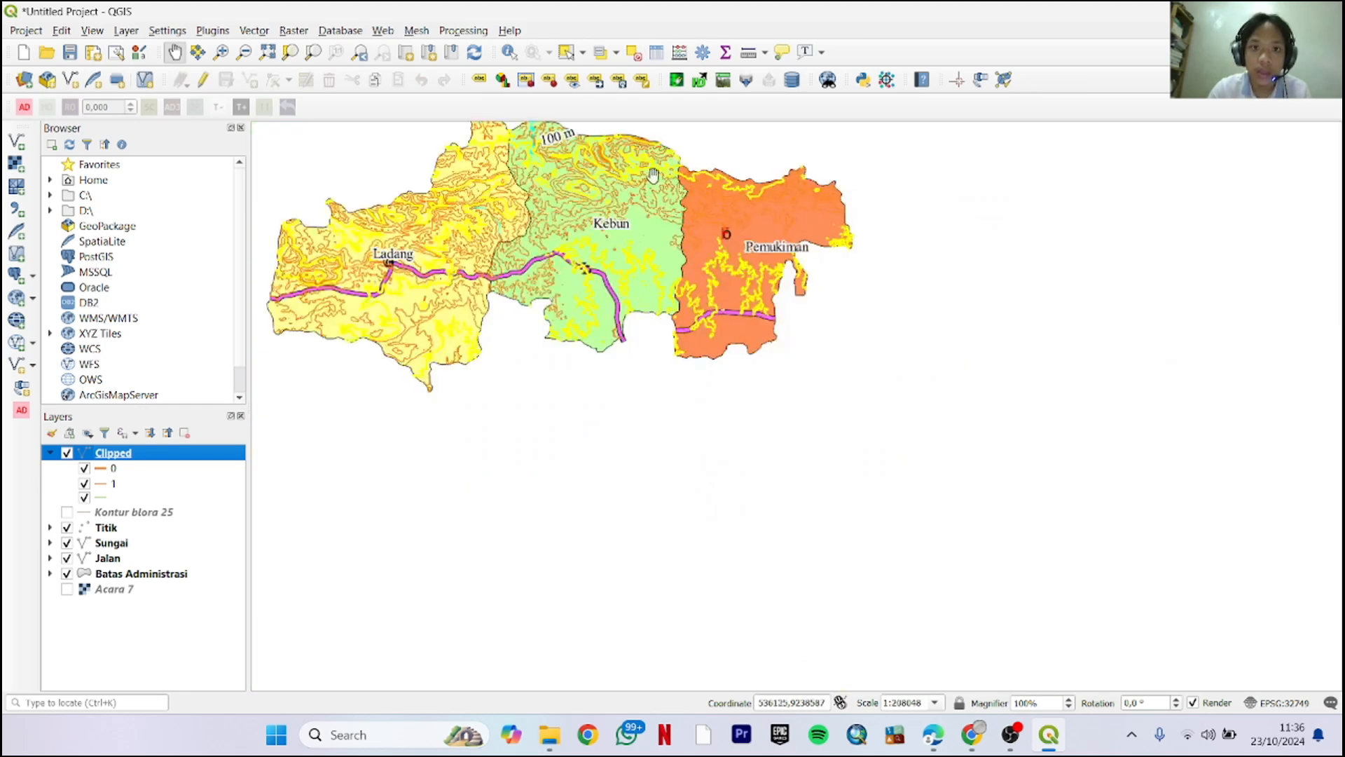
pyautogui.click(629, 61)
pyautogui.scroll(-1, 799, 475)
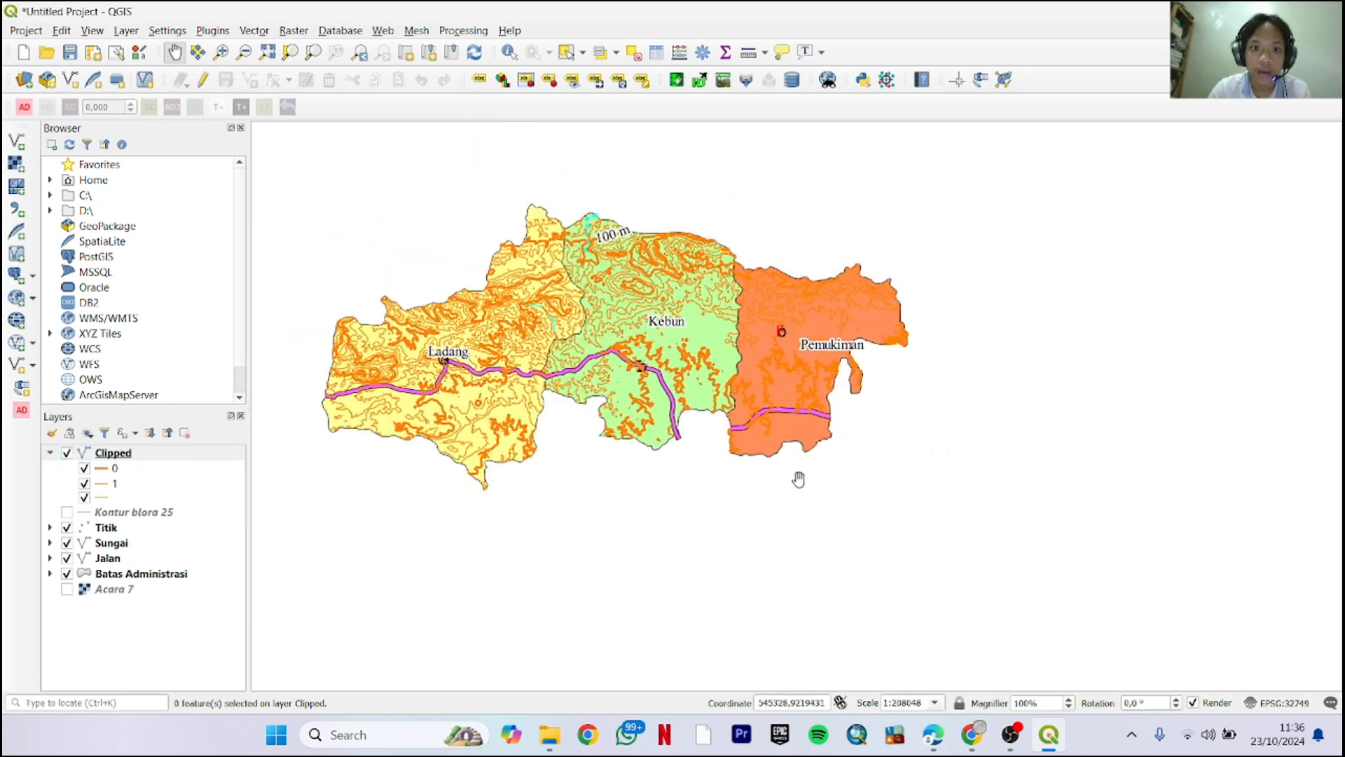
pyautogui.scroll(2, 683, 368)
pyautogui.scroll(-1, 554, 308)
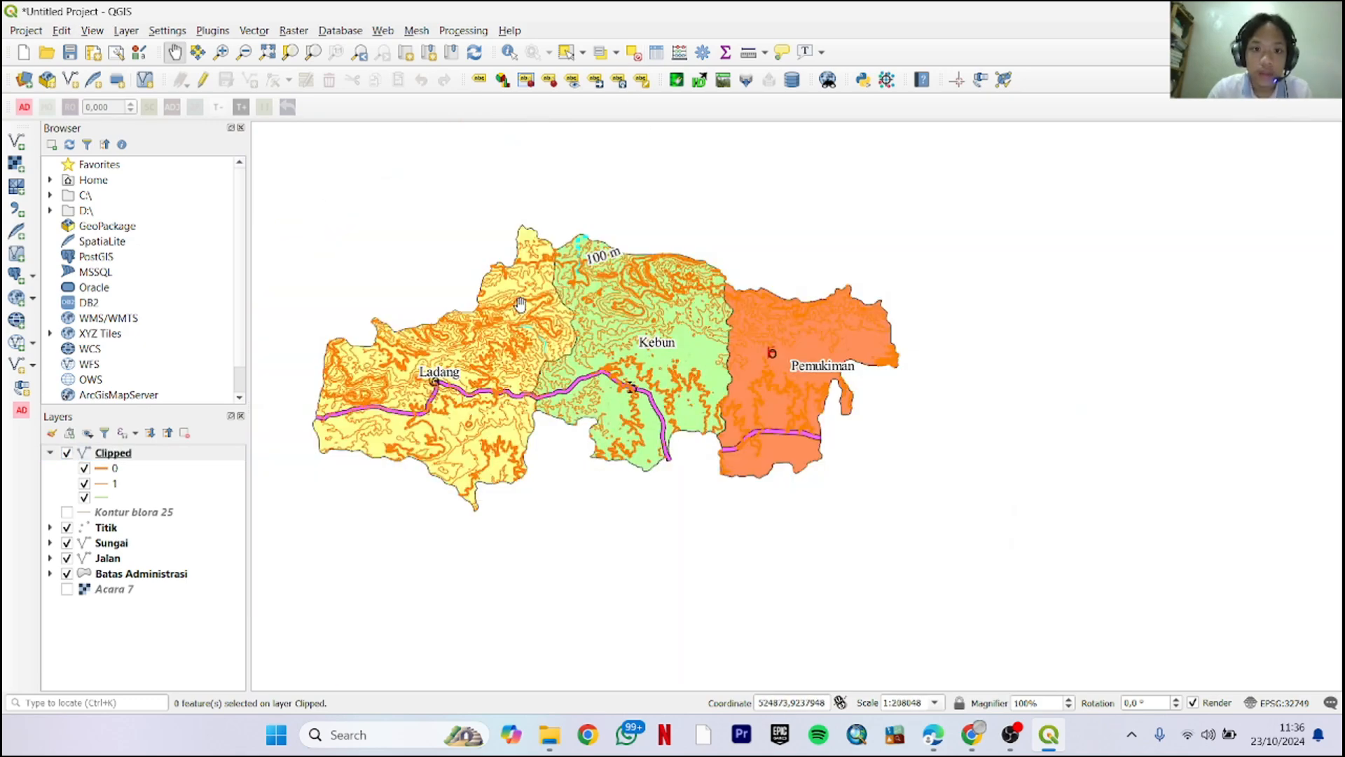
# Save the project as a QGZ file named "Acara 7 done" in the Acara 7 folder under SIL
pyautogui.click(26, 30)
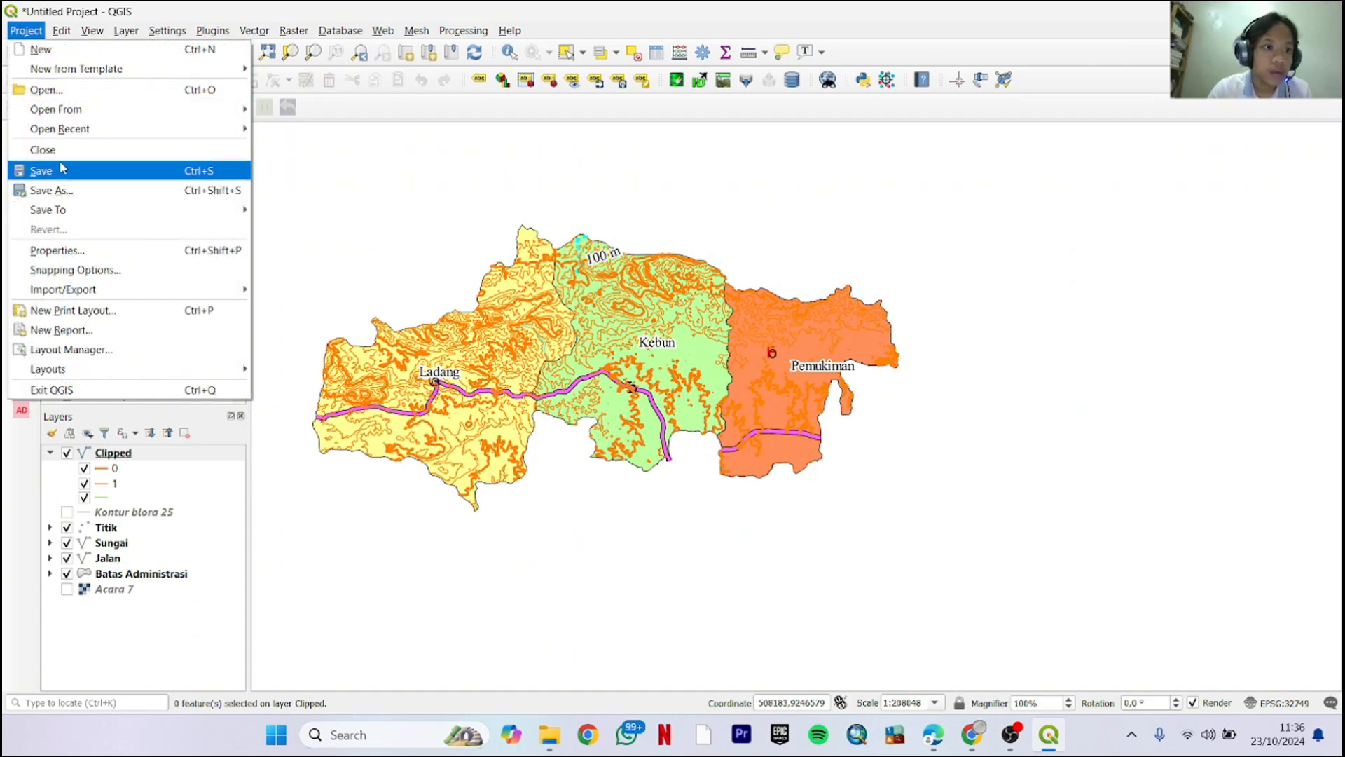
pyautogui.click(64, 186)
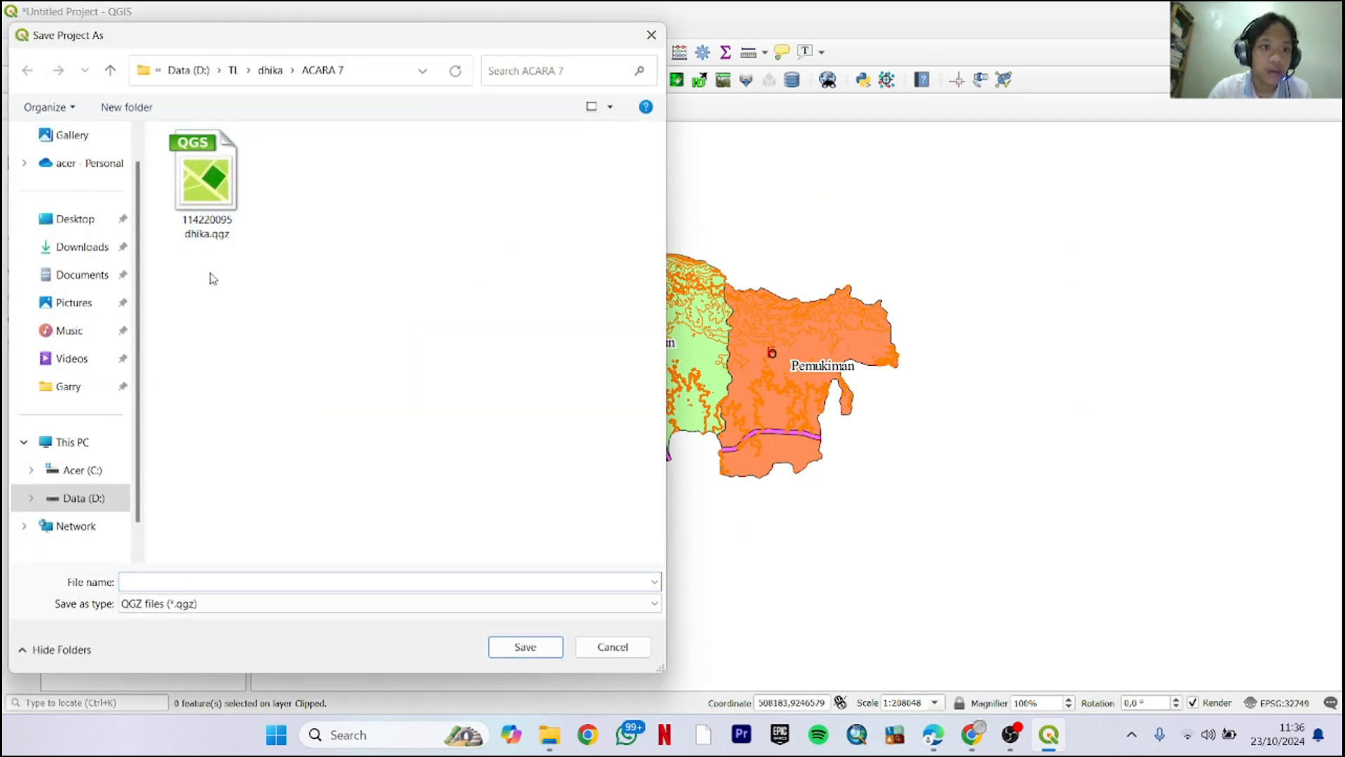
pyautogui.click(233, 73)
pyautogui.doubleClick(215, 367)
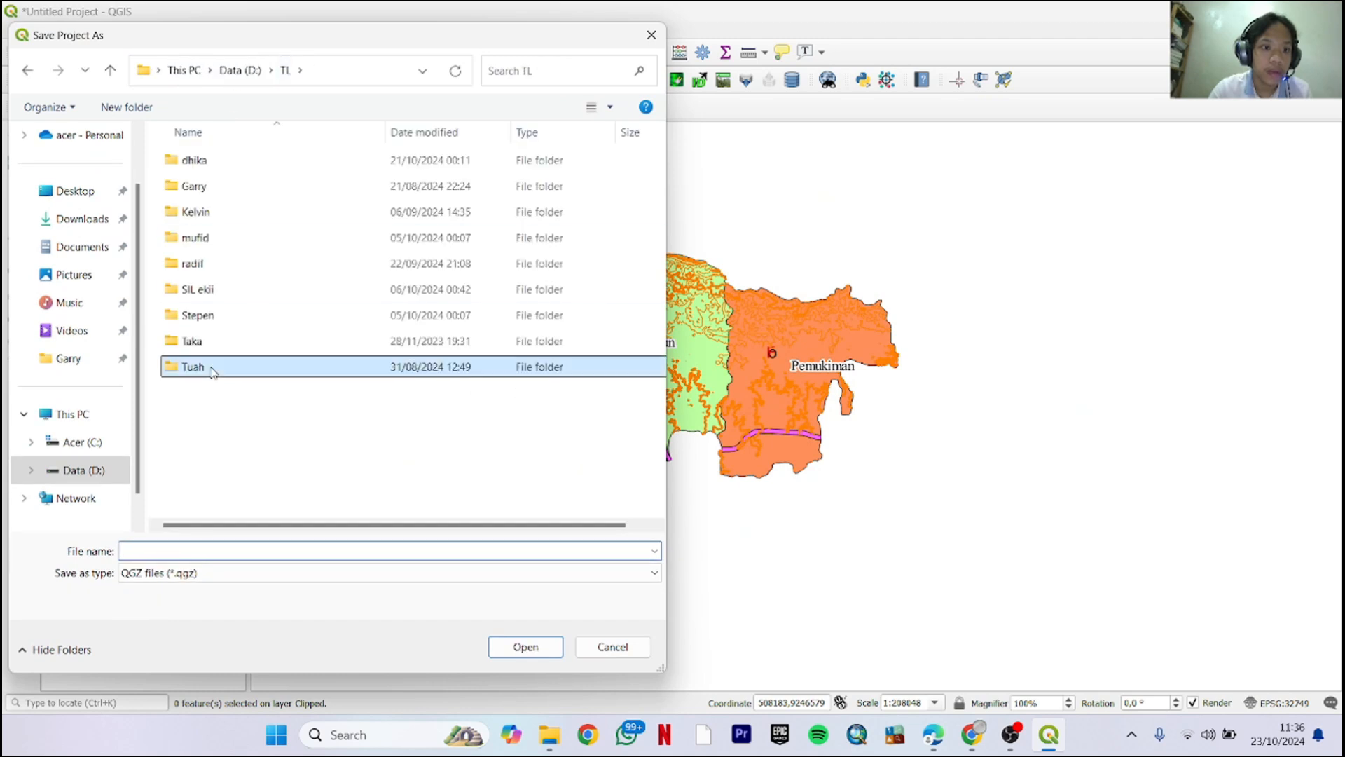
pyautogui.doubleClick(253, 174)
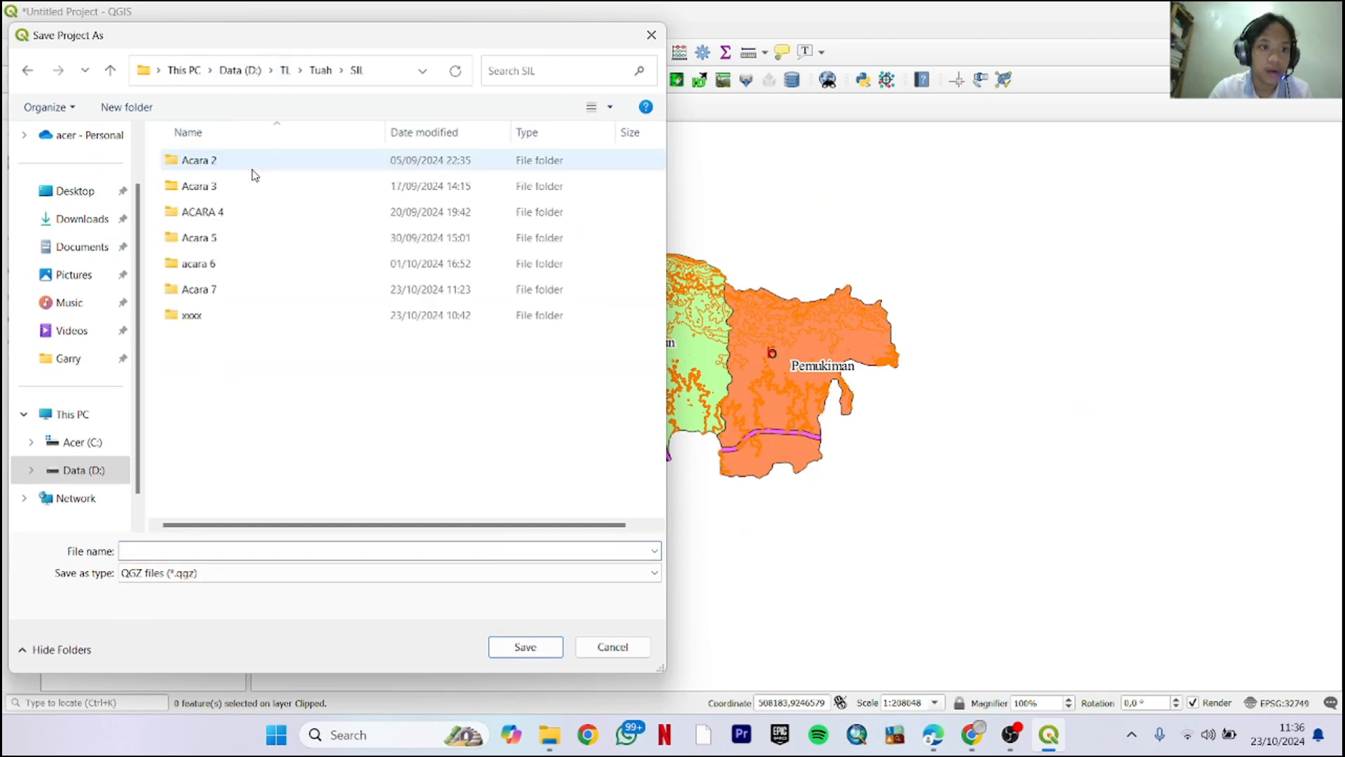
pyautogui.doubleClick(240, 291)
pyautogui.click(221, 550)
pyautogui.write('Acara su')
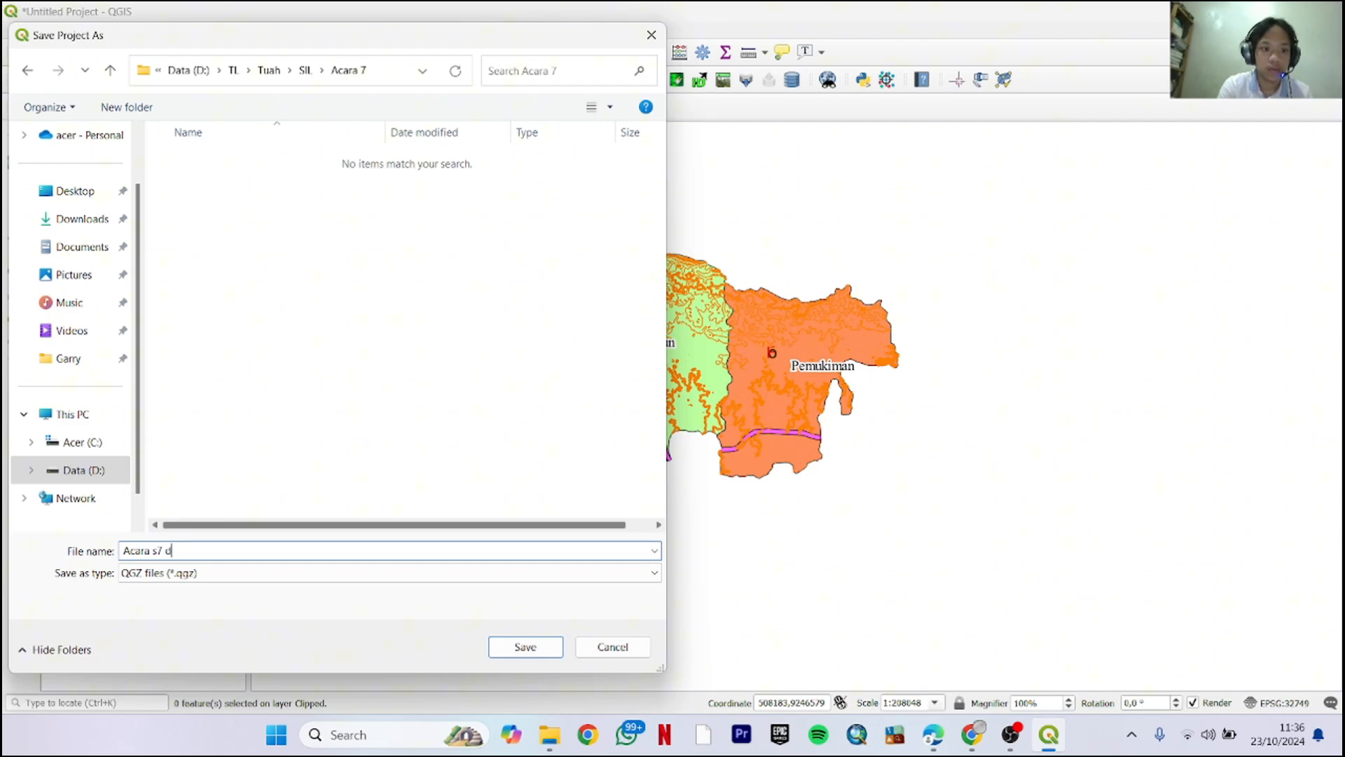
pyautogui.press('BackSpace')
pyautogui.write('7 done')
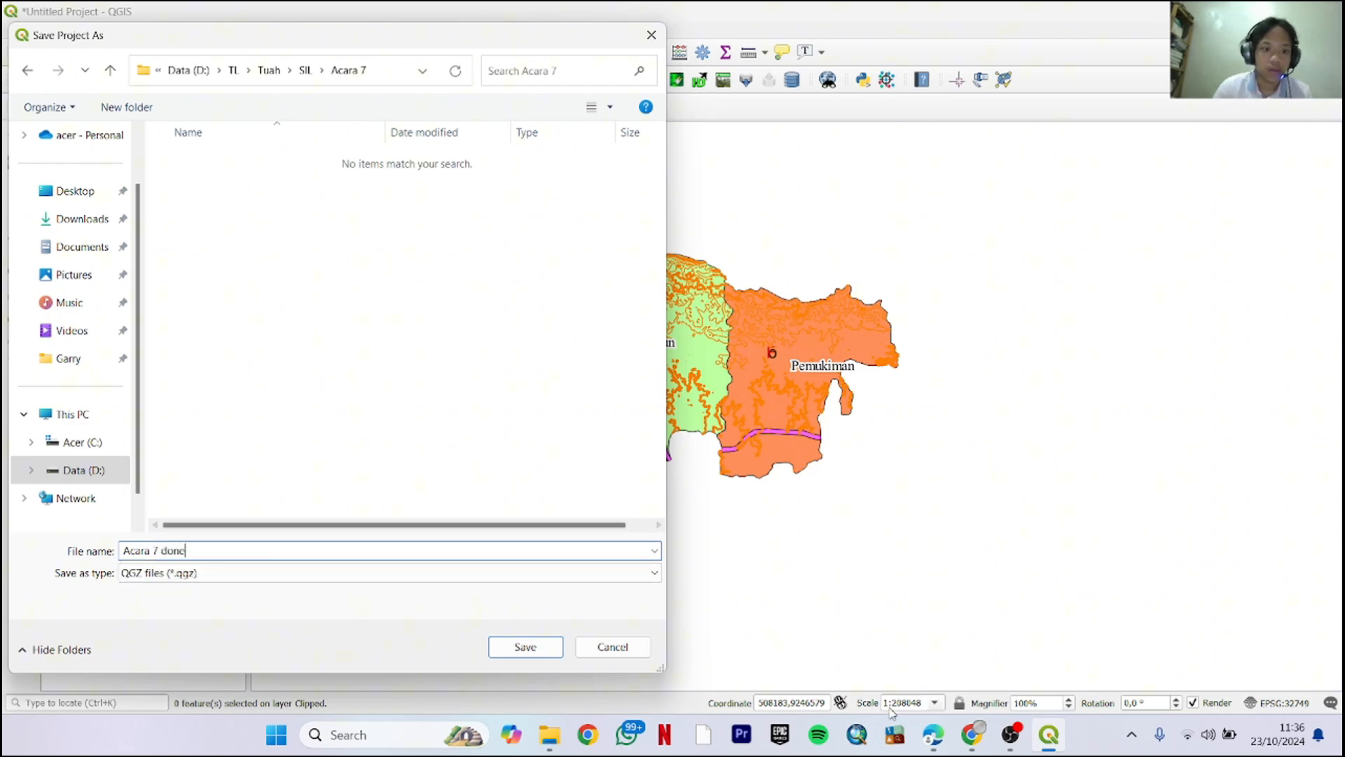
pyautogui.click(531, 648)
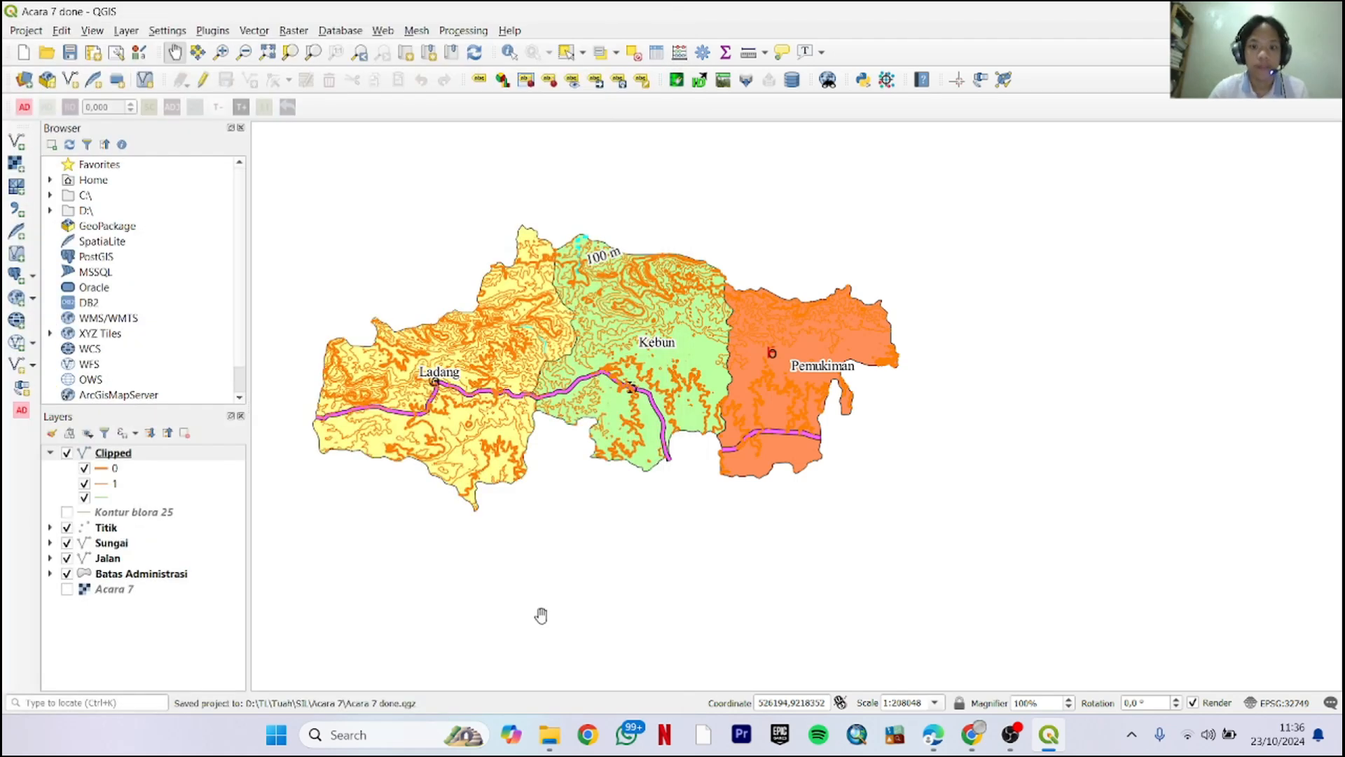
pyautogui.moveTo(660, 489); pyautogui.dragTo(862, 503)
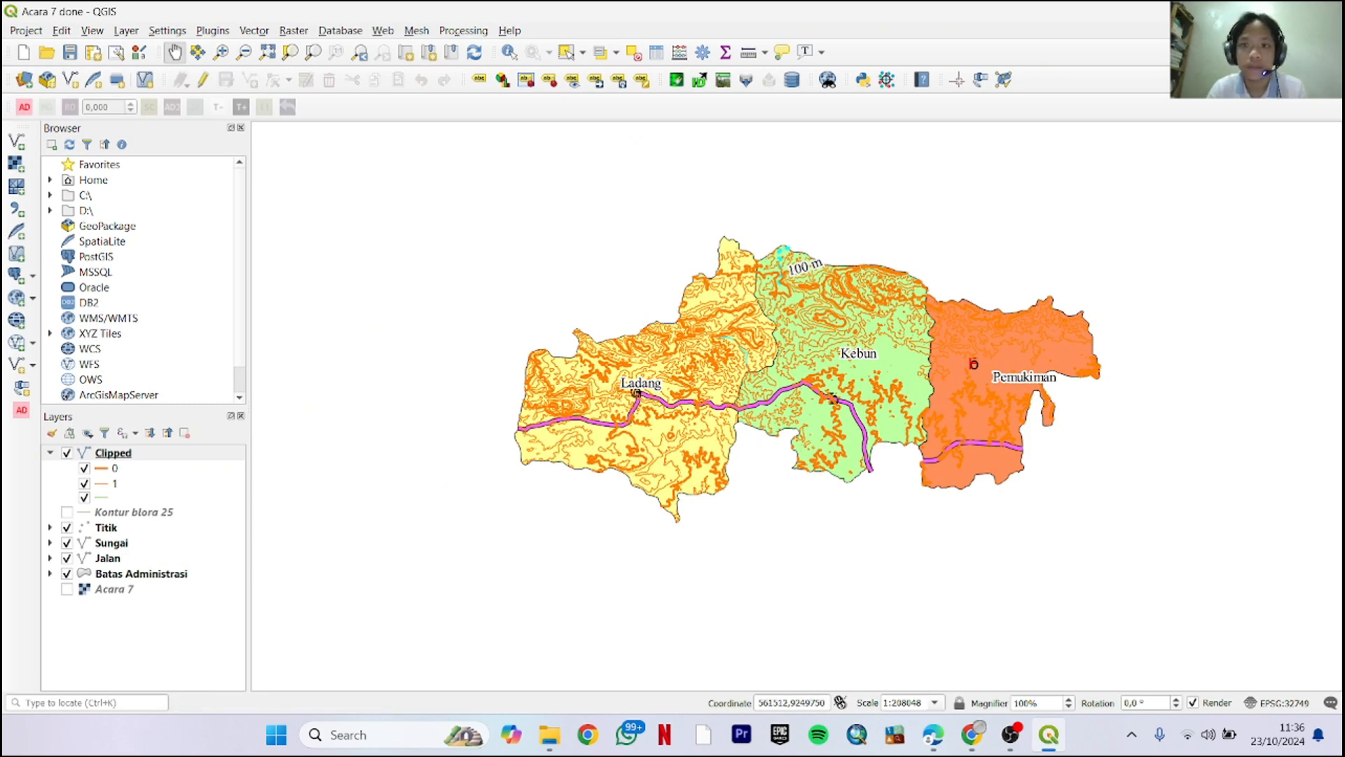
pyautogui.hotkey('alt', 'Tab')
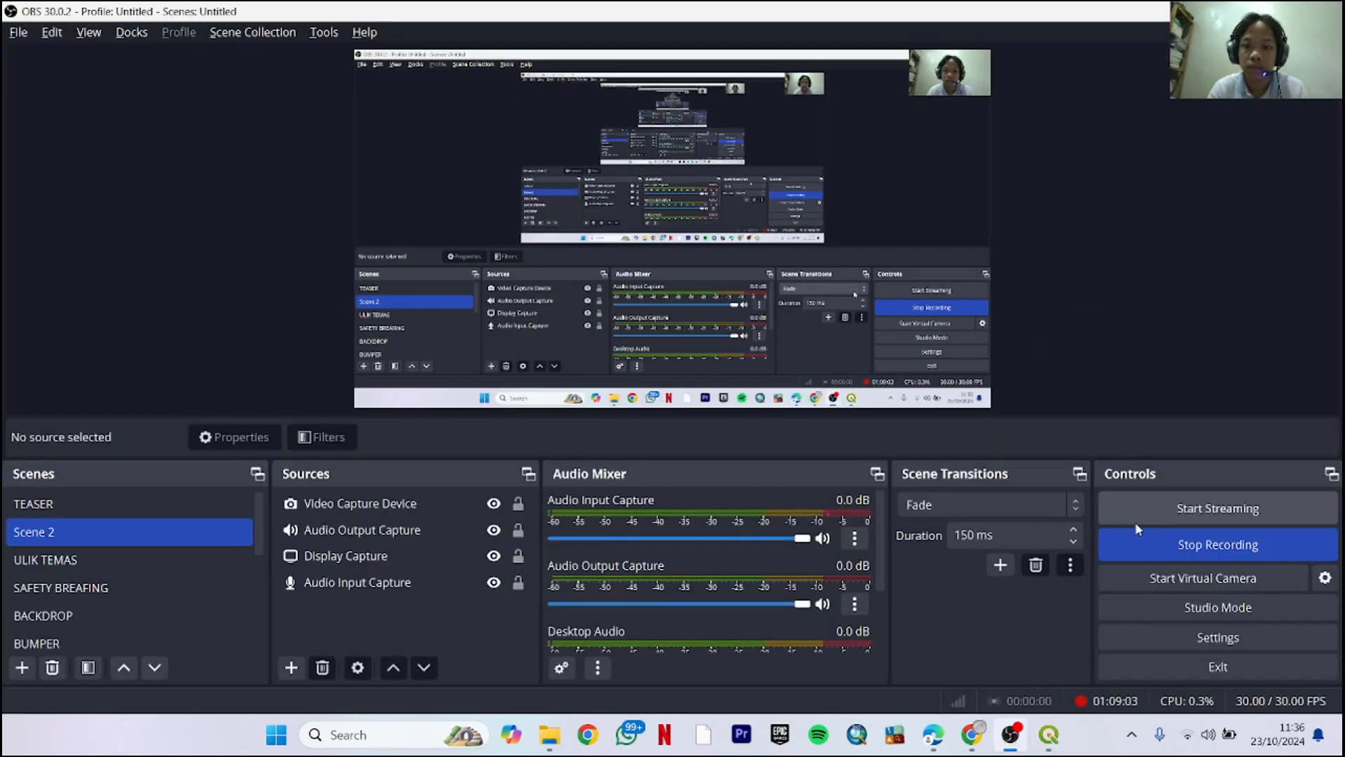